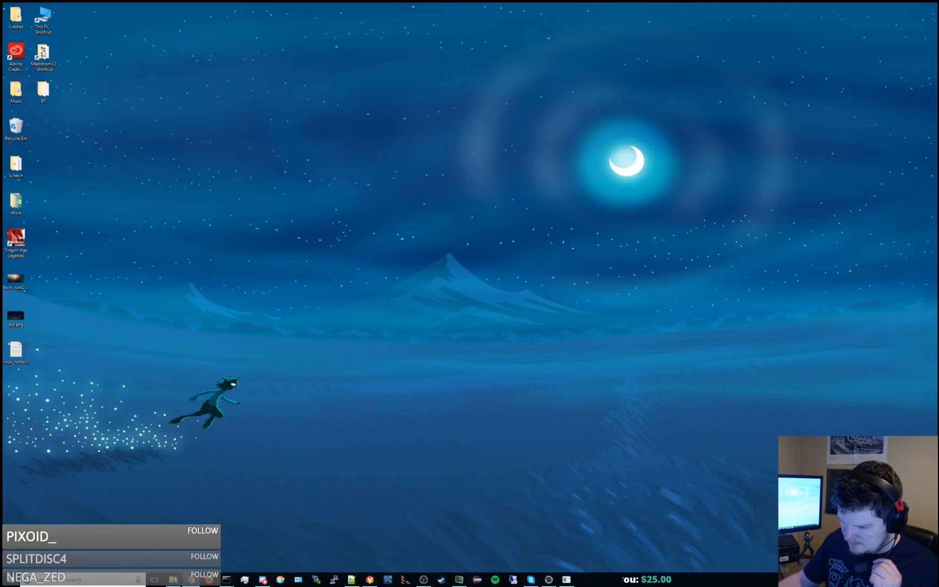
Go to the Project\Dashkin folder in File Explorer and open the UE4.sln solution in Visual Studio.
drag(938, 86, 564, 61)
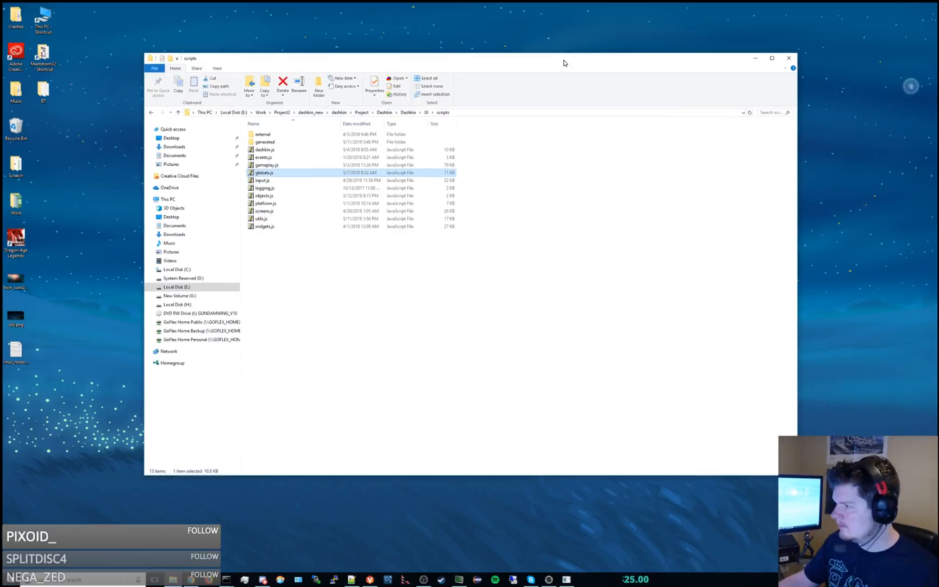
click(351, 577)
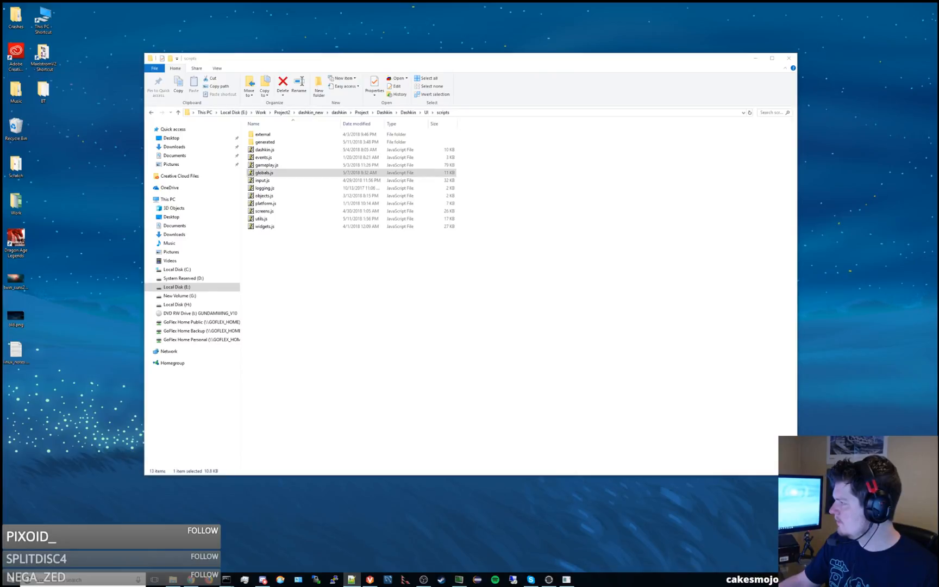
click(358, 258)
click(384, 112)
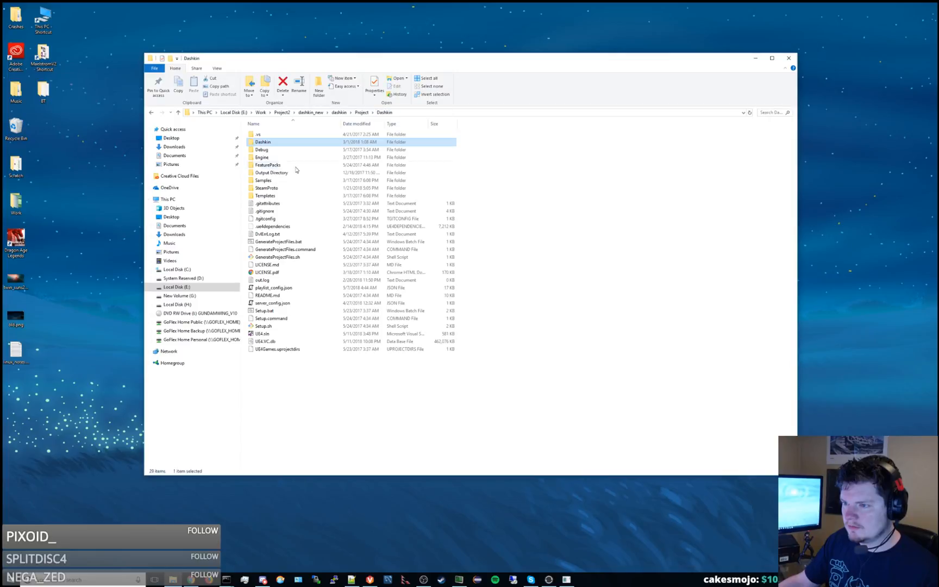
double_click(263, 333)
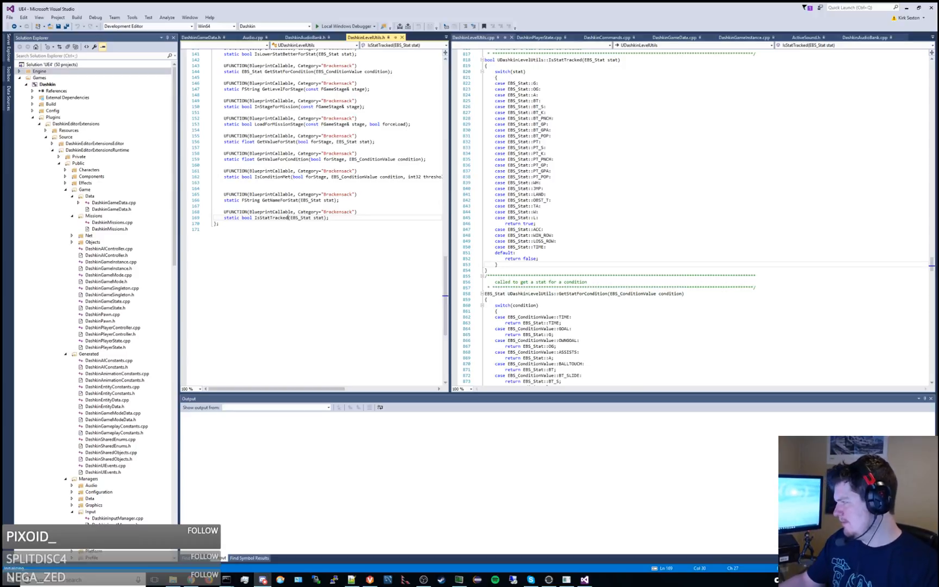
Build the Dashkin project under Games in the solution.
click(570, 184)
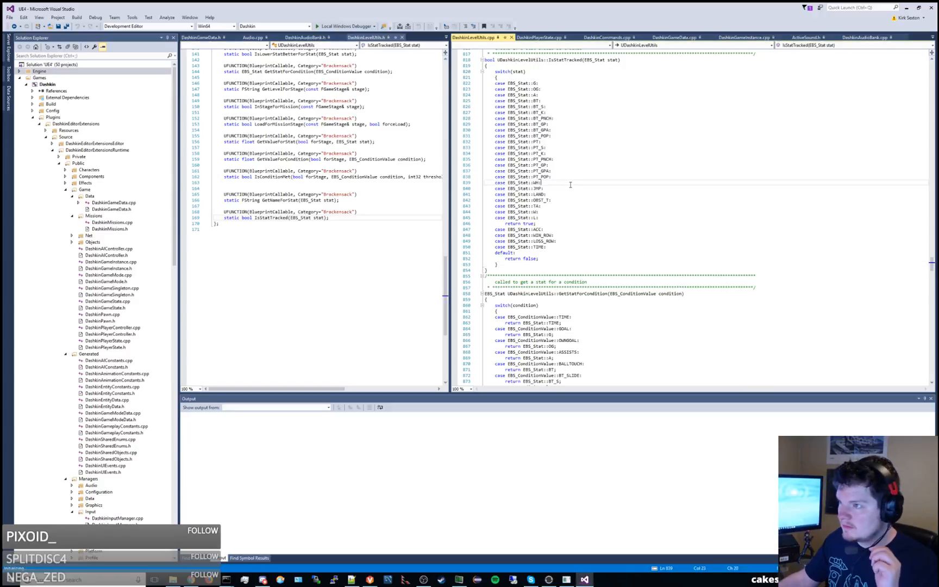
click(60, 86)
right_click(72, 92)
click(74, 93)
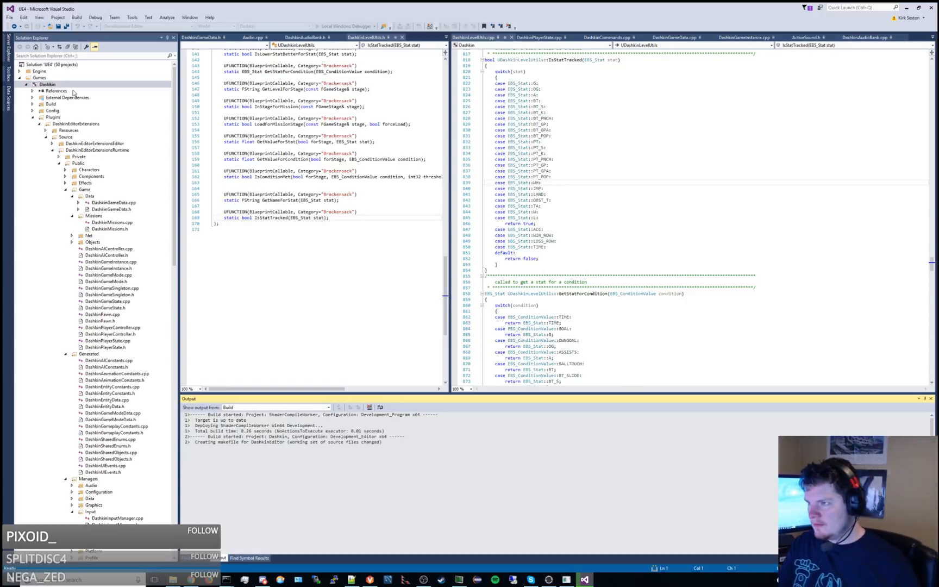
Close all open code documents and make the Solution Explorer slightly narrower.
right_click(485, 38)
click(516, 57)
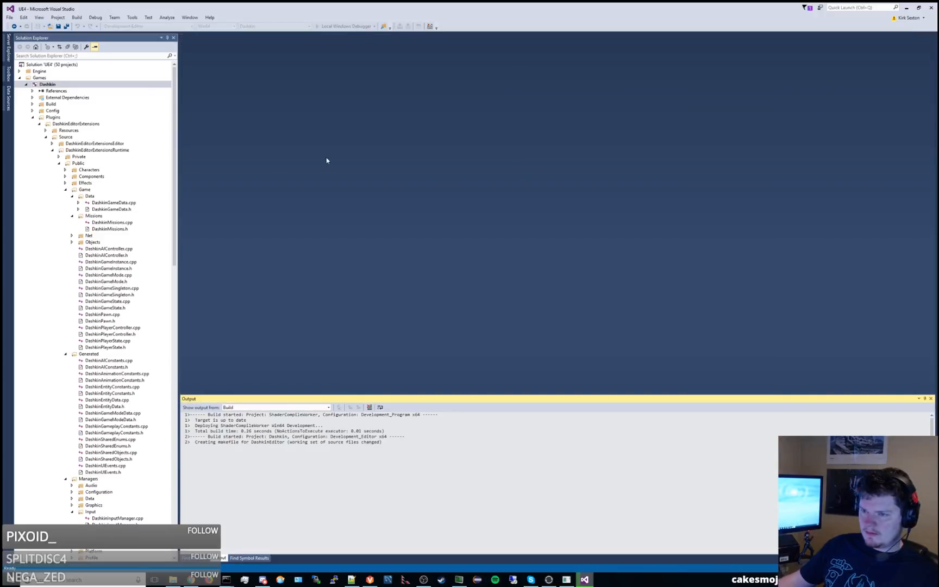
drag(178, 188, 171, 188)
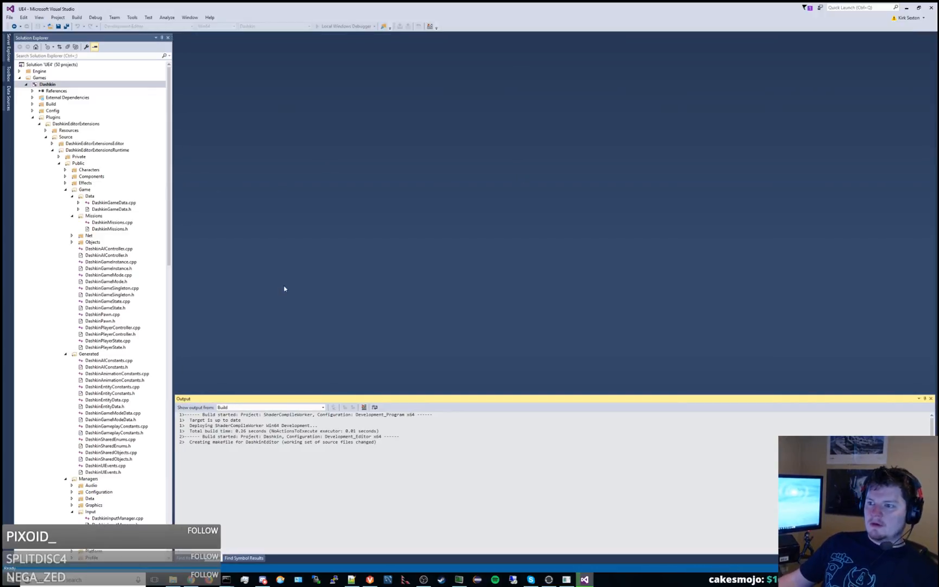
Switch to File Explorer, open the UI folder inside Dashkin and select all of its contents.
click(173, 581)
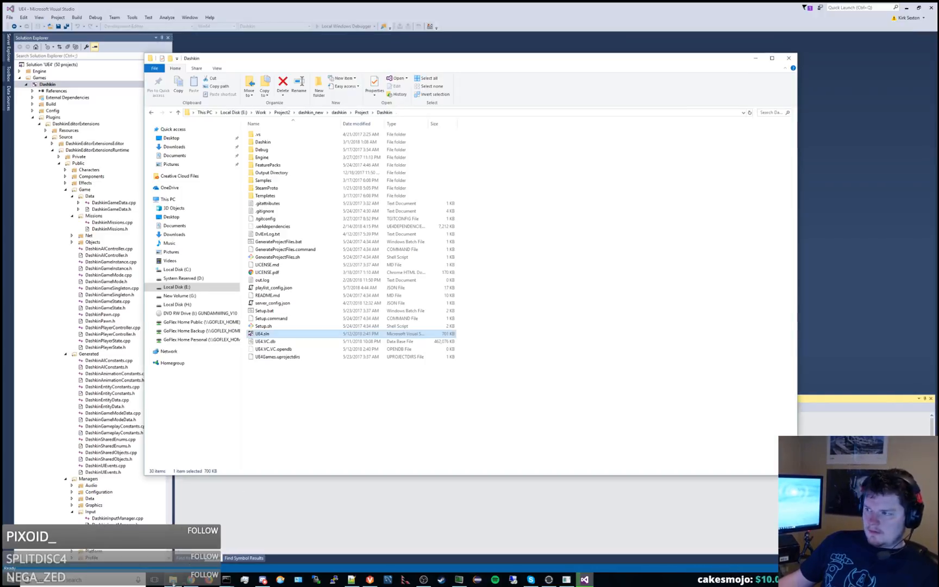
double_click(263, 142)
double_click(290, 252)
drag(280, 314, 316, 133)
Switch to Notepad++, maximize it on this monitor with File Explorer moved aside, and make its two editor panes about equally wide.
click(370, 580)
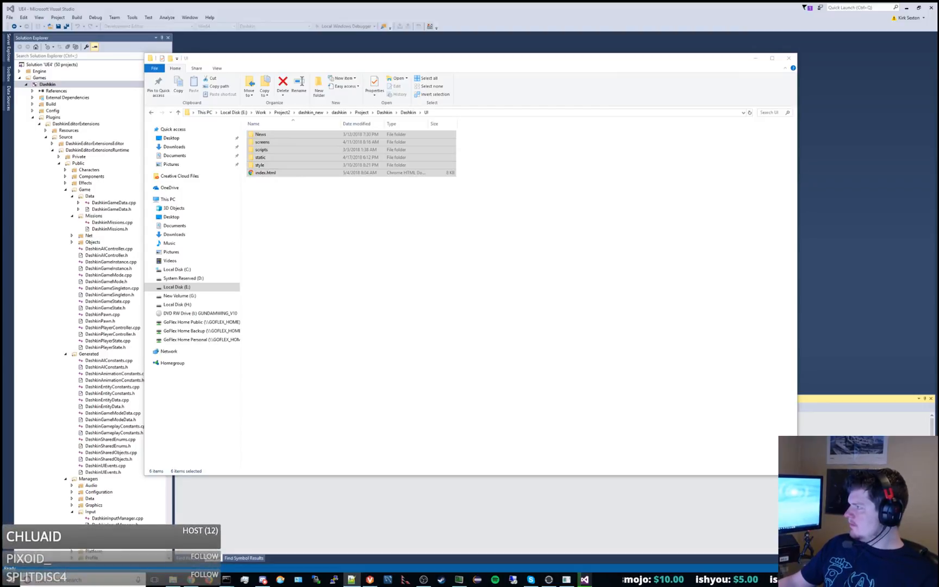
drag(938, 69, 498, 74)
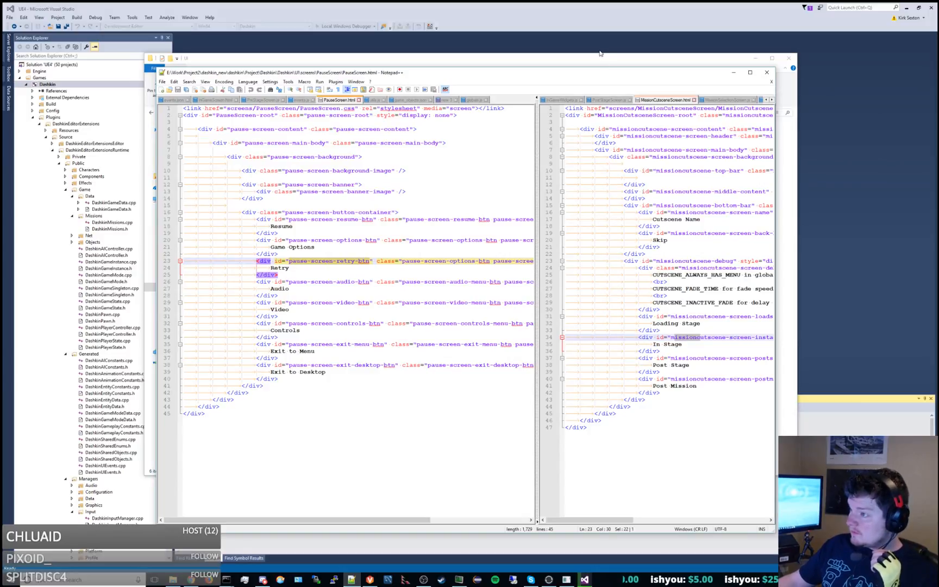
click(399, 67)
drag(399, 67, 938, 108)
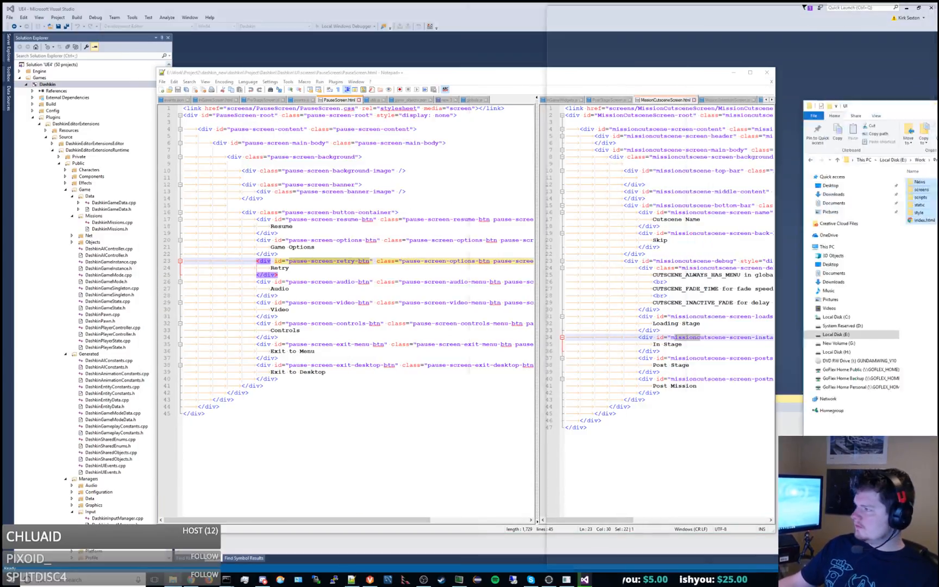
double_click(671, 72)
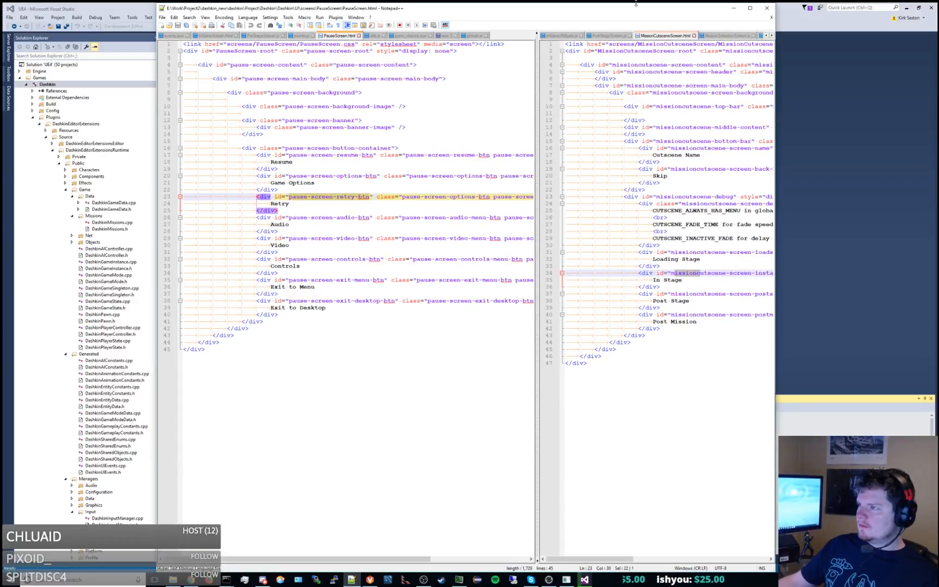
drag(636, 3, 525, 2)
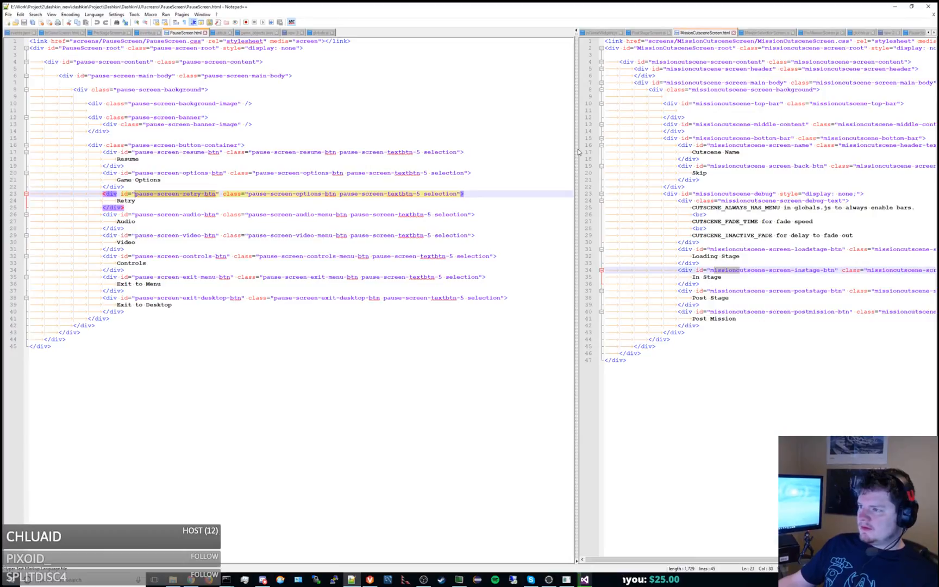
drag(579, 152, 409, 154)
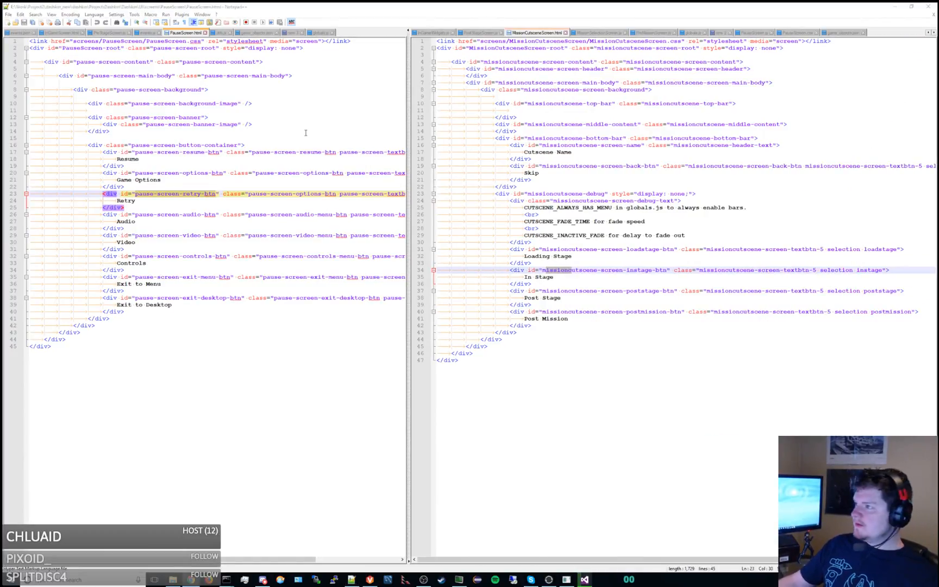
Close the "new 2" document holding the script stack log without saving it.
click(721, 33)
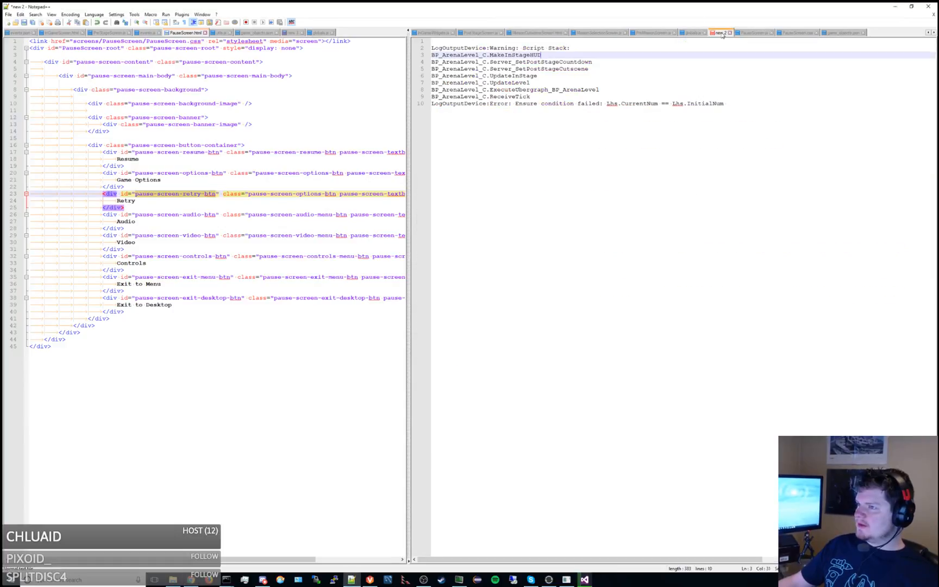
click(730, 33)
click(482, 315)
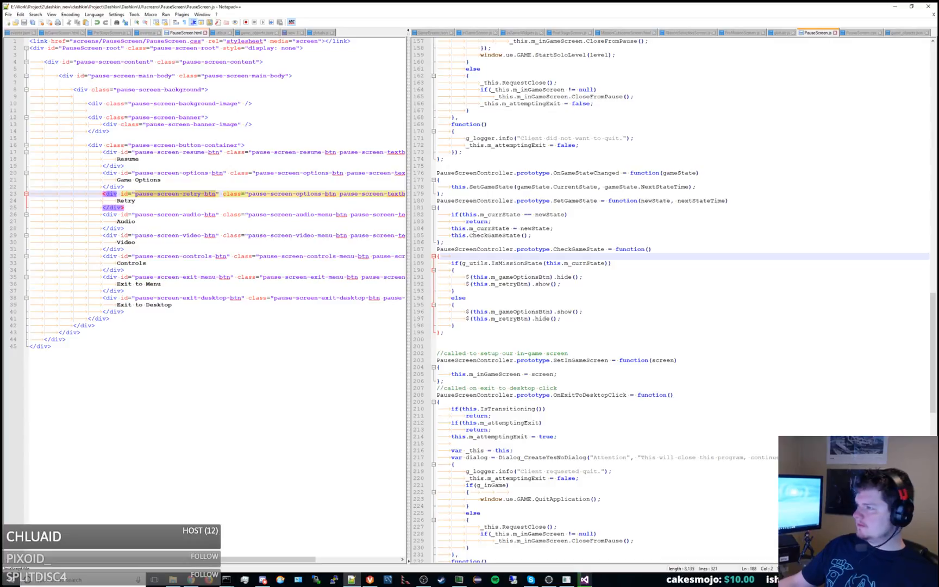
In globals.js, declare var DISABLE_MISSION_HIGH_SCORE = true; below the DISABLE_MISSIONS_OUTSIDE_OF_EDITOR line, separated by a blank line.
click(641, 180)
click(782, 33)
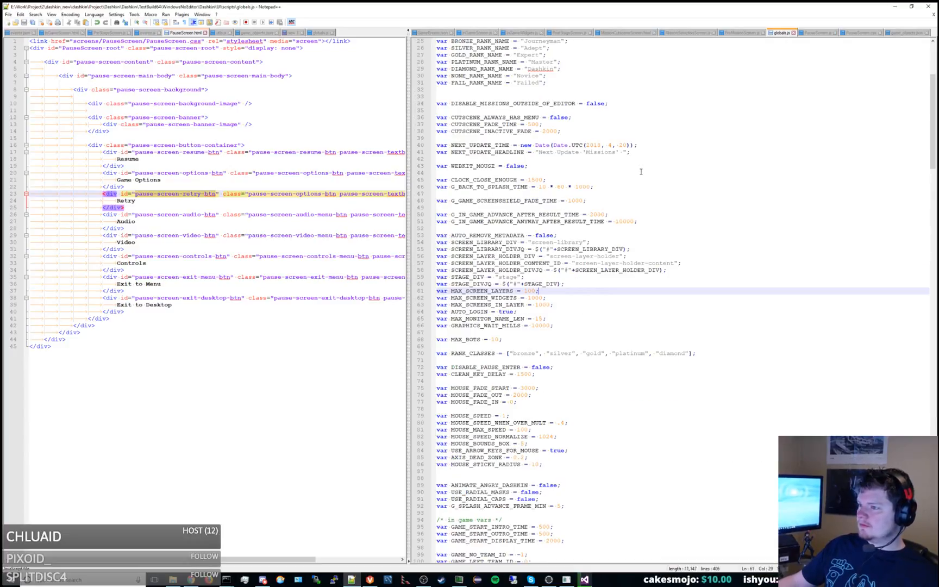
scroll(641, 172, up, 5)
double_click(595, 207)
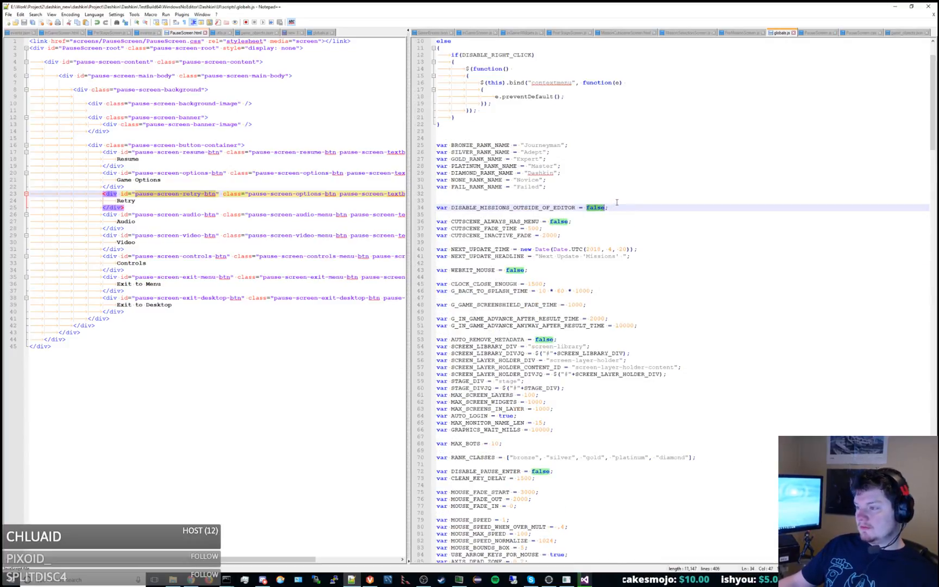
click(642, 206)
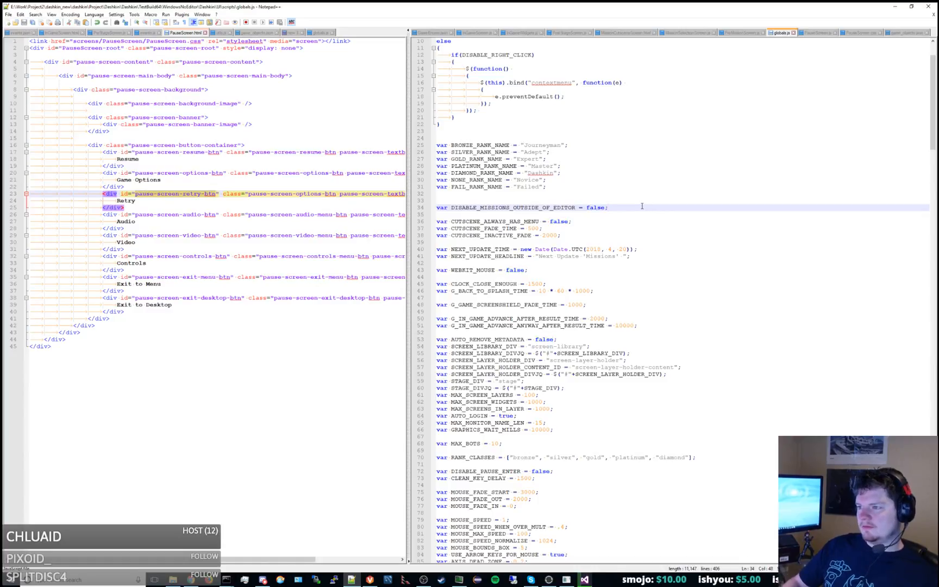
key(Return)
key(Return)
text(var DIS)
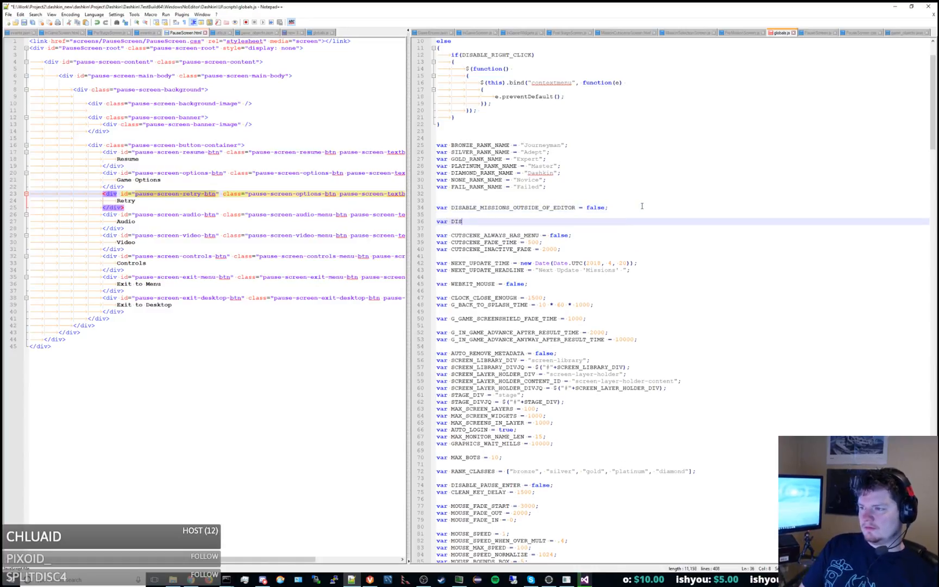
text(ABLE_)
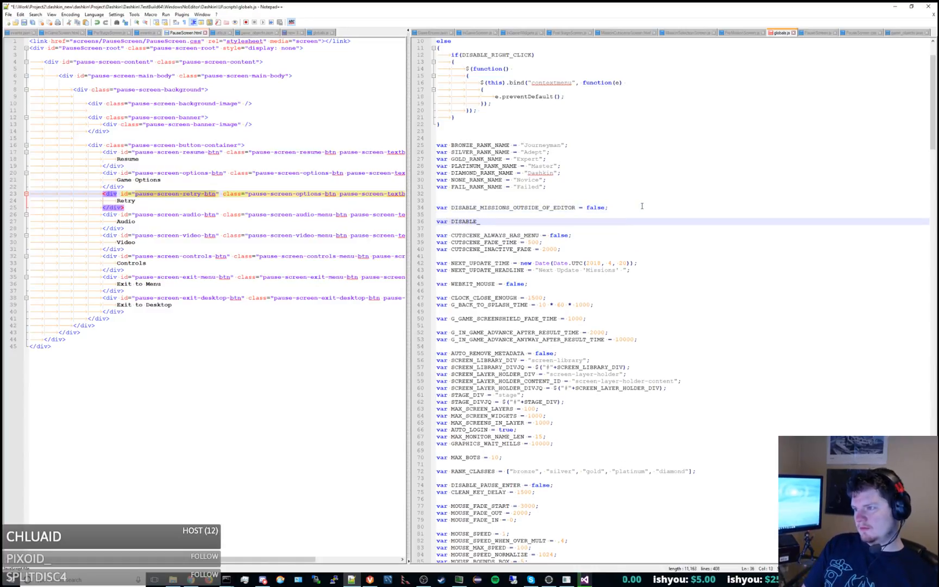
text(MISSION_)
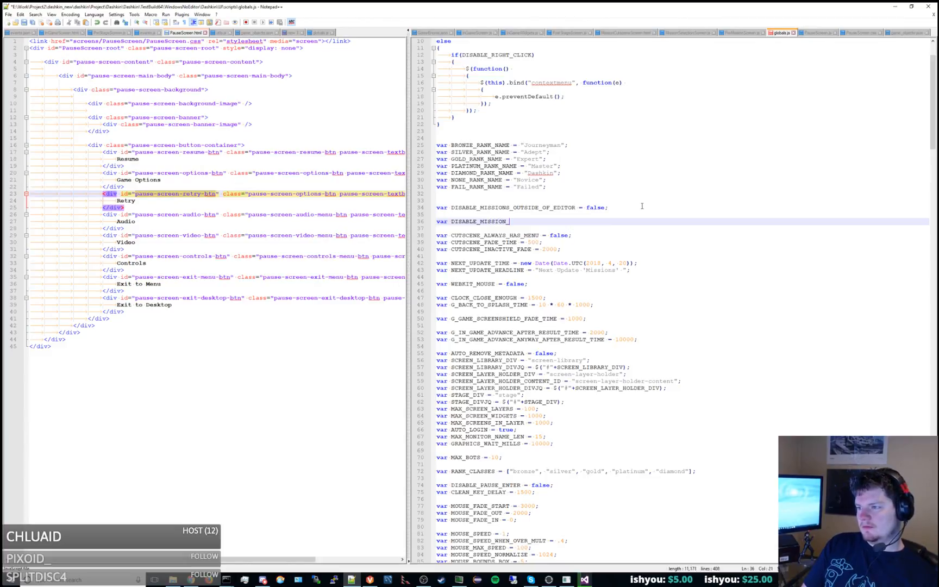
text(HIGH_SCORE = true;)
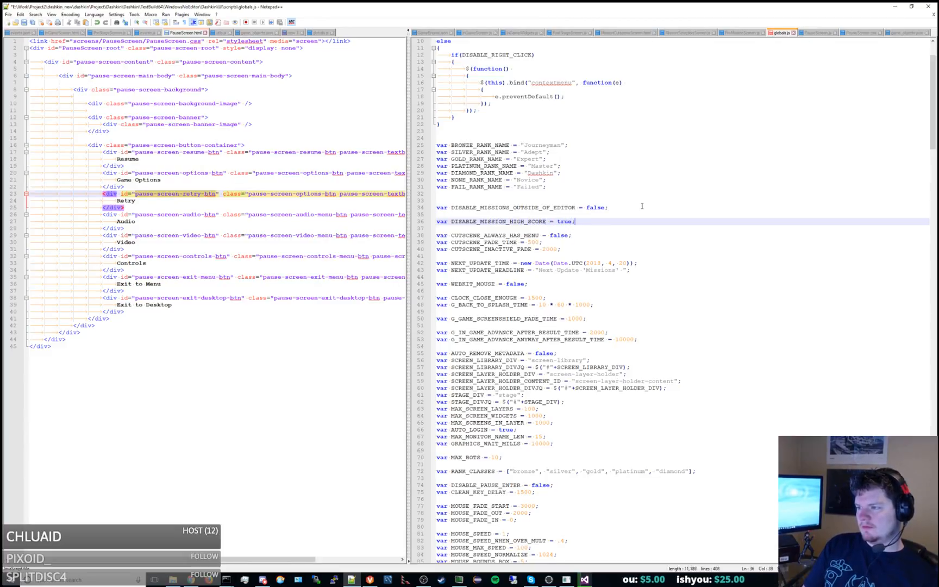
Declare var DISABLE_MISSION_GALLERY = true; directly under DISABLE_MISSION_HIGH_SCORE and save globals.js.
key(Return)
text(var DISABLE_MISSION)
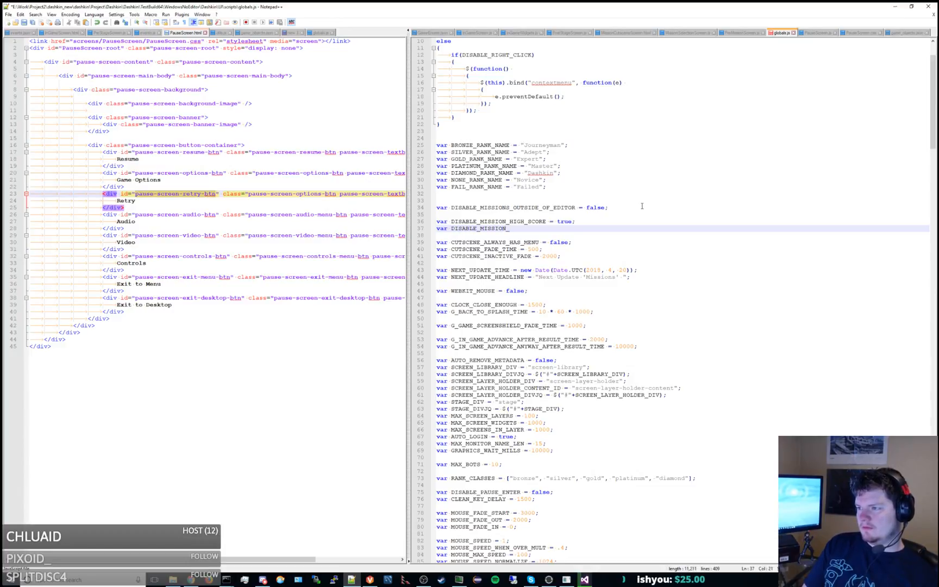
text(_GAL)
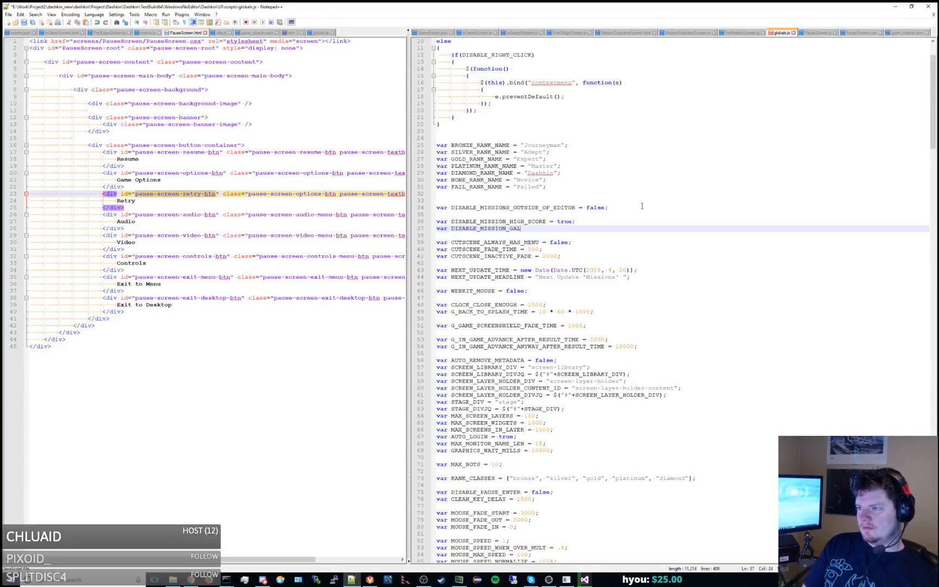
text(LERY = true;)
key(ctrl+s)
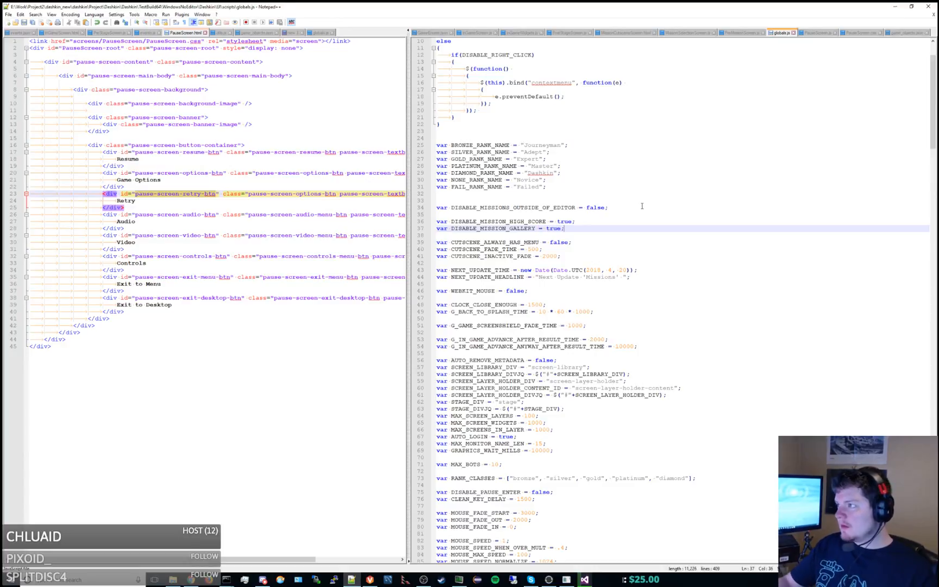
Select the DISABLE_MISSION_HIGH_SCORE name in globals.js, and search MainMenuScreen.js for "editor".
drag(407, 163, 425, 163)
double_click(530, 222)
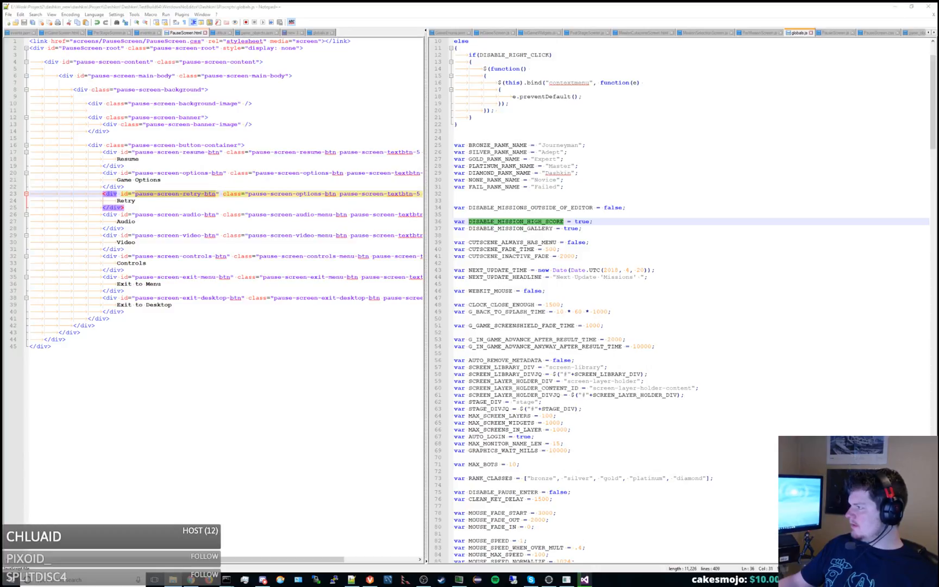
click(698, 236)
key(ctrl+f)
text(ed)
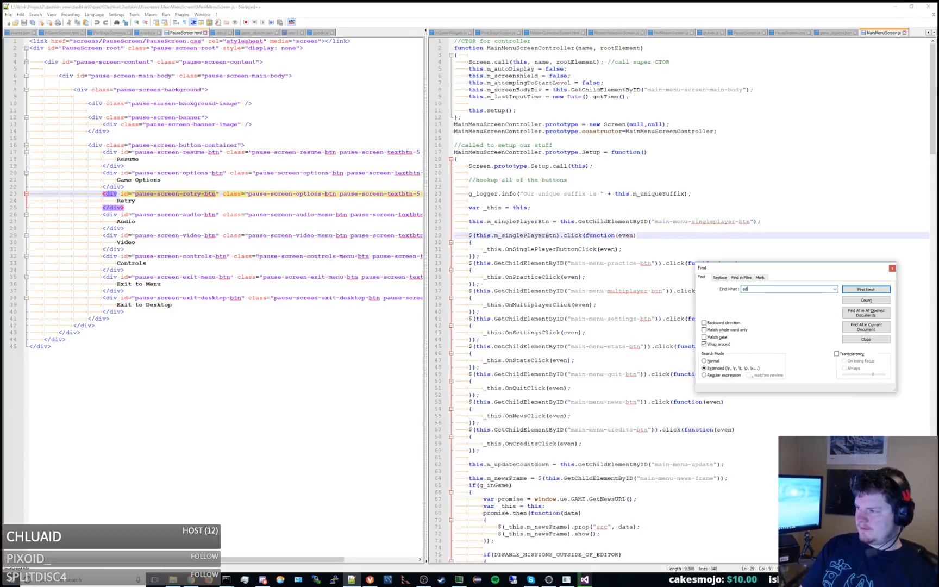
text(itor)
key(Return)
key(Escape)
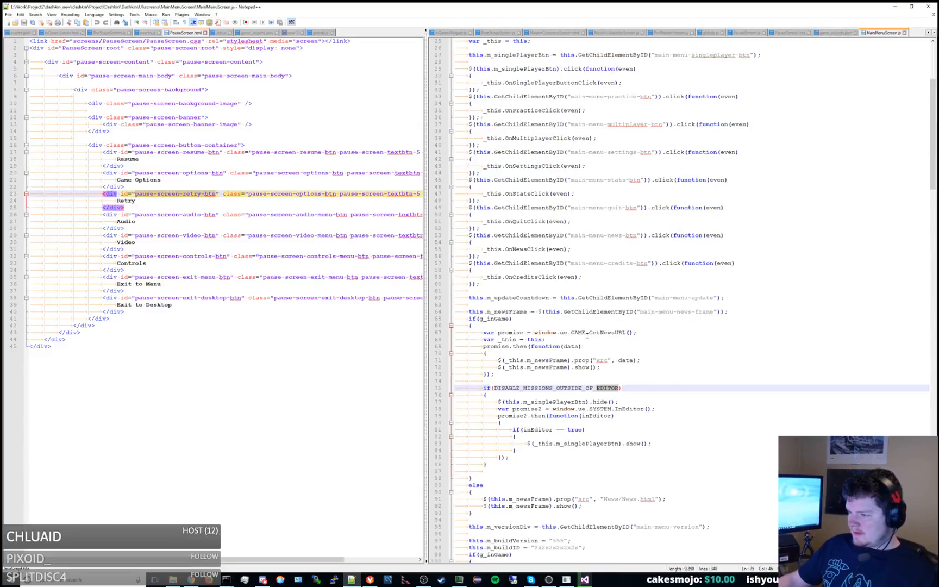
Examine the if block in MainMenuScreen.js that uses DISABLE_MISSIONS_OUTSIDE_OF_EDITOR to hide the single-player button.
click(557, 389)
double_click(569, 389)
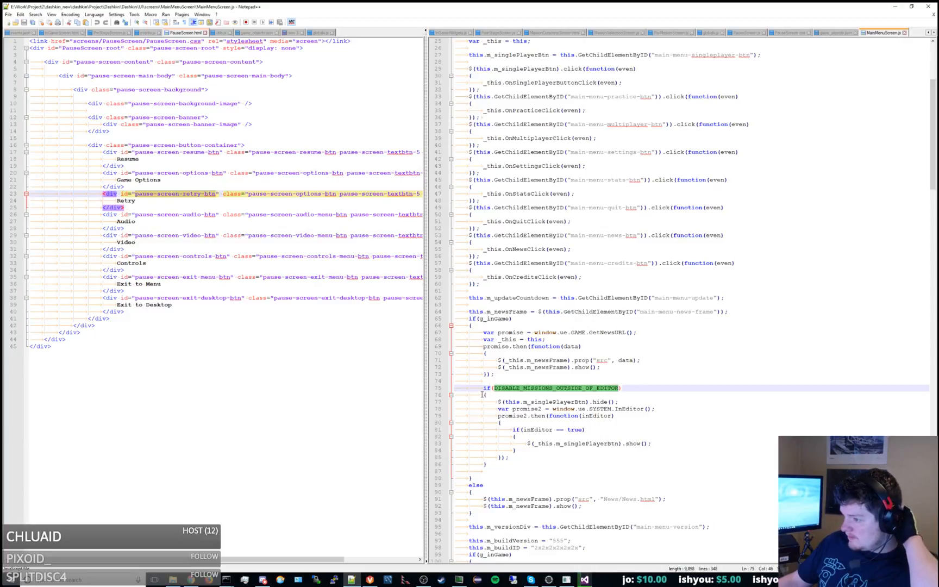
scroll(482, 394, down, 5)
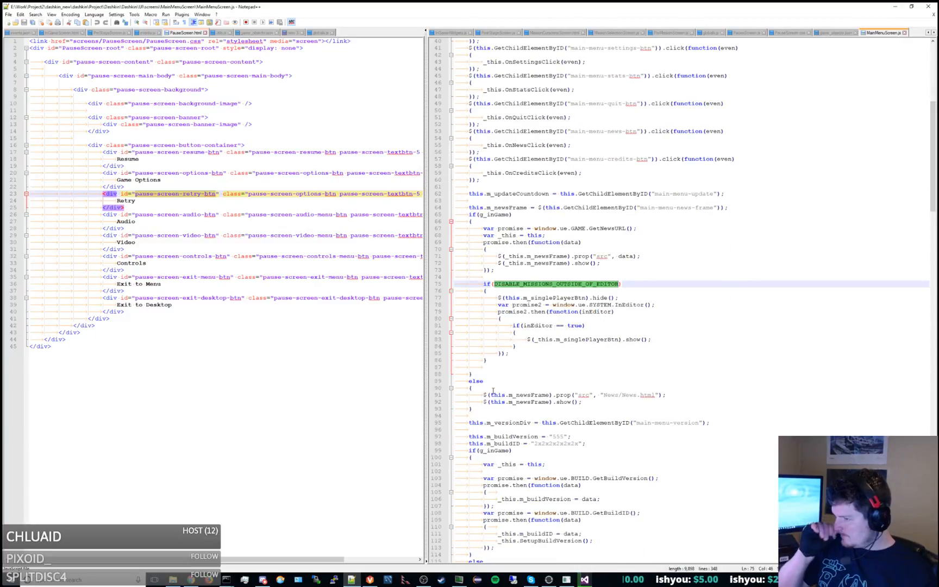
drag(483, 284, 496, 361)
key(ctrl+c)
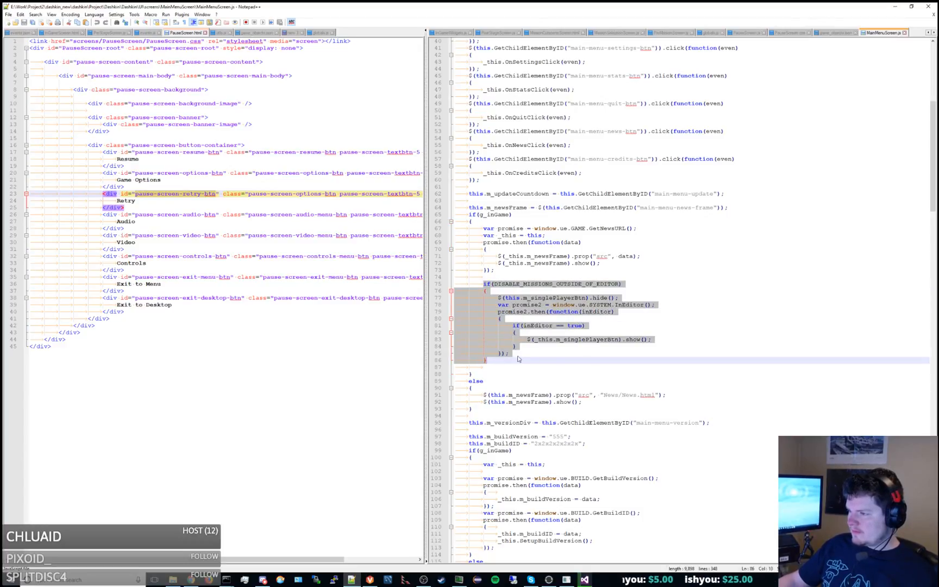
click(613, 354)
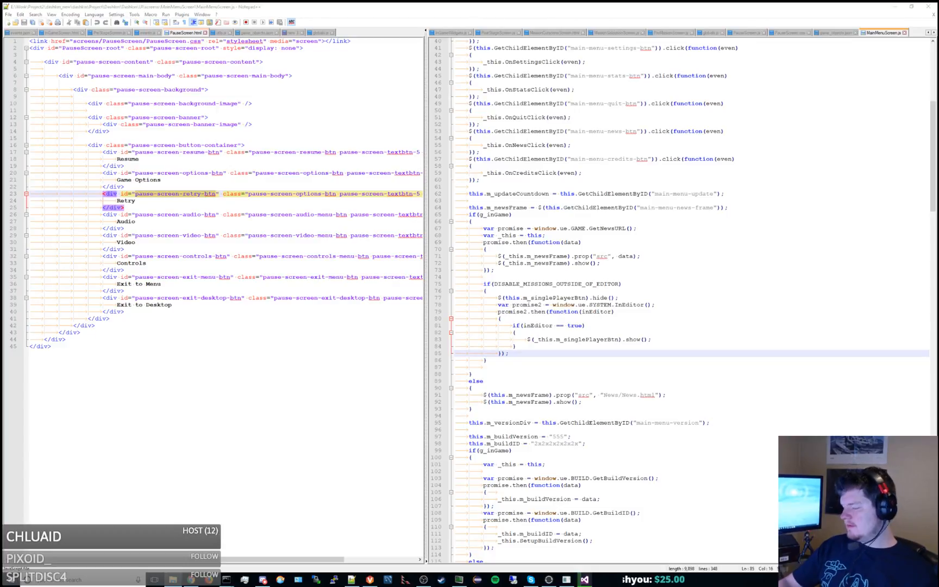
Lower the system volume to 66.
key(XF86AudioLowerVolume)
key(XF86AudioLowerVolume)
key(XF86AudioLowerVolume)
key(XF86AudioLowerVolume)
key(XF86AudioLowerVolume)
key(XF86AudioLowerVolume)
key(XF86AudioLowerVolume)
key(XF86AudioLowerVolume)
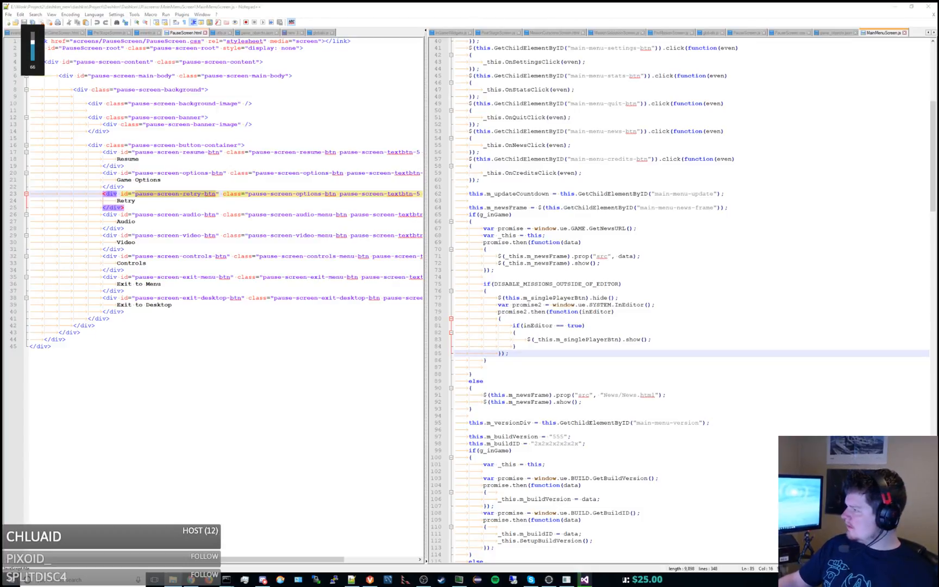
Paste the copied DISABLE_MISSIONS_OUTSIDE_OF_EDITOR block after this.SetupButtons(); in the Setup function of MissionSelectionScreen.js.
click(616, 33)
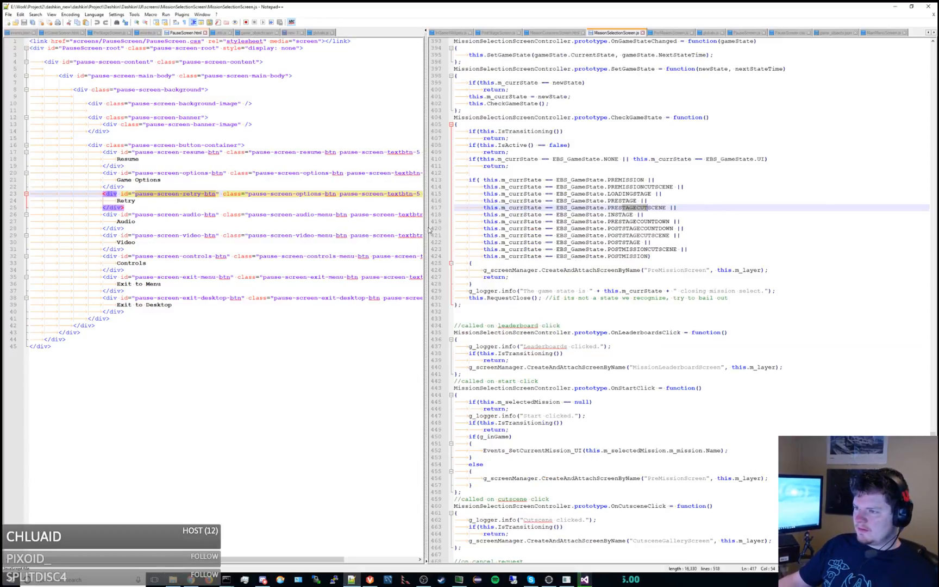
scroll(521, 273, up, 16)
scroll(521, 274, up, 20)
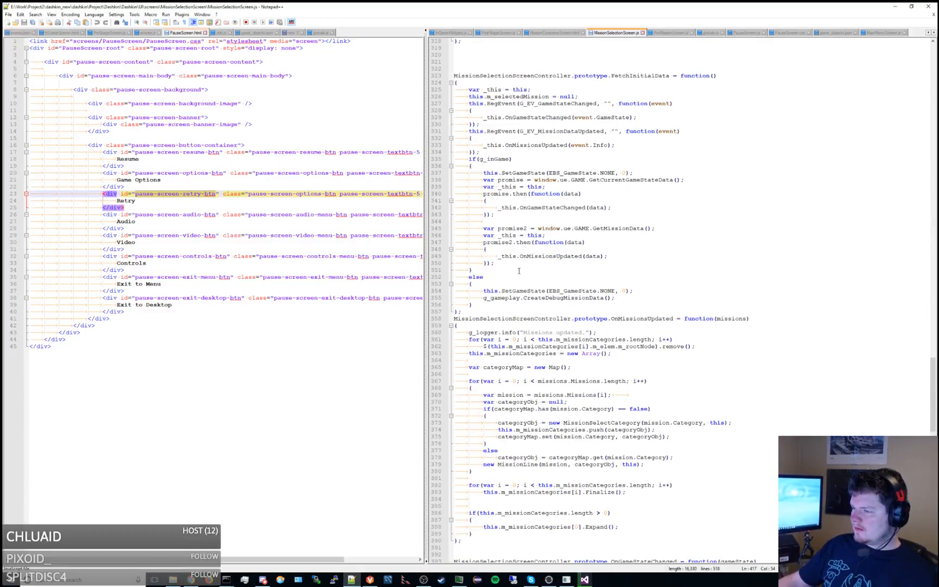
scroll(520, 270, down, 20)
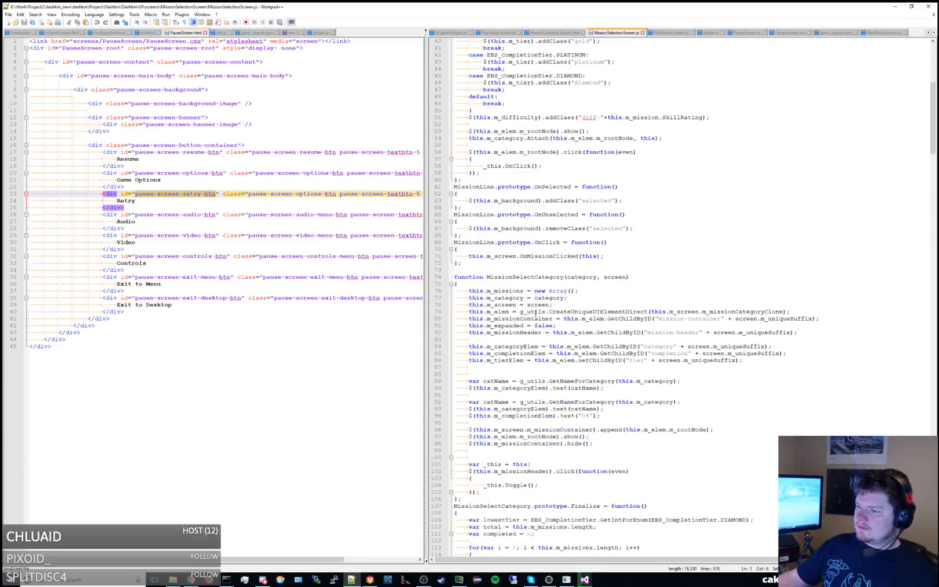
scroll(540, 288, down, 20)
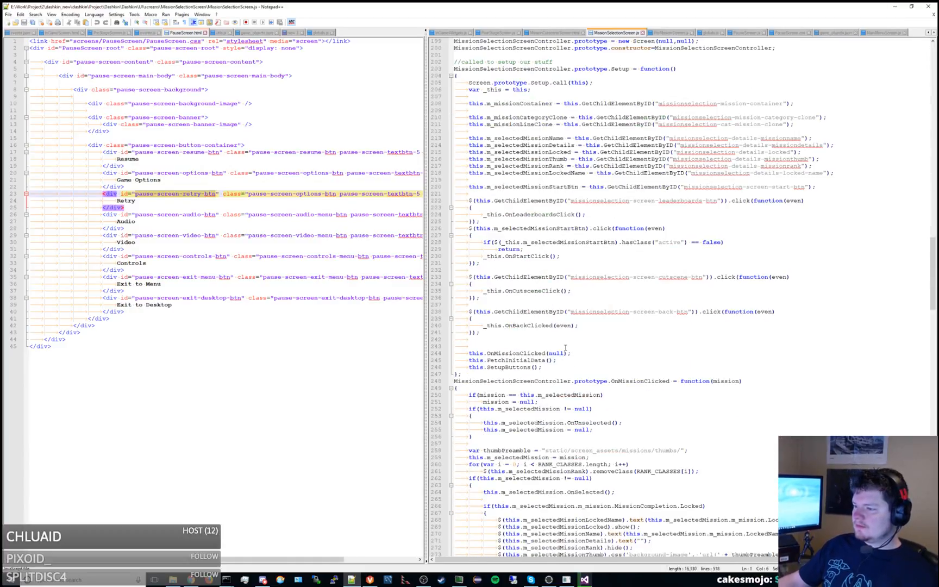
click(568, 368)
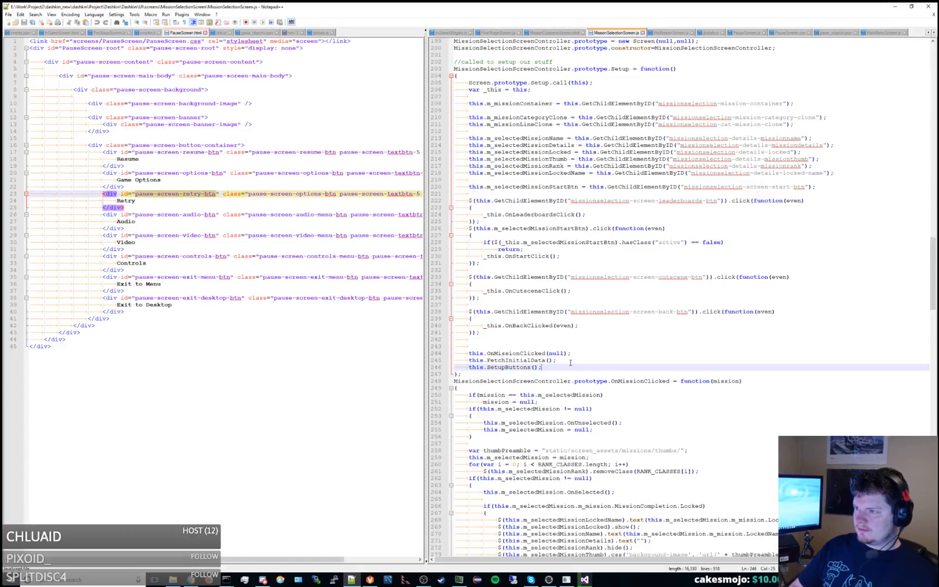
key(Return)
key(Return)
key(ctrl+v)
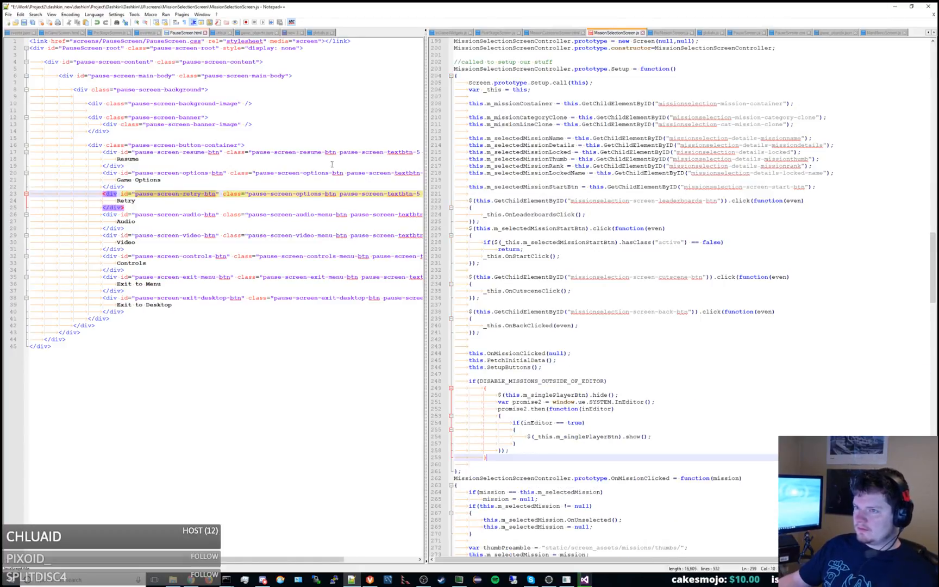
Show globals.js beside MissionSelectionScreen.js, and unindent the pasted if block by one level.
drag(711, 33, 300, 36)
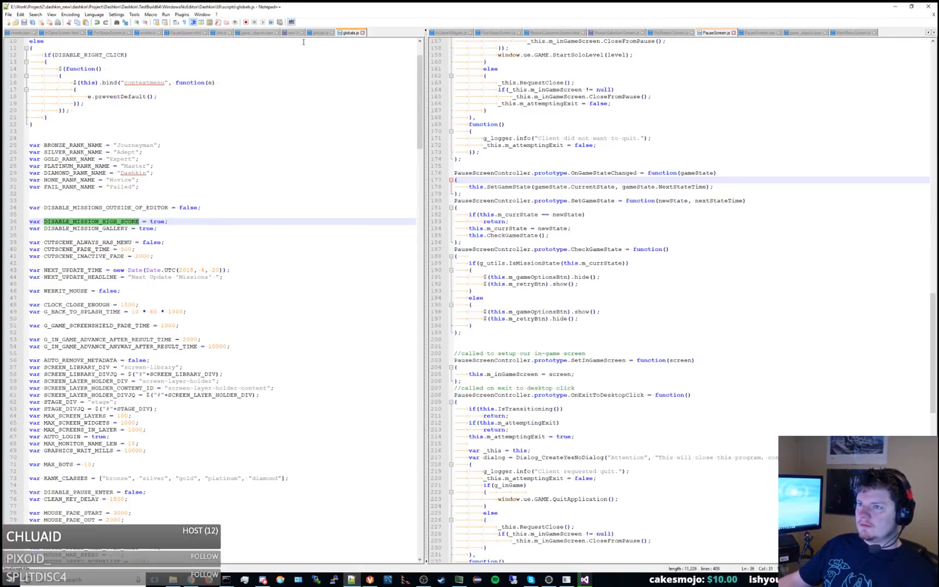
click(573, 201)
click(612, 33)
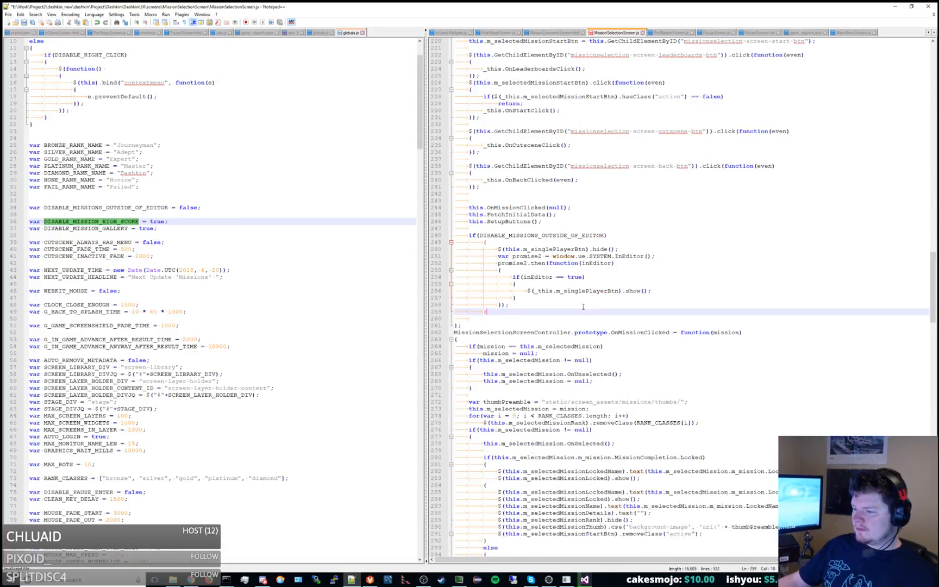
shift+click(483, 242)
key(shift+Tab)
Wrap the pasted block in an if(g_inGame) statement with its own braces, and indent the block inside it.
click(493, 228)
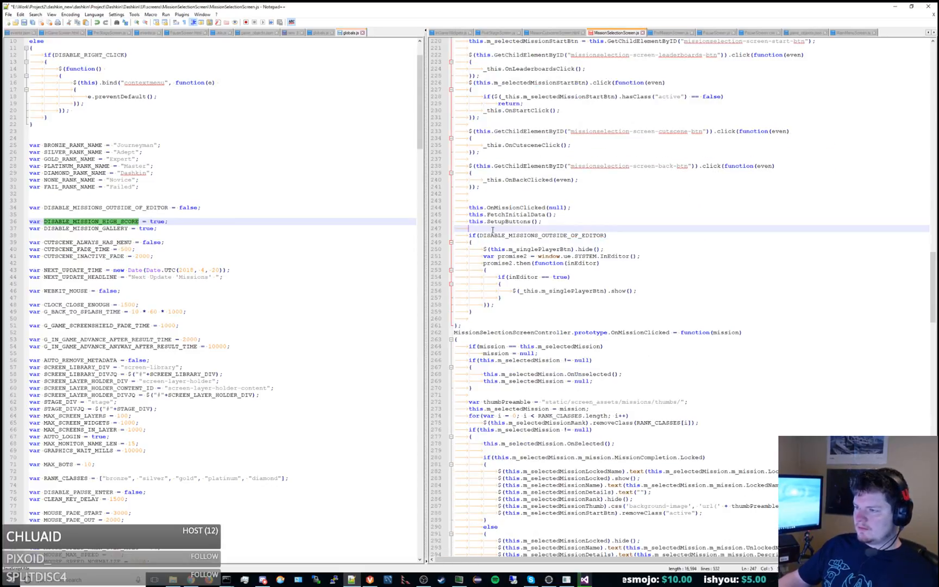
key(Return)
text(if(g_in)
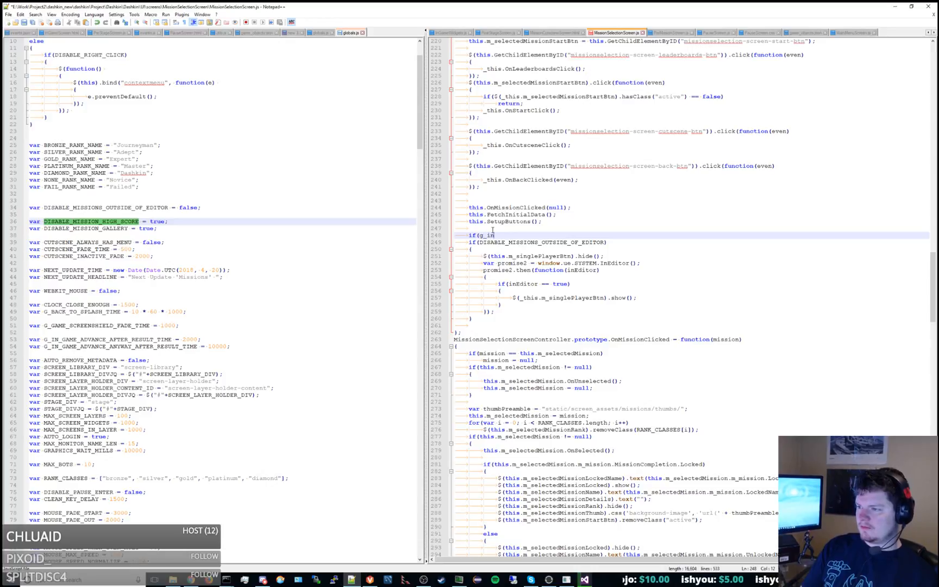
text(Game))
key(Return)
text({)
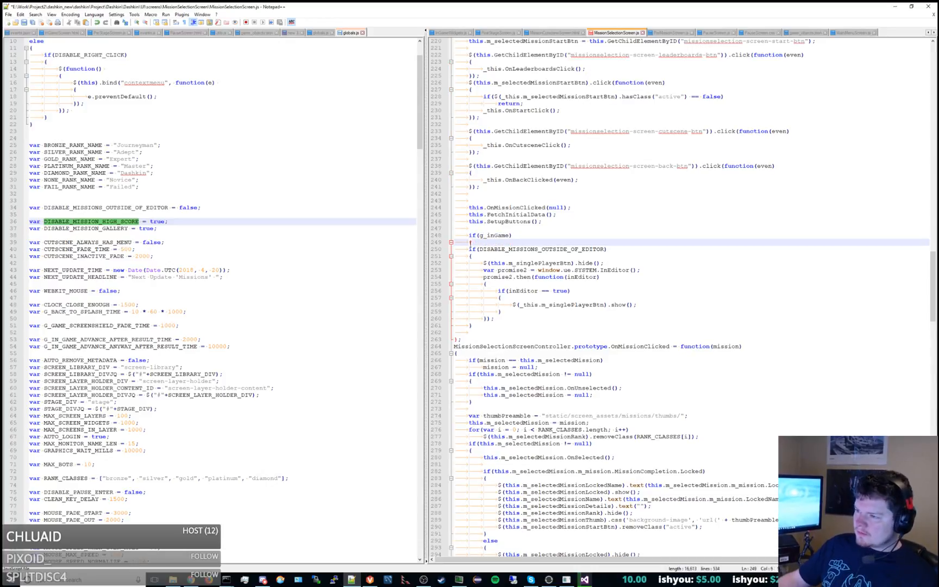
drag(469, 249, 508, 325)
key(Tab)
click(511, 325)
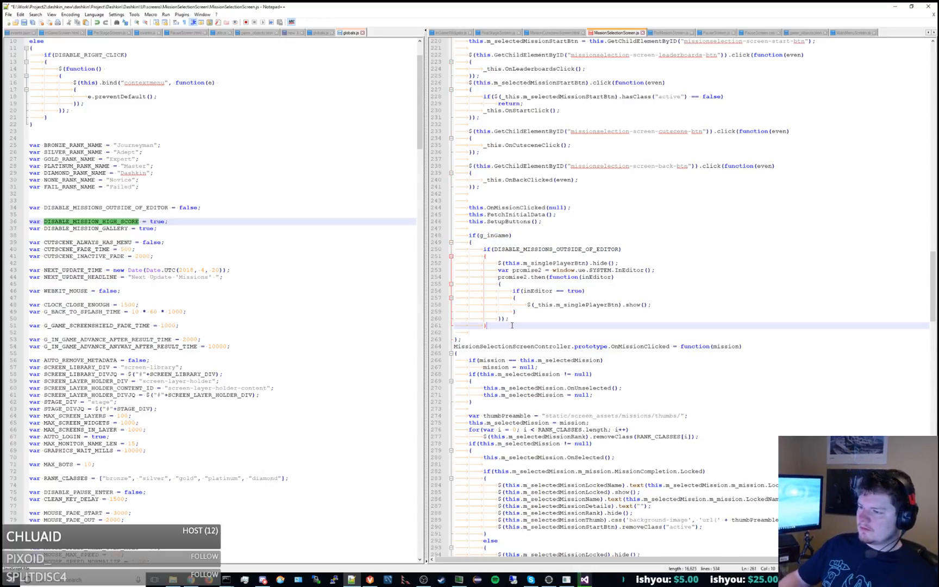
key(Return)
text(})
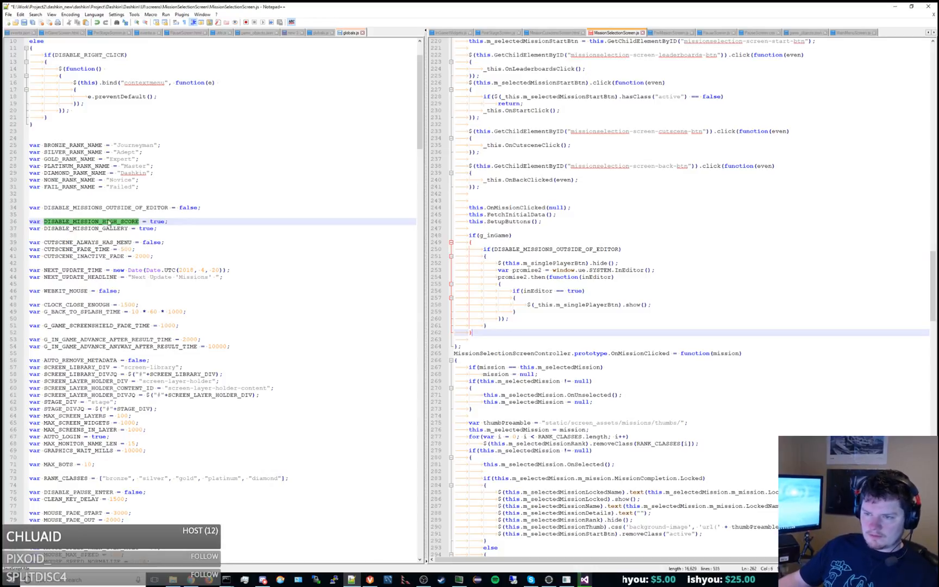
Replace the pasted block's condition with DISABLE_MISSION_HIGH_SCORE, and select the DISABLE_MISSION_GALLERY name in globals.js.
double_click(558, 249)
text(DISABLE_MISSION_HIGH_SCORE)
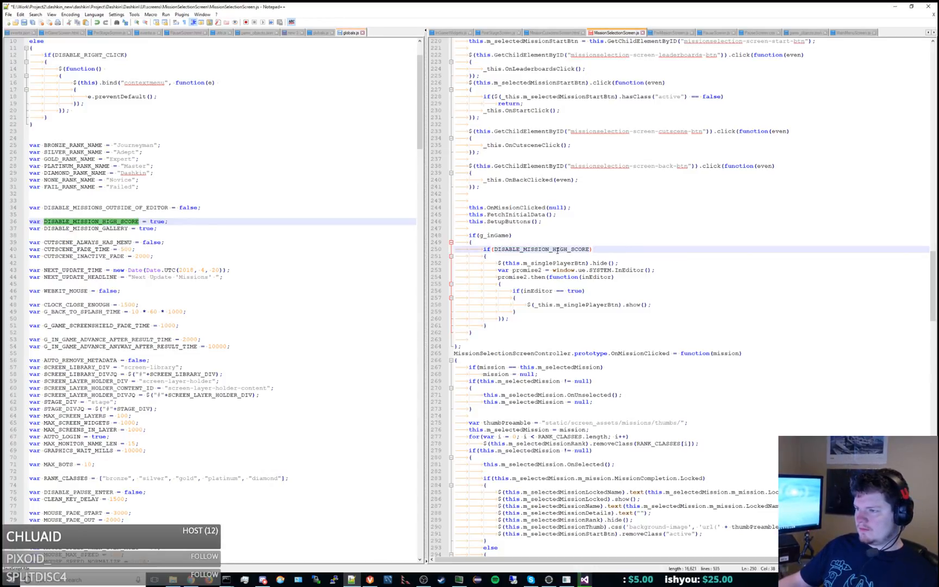
double_click(114, 228)
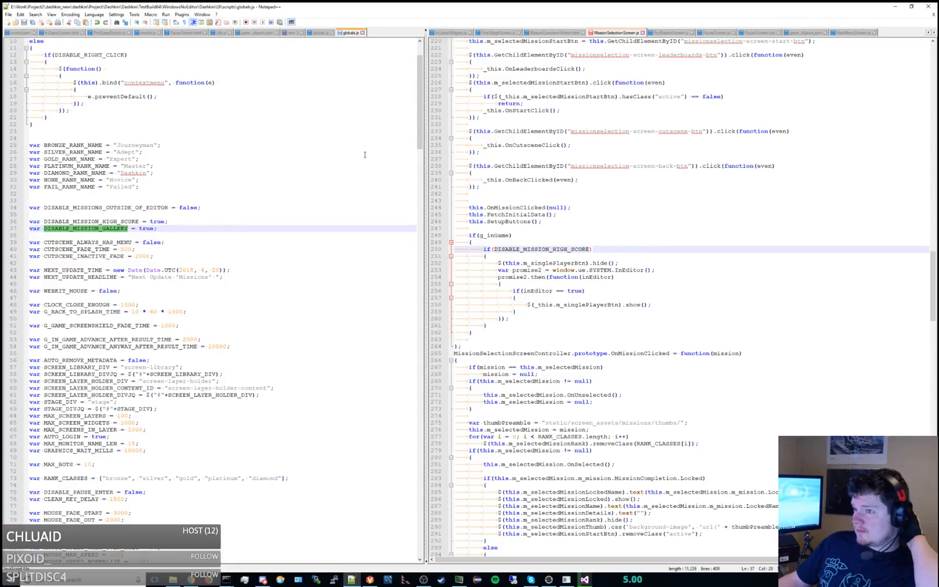
Declare this.m_cutsceneBtn above the cutscene click handler, moving the handler's GetChildElementByID("missionselection-screen-cutscene-btn") lookup into it.
scroll(625, 226, up, 4)
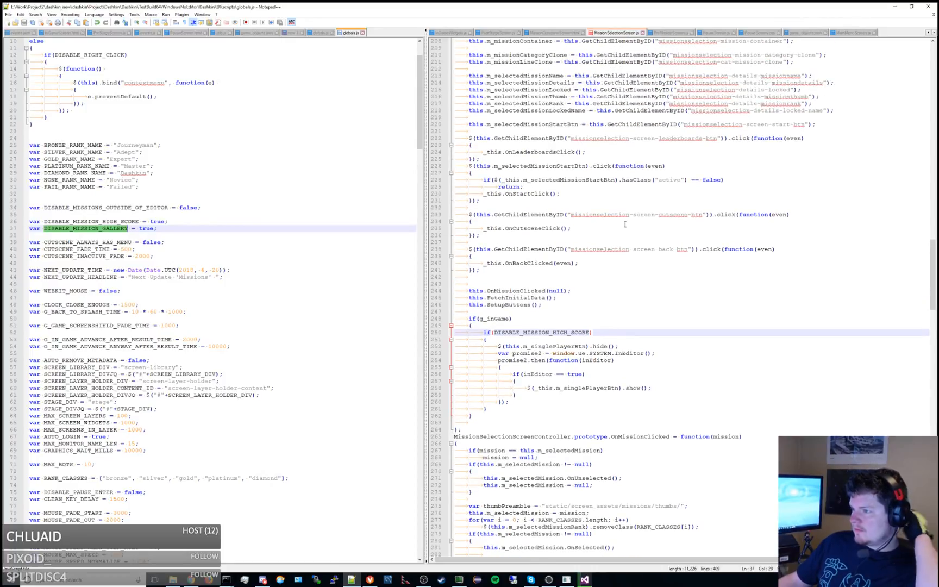
click(567, 207)
key(Return)
key(Return)
text(this.m)
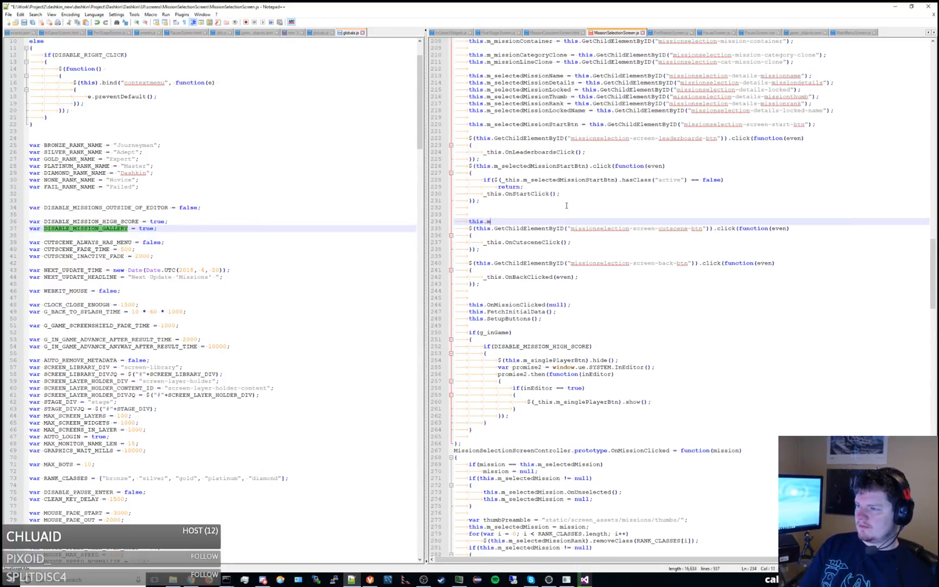
text(_cutscene)
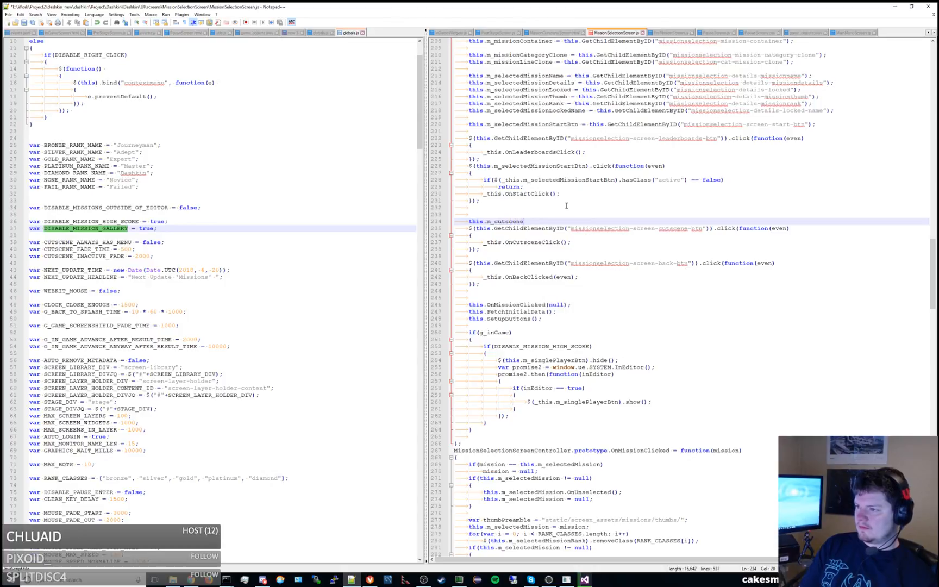
text(Btn =)
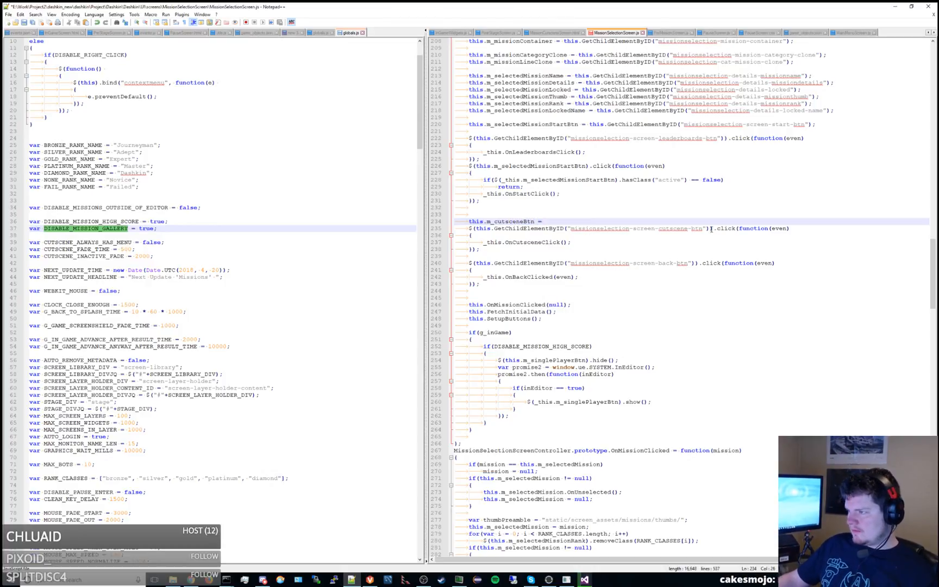
drag(710, 229, 478, 232)
key(ctrl+x)
click(534, 222)
key(End)
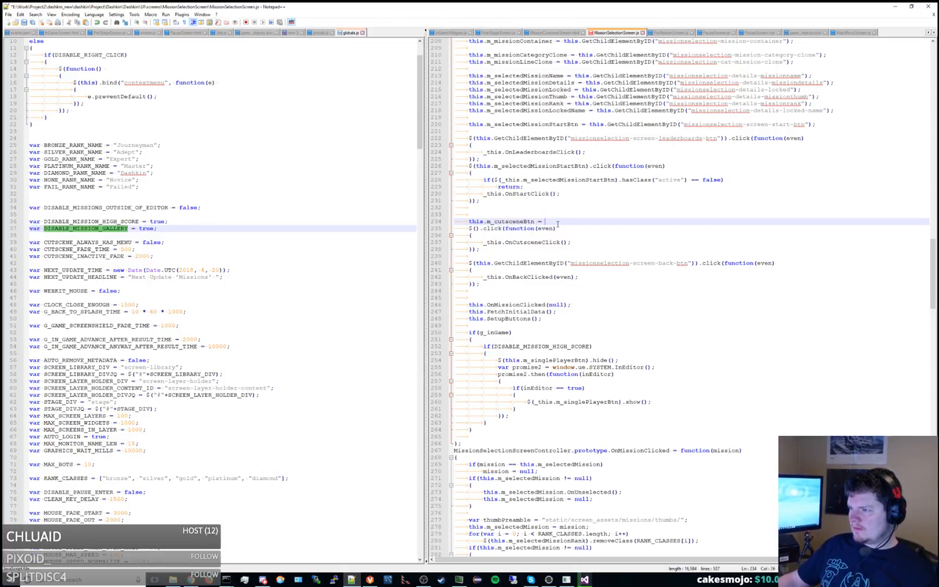
key(ctrl+v)
text(;)
Fill the emptied selector of the cutscene click handler with this.m_cutsceneBtn.
drag(533, 222, 464, 222)
click(476, 229)
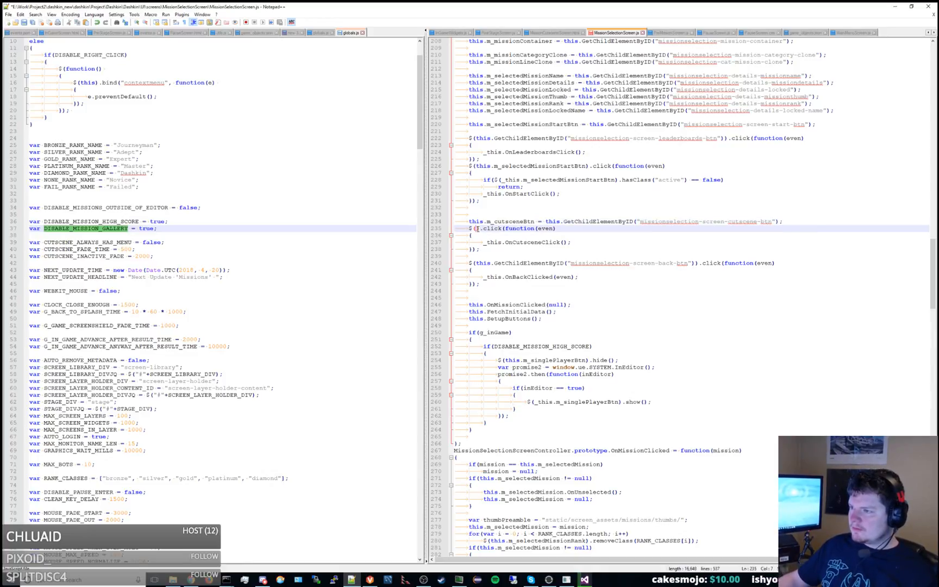
key(ctrl+v)
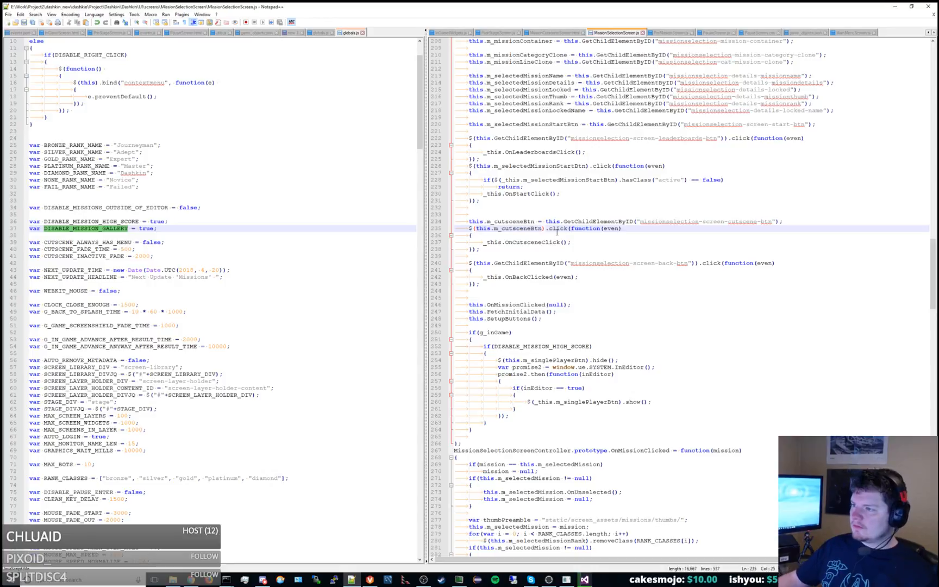
Declare this.m_leaderboardsBtn above the leaderboards click handler, moving the handler's GetChildElementByID("missionselection-screen-leaderboards-btn") lookup into it.
double_click(558, 153)
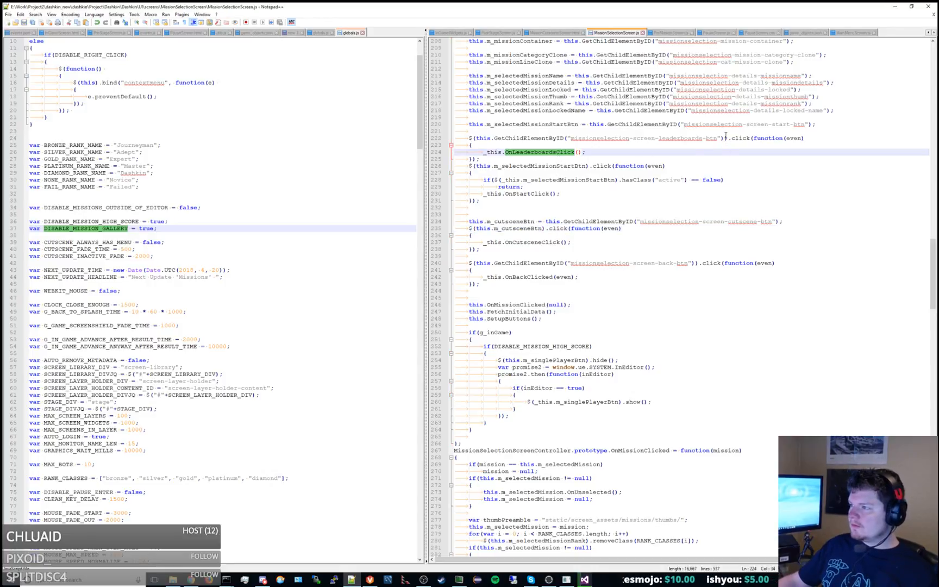
drag(726, 139, 474, 138)
key(ctrl+x)
click(488, 131)
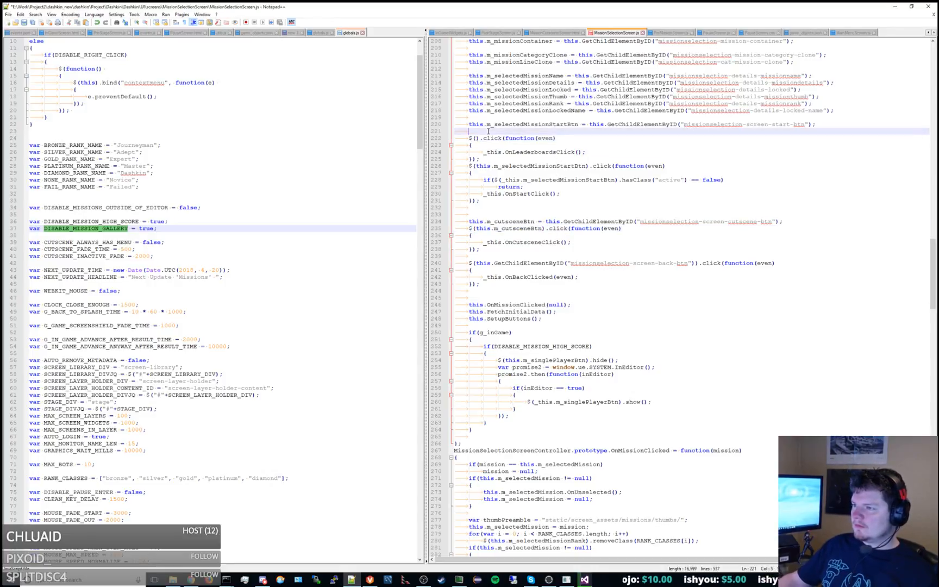
key(Return)
text(this.m_leaderb)
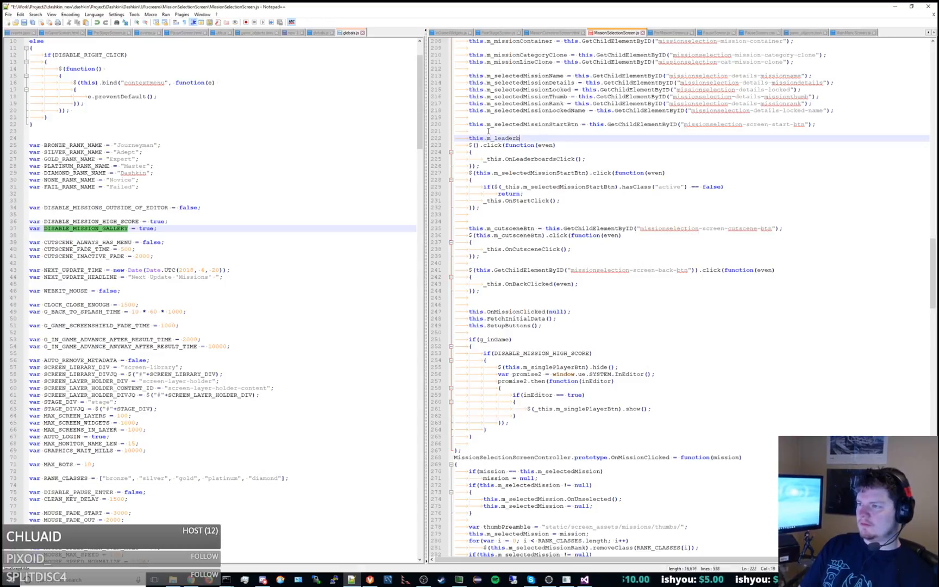
text(oardsBtn =)
key(ctrl+v)
text(;)
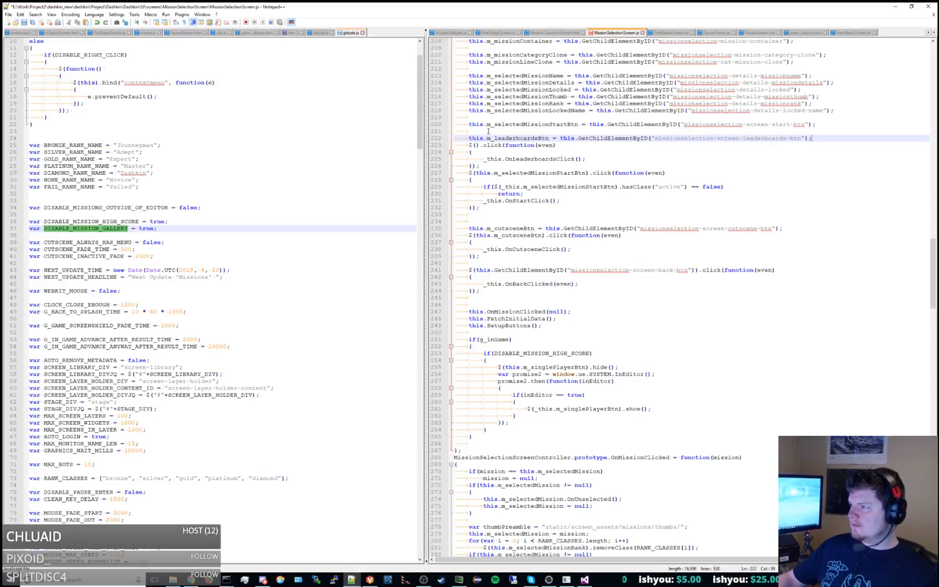
Fill the emptied selector of the leaderboards click handler with this.m_leaderboardsBtn.
double_click(511, 138)
click(478, 145)
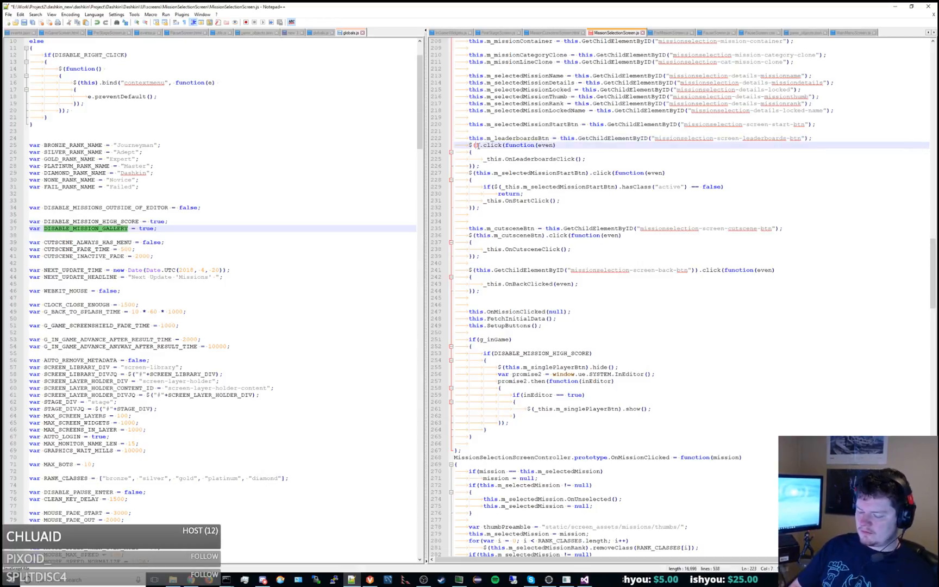
text(this.m_leaderboardsBtn)
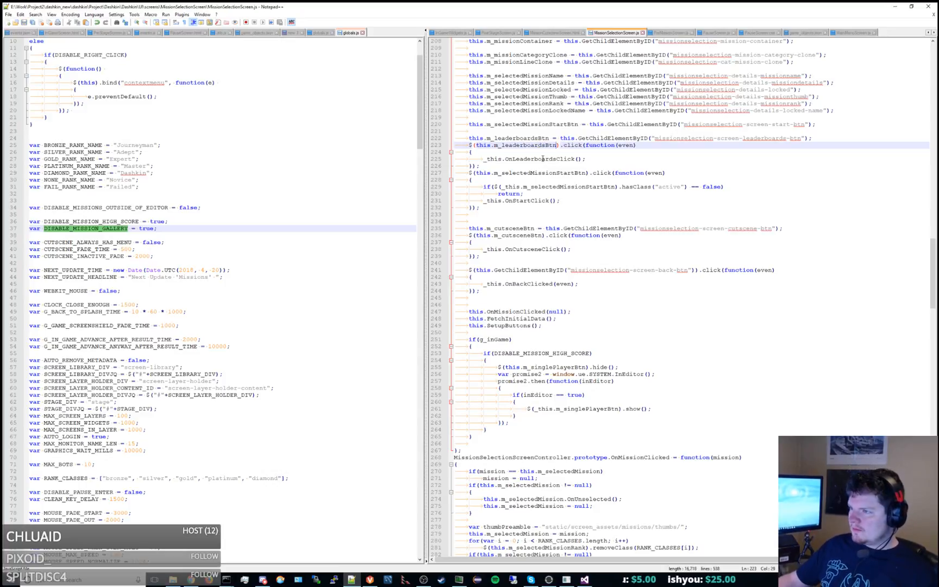
Replace m_singlePlayerBtn with m_leaderboardsBtn in the hide() and show() calls of the DISABLE_MISSION_HIGH_SCORE block.
drag(549, 138, 469, 138)
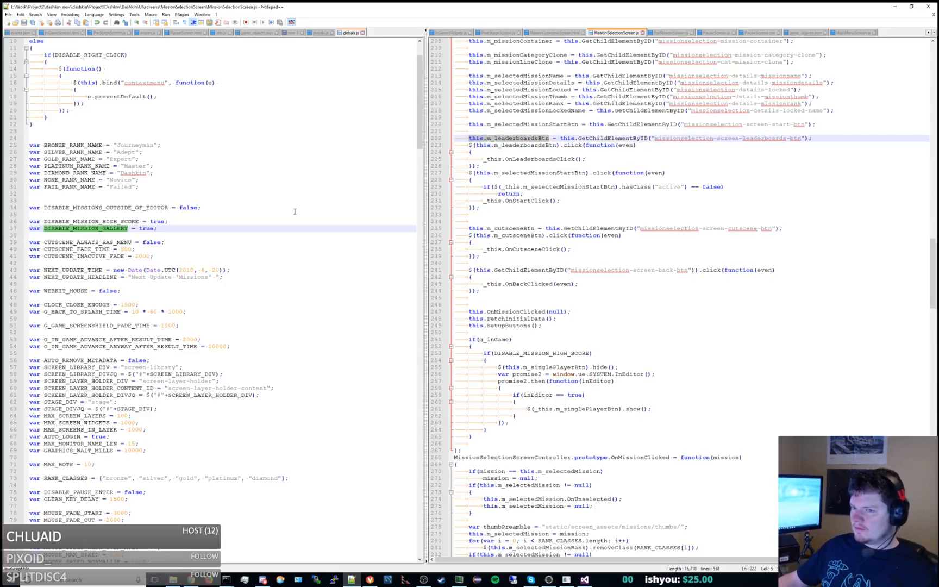
click(506, 346)
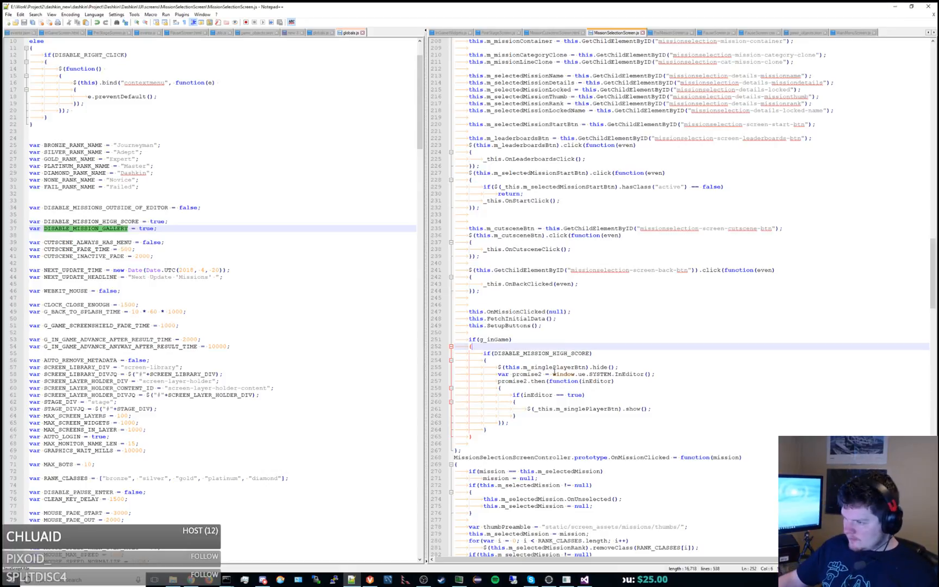
double_click(555, 367)
key(ctrl+v)
click(538, 367)
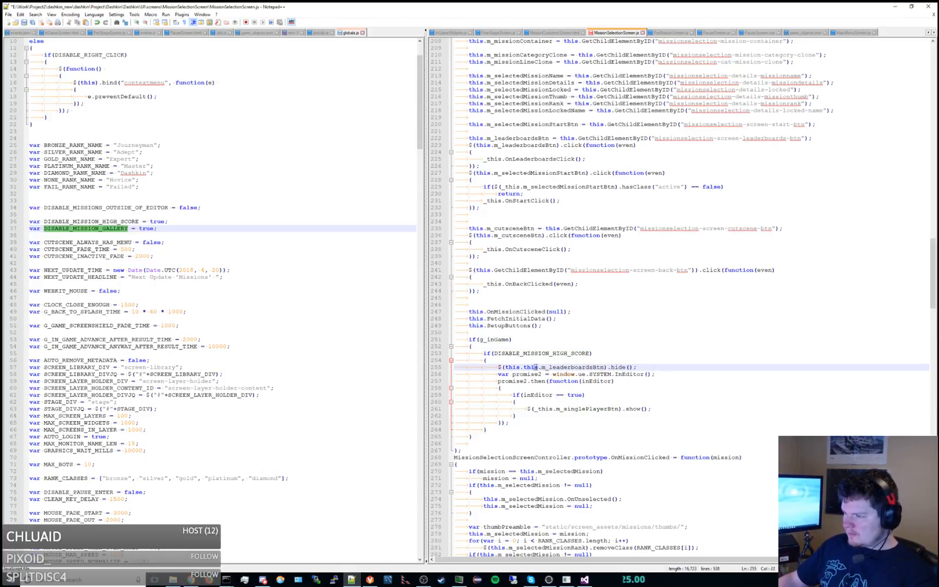
key(BackSpace)
key(BackSpace)
key(BackSpace)
key(BackSpace)
key(BackSpace)
click(587, 408)
double_click(587, 409)
key(ctrl+v)
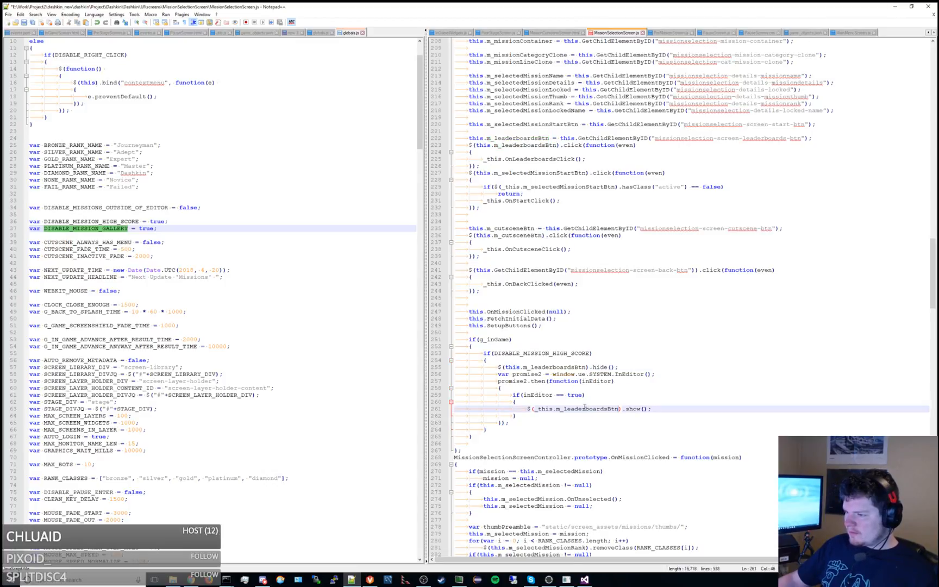
Duplicate the whole if(DISABLE_MISSION_HIGH_SCORE) block directly below itself inside the g_inGame block.
double_click(538, 395)
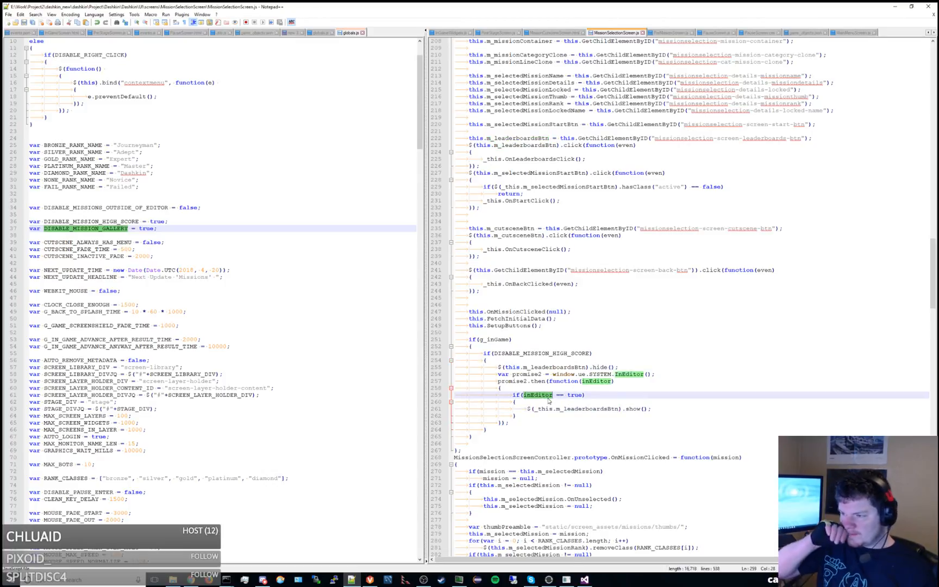
scroll(542, 365, down, 4)
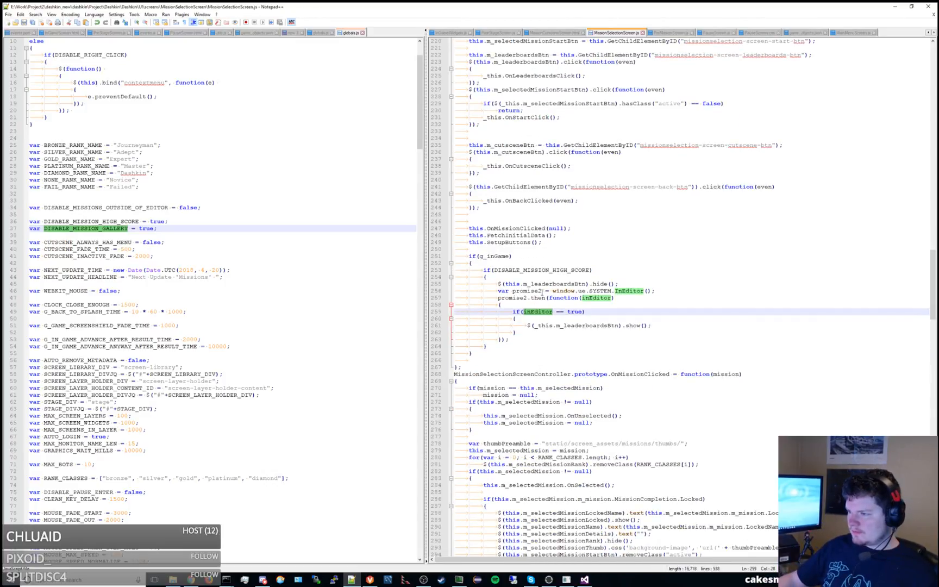
click(539, 291)
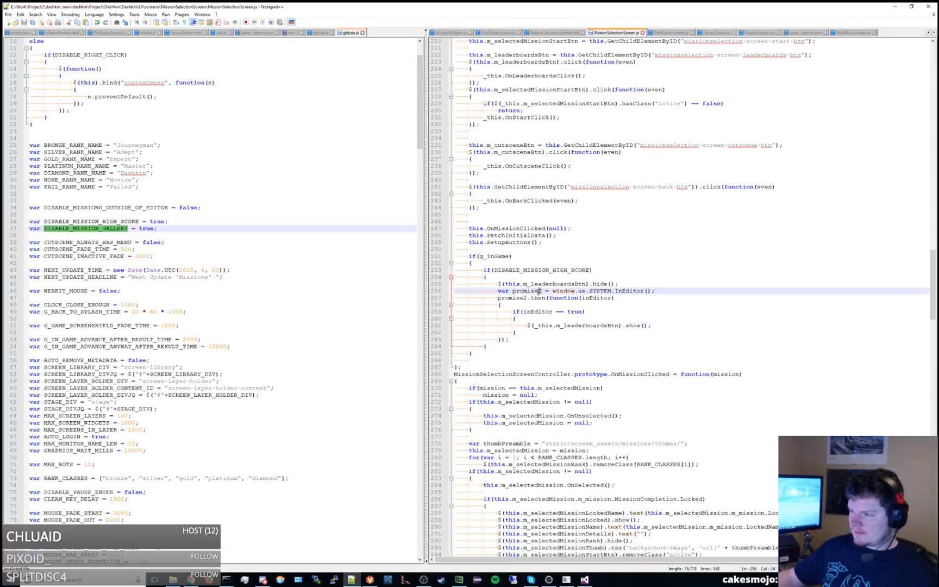
drag(492, 348, 484, 270)
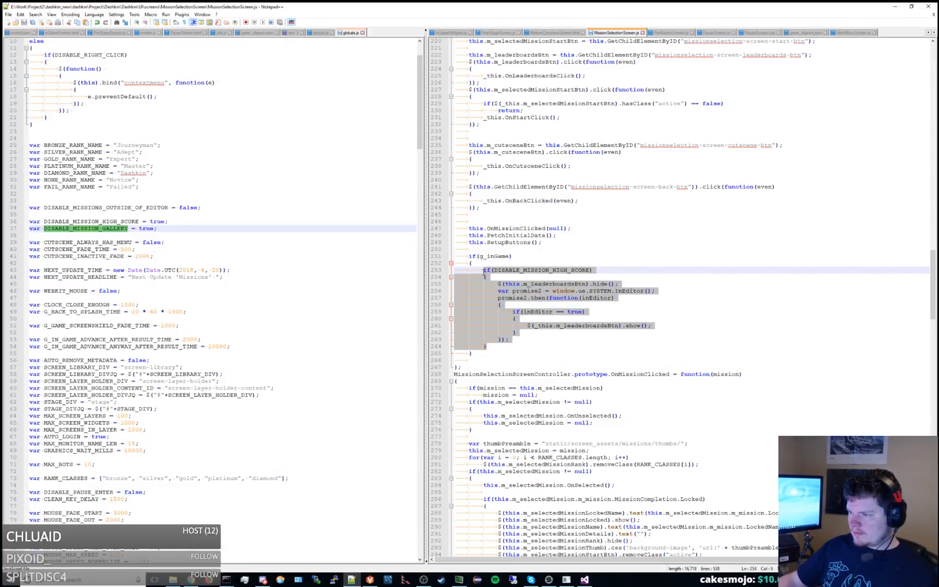
key(ctrl+c)
click(501, 348)
key(Return)
key(ctrl+v)
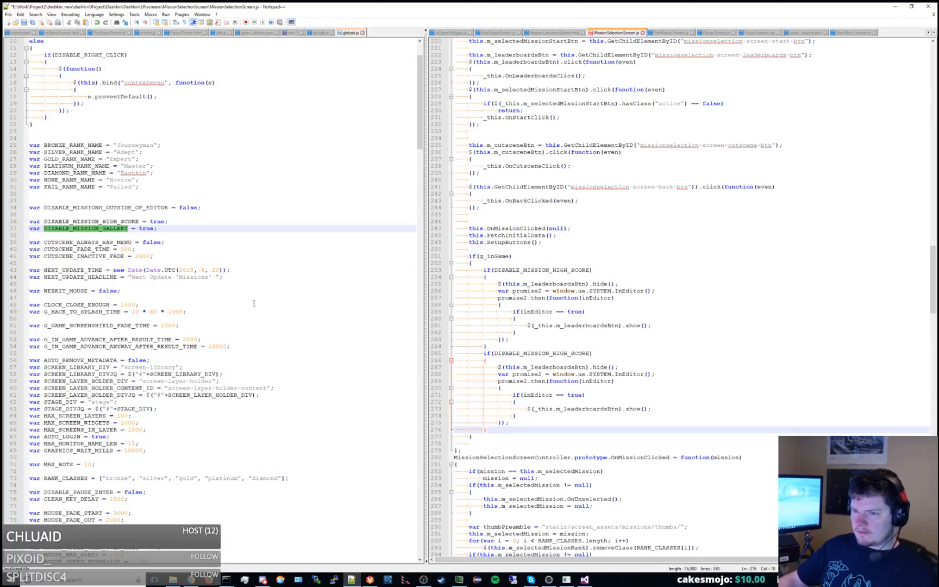
Replace the condition of the duplicated block with the DISABLE_MISSION_GALLERY flag from globals.js.
double_click(105, 229)
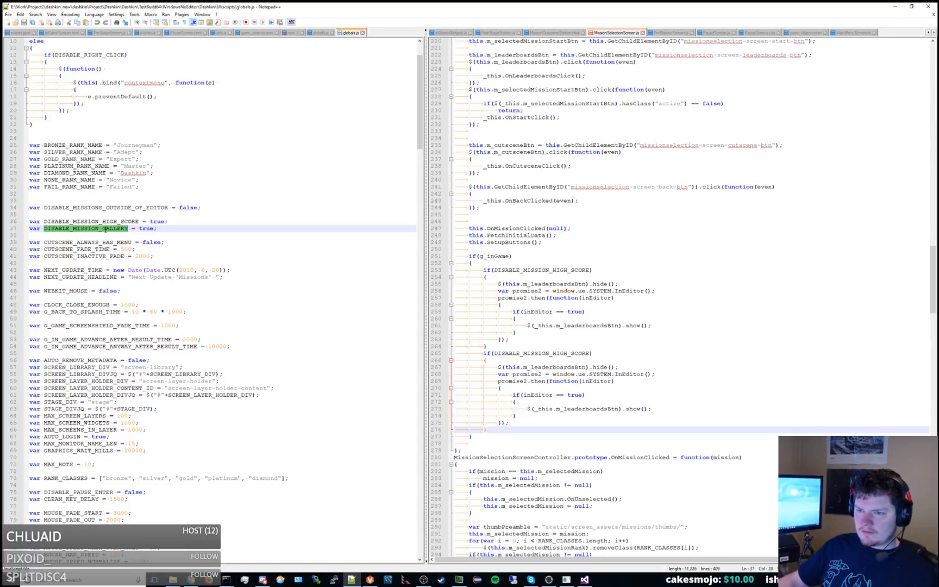
double_click(546, 354)
key(ctrl+v)
Rename promise2 to promise3 in the declaration and the then() call of the DISABLE_MISSION_GALLERY block.
click(542, 374)
key(BackSpace)
text(3)
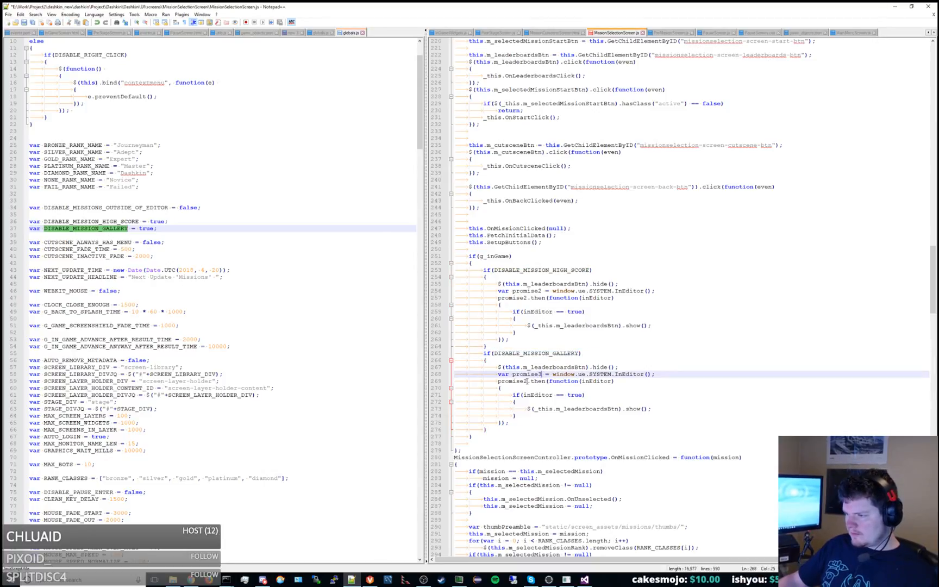
click(527, 381)
key(BackSpace)
text(3)
Replace m_leaderboardsBtn with m_cutsceneBtn in the hide() and show() calls of the DISABLE_MISSION_GALLERY block and save the file.
double_click(524, 146)
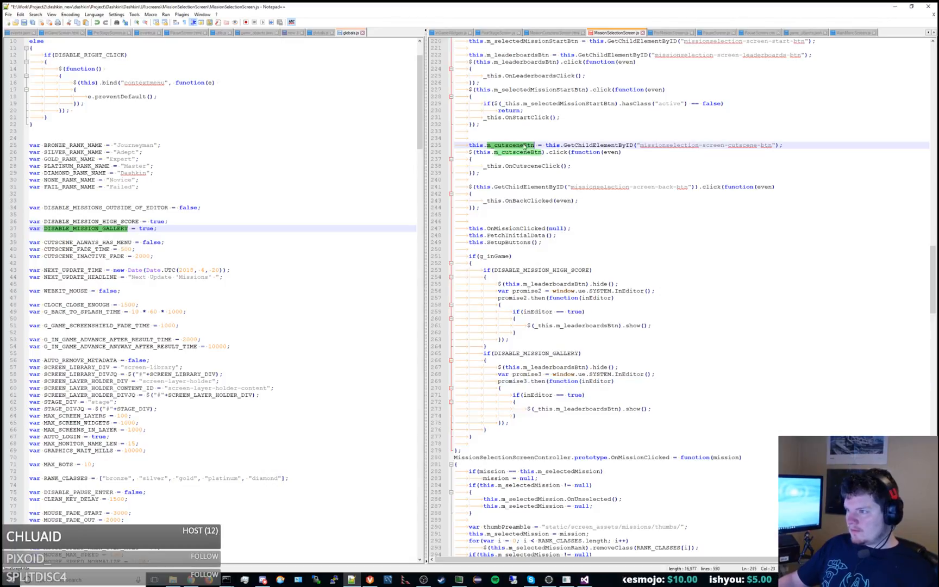
key(ctrl+c)
double_click(554, 367)
key(ctrl+v)
double_click(587, 409)
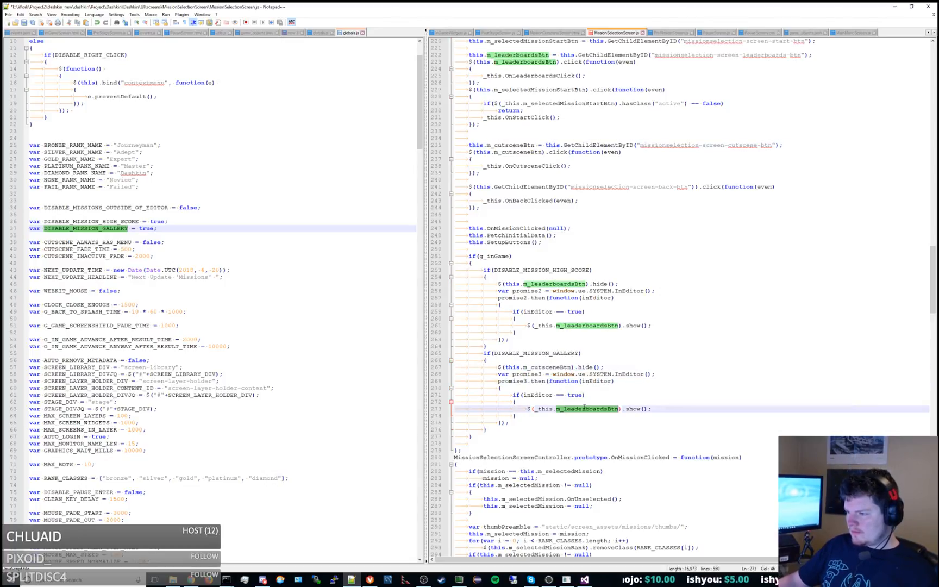
key(ctrl+v)
click(603, 381)
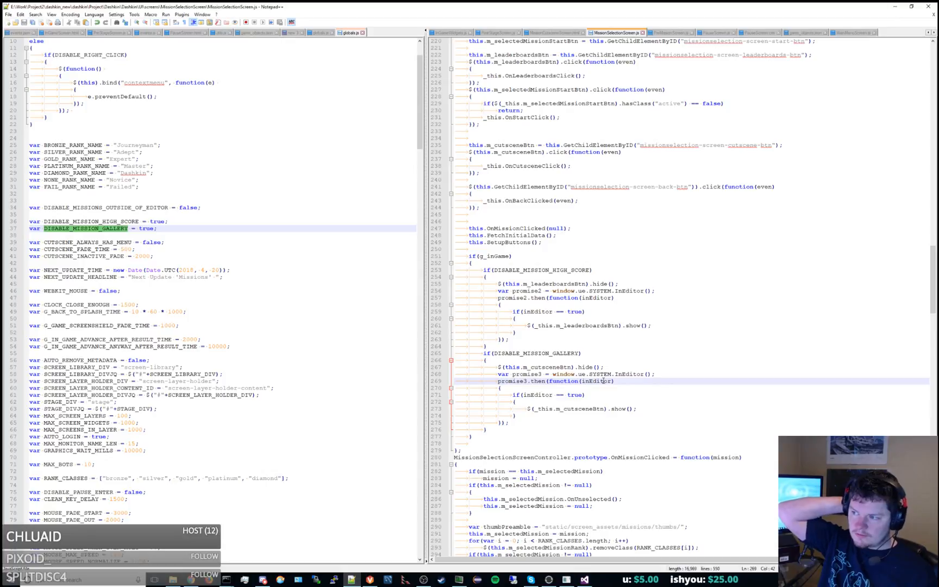
Switch to File Explorer and open the project's UI\static\screen_assets\missions\thumbs folder.
key(alt+Tab)
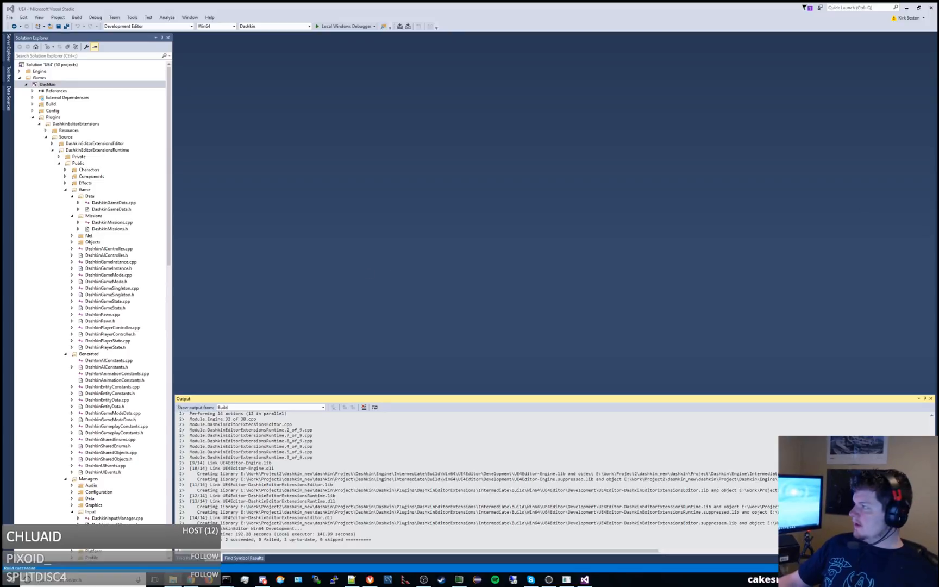
drag(938, 130, 525, 128)
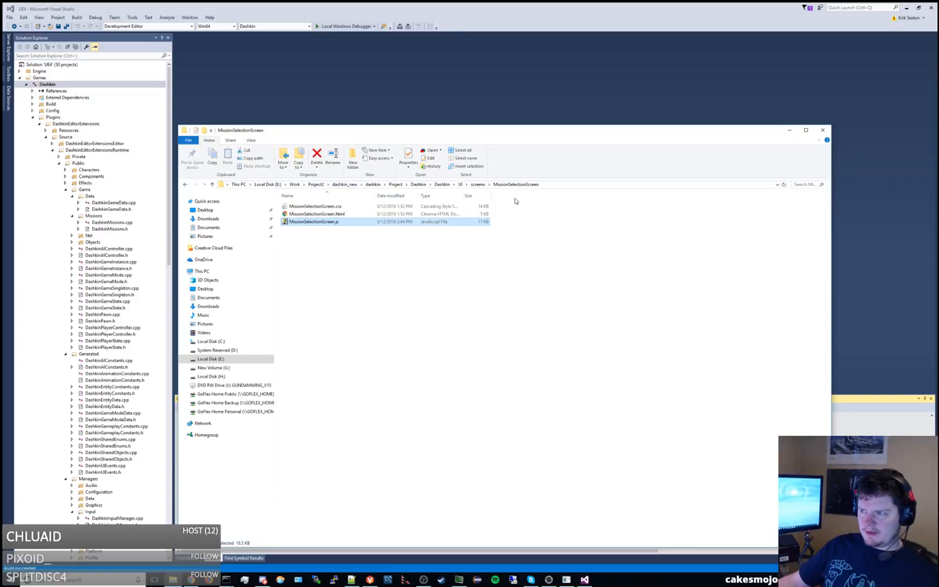
click(477, 184)
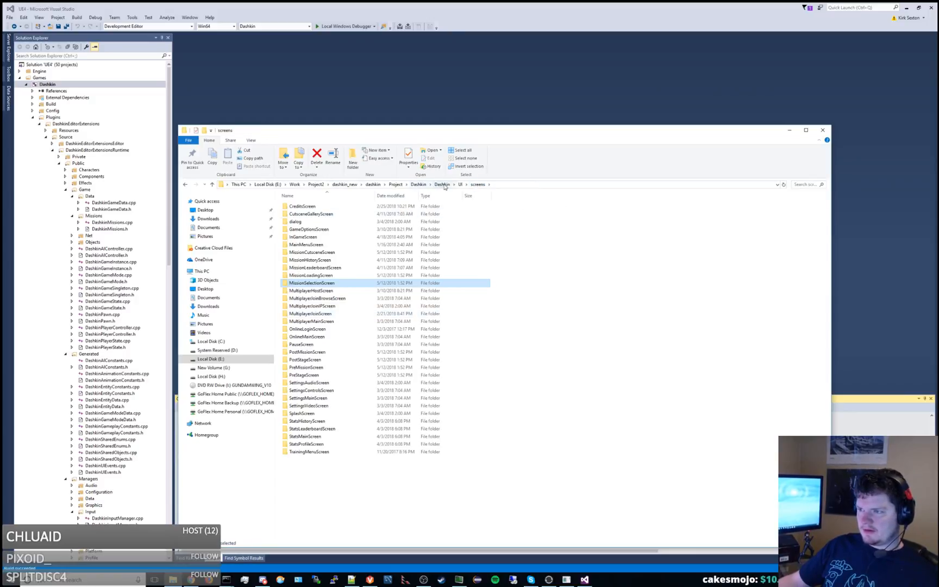
click(460, 184)
click(307, 229)
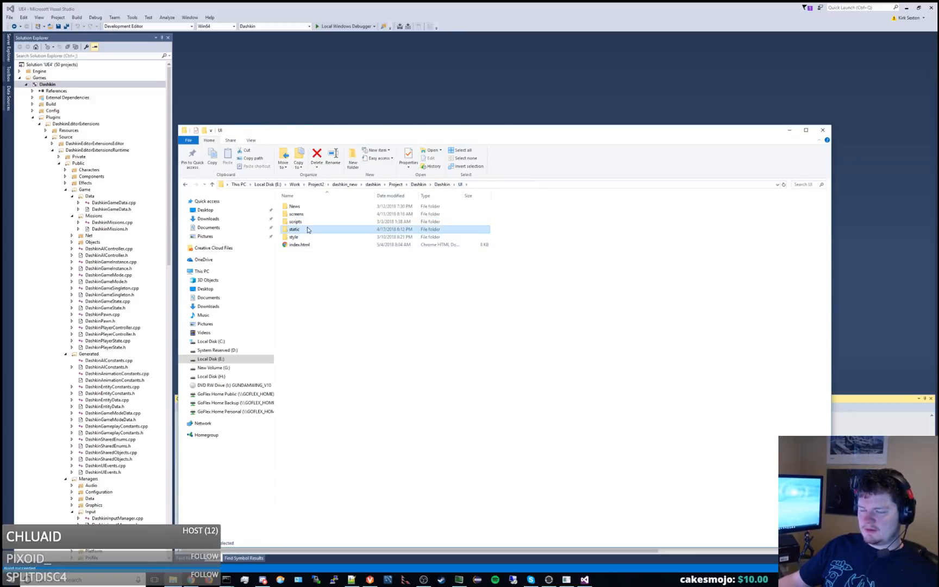
double_click(309, 230)
double_click(498, 225)
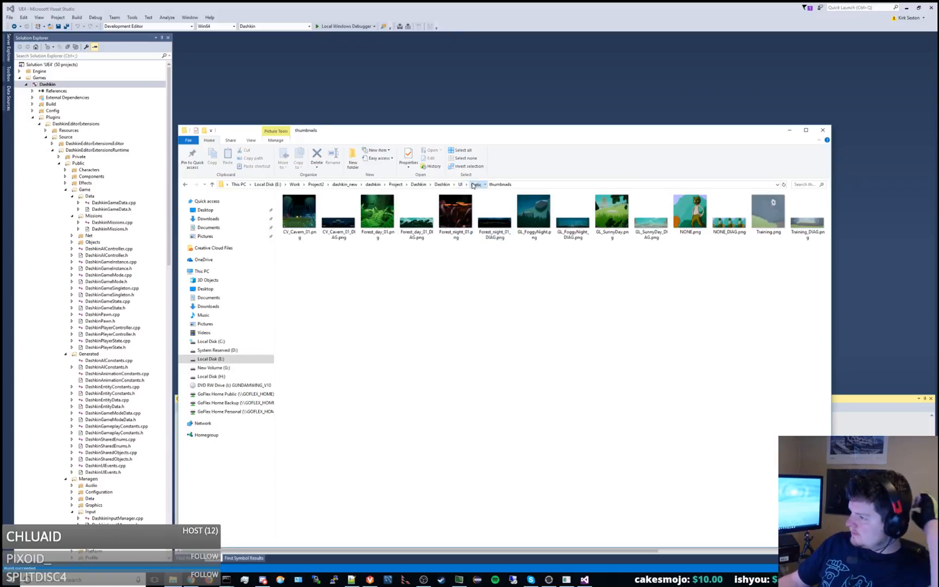
click(473, 185)
double_click(458, 217)
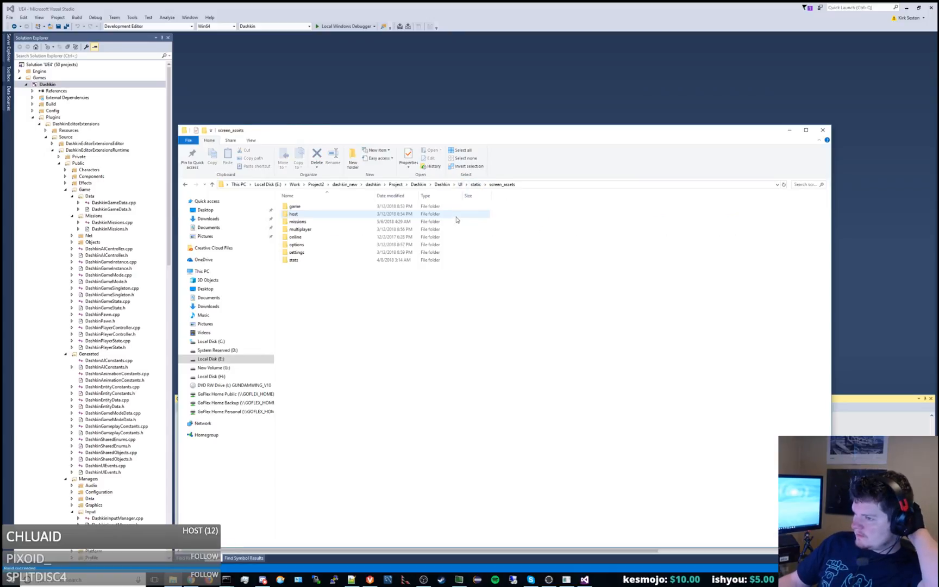
double_click(298, 222)
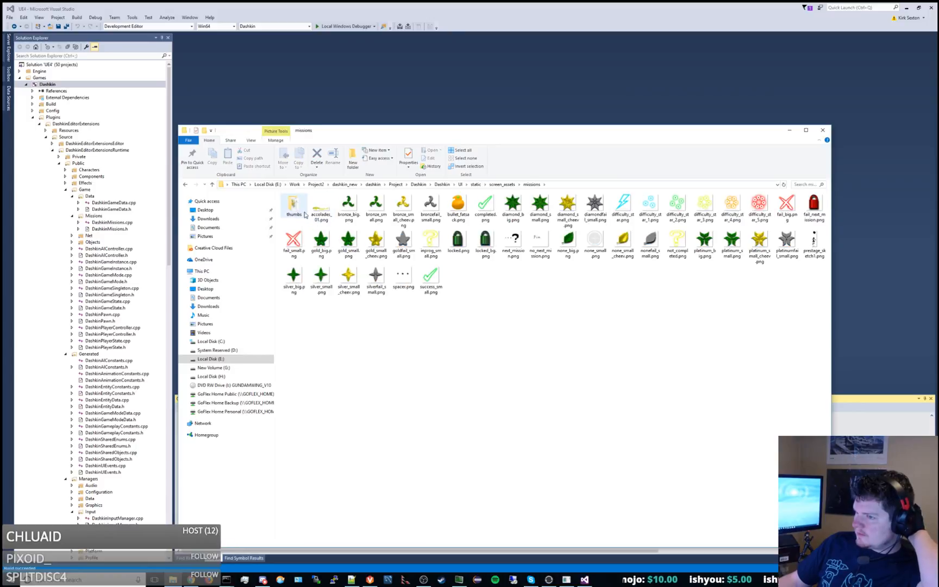
double_click(302, 212)
View the mission thumbnail images from BALLCONTROL_01.png through SCOREGOALS_01.png, then close the image viewer.
double_click(299, 217)
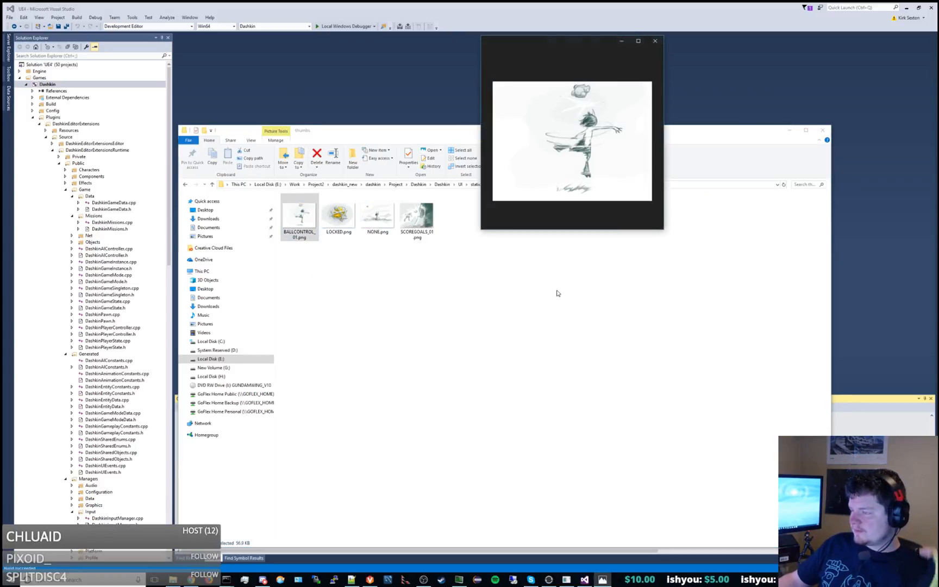
key(Right)
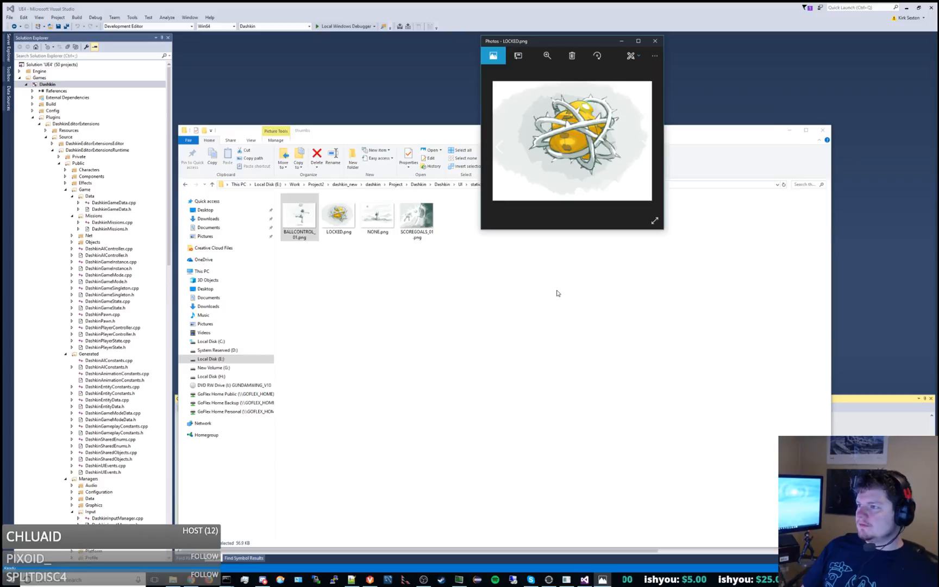
key(Right)
key(Right)
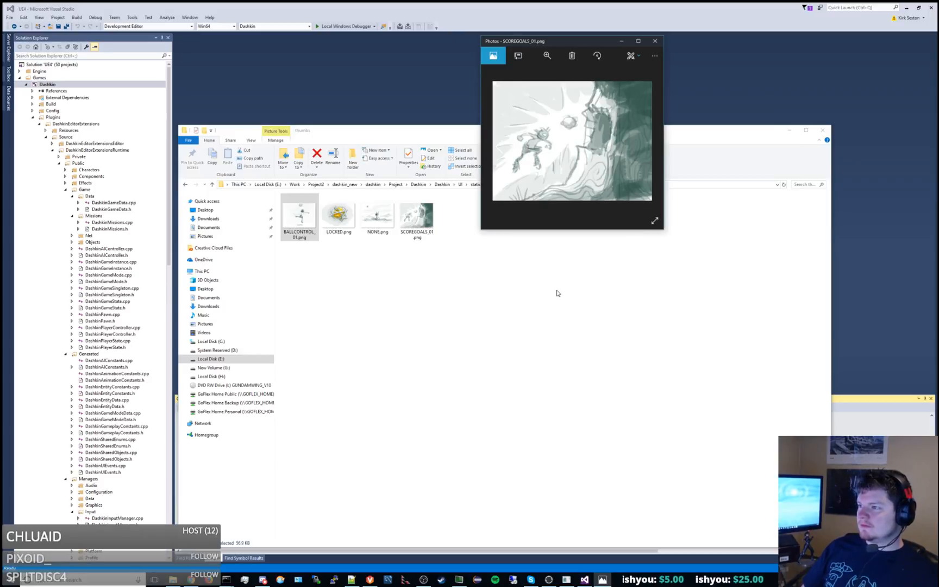
key(Left)
key(Right)
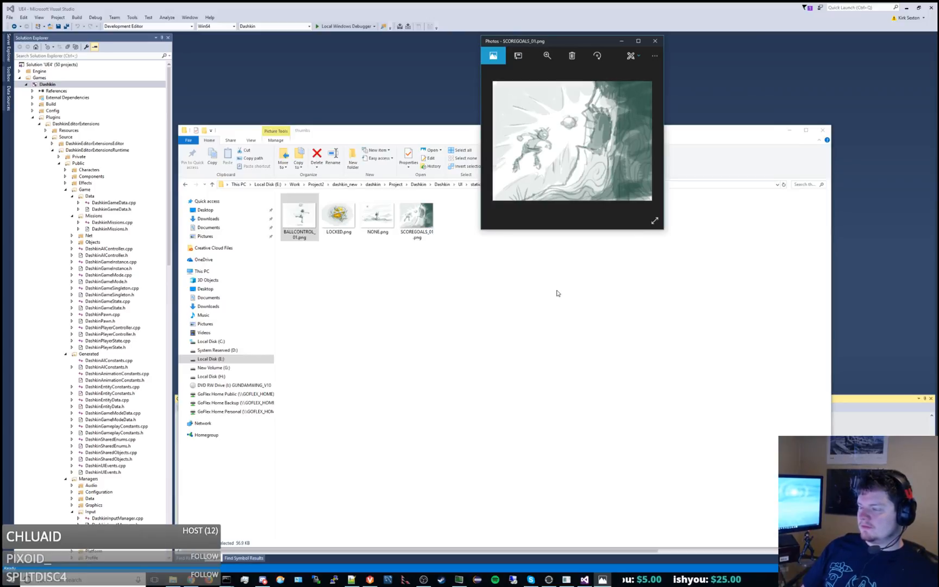
click(655, 41)
click(463, 367)
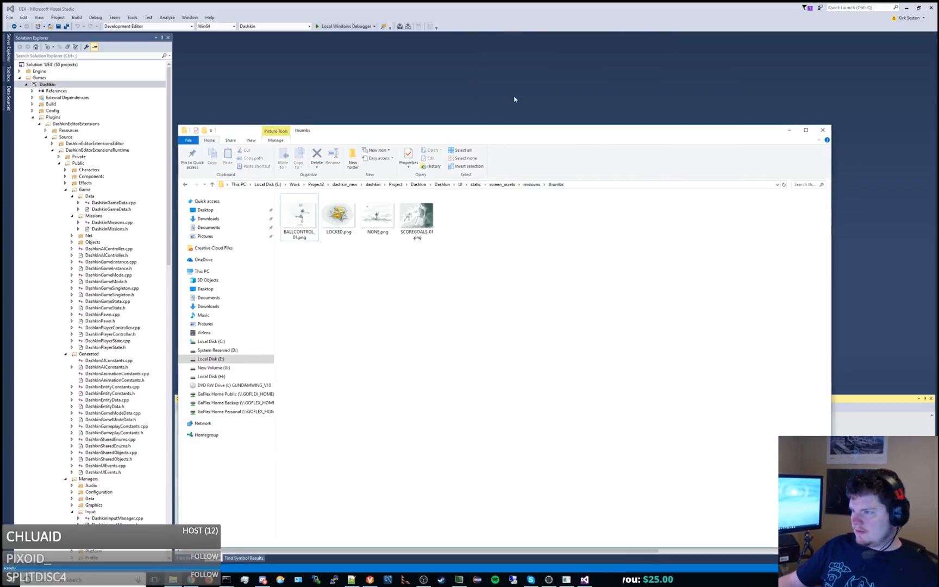
drag(487, 131, 561, 107)
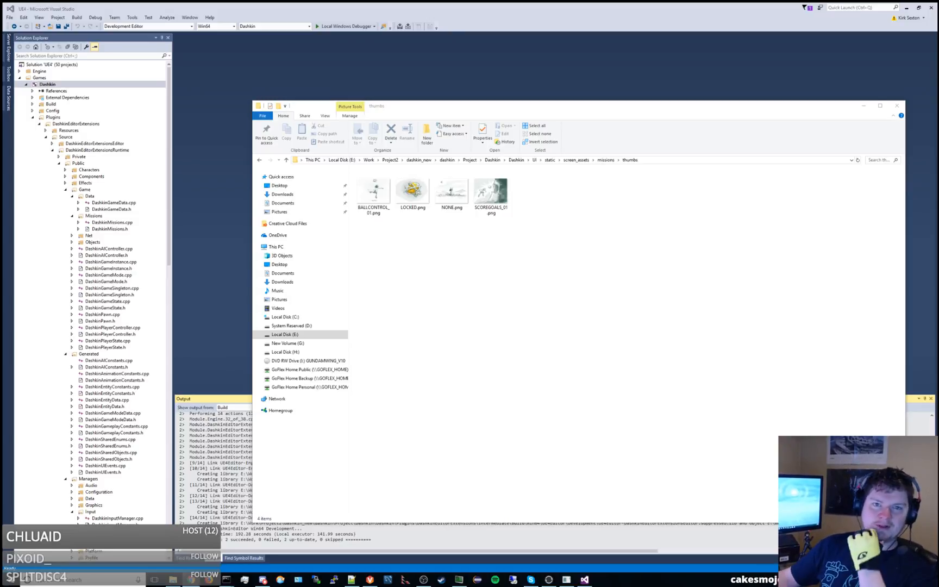
Switch to Chrome and inspect the first locked mission under NONE, selecting its tier element in the page markup.
key(alt+Tab)
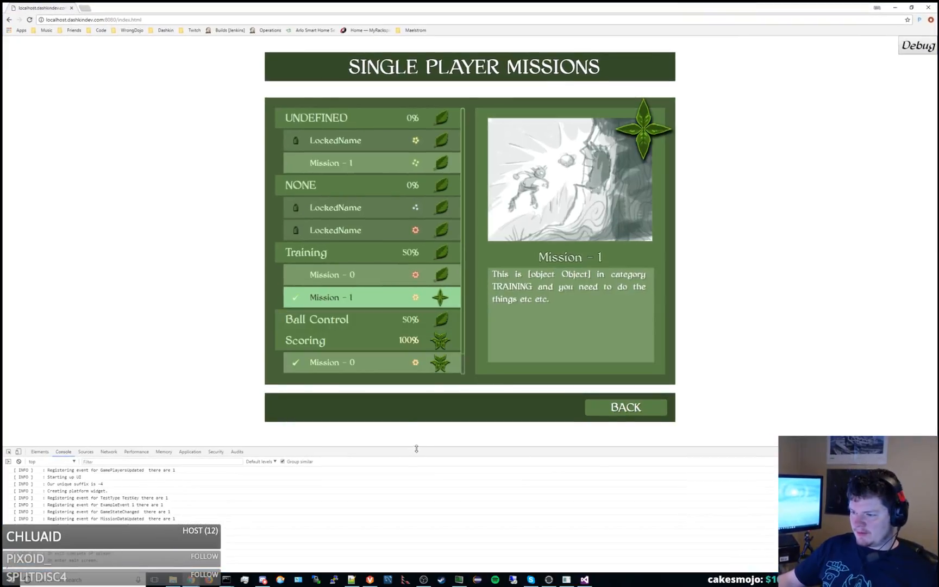
drag(439, 272, 440, 235)
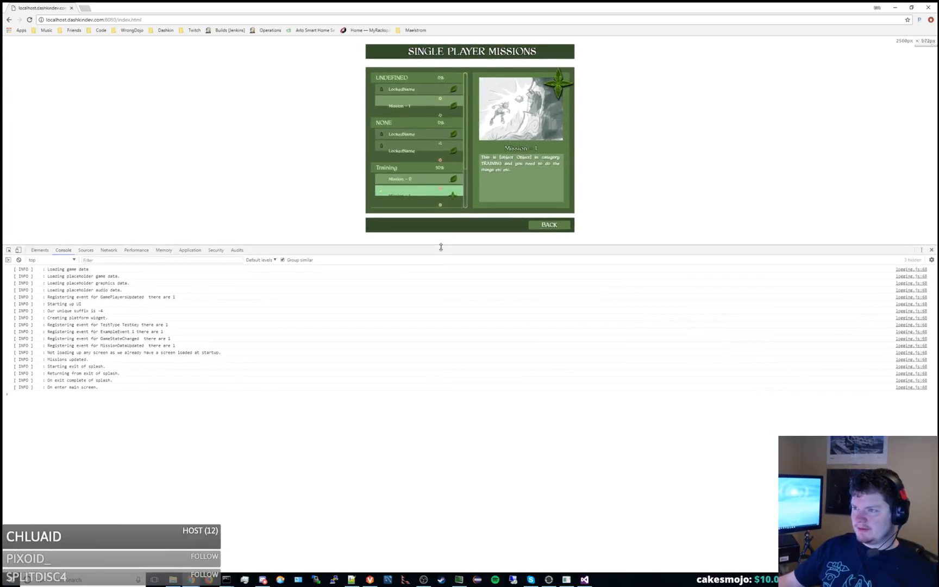
click(405, 133)
right_click(409, 133)
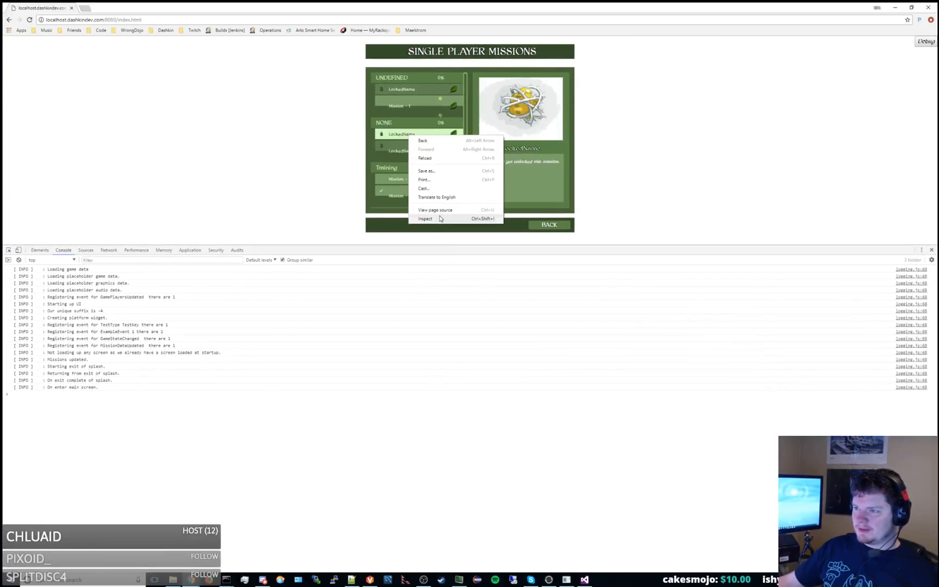
click(429, 217)
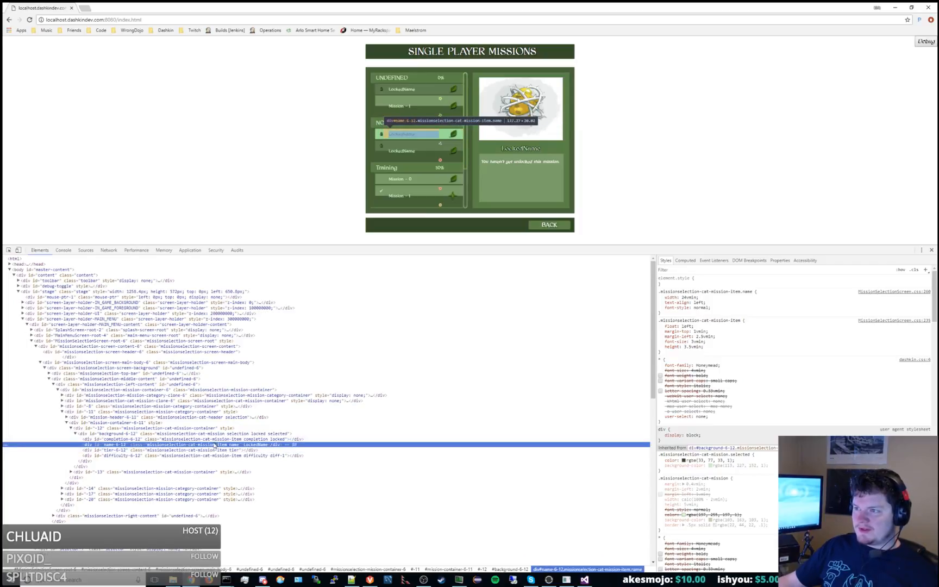
click(214, 450)
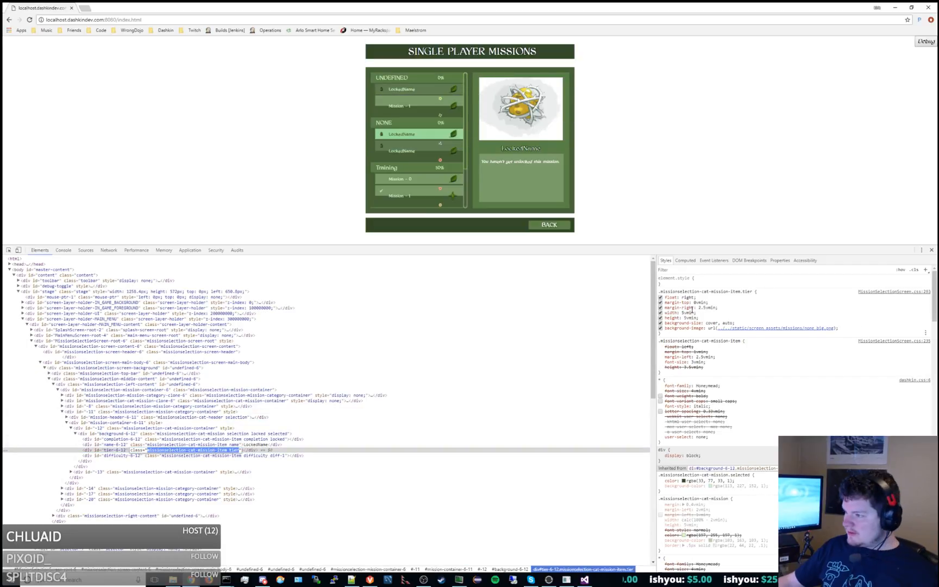
Set margin-right of .missionselection-cat-mission-item.tier to 1.5vmin and compare the mission list with that property disabled and enabled.
click(708, 308)
key(Down)
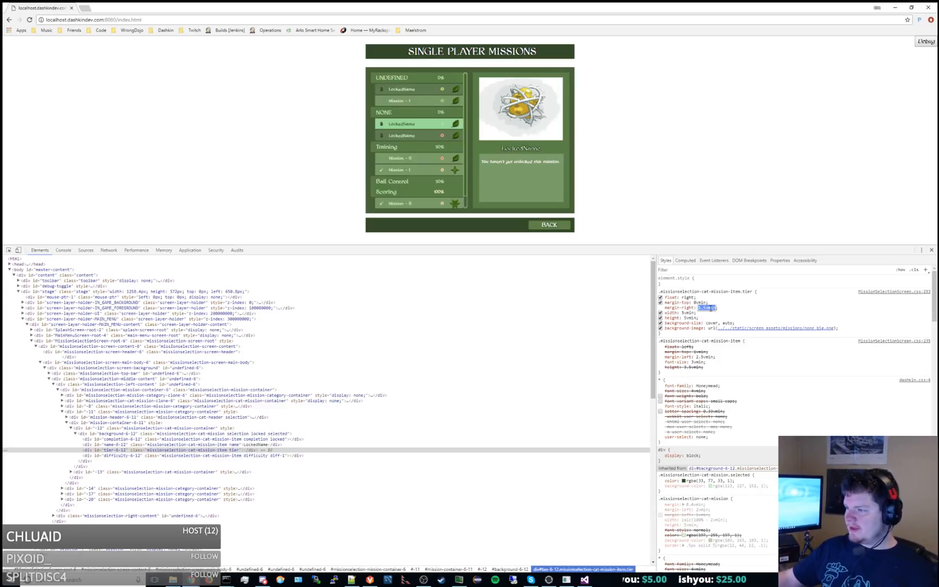
click(660, 307)
click(660, 308)
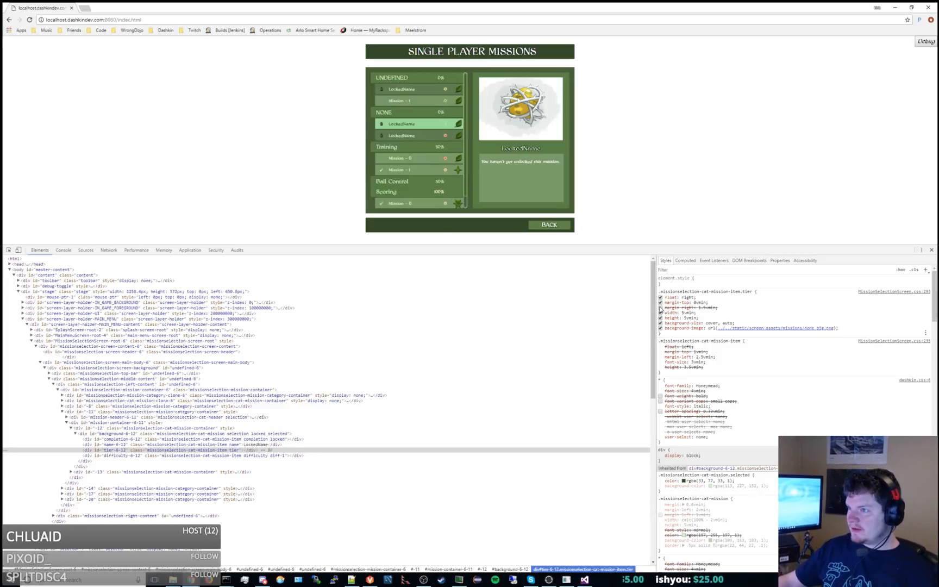
click(661, 308)
click(661, 307)
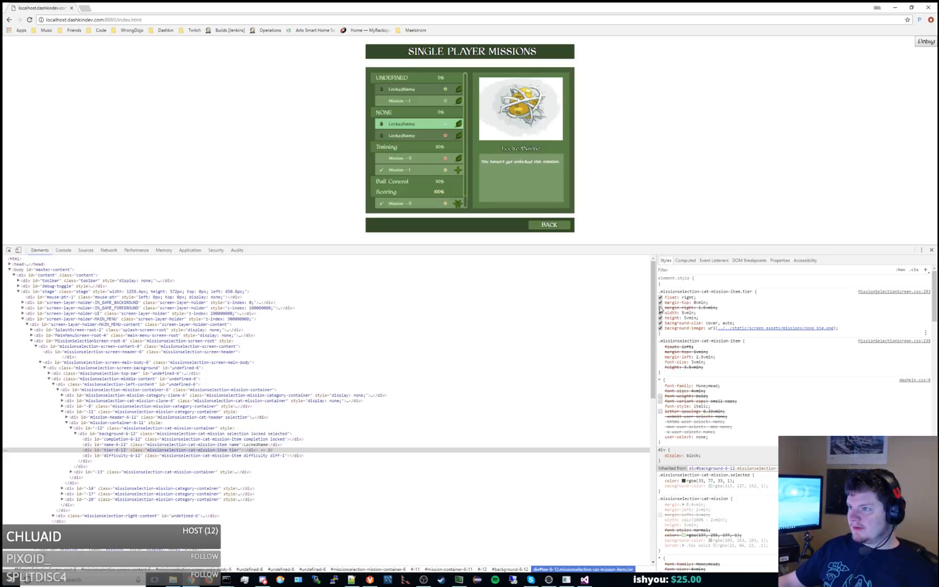
Test the mission list at a shorter page height and set the tier rule's margin-right to 0.5vmin.
click(706, 307)
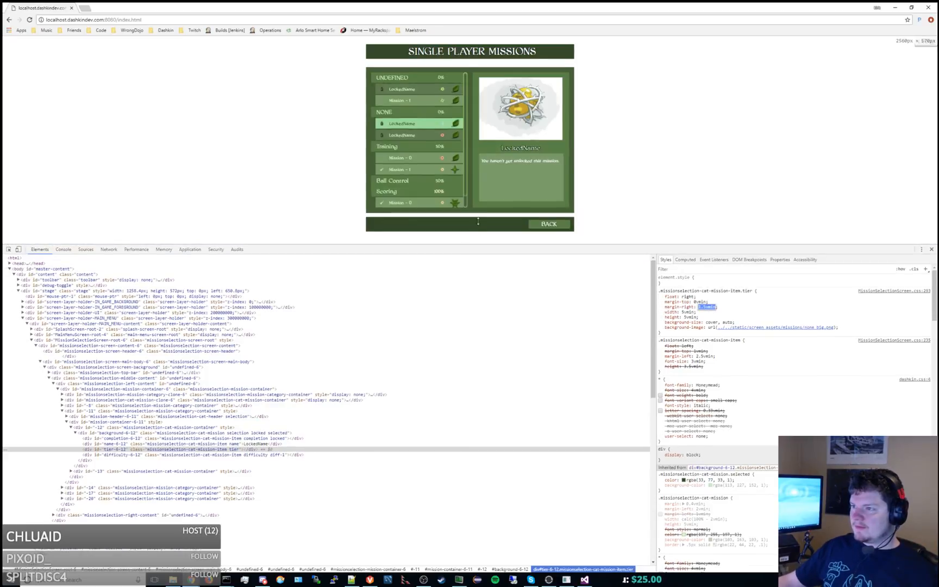
drag(478, 221, 479, 162)
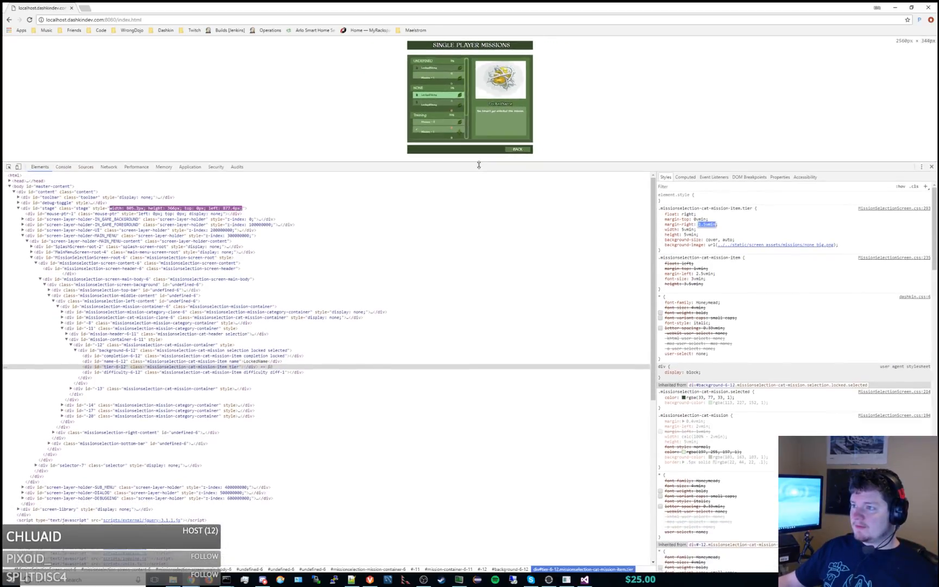
click(706, 224)
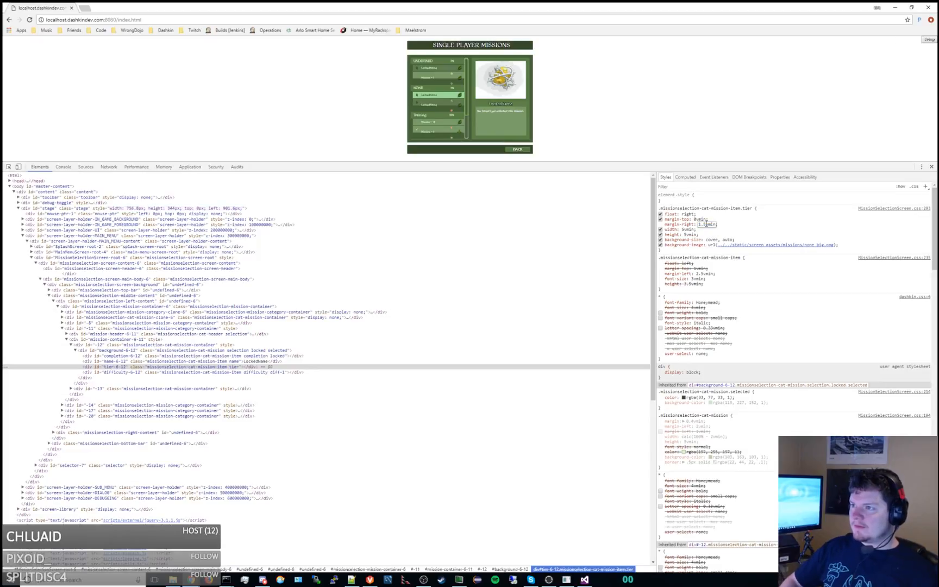
key(Down)
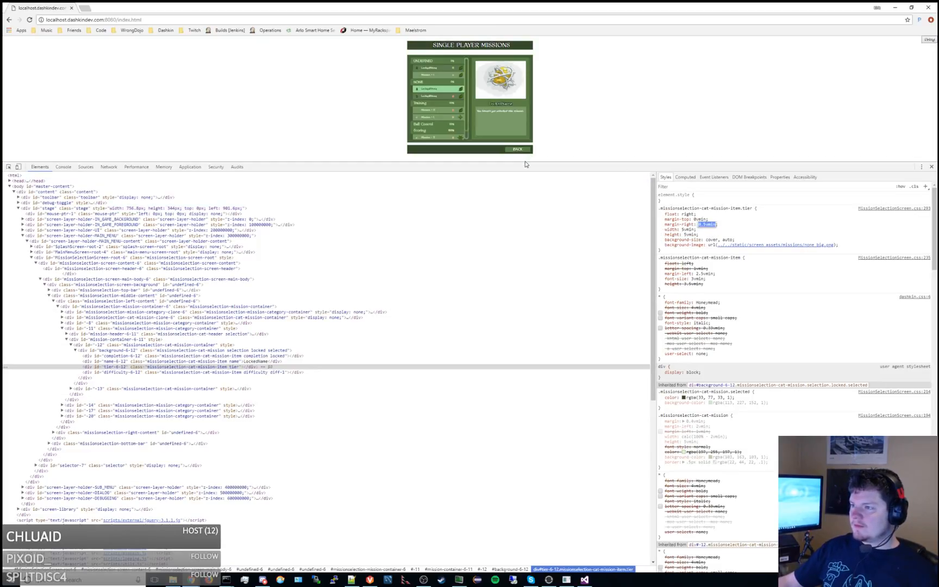
drag(527, 162, 497, 260)
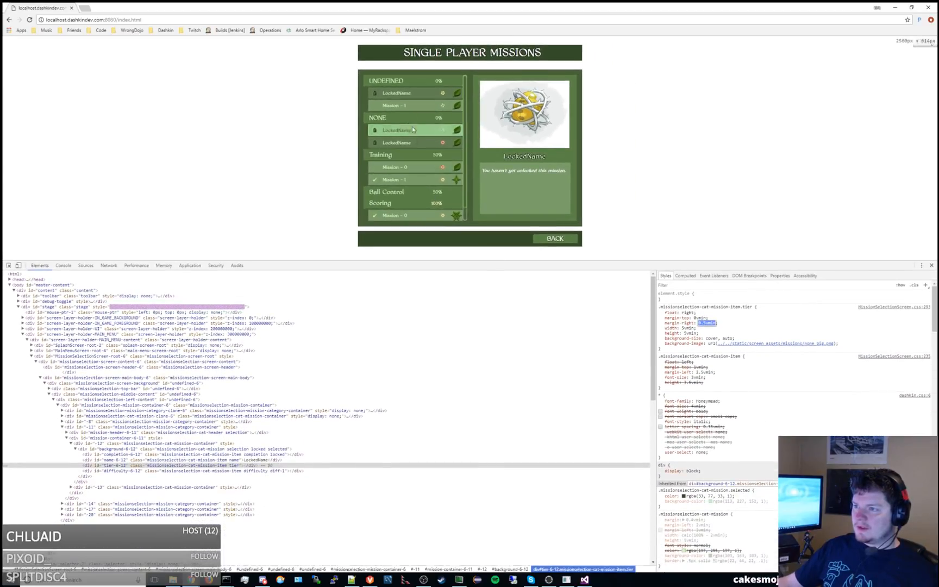
Check the mission list's tier icon layout while enlarging the page area to several heights.
right_click(399, 103)
click(419, 257)
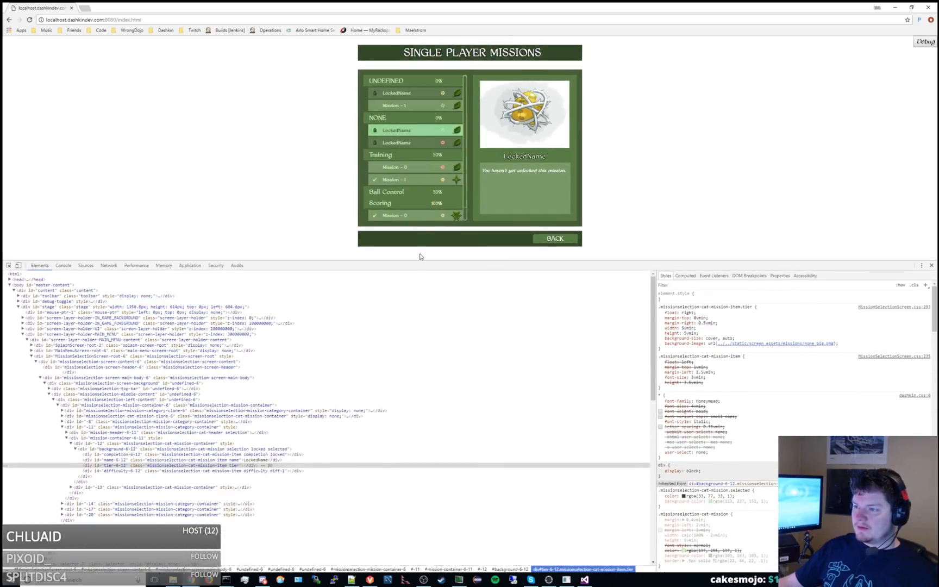
drag(413, 265, 432, 389)
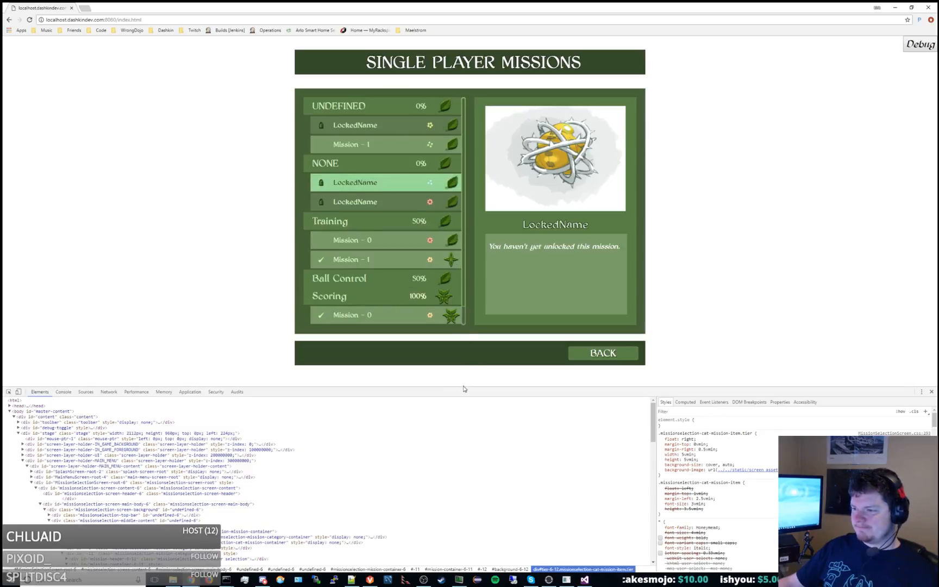
mouse_move(465, 388)
mouse_down()
mouse_move(475, 336)
mouse_move(467, 419)
mouse_move(491, 281)
mouse_move(489, 202)
mouse_move(460, 393)
mouse_move(462, 386)
mouse_up()
drag(358, 383, 359, 439)
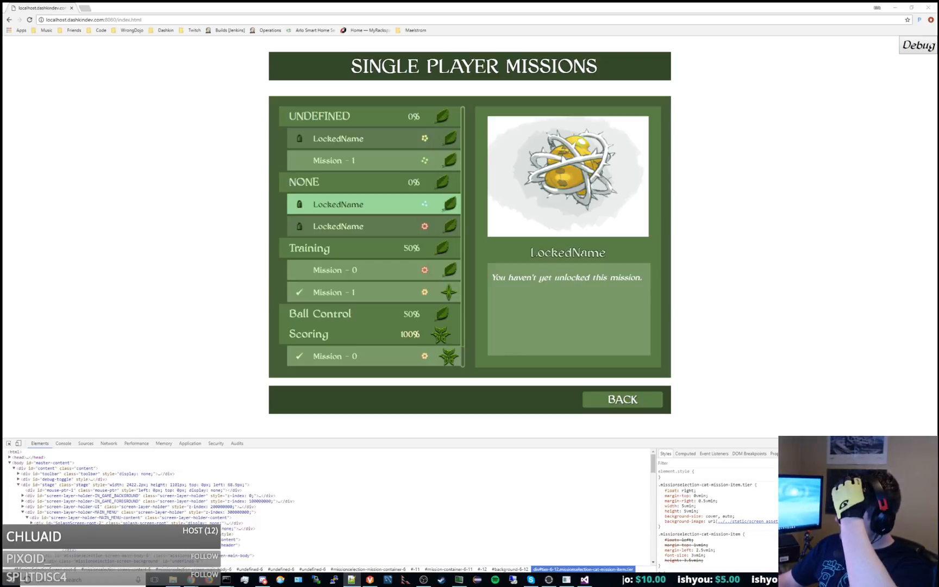
Open MissionSelectionScreen.css from the MissionSelectionScreen folder under UI\screens in Notepad++.
key(alt+Tab)
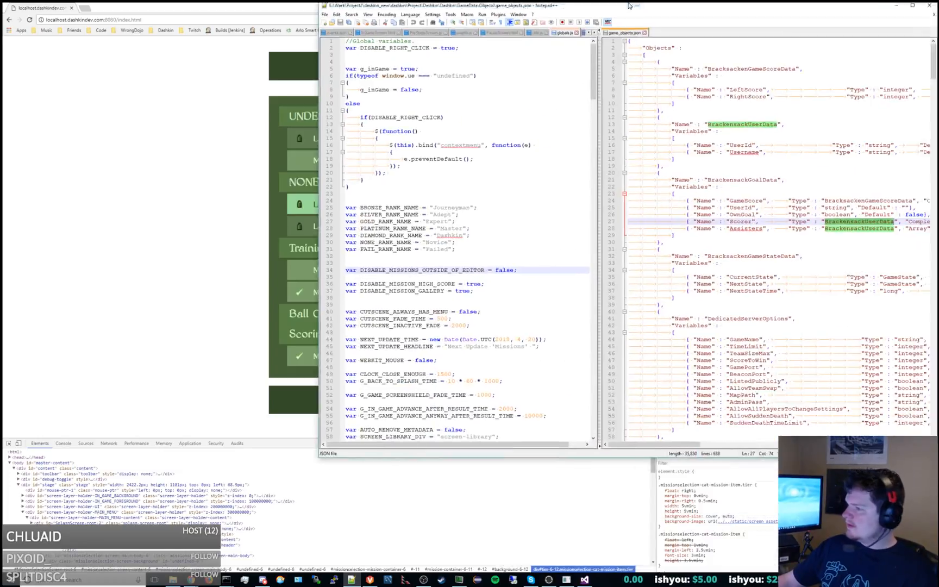
key(alt+Tab)
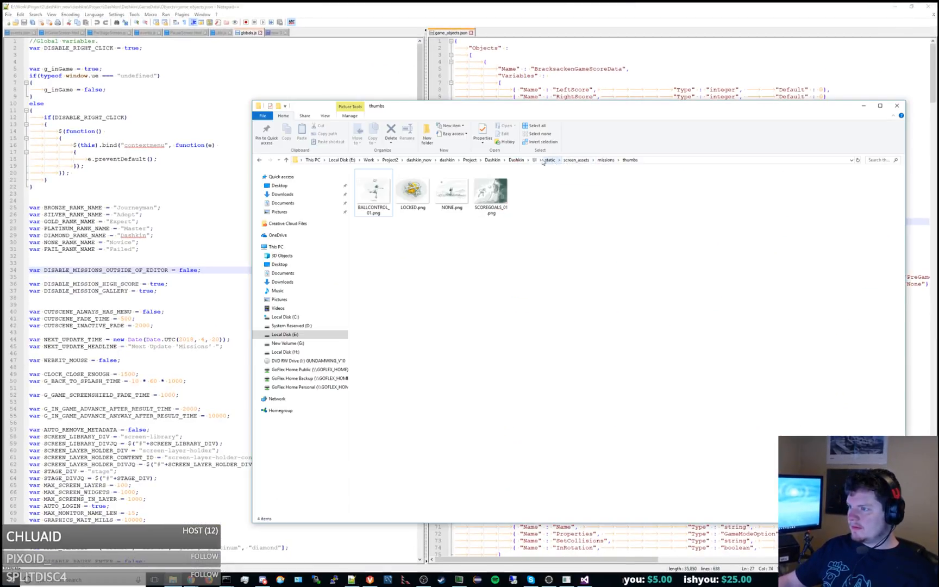
click(534, 160)
double_click(390, 198)
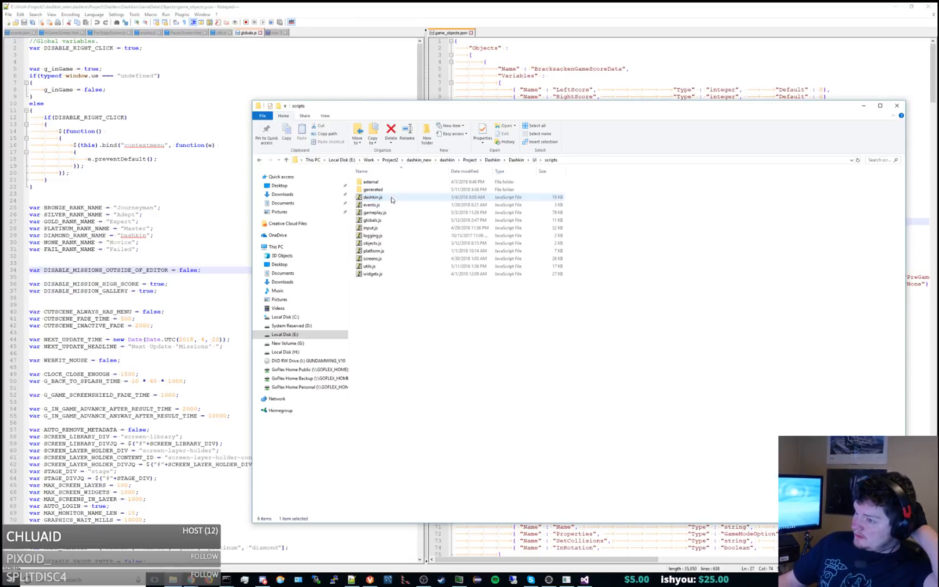
click(534, 160)
double_click(383, 190)
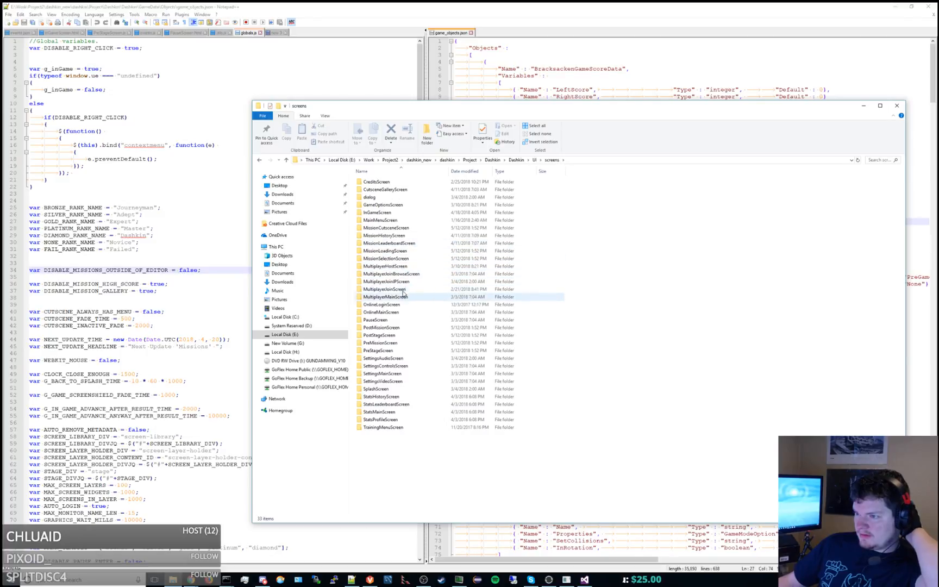
double_click(386, 258)
drag(426, 109, 938, 137)
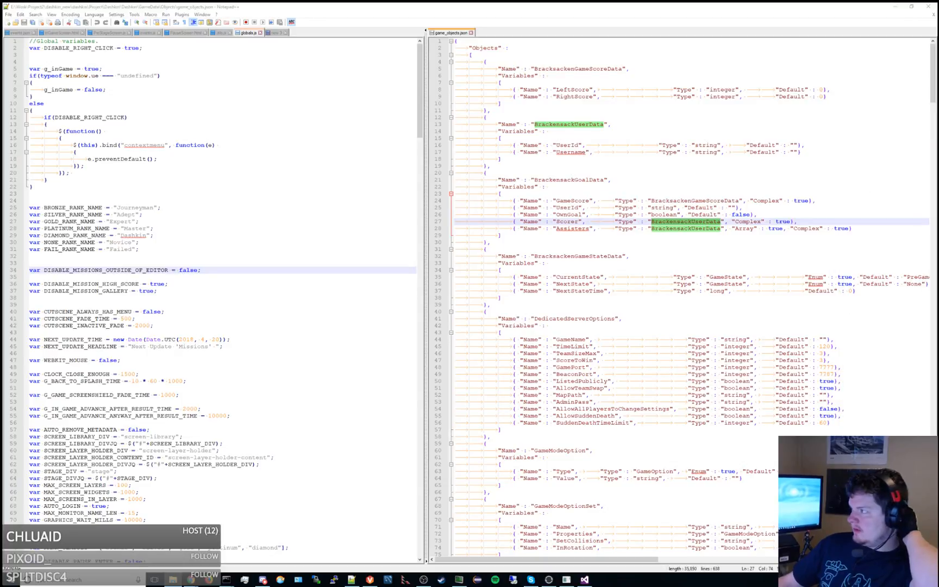
drag(938, 272, 680, 283)
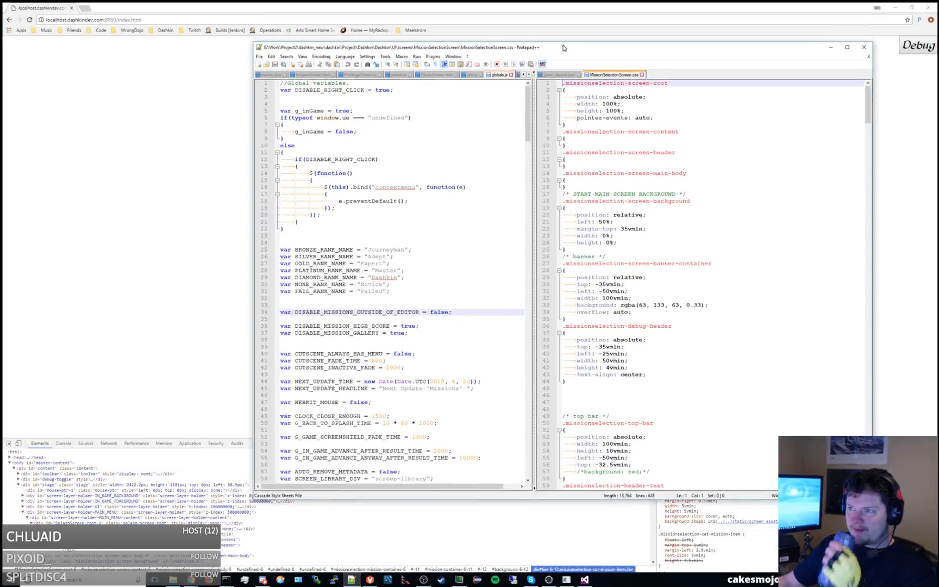
Restore the Notepad++ window over Visual Studio and find missionselection-cat-mission-item in MissionSelectionScreen.css.
double_click(333, 5)
drag(325, 4, 938, 46)
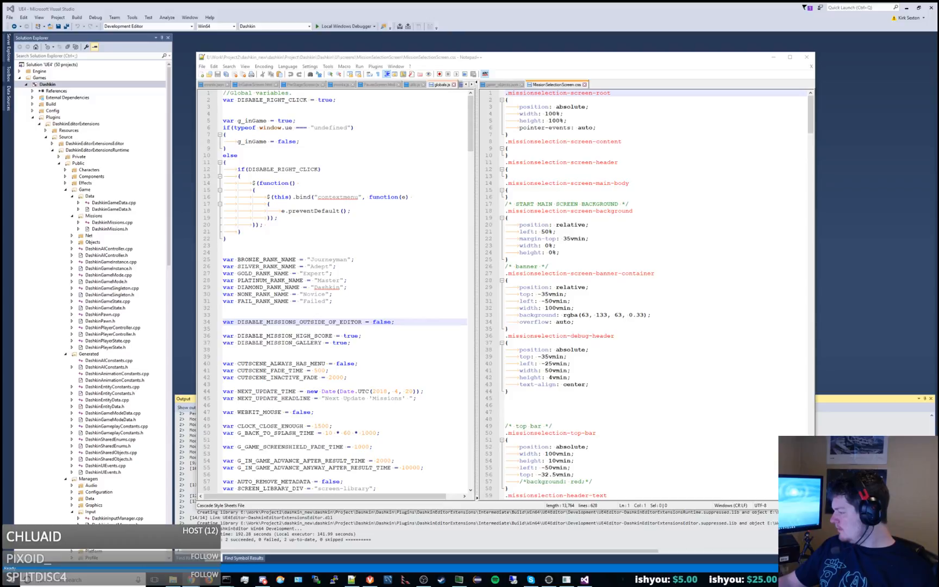
click(618, 350)
key(ctrl+f)
text(missionselection-cat-mission-item)
key(Return)
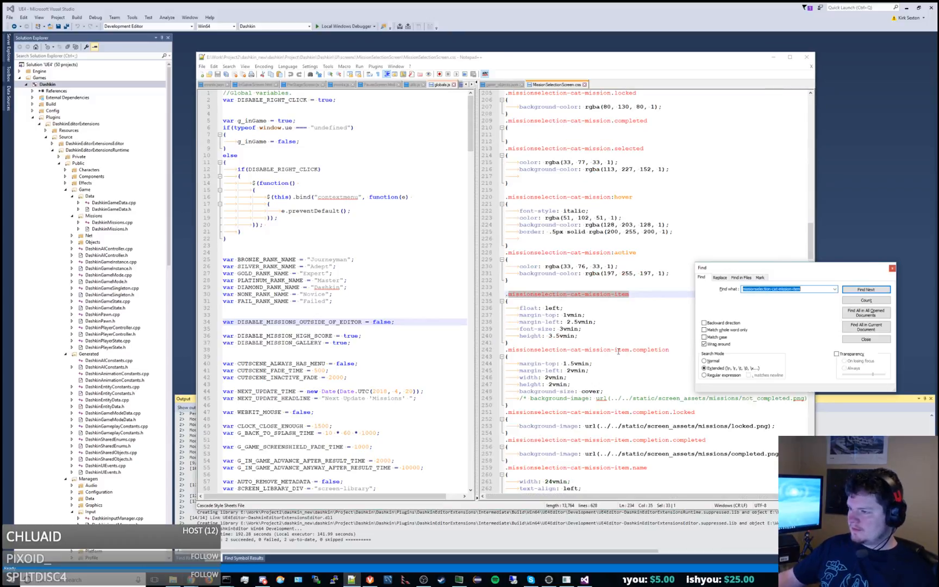
key(Escape)
Set the width of .missionselection-cat-mission-item.name to 22vmin and save the stylesheet.
double_click(551, 322)
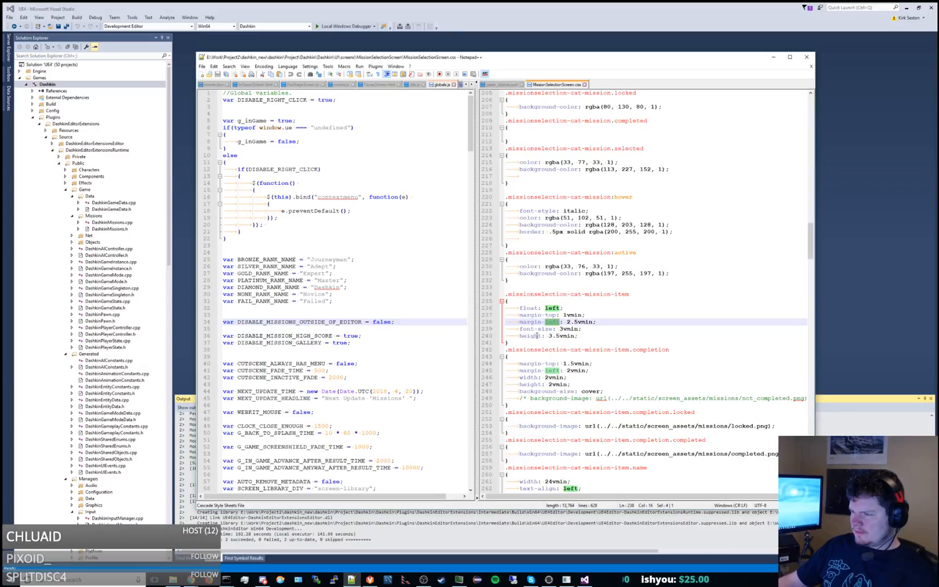
scroll(609, 312, down, 5)
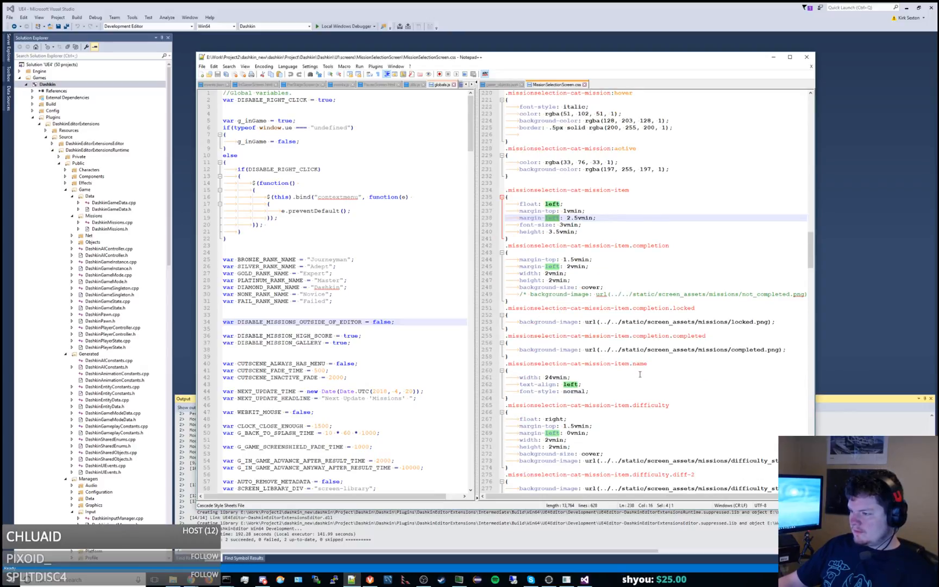
click(547, 377)
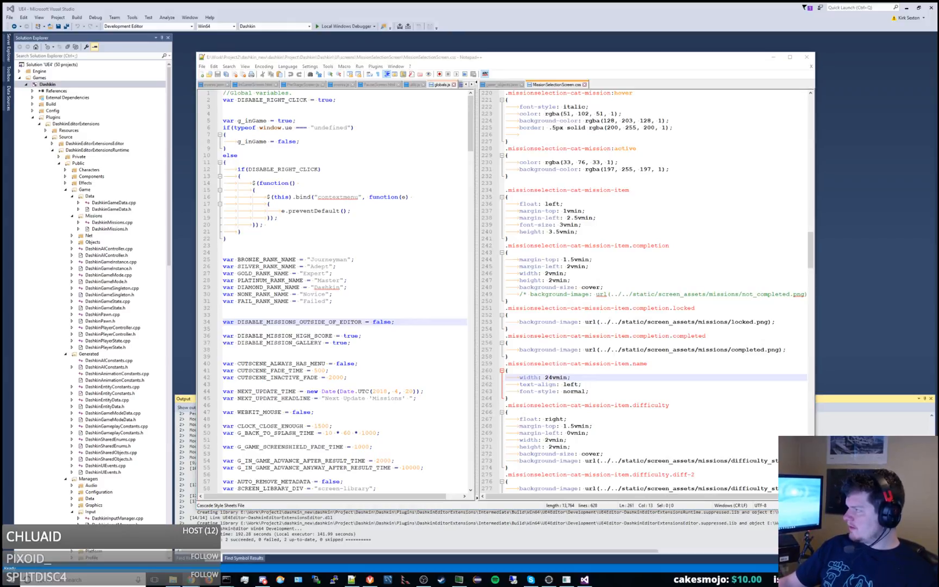
click(552, 377)
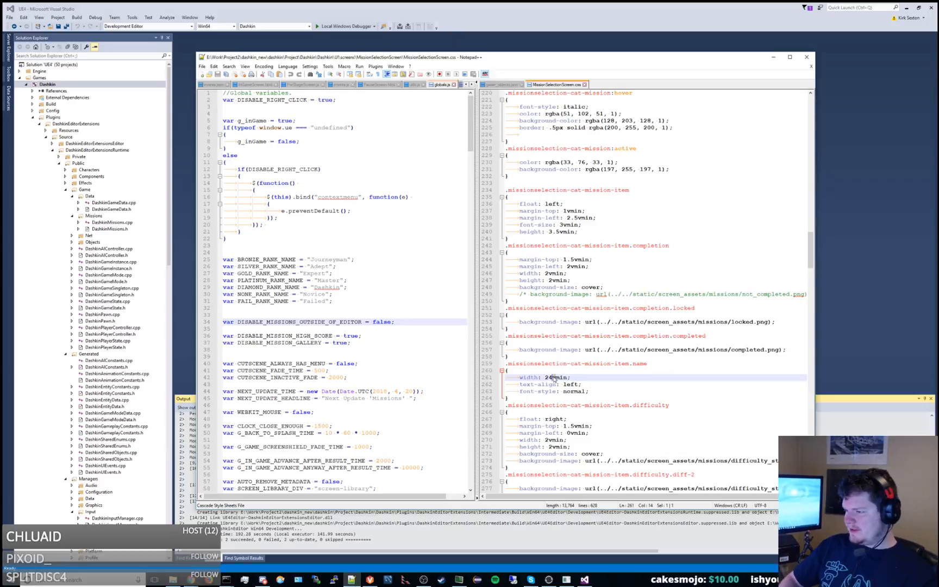
key(BackSpace)
text(2)
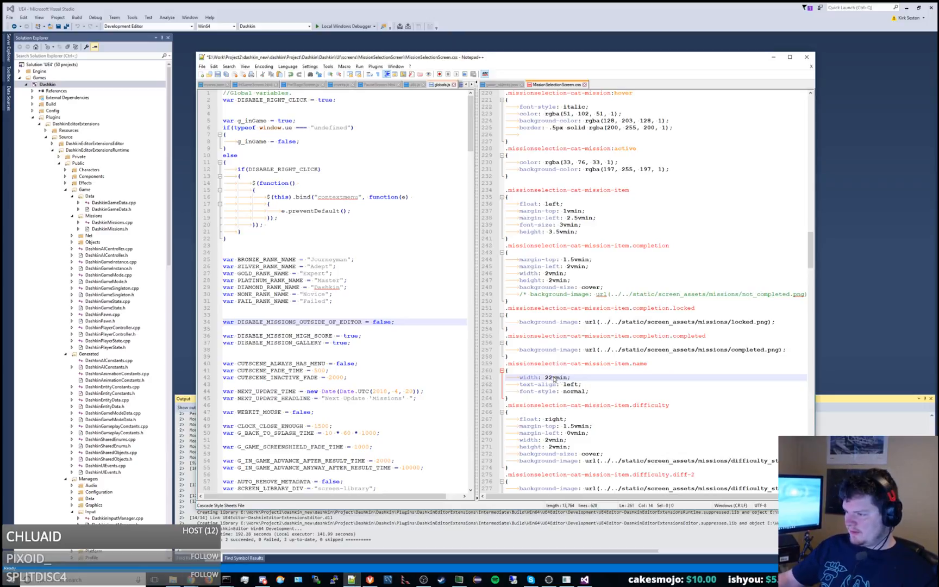
key(ctrl+s)
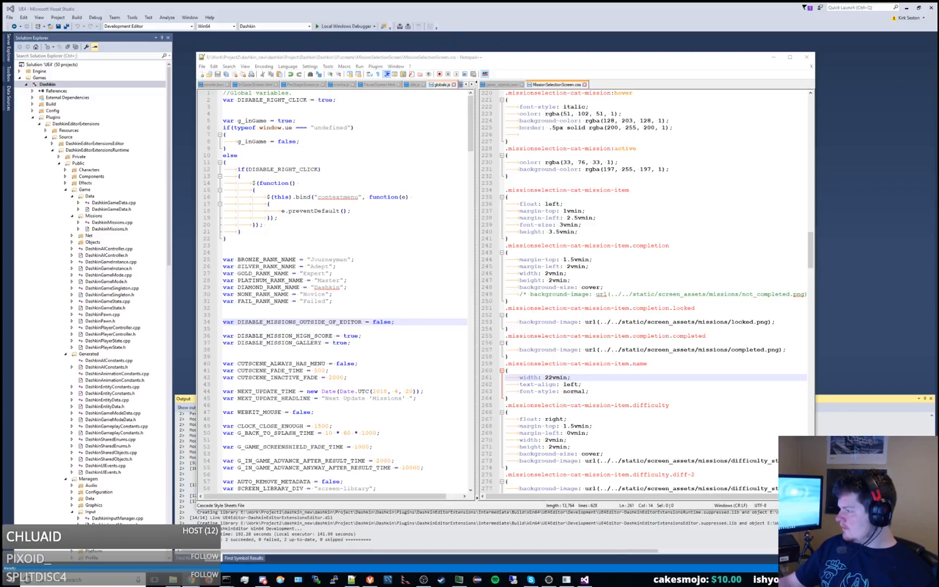
Search forward and backward for missionselection-cat-mission among the mission rules in the stylesheet.
click(764, 274)
key(ctrl+f)
key(Return)
key(Escape)
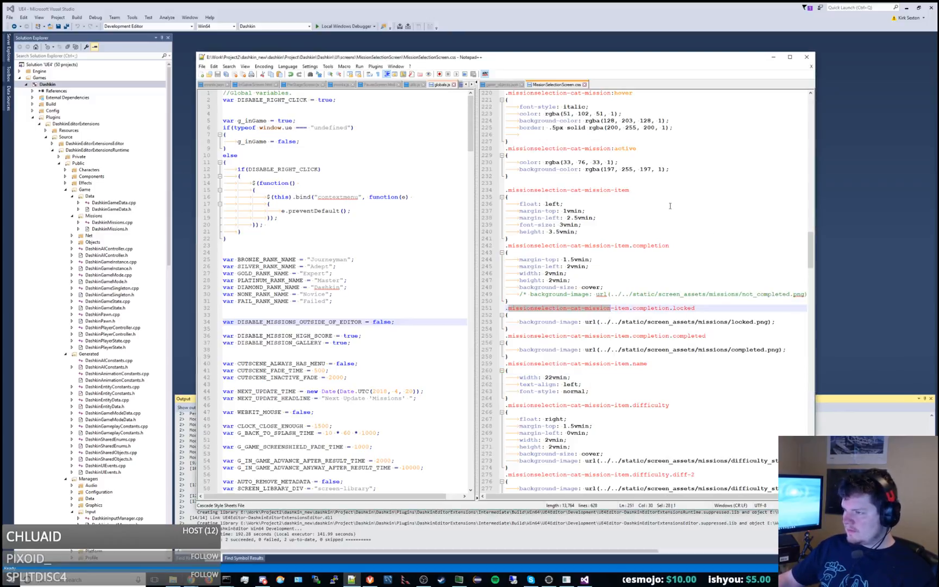
click(651, 175)
key(ctrl+f)
key(Return)
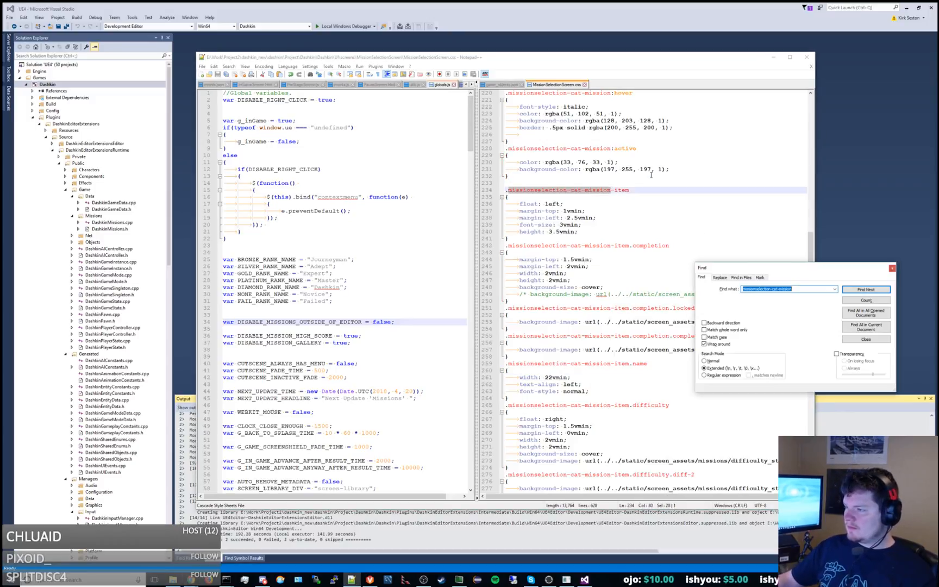
key(shift+Return)
key(shift+Return)
key(shift+Return)
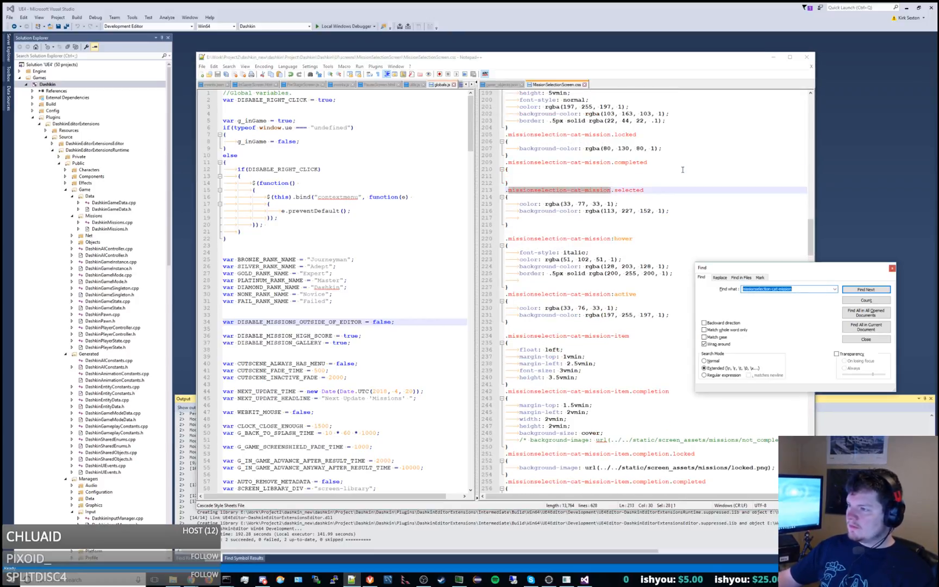
Delete the commented-out margin-left: 1vmin line from the base .missionselection-cat-mission rule.
scroll(681, 169, up, 5)
click(652, 141)
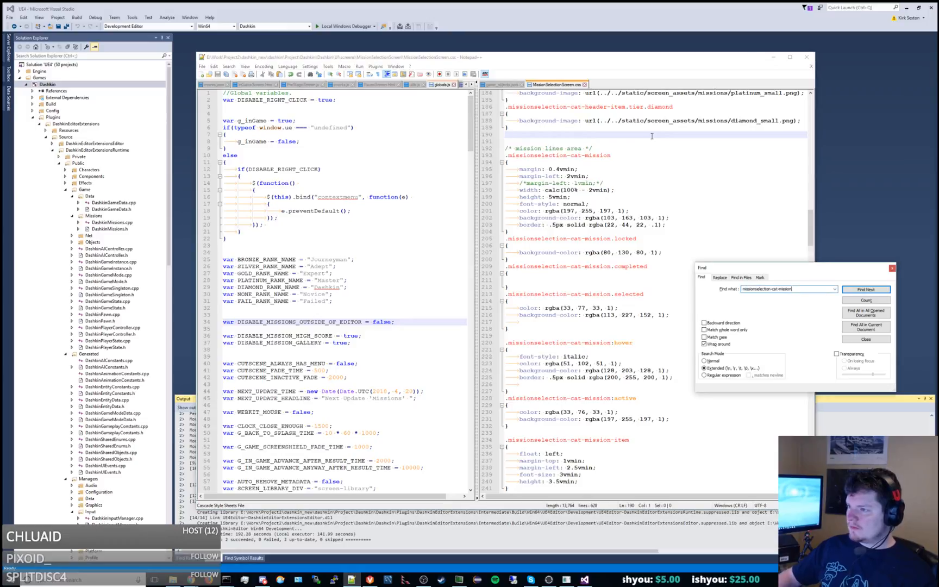
key(F3)
drag(605, 182, 610, 180)
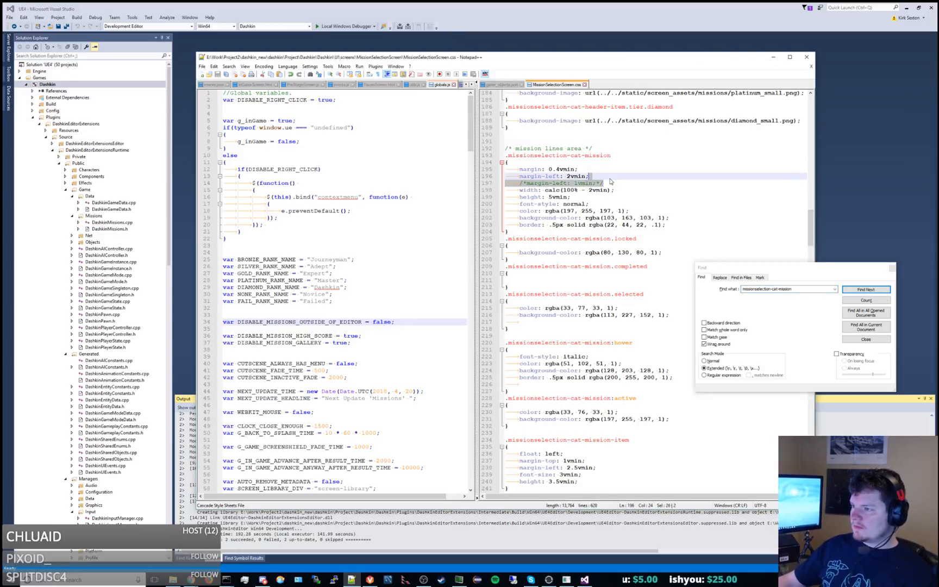
key(BackSpace)
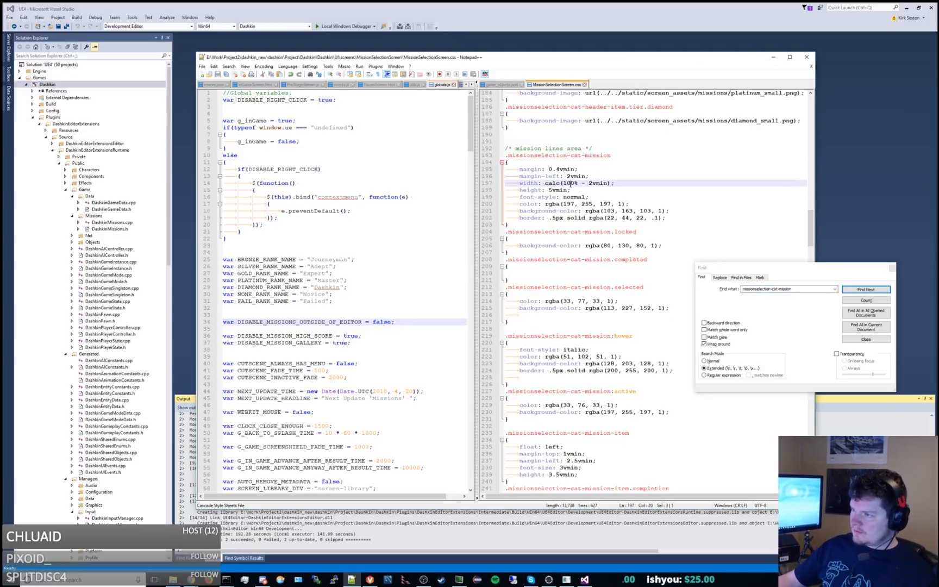
Add an overflow declaration to the .missionselection-cat-mission rule, trying clip and replacing it with hidden.
double_click(569, 183)
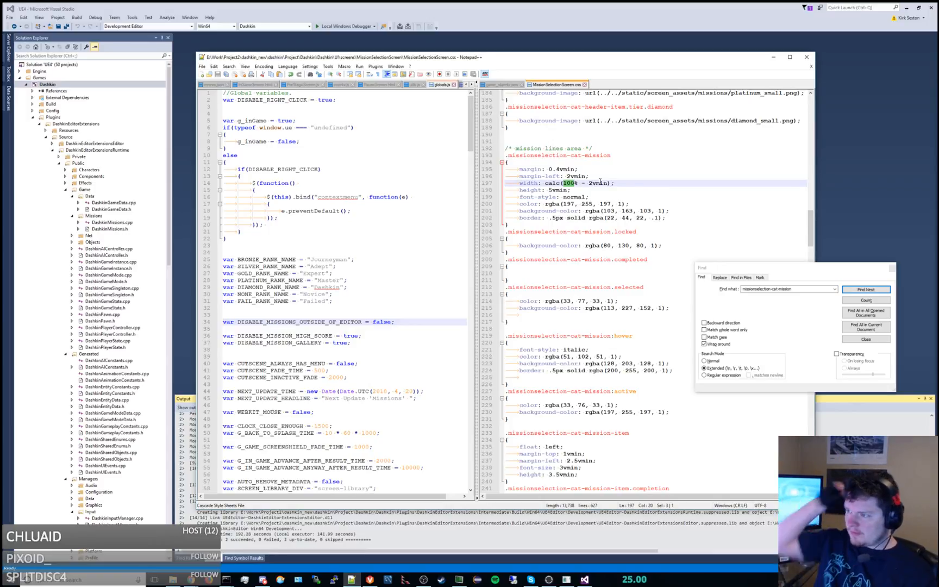
click(676, 219)
key(Return)
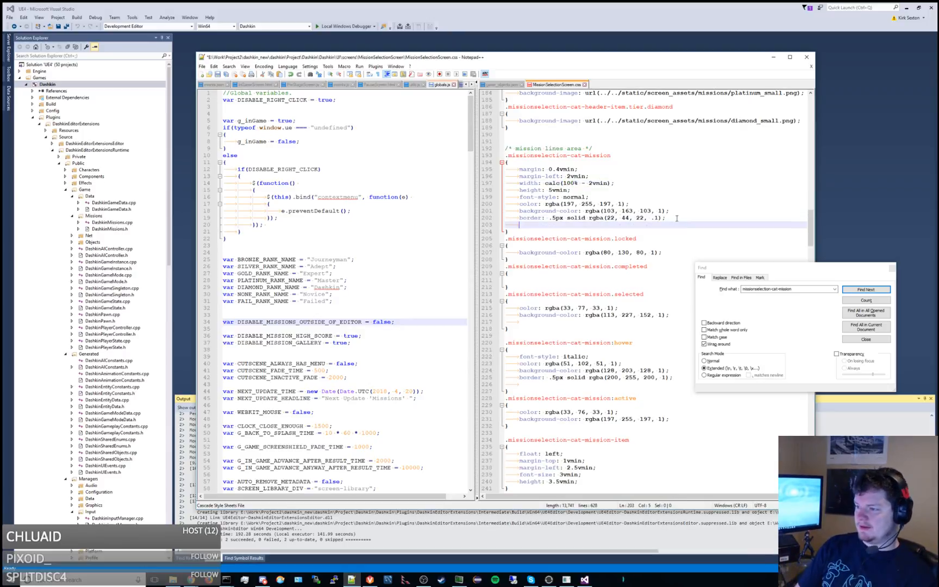
text(overflow)
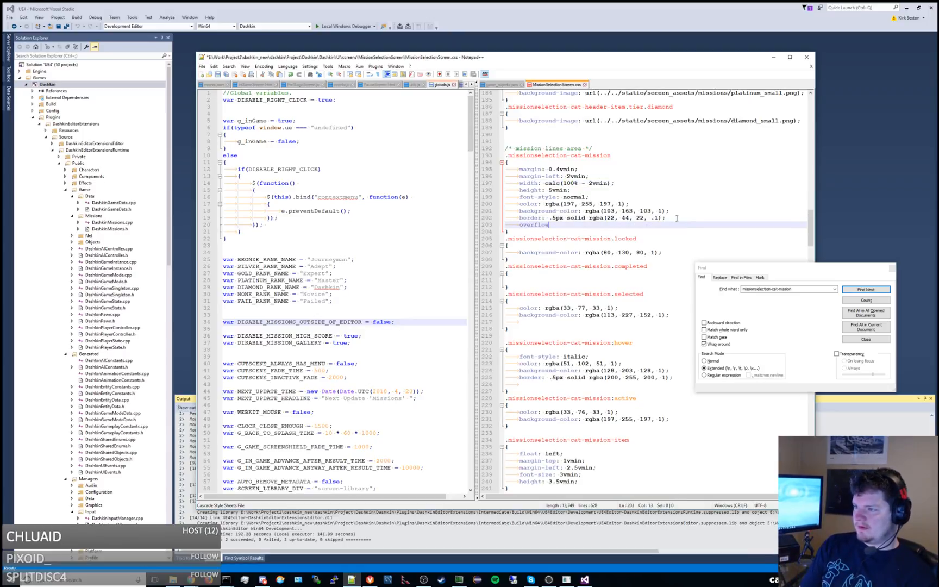
text(: clip;)
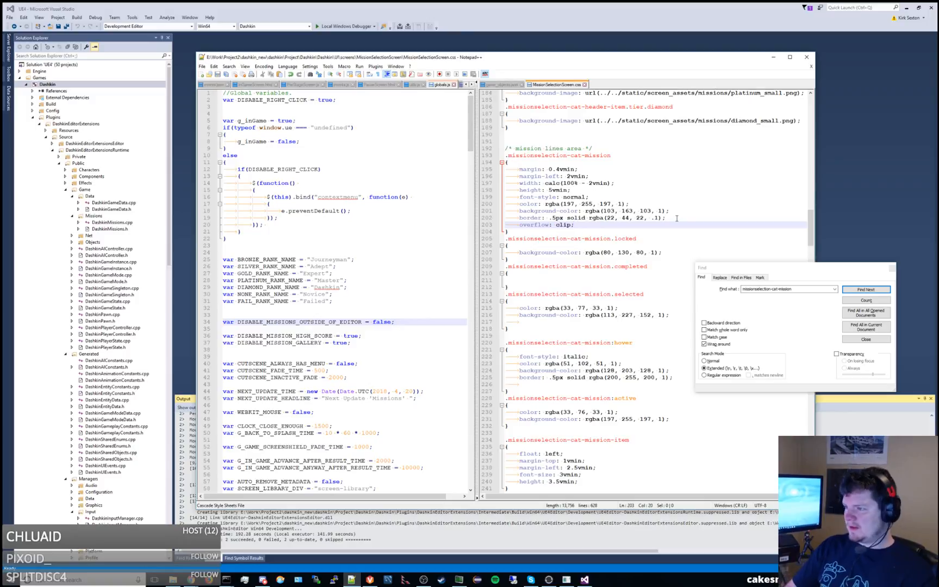
key(BackSpace)
key(BackSpace)
key(BackSpace)
key(BackSpace)
key(BackSpace)
text(hidden;)
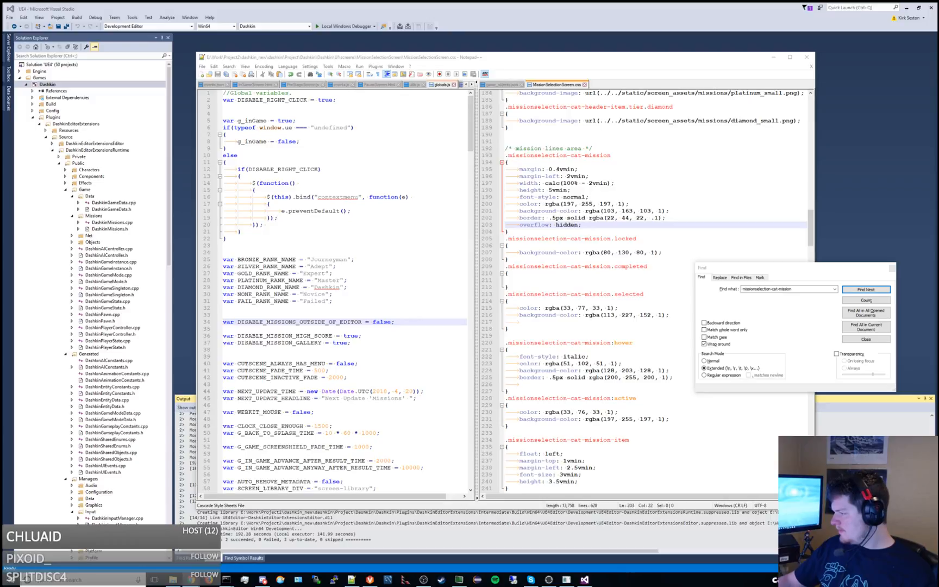
Return to the start of the stylesheet and find the missionselection-cat-header-item rule.
click(640, 184)
key(Page_Up)
key(Page_Up)
key(Page_Up)
key(Page_Up)
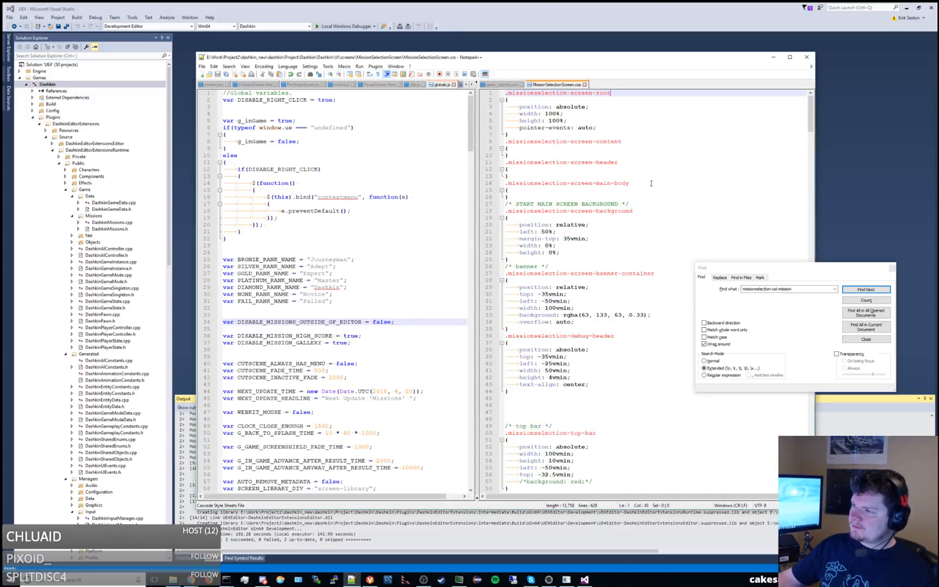
click(656, 184)
key(ctrl+f)
text(missionselection-cat-header-item)
key(Return)
key(Escape)
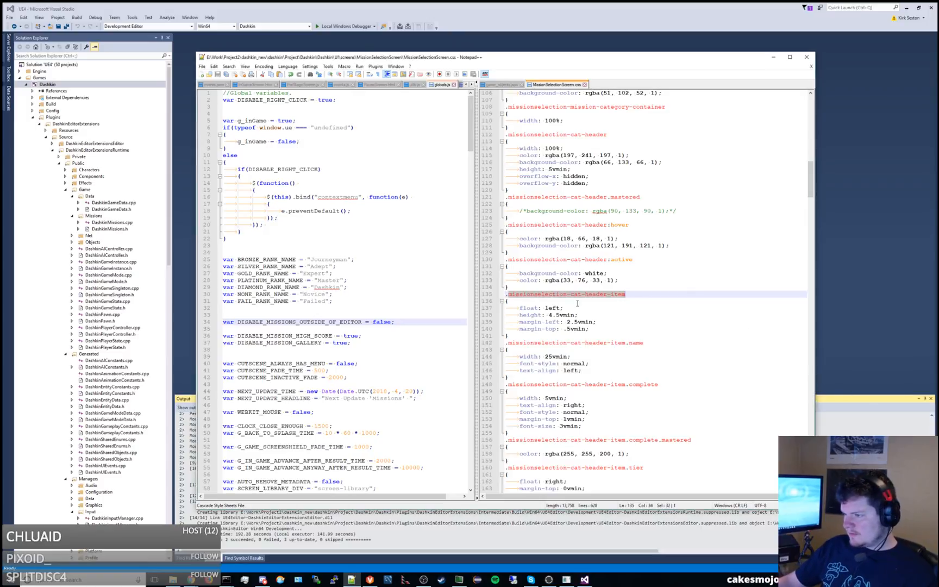
Review the declarations in the .missionselection-cat-header-item rule and find the next occurrence of missionselection-cat-header-item.
double_click(535, 316)
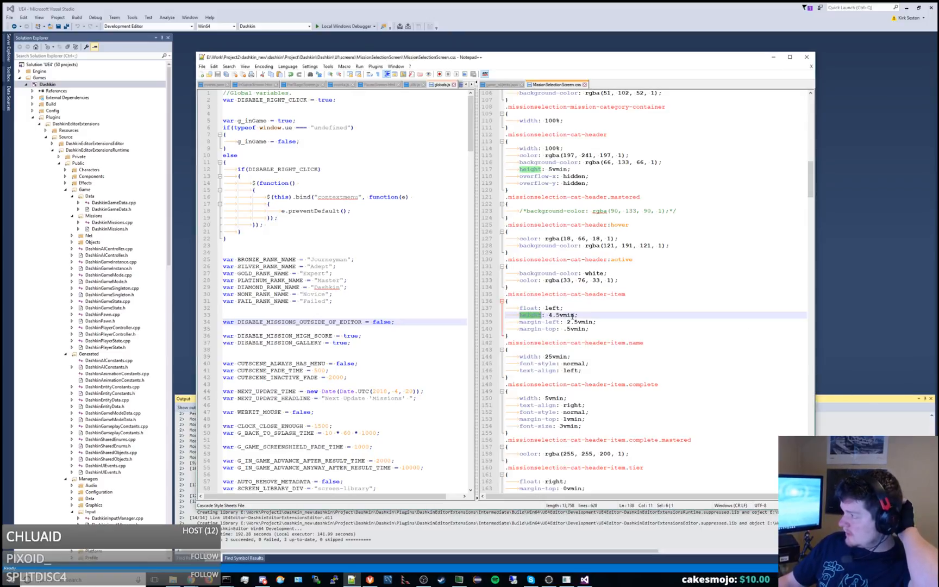
click(549, 322)
drag(605, 322, 605, 318)
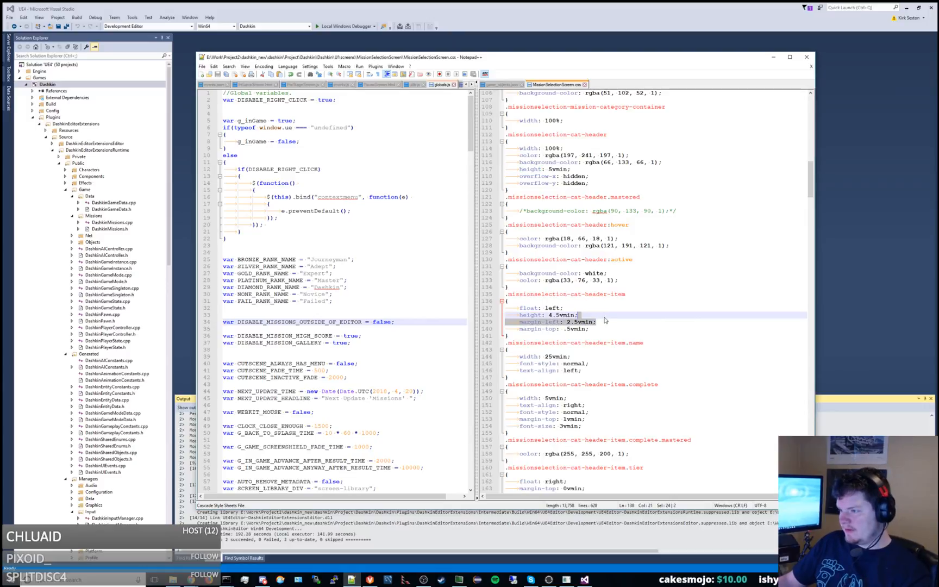
click(617, 317)
key(ctrl+f)
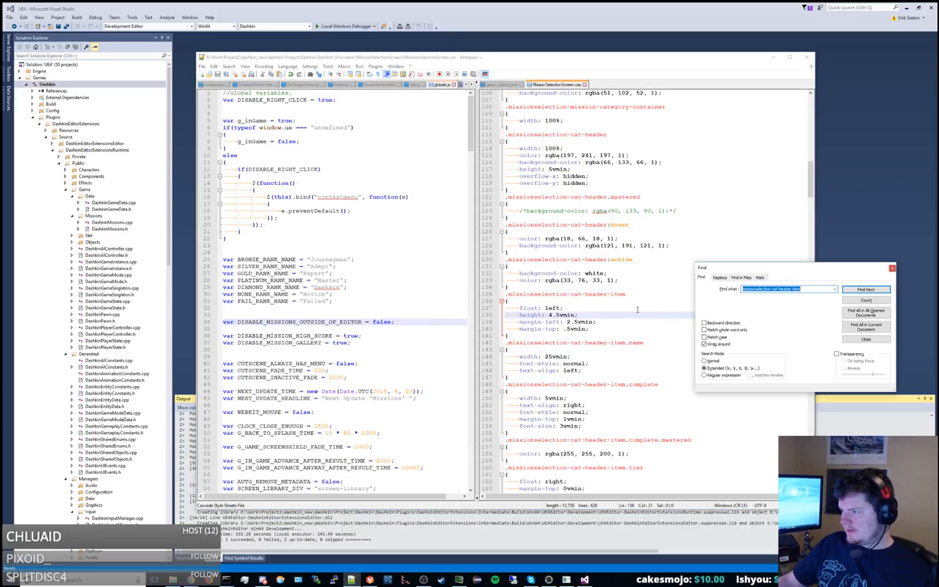
click(852, 290)
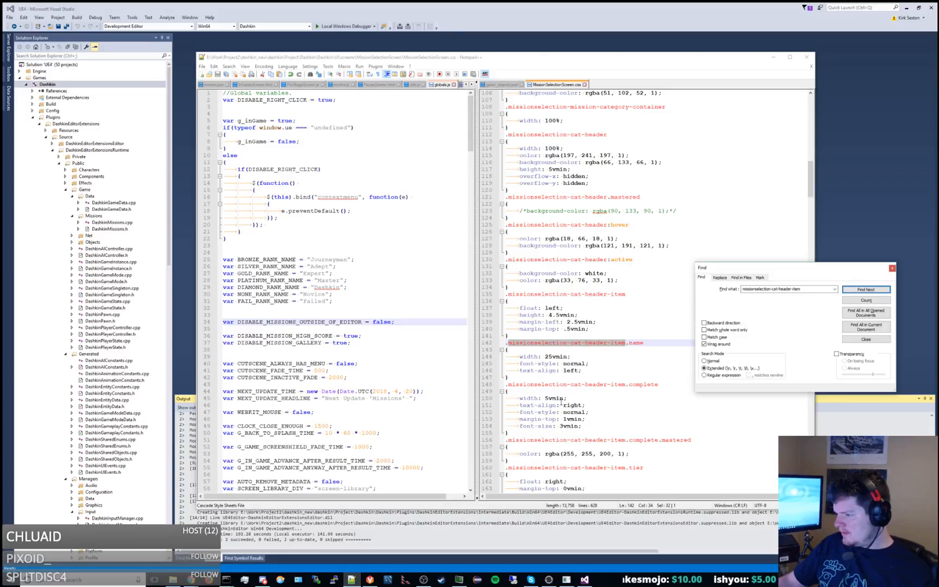
Copy the margin-left line from .missionselection-cat-header-item into the .complete variant, set it to 0vmin and save the stylesheet.
click(602, 328)
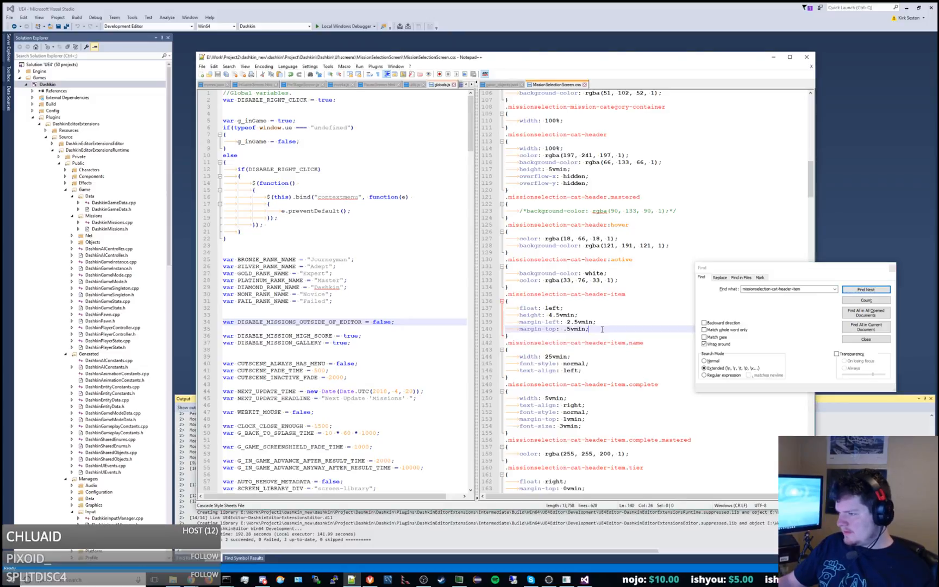
drag(607, 322, 606, 316)
key(ctrl+c)
click(605, 421)
key(ctrl+v)
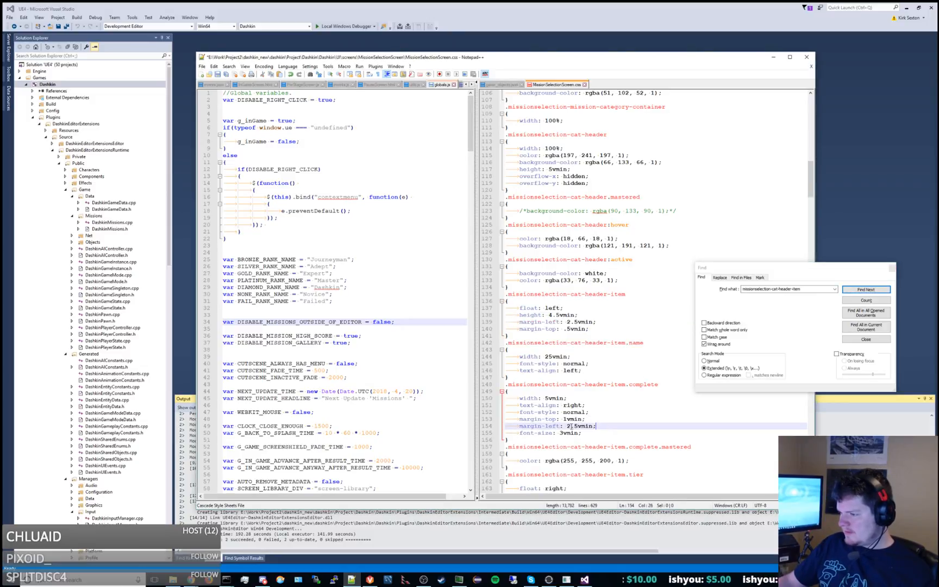
drag(567, 427, 596, 427)
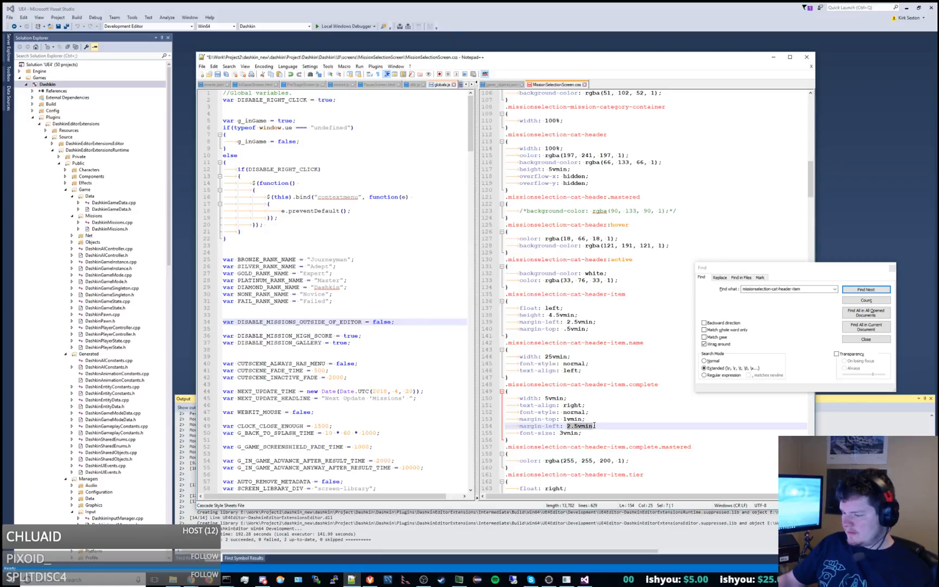
text(0vmin)
key(ctrl+s)
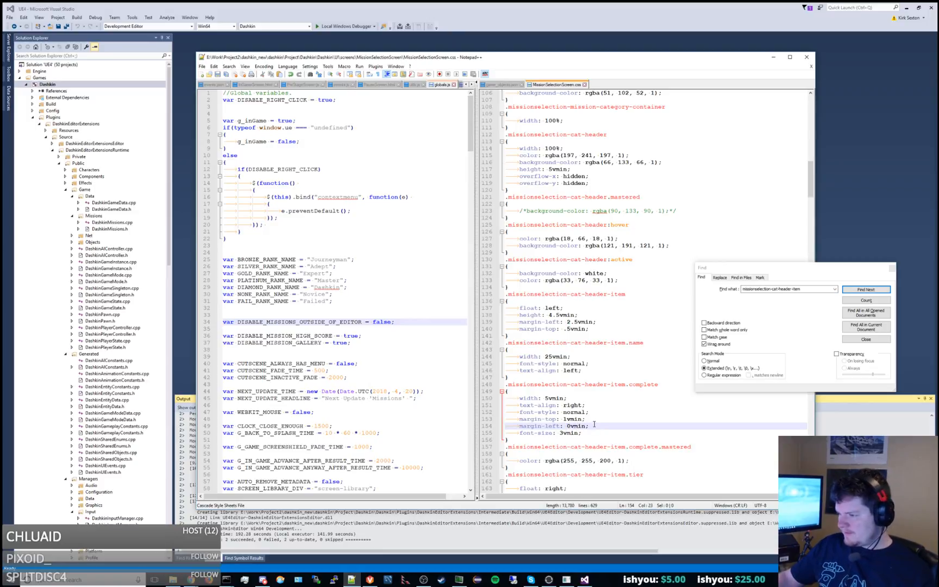
key(alt+Tab)
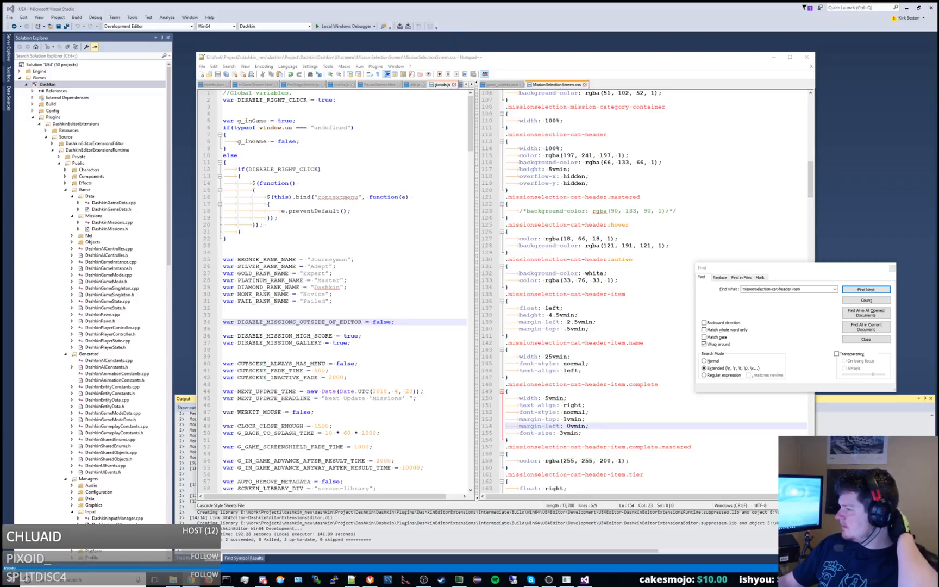
click(649, 188)
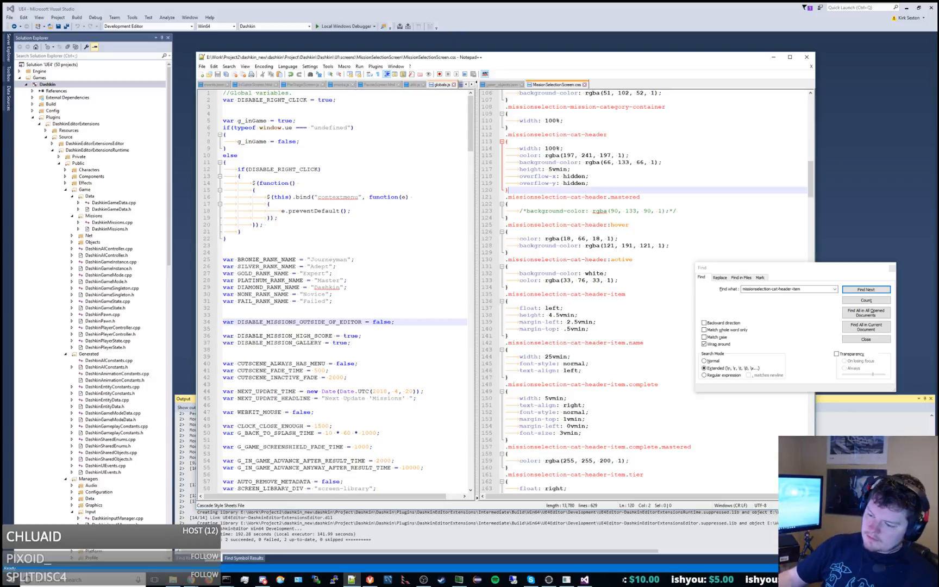
click(262, 579)
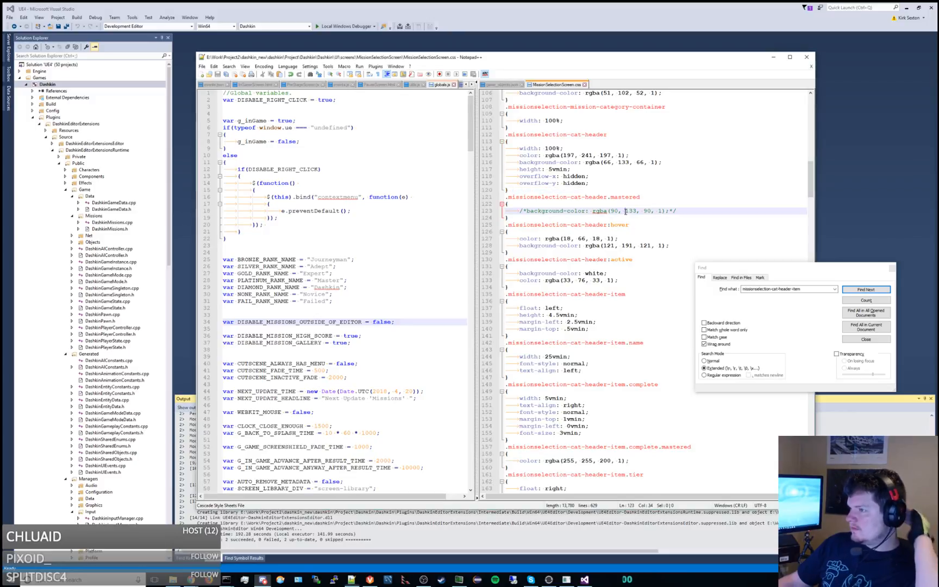
Switch to Visual Studio and run the Dashkin project with the Local Windows Debugger.
key(alt+Tab)
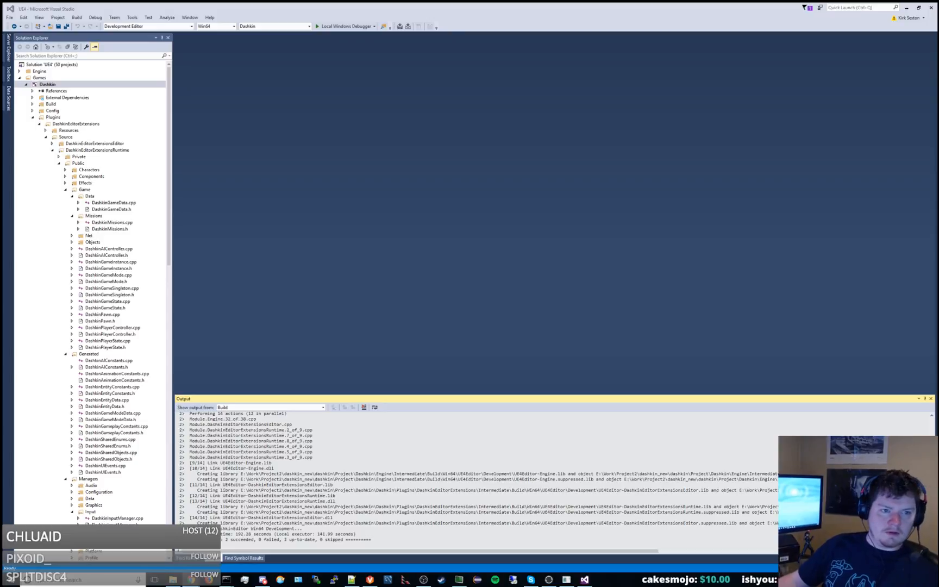
click(342, 27)
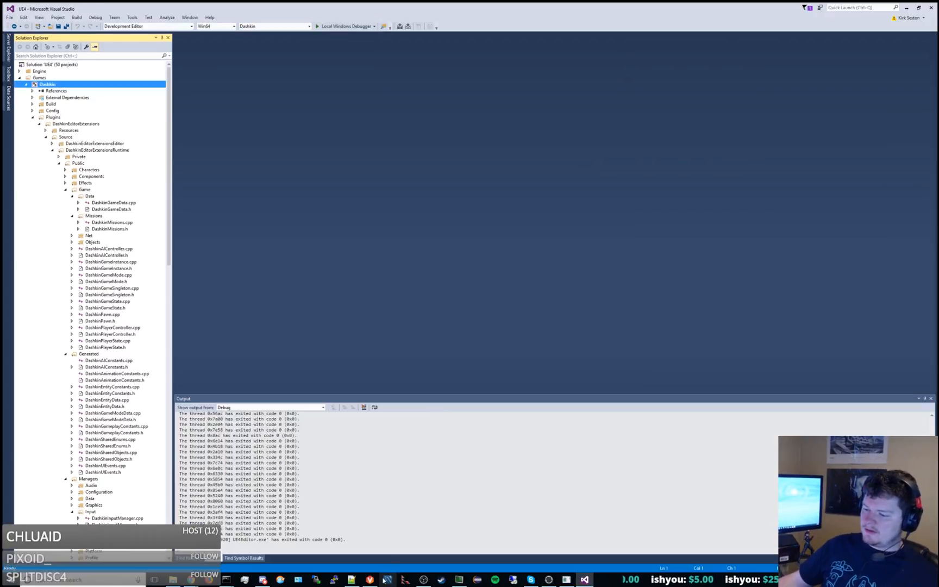
Return to Notepad++, close the Find dialog, and open the folder containing game_objects.json in Explorer.
click(352, 580)
click(891, 265)
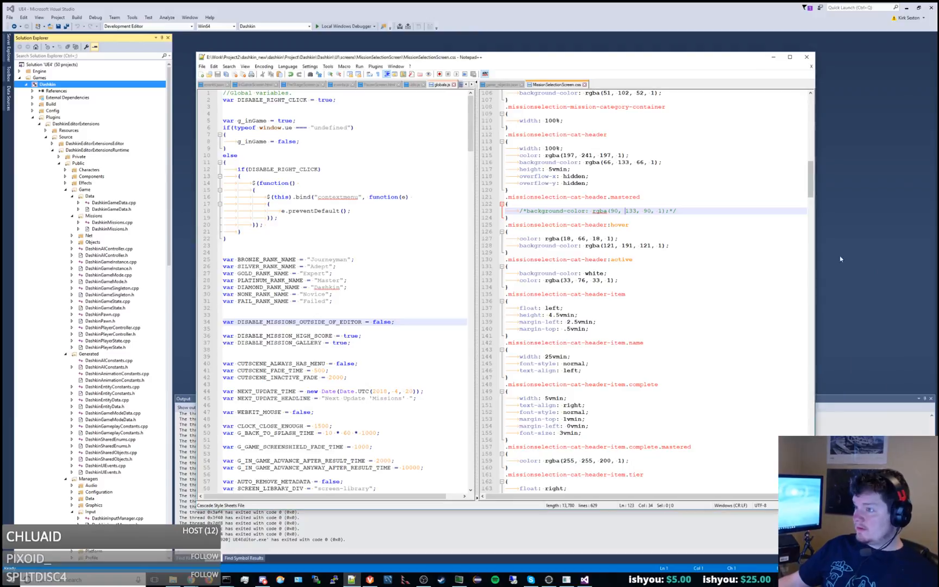
double_click(495, 58)
click(452, 34)
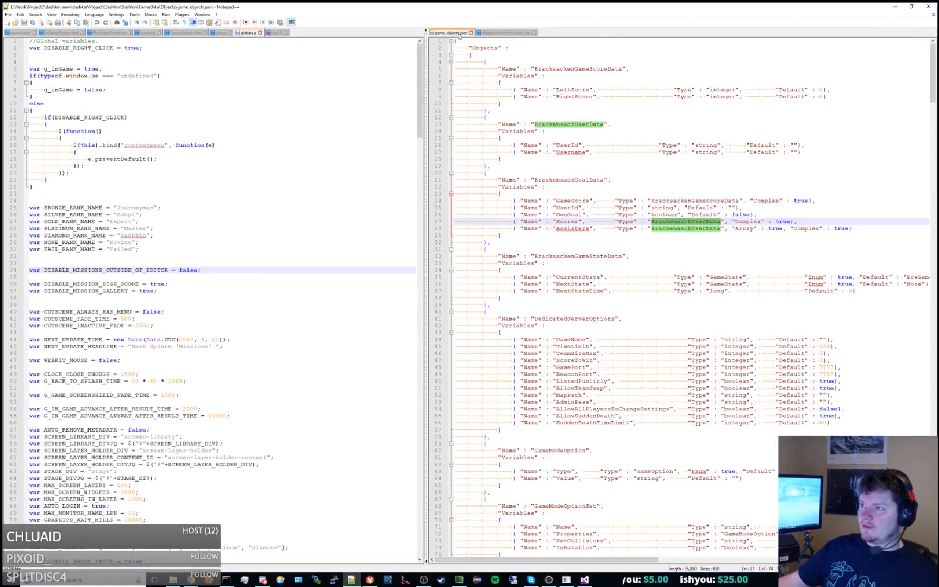
right_click(456, 35)
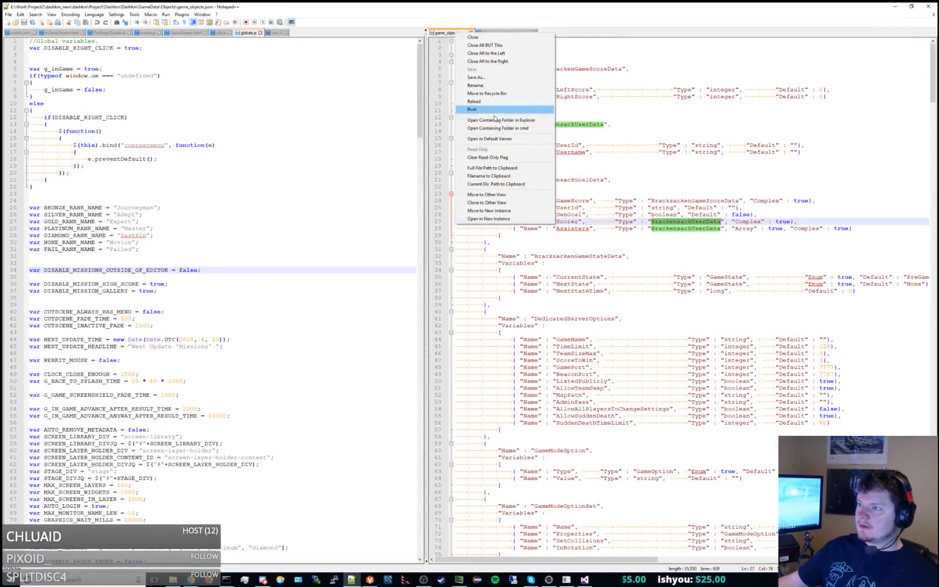
click(482, 121)
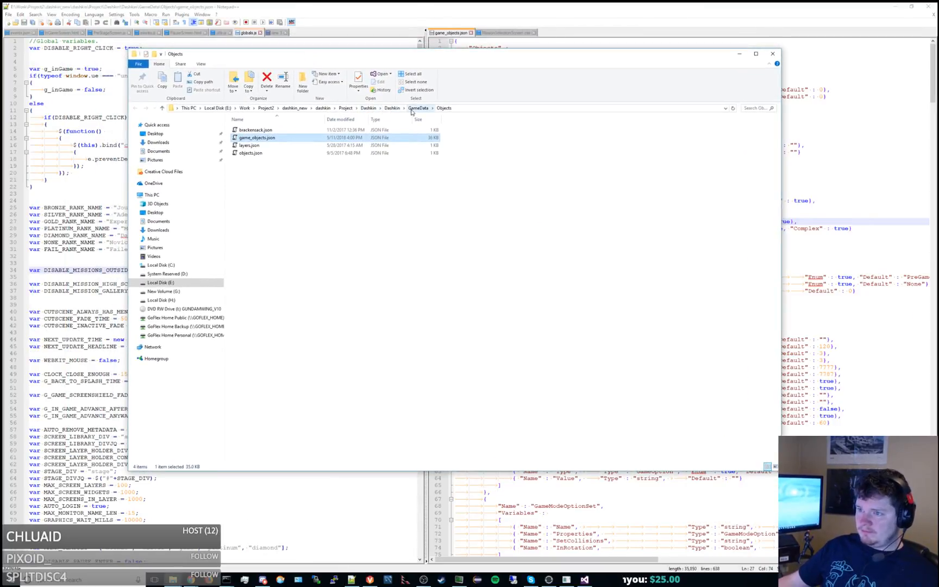
Go up to the GameData folder, select all its subfolders and move the selection over to the window on the other screen.
click(412, 109)
drag(273, 269, 315, 115)
click(370, 581)
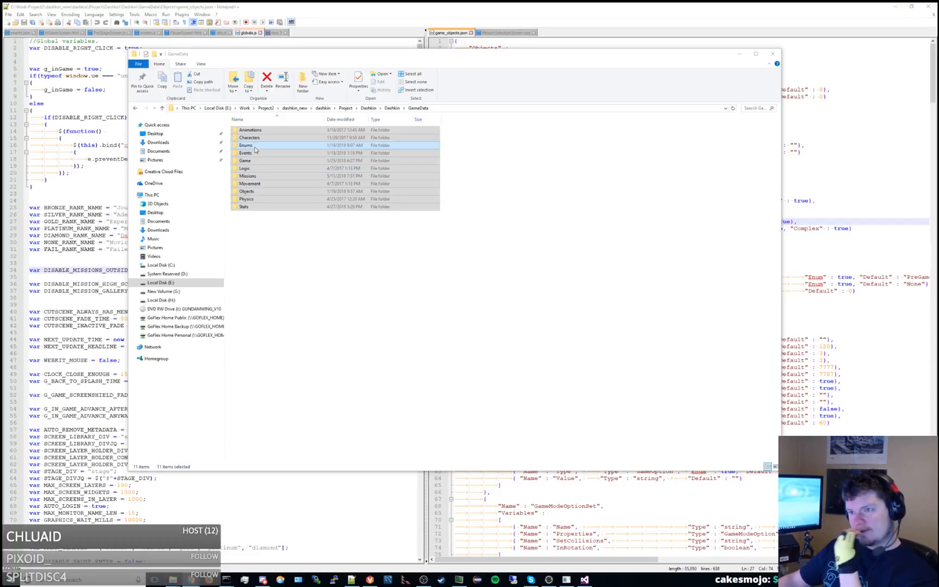
drag(255, 147, 938, 299)
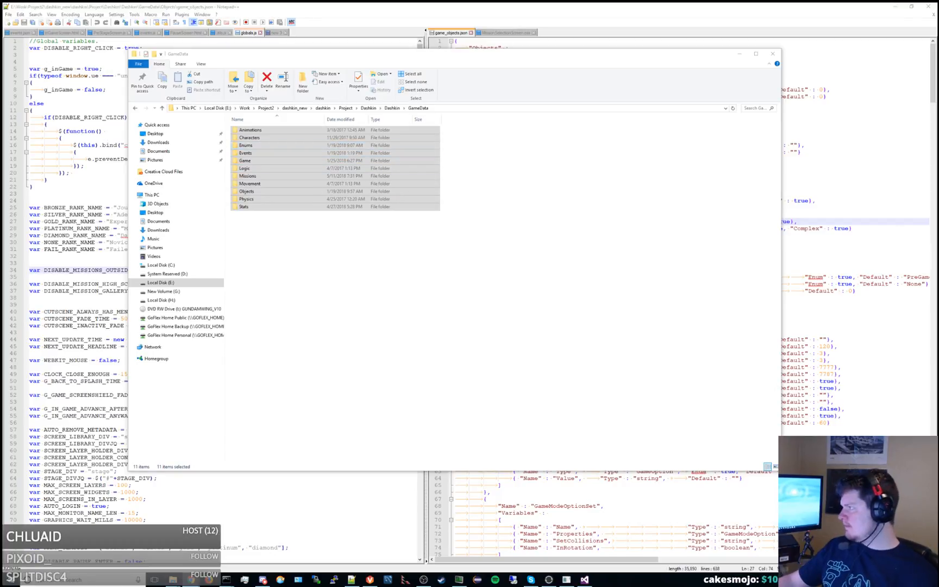
Look at the JSON files in the Game subfolder of GameData and return to GameData.
click(348, 227)
double_click(269, 160)
click(265, 131)
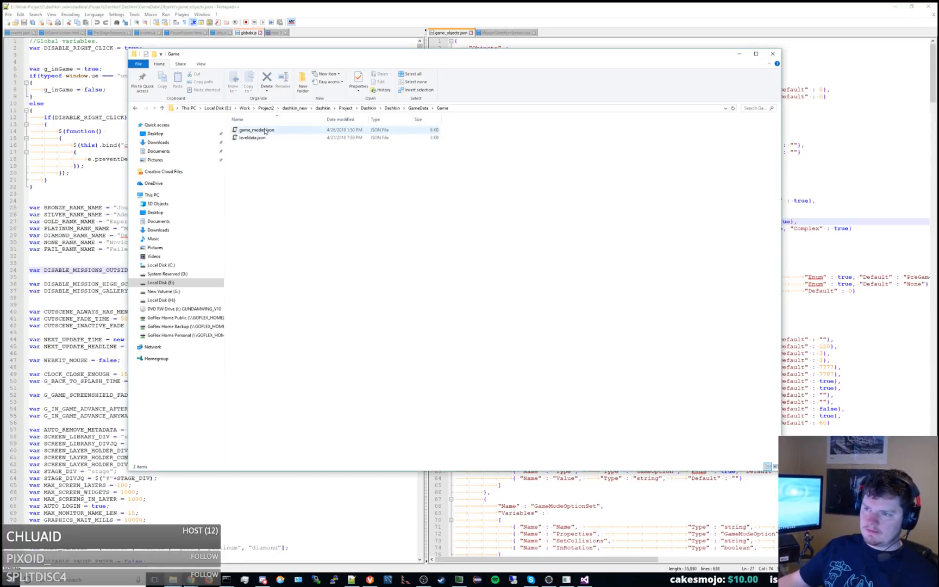
click(418, 108)
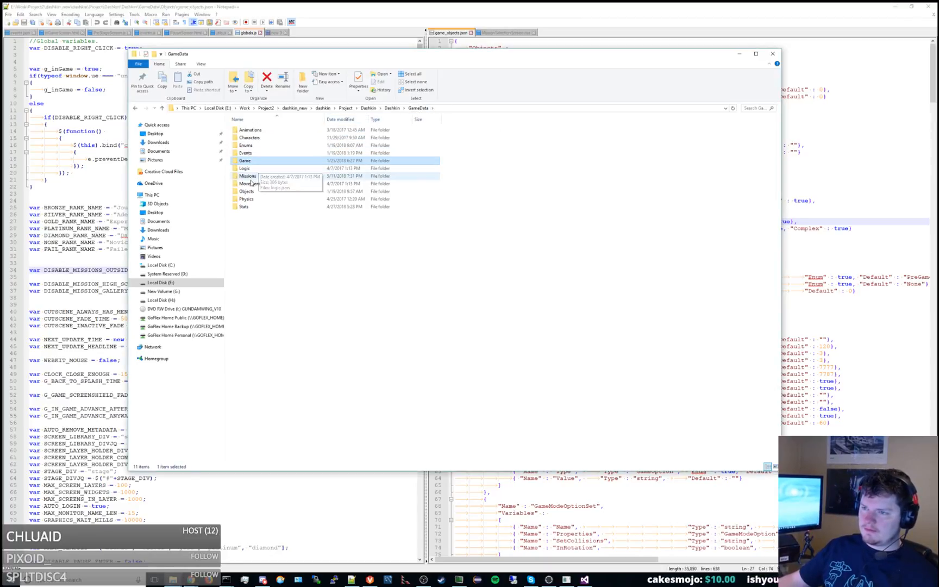
Browse to Project\Services\Definitions\Objects and open its game_objects.json in Notepad++.
click(392, 108)
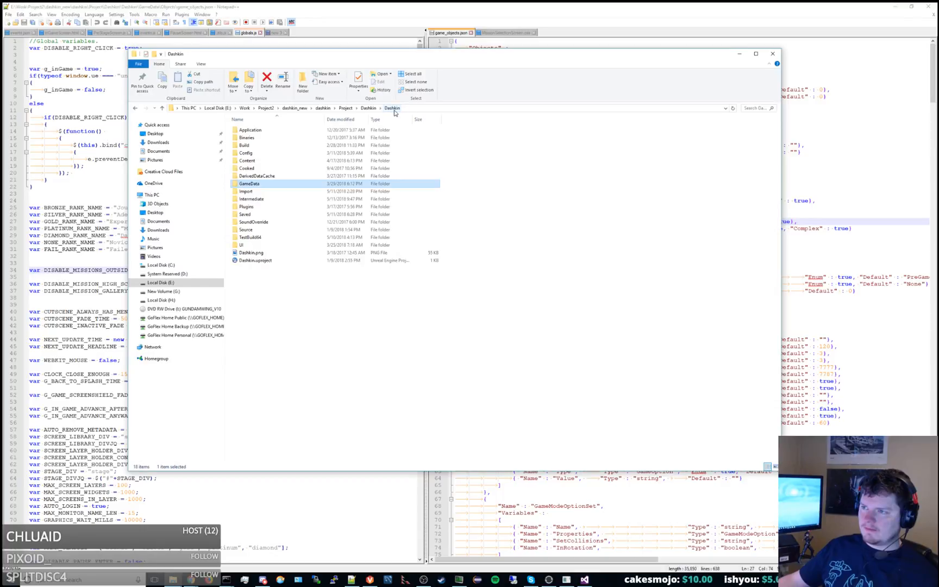
click(365, 108)
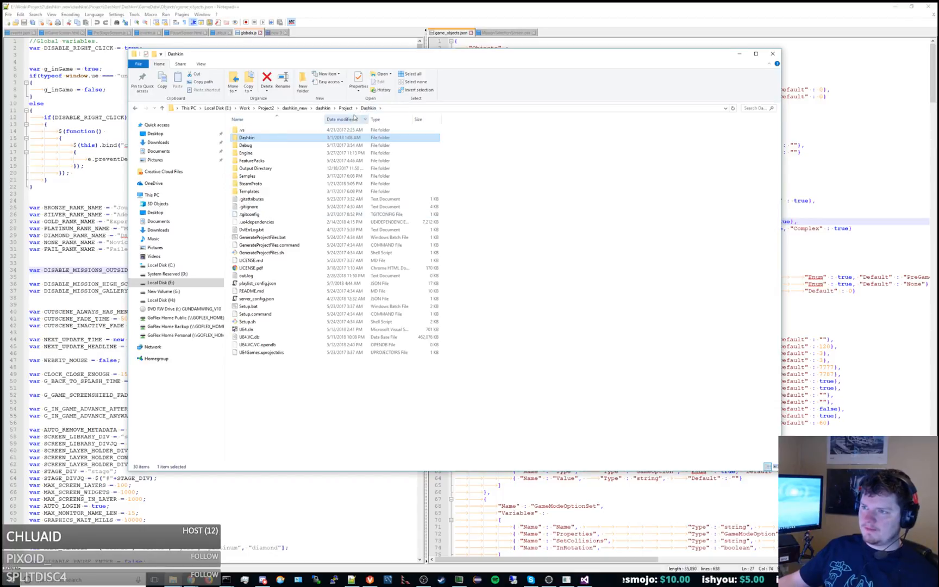
click(345, 107)
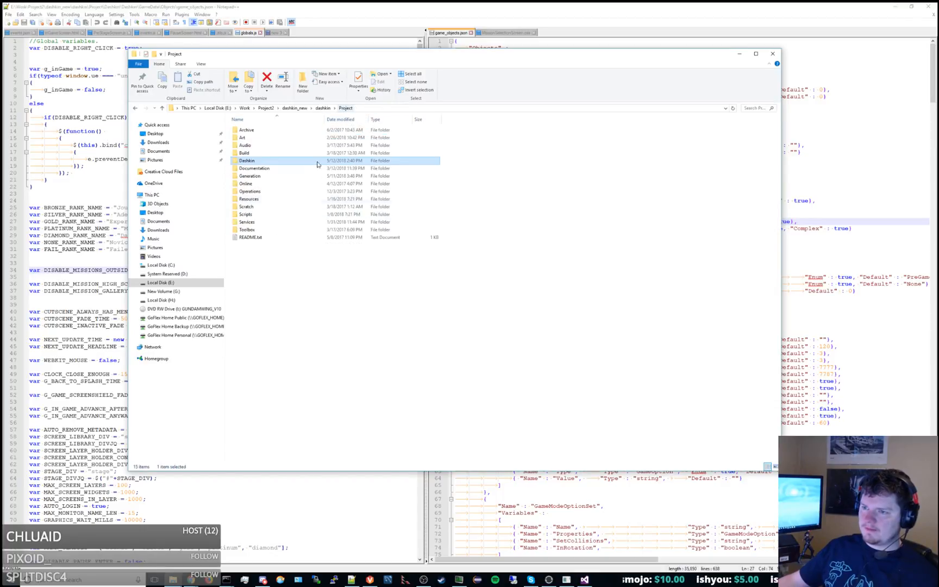
double_click(251, 222)
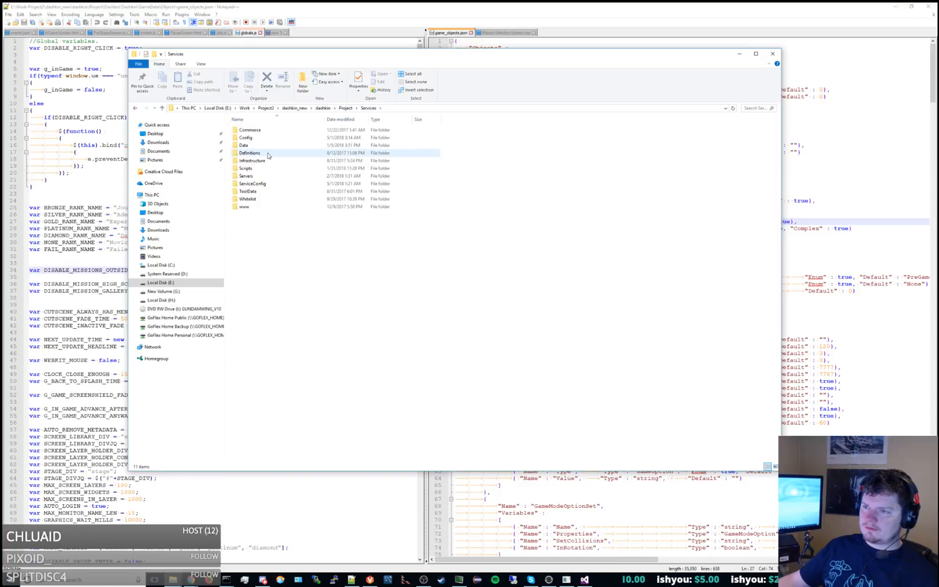
double_click(250, 153)
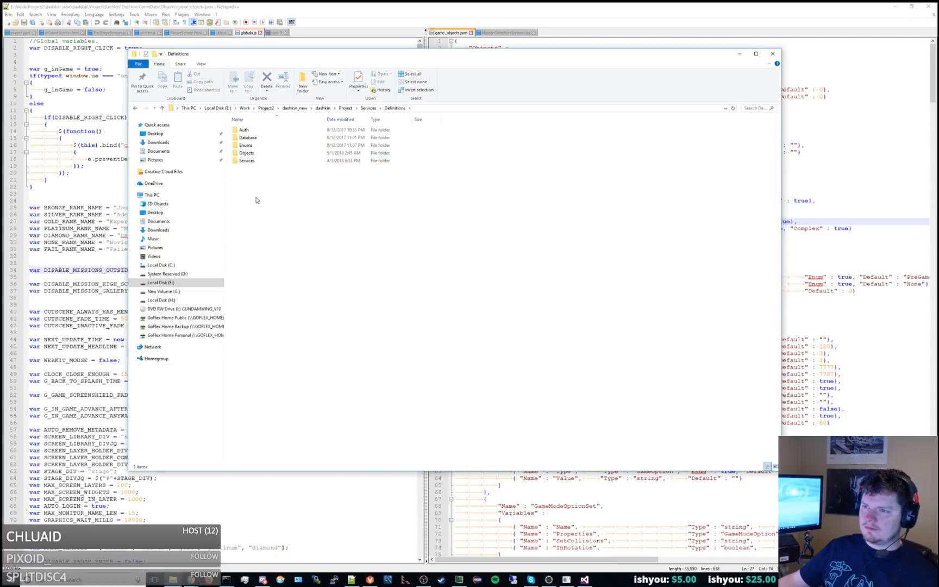
key(ctrl+a)
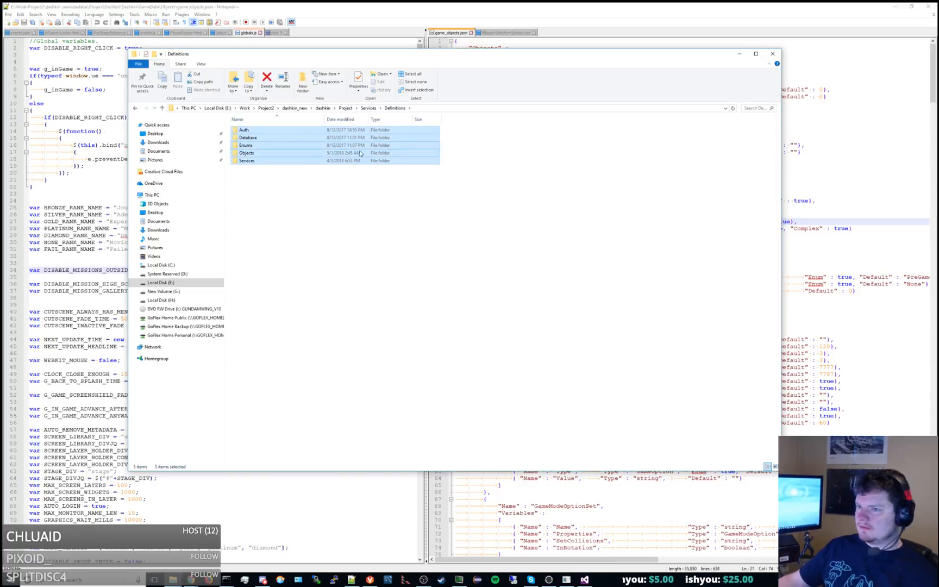
click(278, 155)
double_click(279, 155)
double_click(266, 153)
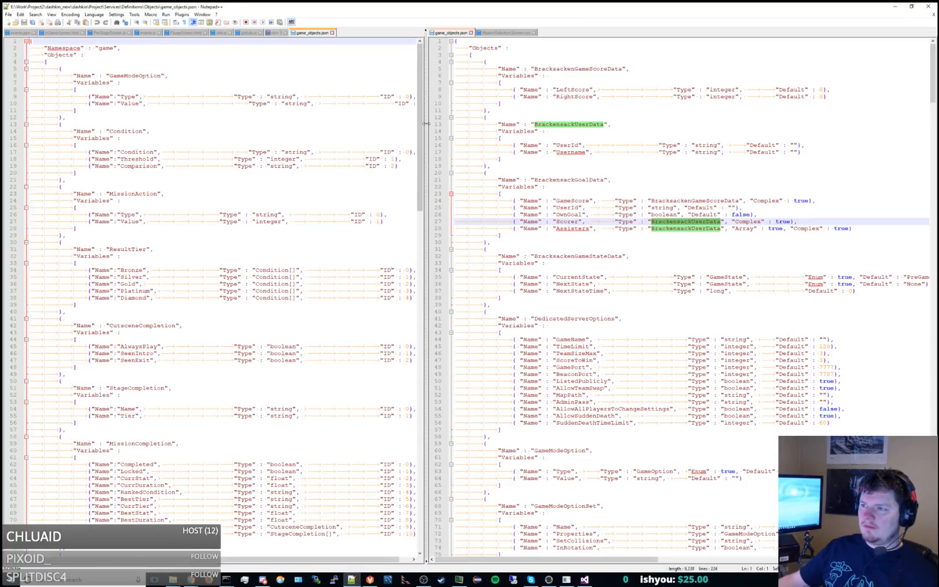
Widen the view of the Services game_objects.json and locate the UIOptions line ending the GameStage variables.
drag(426, 125, 514, 125)
scroll(381, 194, down, 9)
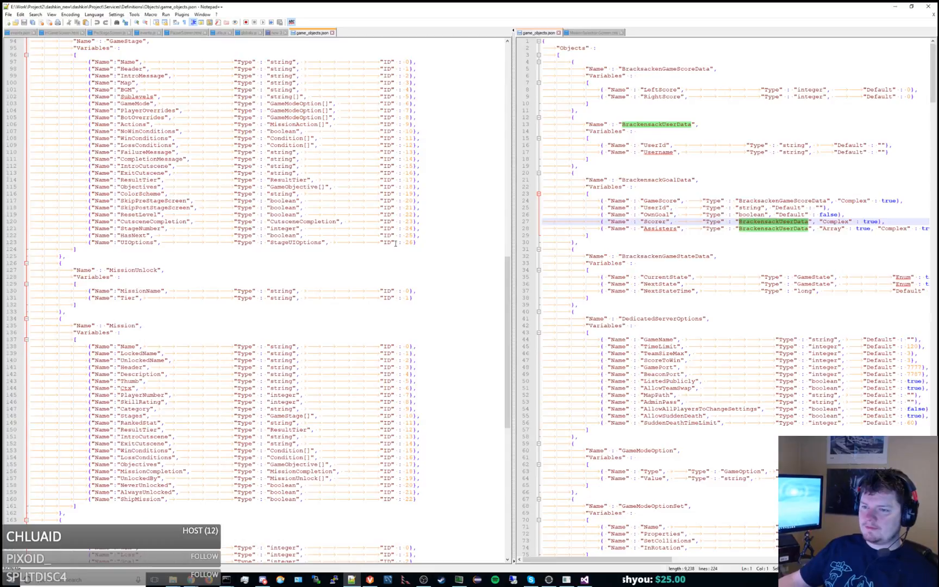
click(420, 239)
drag(419, 239, 434, 236)
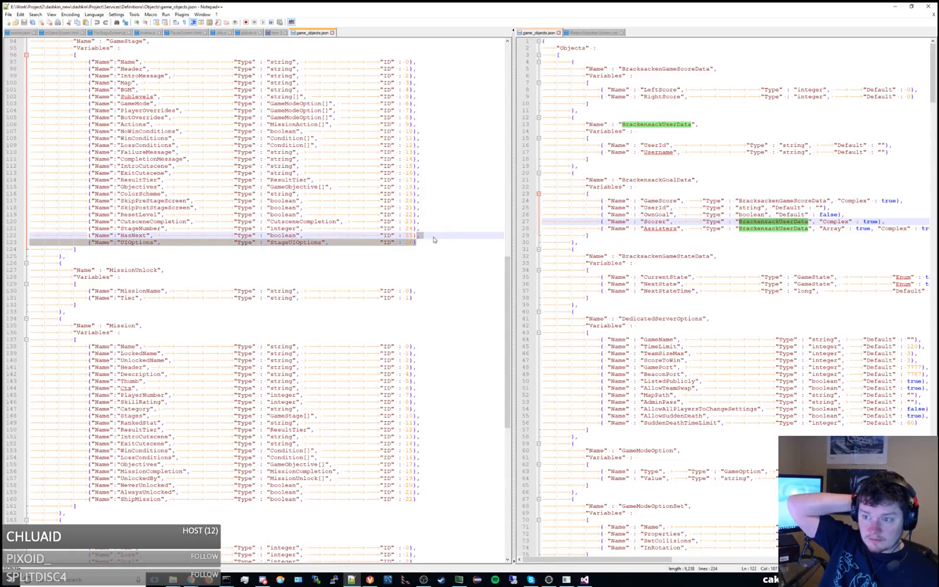
Duplicate the ColorScheme variable line in the GameStage object, rename the copy to Camera and realign its columns.
double_click(148, 195)
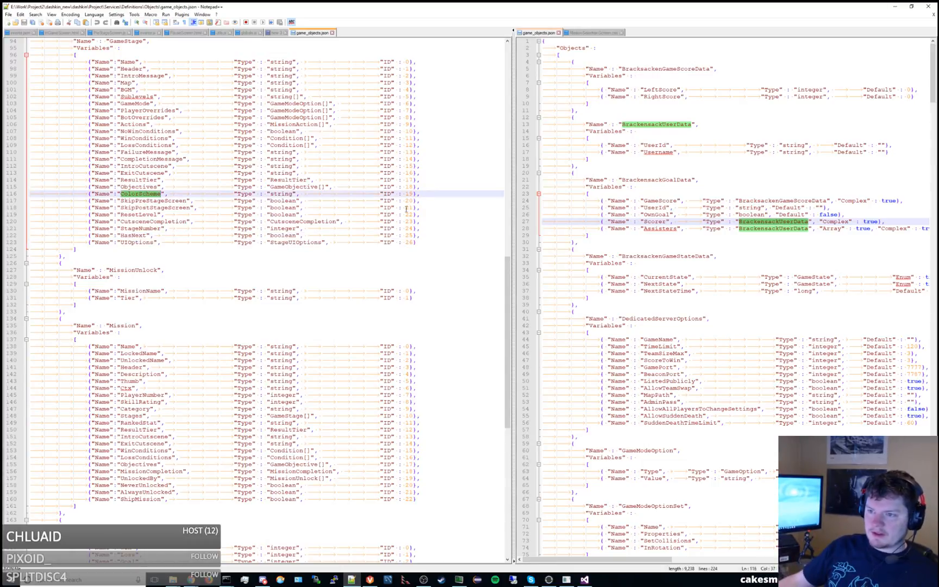
drag(430, 195, 433, 188)
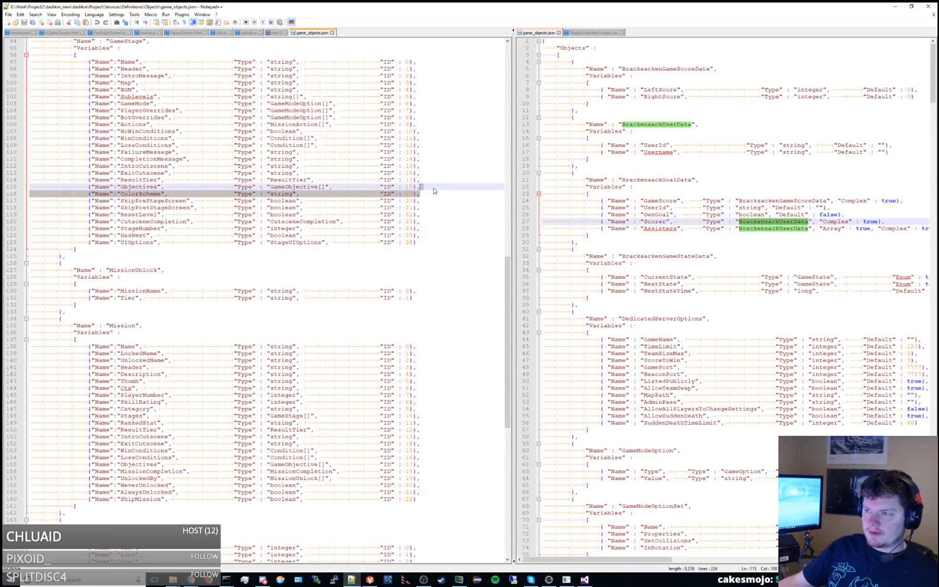
key(ctrl+d)
double_click(147, 201)
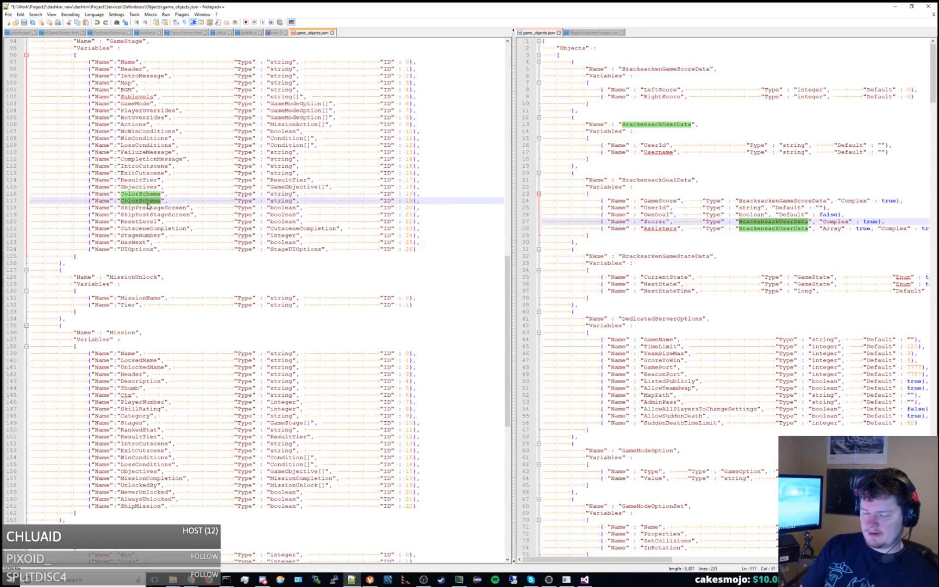
text(Camera)
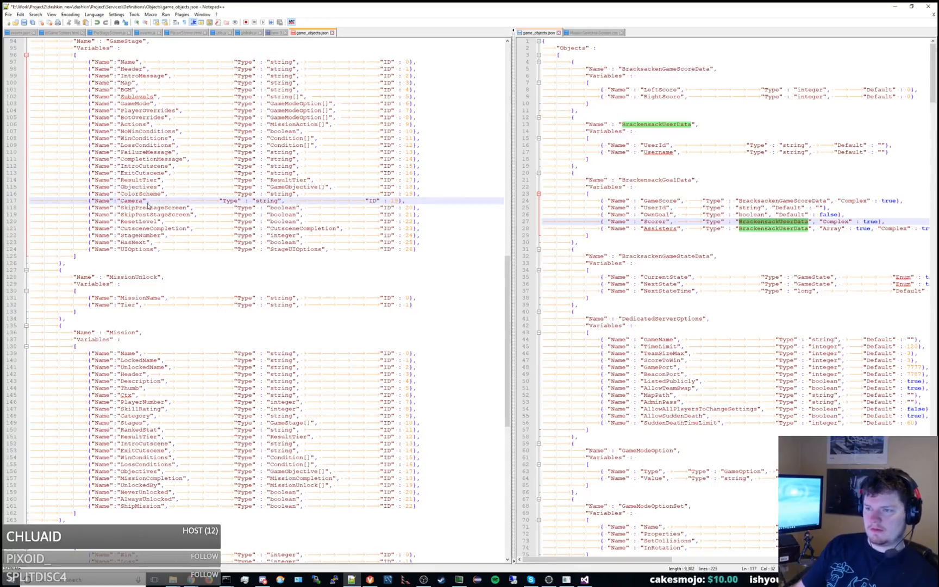
key(Tab)
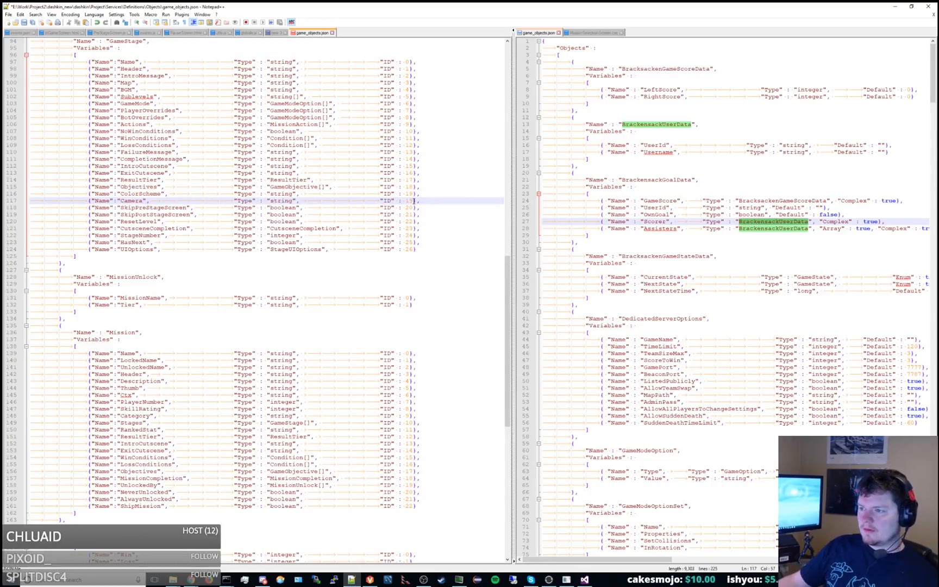
Renumber the IDs of the GameStage variables following Camera consecutively from 21 to 27 and save the file.
key(Down)
key(BackSpace)
text(1)
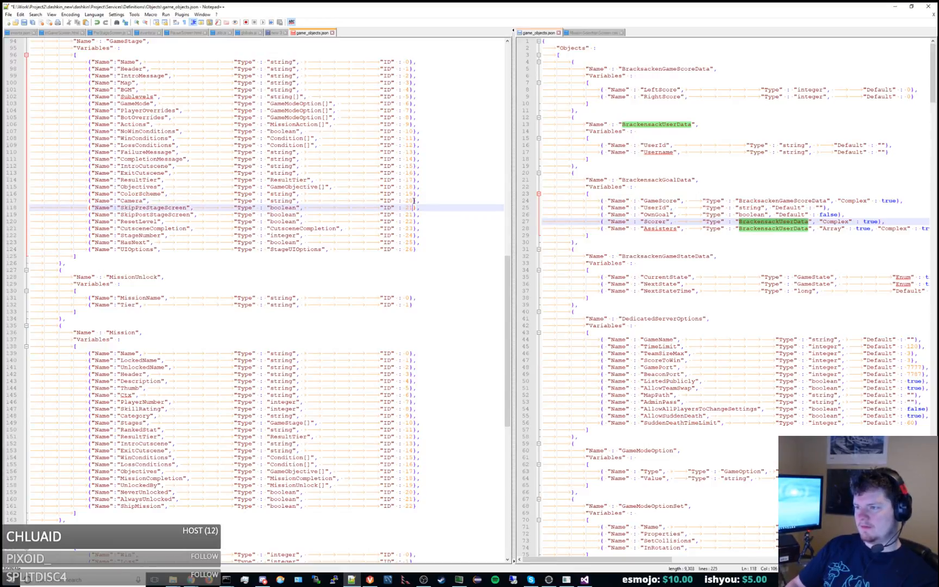
key(Down)
key(BackSpace)
text(2)
key(Down)
key(BackSpace)
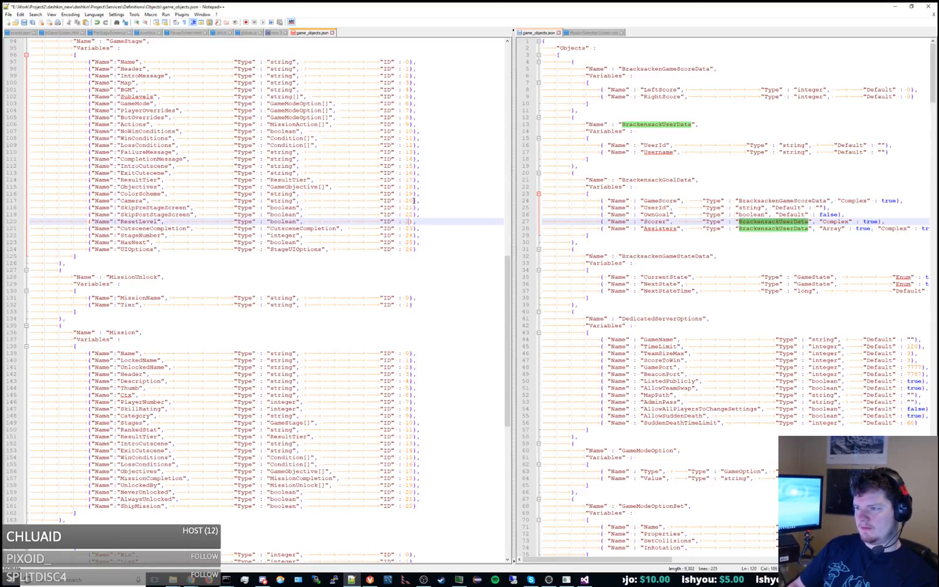
text(3)
key(Down)
key(Down)
key(BackSpace)
text(5)
key(Down)
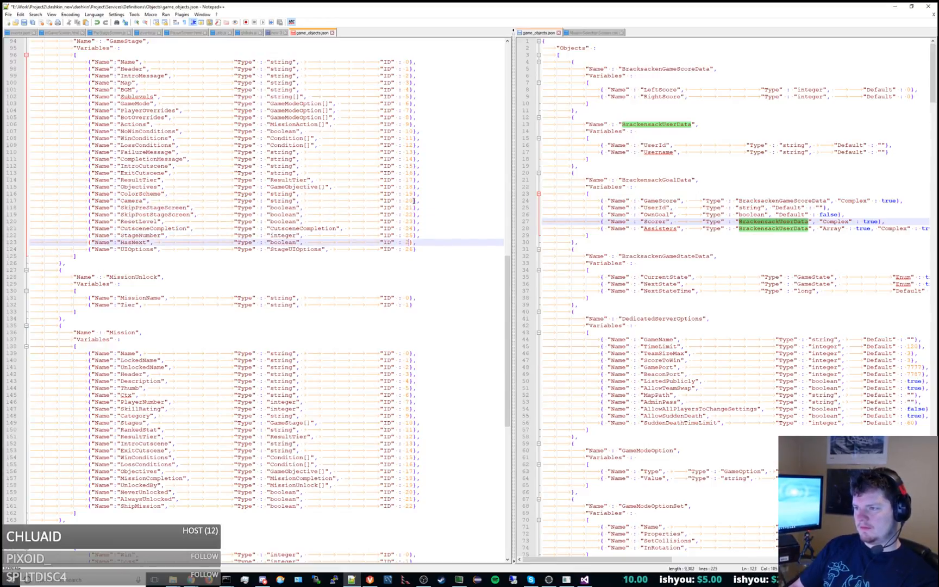
key(BackSpace)
text(6)
key(Down)
key(ctrl+s)
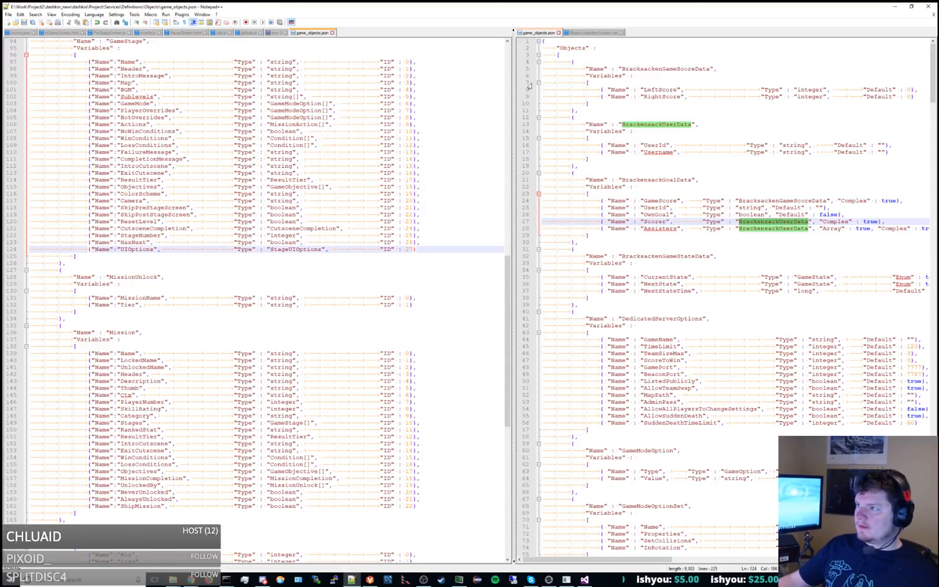
Locate the GameStage object in the GameData game_objects.json and widen that file's view.
drag(517, 112, 477, 114)
scroll(699, 247, down, 20)
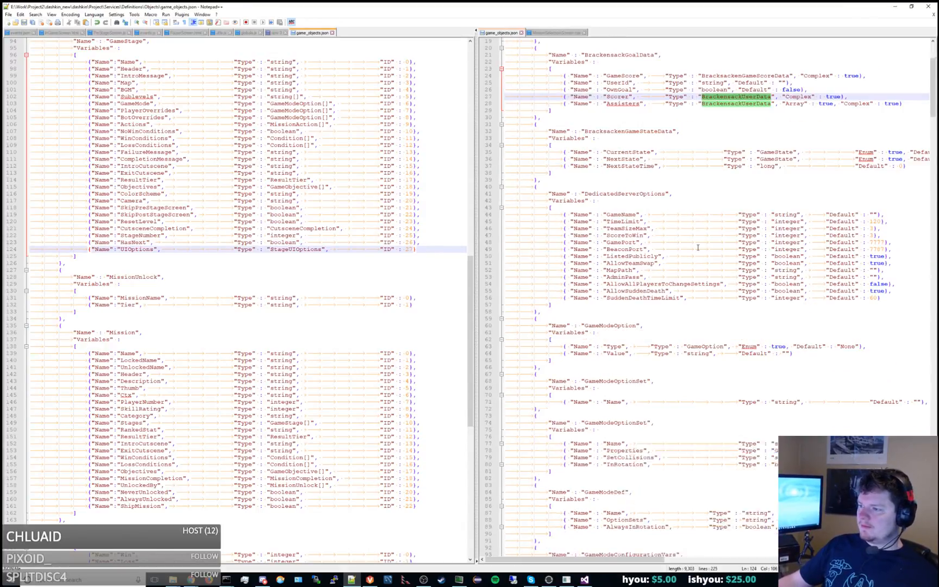
scroll(699, 247, down, 20)
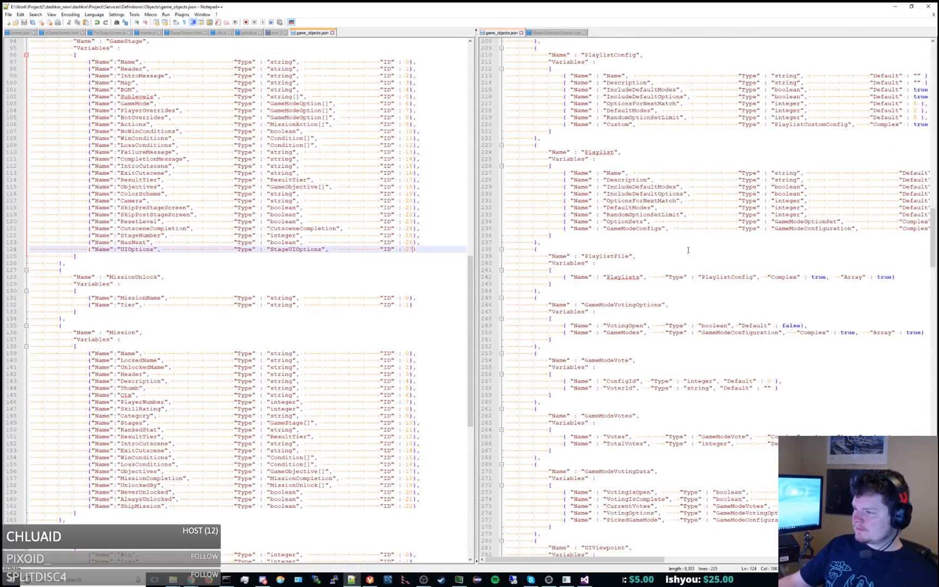
scroll(686, 250, down, 20)
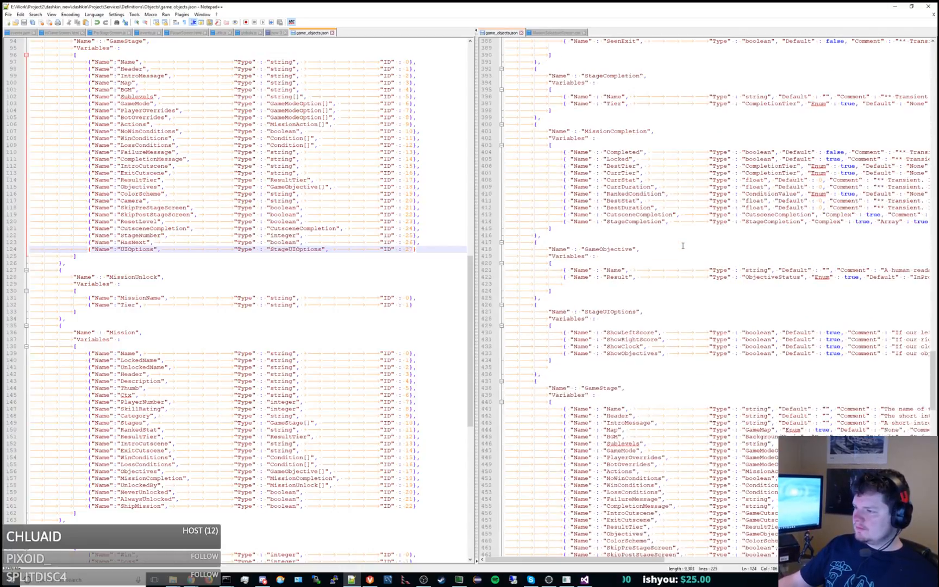
scroll(683, 246, down, 4)
click(614, 250)
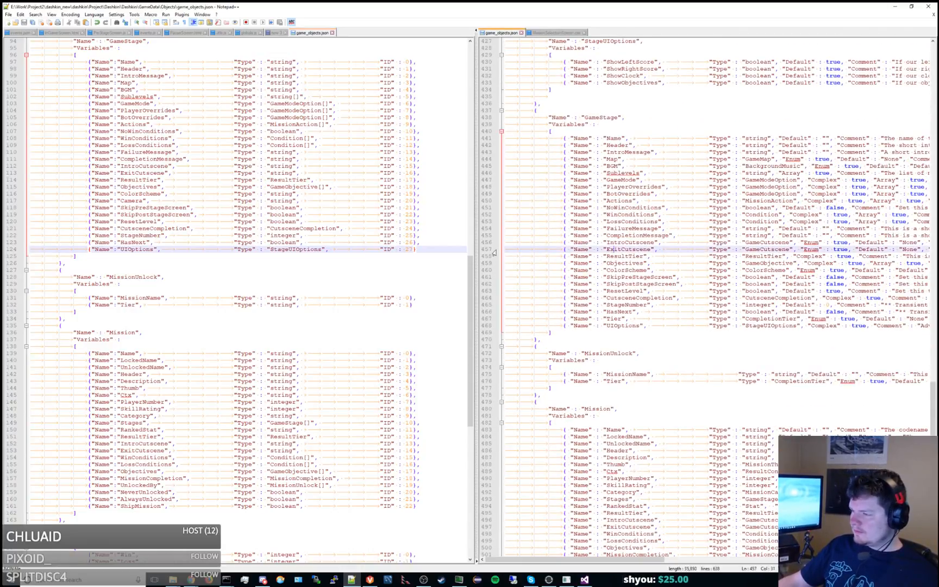
drag(474, 246, 455, 246)
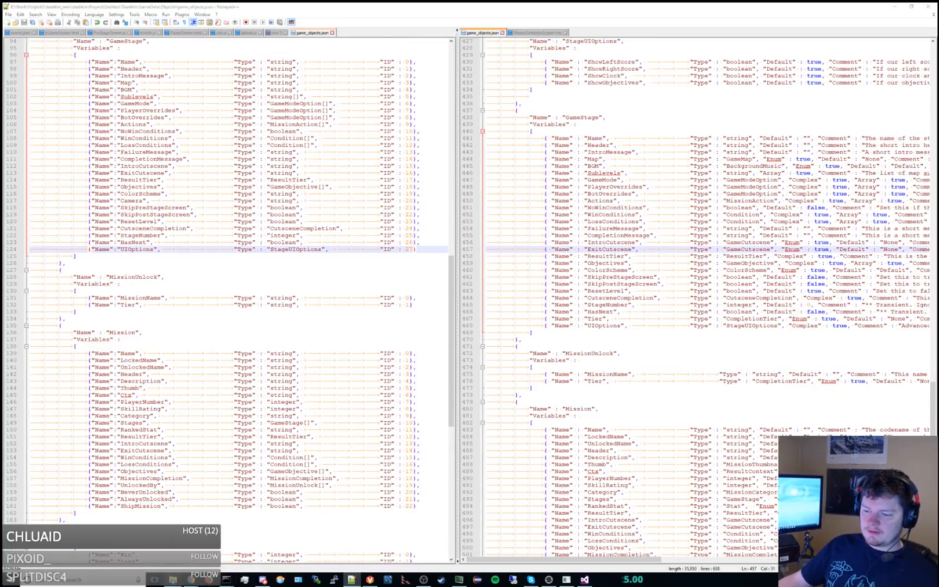
Switch to File Explorer, browse to Project\Dashkin\Dashkin\GameData\Enums and open GameEnums.json in Notepad++.
mouse_move(172, 580)
click(212, 549)
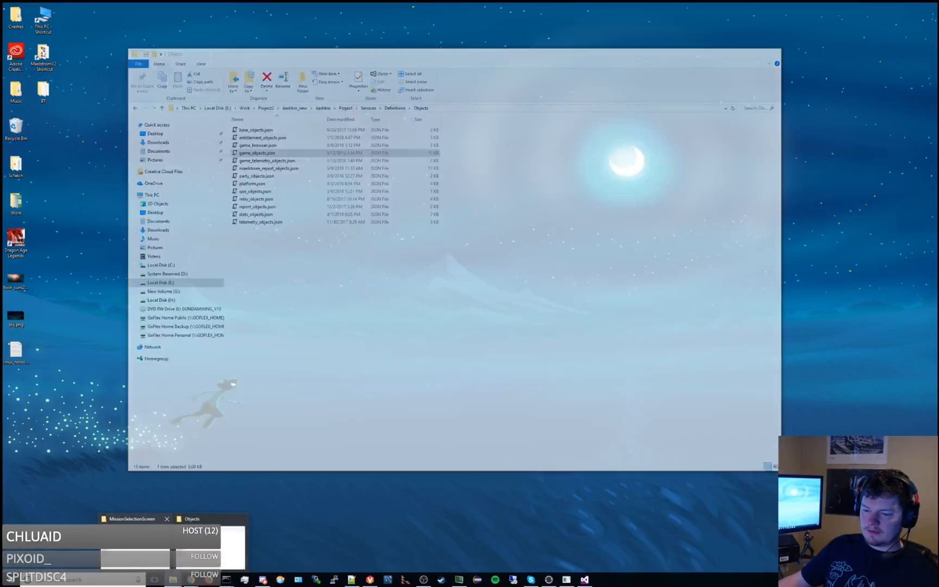
click(167, 519)
click(177, 535)
click(508, 276)
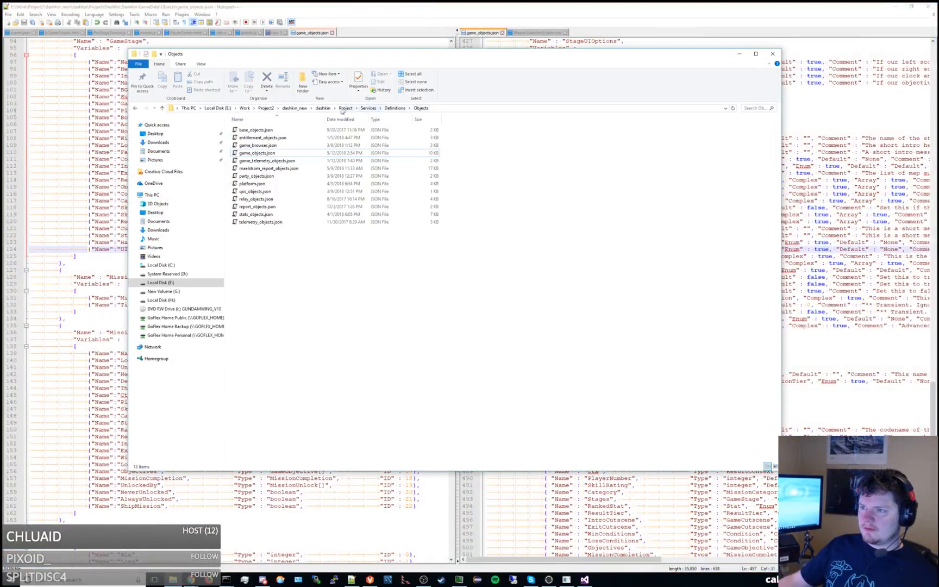
click(345, 108)
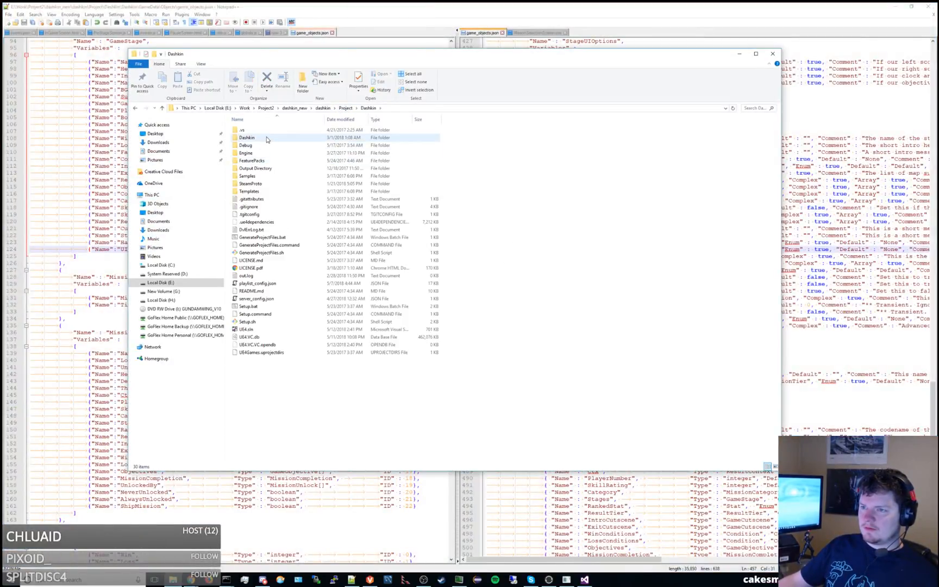
double_click(266, 140)
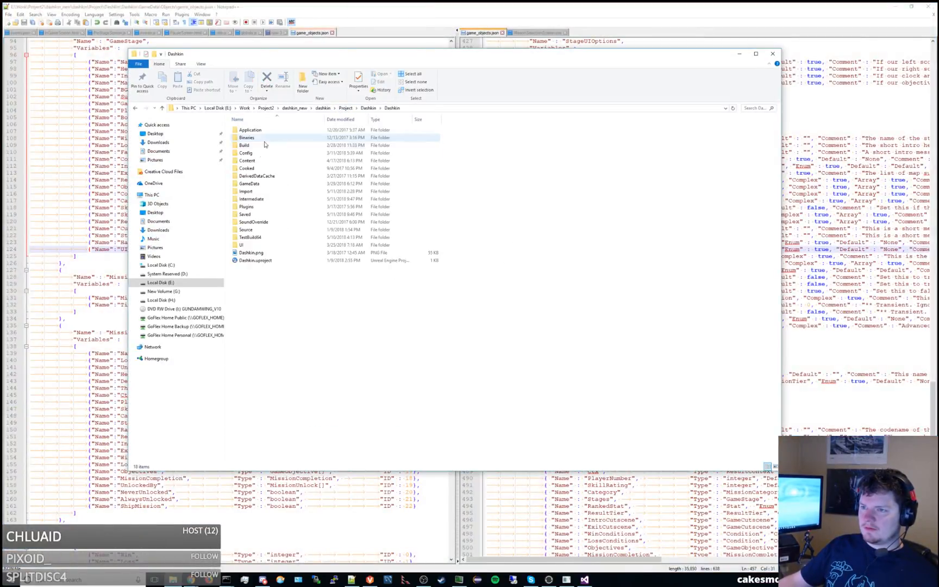
double_click(267, 183)
double_click(260, 144)
double_click(251, 132)
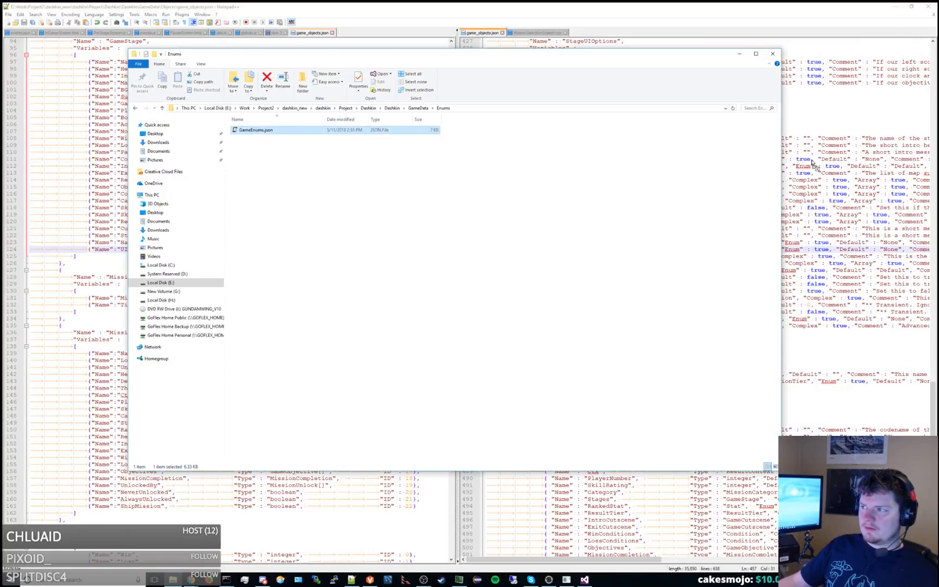
Find the ColorScheme enum in GameEnums.json and duplicate its whole block directly below the original.
scroll(816, 220, down, 18)
key(ctrl+f)
text(color)
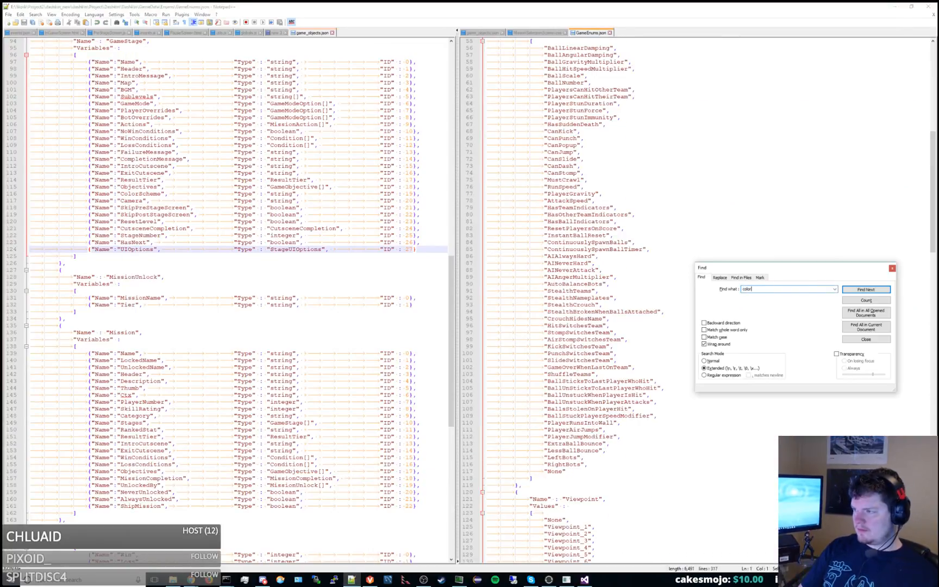
text(scheme)
key(Return)
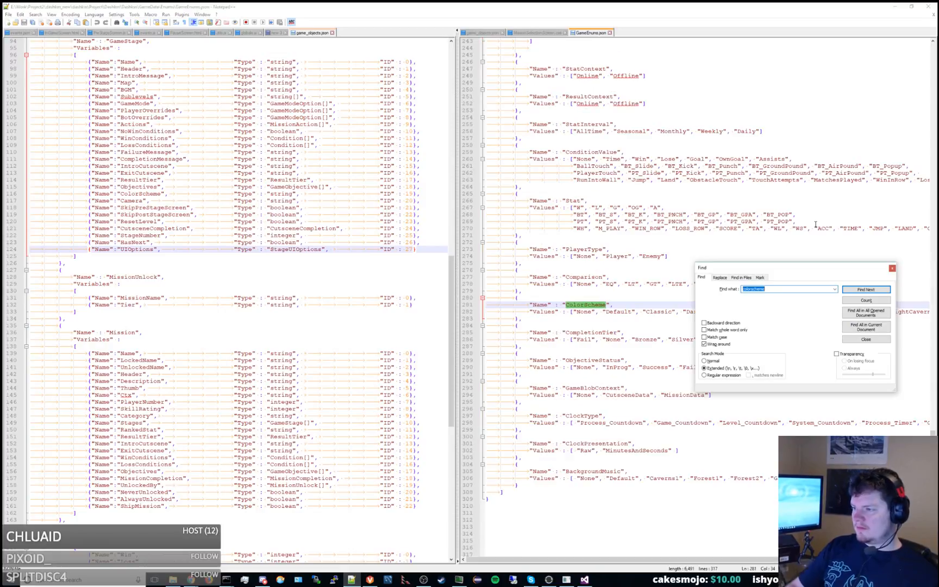
key(Escape)
drag(513, 316, 519, 294)
key(ctrl+c)
click(522, 319)
key(ctrl+v)
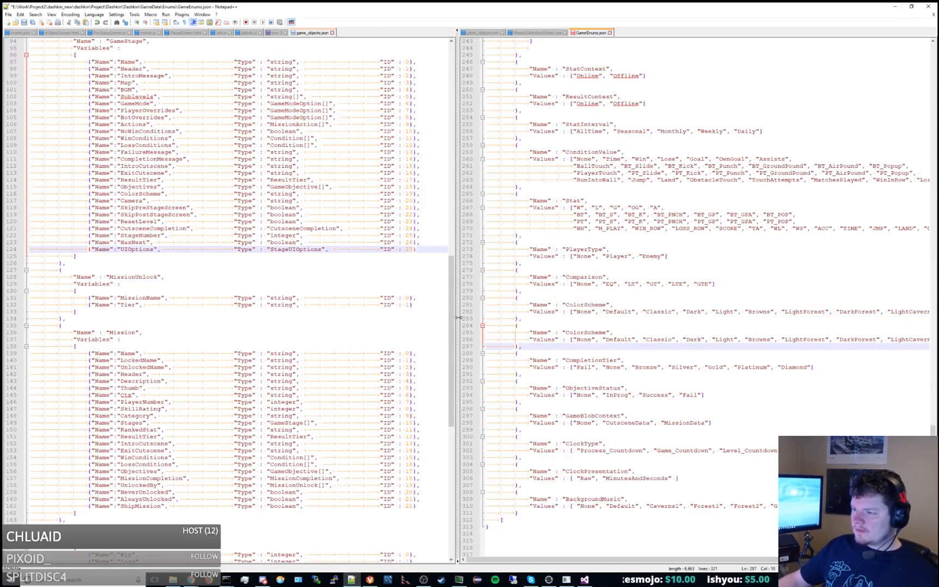
Replace the values after Default in the duplicated ColorScheme enum with Close and Far.
drag(455, 317, 292, 316)
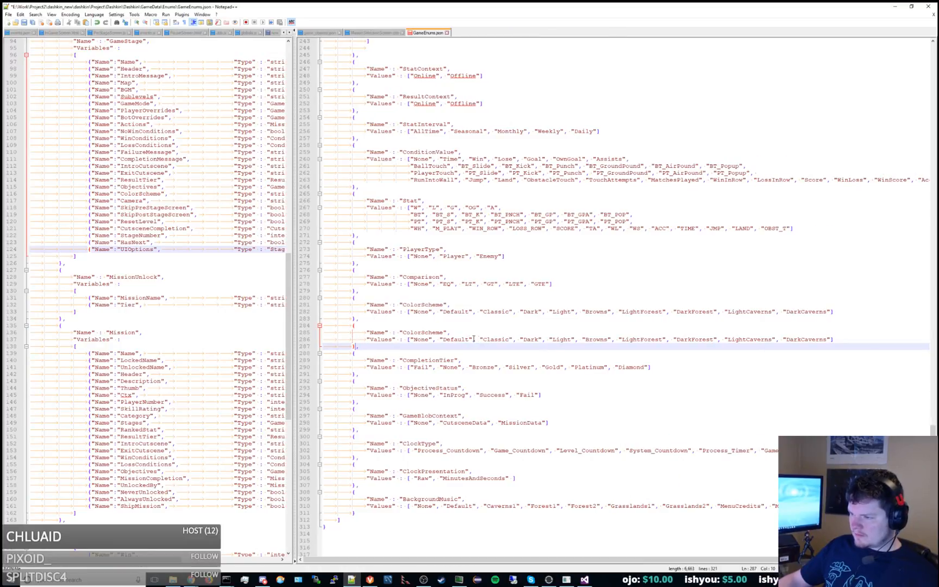
double_click(487, 339)
text(Close)
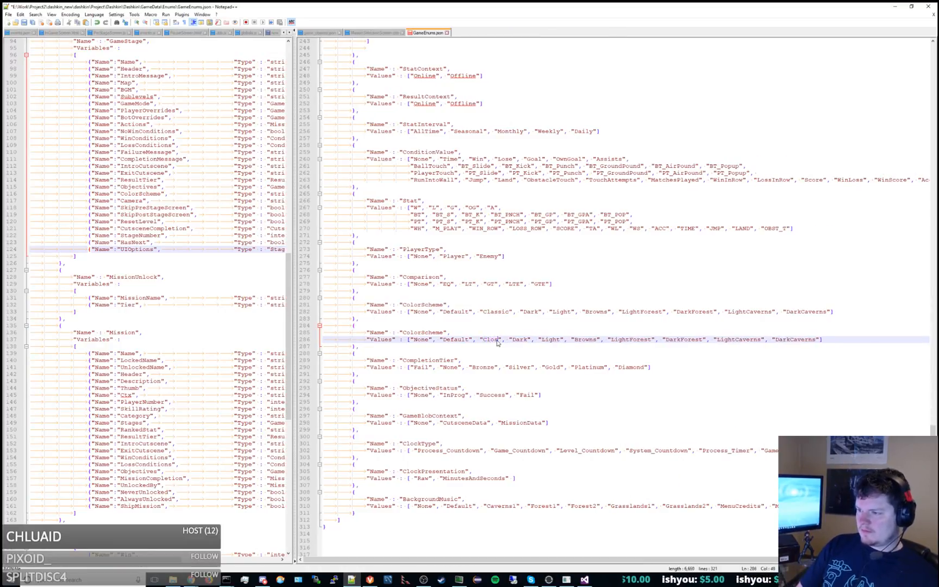
double_click(520, 340)
text(Far)
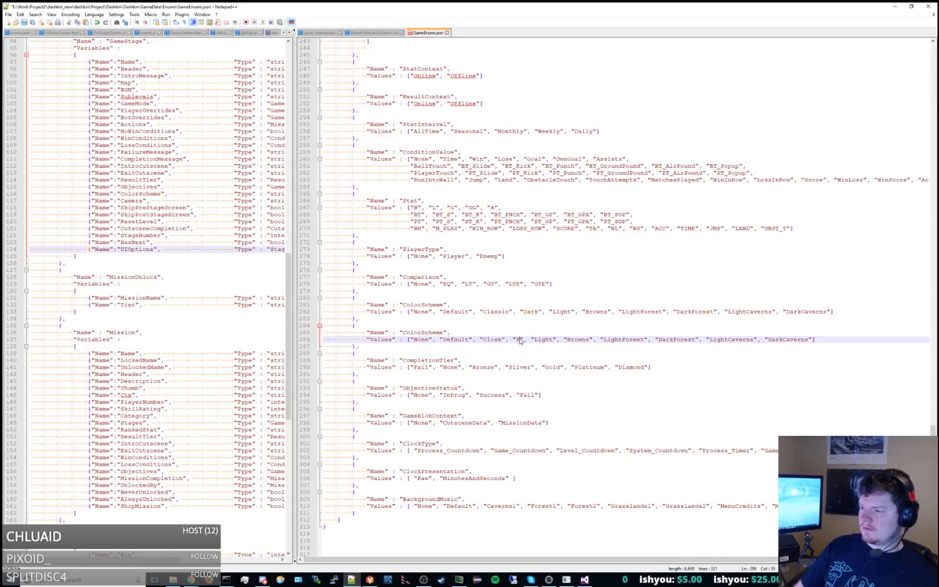
drag(532, 339, 822, 339)
key(Delete)
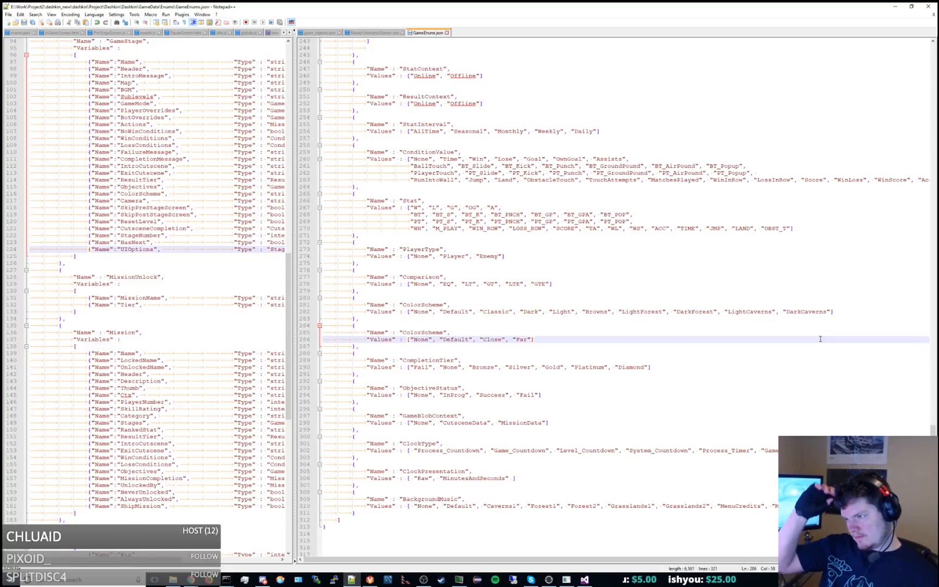
Close the MissionSelectionScreen stylesheet, then place GameEnums.json ahead of the GameData game_objects.json and display the latter.
drag(523, 6, 938, 158)
drag(938, 7, 349, 2)
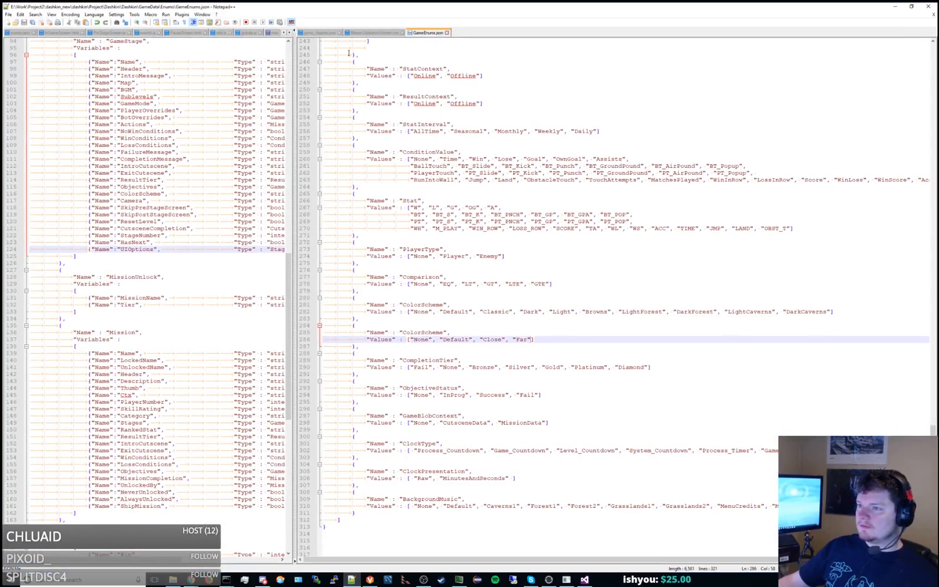
middle_click(368, 35)
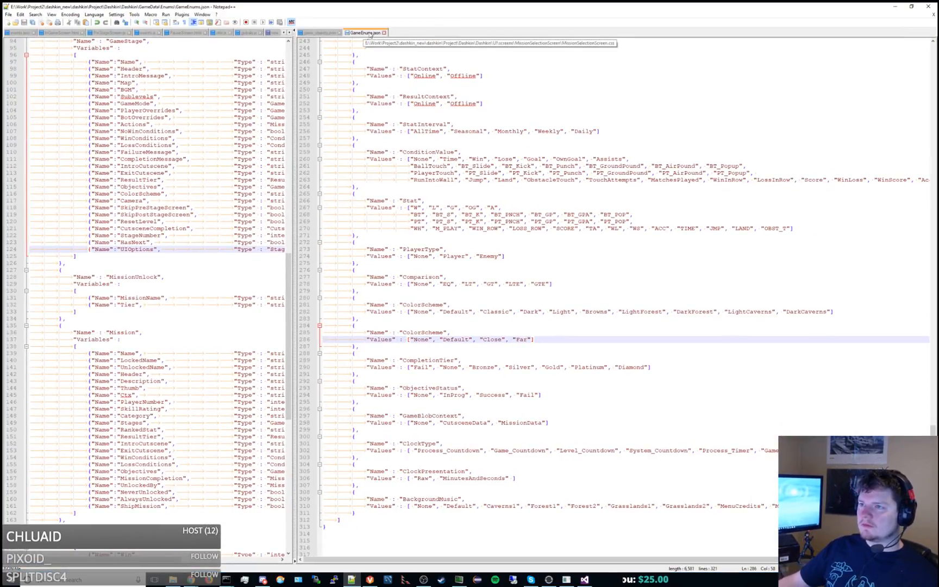
drag(369, 36, 323, 33)
click(357, 34)
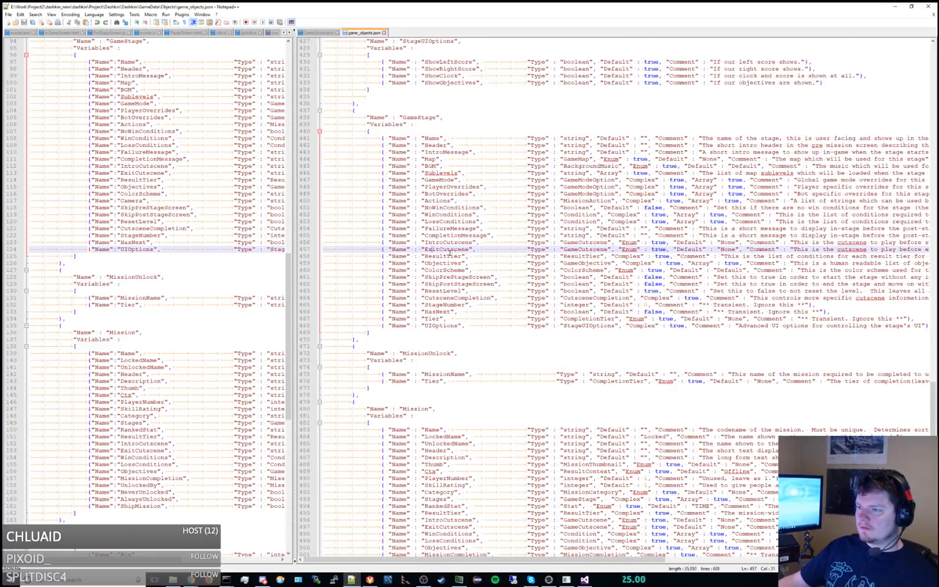
Duplicate the ColorScheme variable line in the GameStage object of the GameData game_objects.json directly below the original.
double_click(443, 257)
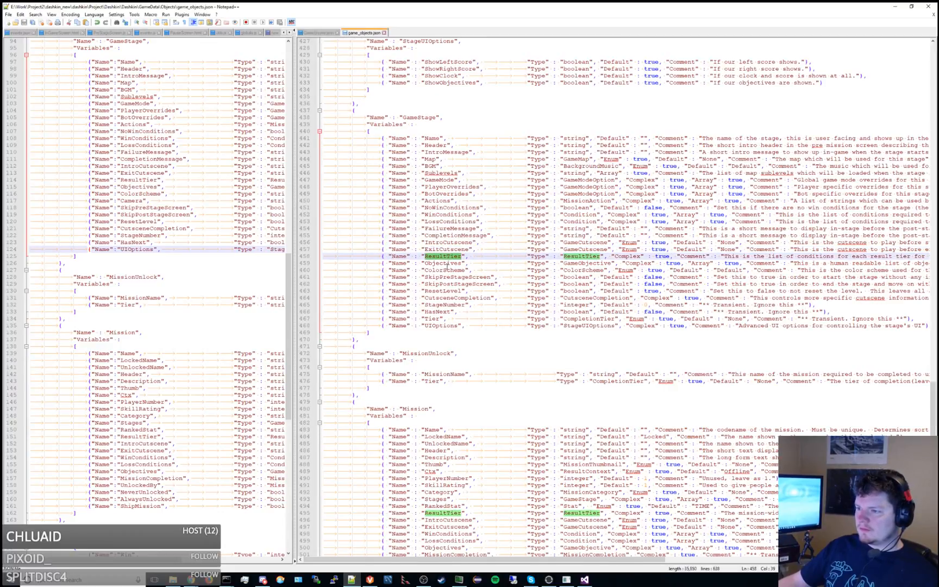
click(448, 270)
scroll(449, 272, right, 3)
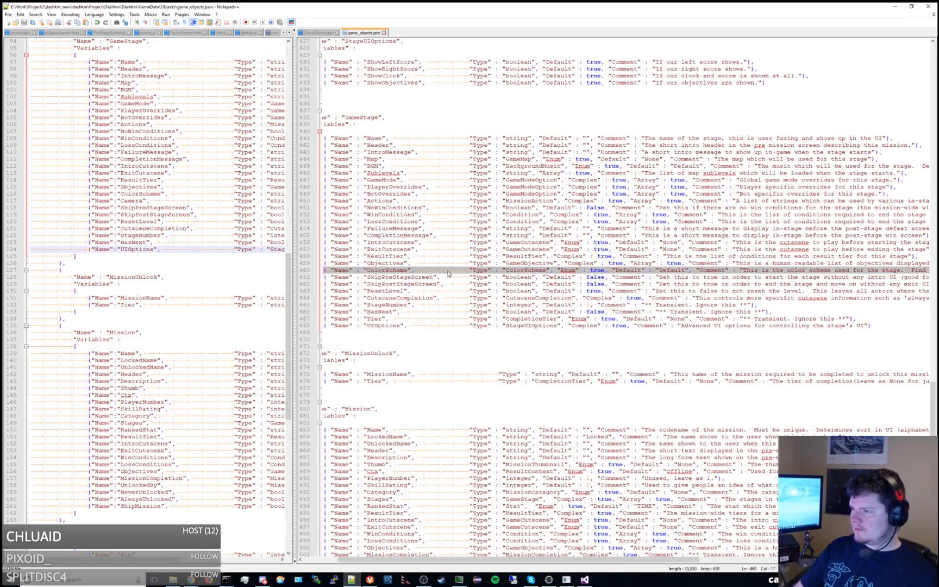
key(ctrl+c)
key(End)
key(Return)
key(ctrl+v)
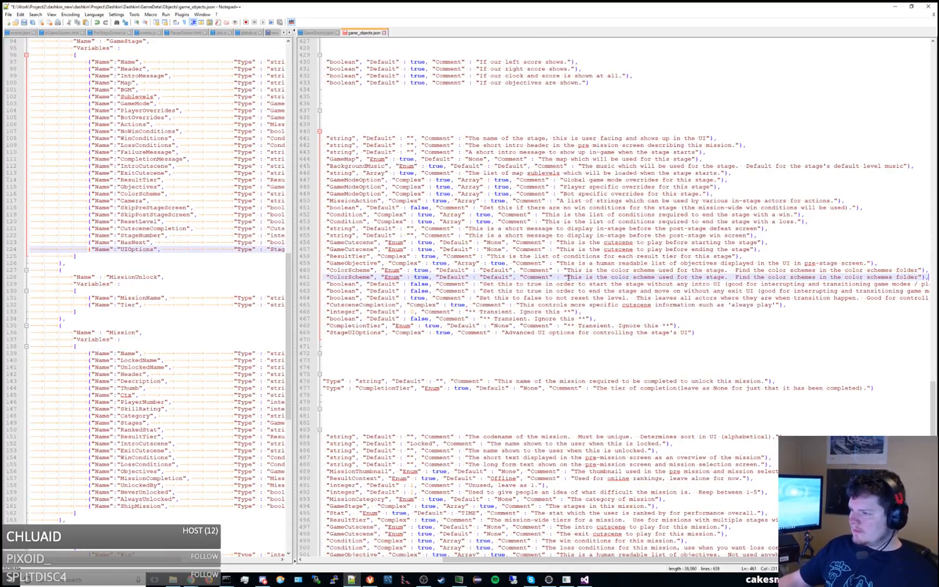
Reword the first sentence of the duplicated line's comment as "This is the camera type to be used in the stage".
key(shift+End)
key(shift+Left)
key(shift+Left)
key(shift+Left)
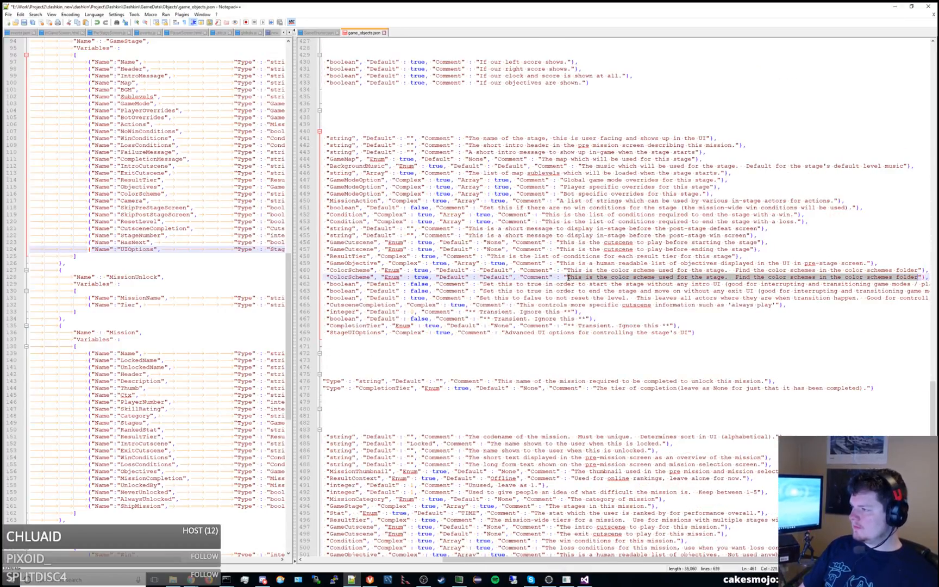
key(shift+Left)
key(shift+Left)
key(shift+Left)
key(shift+Left)
key(shift+Left)
key(shift+Left)
key(shift+Left)
key(shift+Left)
key(shift+Left)
key(shift+Left)
key(shift+Left)
key(shift+Left)
key(shift+Left)
key(shift+Left)
key(shift+Left)
key(shift+Left)
key(shift+Left)
key(shift+Left)
key(shift+Left)
key(shift+Left)
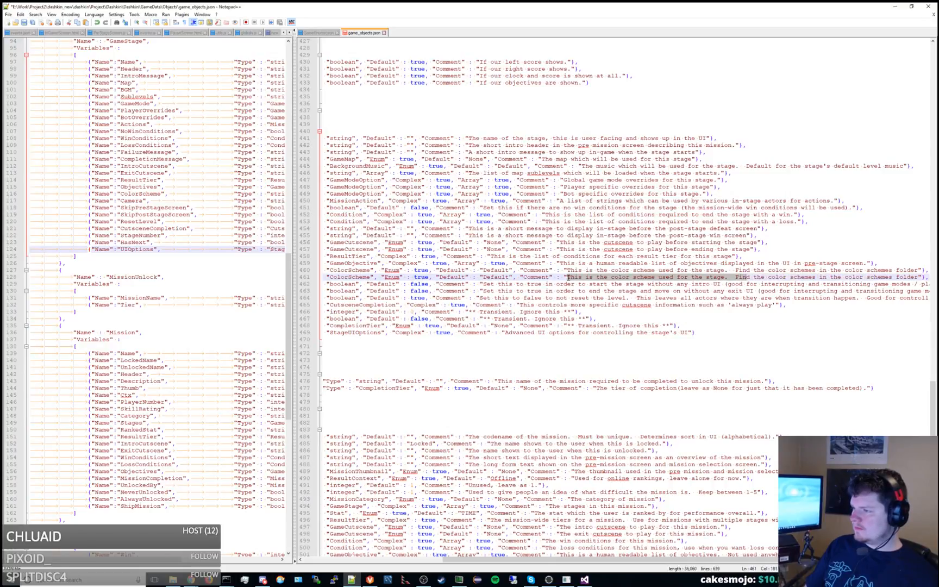
text(This is the ca)
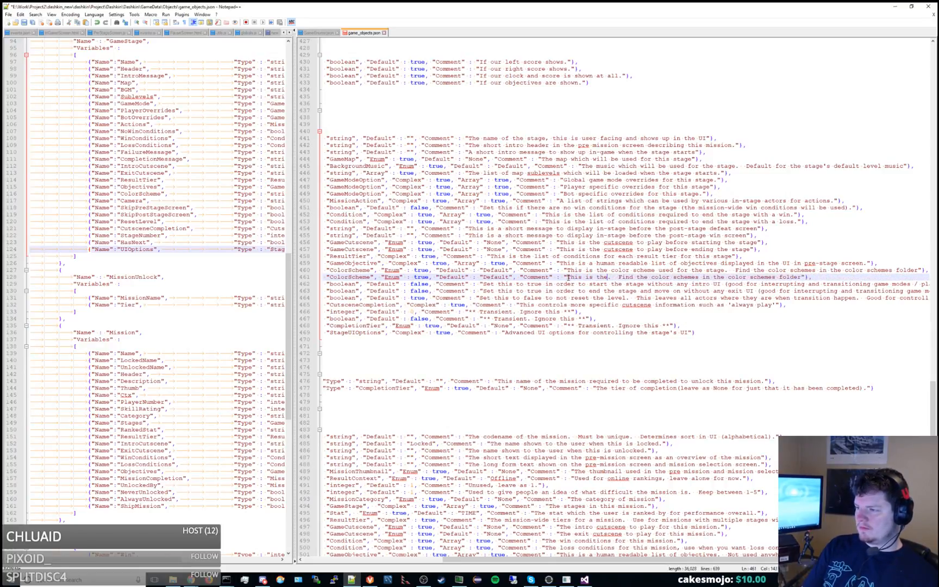
text(mera type to be)
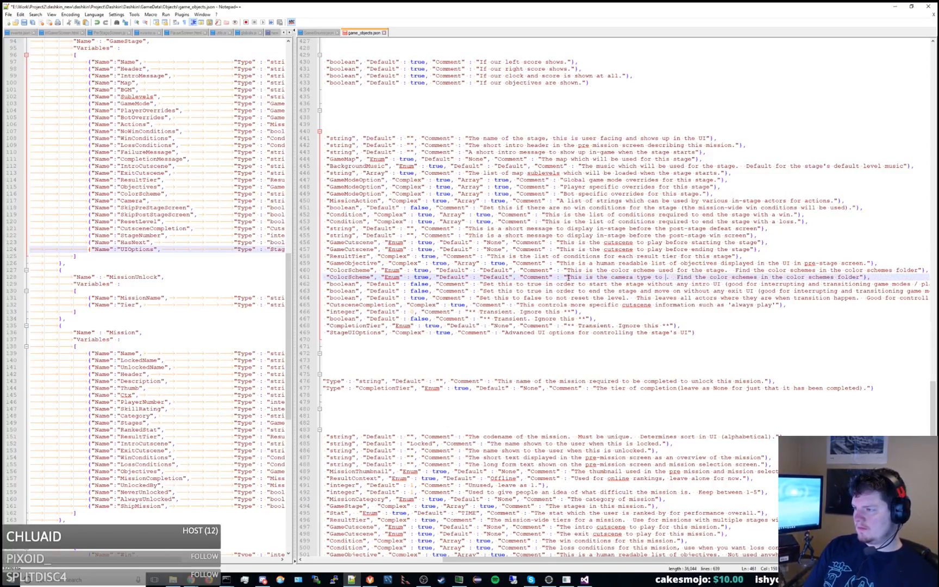
text( used in t)
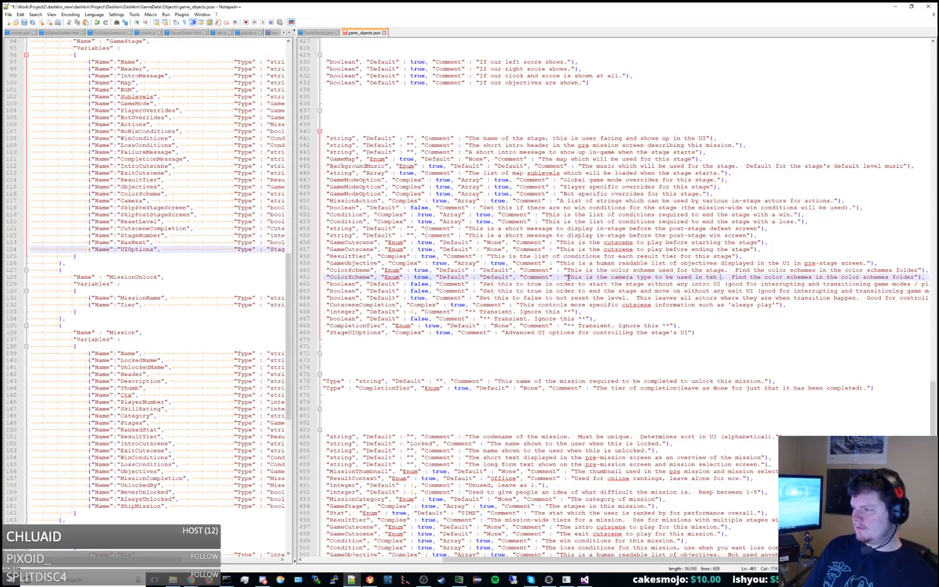
text(he stage)
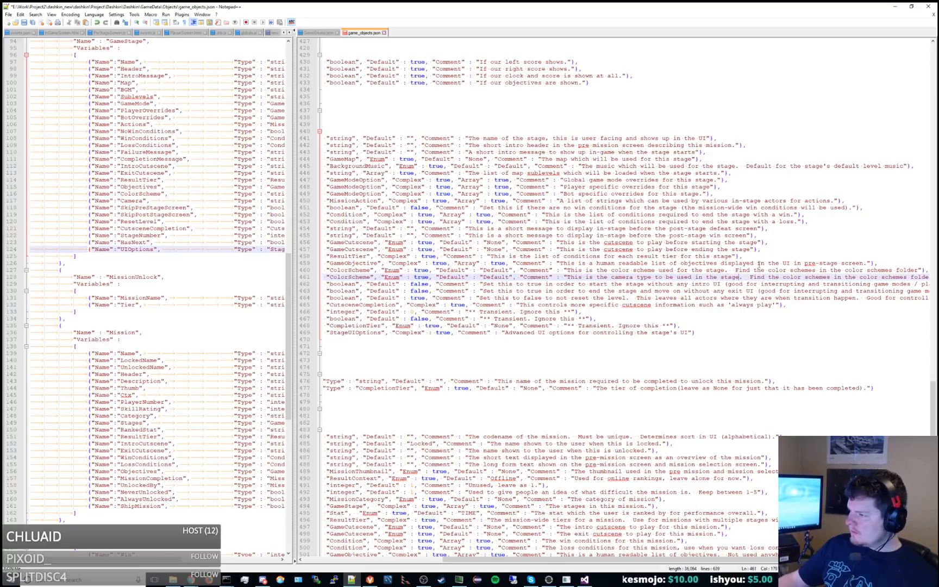
Reword the second sentence of the duplicated line's comment as "Find the cameras in the camera folder" and save the file.
click(794, 279)
double_click(795, 278)
text(cameras)
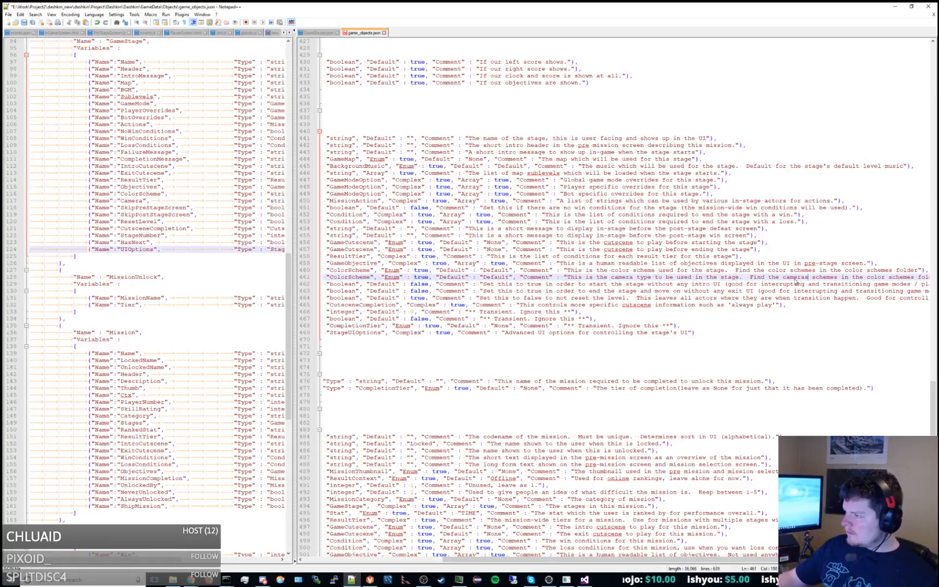
key(BackSpace)
key(BackSpace)
key(BackSpace)
key(BackSpace)
key(BackSpace)
key(BackSpace)
key(BackSpace)
key(BackSpace)
double_click(848, 278)
text(camera)
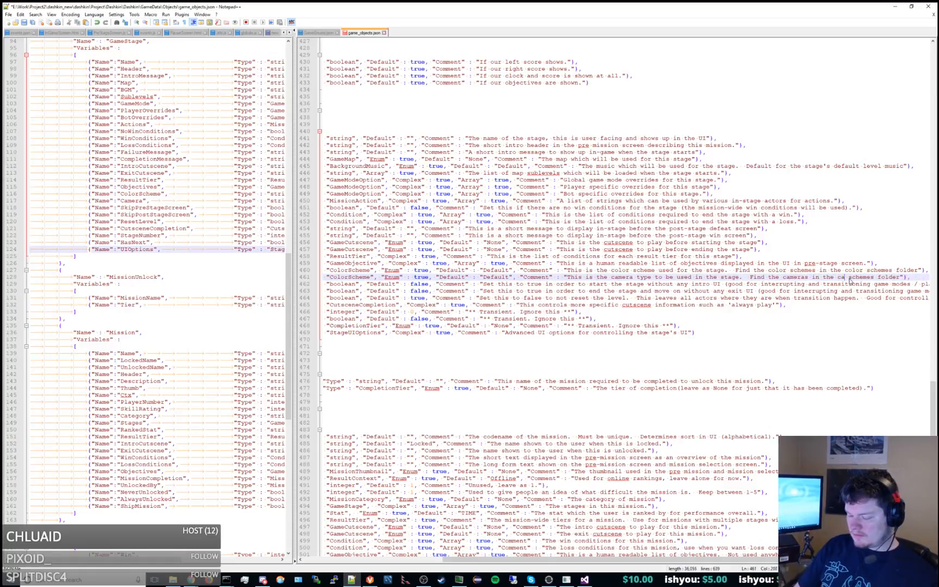
double_click(865, 277)
key(BackSpace)
key(BackSpace)
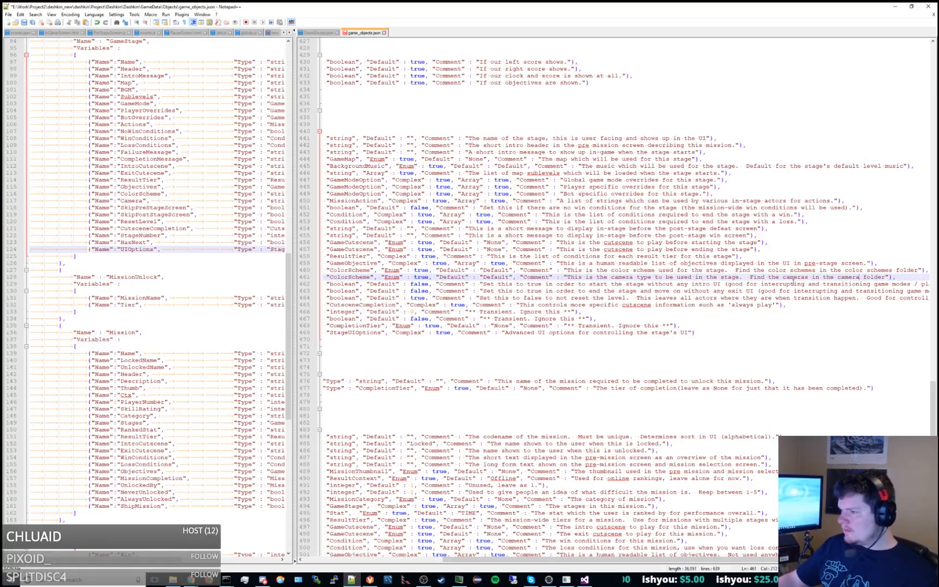
key(ctrl+s)
Rename the duplicated ColorScheme enum in GameEnums.json to CameraType and save the file.
drag(346, 280, 201, 282)
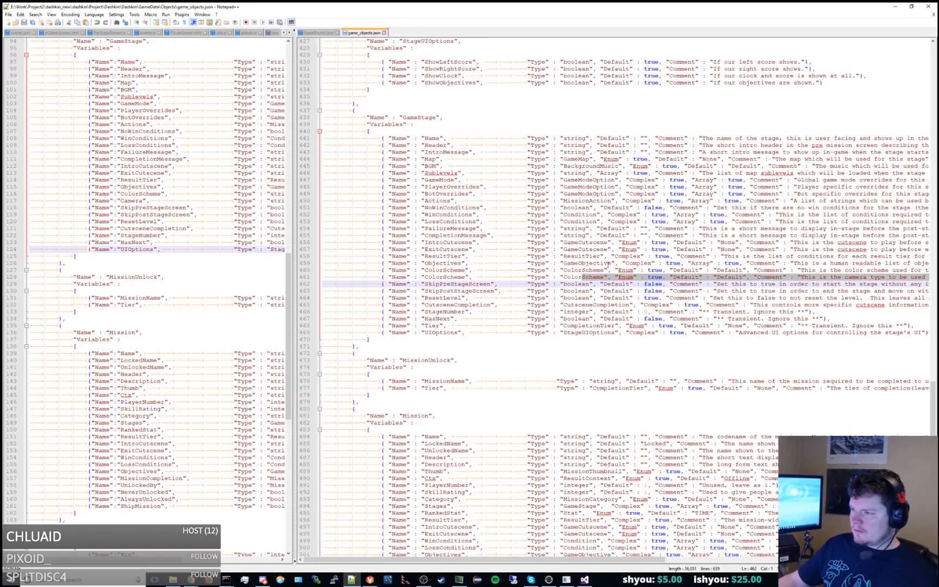
double_click(581, 277)
click(320, 33)
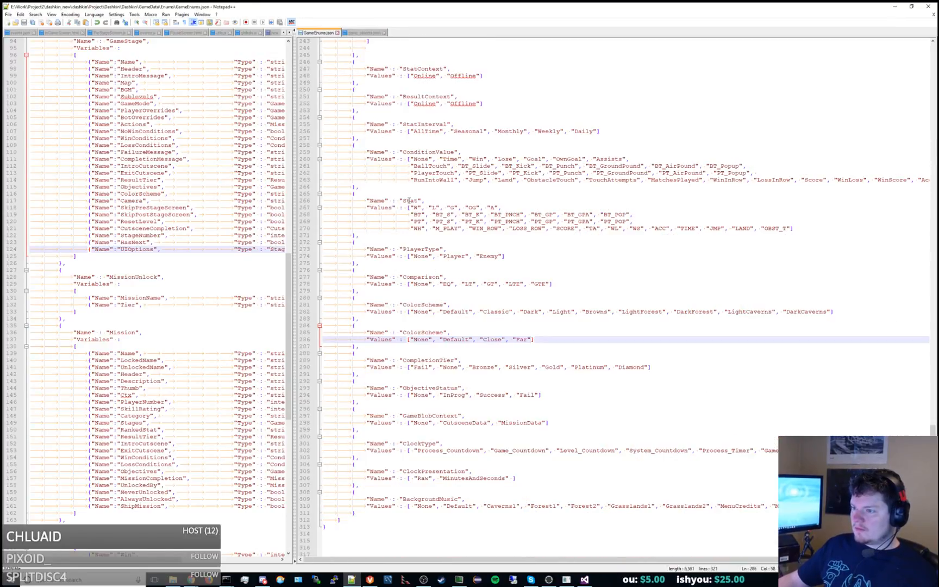
double_click(425, 334)
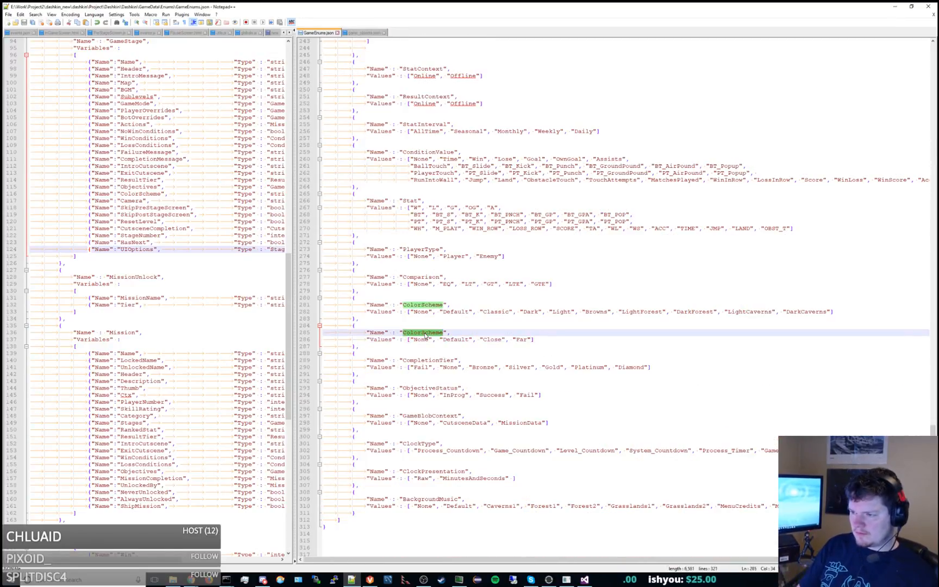
text(Camera)
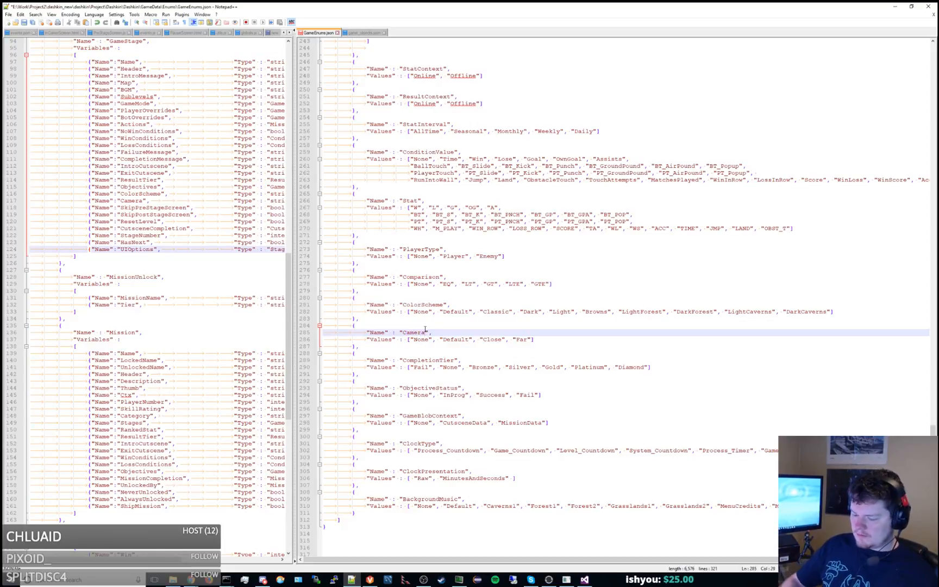
text(Type)
double_click(425, 332)
key(ctrl+c)
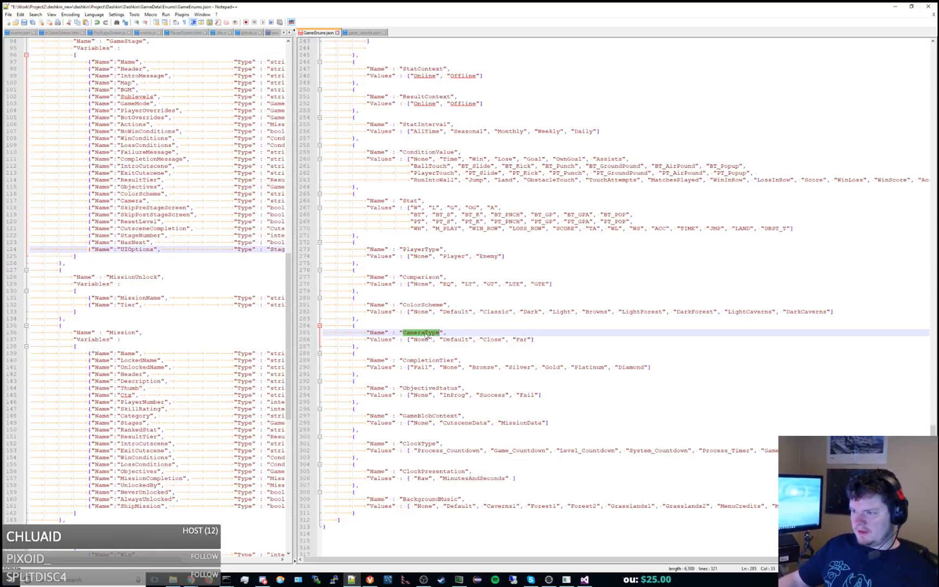
key(ctrl+s)
Set both the type and the name of the duplicated ColorScheme variable in the GameData game_objects.json to CameraType.
click(364, 33)
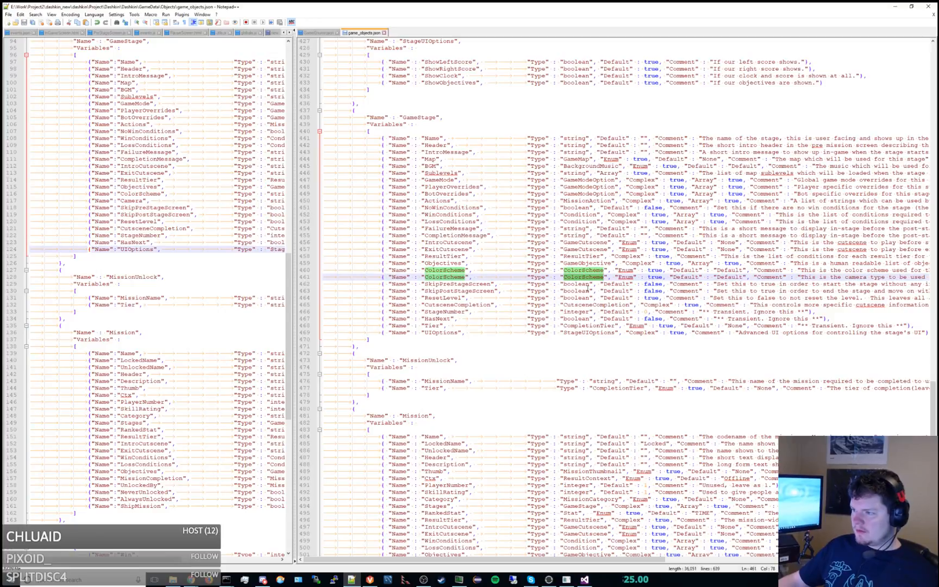
key(ctrl+v)
double_click(453, 278)
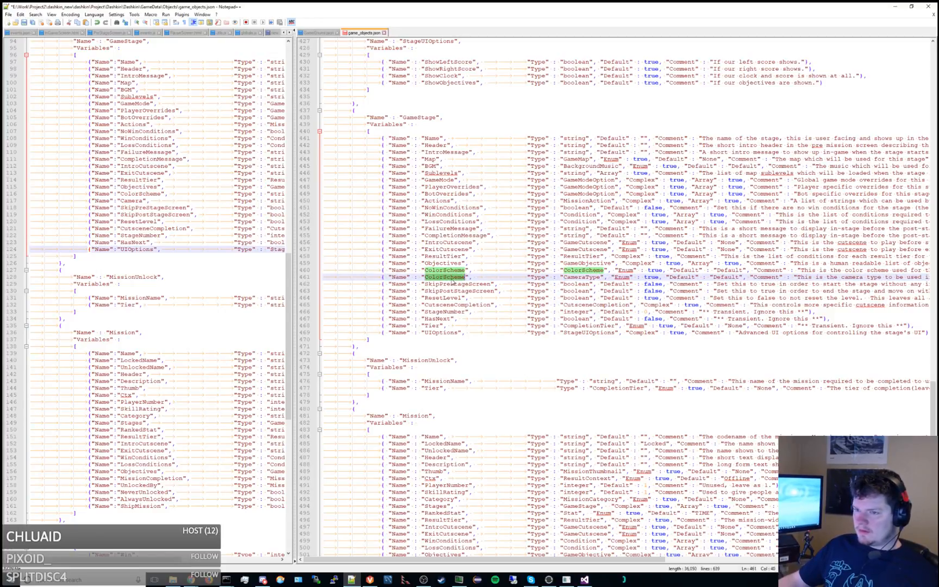
key(ctrl+v)
Rename the Camera variable in the services game_objects.json to CameraType, keep its Type column aligned, and save both object files.
double_click(130, 201)
key(ctrl+v)
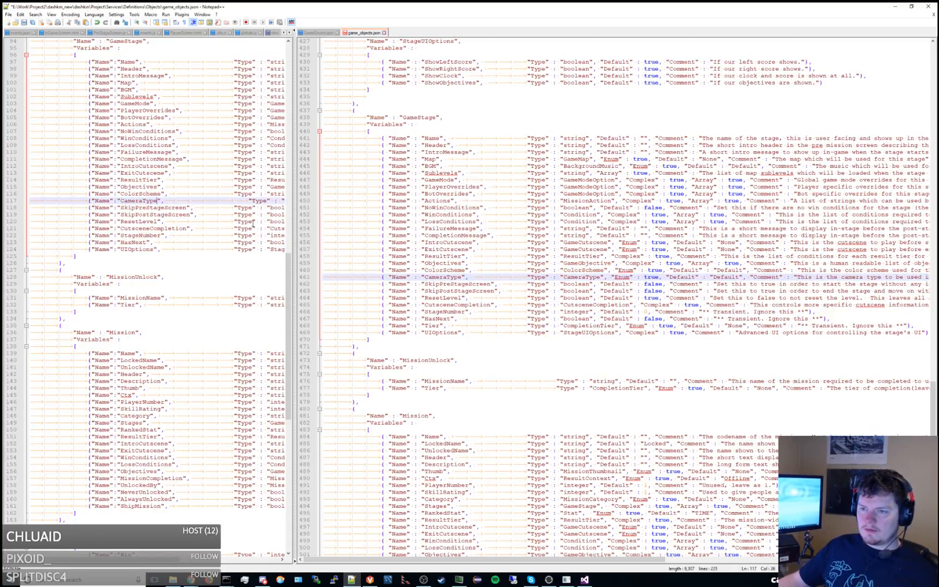
click(461, 278)
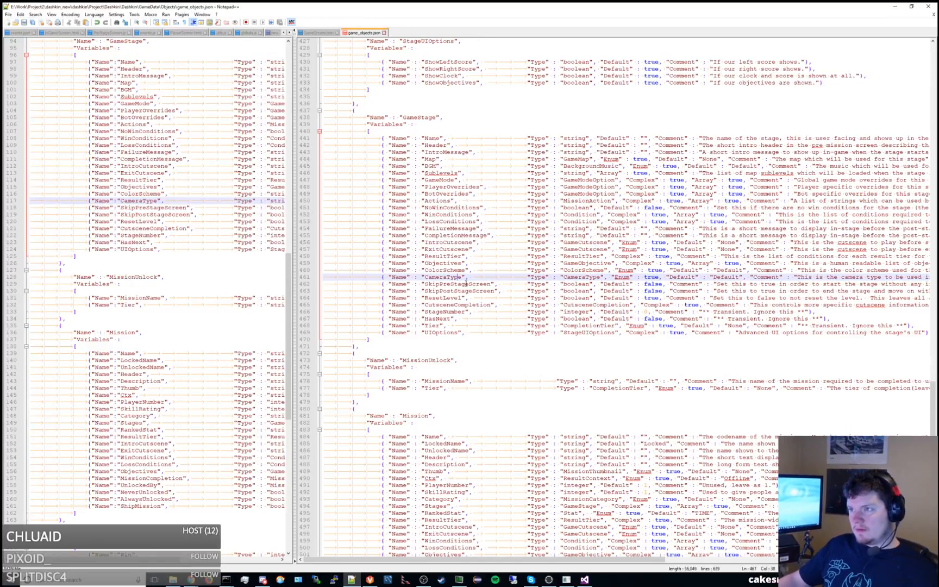
click(207, 193)
key(ctrl+s)
Switch to the dashkin console and regenerate the service code.
drag(431, 6, 441, 586)
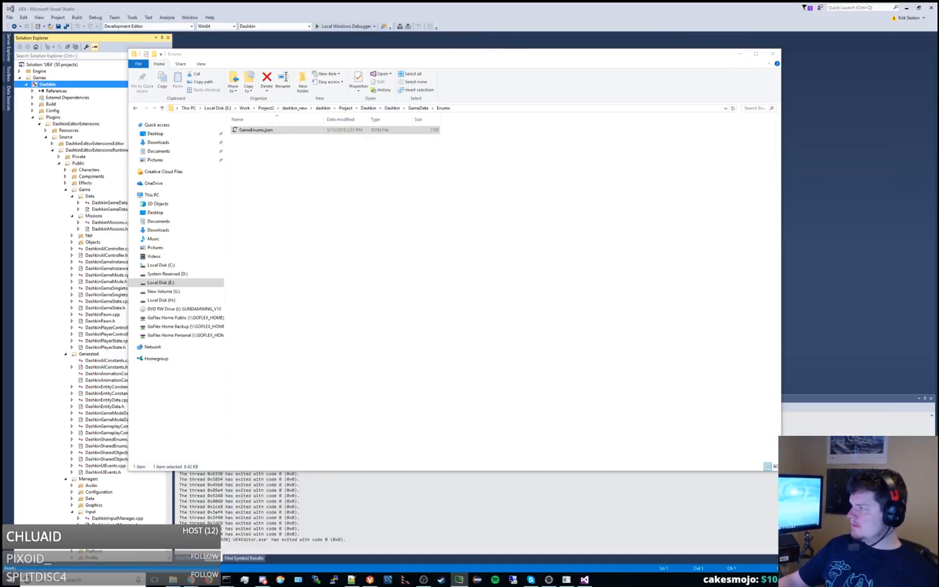
drag(514, 1, 506, 3)
key(Return)
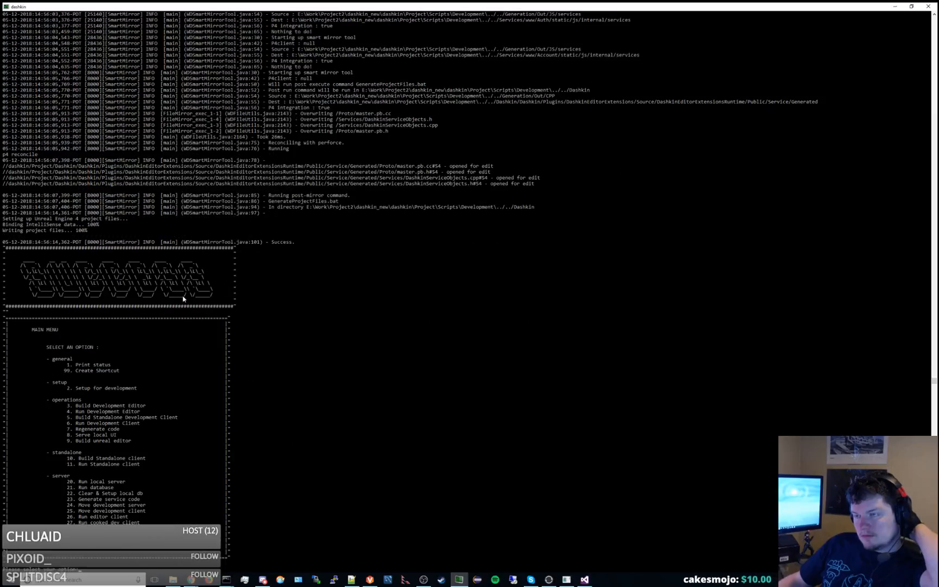
Switch to Visual Studio and build the Dashkin project.
drag(387, 5, 938, 109)
click(339, 4)
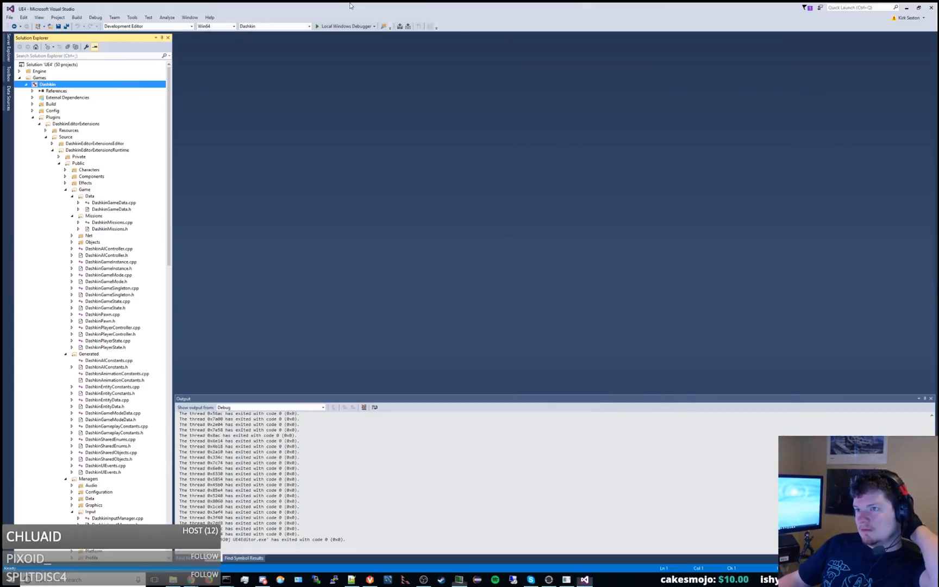
scroll(135, 226, down, 6)
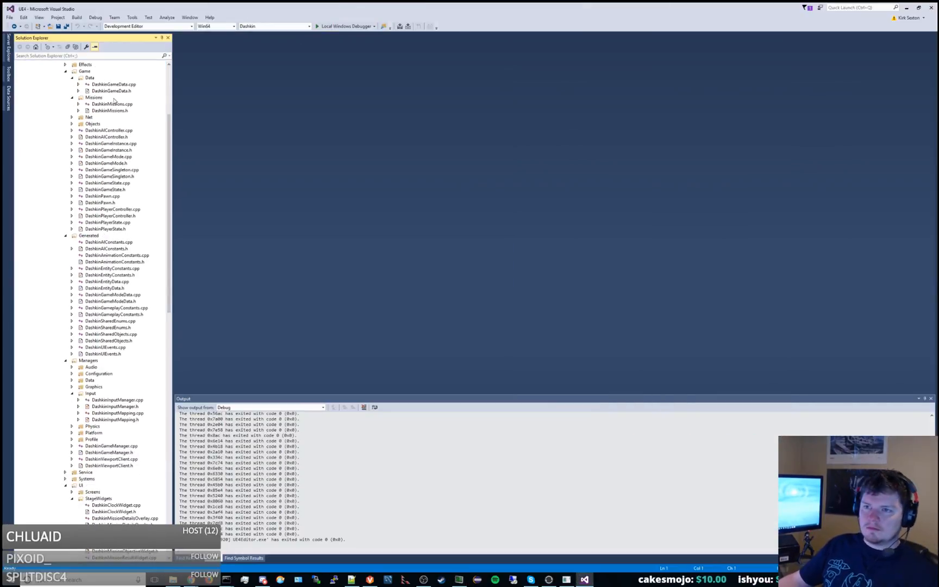
scroll(113, 98, up, 6)
right_click(60, 86)
click(72, 90)
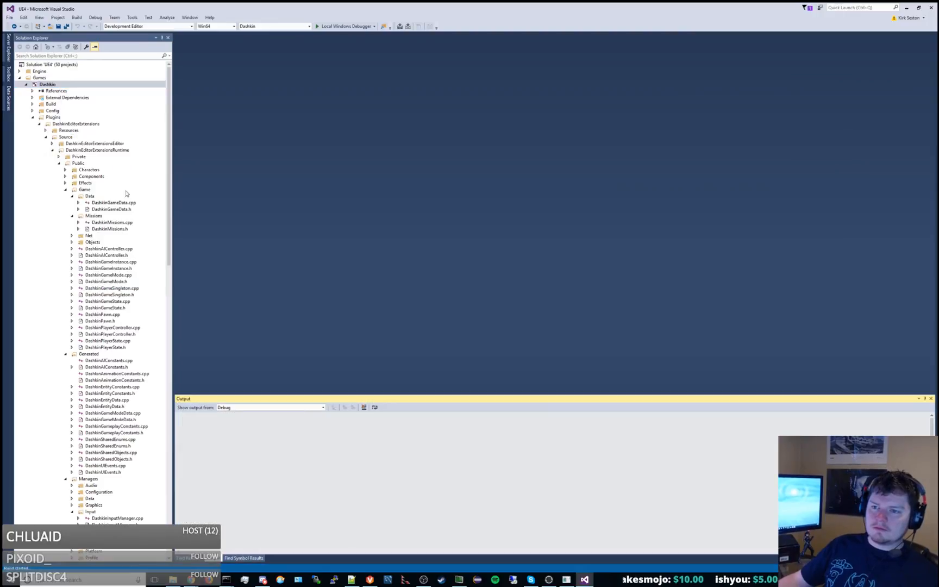
Open DashkinGameData.h and DashkinGameData.cpp side by side in separate editor groups.
double_click(128, 208)
double_click(124, 203)
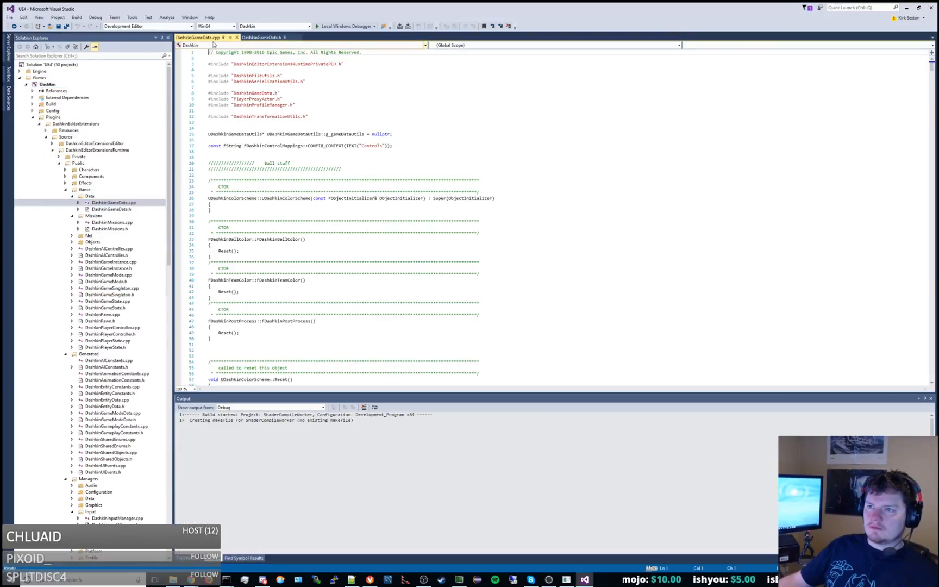
drag(212, 37, 577, 189)
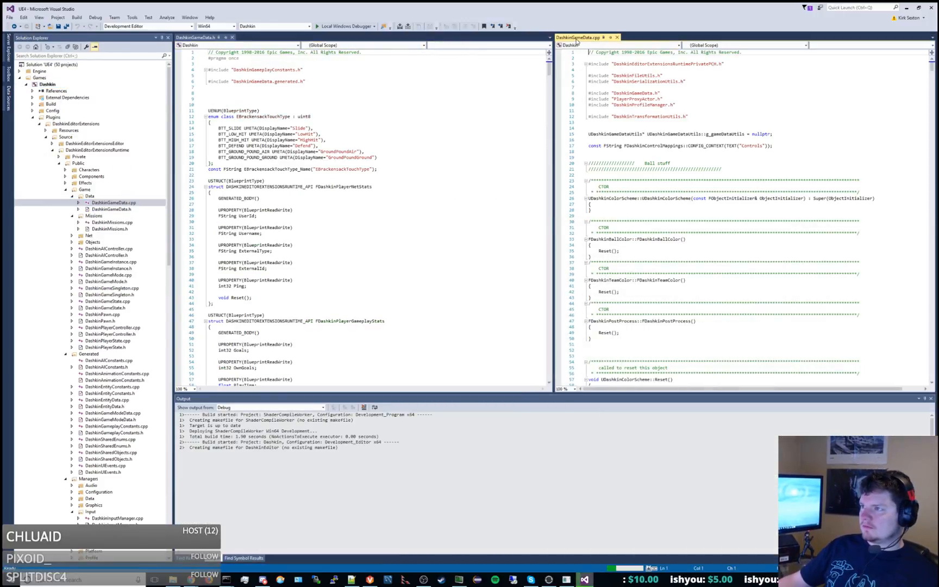
Unlock DashkinGameData.cpp and DashkinGameData.h for editing from their containing folder, then close that folder window.
right_click(577, 39)
key(Escape)
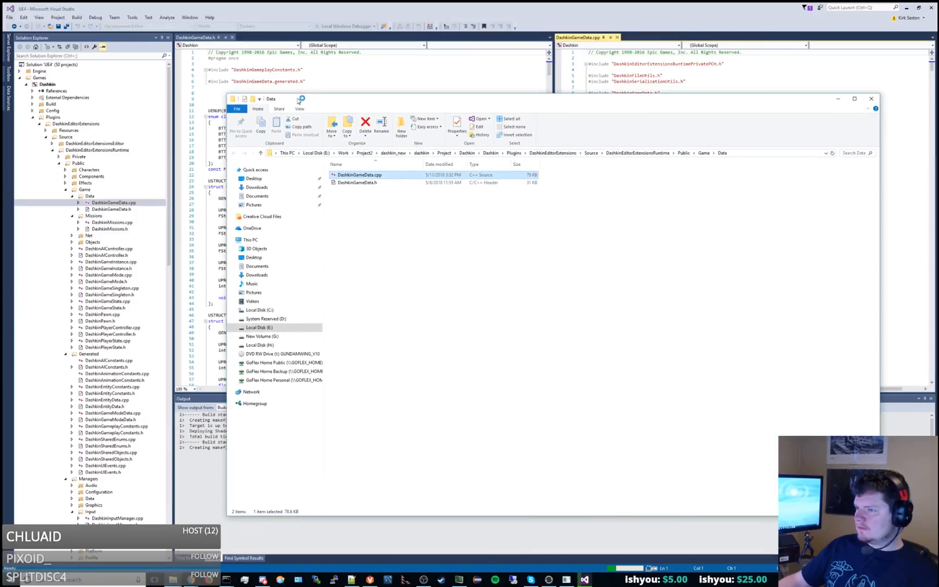
drag(409, 237, 328, 163)
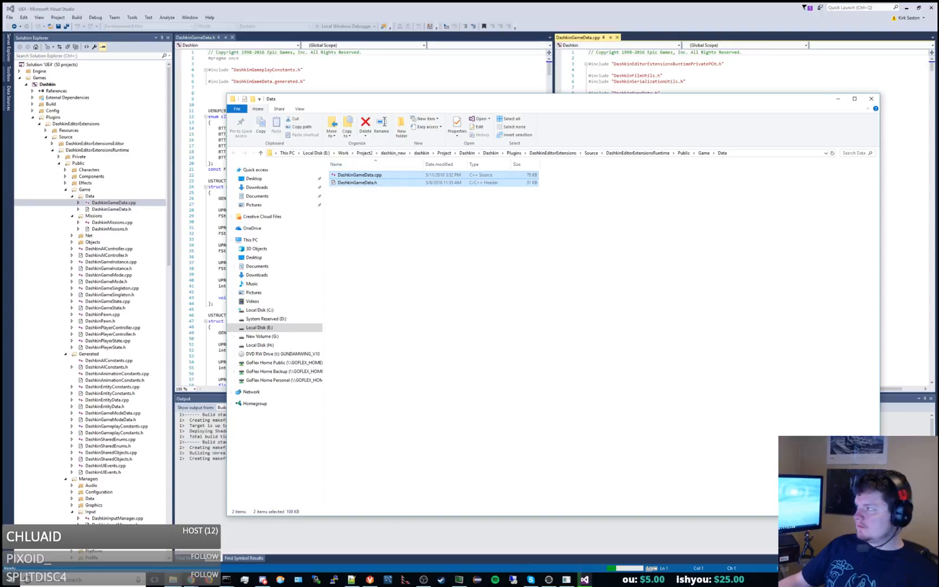
click(872, 98)
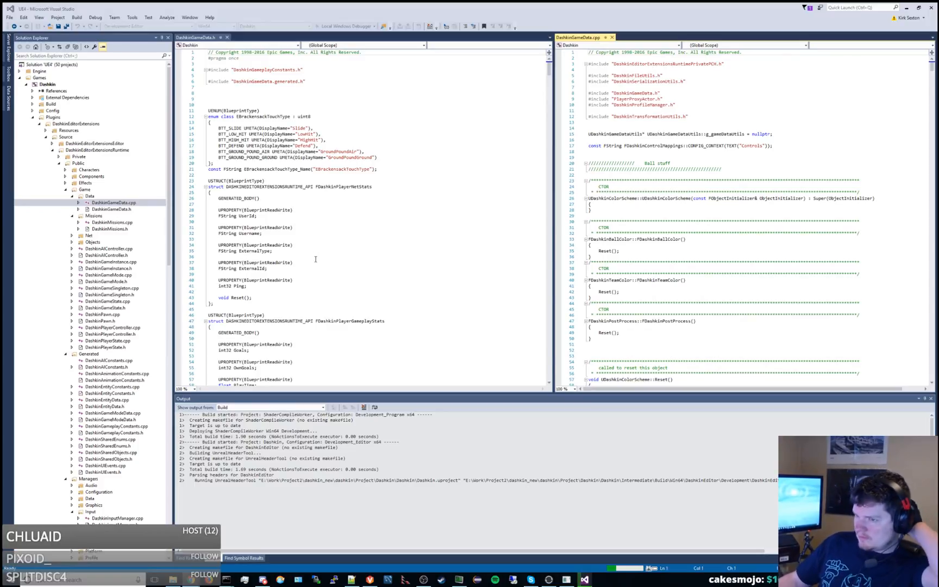
Widen the DashkinGameData.cpp editor pane by narrowing the one showing DashkinGameData.h.
scroll(322, 241, down, 4)
scroll(323, 241, down, 10)
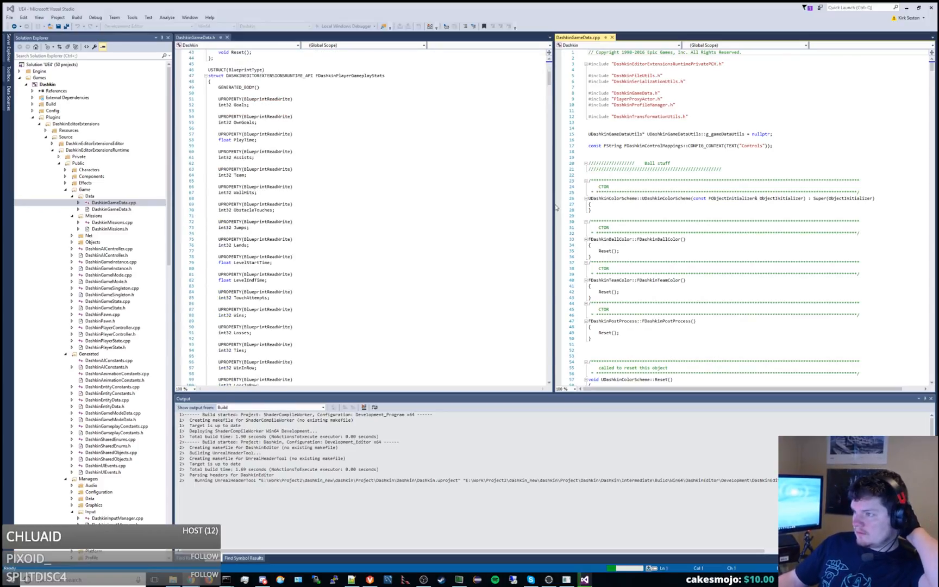
drag(553, 207, 413, 192)
Below the ColorScheme assignment in FillFromGameStage, add "newStage.CameraType = UBS_CameraTypeStatics::GetEnumForString(stage->get_CameraType());".
scroll(664, 223, down, 20)
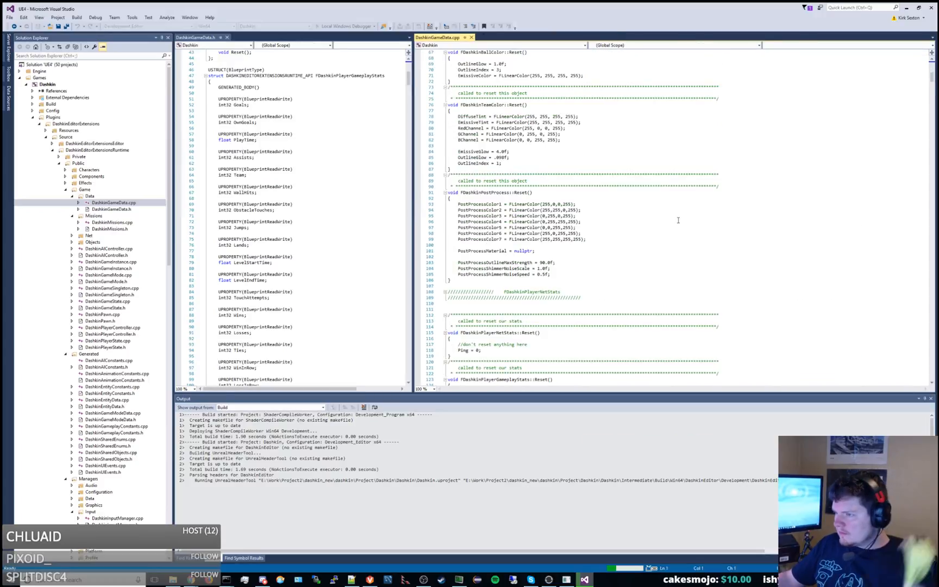
scroll(661, 224, down, 20)
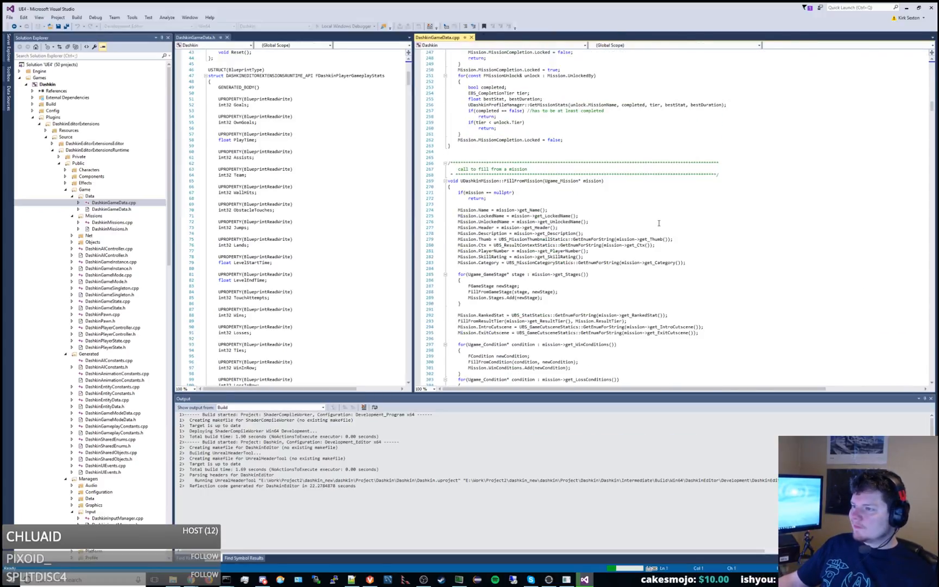
scroll(658, 223, down, 20)
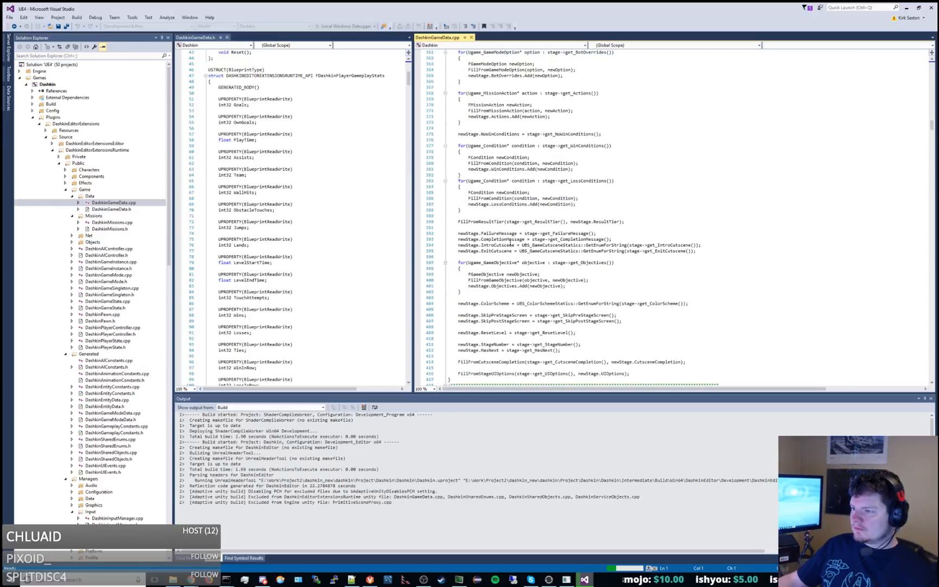
scroll(526, 240, down, 2)
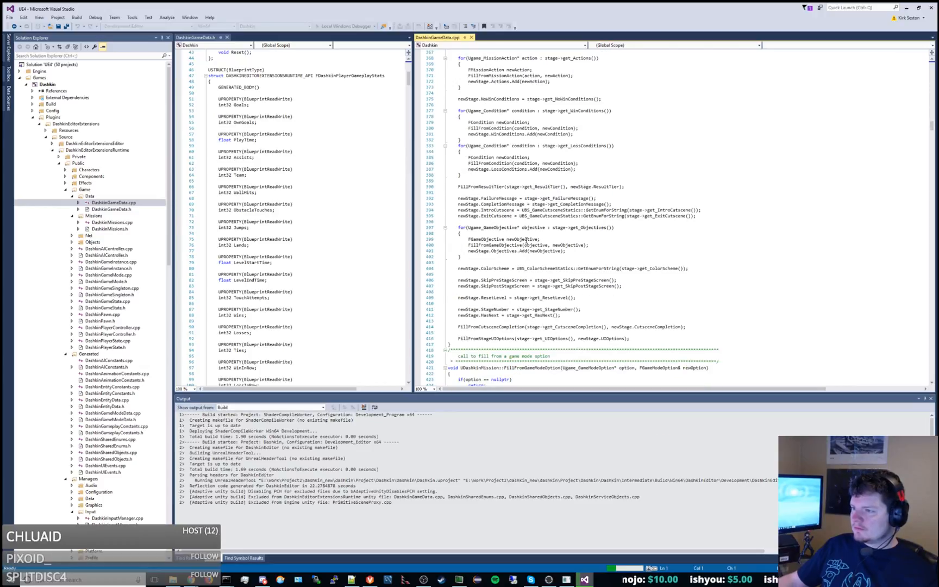
click(706, 269)
key(Return)
text(newSta)
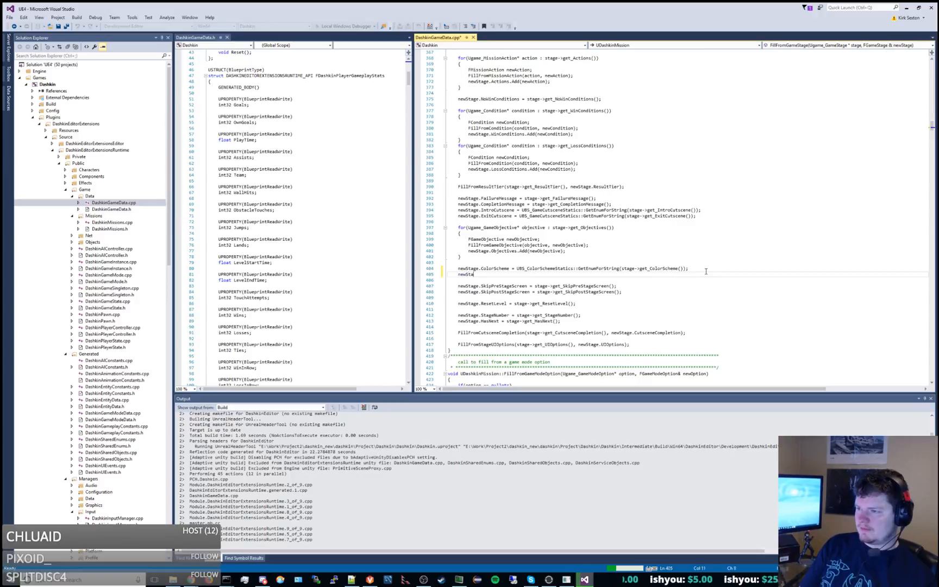
text(ge.CameraType = )
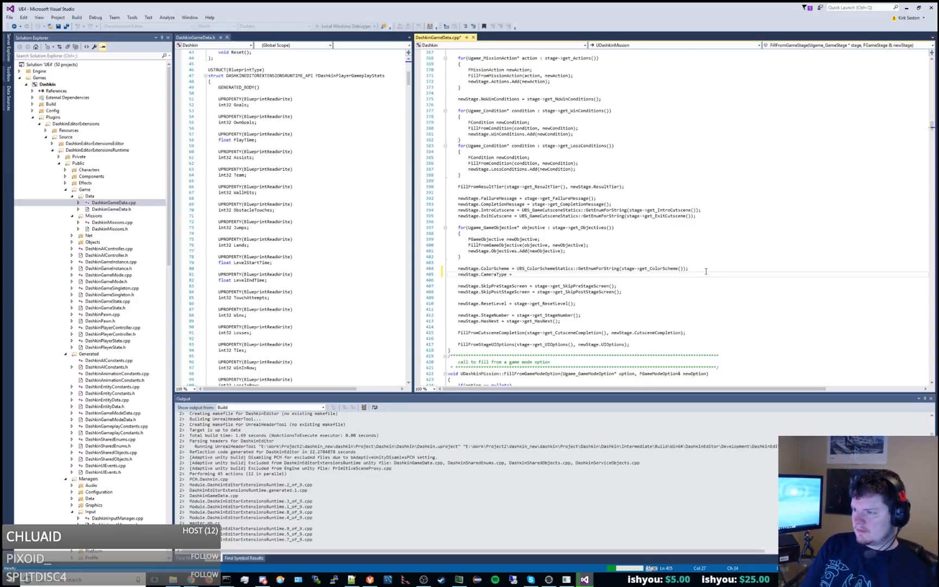
text(UBS_Ca)
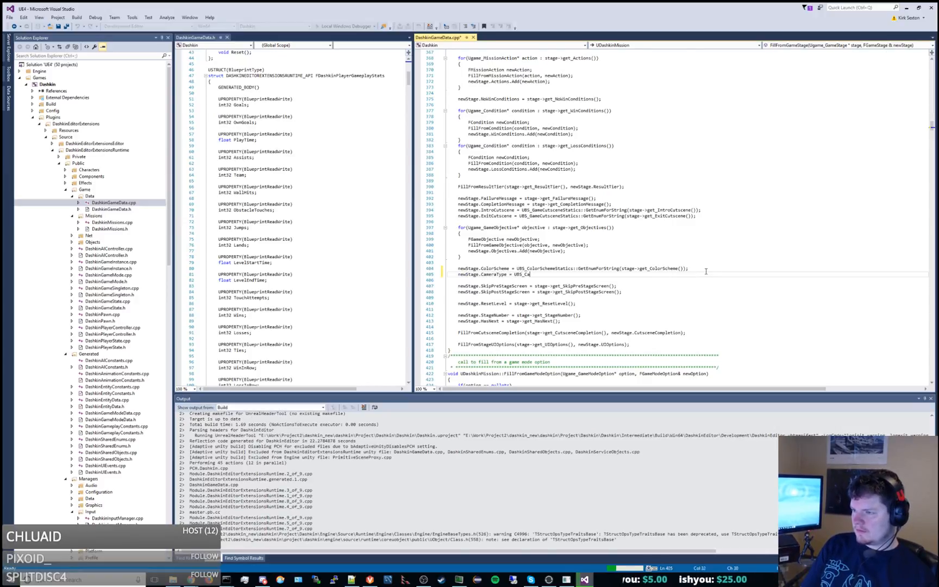
text(meraTypeStati)
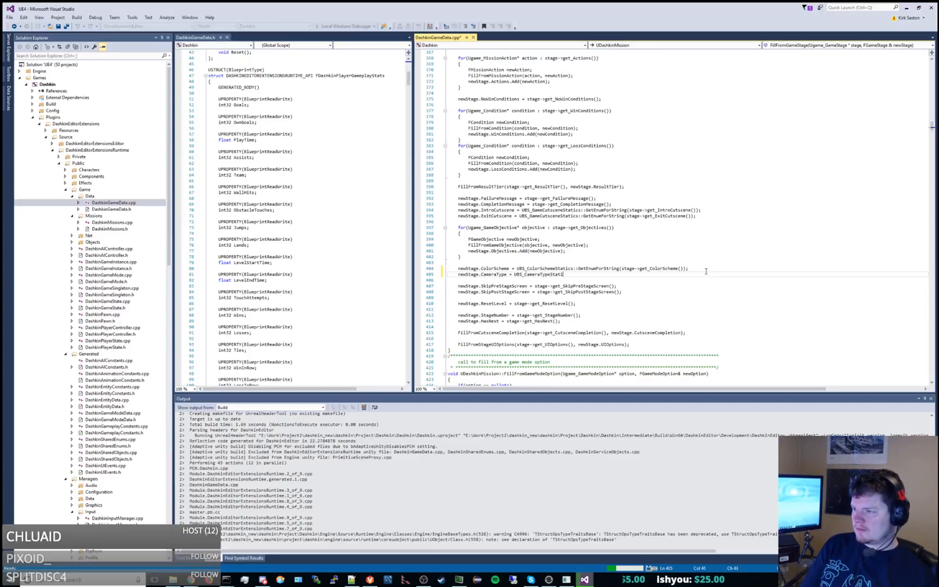
text(cs::GetEnumFo)
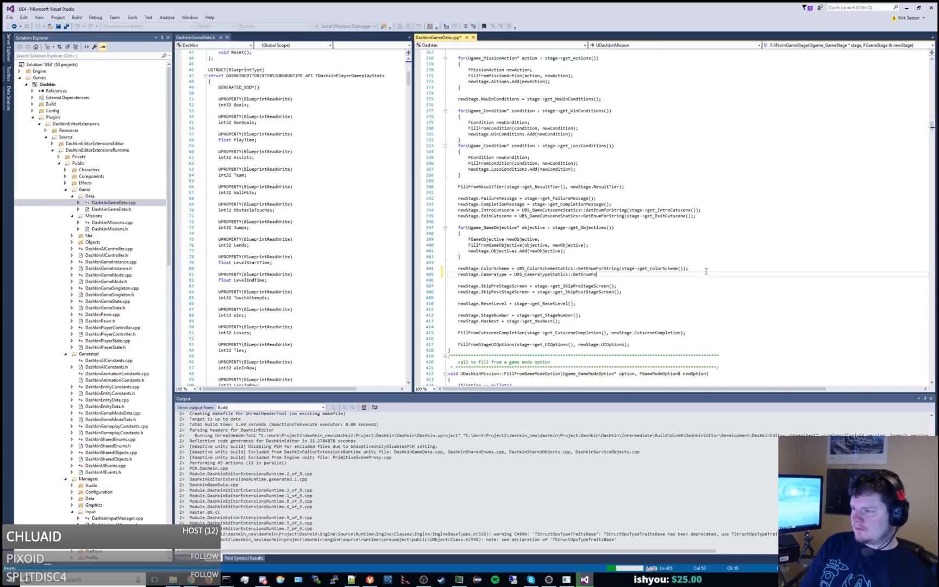
text(rString(stage->ge)
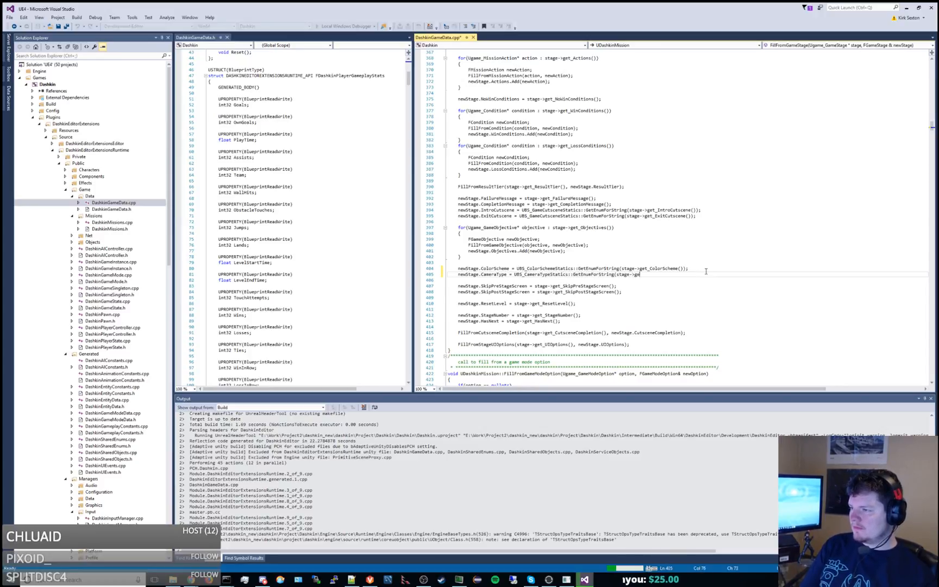
text(t_Camer)
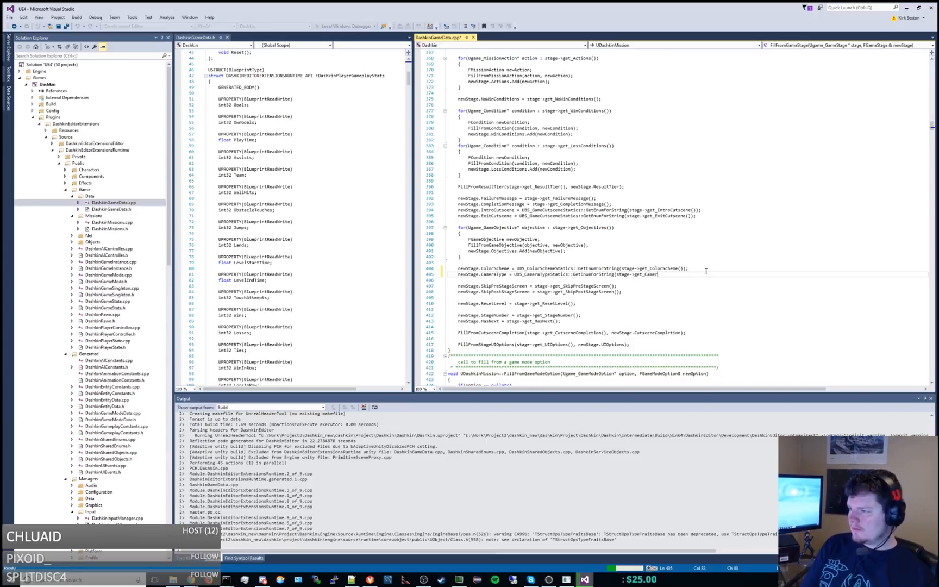
text(aType());)
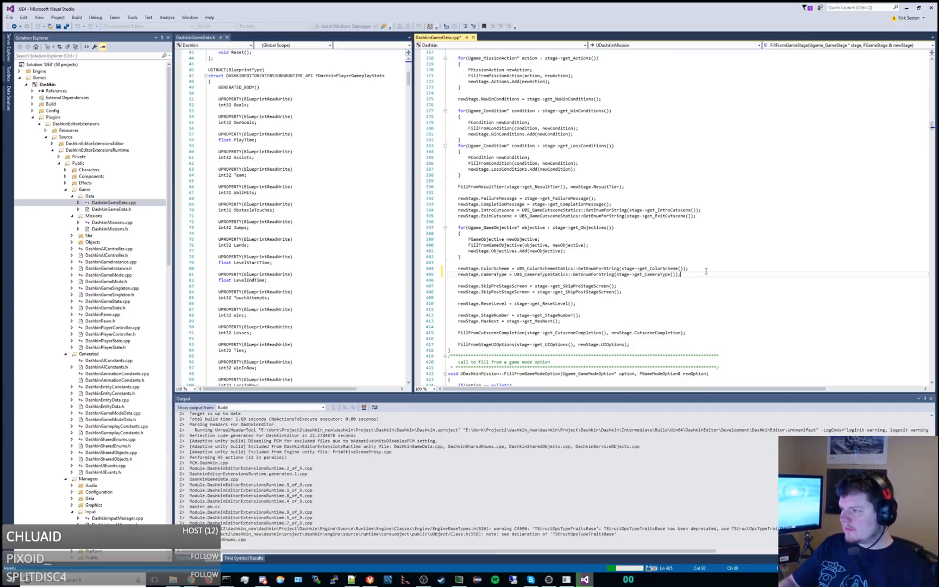
In ConvertToGameStage, add "newStage->set_CameraType(UBS_CameraTypeStatics::GetStringForEnum(stage.CameraType));" below the set_ColorScheme call and save DashkinGameData.cpp.
key(ctrl+s)
click(415, 282)
scroll(636, 276, down, 20)
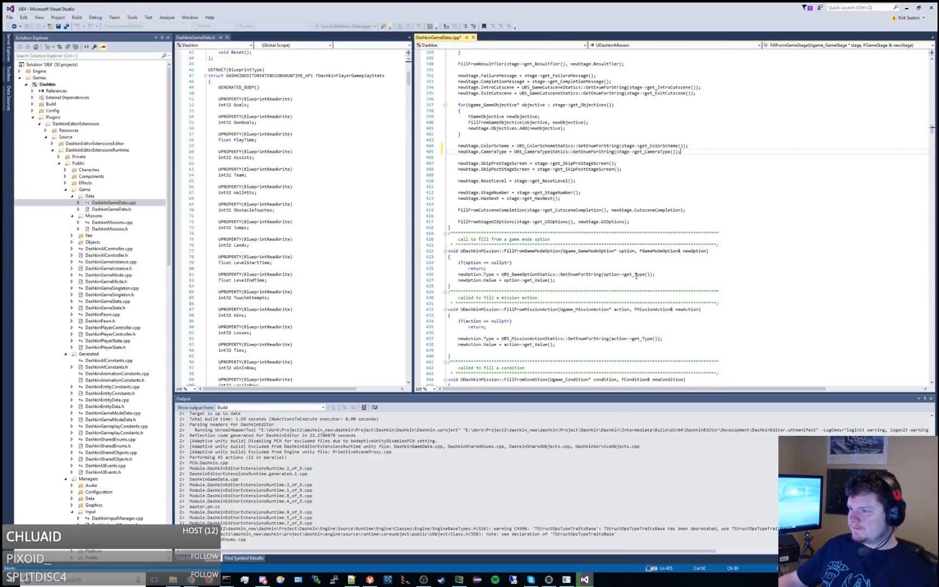
scroll(636, 276, down, 20)
scroll(636, 275, down, 20)
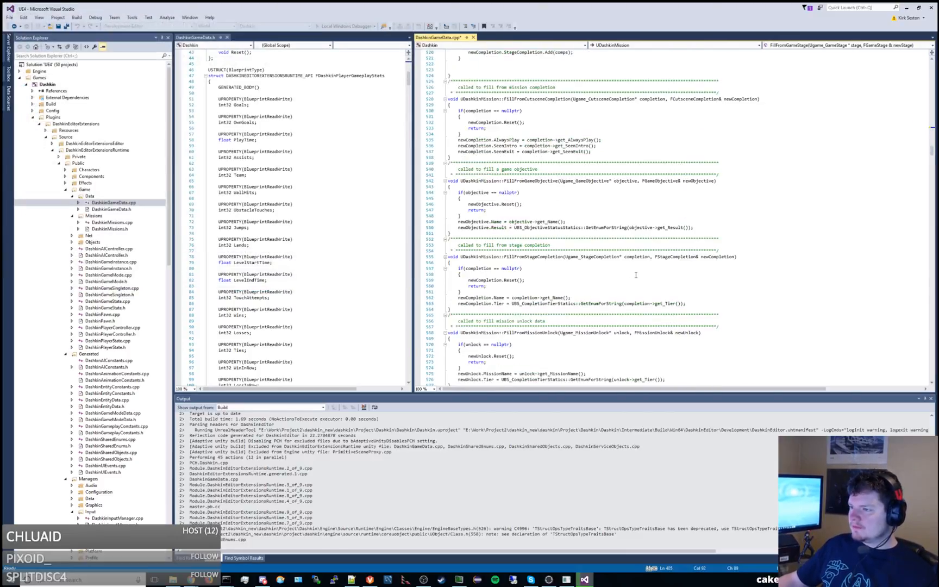
scroll(636, 275, down, 20)
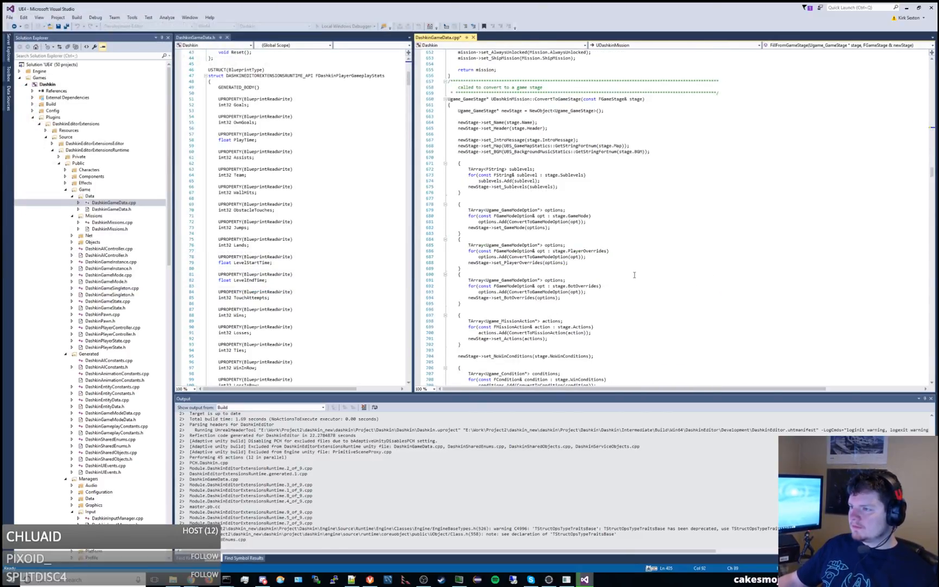
scroll(635, 275, down, 3)
scroll(629, 252, down, 2)
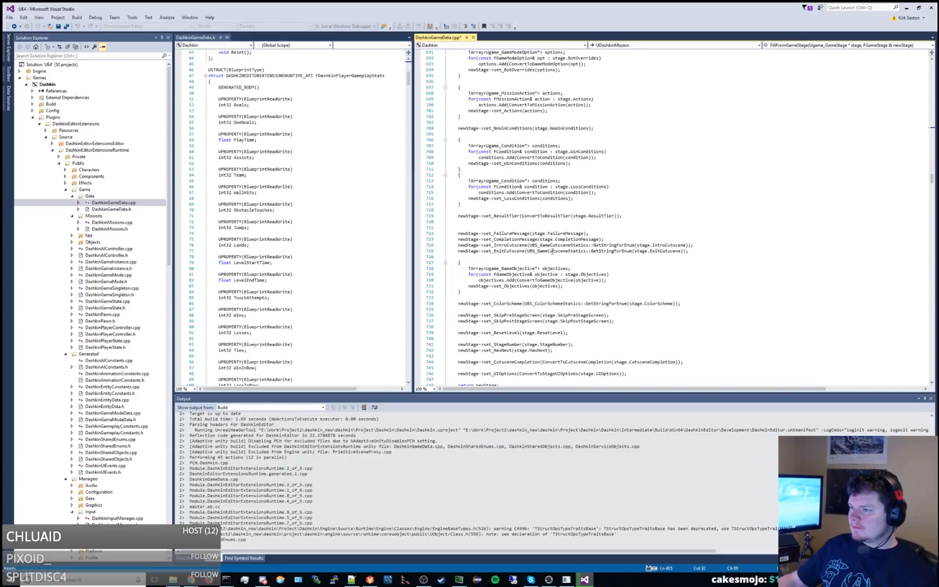
scroll(522, 242, down, 4)
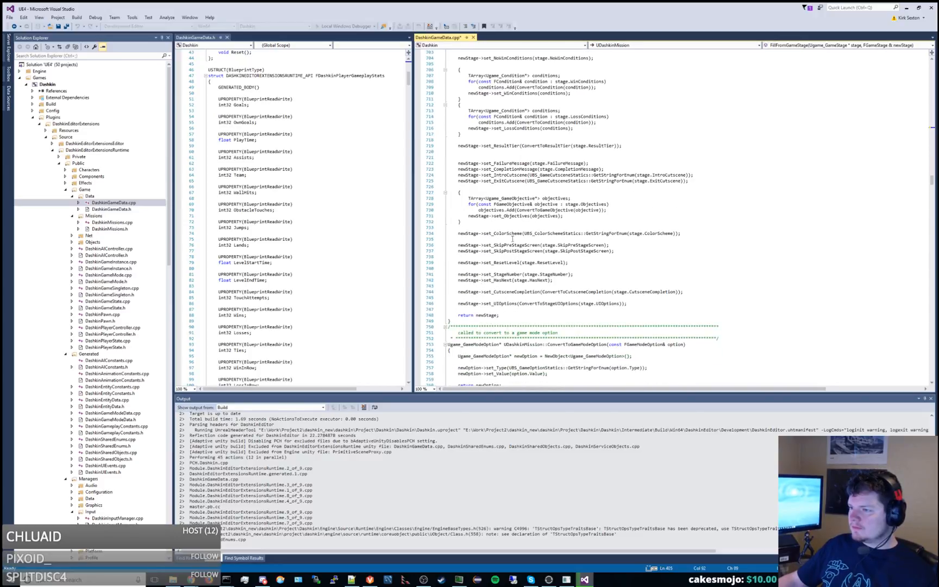
click(704, 233)
key(Return)
text(newStage)
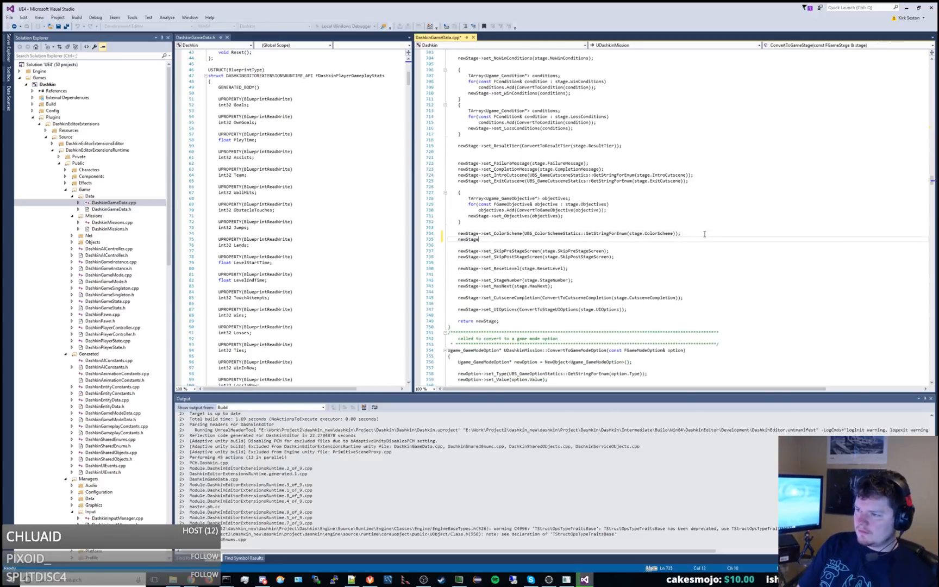
text(->set_Ca)
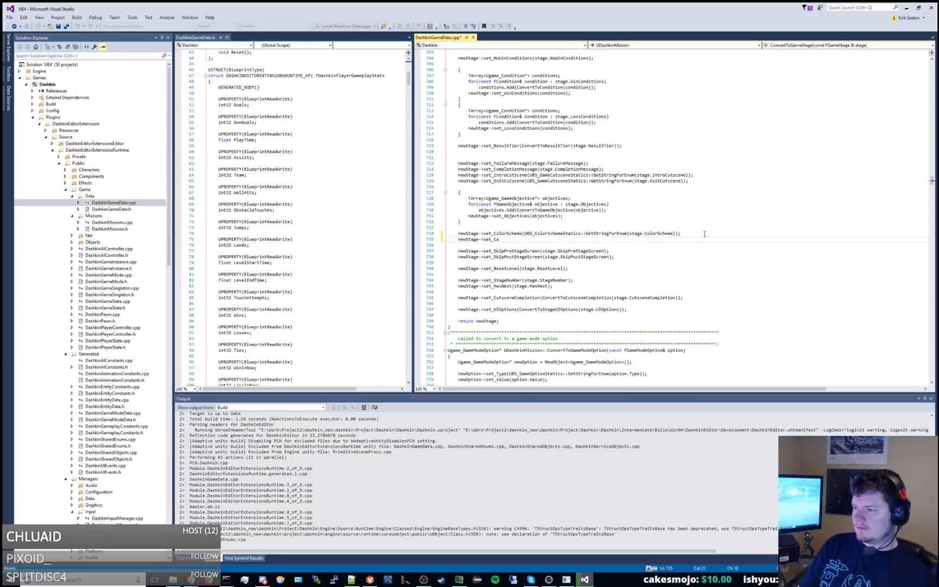
text(meraType(UBS_)
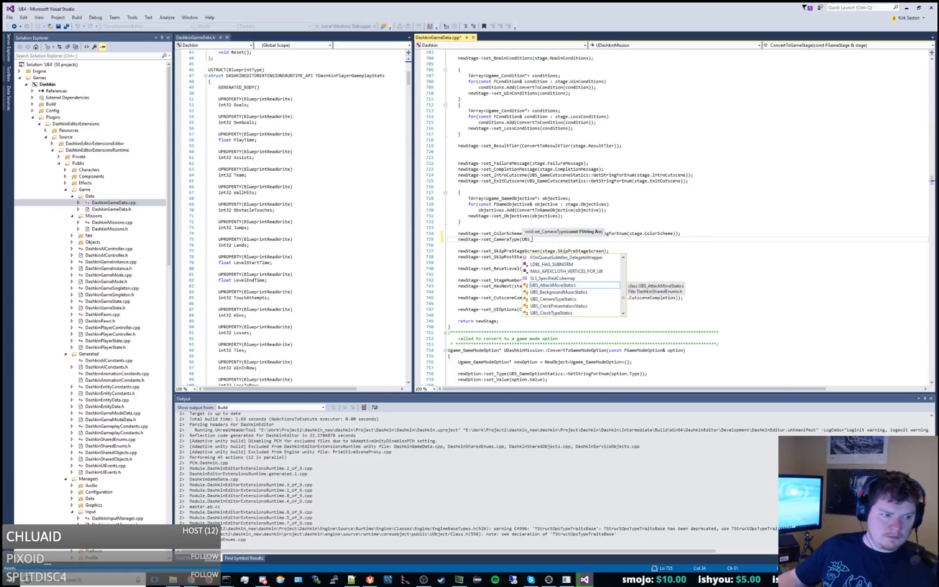
key(Escape)
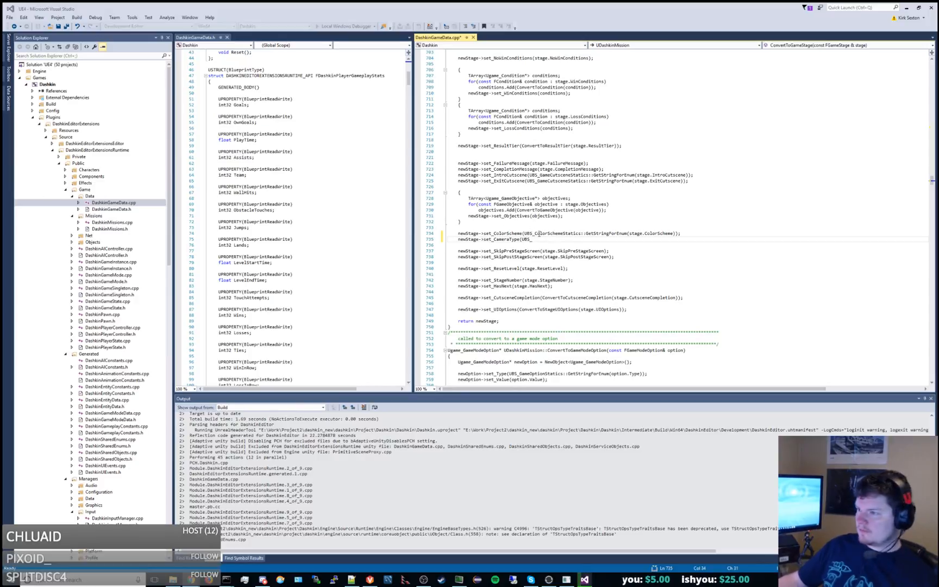
text(CameraTypeStatic)
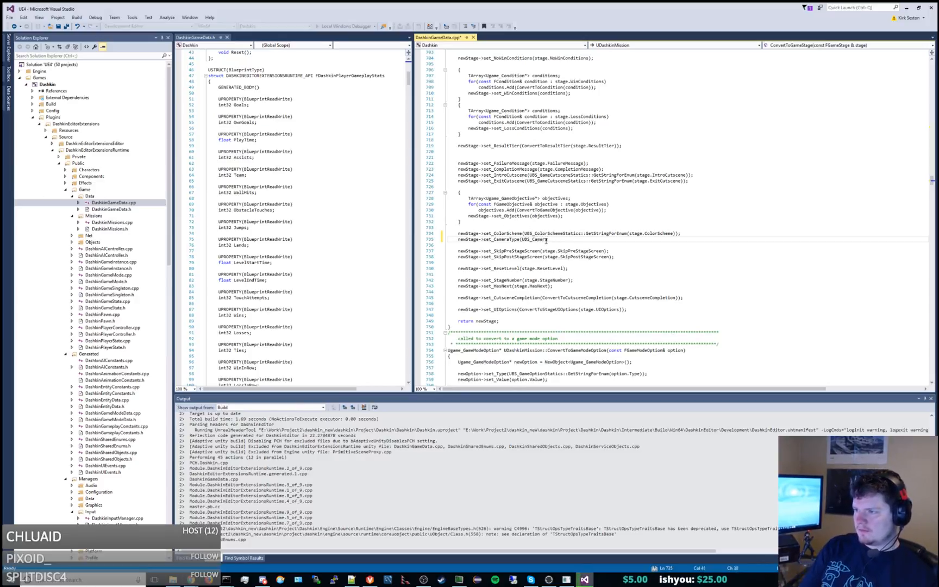
text(s::)
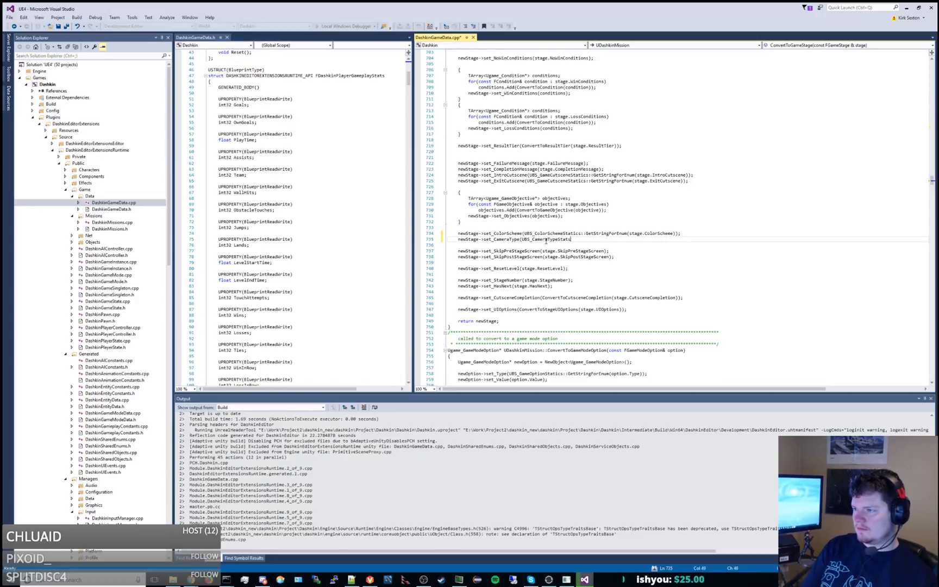
text(GetStringFo)
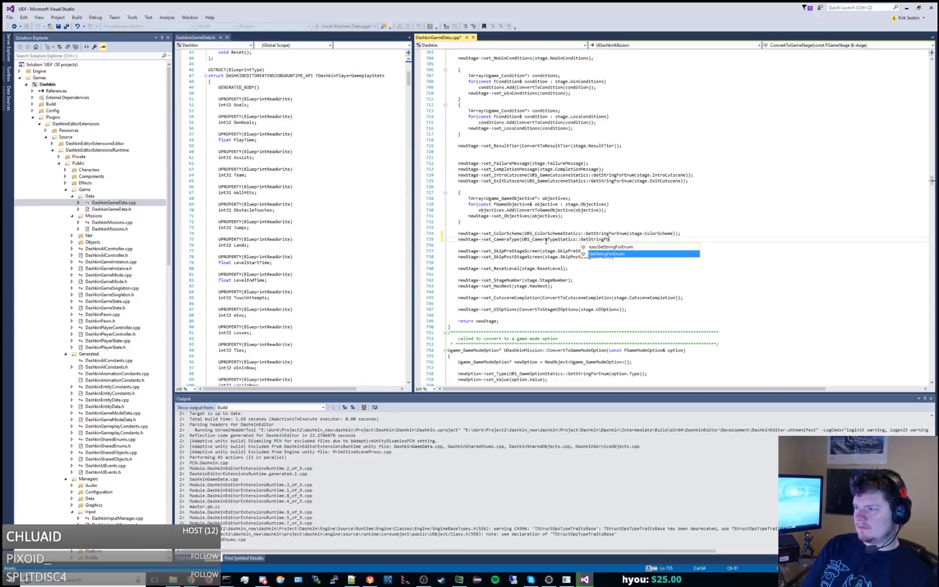
text(rEnum()
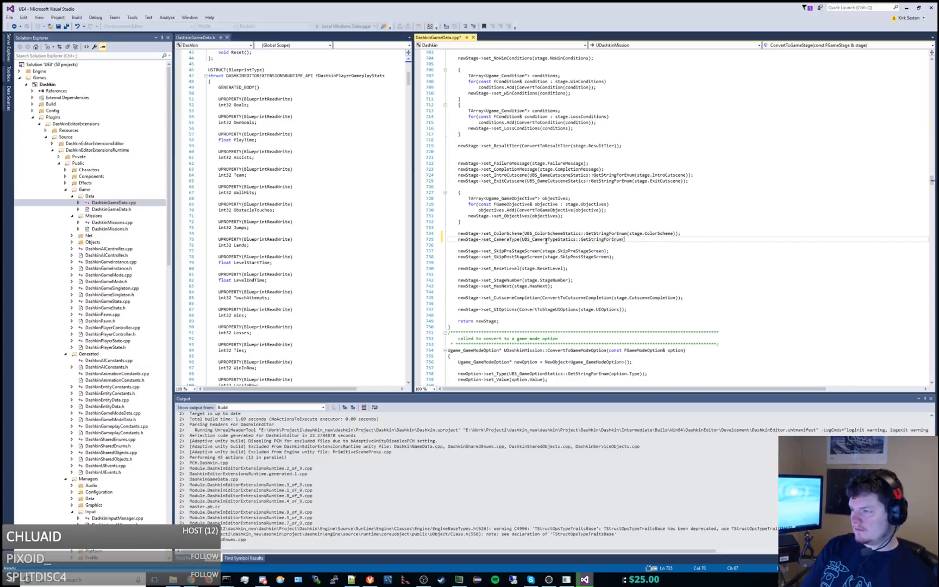
text((stage.)
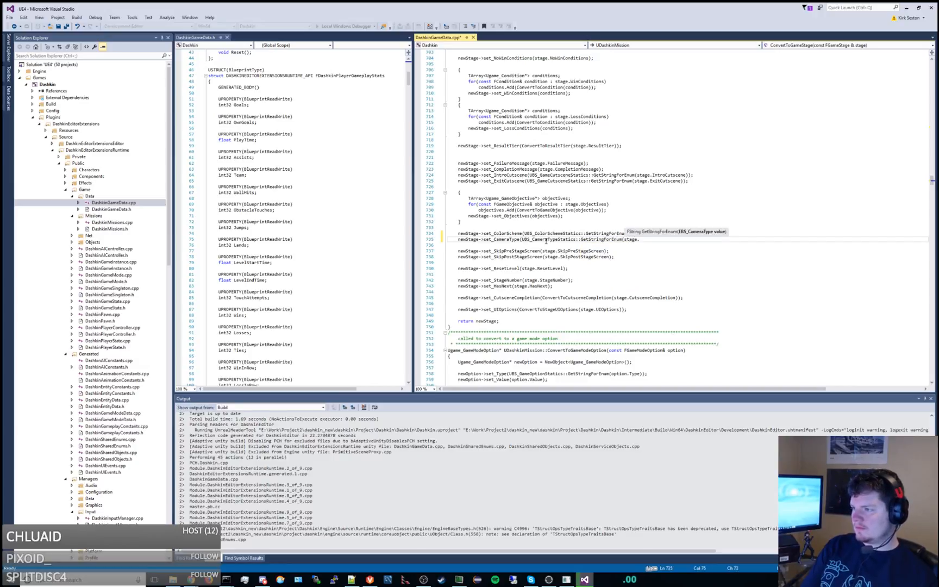
text(CameraType)))
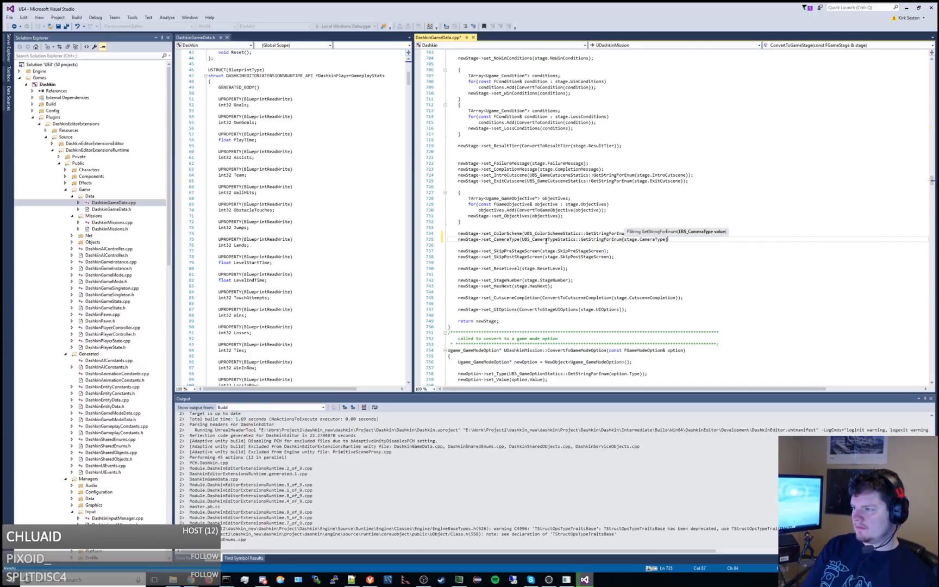
text(;)
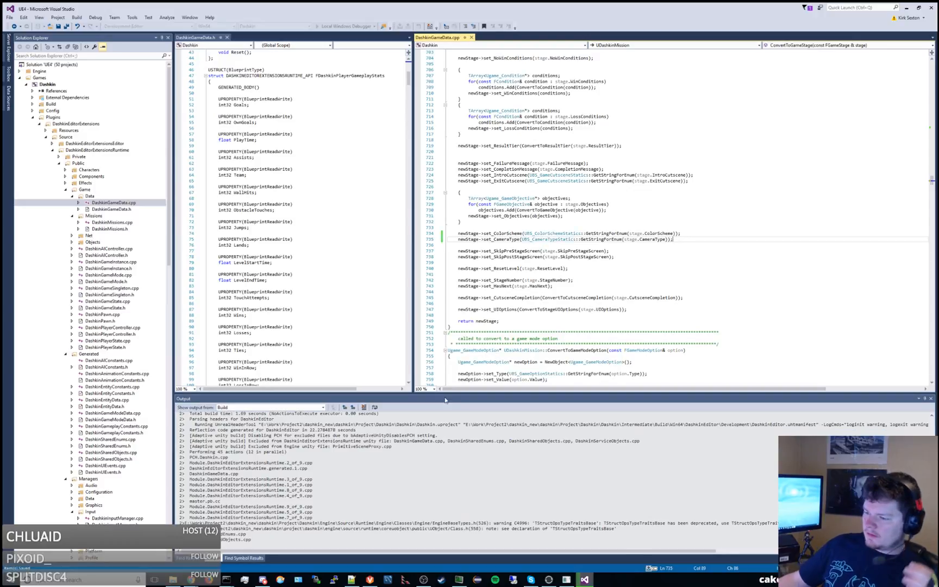
Make the build output area taller by shrinking the code editors above it, and make DashkinGameData.h the active file.
drag(463, 393, 469, 330)
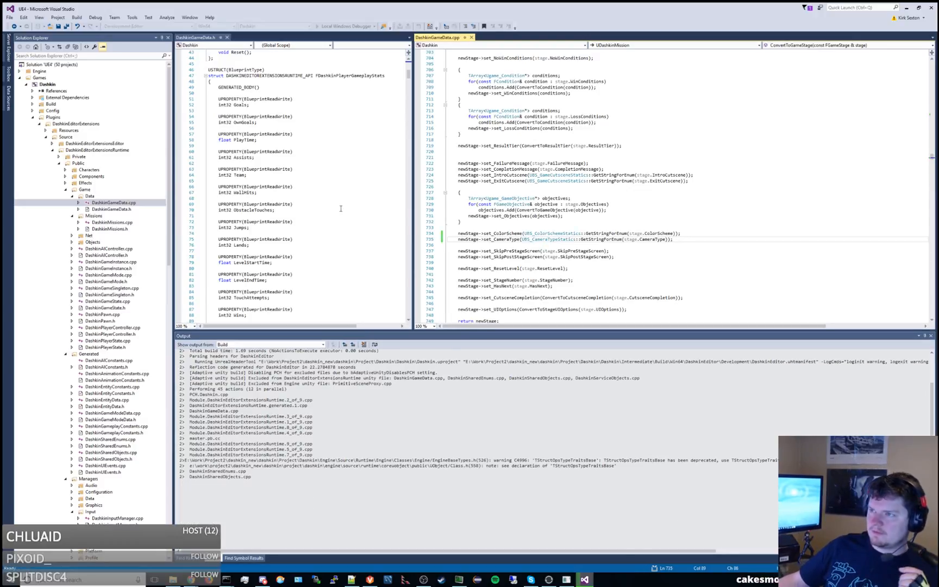
click(308, 191)
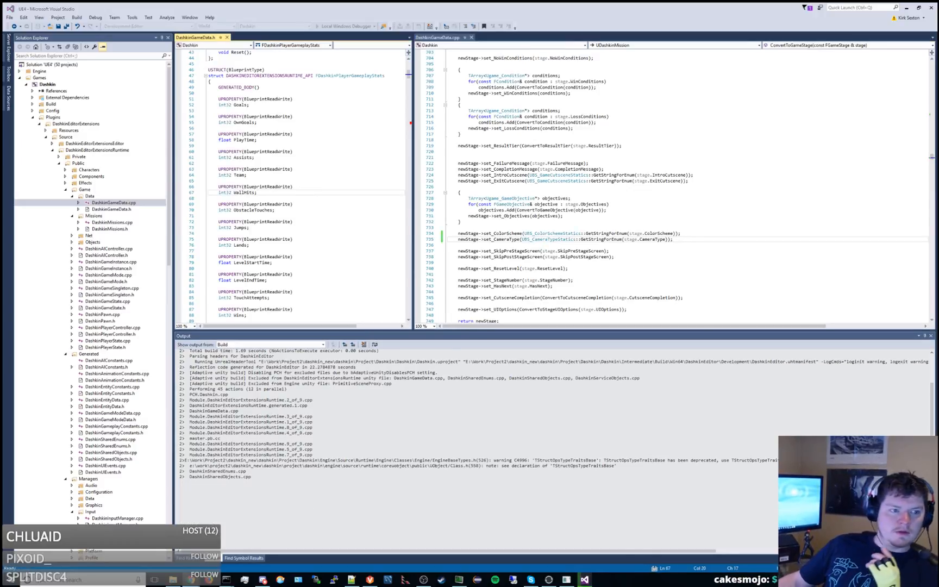
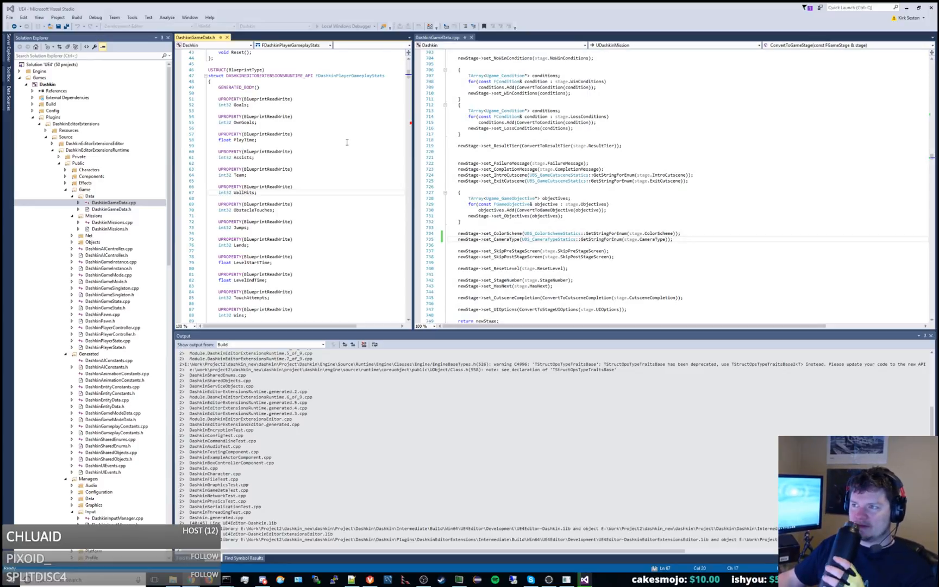
Launch the Dashkin project with the Local Windows Debugger to open it in Unreal Editor.
scroll(347, 143, down, 20)
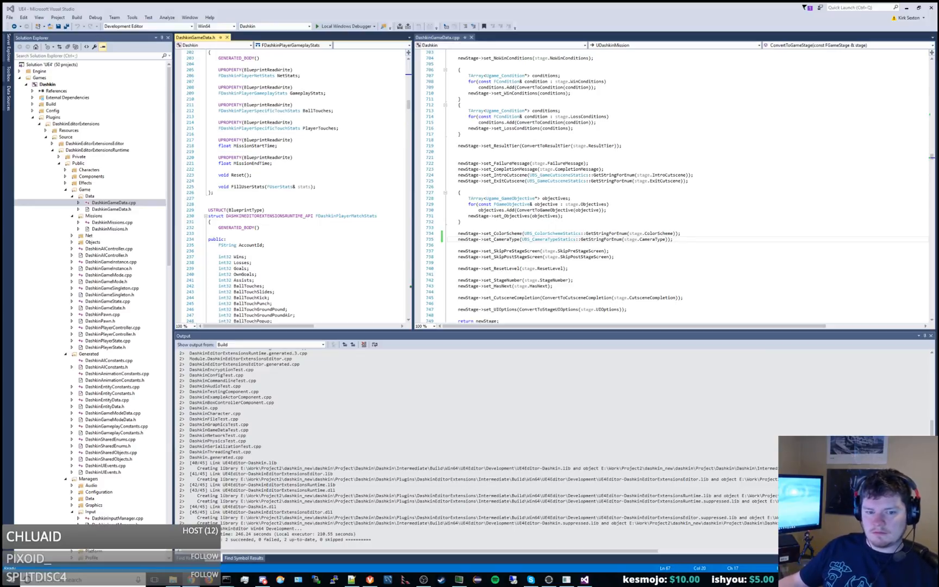
click(339, 26)
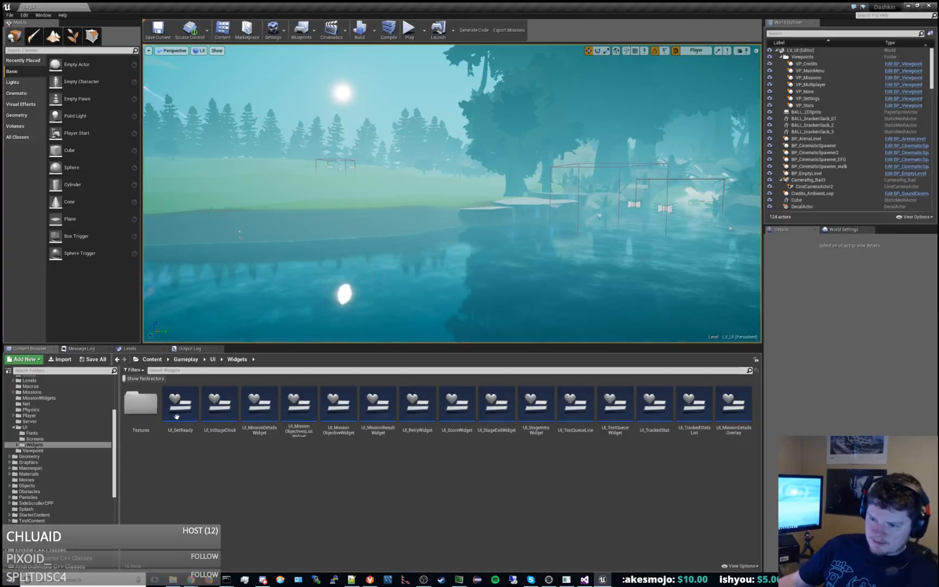
Create a Blueprint Function Library in the Gameplay/Camera content folder.
click(58, 433)
scroll(58, 433, up, 4)
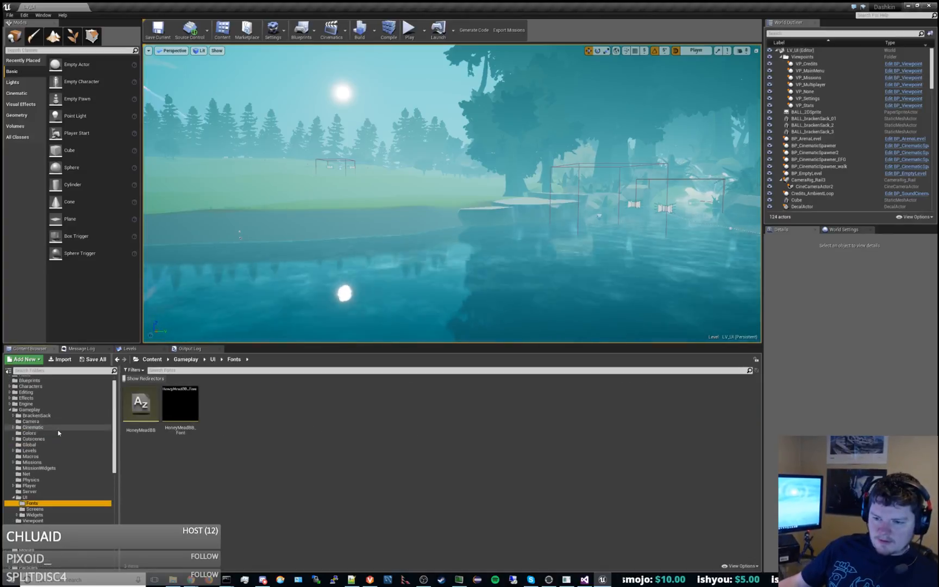
click(33, 421)
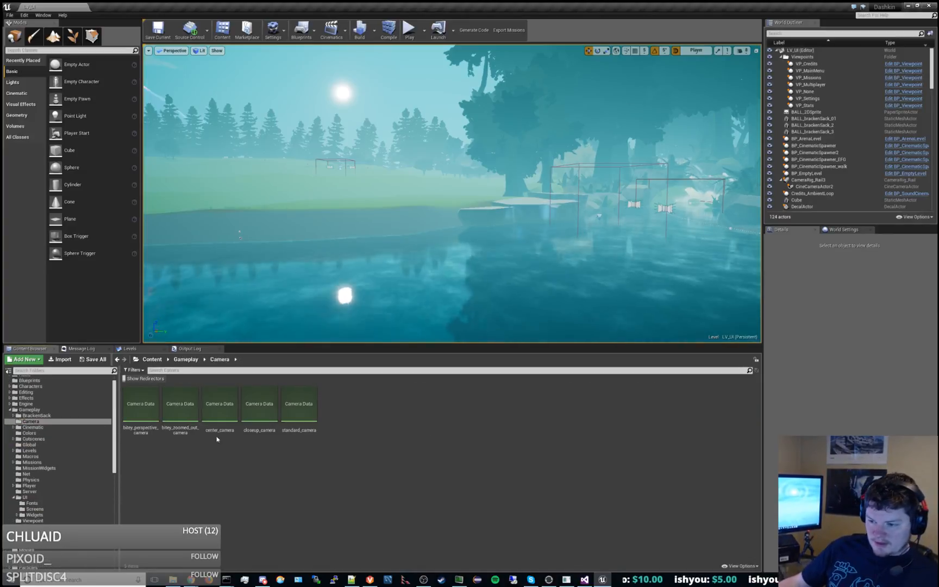
right_click(273, 487)
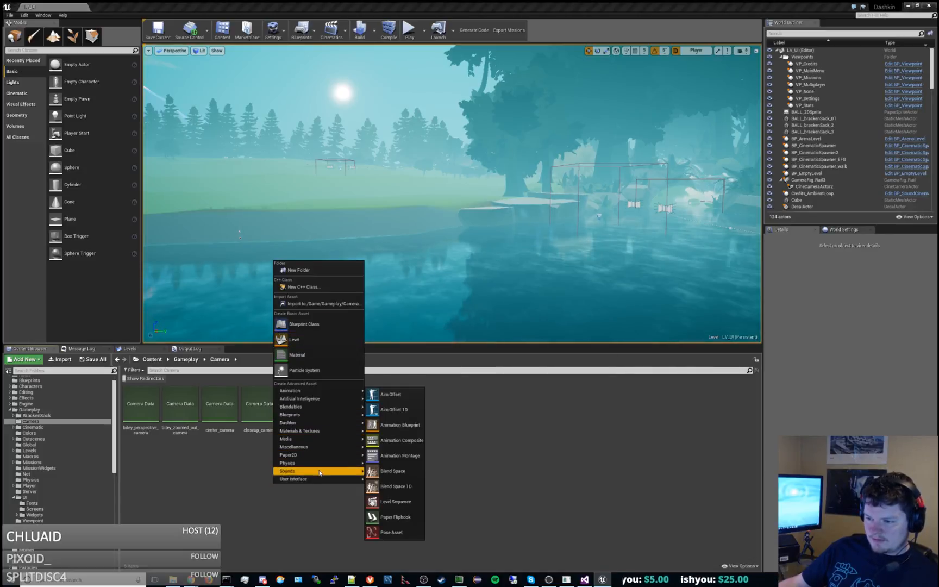
mouse_move(320, 479)
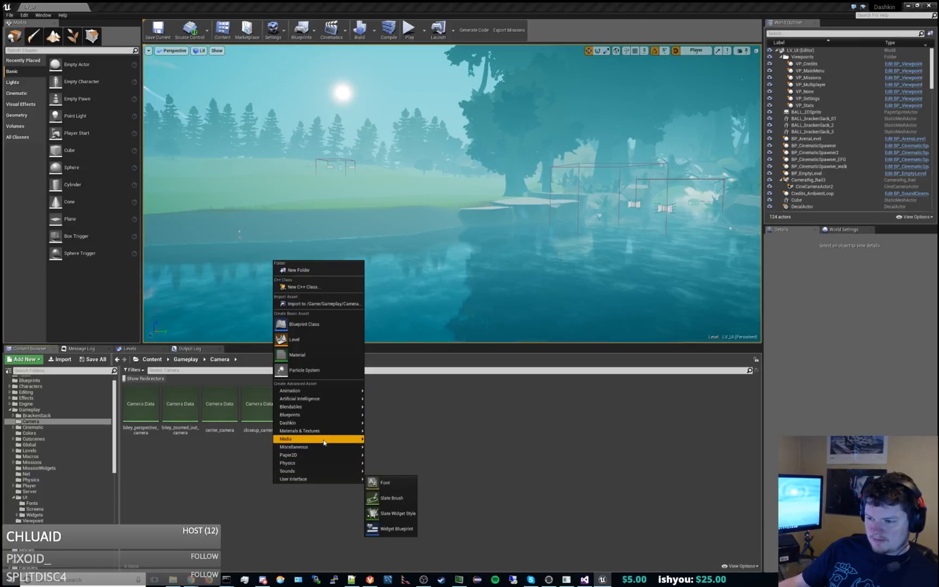
mouse_move(323, 448)
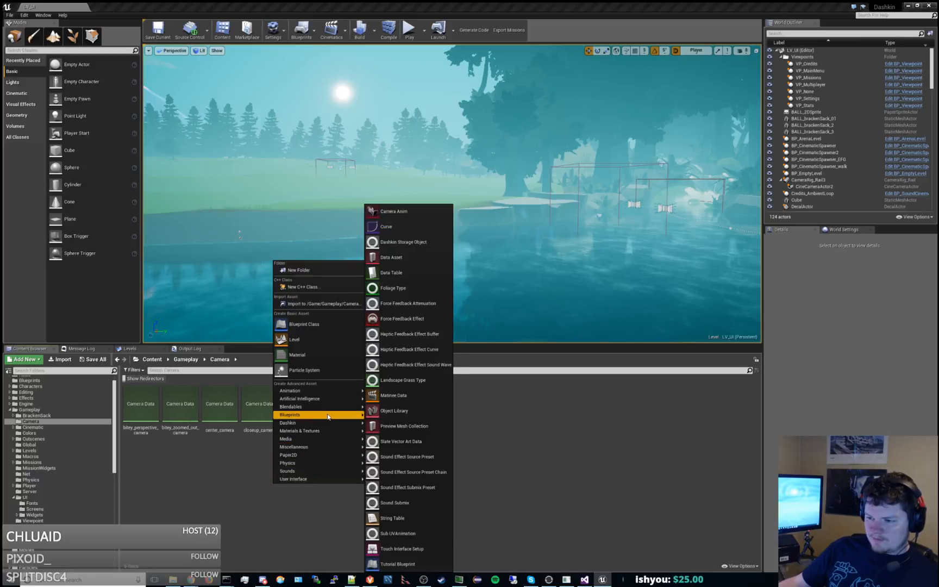
mouse_move(329, 416)
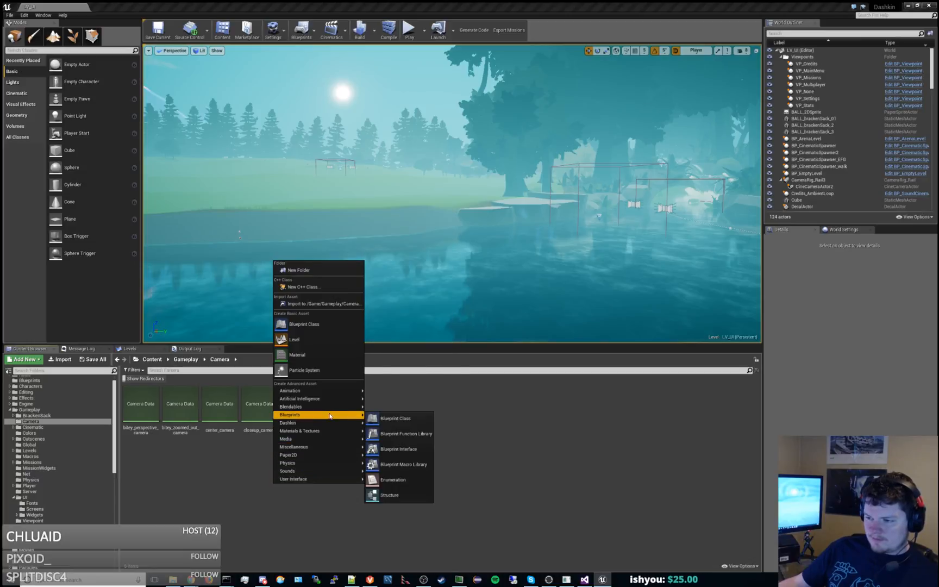
click(425, 433)
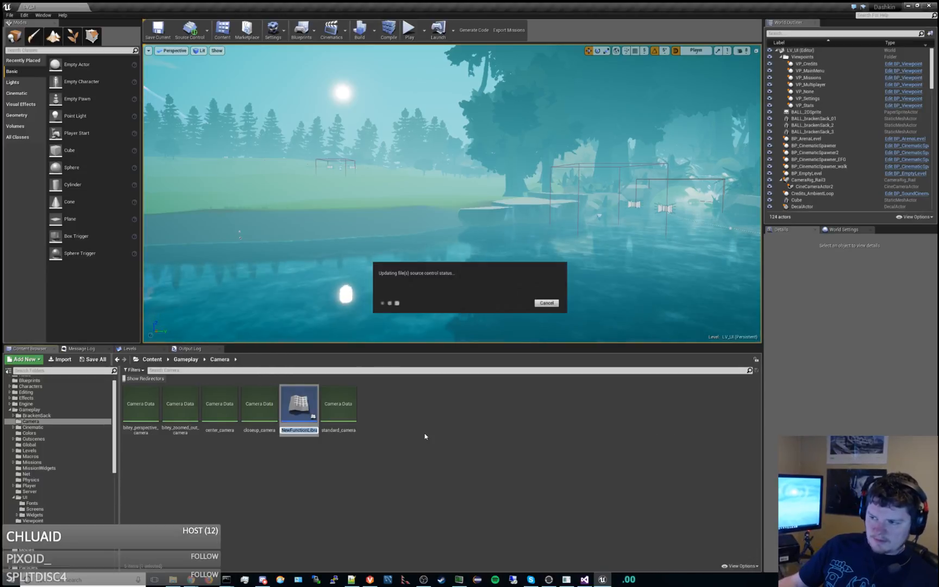
Check the library naming in the Colors folder and rename the new function library in the Camera folder to CAM_CameraLibrary.
click(45, 434)
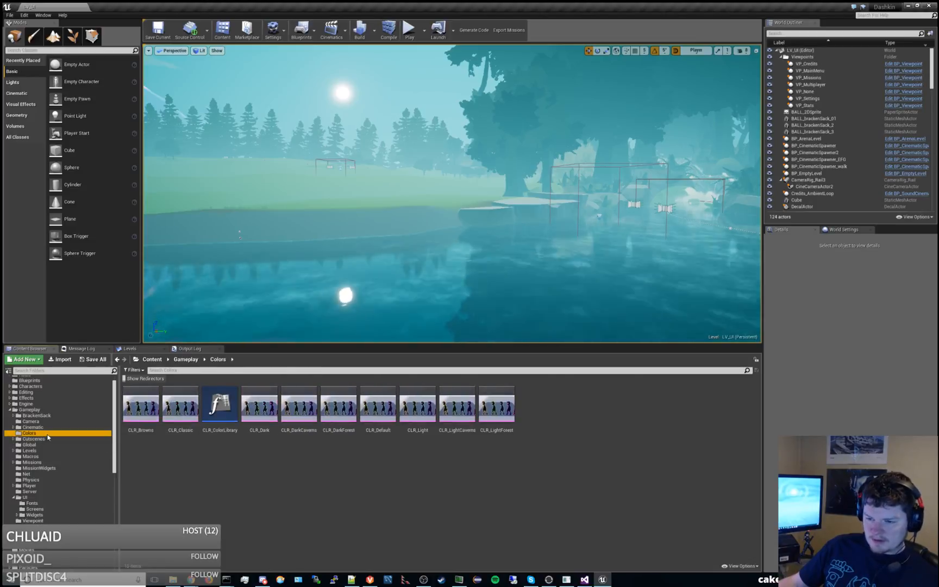
click(30, 421)
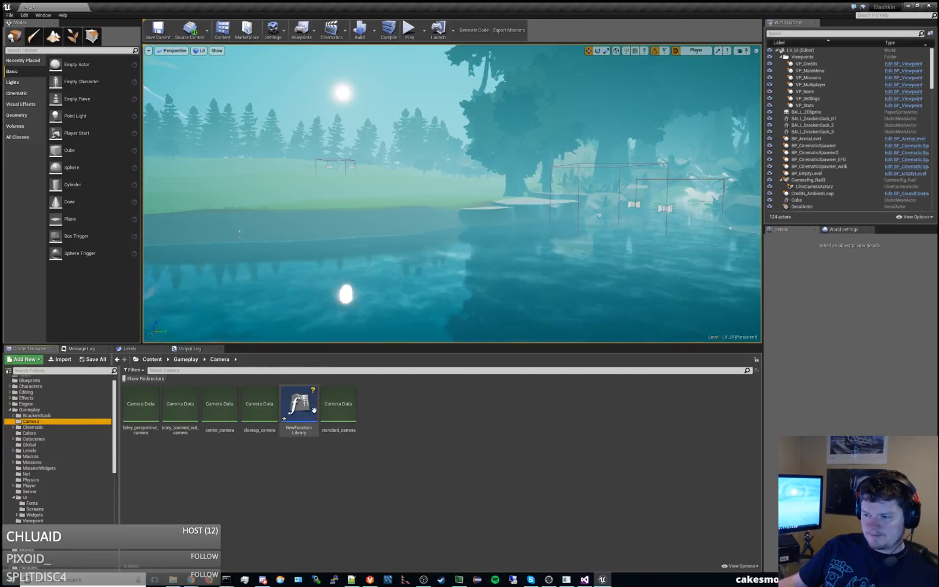
click(313, 409)
key(F2)
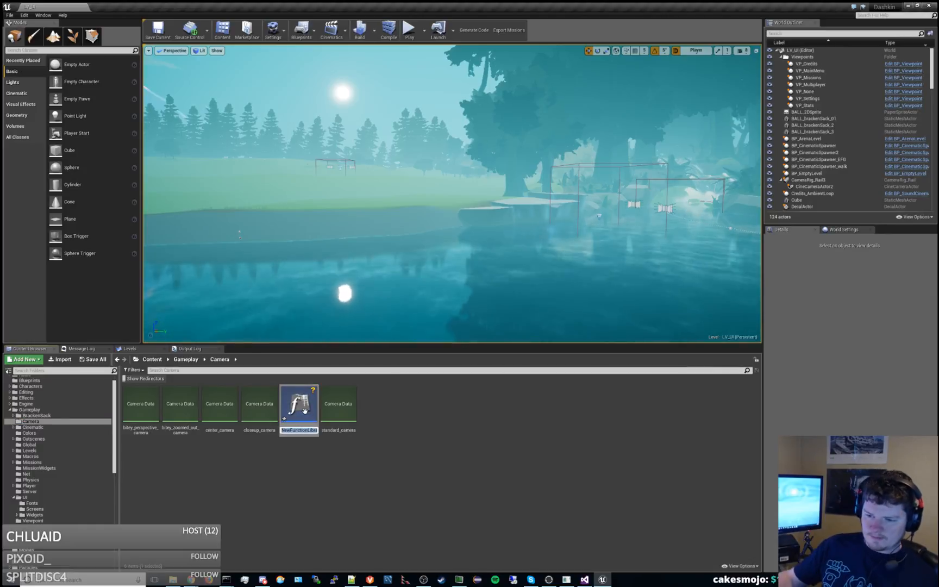
click(68, 433)
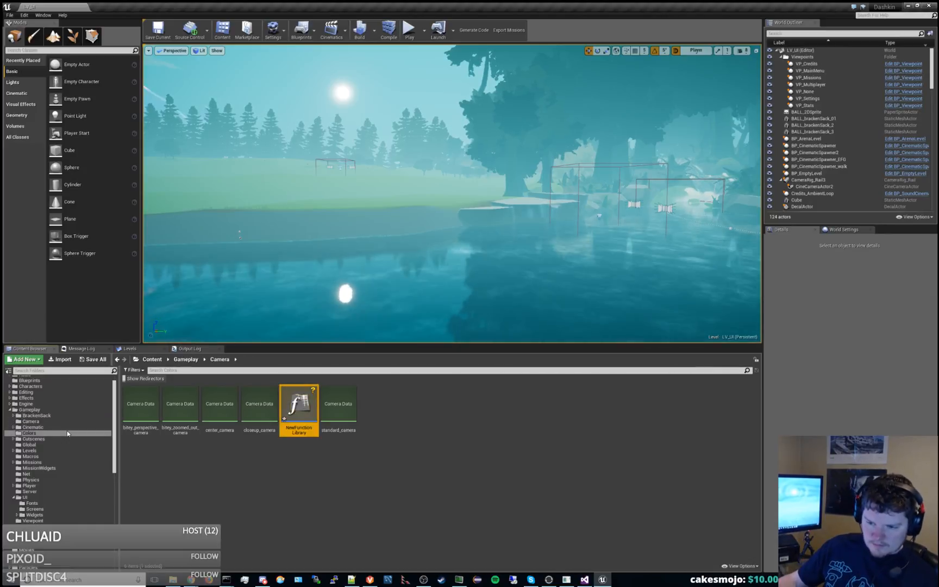
click(61, 422)
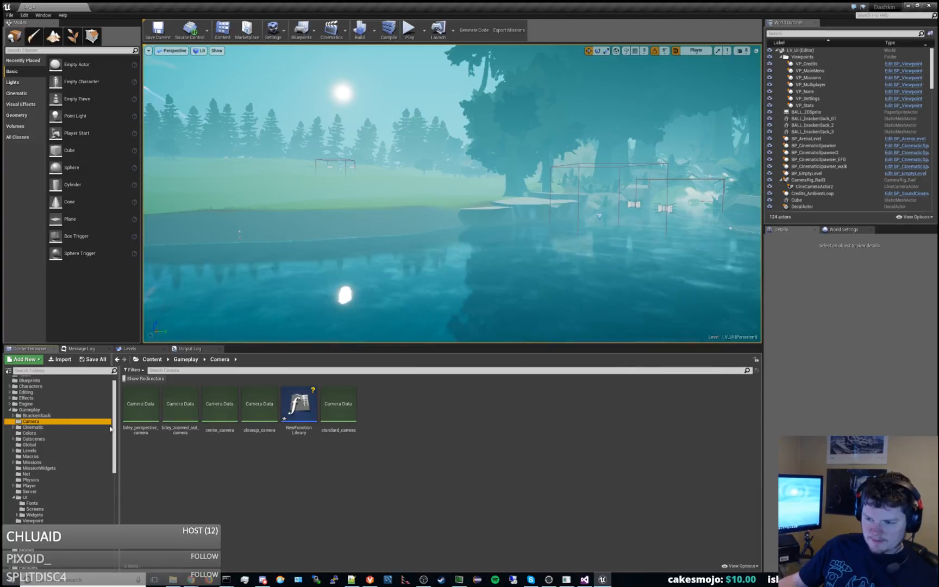
click(308, 415)
key(F2)
text(CAM_)
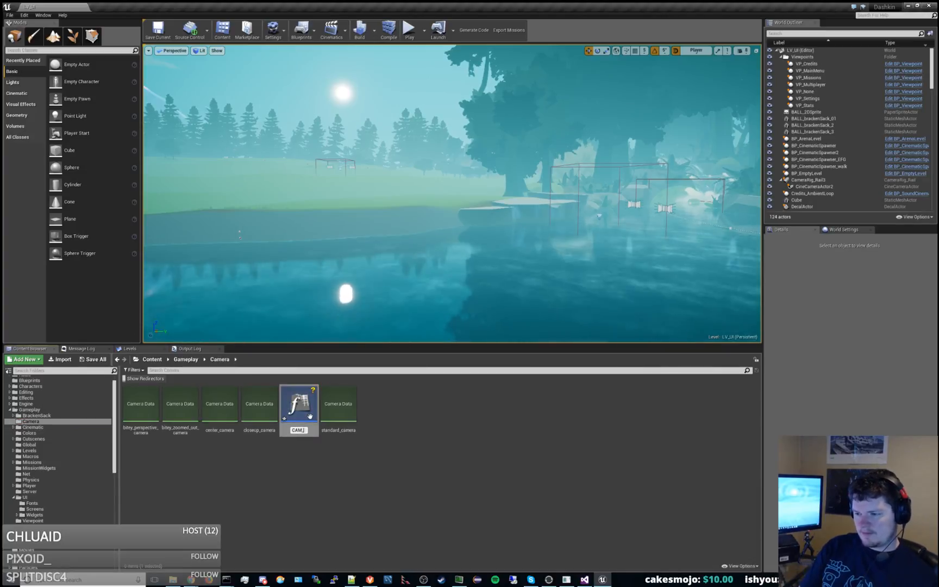
text(CameraLib)
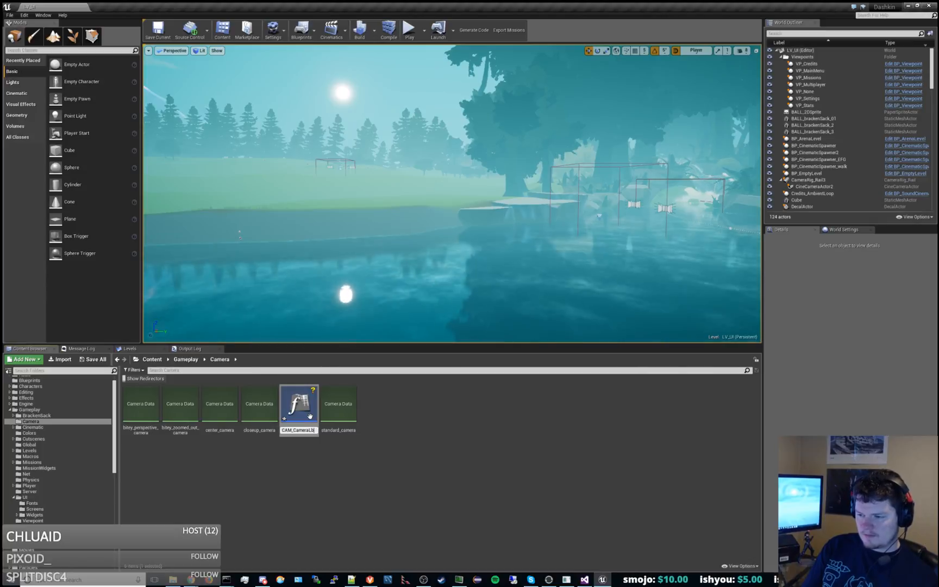
text(rary)
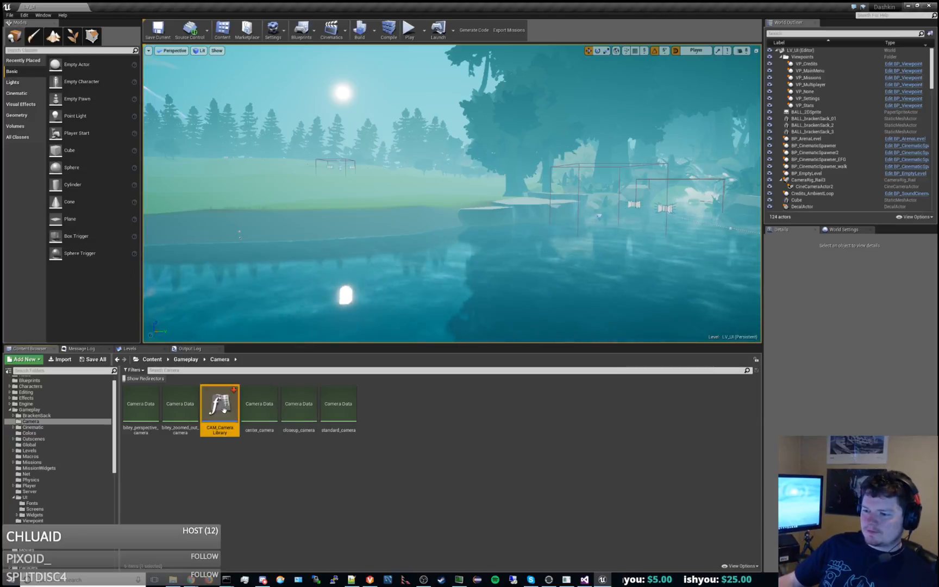
Open CAM_CameraLibrary and dock its blueprint editor beside the level editor, with the function's entry node in view.
double_click(224, 409)
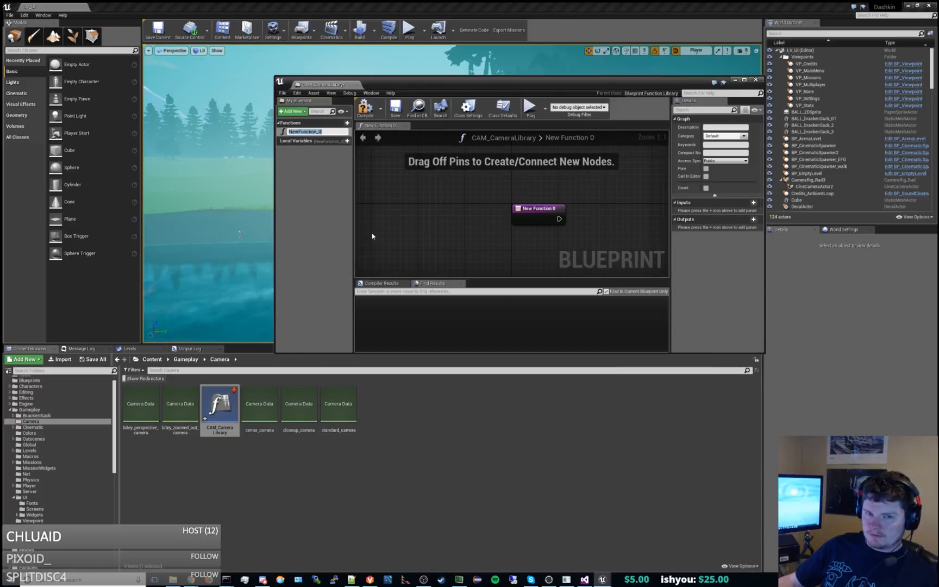
drag(328, 84, 229, 14)
right_drag(351, 173, 320, 231)
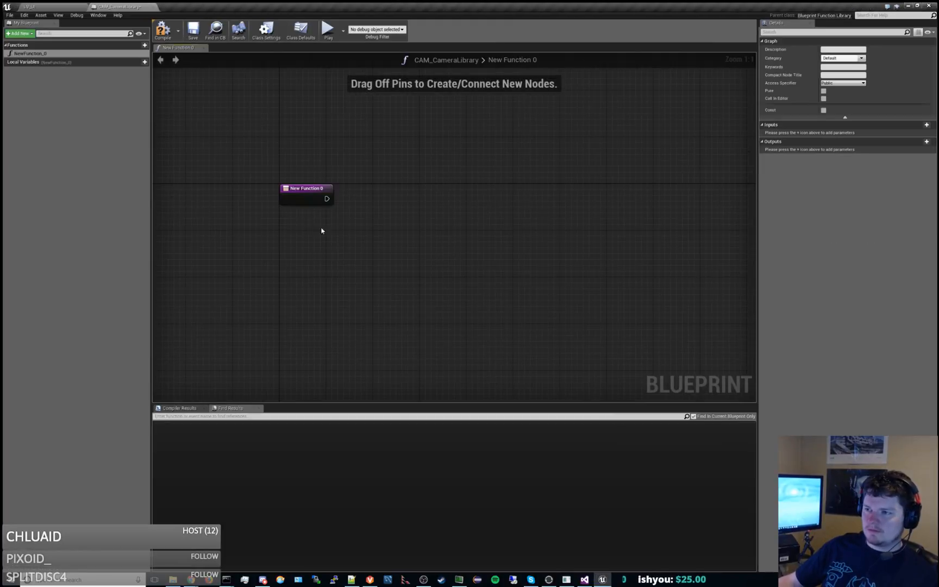
Rename the library's default function to GetCameraDataForType.
click(298, 198)
click(50, 56)
key(F2)
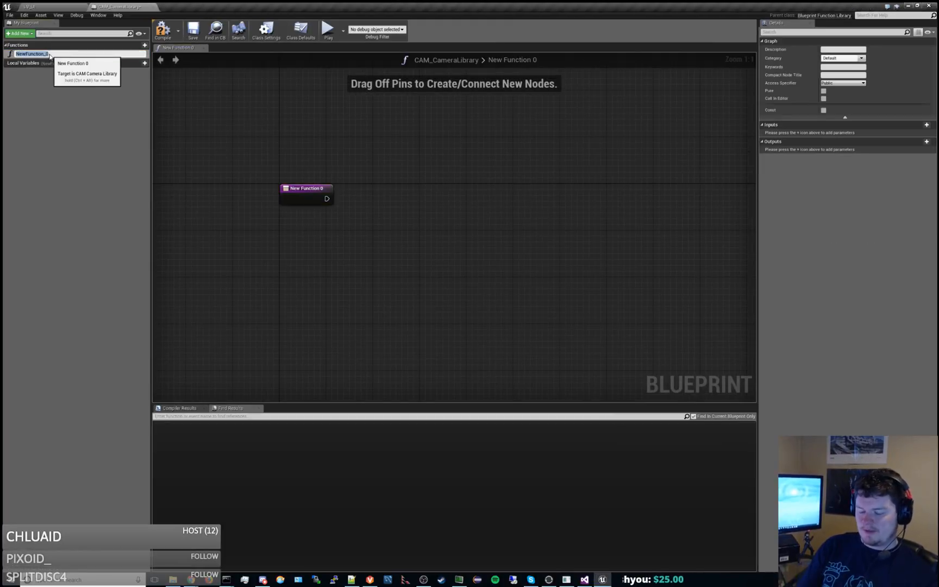
text(GetCameraData)
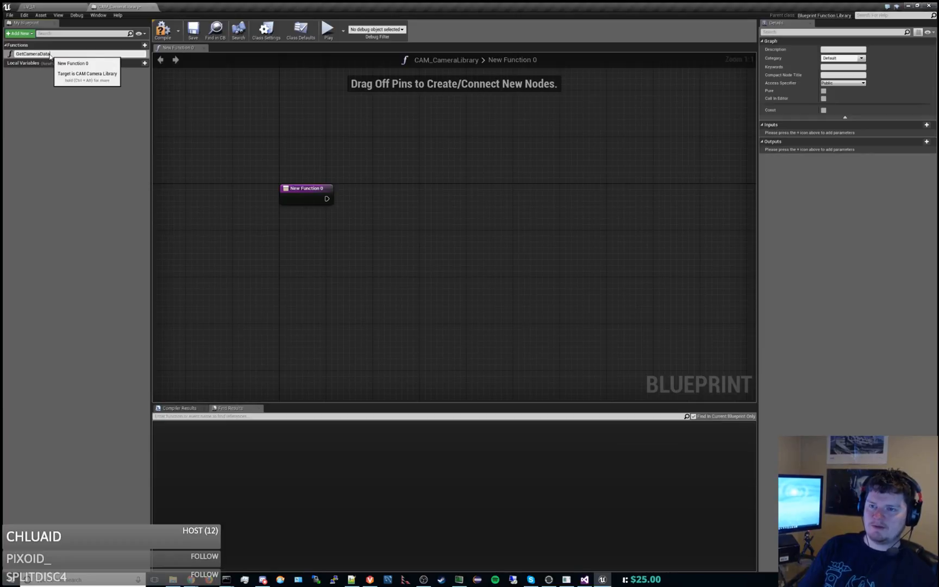
text(ForT)
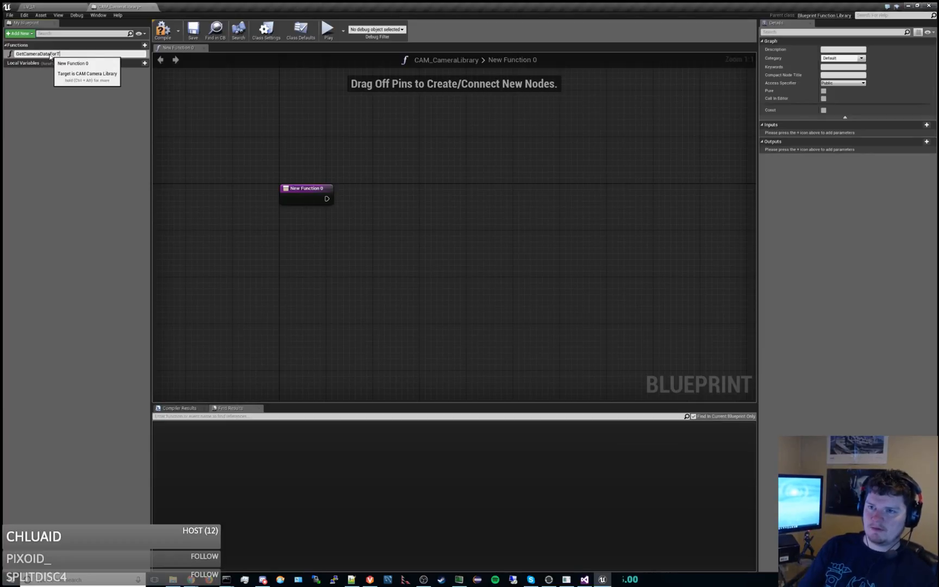
text(ype)
key(Return)
Add an input parameter named CameraType with the EBS Camera Type enum to GetCameraDataForType.
click(326, 191)
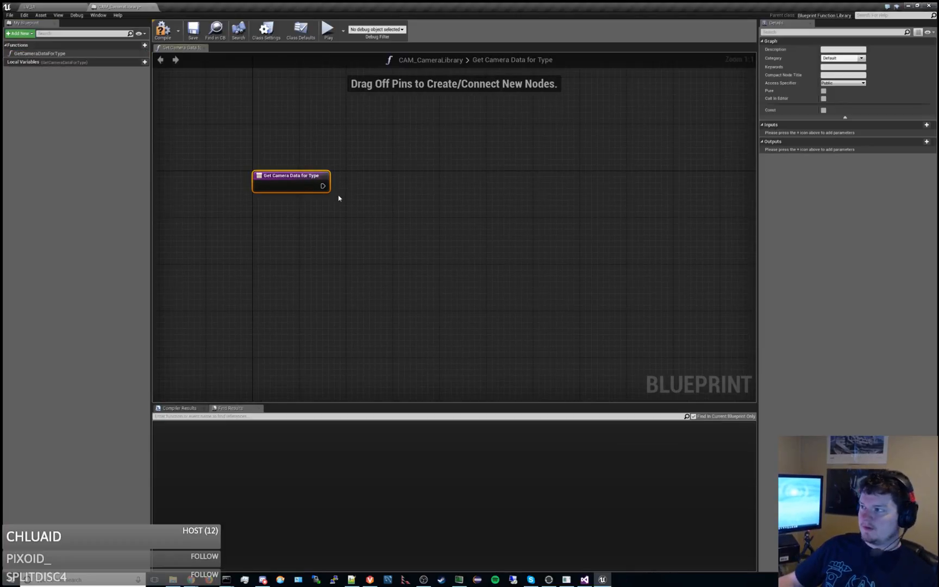
click(924, 126)
click(839, 134)
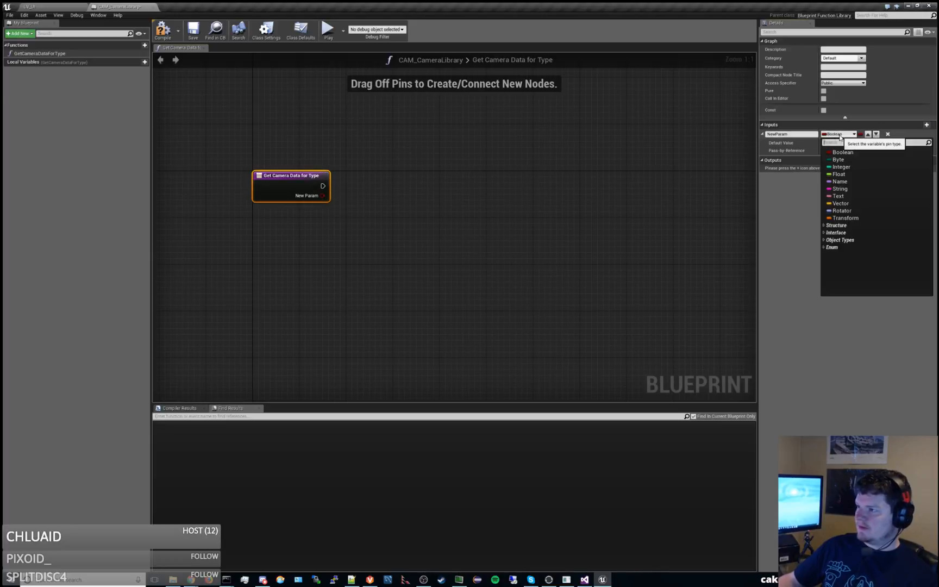
text(CameraDataForType)
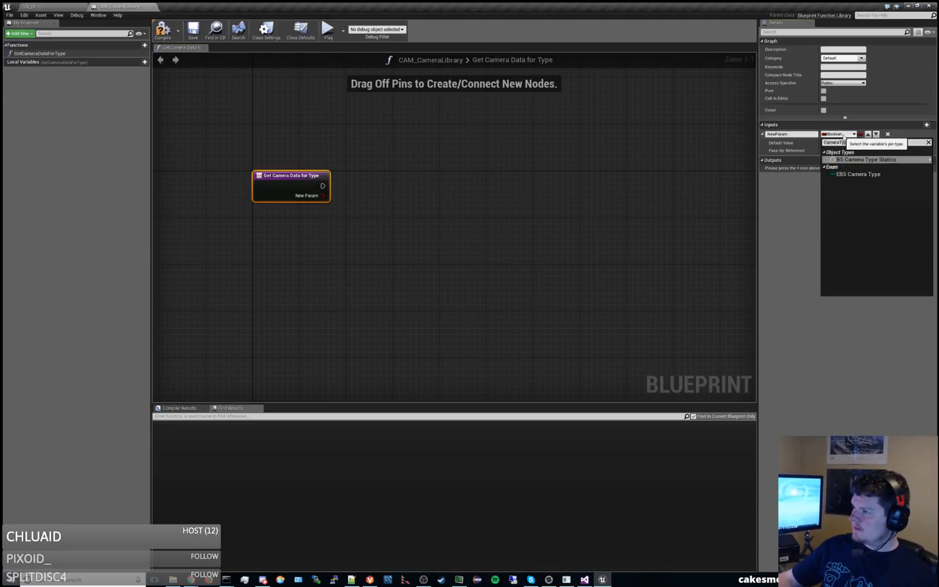
click(862, 175)
click(780, 135)
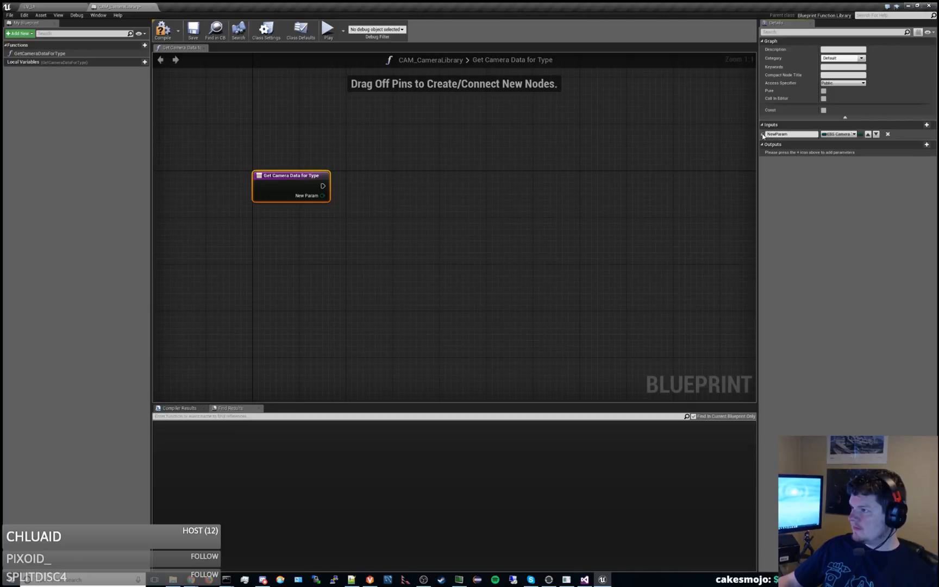
text(CameraType)
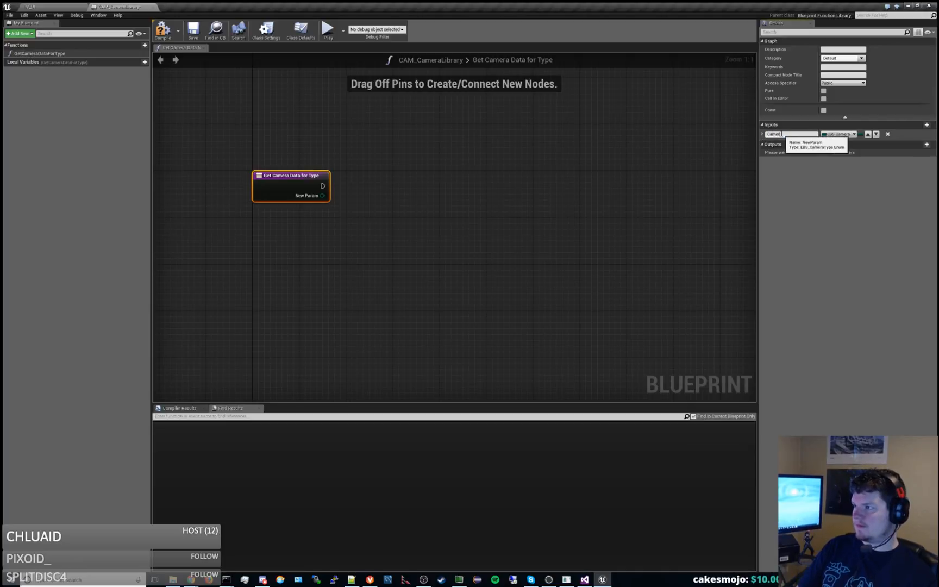
key(Return)
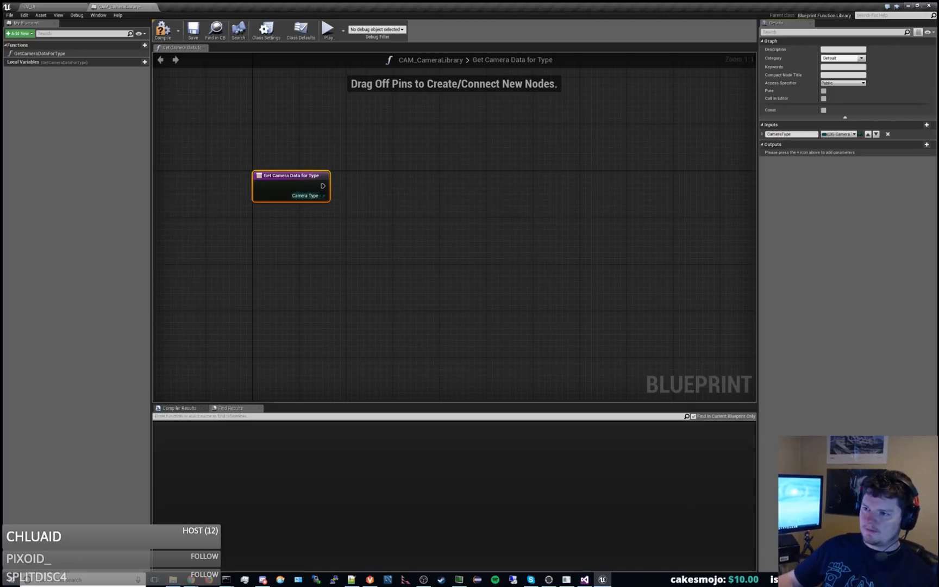
Add a Switch on EBS_CameraType node driven by the entry node's Camera Type pin.
drag(323, 195, 384, 171)
text(sw)
key(Return)
right_drag(579, 224, 530, 222)
Add an output parameter to the GetCameraDataForType function.
click(209, 182)
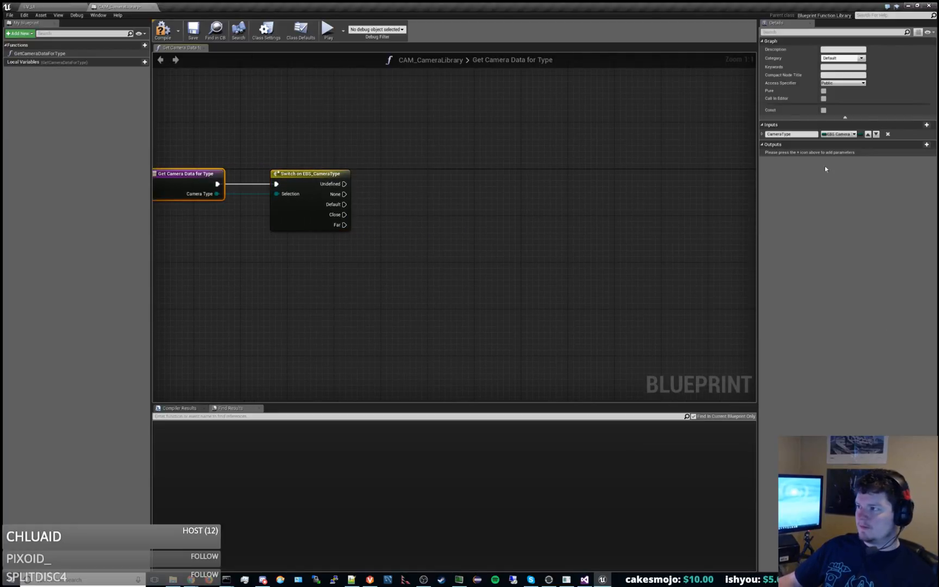
click(926, 145)
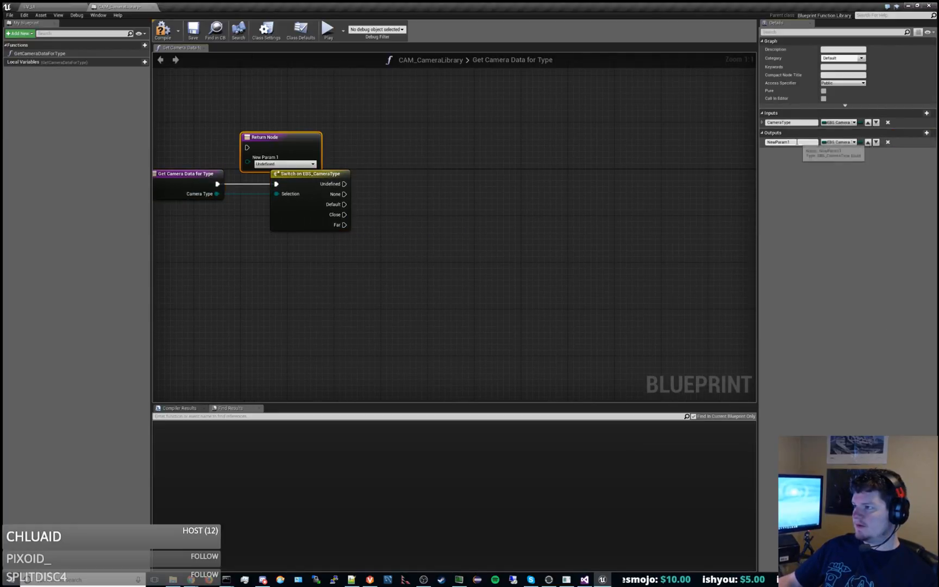
click(30, 6)
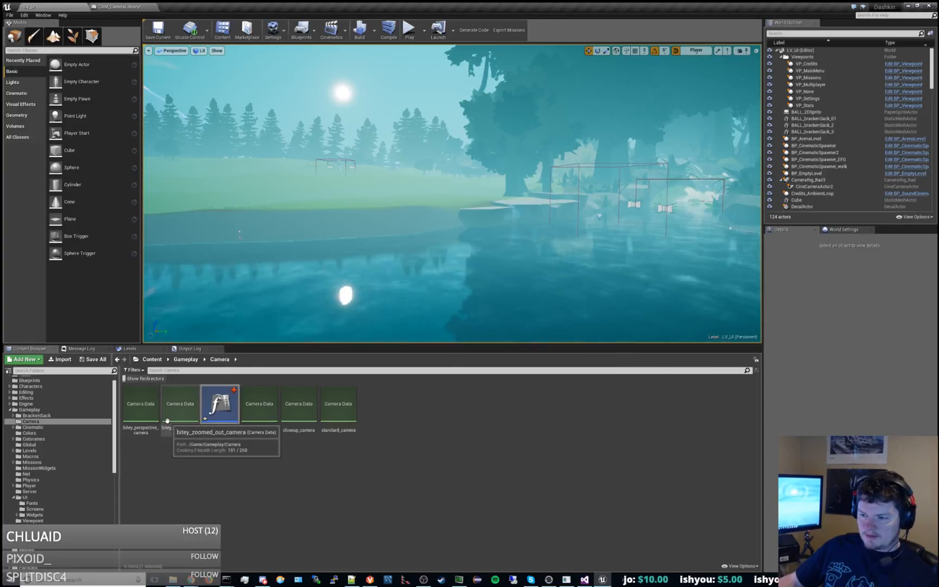
click(129, 7)
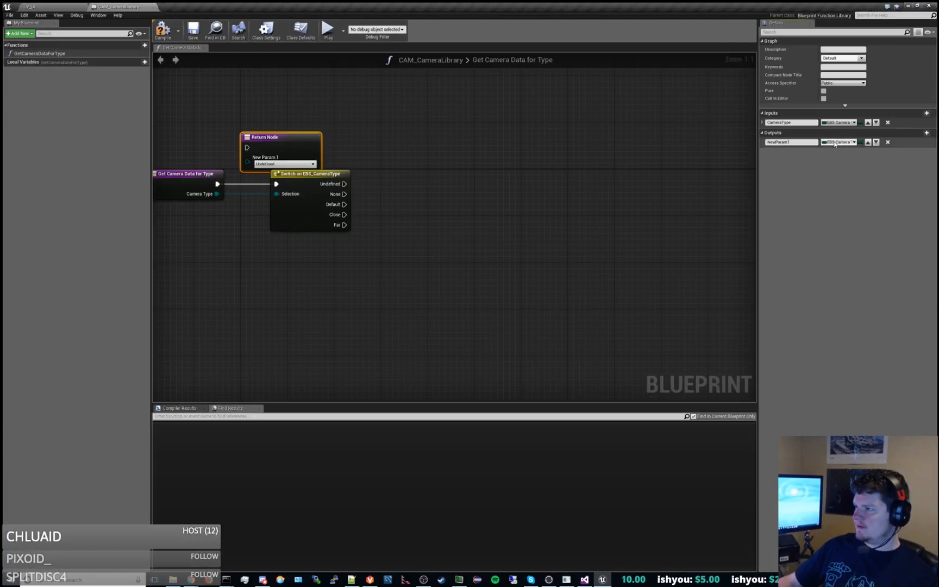
Search the output parameter's variable types for camera data.
click(838, 142)
text(camera)
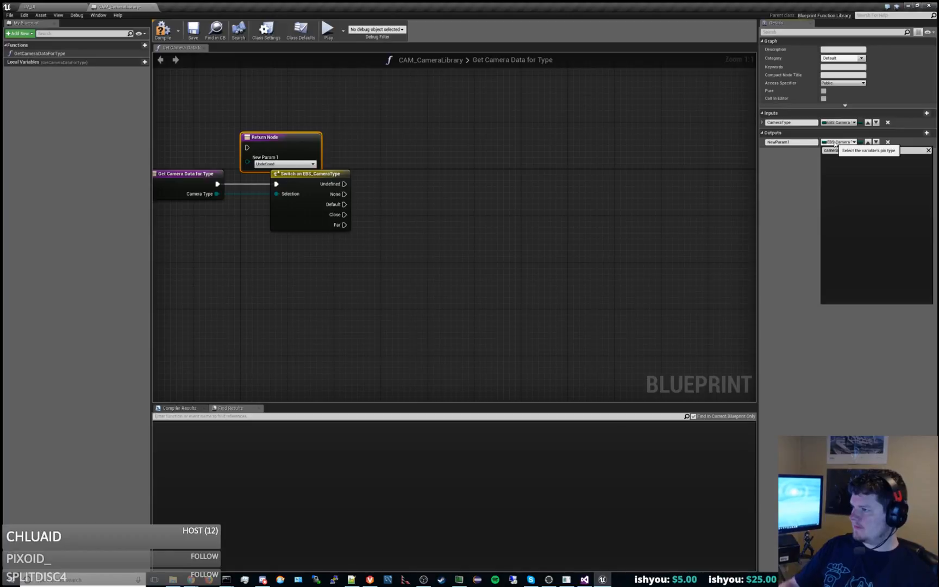
text(data)
key(BackSpace)
key(BackSpace)
key(BackSpace)
text(da)
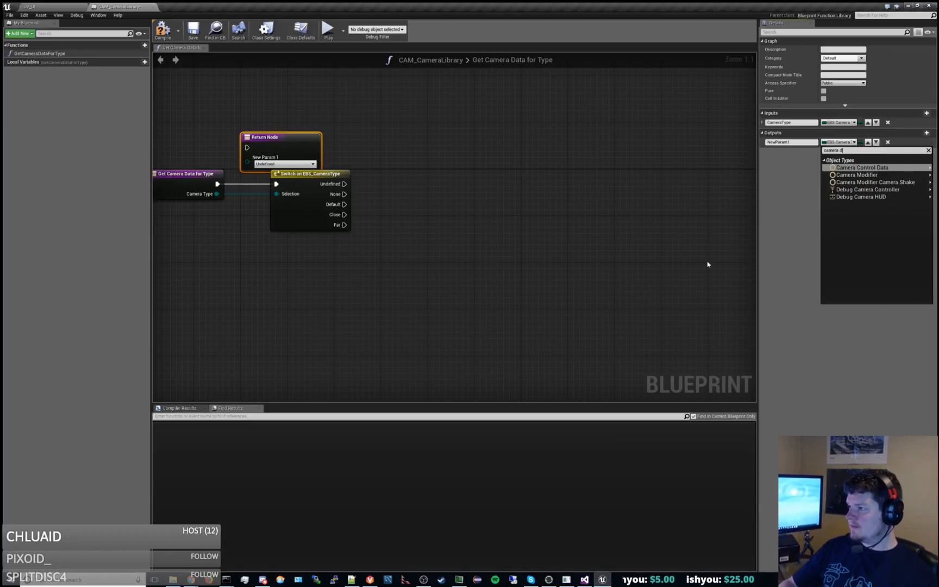
Open the center_camera asset from the Camera folder to examine its data properties, and close it again.
click(62, 7)
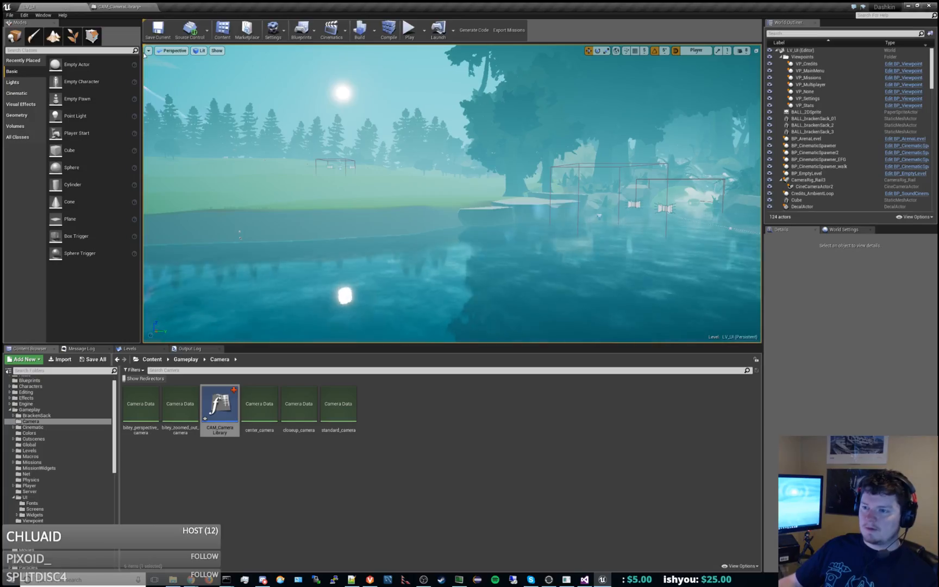
double_click(257, 420)
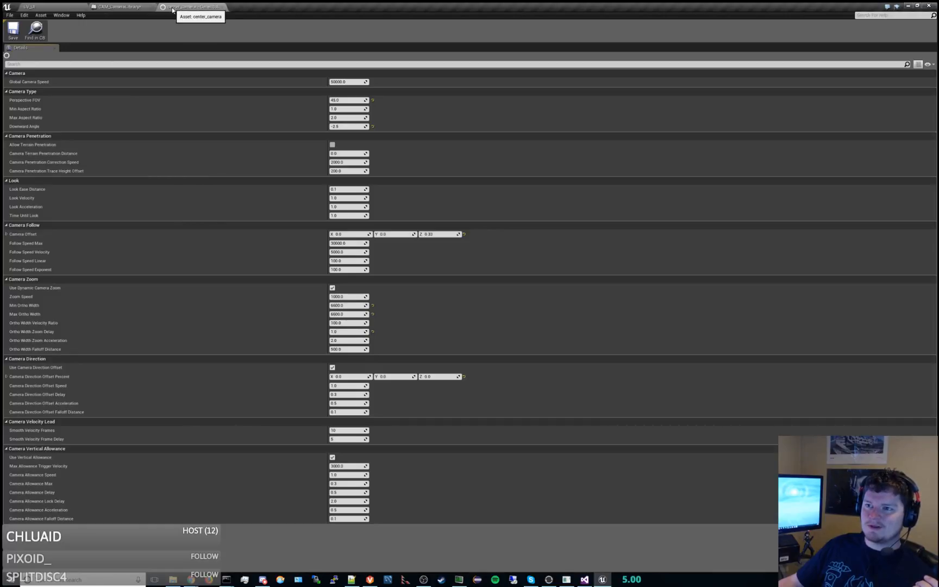
click(223, 6)
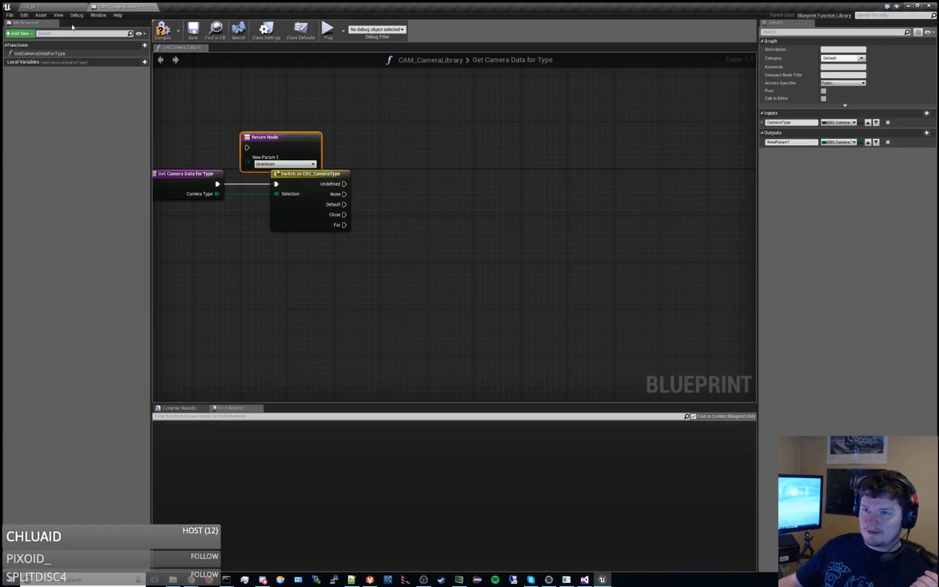
Open the C++ header linked to the bitey_zoomed_out_camera asset to look up its class.
click(52, 6)
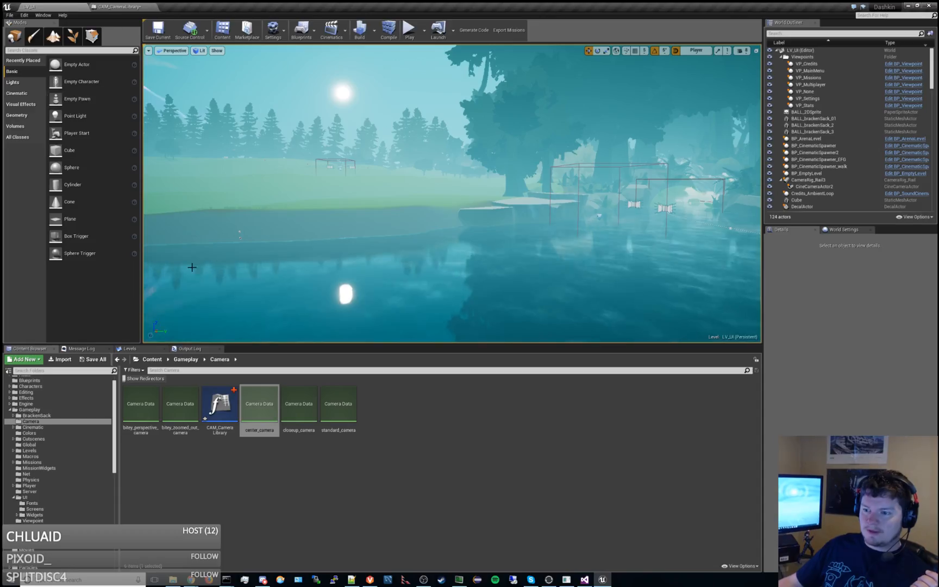
right_click(180, 420)
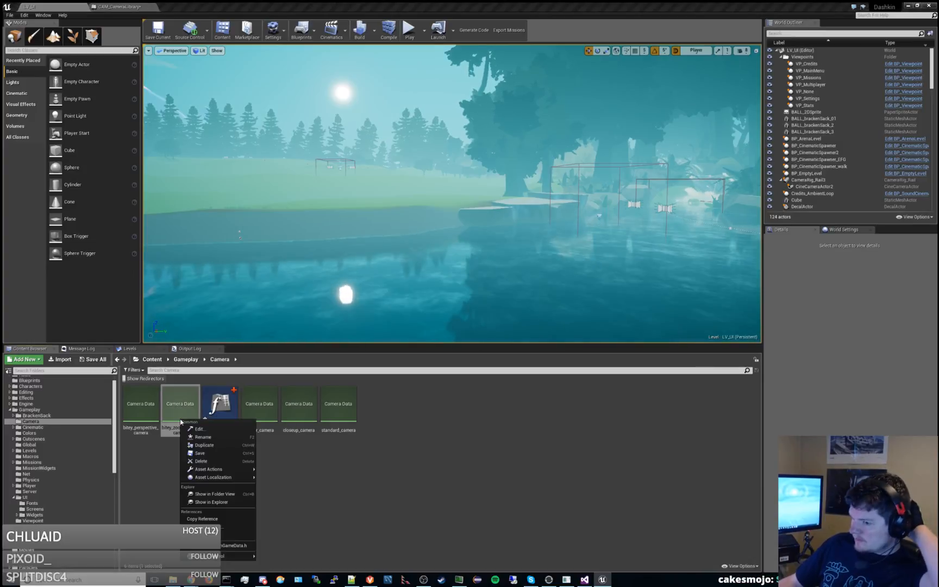
mouse_move(241, 470)
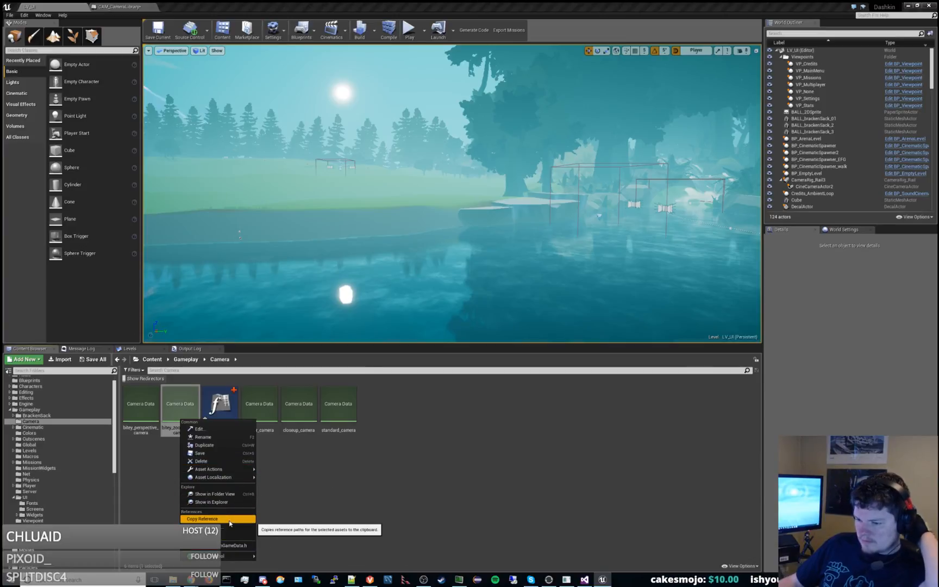
click(235, 544)
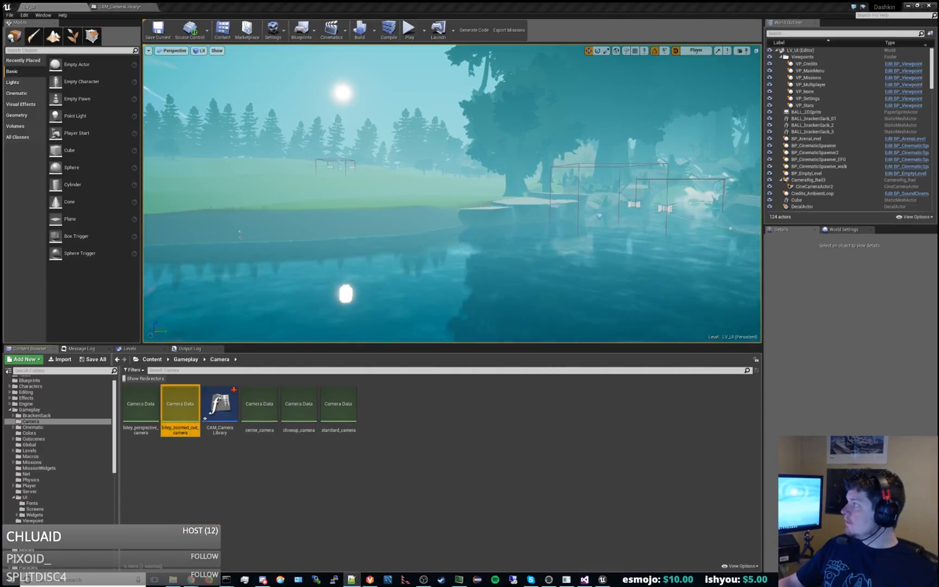
Return to the CAM_CameraLibrary blueprint and move the Return Node above and to the right of the switch node.
click(220, 405)
double_click(220, 405)
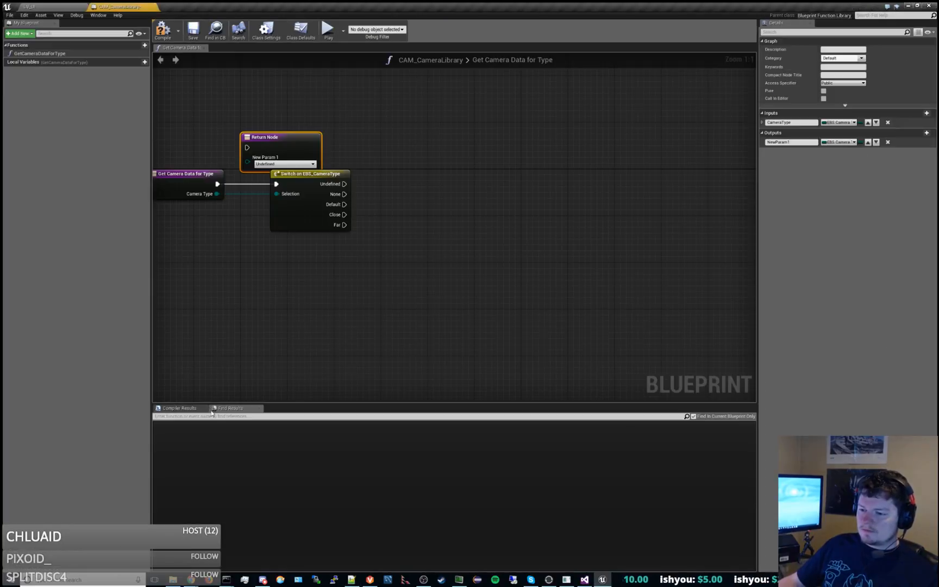
drag(299, 137, 550, 121)
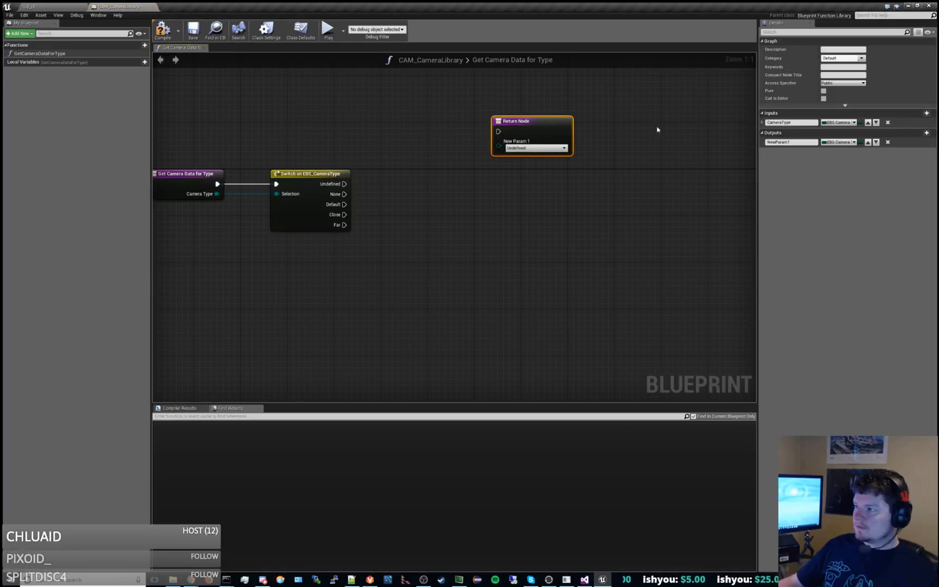
Look through the variable types matching "camera" for the output parameter, and leave the list without choosing one.
click(850, 143)
text(camera)
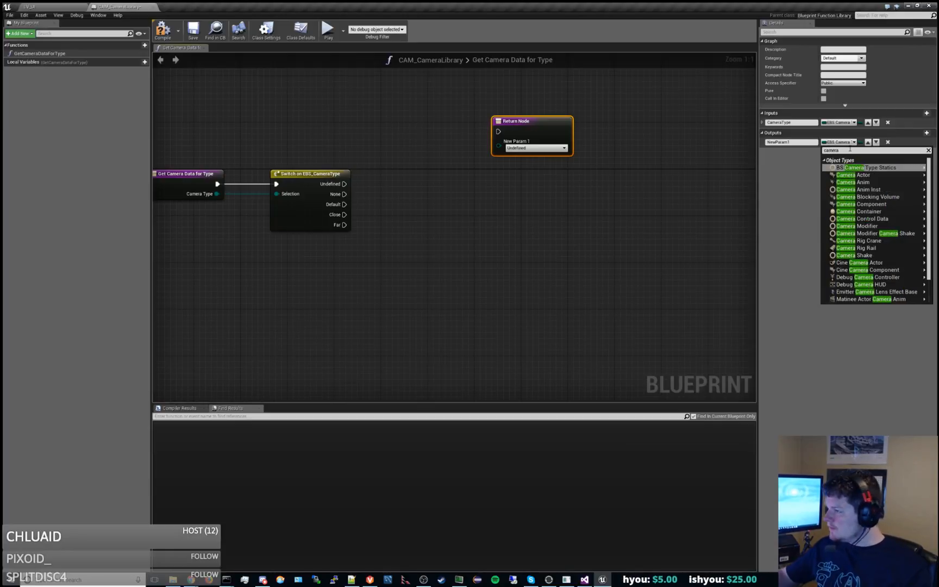
scroll(875, 217, down, 3)
mouse_move(897, 229)
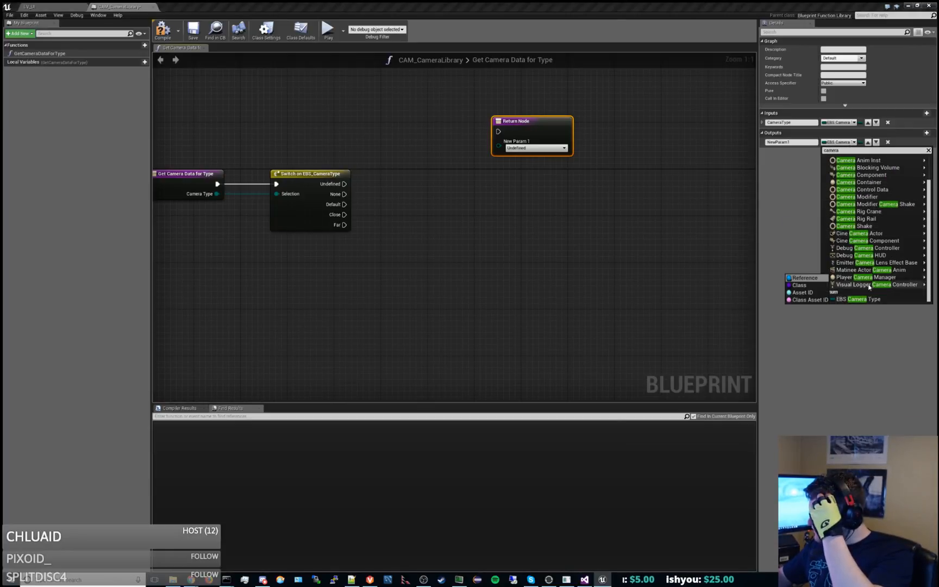
scroll(881, 234, up, 2)
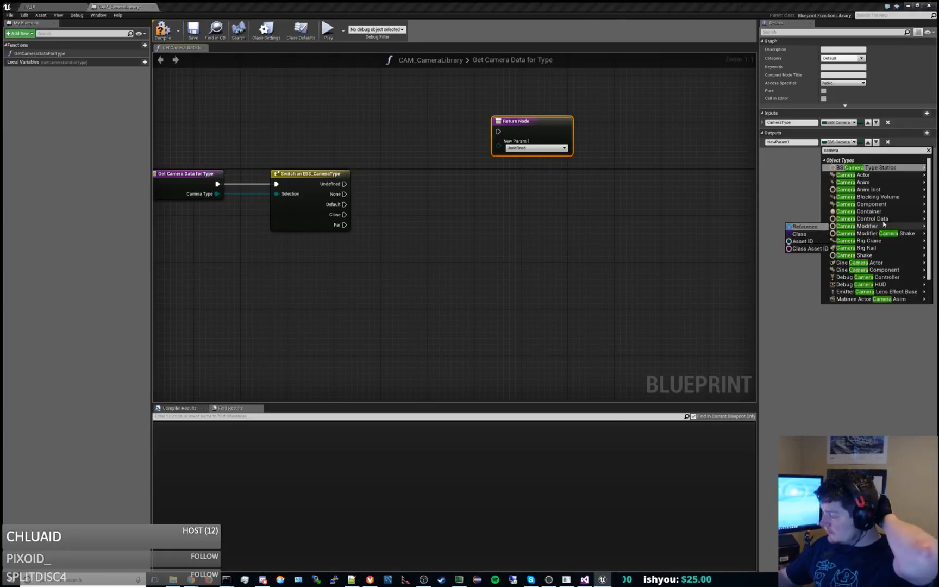
click(512, 318)
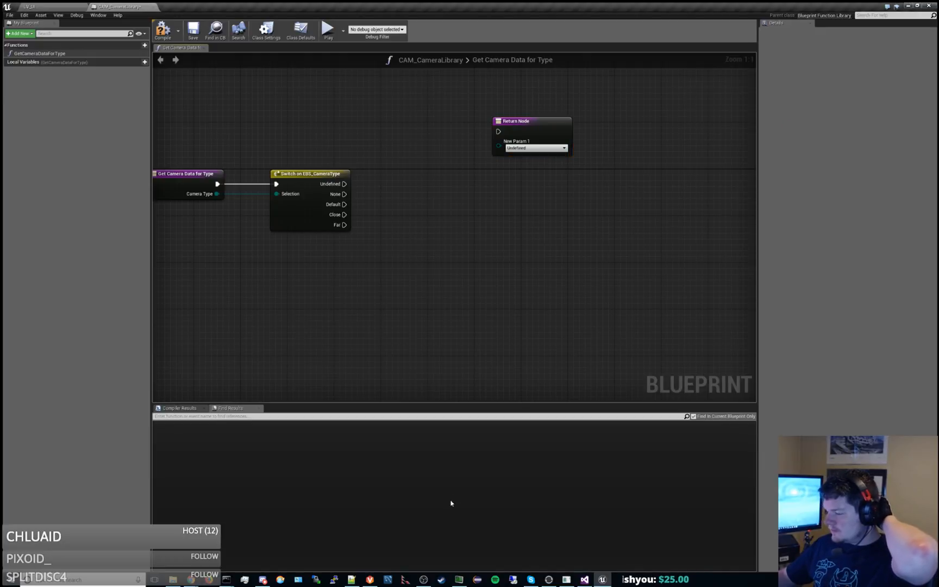
Switch to Visual Studio and expand the EntityObjects folder under DashkinEditorExtensionsEditor's Private sources.
click(584, 579)
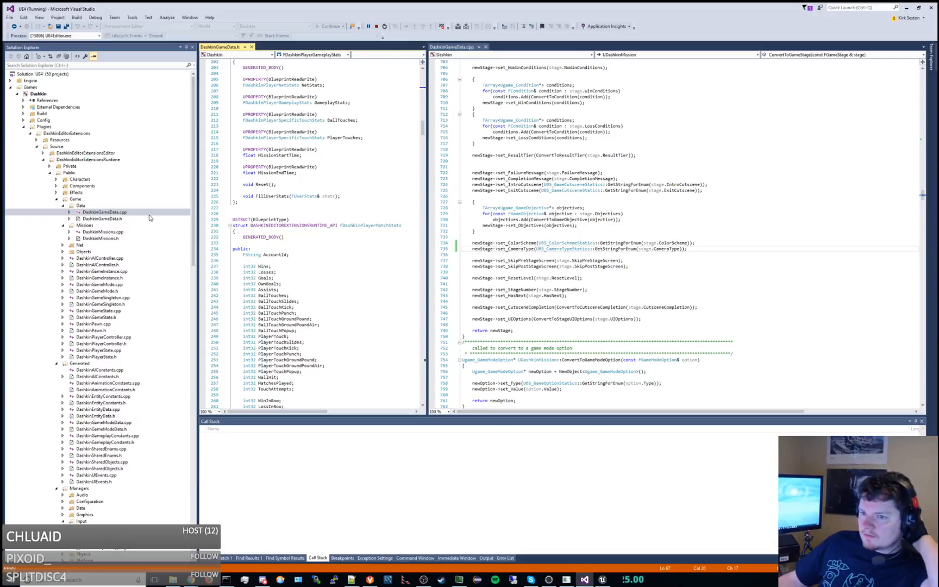
click(63, 252)
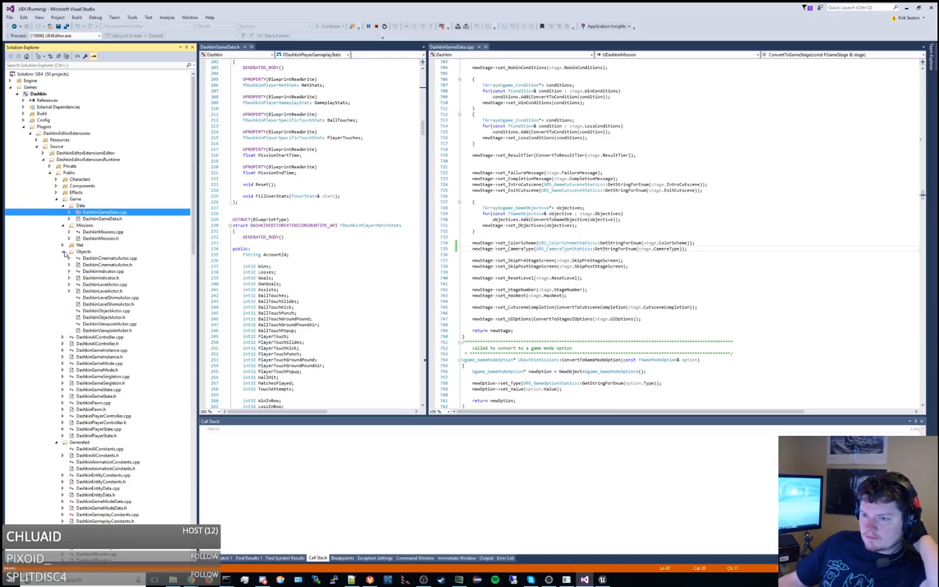
click(63, 252)
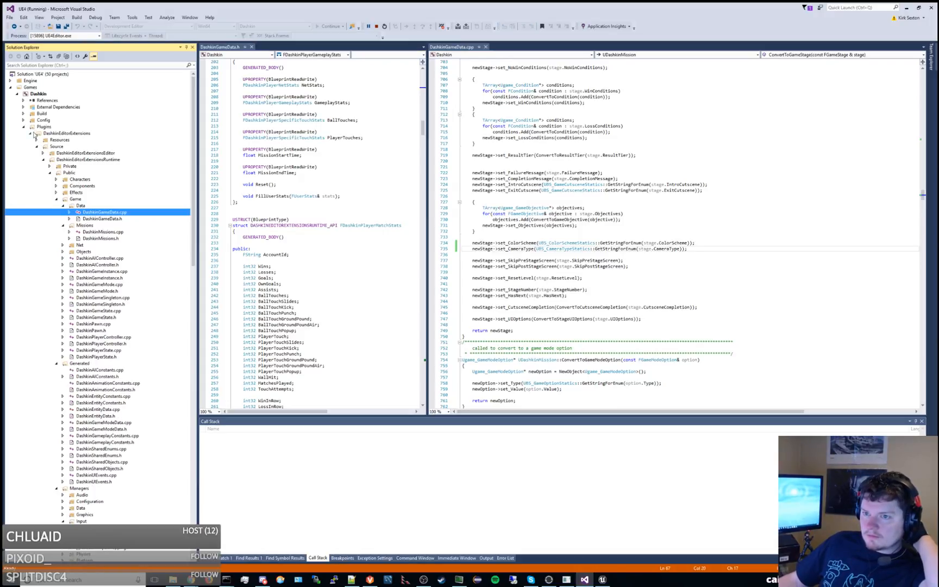
click(44, 153)
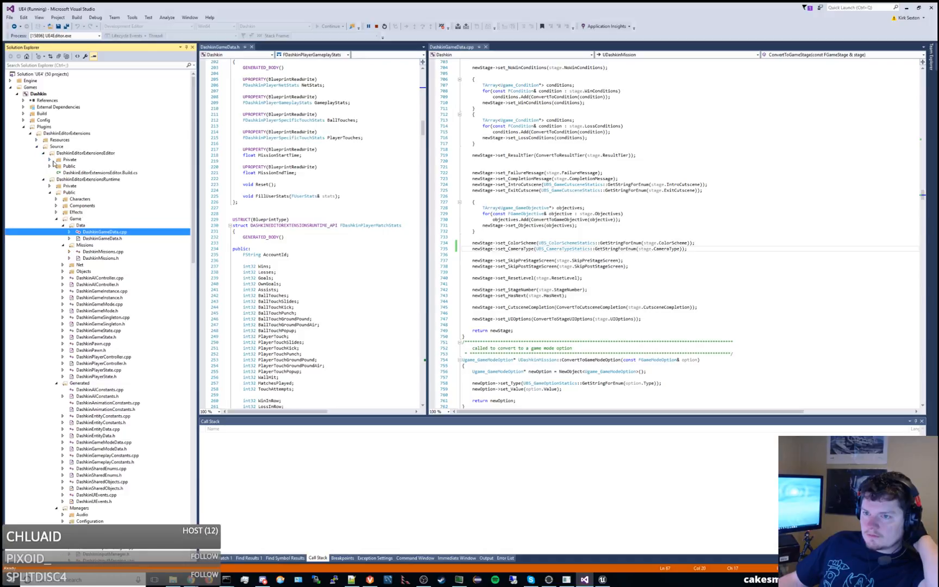
click(53, 161)
click(50, 160)
click(56, 166)
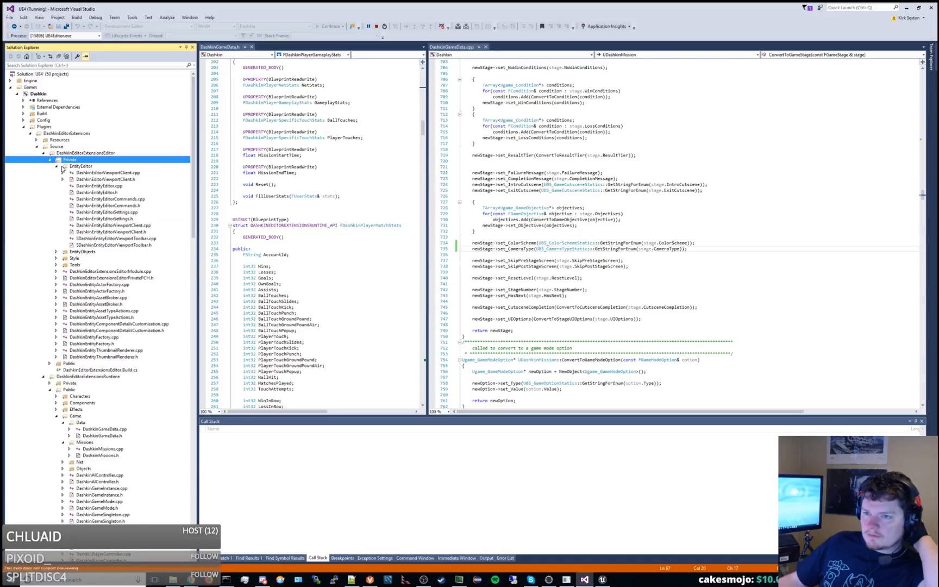
click(56, 166)
click(57, 173)
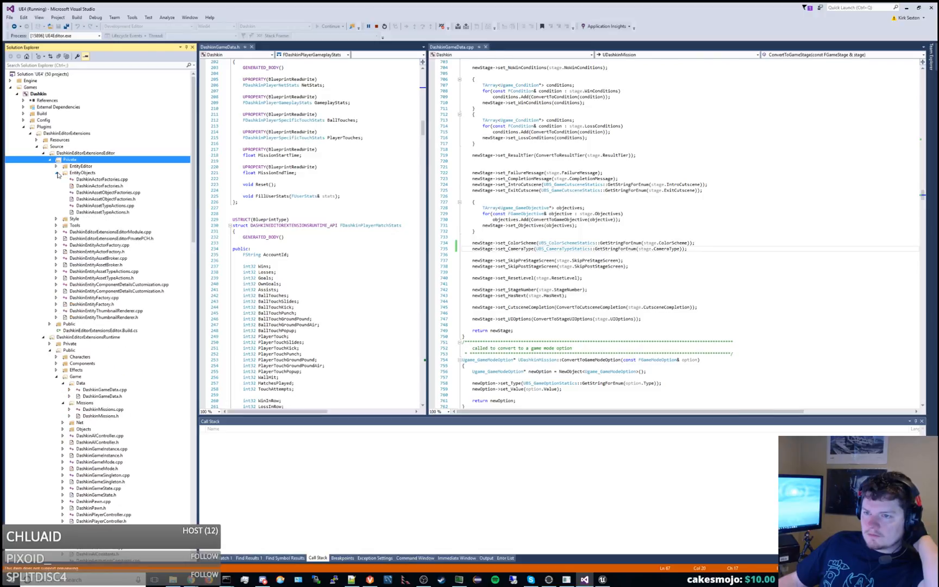
Open DashkinAssetObjectFactories.h and examine the factory classes for the one that creates camera data.
double_click(128, 199)
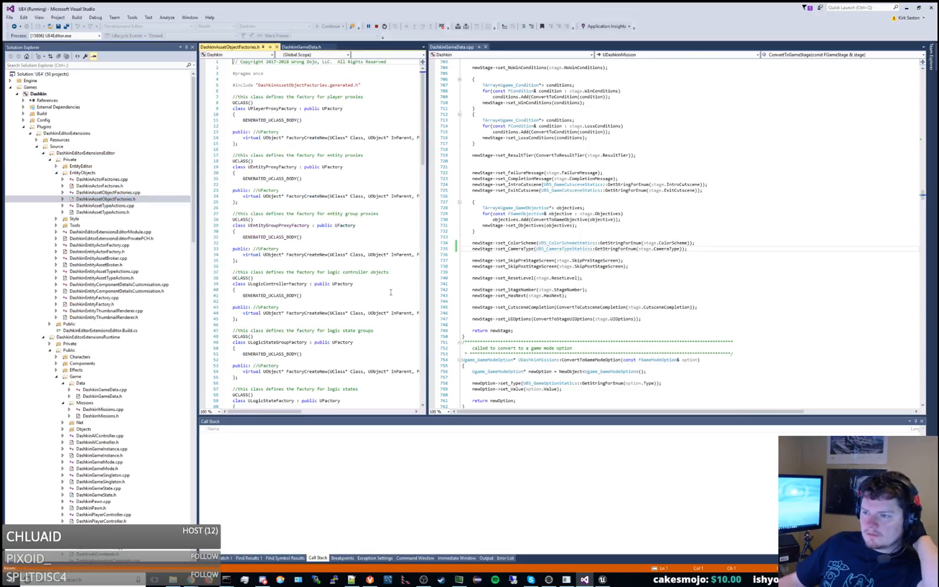
scroll(375, 294, down, 6)
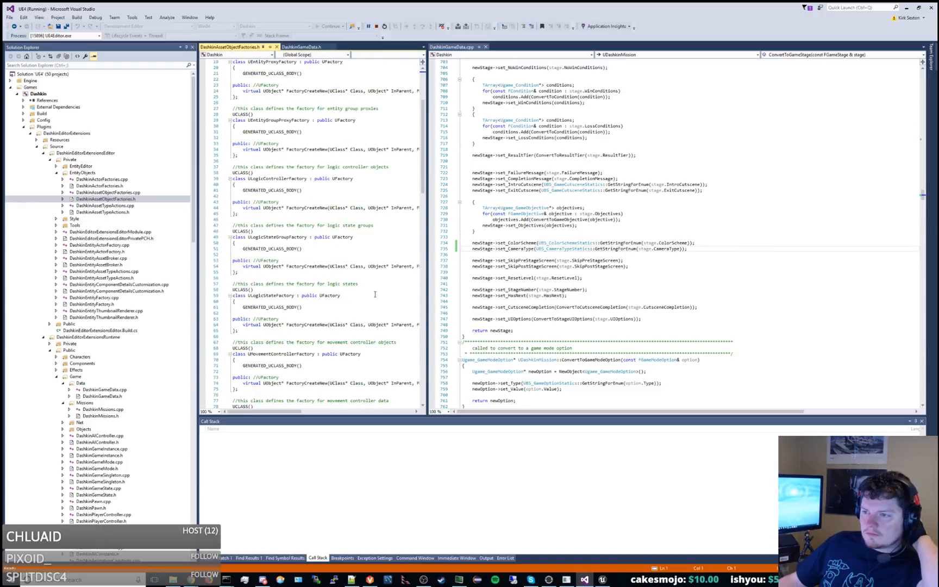
scroll(375, 294, down, 11)
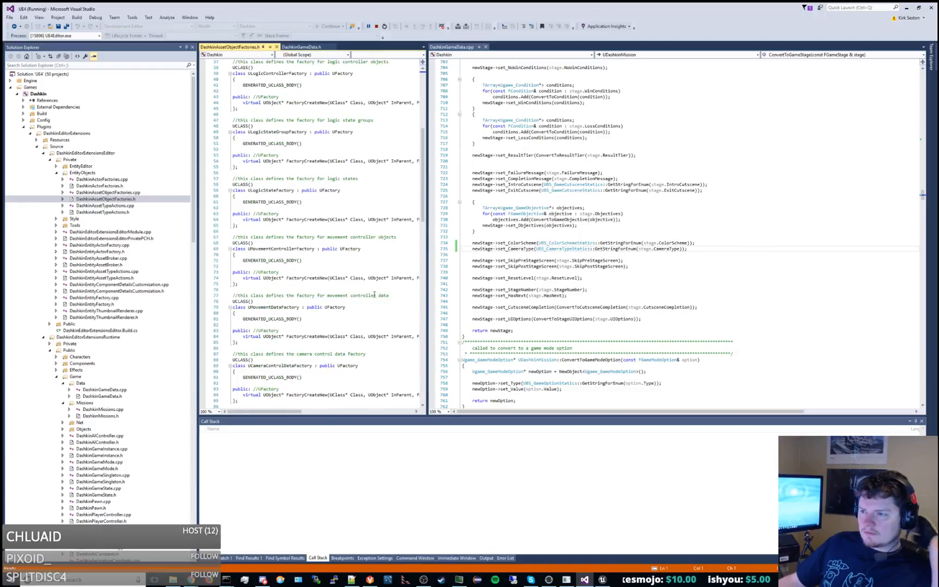
scroll(374, 294, down, 2)
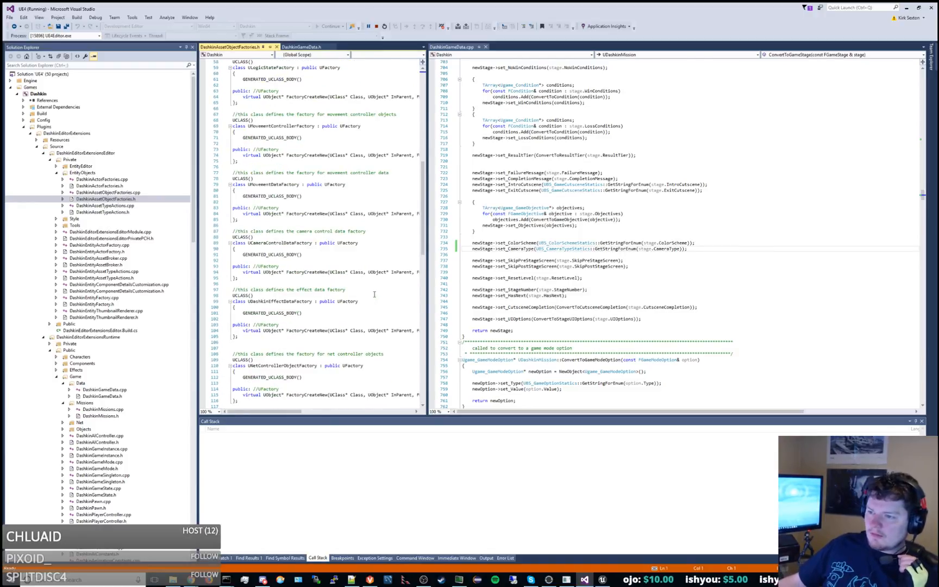
scroll(374, 294, down, 1)
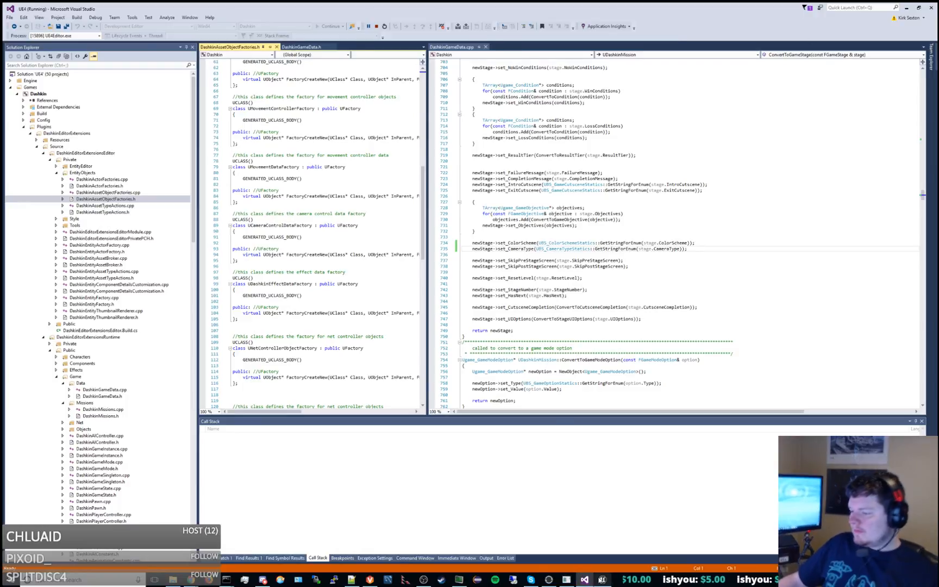
Switch back to Unreal Editor and set the GetCameraDataForType output parameter's type to a Camera Control Data reference.
click(580, 576)
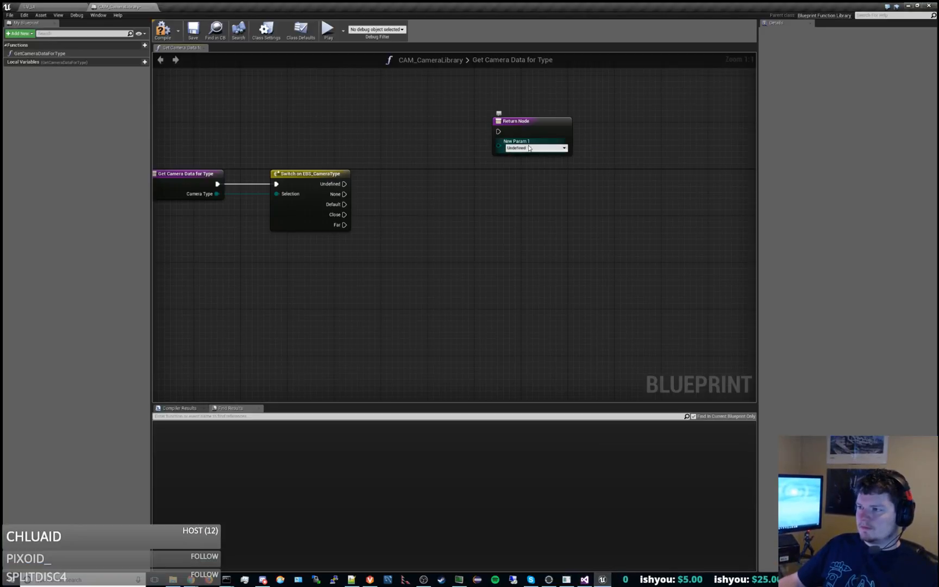
click(187, 183)
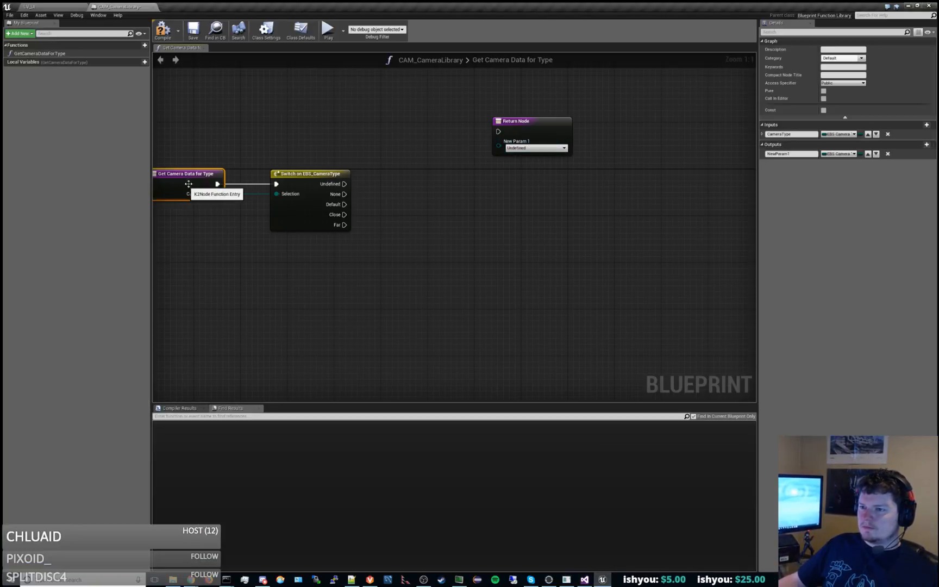
click(839, 154)
text(controlda)
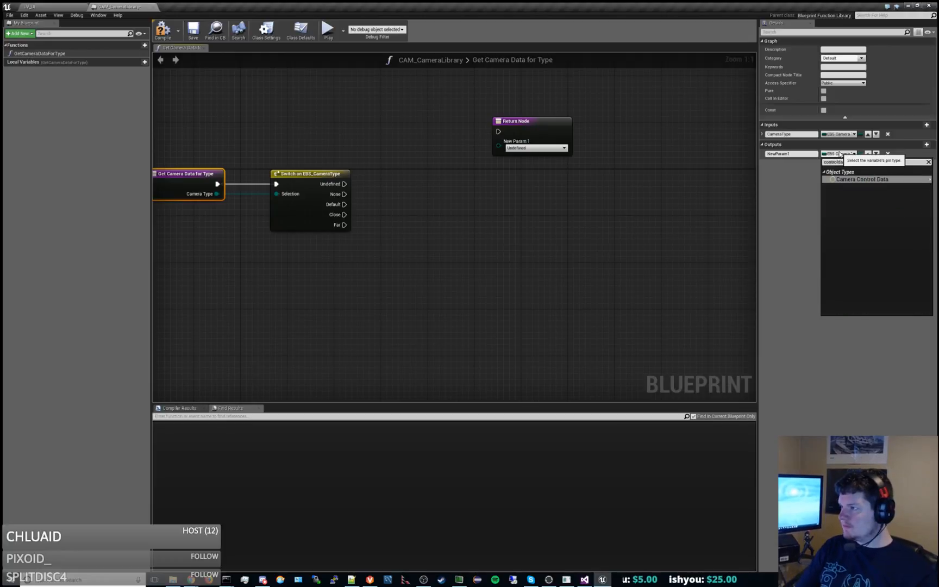
key(Return)
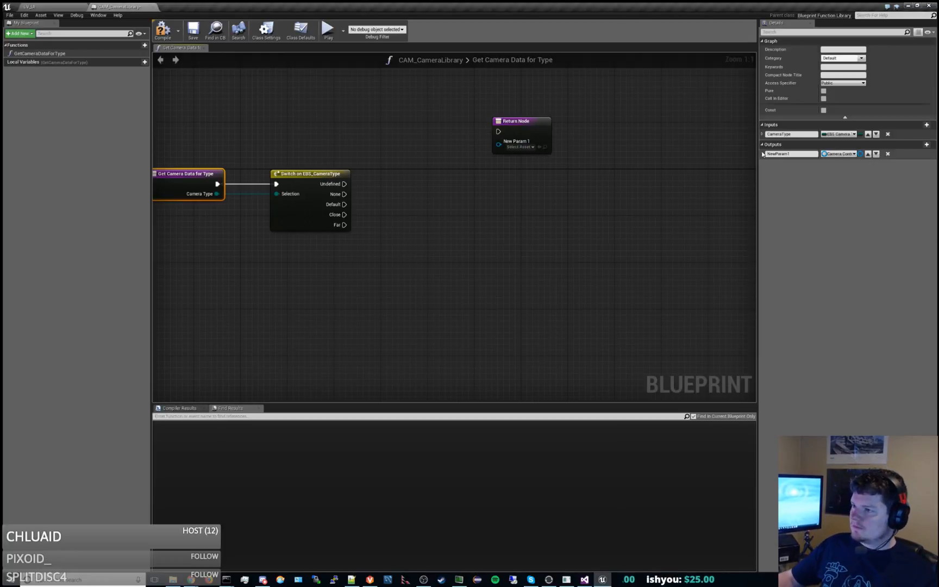
Reposition the Return Node, and detach the CAM_CameraLibrary editor into its own window away from the level editor.
drag(519, 121, 555, 150)
click(554, 176)
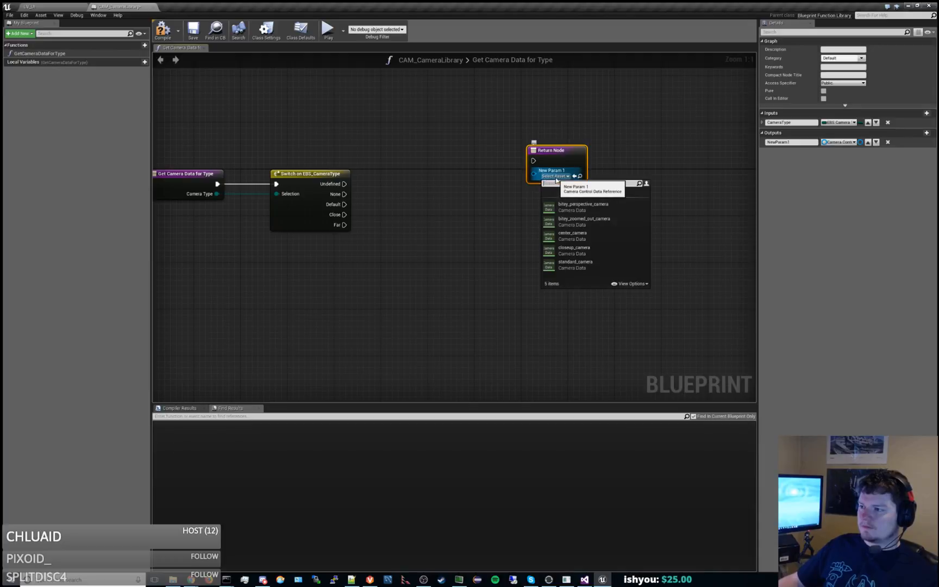
click(485, 211)
drag(133, 7, 181, 57)
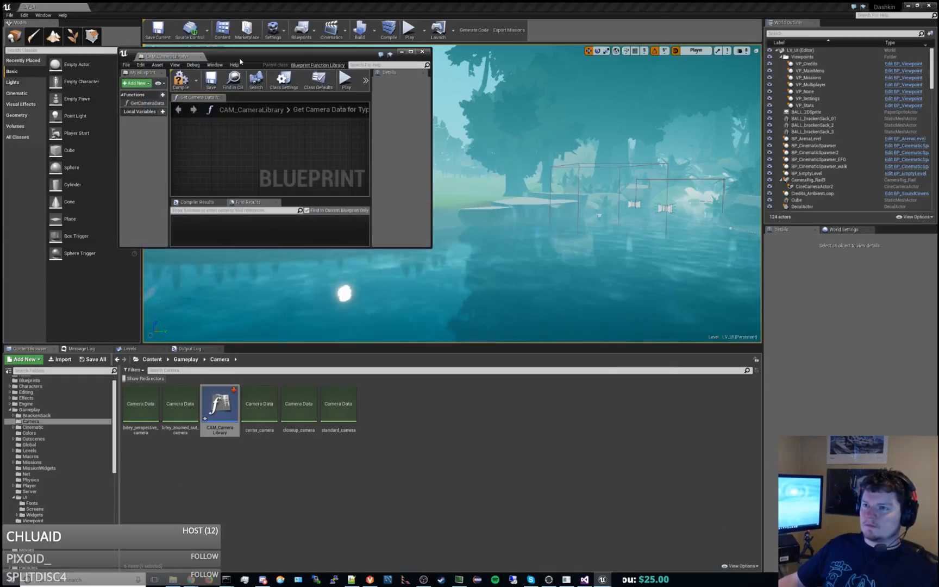
drag(240, 62, 938, 87)
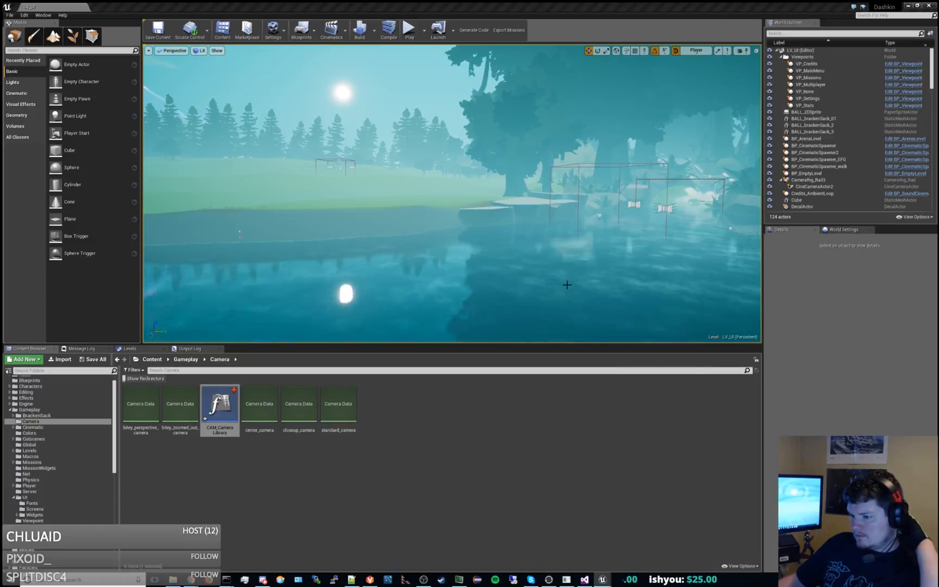
Open the bitey_perspective_camera asset from the Camera folder and examine its camera settings.
click(338, 406)
double_click(140, 405)
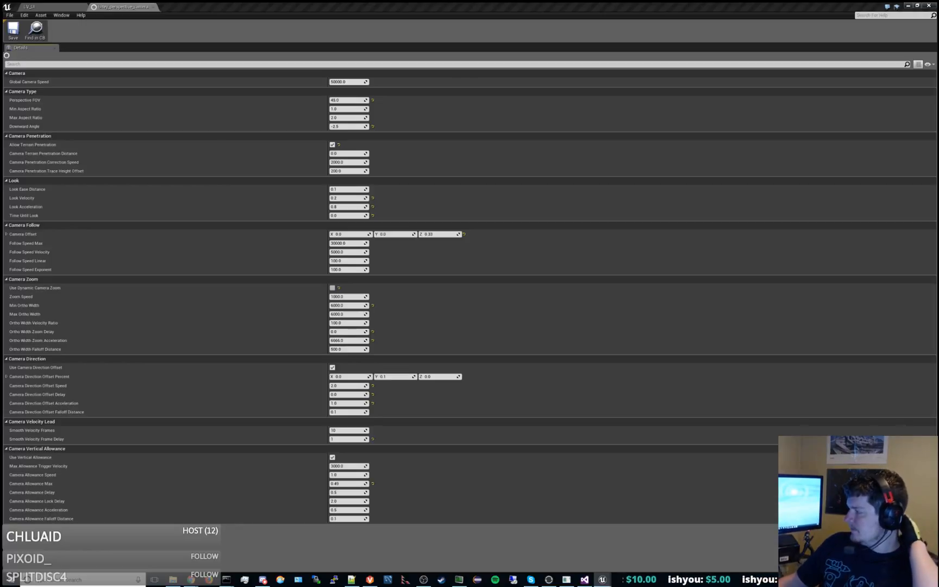
click(64, 7)
Open the CV_Cavern_01 level from the Gameplay Levels folder, saving the pending CAM_CameraLibrary changes.
scroll(77, 471, down, 3)
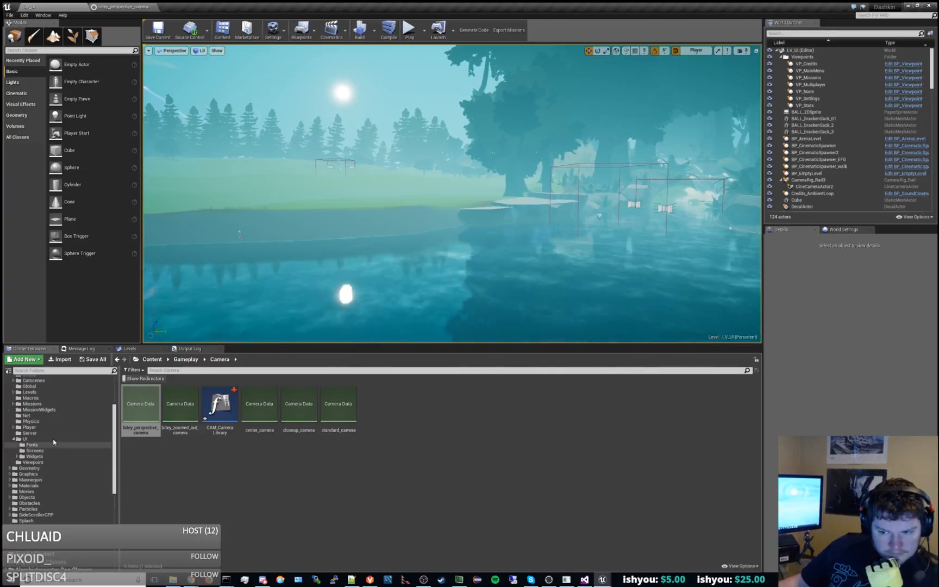
scroll(58, 456, up, 3)
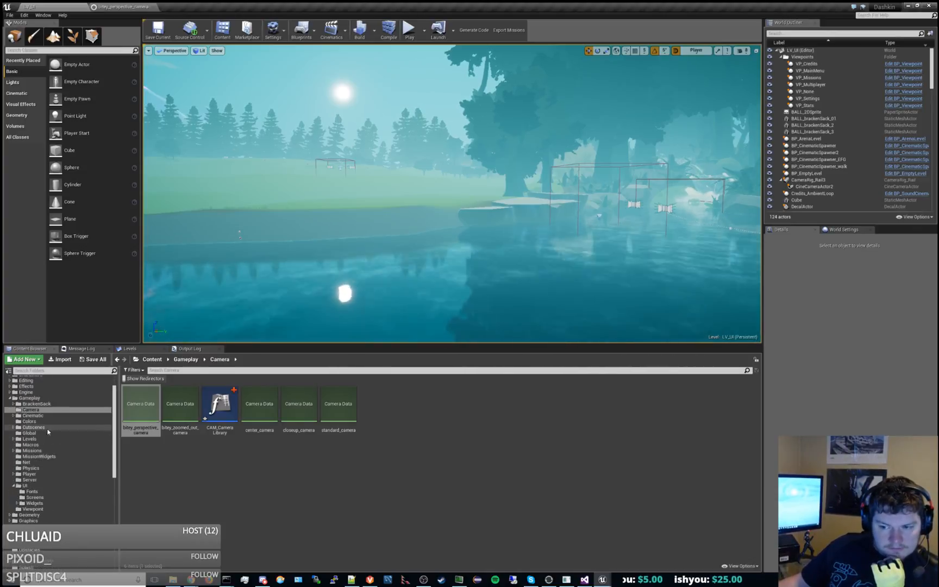
click(30, 439)
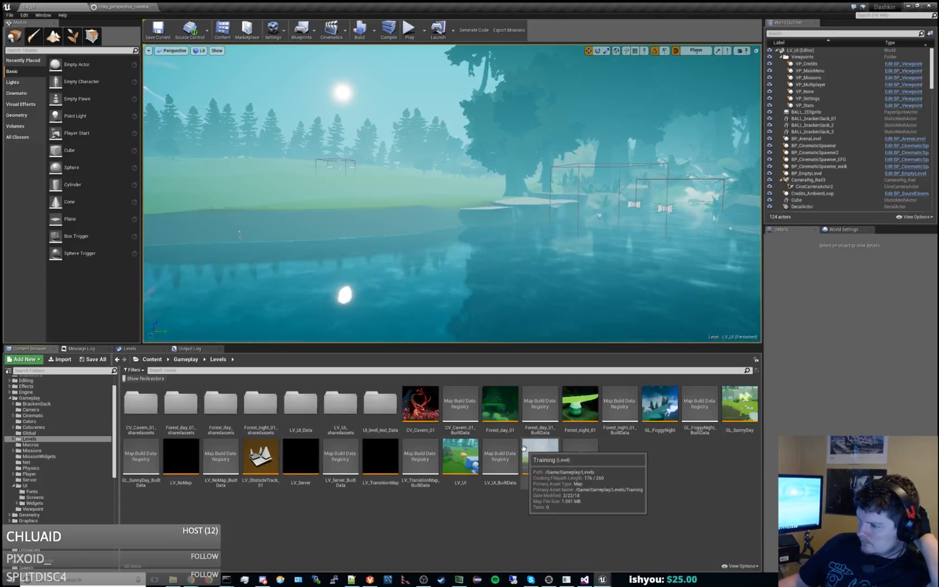
double_click(424, 419)
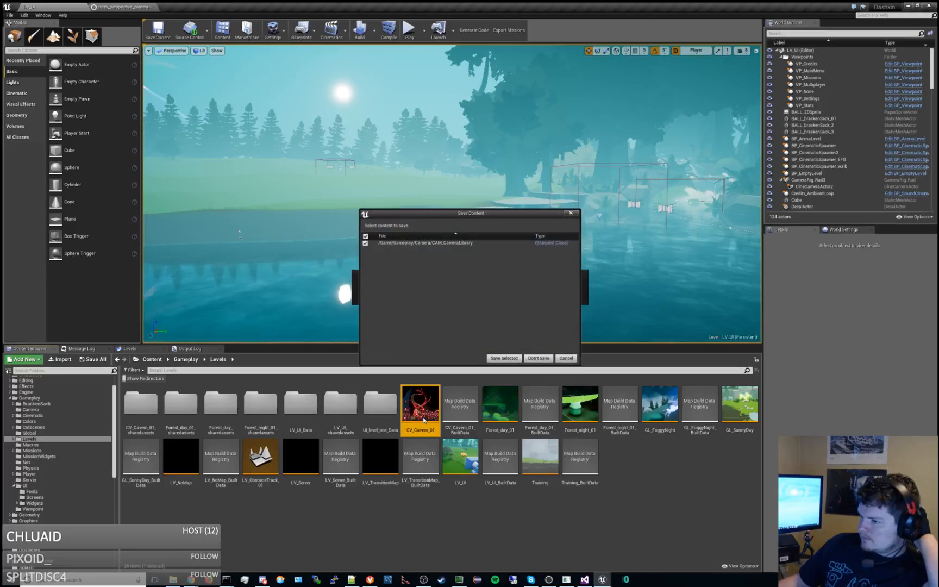
click(509, 358)
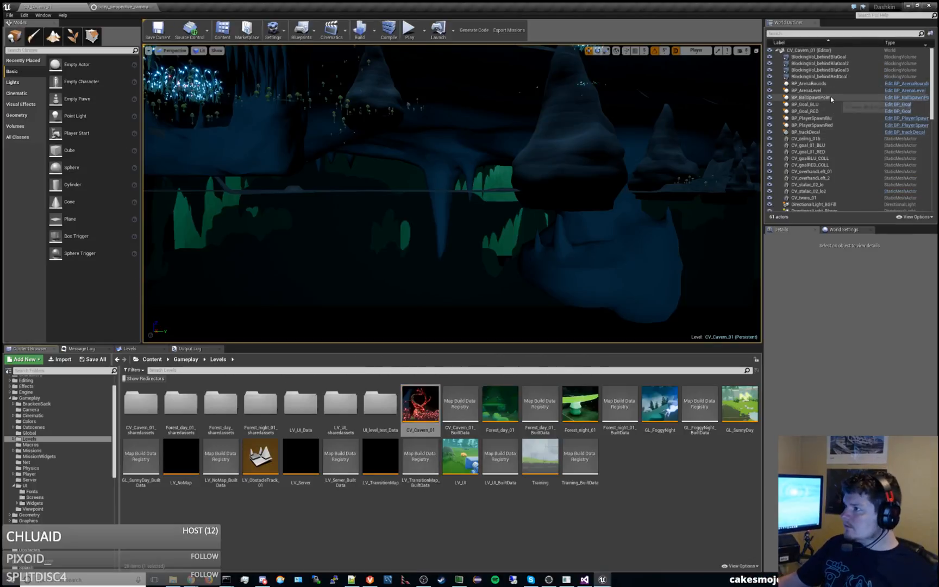
Select the BP_ArenaLevel actor and locate the Brackensack data asset it references in the content browser.
click(810, 90)
scroll(910, 336, down, 8)
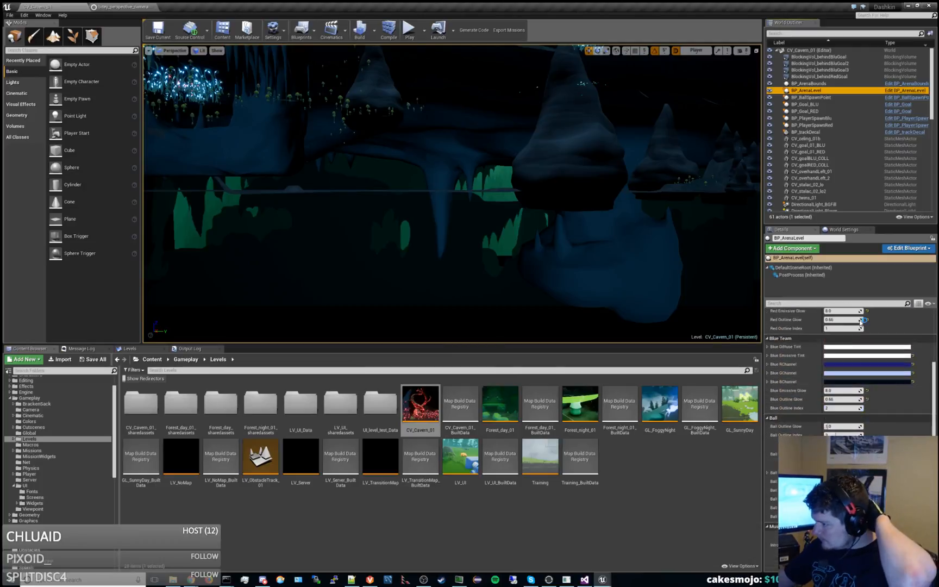
scroll(827, 426, down, 10)
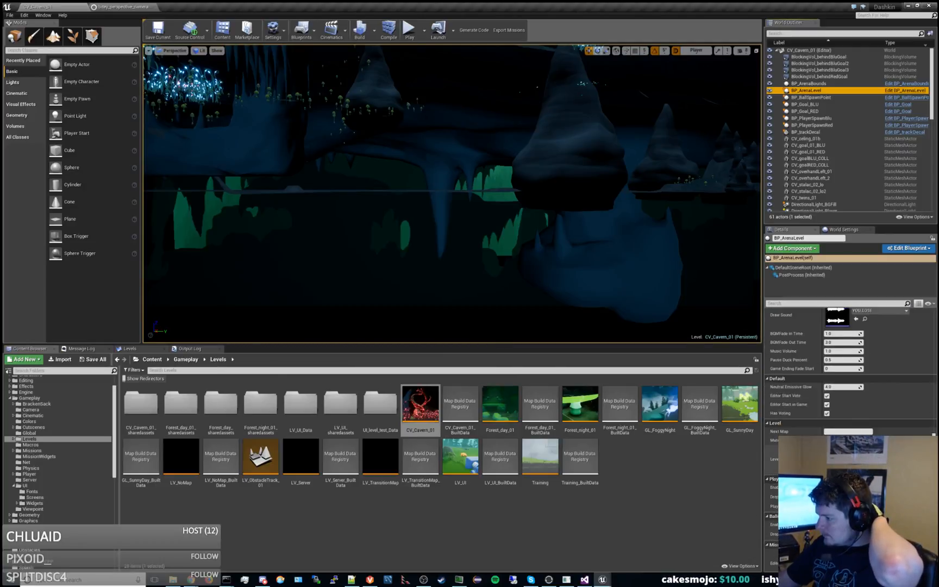
click(864, 463)
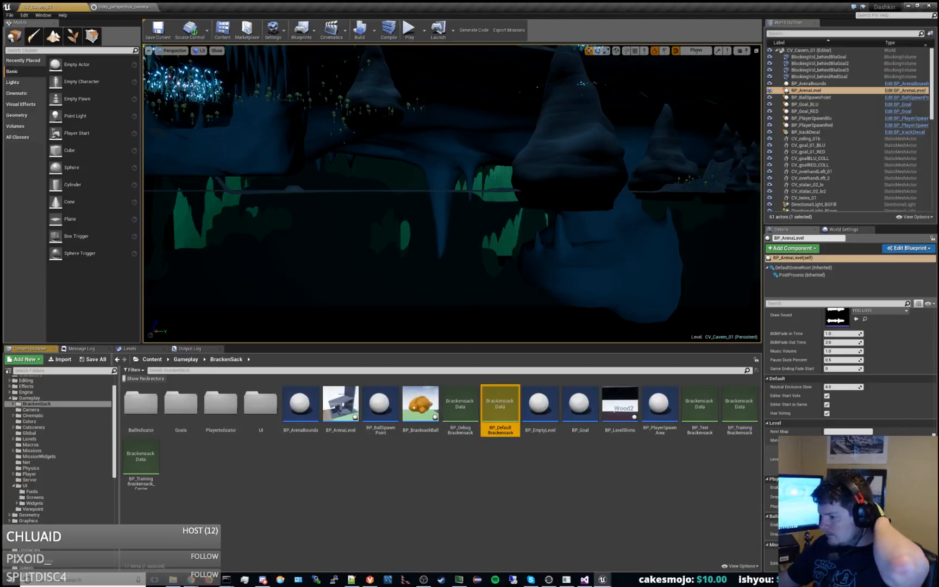
Open BP_DefaultBrackensack and its BiteyPerspectivePlayer spawn type to check which camera control it uses.
double_click(503, 414)
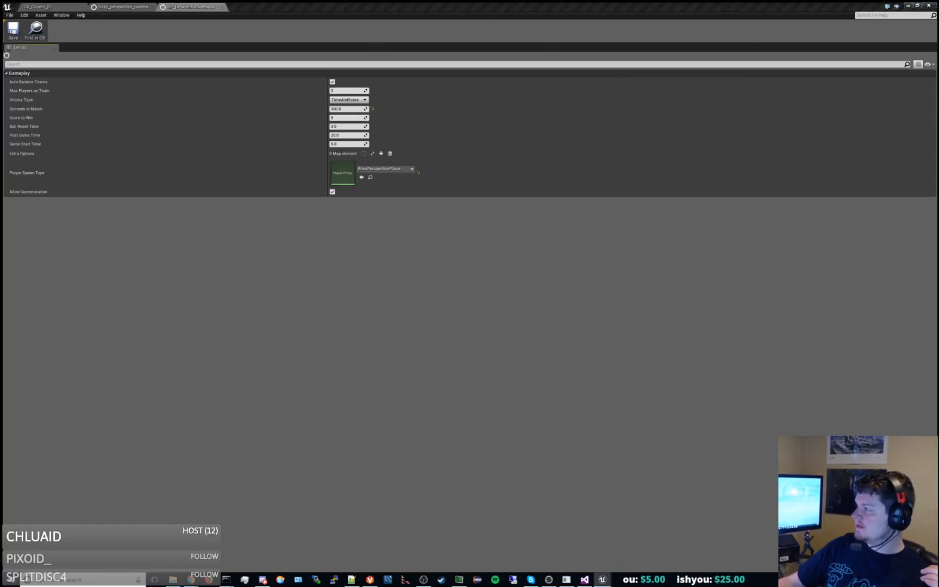
click(369, 178)
double_click(298, 405)
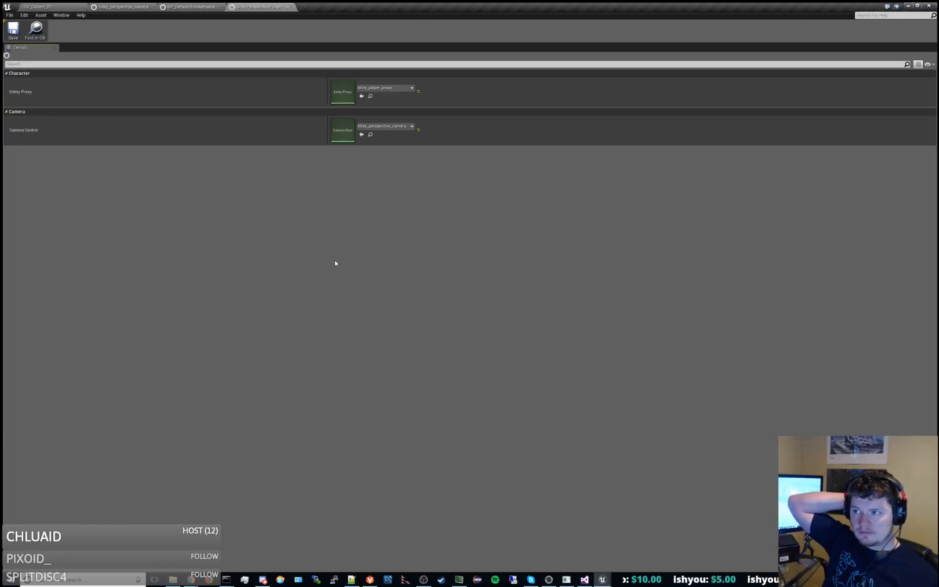
click(205, 6)
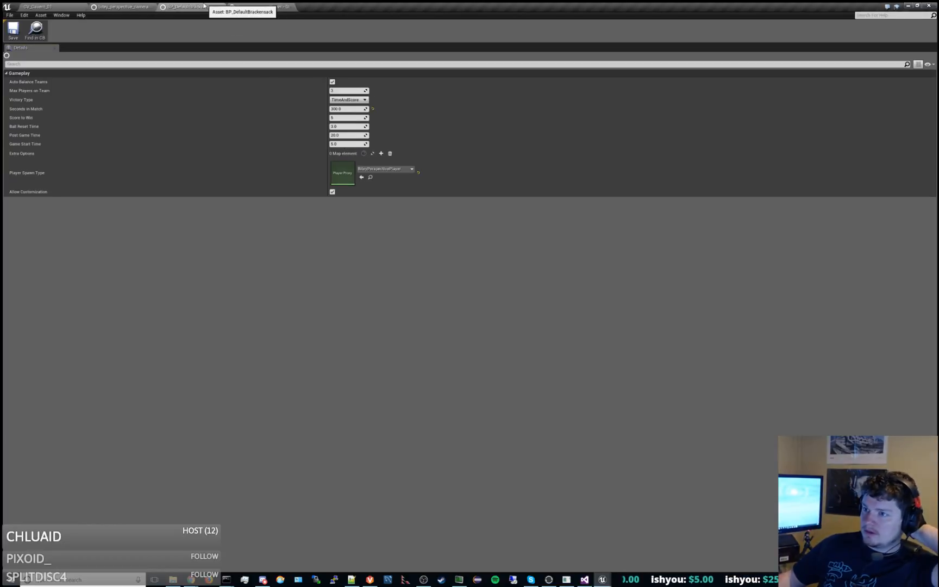
Open BP_TestBrackensack and its StandardPlayer spawn type to check which camera control that player uses.
click(38, 7)
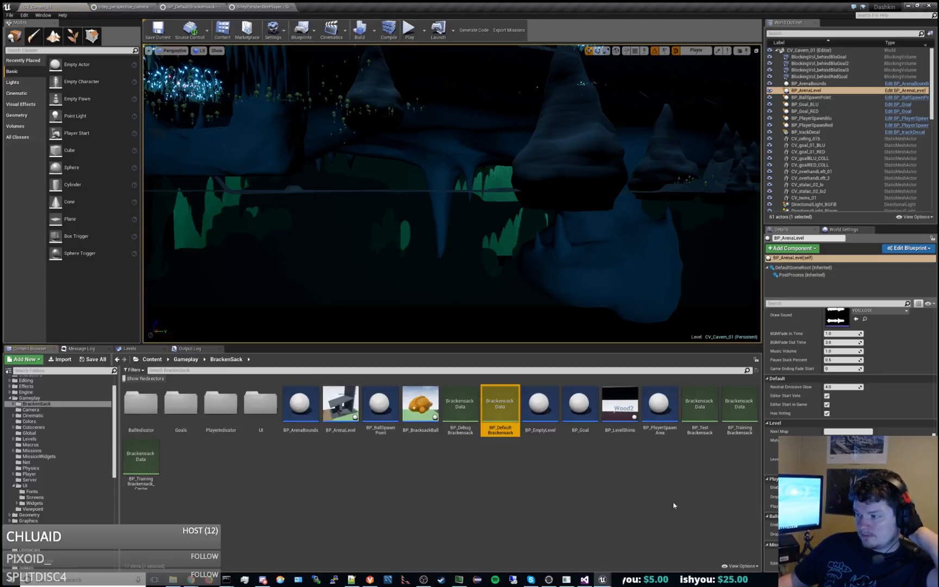
double_click(693, 413)
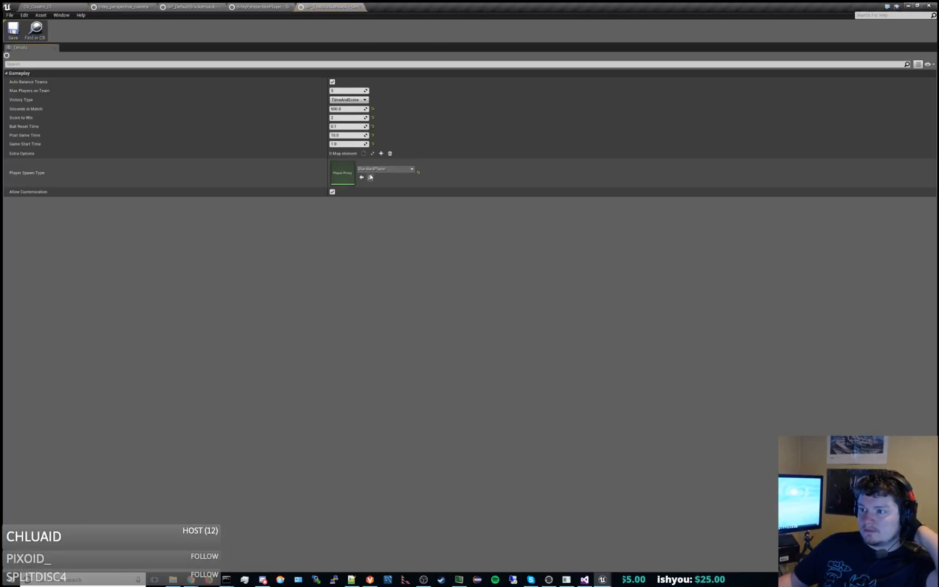
click(370, 177)
double_click(384, 403)
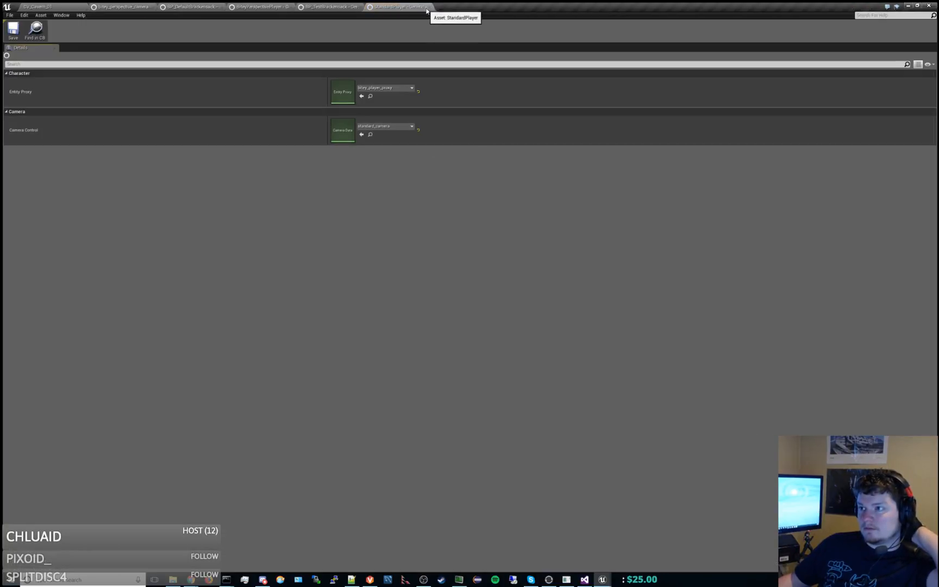
Compare the open Brackensack data, player proxy and camera assets, and return to the level editor.
click(337, 6)
click(264, 6)
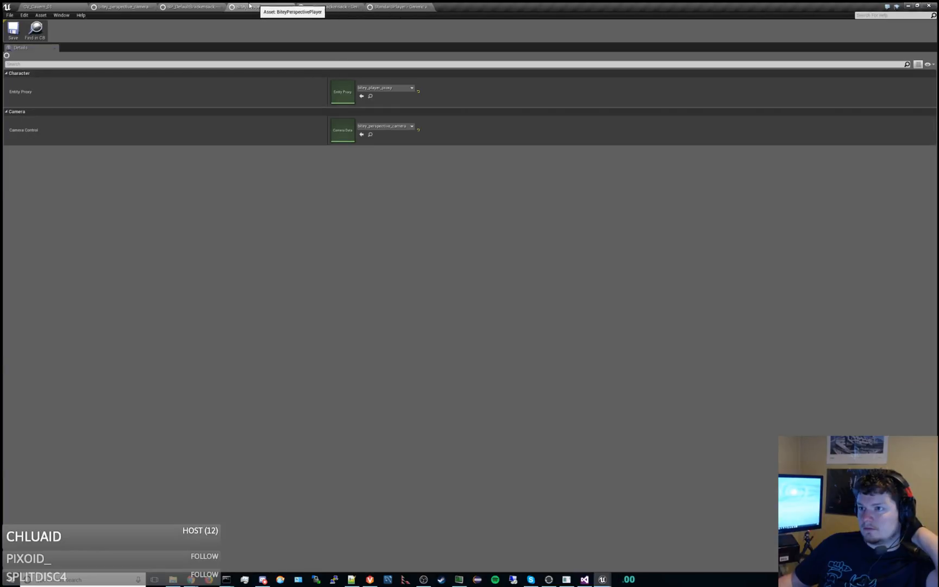
click(201, 6)
click(261, 6)
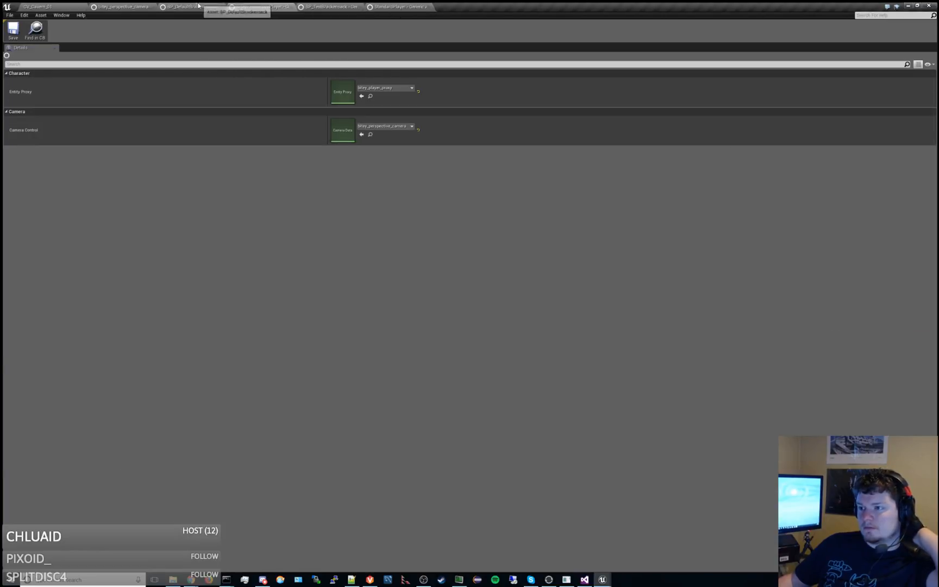
click(190, 7)
click(142, 6)
click(54, 8)
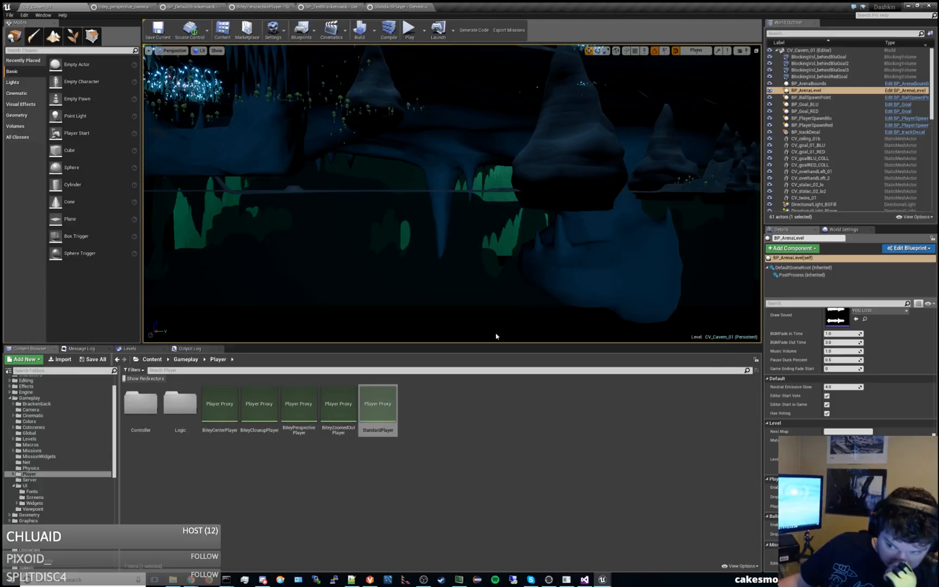
Check the camera controls assigned to the BiteyZoomedOutPlayer and BiteyPerspectivePlayer proxies in the Player folder.
double_click(352, 406)
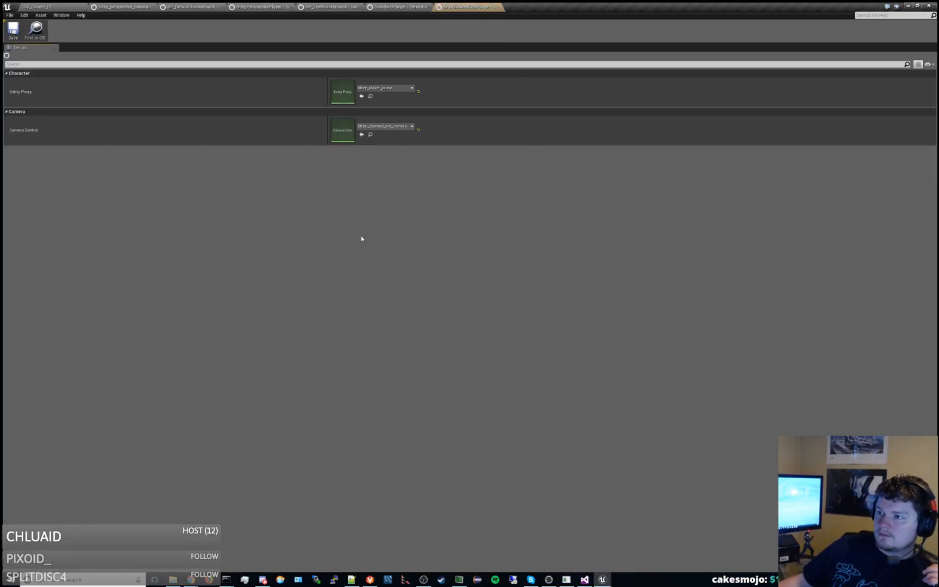
click(135, 7)
click(52, 6)
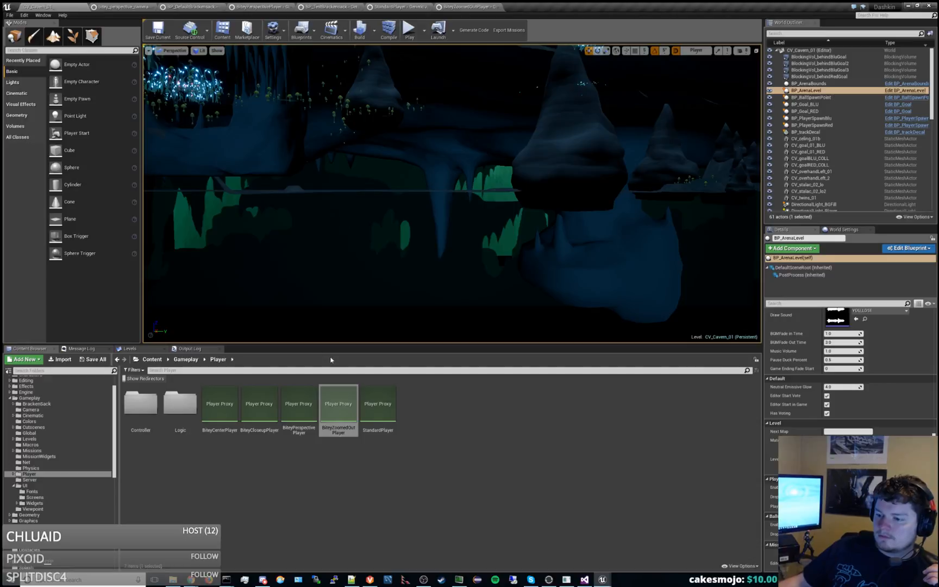
double_click(300, 403)
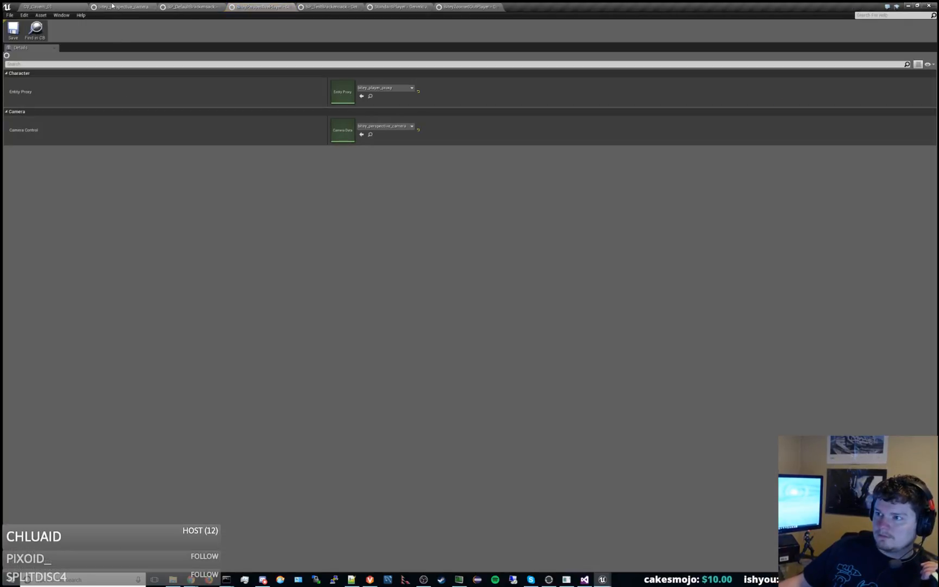
Open the bitey_player_proxy entity proxy used by BiteyPerspectivePlayer and examine its settings, then revisit BP_DefaultBrackensack.
click(370, 96)
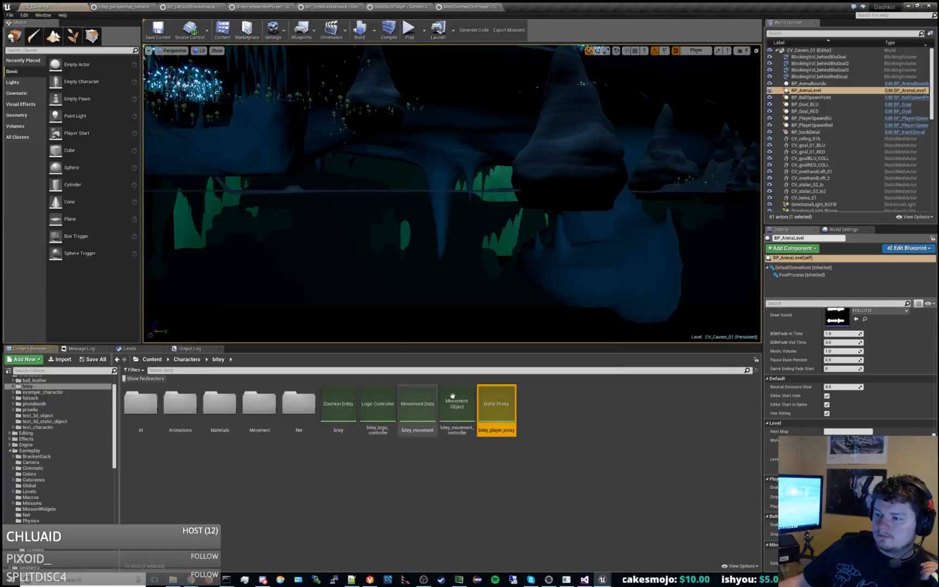
double_click(495, 405)
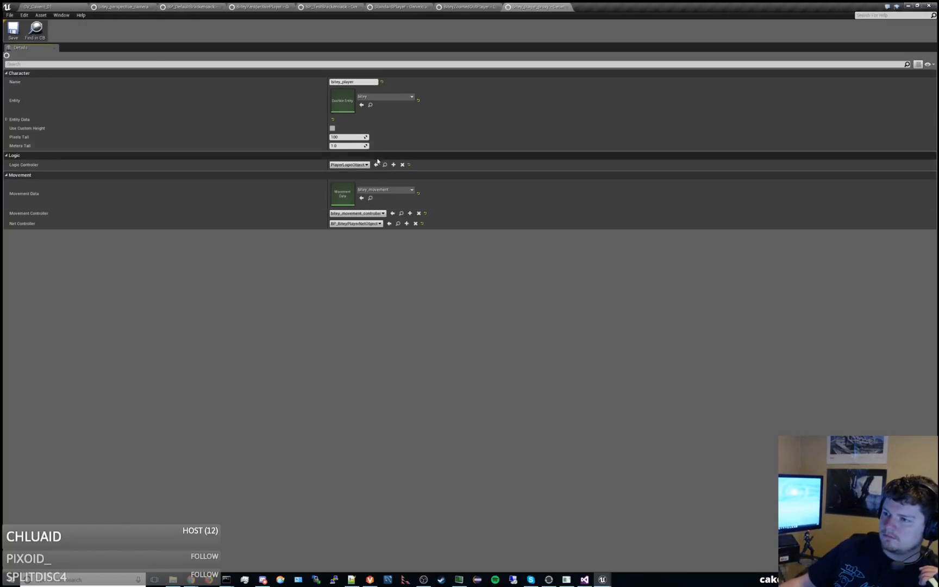
click(121, 8)
click(175, 6)
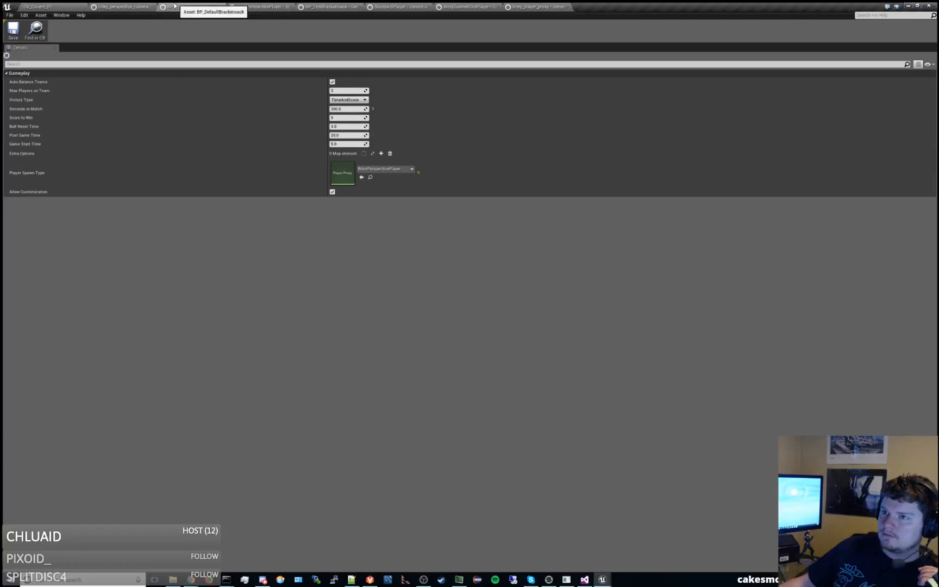
Dock the CAM_CameraLibrary editor window back among the other open asset editors.
click(68, 6)
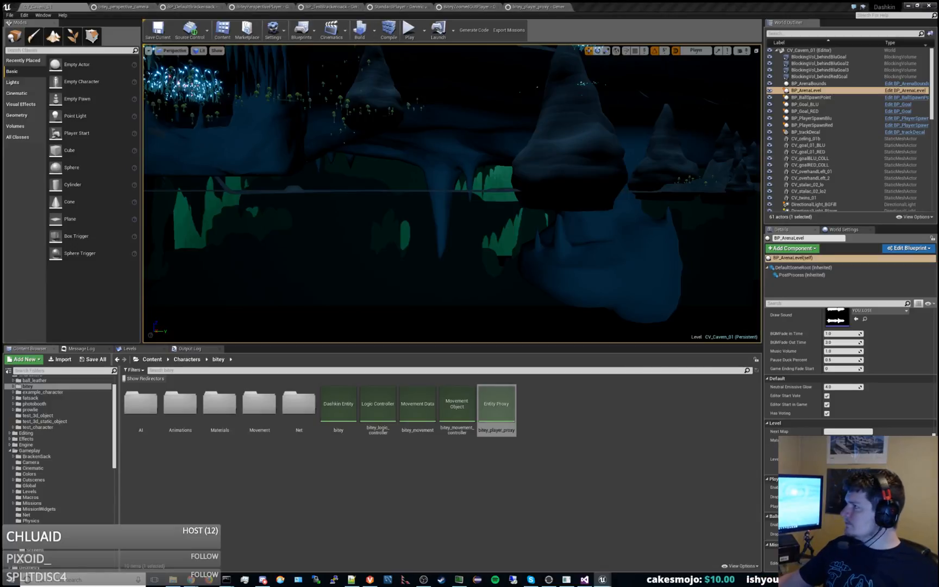
drag(923, 43, 617, 9)
Switch to Notepad++ and close the scratch file "new 1" without saving it.
click(352, 580)
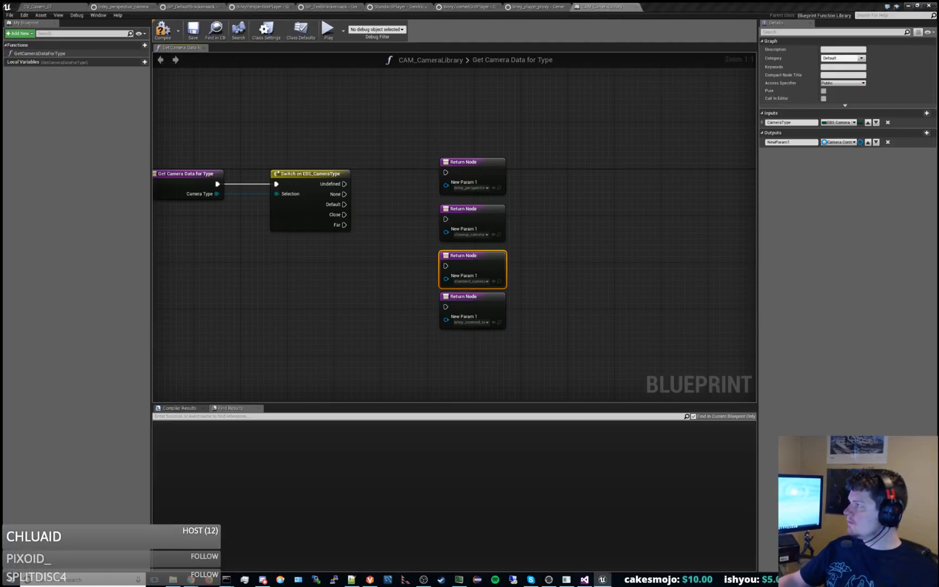
click(411, 34)
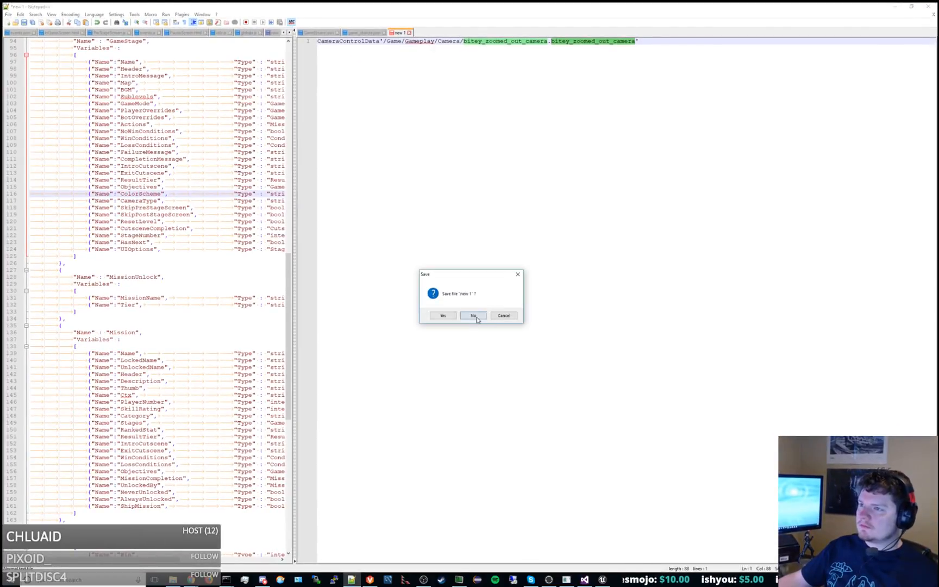
click(473, 315)
Add "Test" after "Far" in the CameraType values in GameEnums.json and save the file.
click(318, 33)
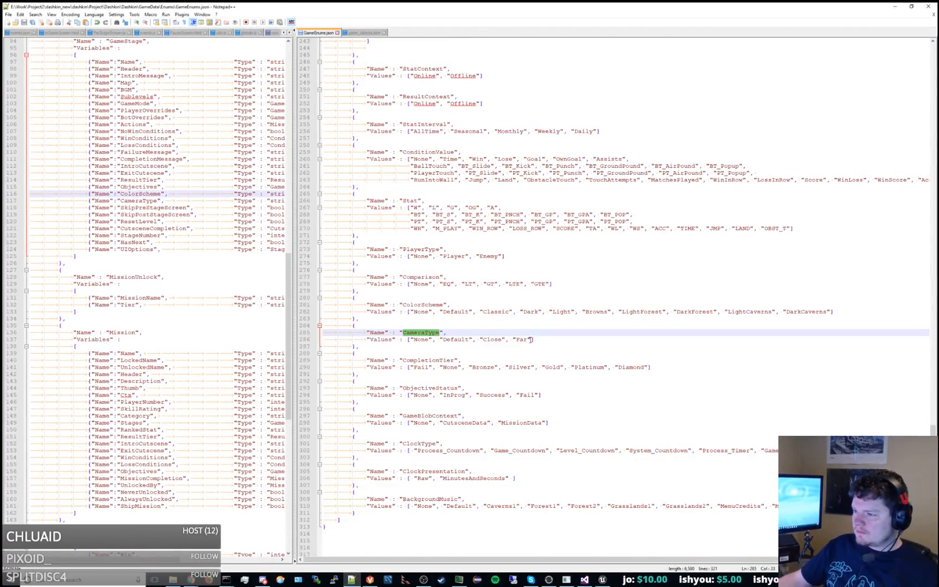
click(531, 340)
text(, "Test")
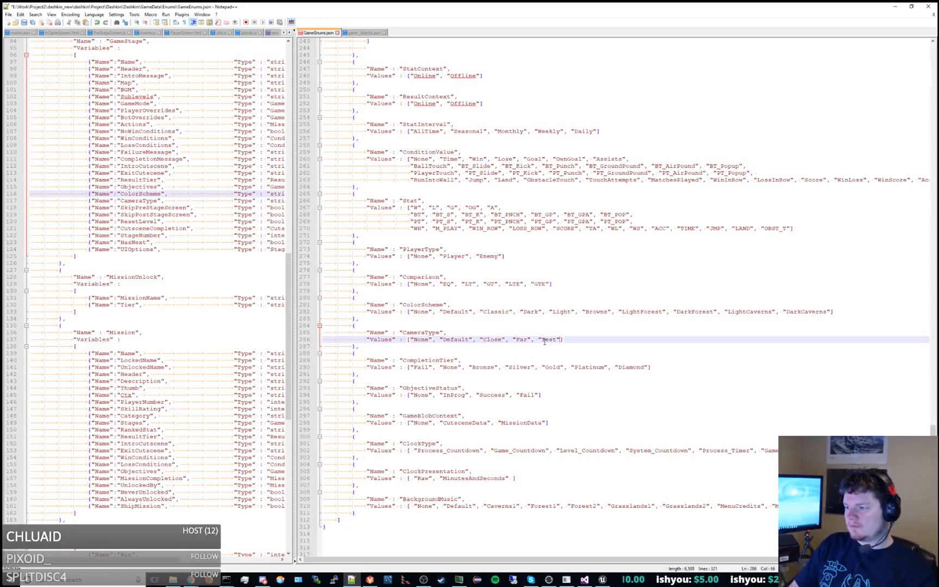
key(ctrl+s)
Switch back to Unreal Editor and save the CAM_CameraLibrary Blueprint.
drag(386, 5, 399, 0)
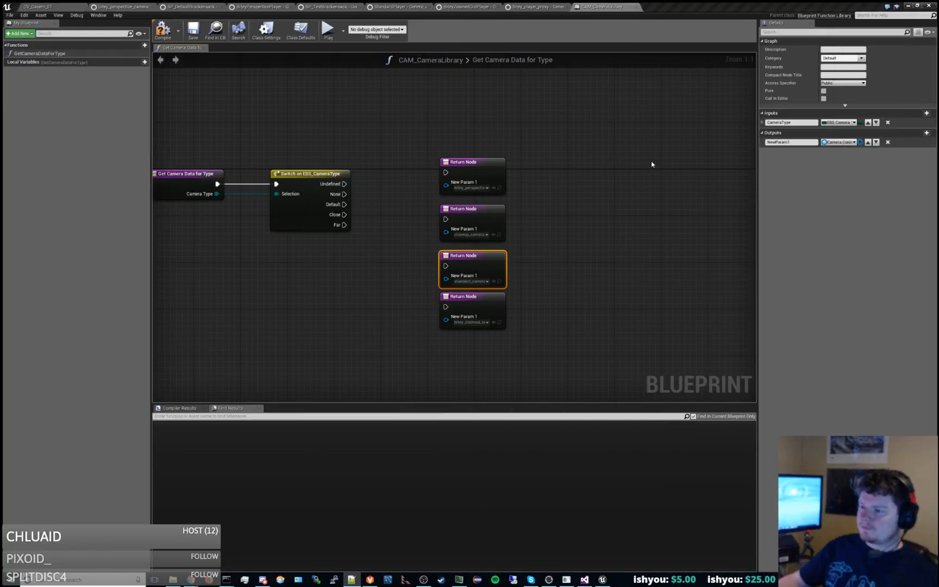
right_drag(652, 165, 626, 138)
click(572, 175)
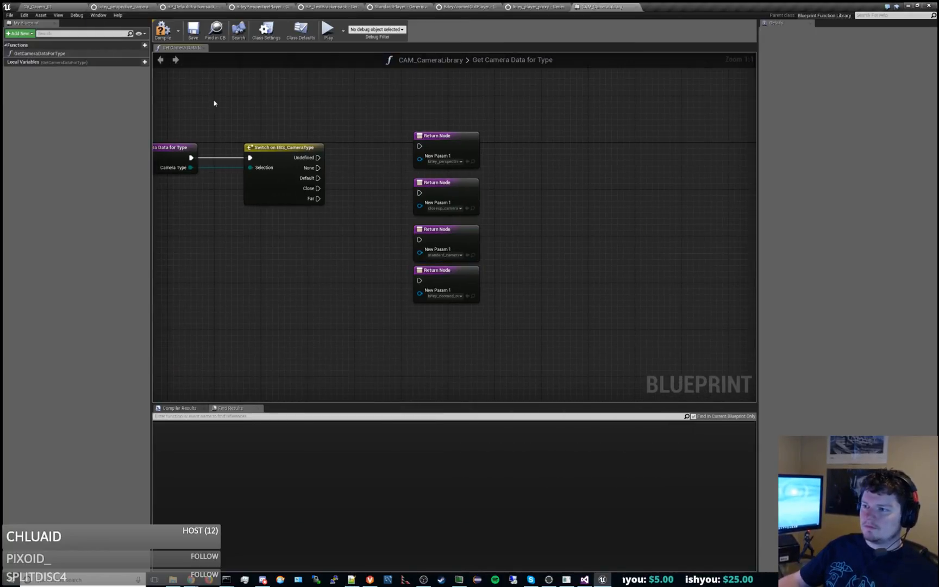
click(193, 30)
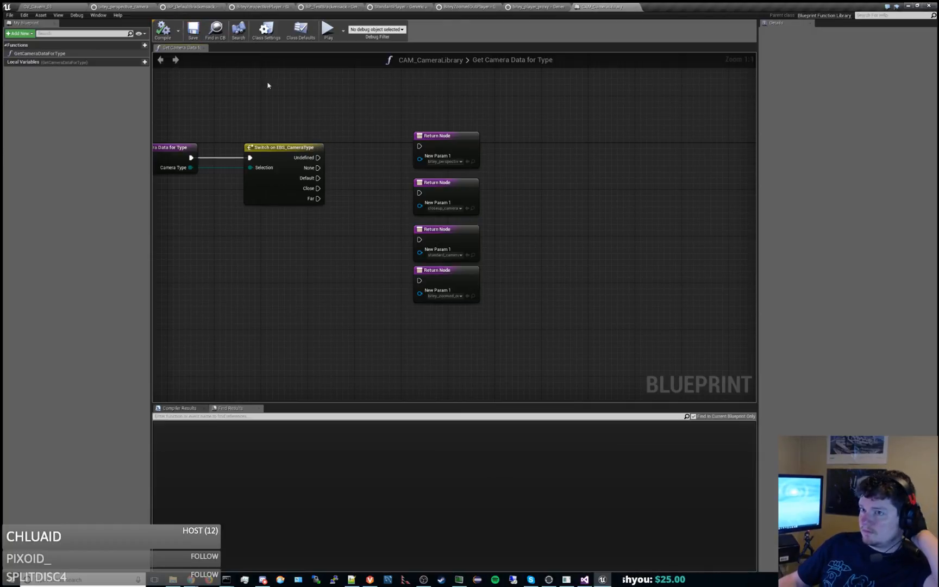
Rename the standard_camera asset in the Gameplay/Camera folder as debug_camera_data, checking it out of source control.
click(74, 6)
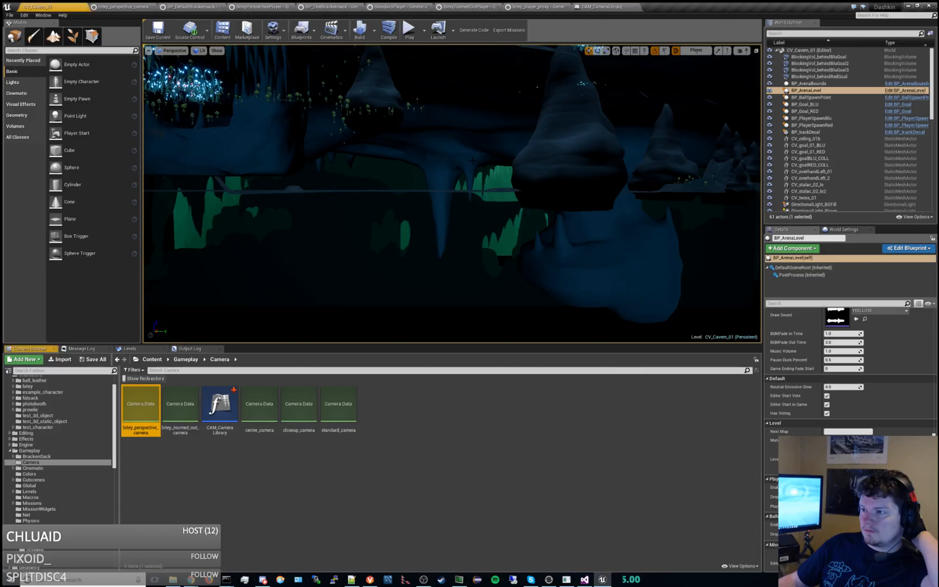
click(171, 450)
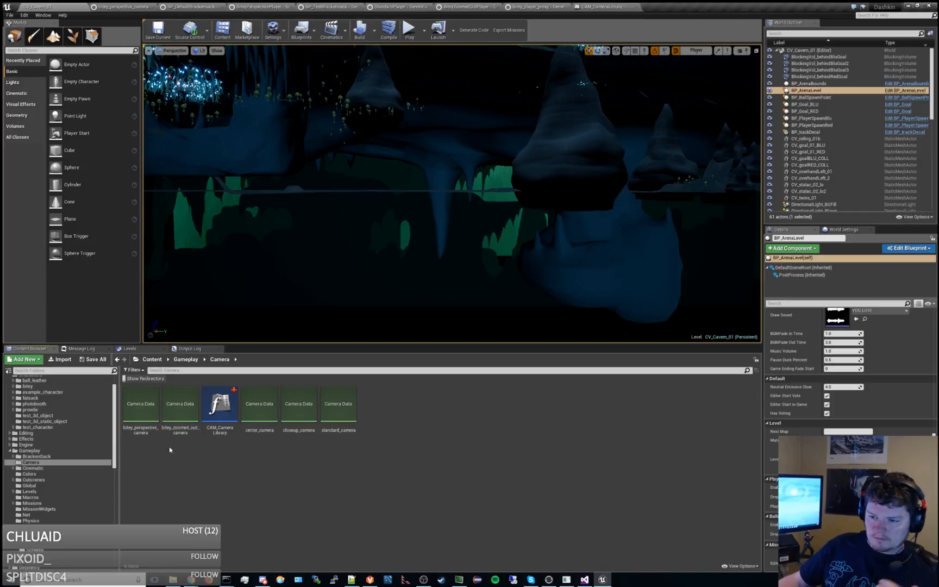
click(149, 414)
click(332, 410)
key(F2)
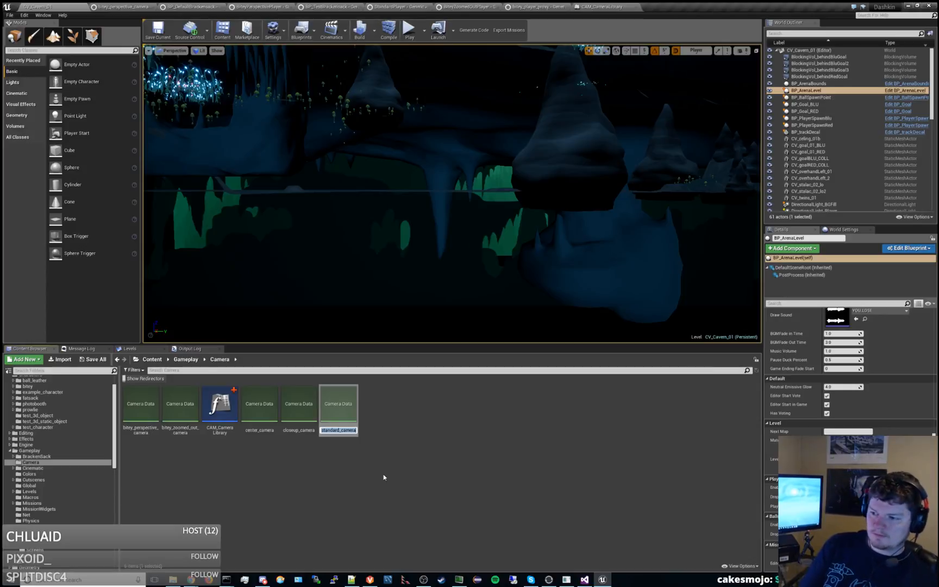
text(debug_camera_data)
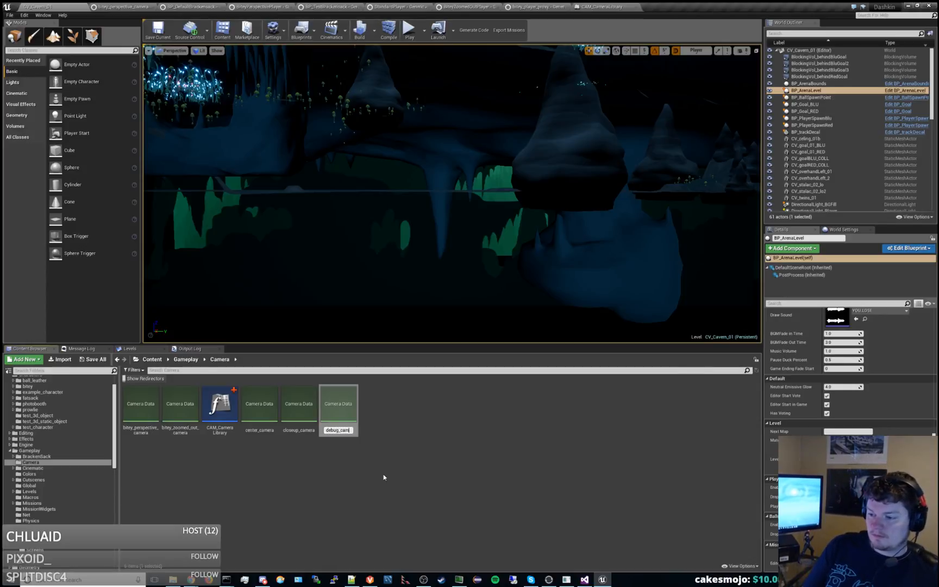
key(Return)
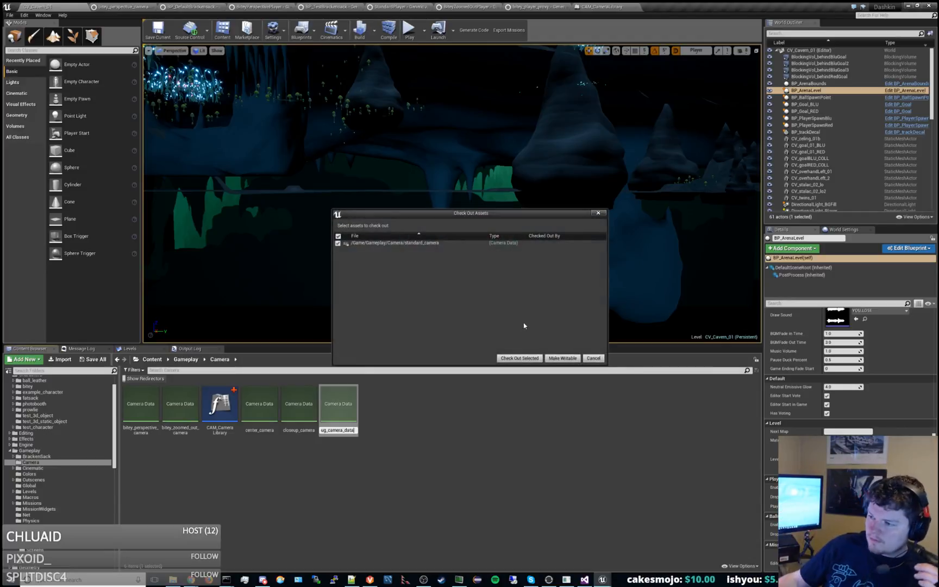
click(527, 357)
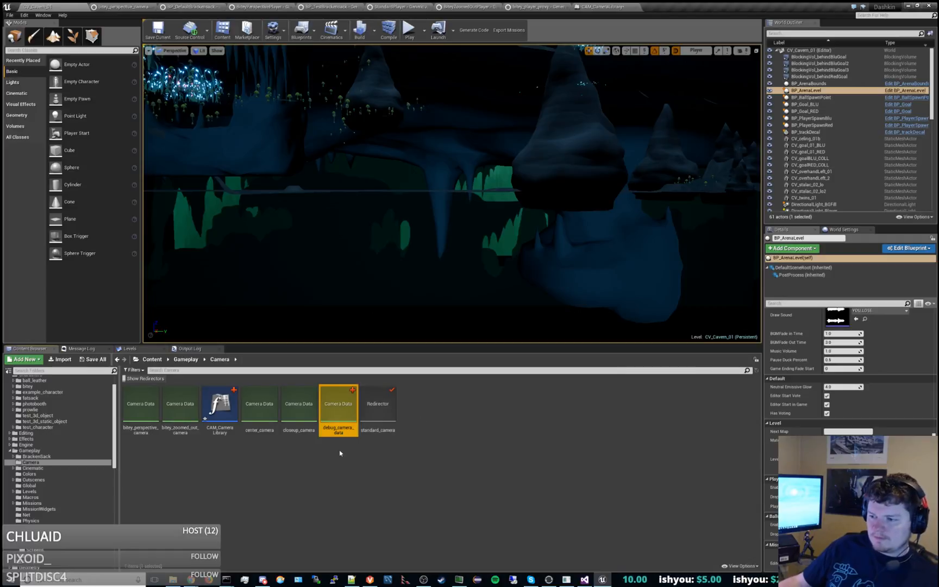
Fix up the standard_camera redirector, checking out the BiteyCloseupPlayer and StandardPlayer assets.
click(378, 407)
right_click(379, 416)
click(405, 427)
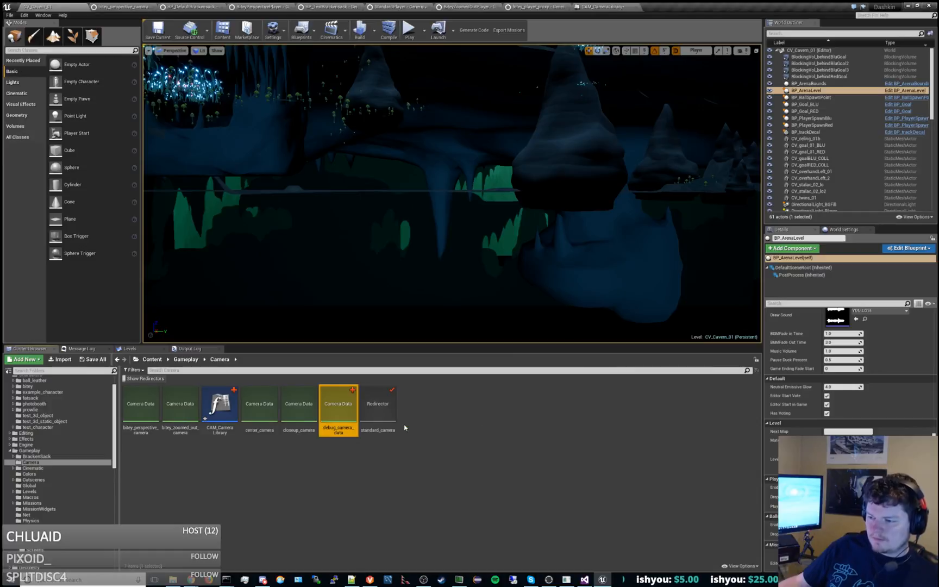
right_click(390, 418)
click(415, 434)
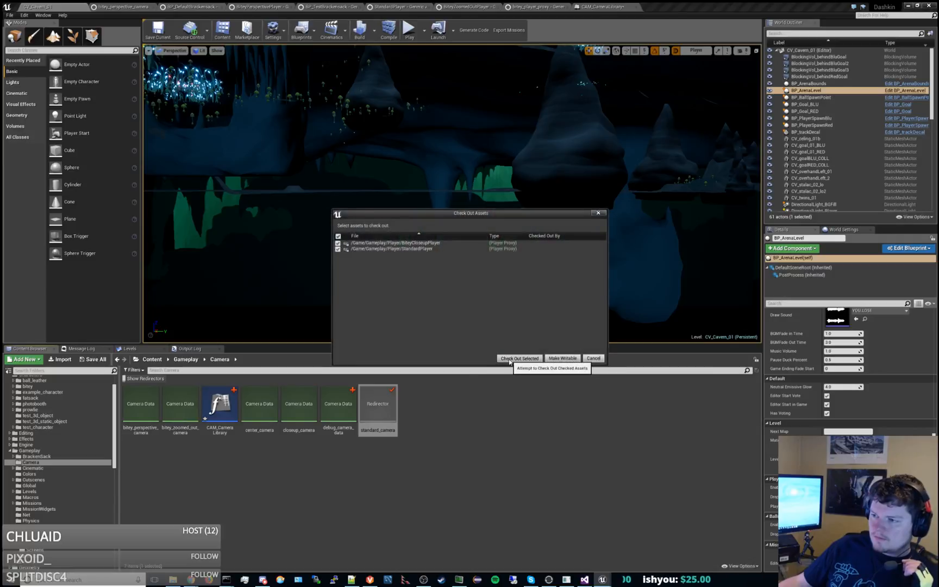
click(509, 359)
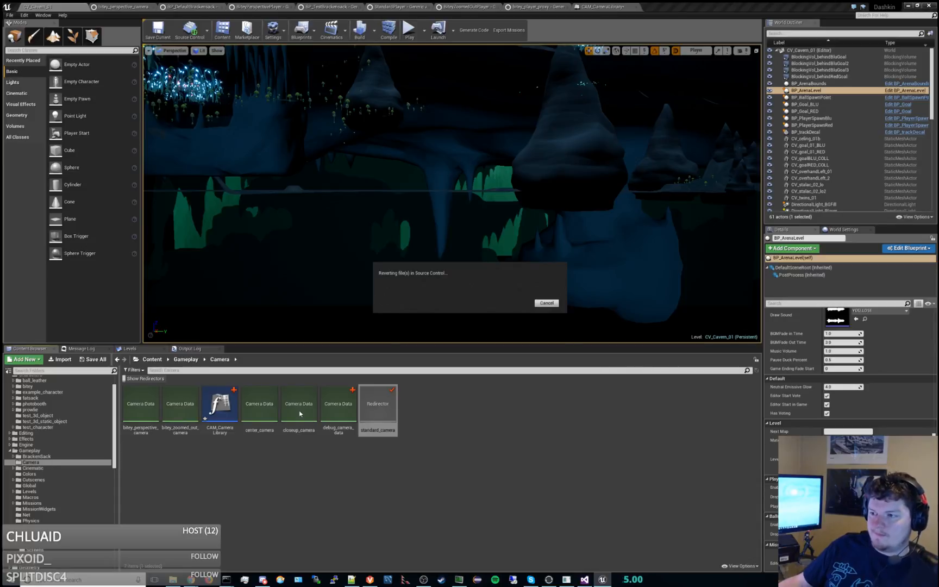
Review the center_camera asset's settings and the camera data assigned to the return nodes in CAM_CameraLibrary.
double_click(270, 409)
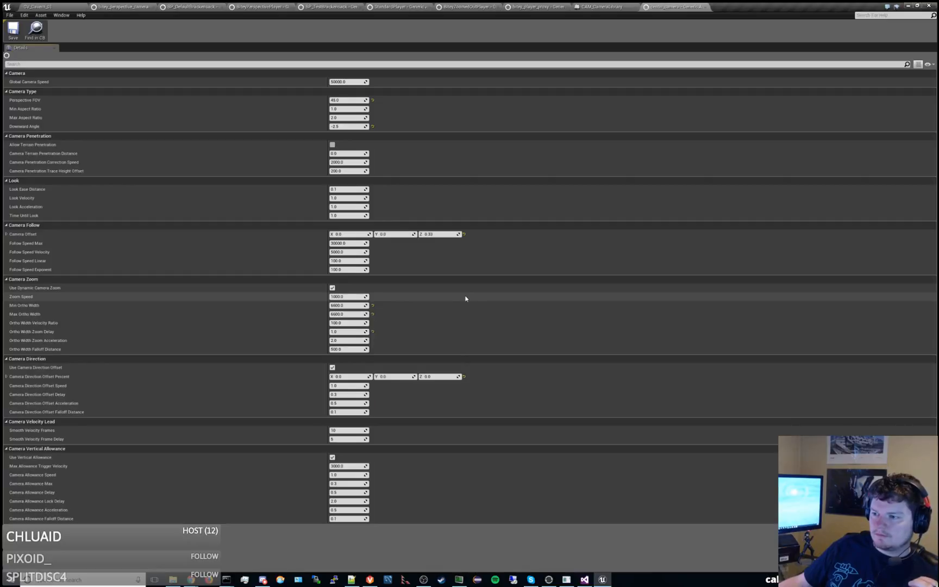
click(602, 7)
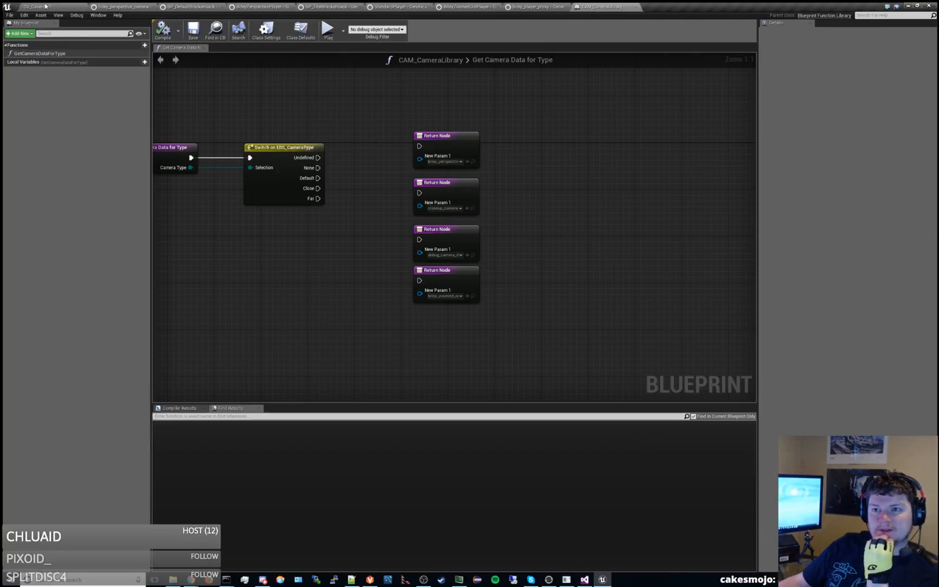
click(45, 6)
Trace what references center_camera in the Reference Viewer, through BiteyCenterPlayer and BP_TrainingBrackensack_Center to the TUT_05_popup level.
right_click(275, 416)
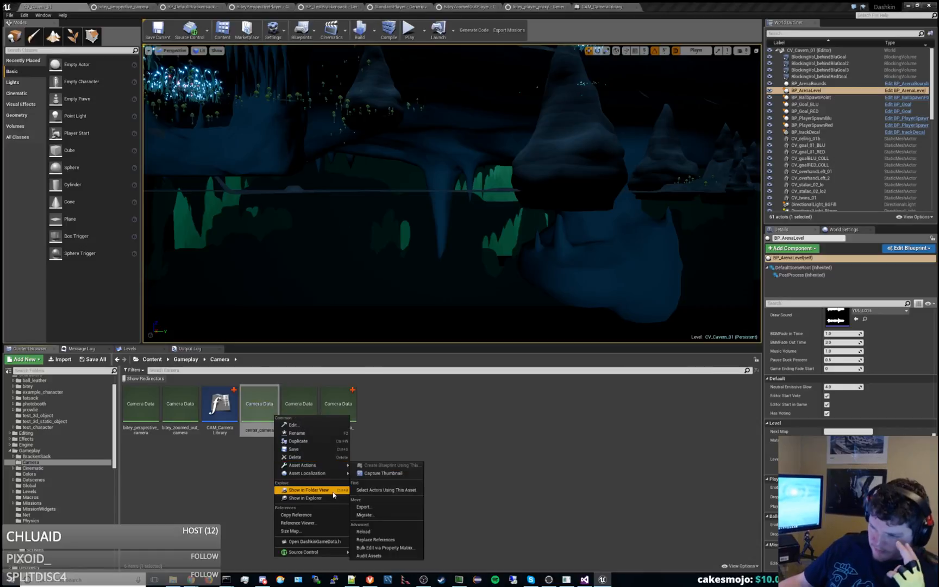
click(327, 523)
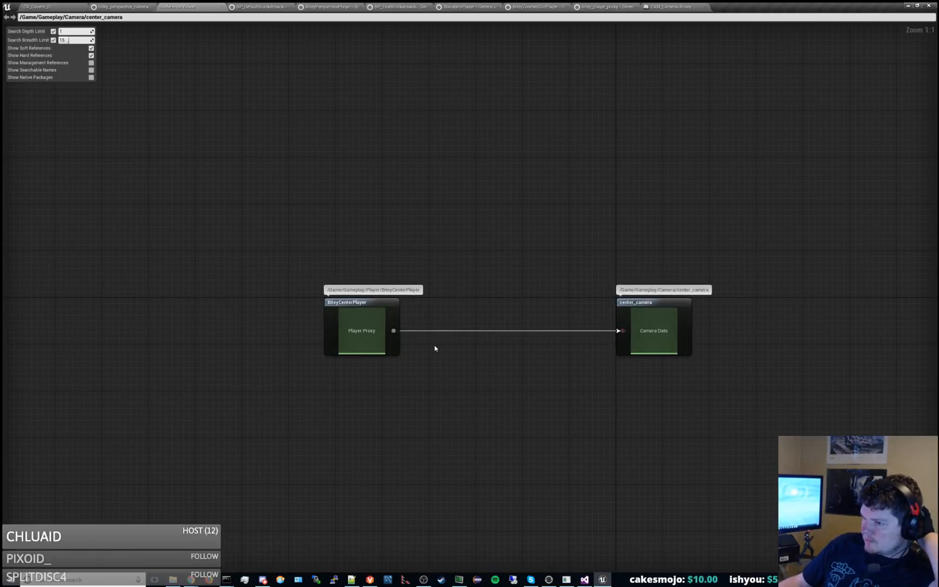
double_click(387, 305)
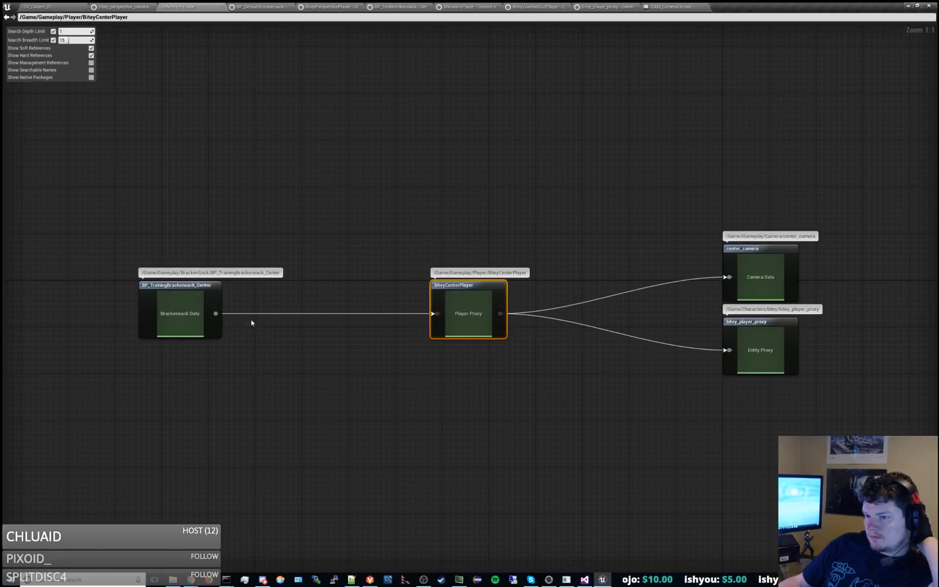
double_click(210, 314)
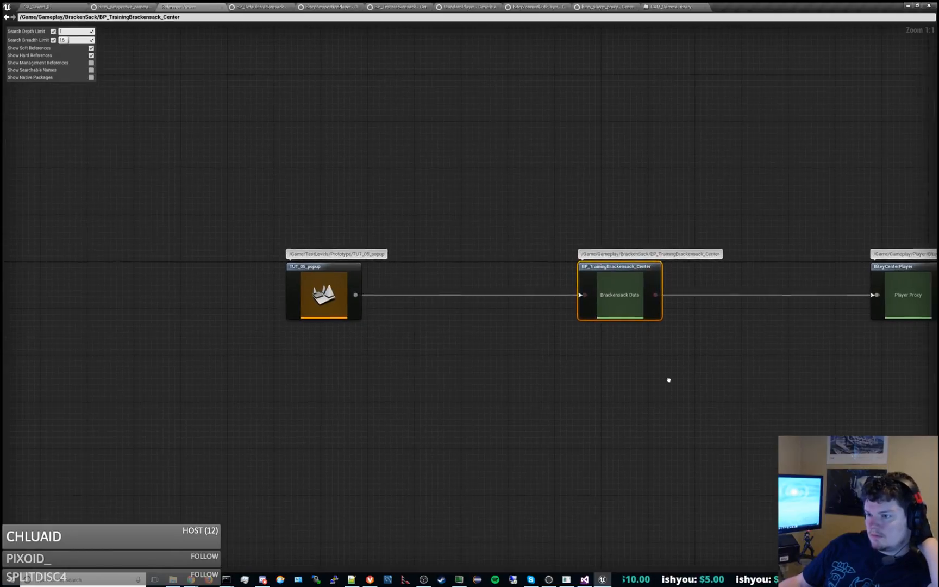
right_drag(669, 380, 619, 359)
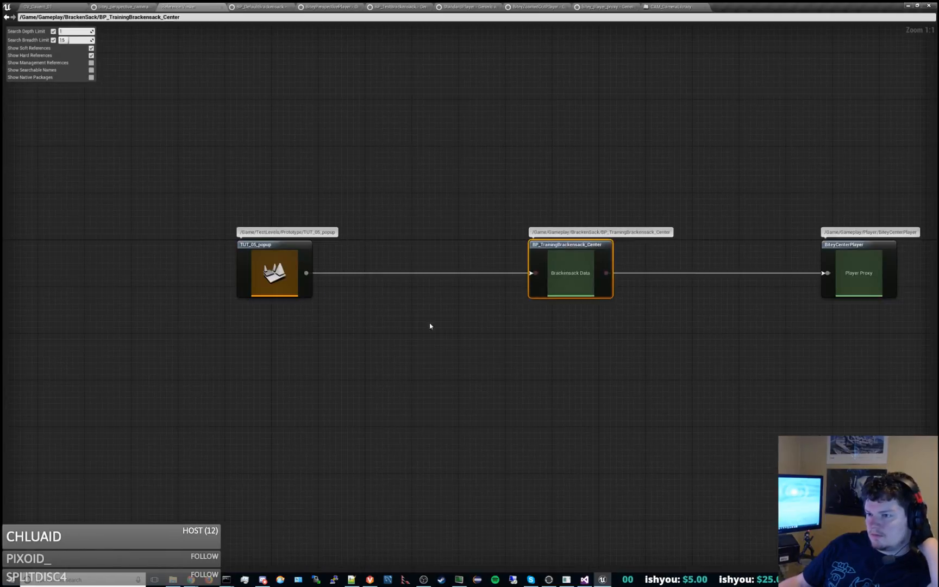
click(277, 244)
right_drag(539, 380, 294, 361)
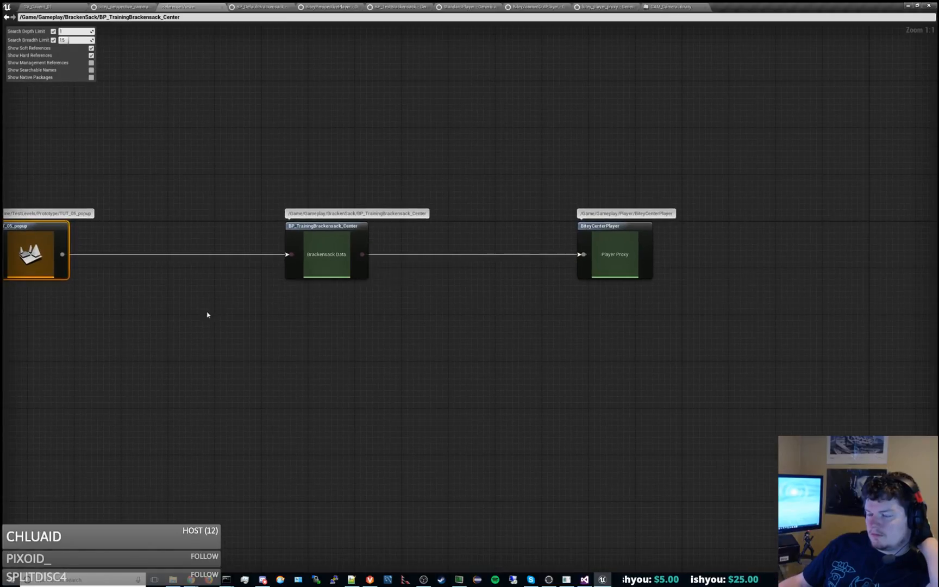
right_drag(207, 314, 417, 328)
double_click(239, 242)
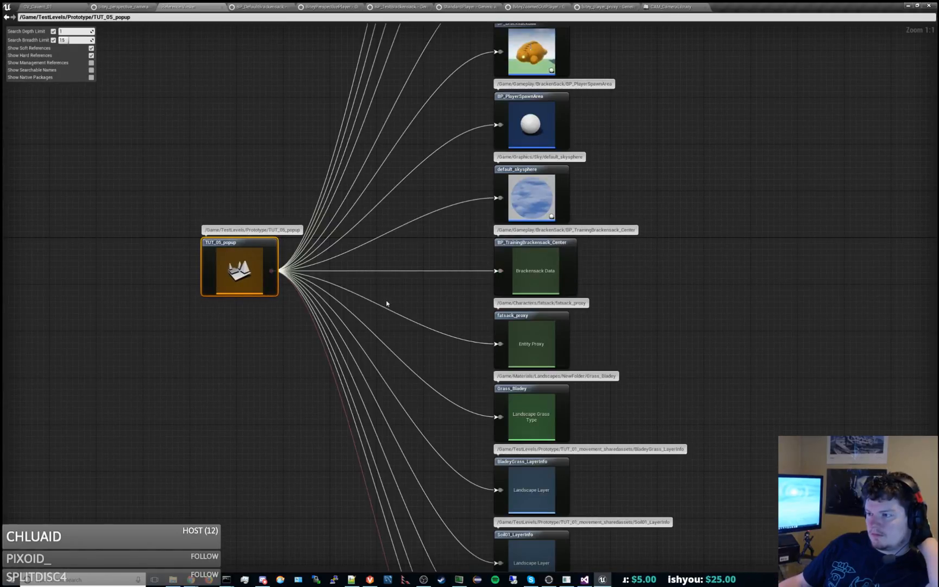
scroll(375, 310, down, 4)
right_drag(374, 311, 480, 322)
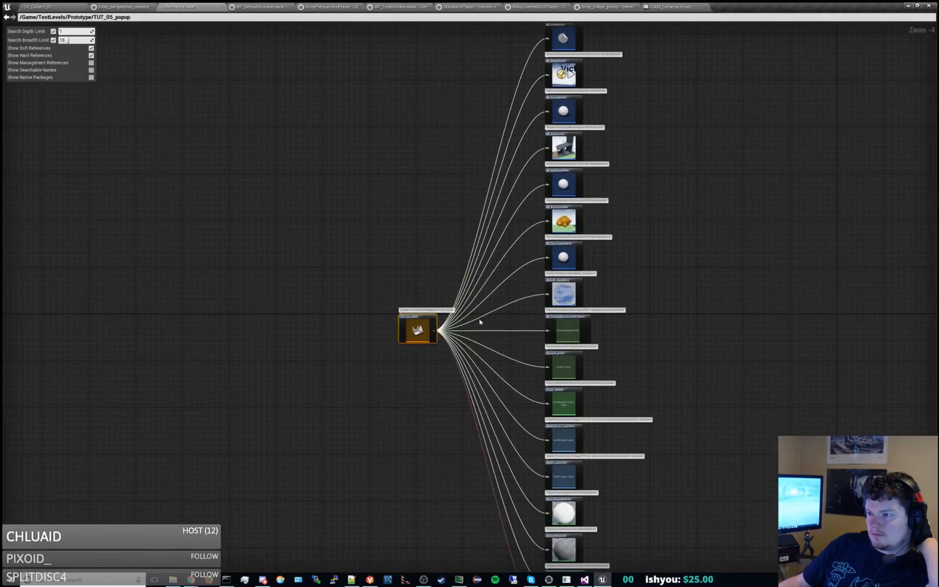
scroll(411, 328, up, 4)
Rename the center_camera asset as training_camera_data, checking it out of source control.
click(78, 5)
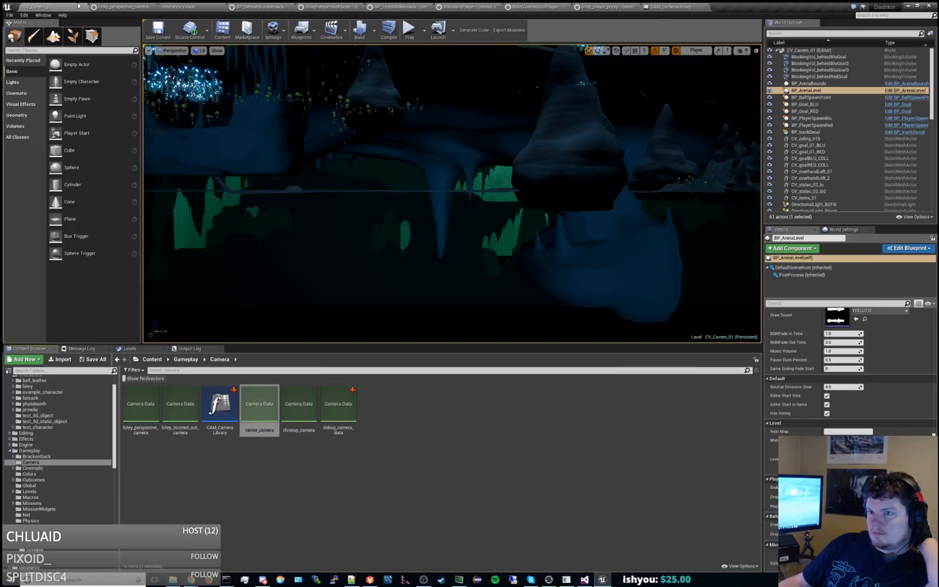
click(318, 455)
click(267, 415)
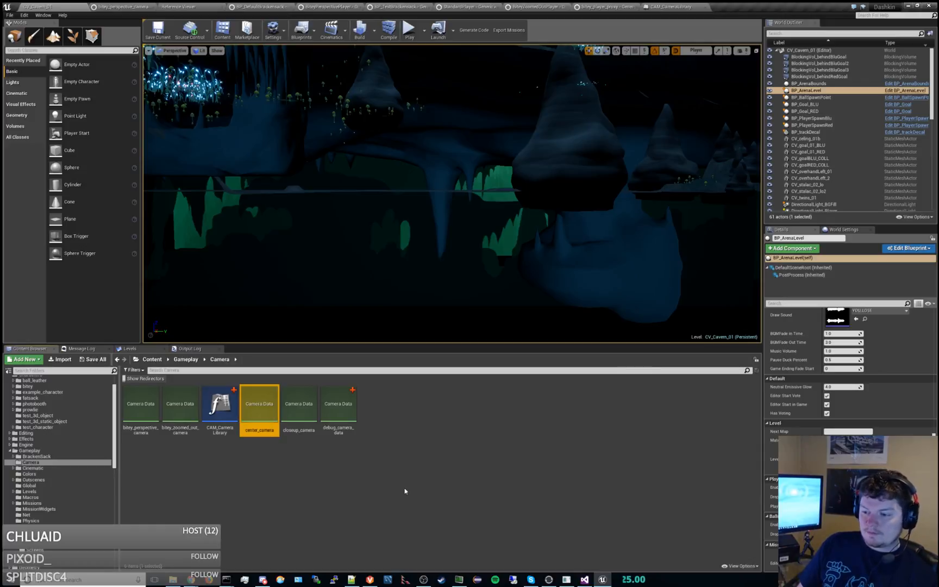
key(F2)
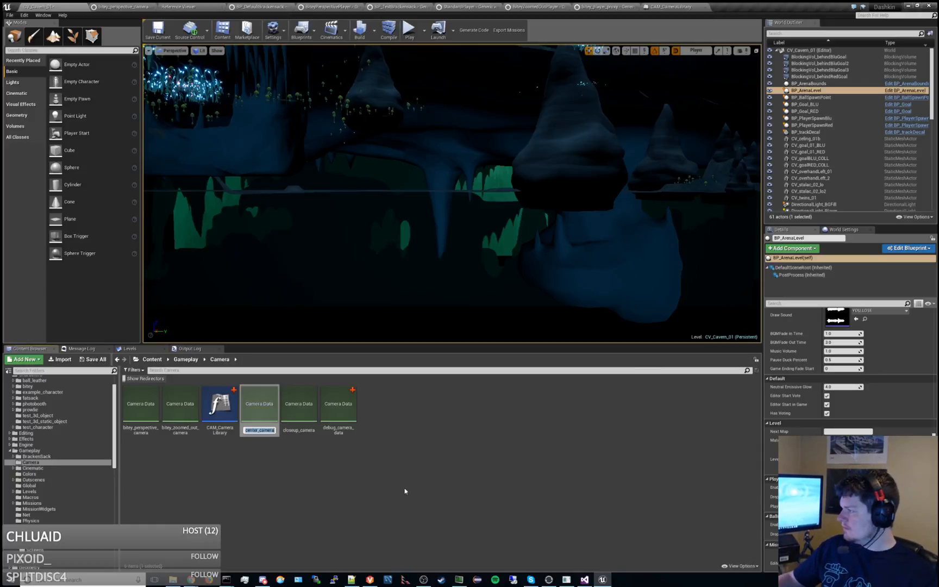
key(Home)
text(tra)
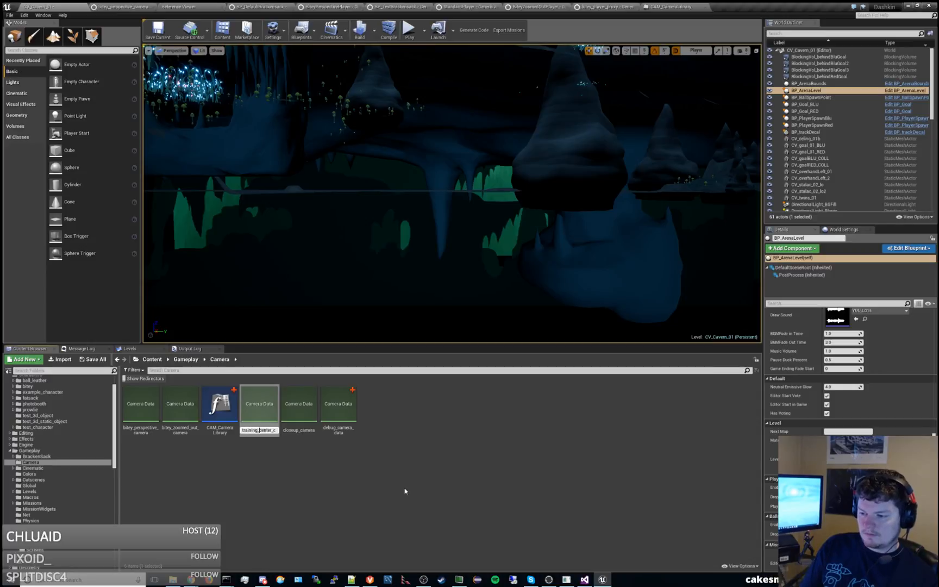
text(ining_)
key(Delete)
key(Delete)
key(Delete)
key(Delete)
key(Delete)
key(Delete)
key(Delete)
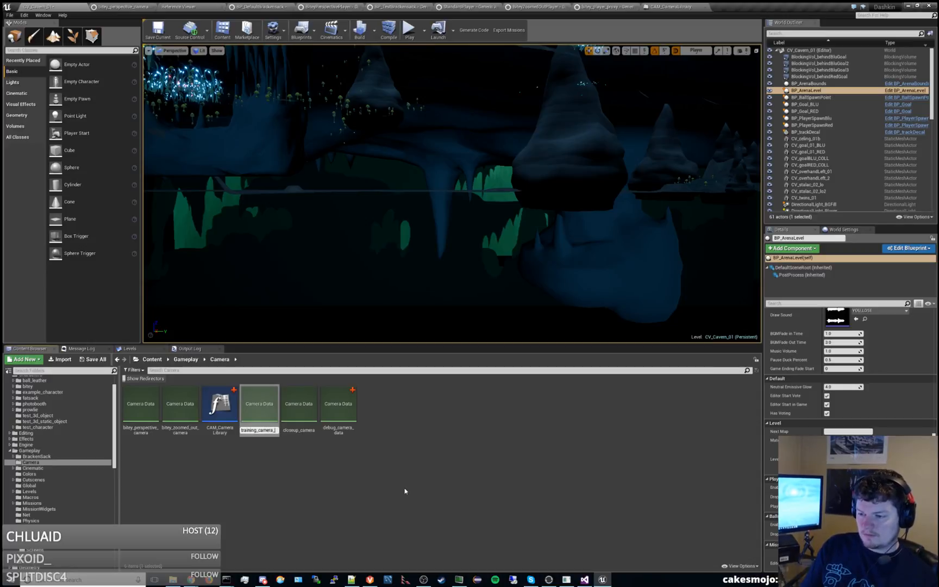
text(data)
key(Return)
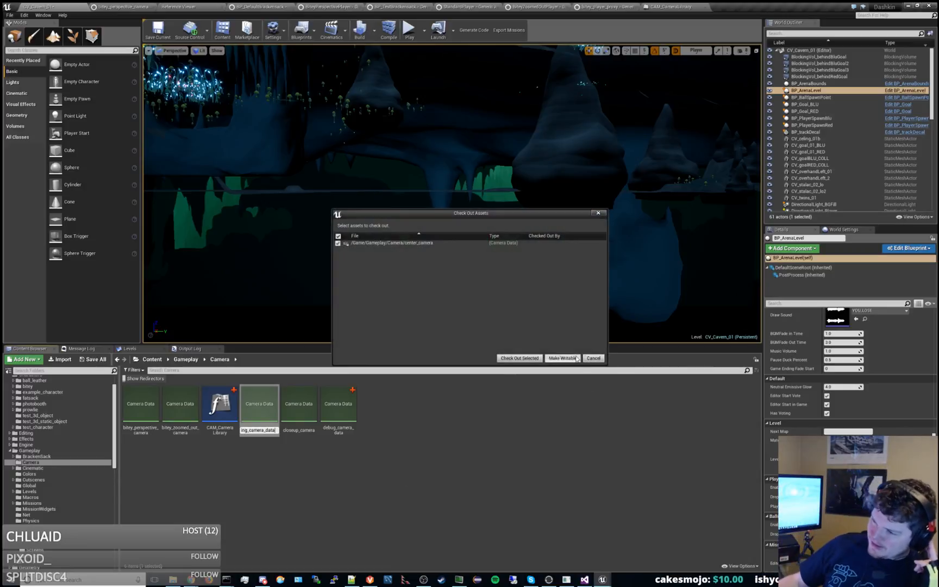
click(532, 357)
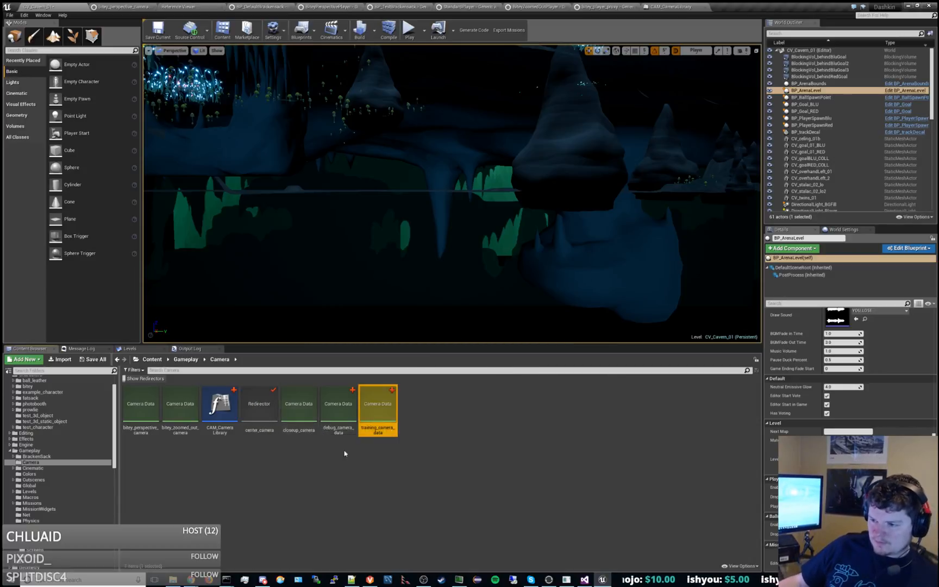
Rename the closeup_camera asset as closeup_camera_data, checking it out of source control.
click(313, 416)
key(F2)
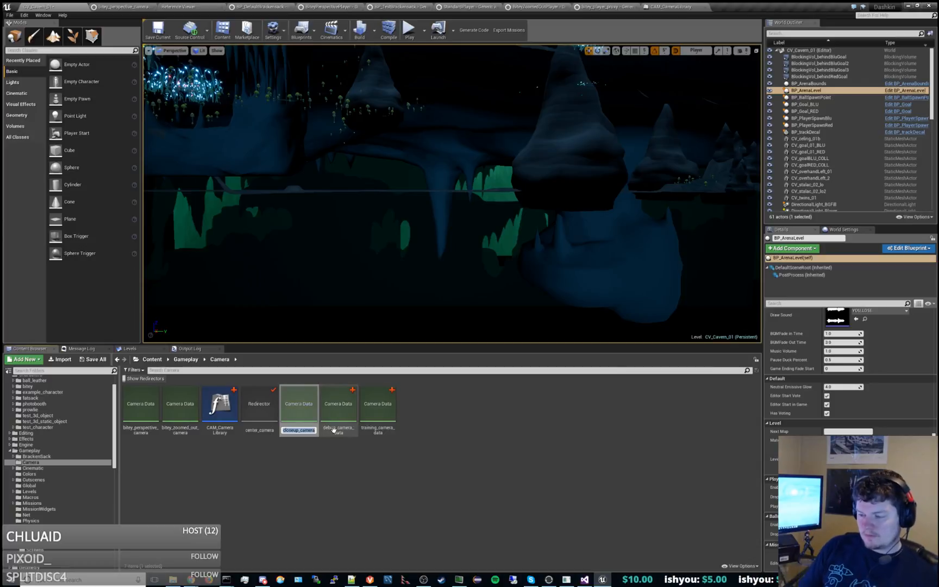
key(End)
text(_data)
key(Return)
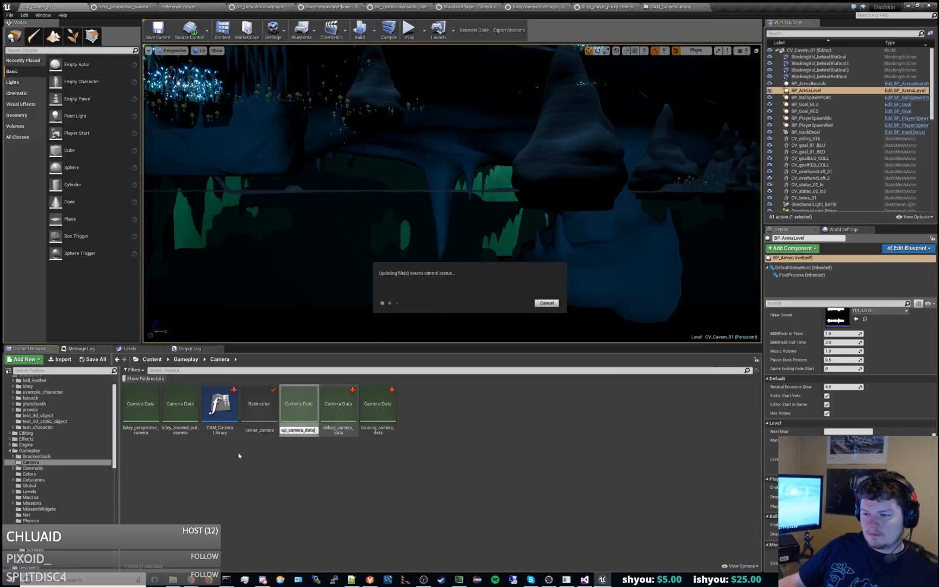
click(520, 358)
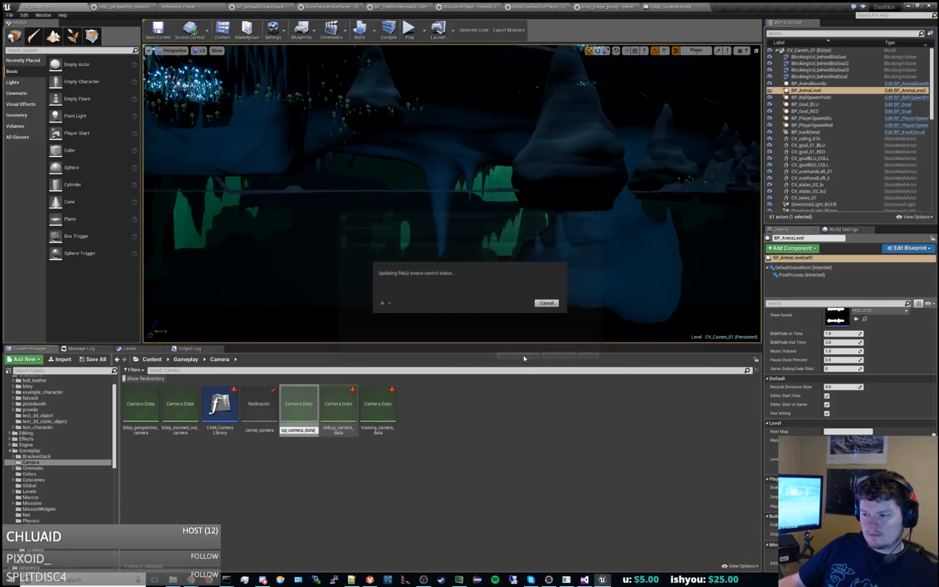
key(Return)
Rename the bitey_zoomed_out_camera asset as zoomed_out_camera_data, checking it out of source control.
click(194, 415)
key(F2)
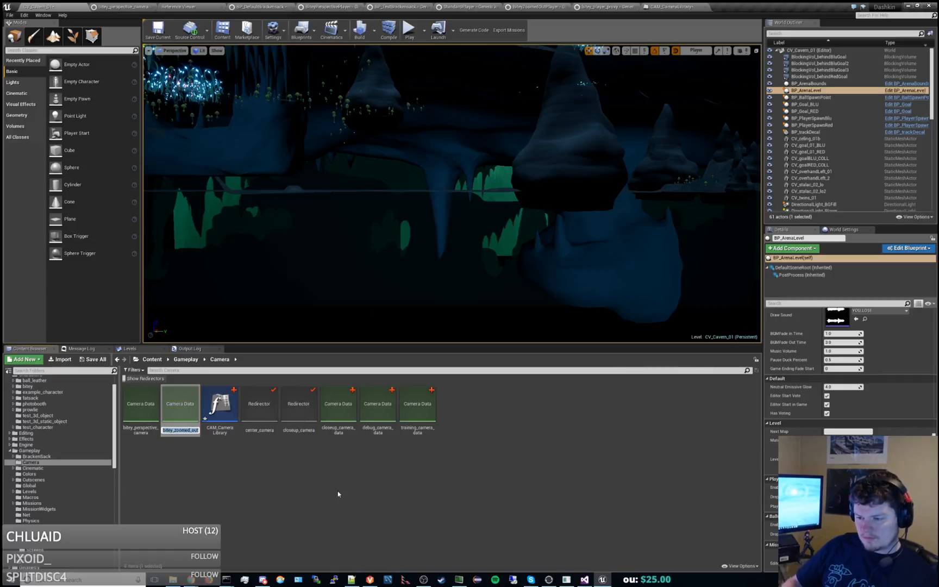
key(End)
text(_camera)
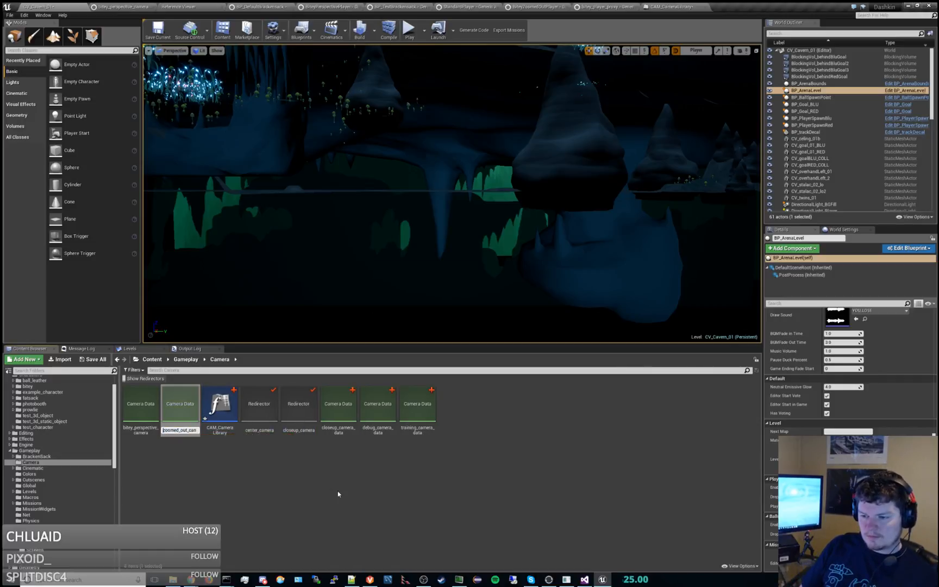
text(_data)
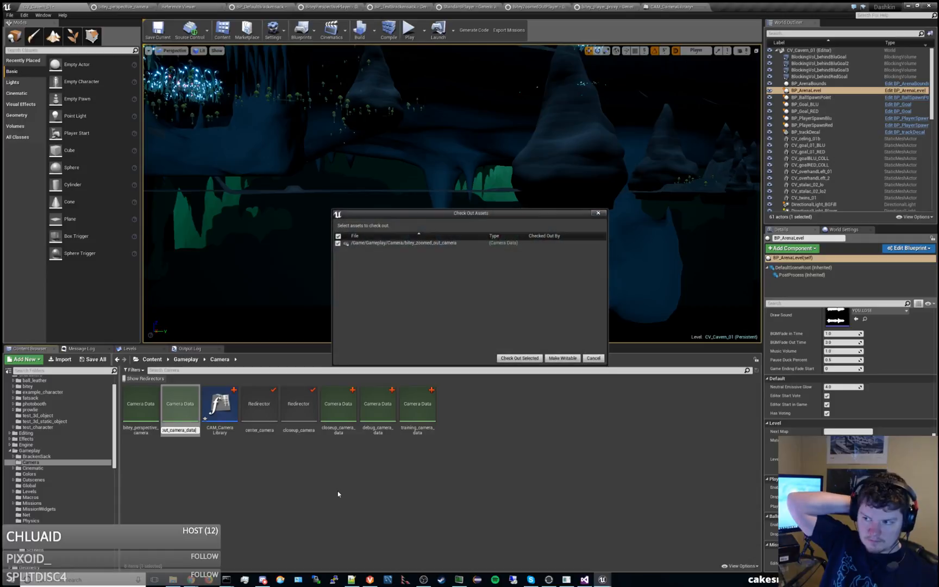
click(519, 358)
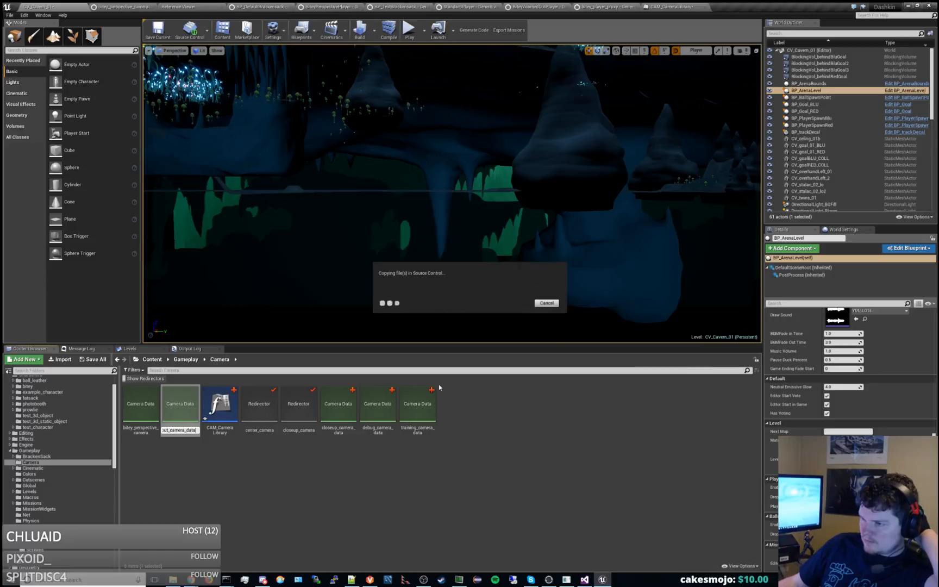
Rename the bitey_perspective_camera asset as default_camera_data, checking it out of source control.
click(141, 404)
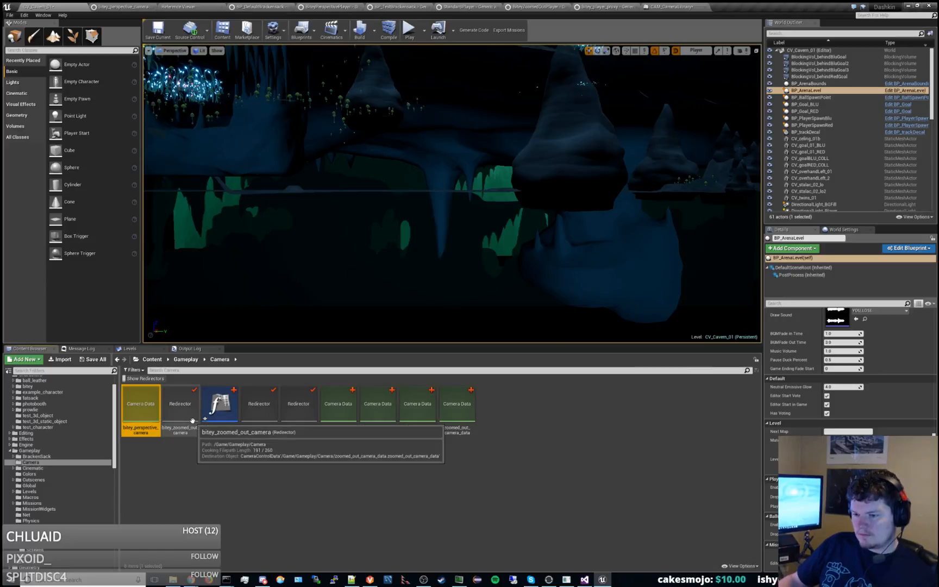
key(F2)
key(Home)
key(Delete)
key(Delete)
key(Delete)
key(Delete)
key(Delete)
text(default)
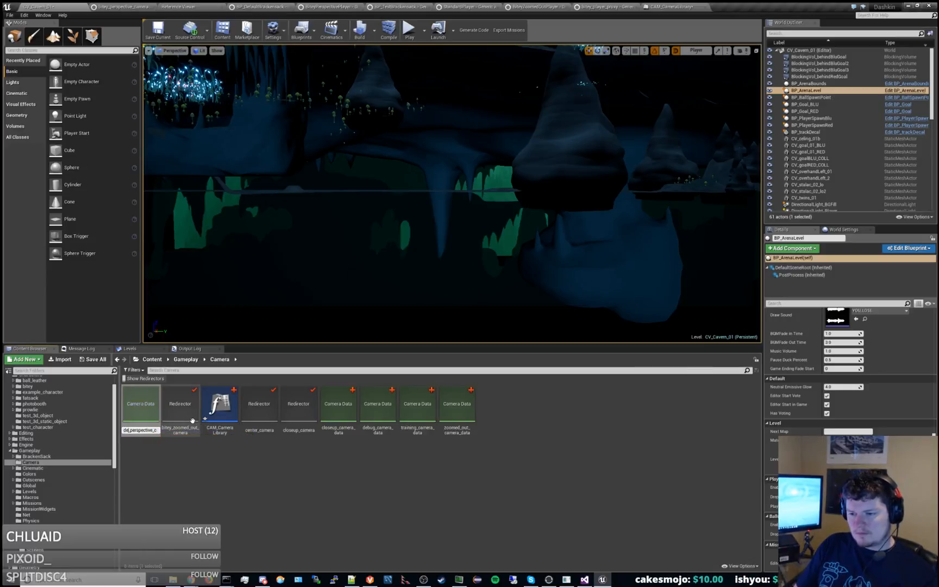
key(Delete)
key(Delete)
key(Delete)
key(Delete)
key(Delete)
key(Delete)
key(Delete)
key(Delete)
key(Delete)
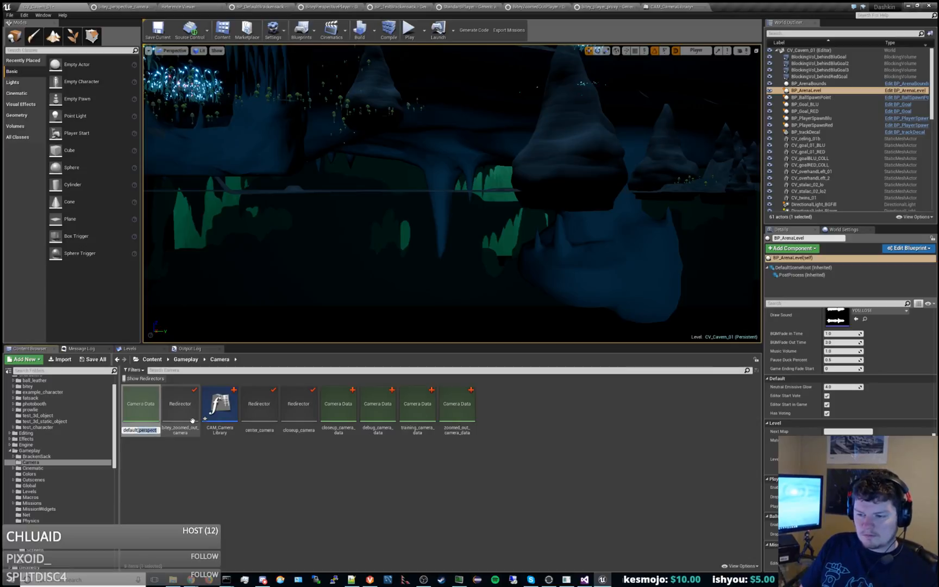
key(Delete)
key(Delete)
key(Delete)
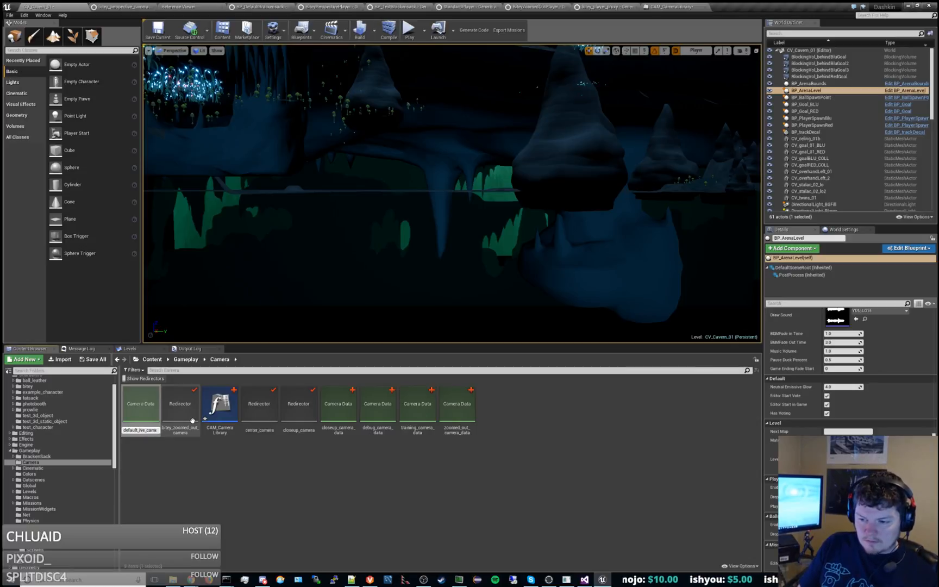
text(_data)
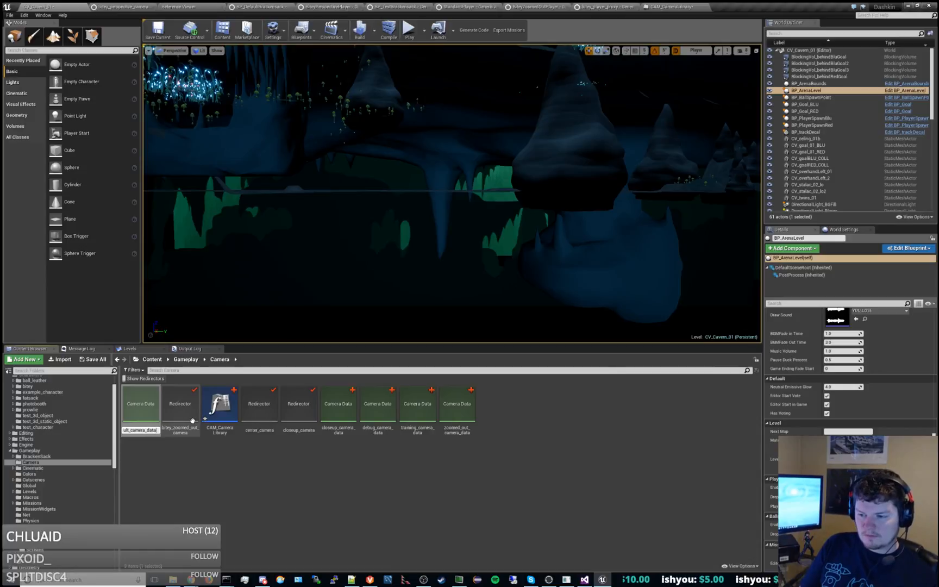
key(Return)
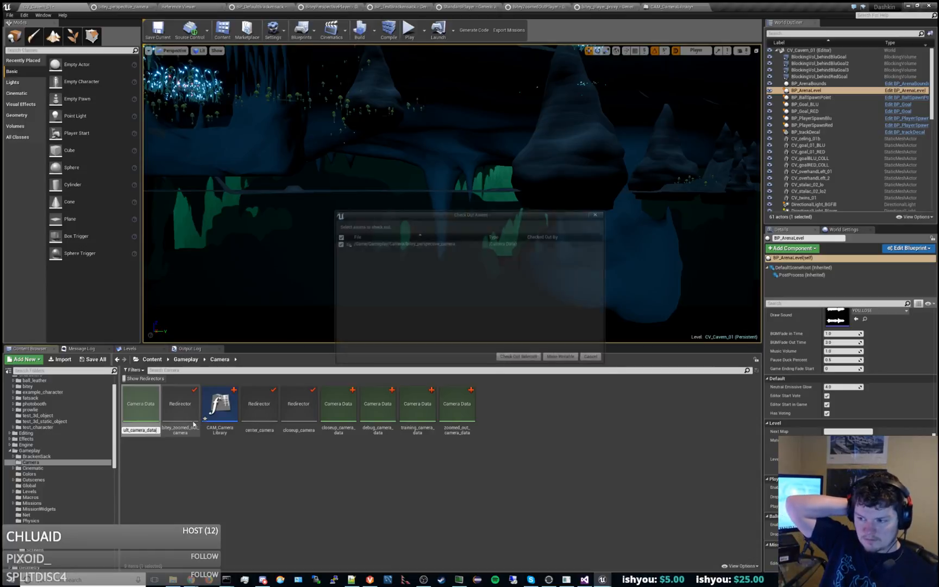
click(519, 358)
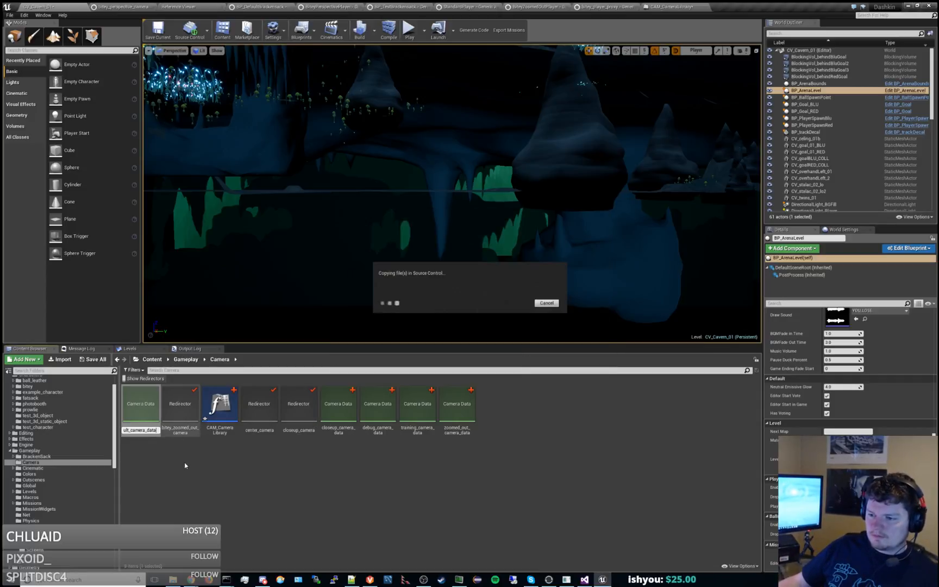
Fix up the four redirectors left in the Camera folder, checking out the three player proxy assets that reference them.
click(179, 414)
ctrl+click(150, 409)
ctrl+click(255, 409)
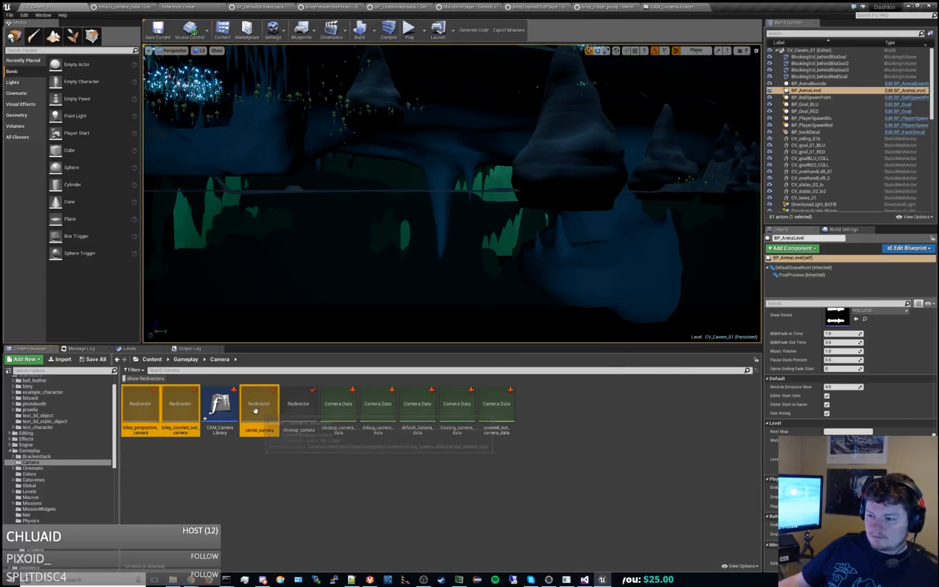
ctrl+click(304, 409)
right_click(304, 409)
click(321, 426)
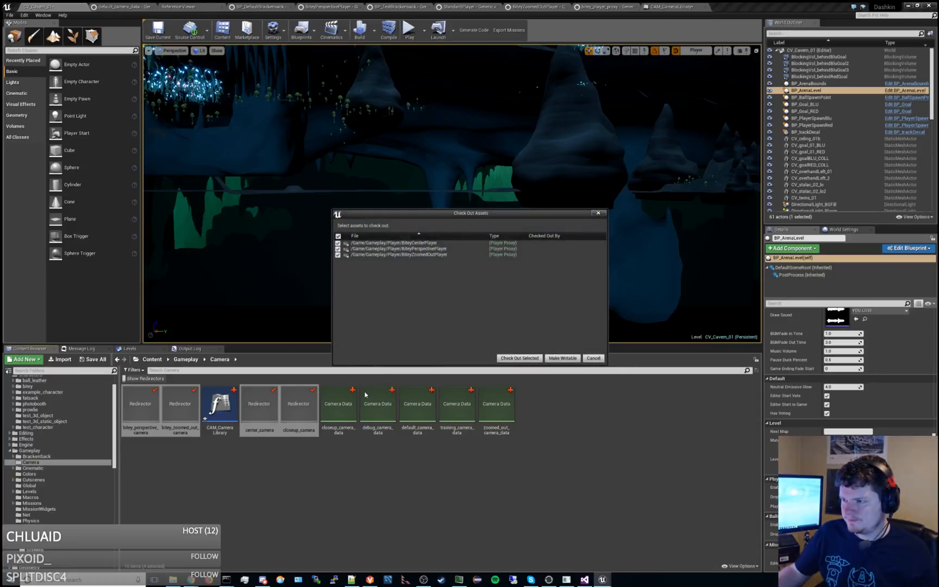
click(531, 358)
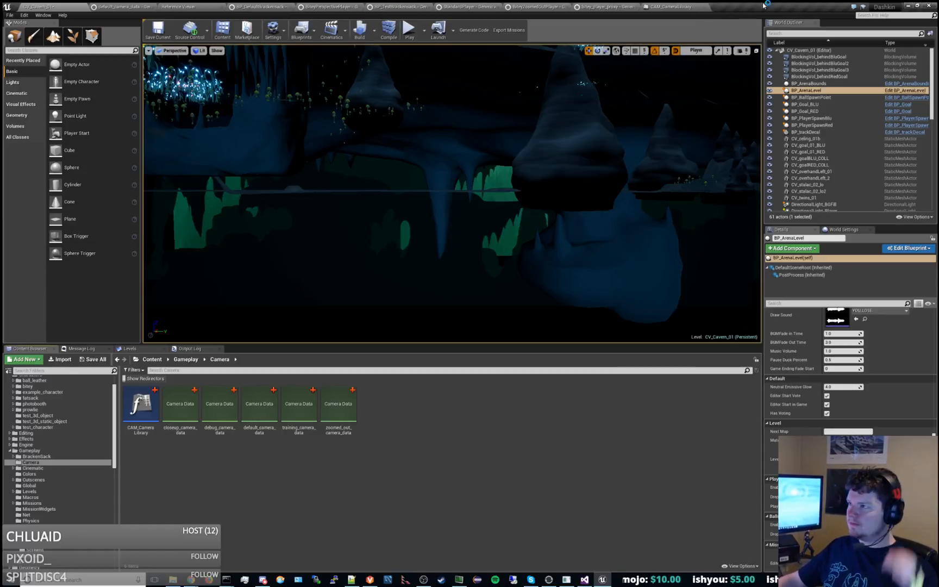
Close the Unreal Editor and switch to GameEnums.json in Notepad++.
click(930, 5)
click(538, 358)
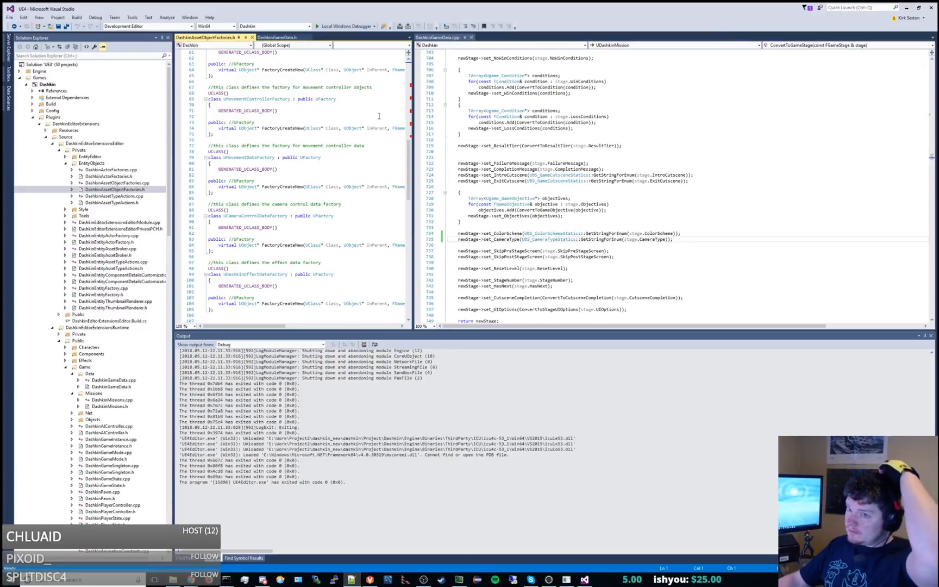
right_click(64, 85)
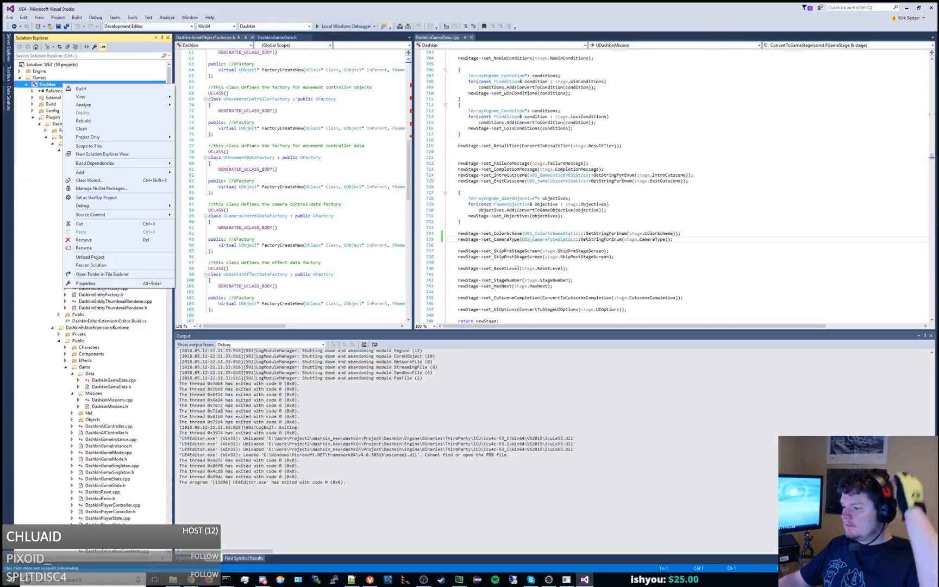
click(458, 581)
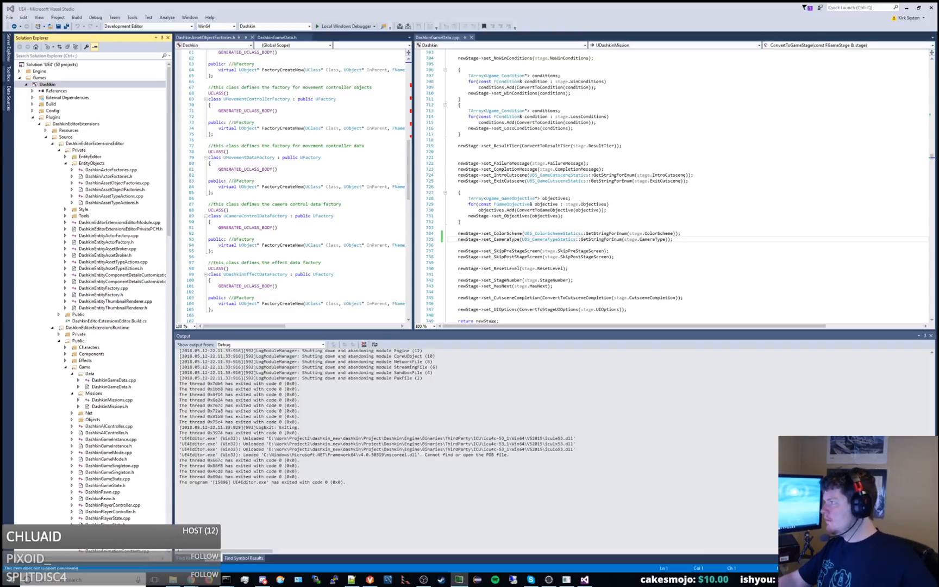
key(alt+Tab)
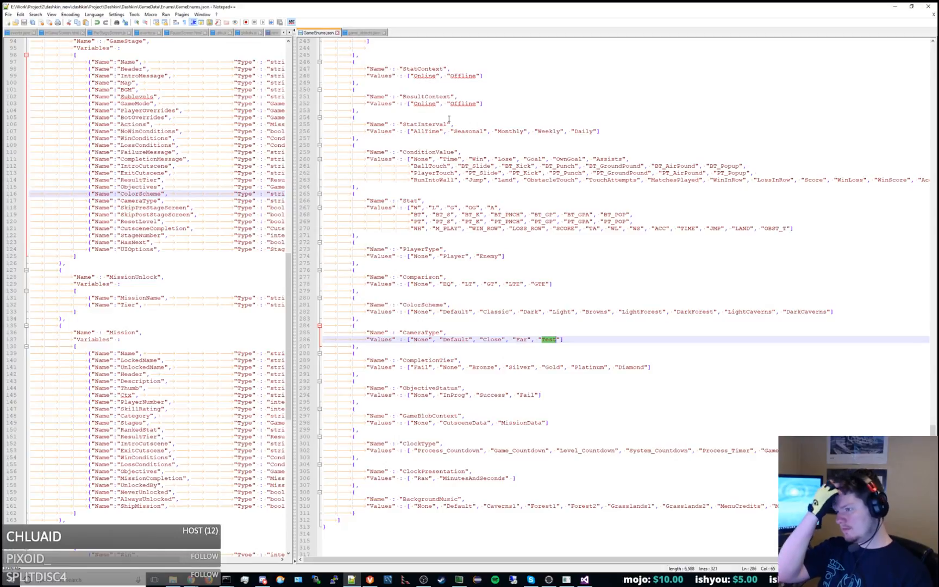
Add a PlayerType enum directly below CameraType in GameEnums.json with the values None, Dashkin and Fatsack.
drag(357, 347, 358, 319)
key(ctrl+c)
click(358, 349)
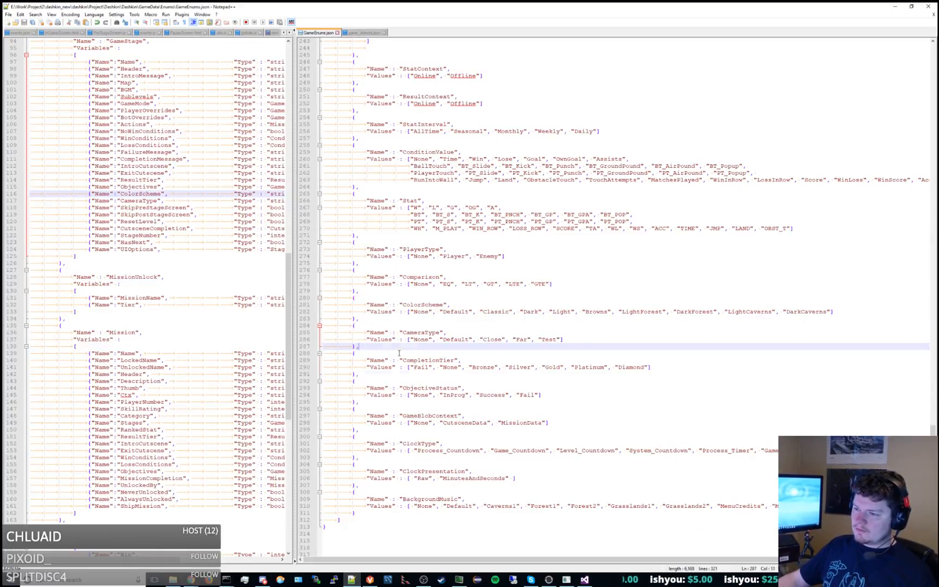
key(ctrl+v)
double_click(411, 361)
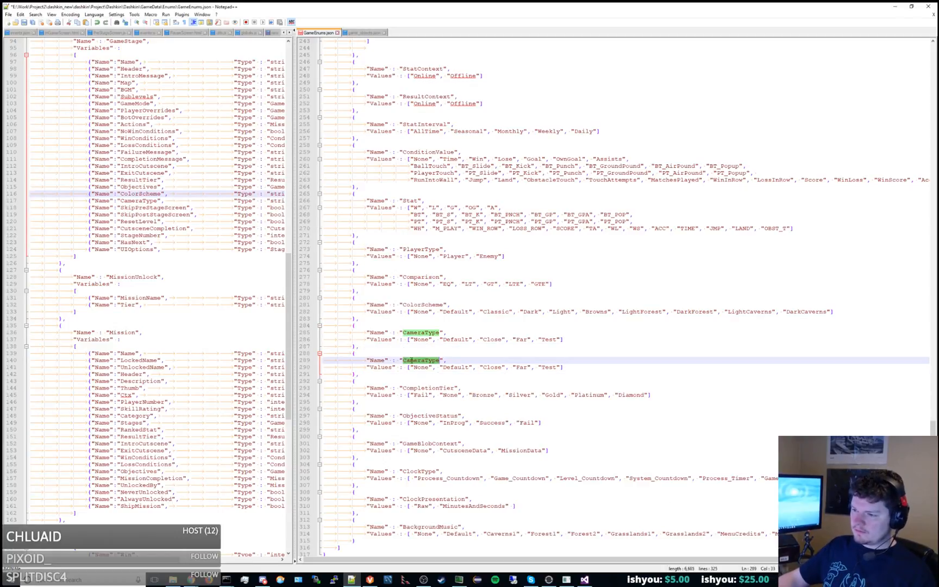
text(PlayerType)
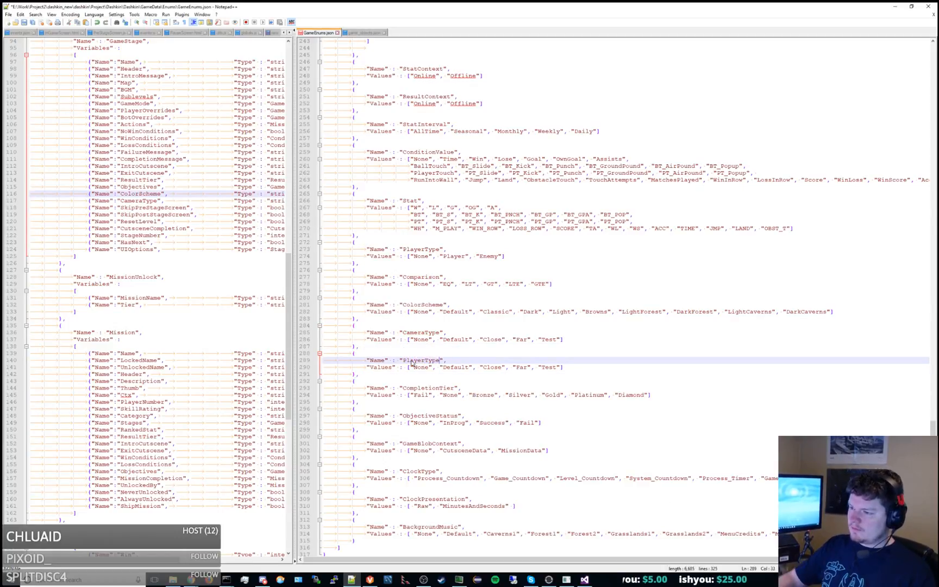
double_click(454, 368)
text(Dashkin)
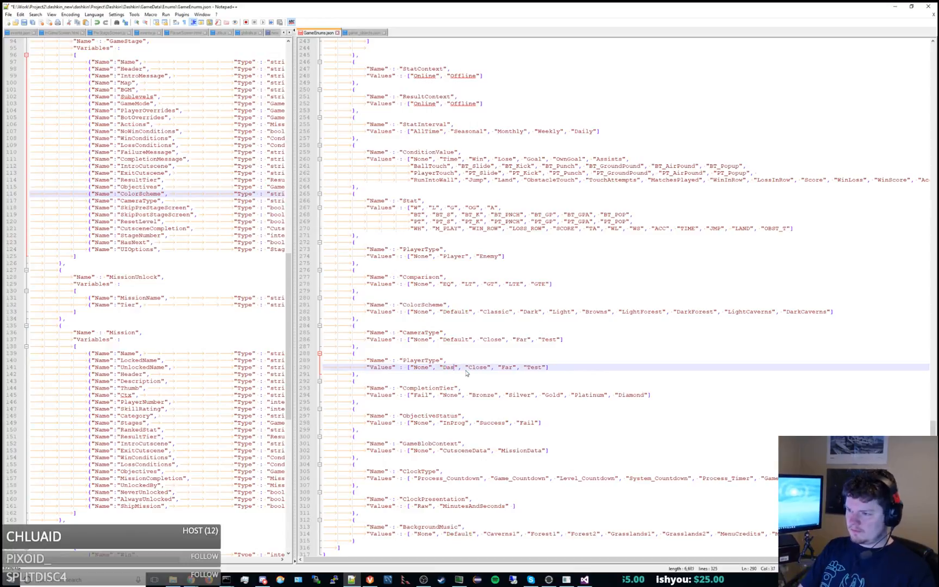
drag(483, 368, 555, 368)
text(Fatsack)
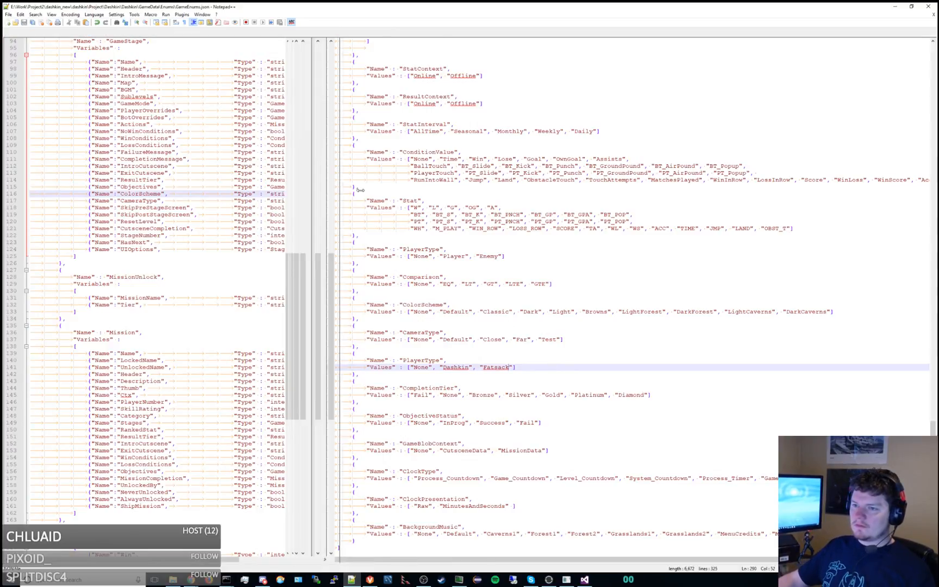
Add a string variable PlayerType with ID 20 below ColorScheme in the GameStage object of the Services game_objects.json.
drag(297, 188, 482, 187)
click(424, 193)
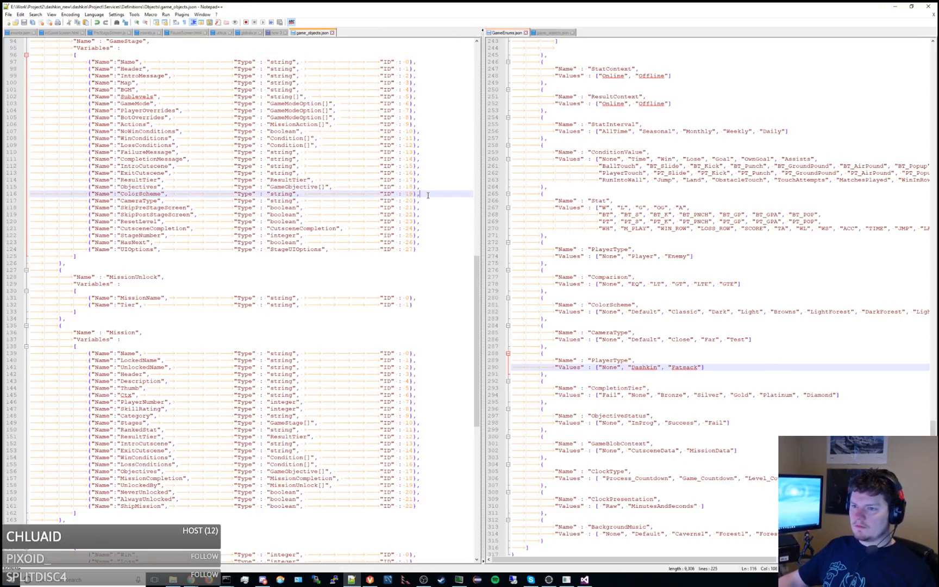
key(ctrl+d)
double_click(145, 201)
text(PlayerType)
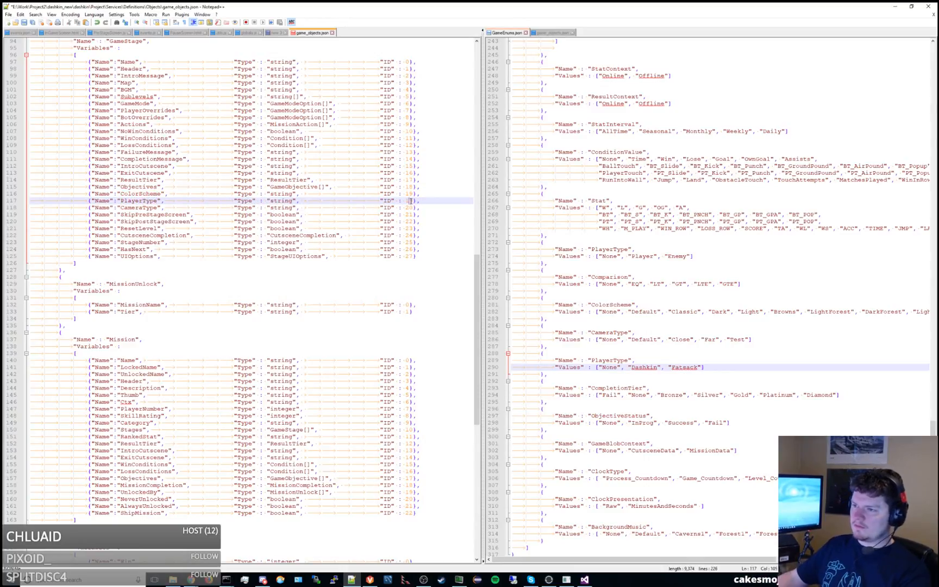
key(BackSpace)
key(BackSpace)
text(20)
Renumber the IDs of the GameStage variables after PlayerType, from CameraType as 21 through UIOptions as 28.
key(Down)
key(BackSpace)
text(1)
key(Down)
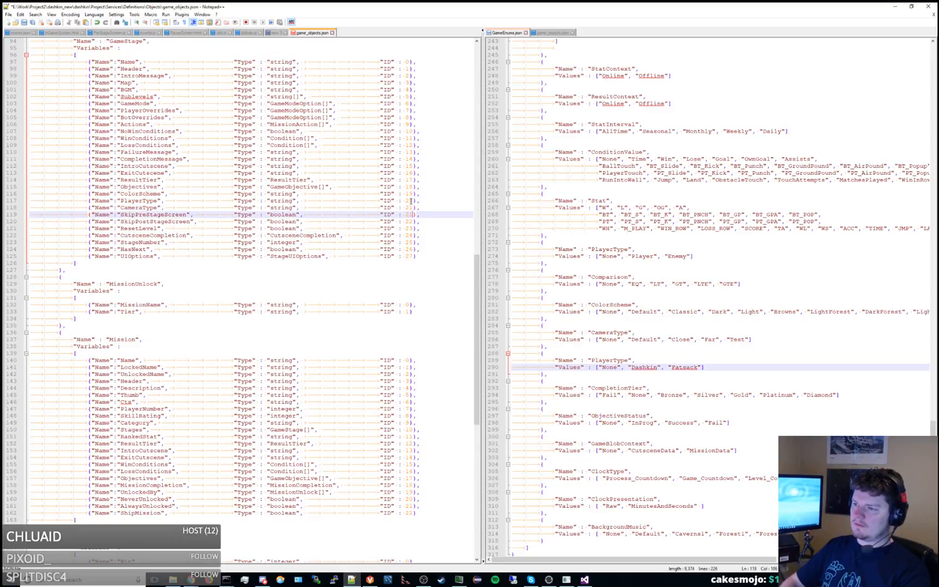
key(BackSpace)
text(2)
key(Down)
key(Down)
key(BackSpace)
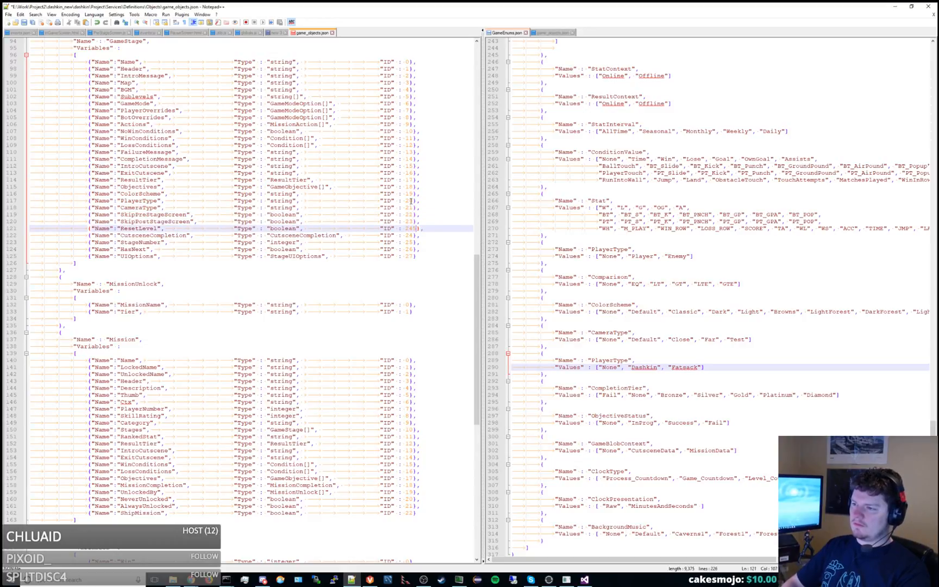
key(Down)
key(Down)
key(BackSpace)
text(6)
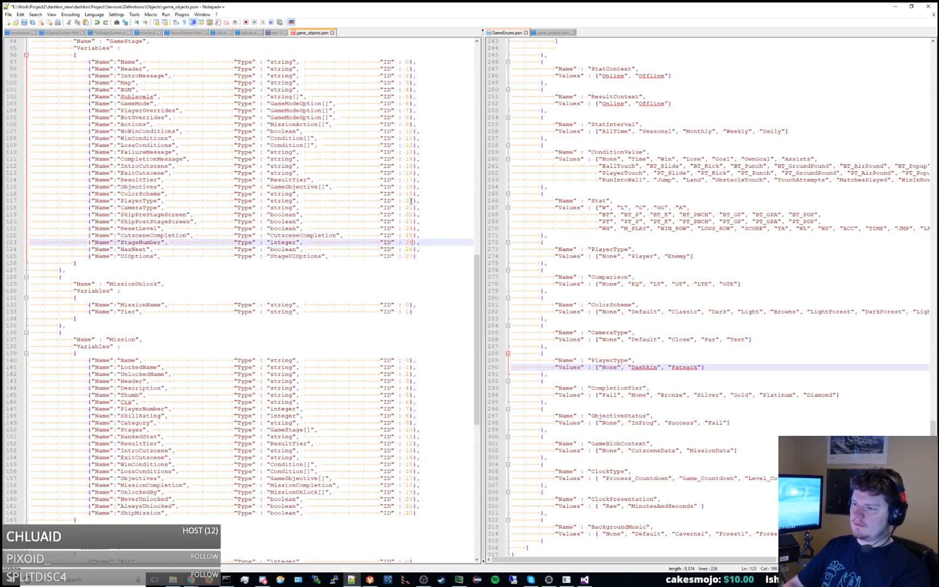
key(Down)
key(BackSpace)
text(7)
key(Down)
key(BackSpace)
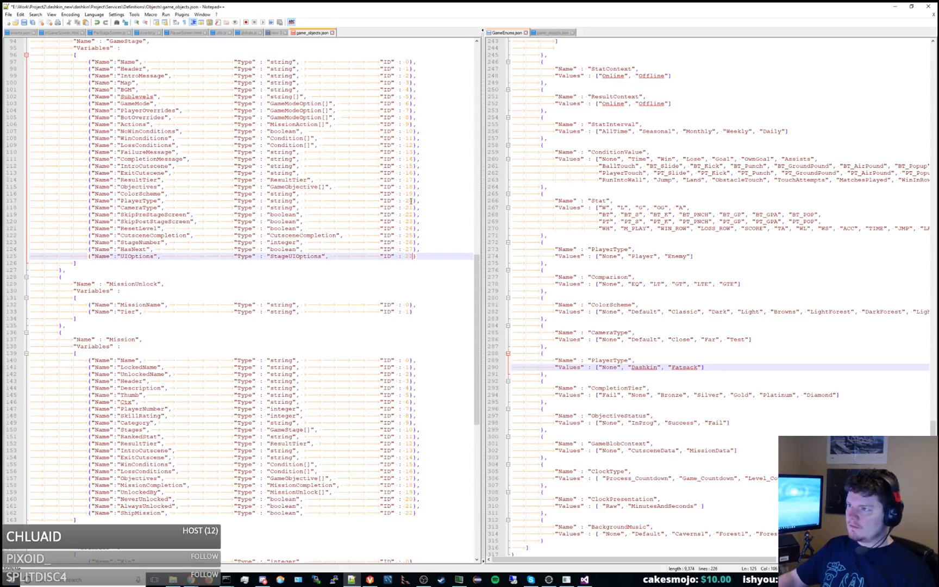
text(8)
Duplicate the CameraType variable of the GameStage object in the GameData game_objects.json.
click(552, 33)
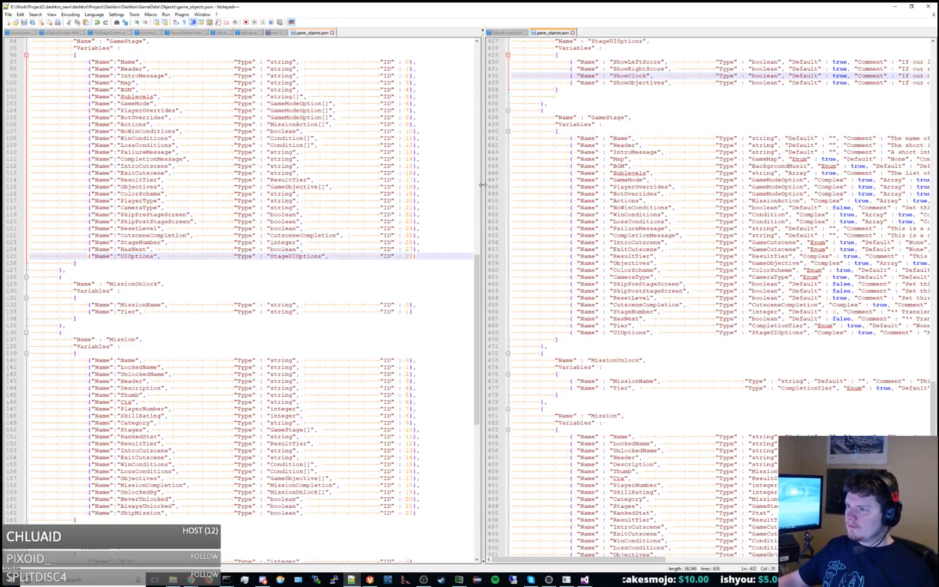
drag(483, 185, 343, 185)
click(506, 278)
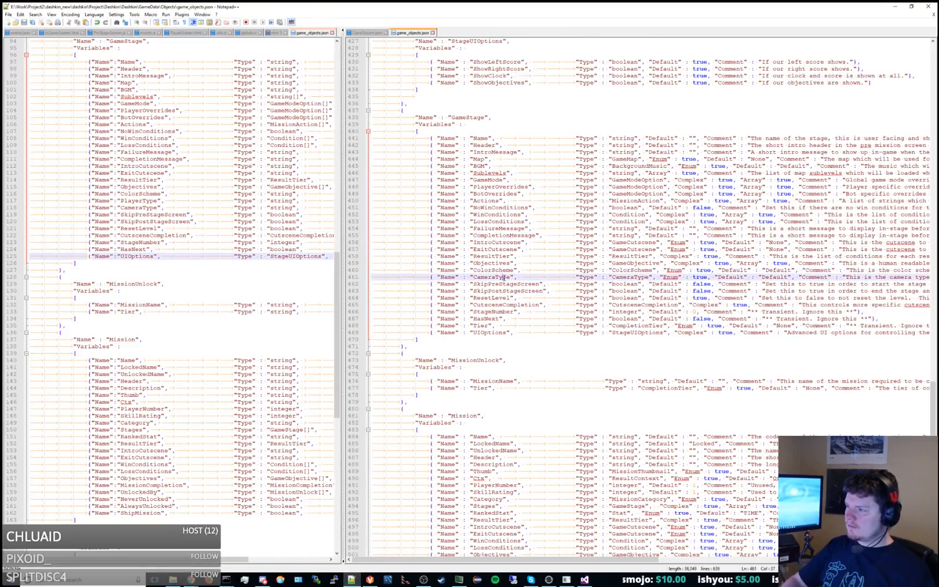
scroll(504, 278, right, 3)
key(ctrl+d)
key(End)
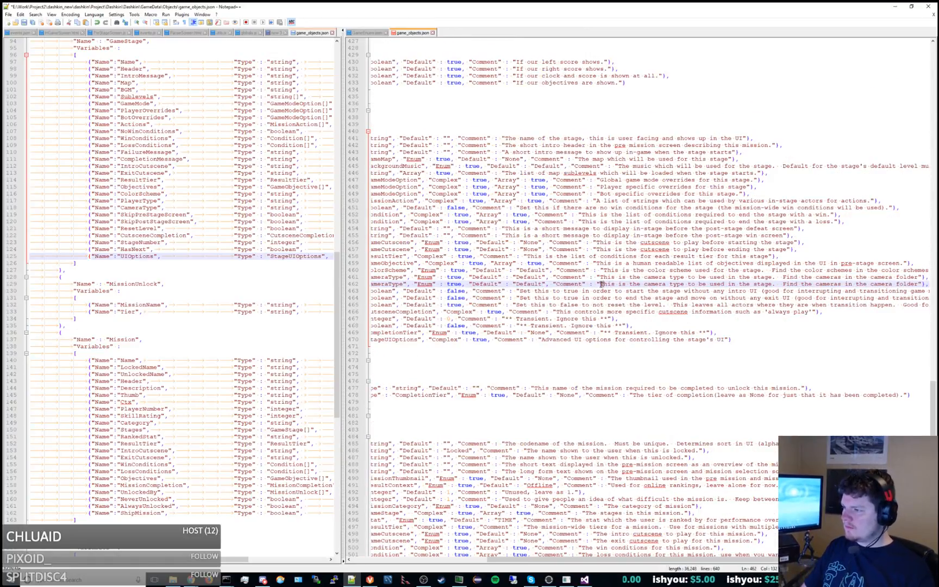
Change the duplicated variable's comment to "This is the player type to be used in the stage. Find the player types in the player type folder".
drag(601, 284, 687, 284)
key(shift+Right)
key(shift+Right)
key(shift+Right)
key(shift+Right)
key(shift+Right)
key(shift+Right)
key(shift+Right)
key(shift+Right)
key(shift+Right)
key(shift+Right)
key(shift+Right)
key(shift+Right)
key(shift+Right)
key(shift+Right)
key(shift+Right)
key(shift+Right)
key(shift+Right)
key(shift+Right)
key(shift+Right)
key(shift+Right)
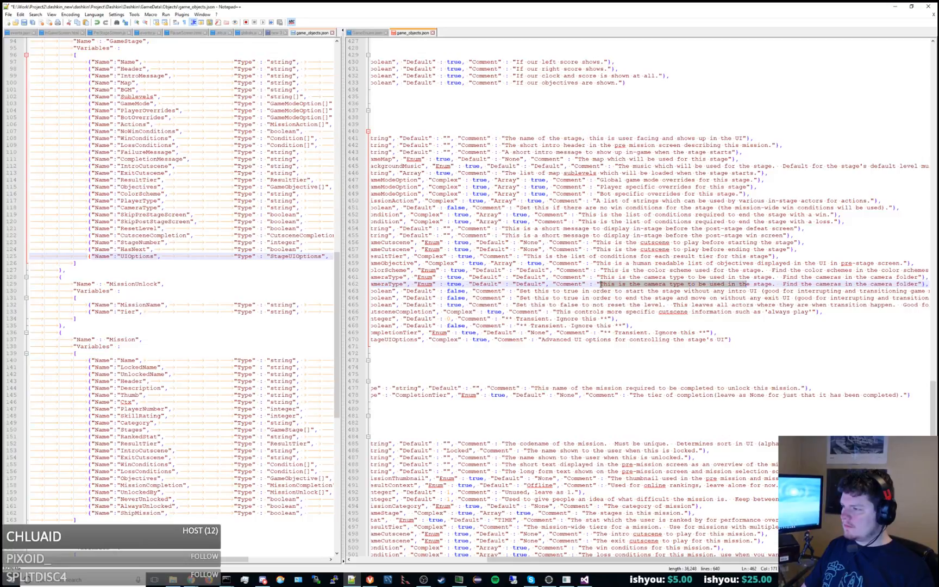
text(This is)
text( the player type to be )
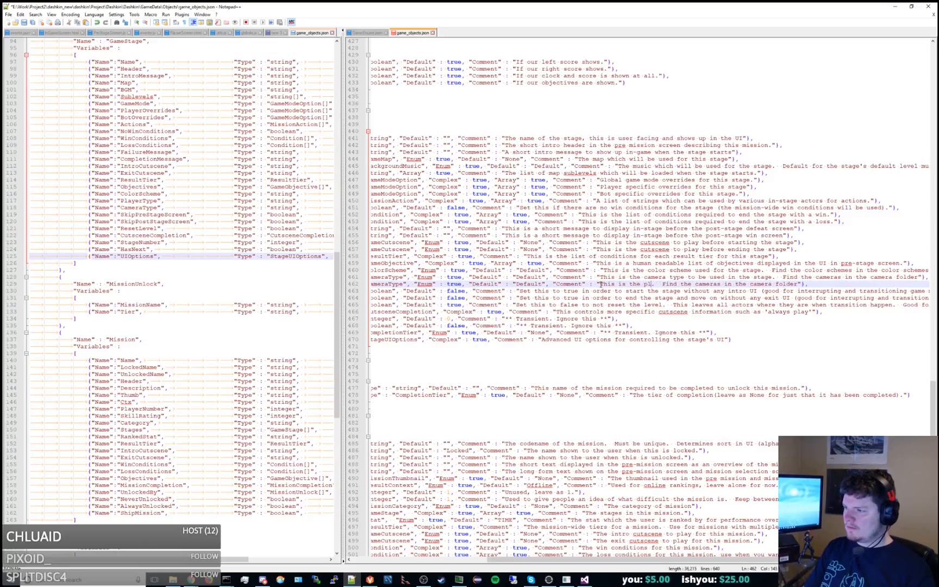
text(used in the stage)
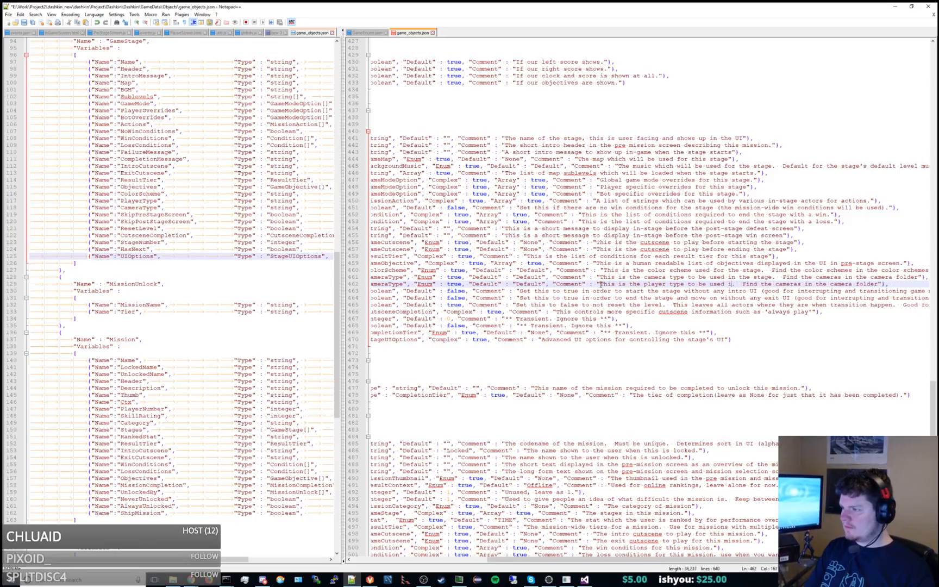
double_click(833, 284)
text(player types)
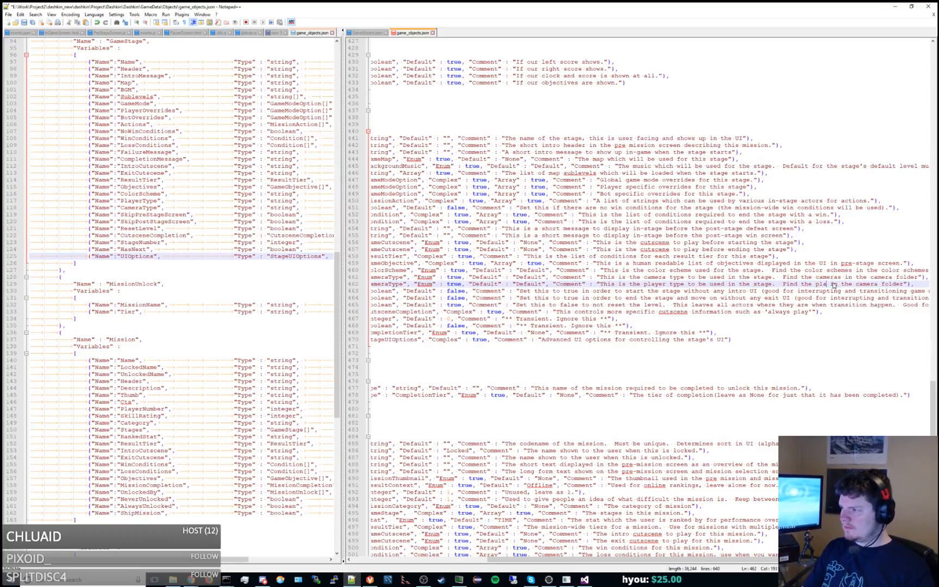
double_click(902, 284)
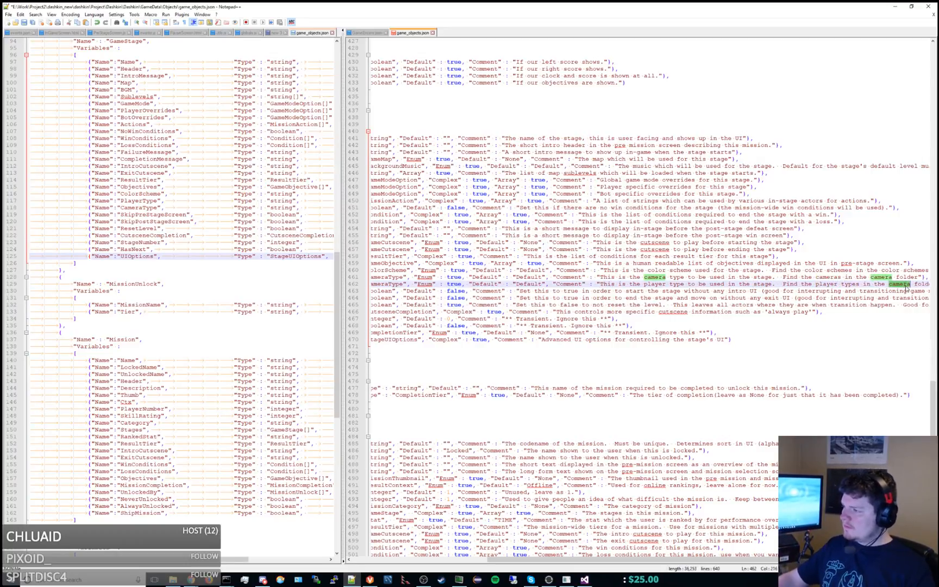
text(player type)
Set the name and type of the duplicated CameraType variable in the GameData GameStage object to PlayerType.
key(Home)
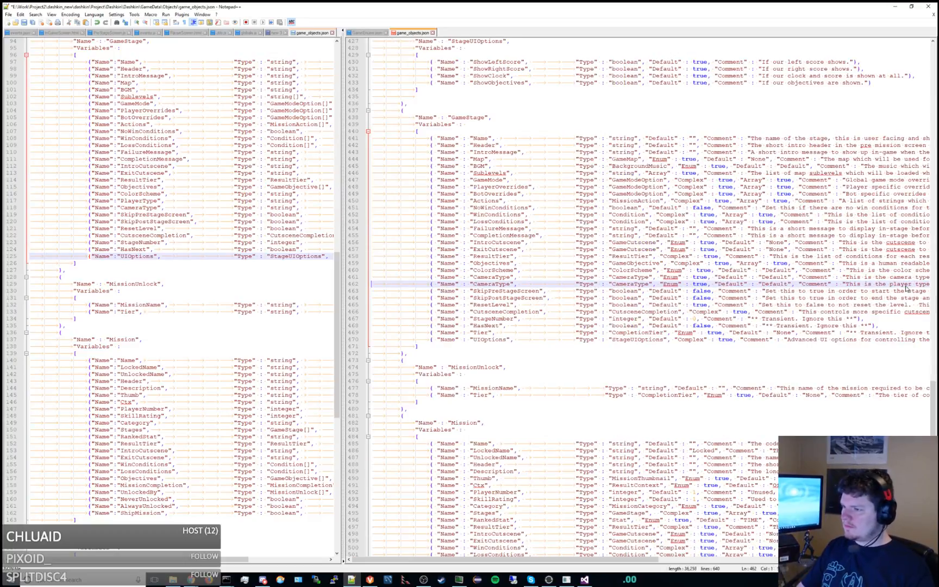
double_click(488, 284)
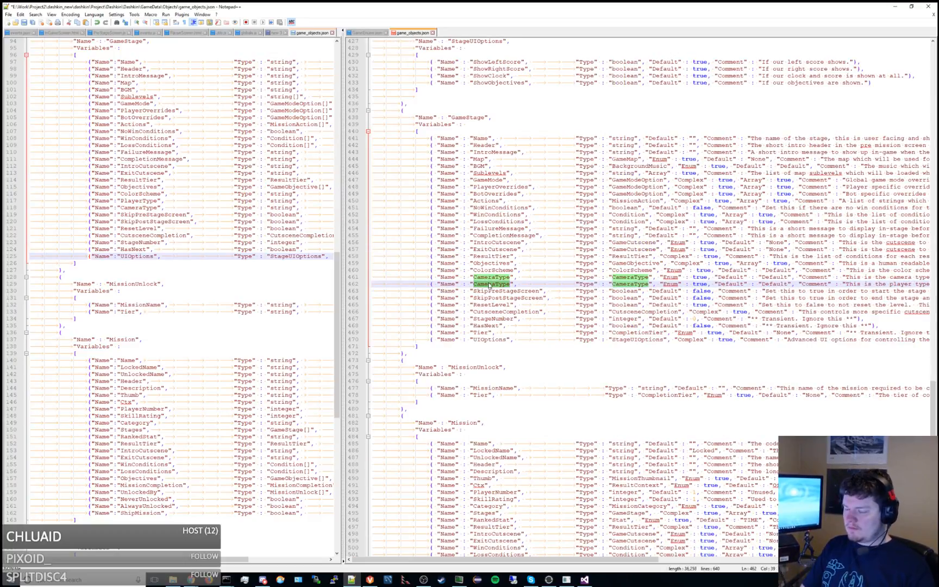
text(PlayerType)
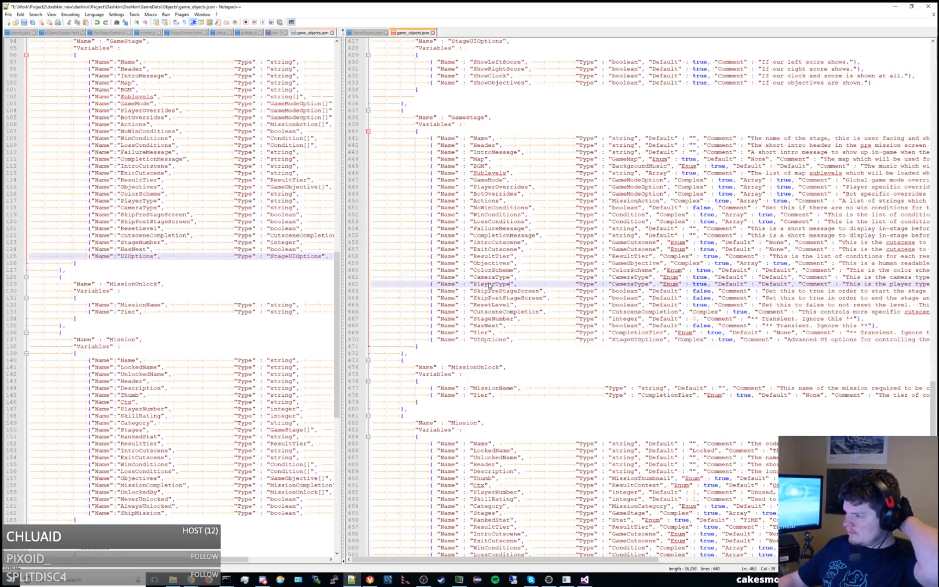
double_click(629, 284)
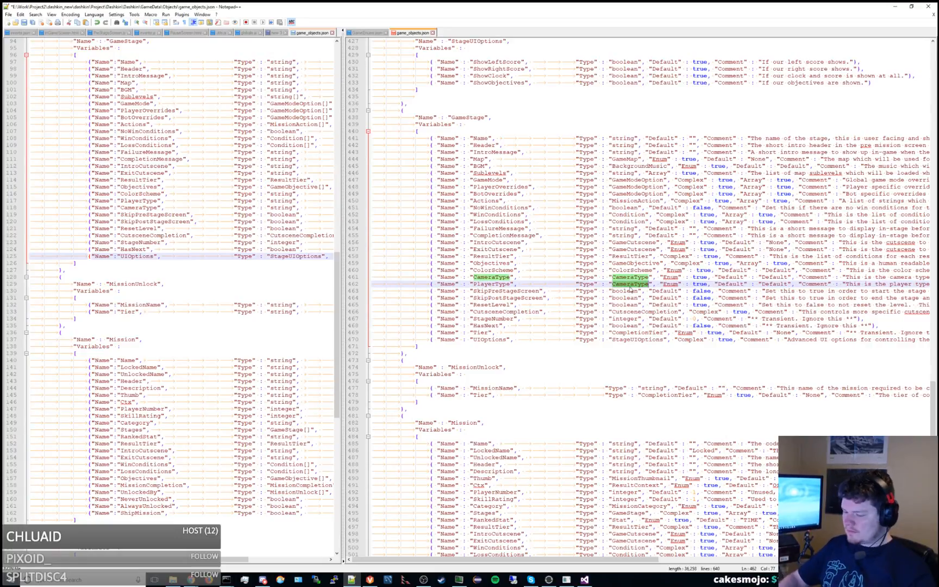
text(PlayerType)
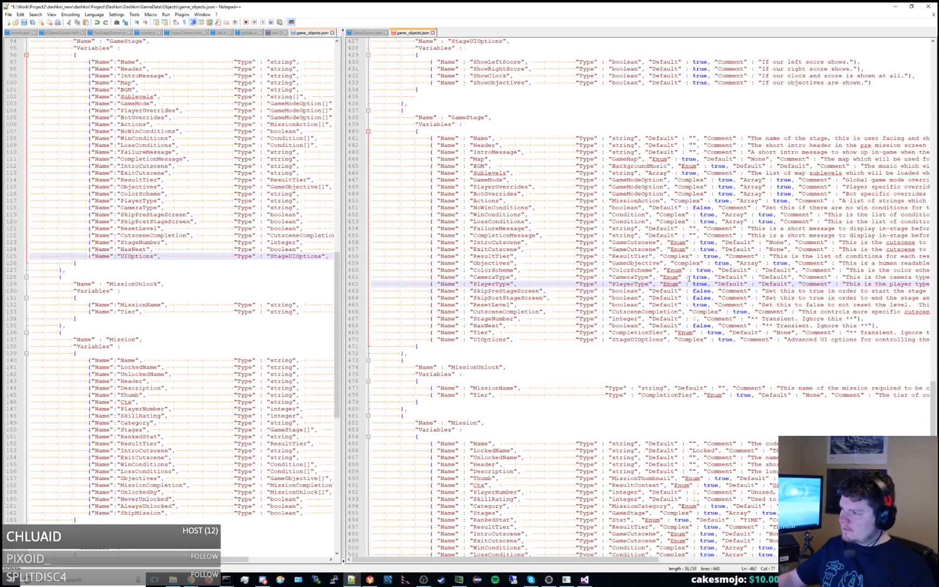
Replace the Default key of the GameStage PlayerType variable with Dashkin and save the file.
double_click(730, 284)
text(Dashkin)
key(ctrl+s)
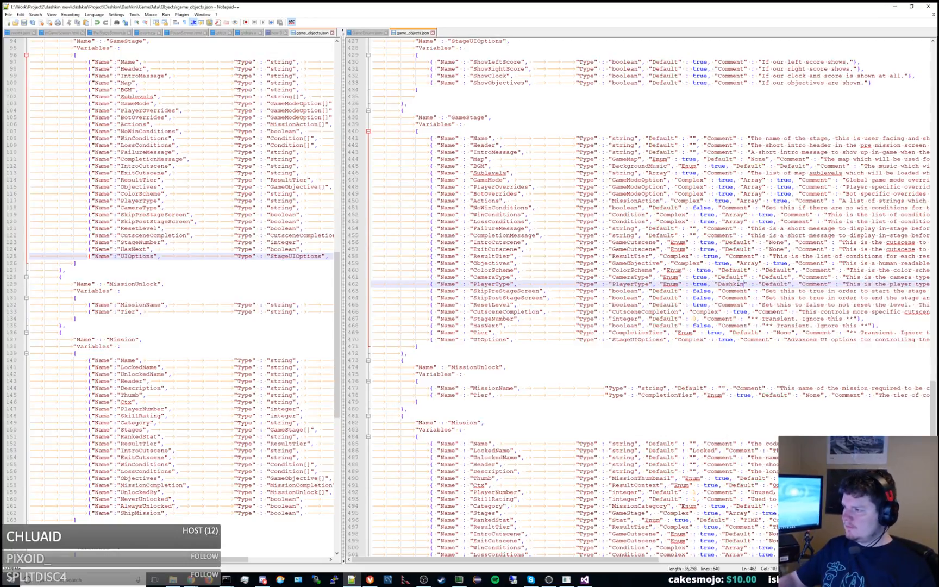
Switch to the dashkin console and run option 7 to regenerate code and option 23 to generate service code.
key(alt+Tab)
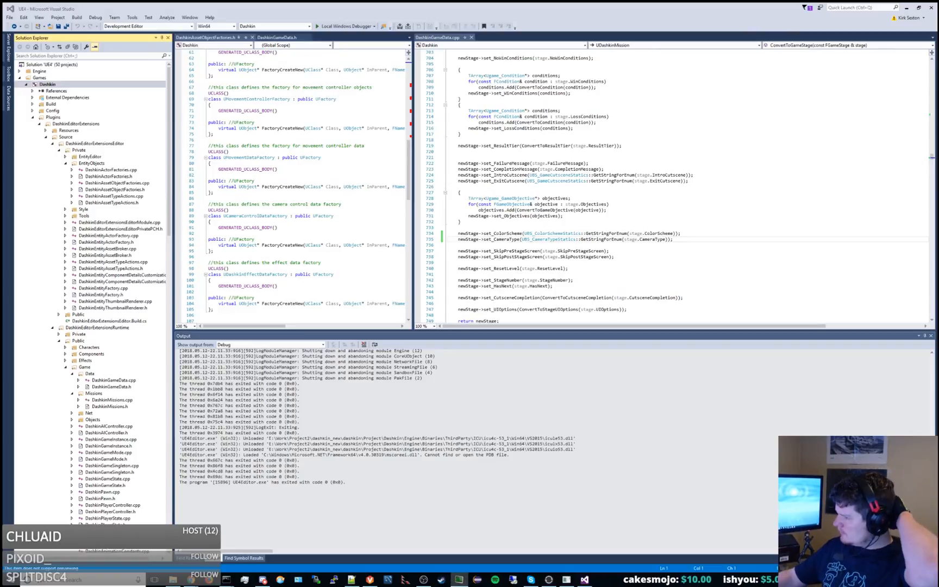
key(alt+Tab)
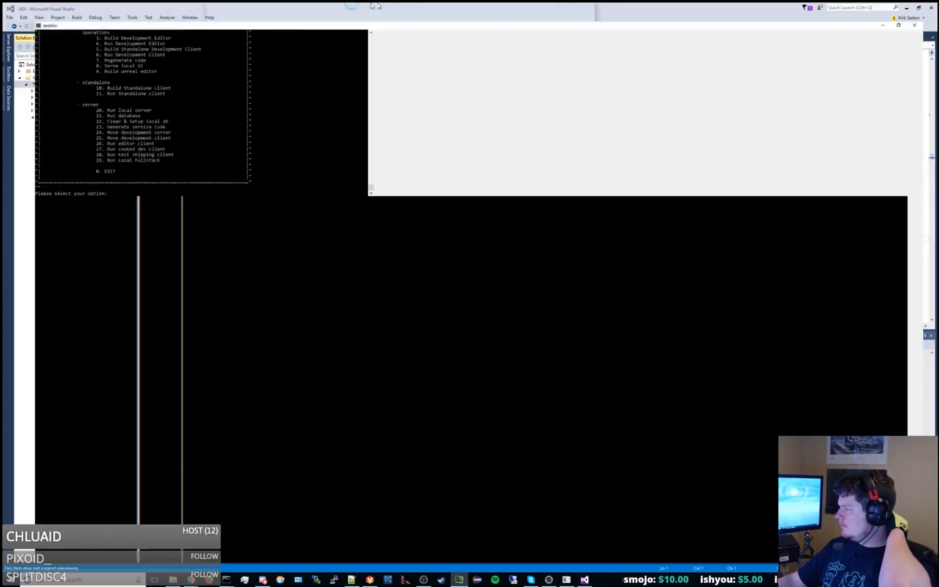
scroll(489, 163, up, 20)
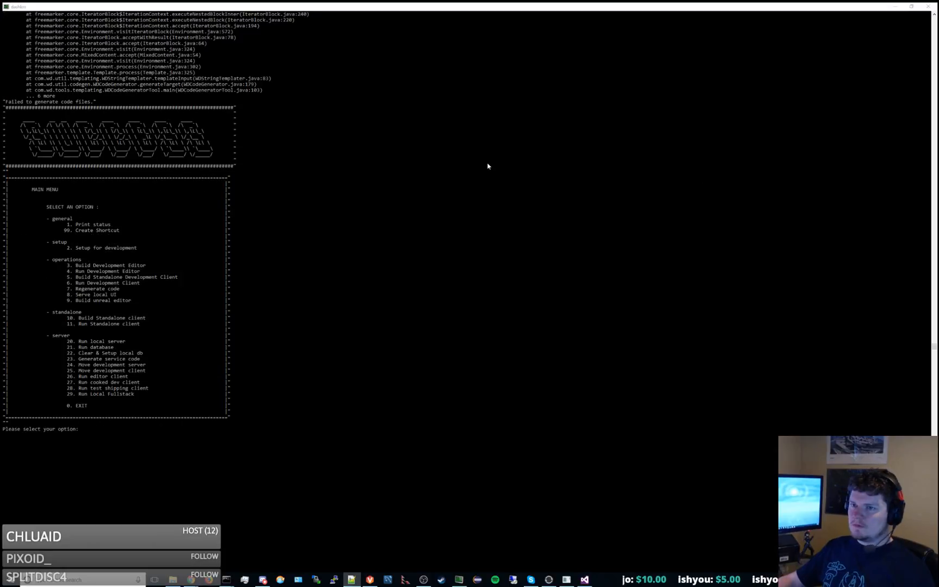
scroll(491, 151, up, 10)
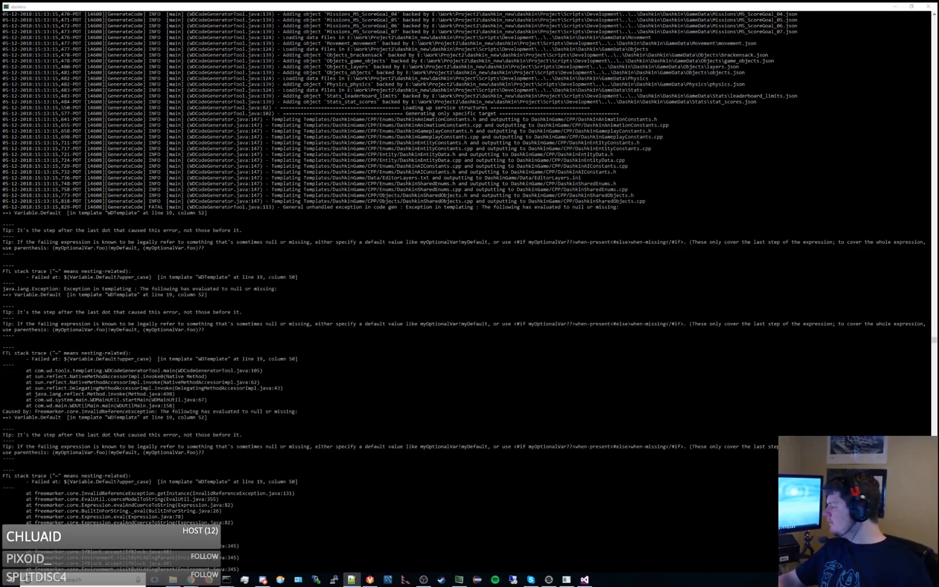
text(7)
key(Return)
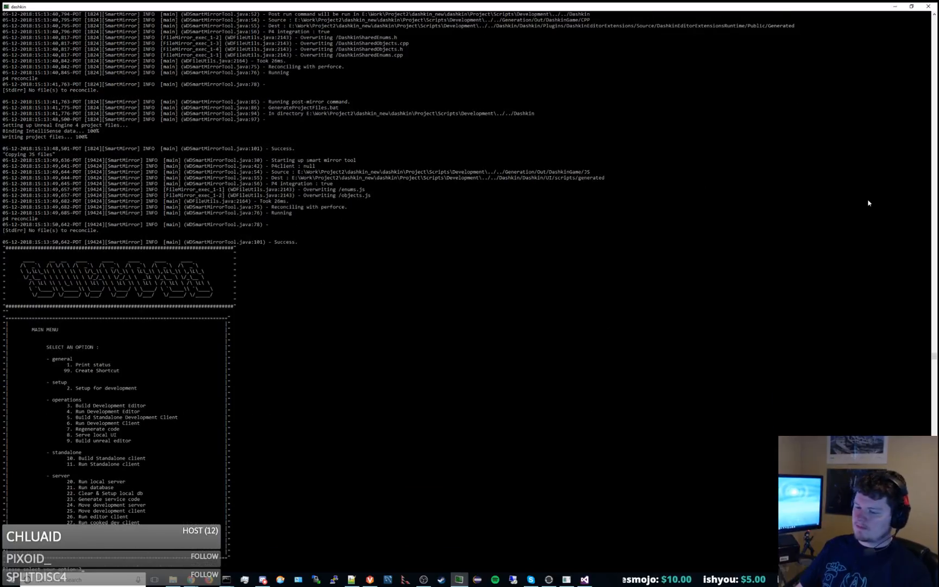
text(23)
key(Return)
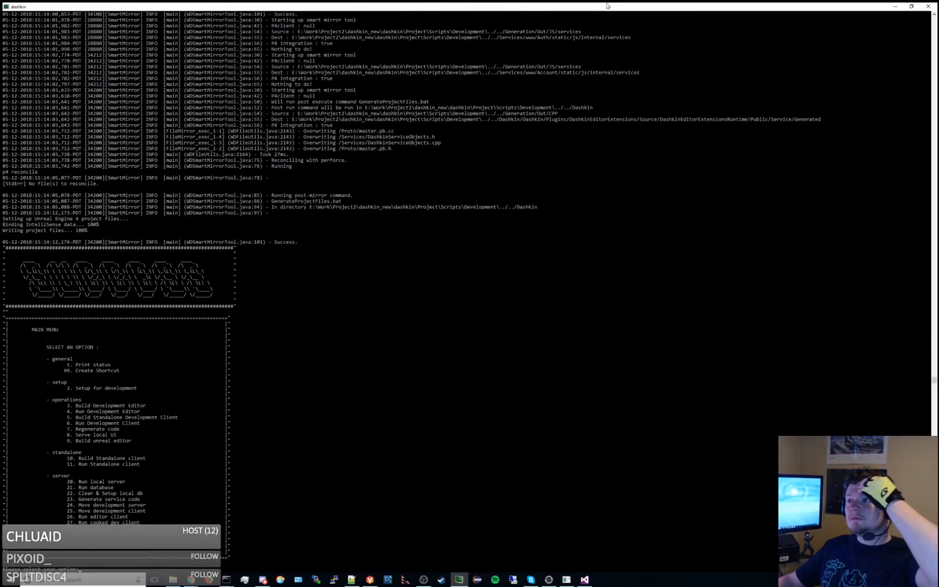
Switch to Visual Studio and find the CameraType assignment in the FillFromGameStage function of DashkinGameData.cpp.
drag(609, 6, 608, 0)
click(659, 160)
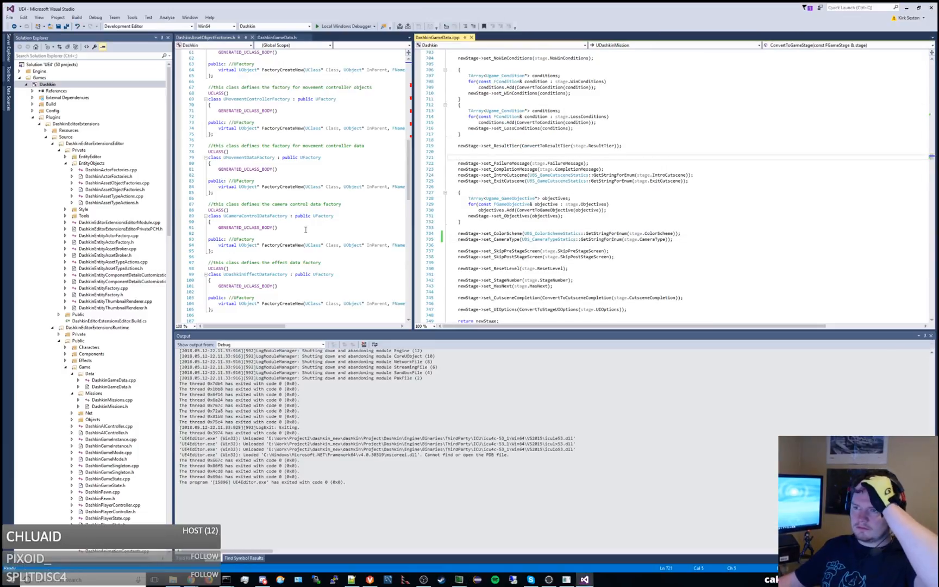
click(277, 37)
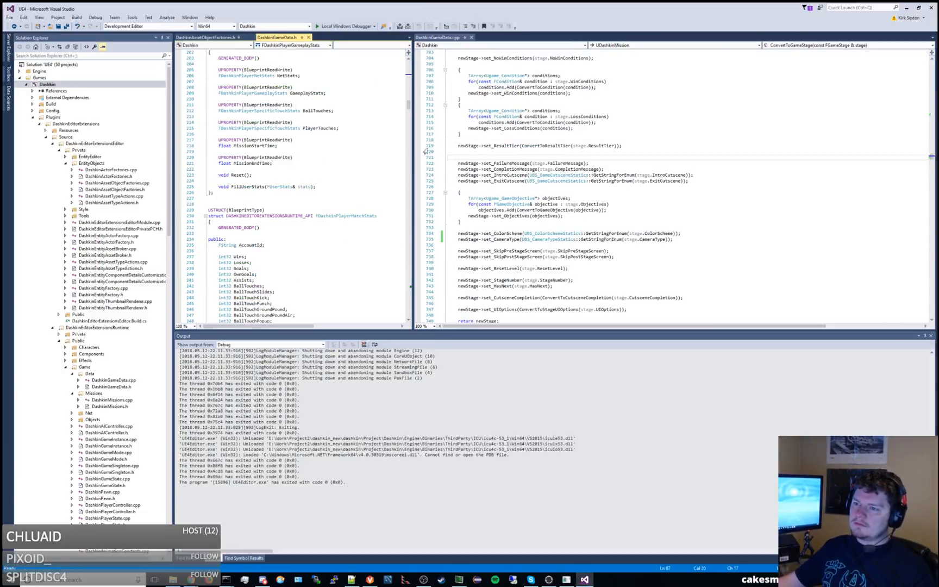
click(604, 240)
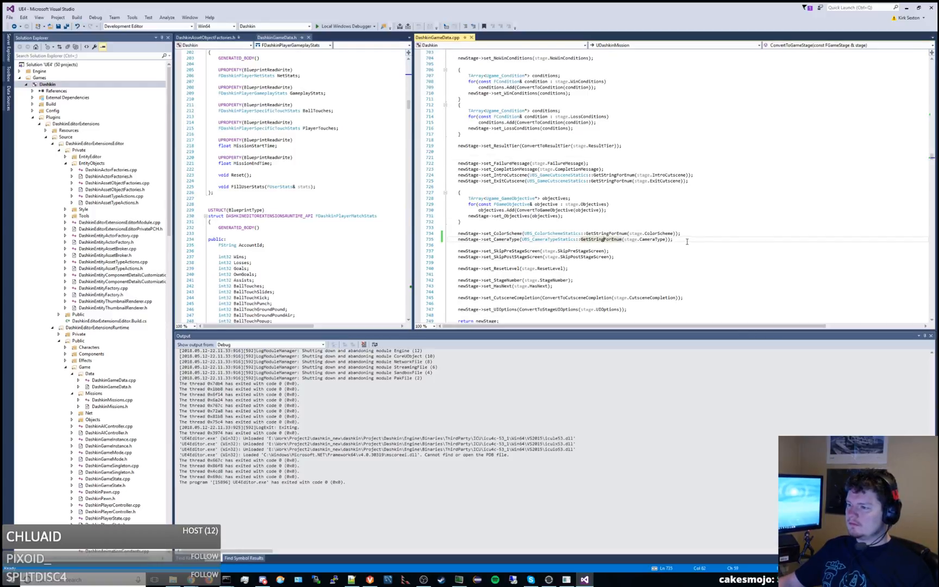
scroll(685, 233, up, 20)
scroll(686, 232, up, 20)
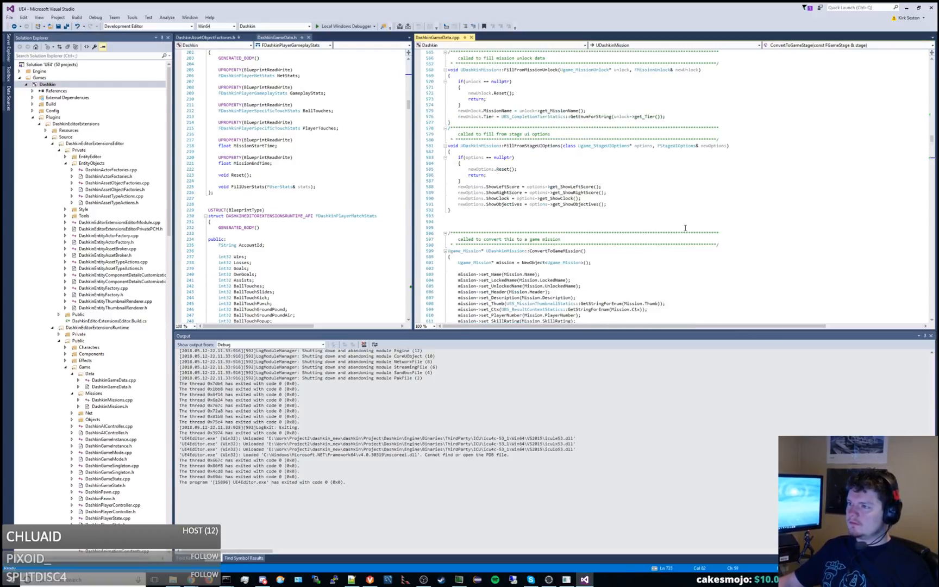
scroll(686, 225, up, 20)
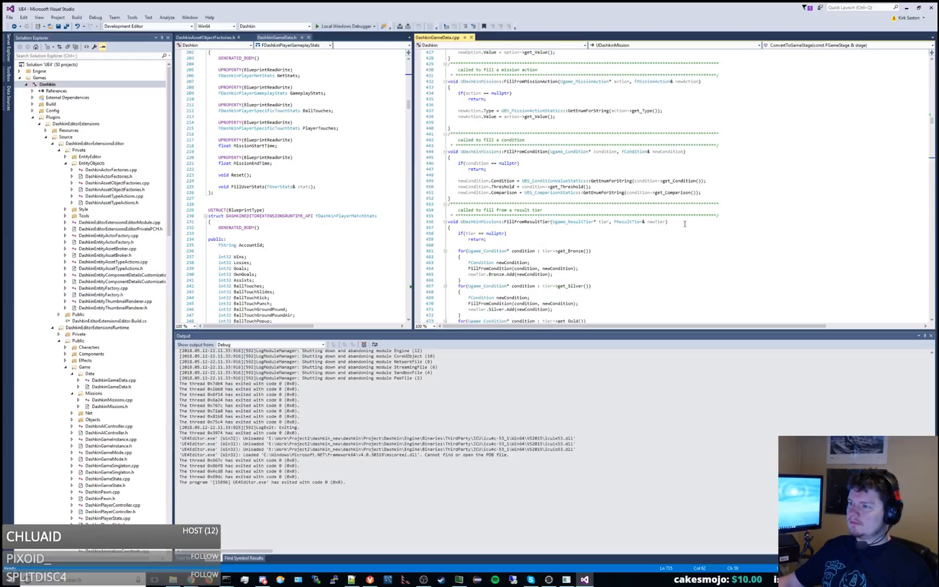
scroll(685, 223, up, 6)
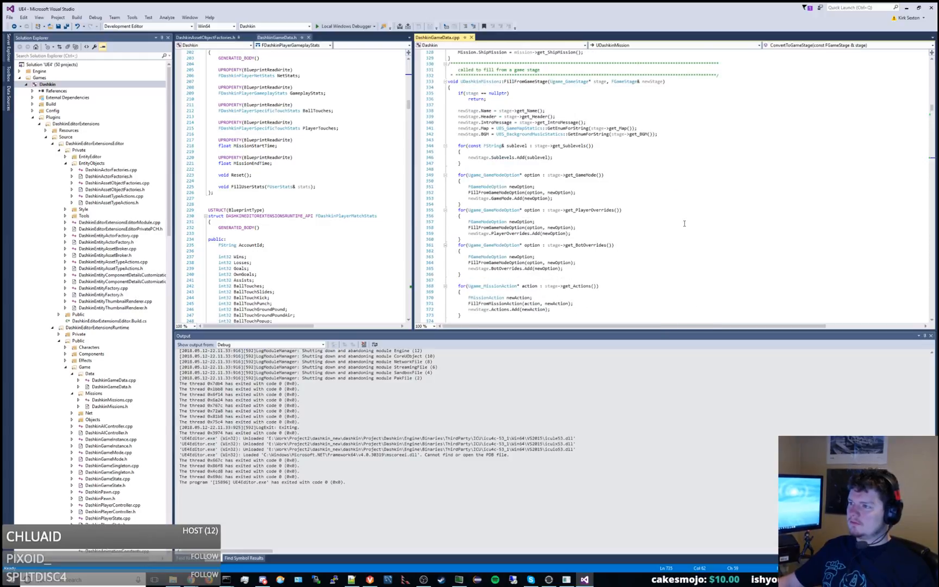
scroll(684, 223, down, 9)
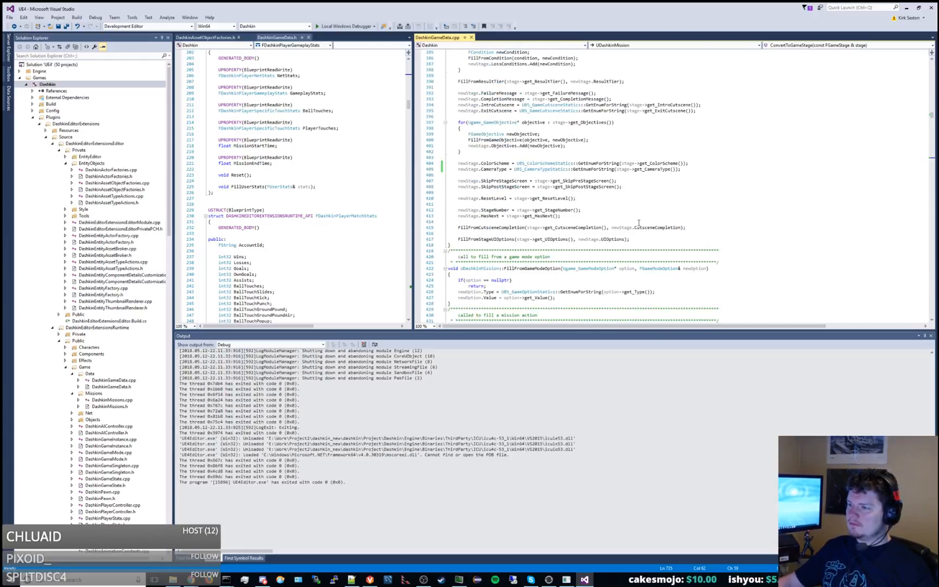
Below the CameraType assignment in FillFromGameStage, add newStage.PlayerType = UBS_PlayerTypeStatics::GetEnumForString(stage->get_PlayerType());.
click(716, 169)
key(Return)
text(new)
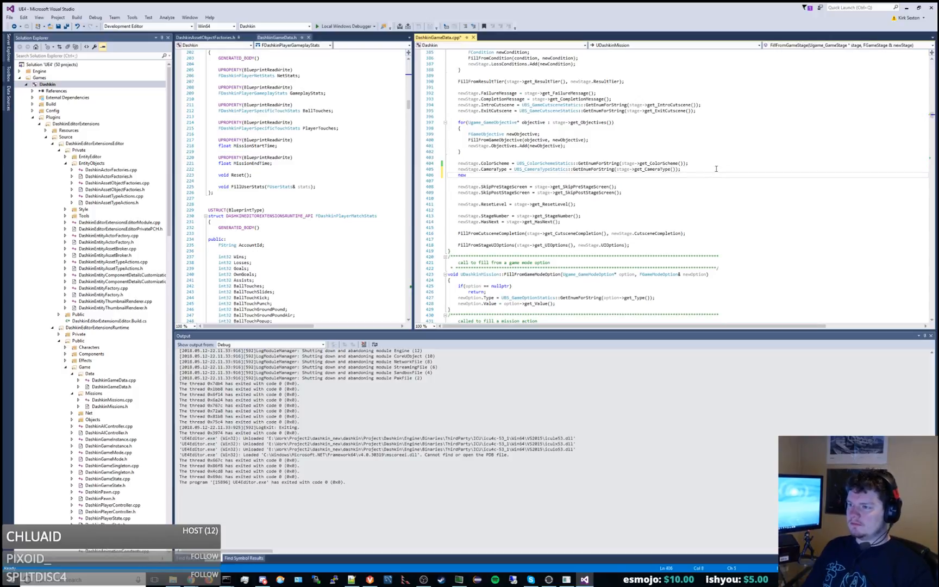
text(Stage.Player)
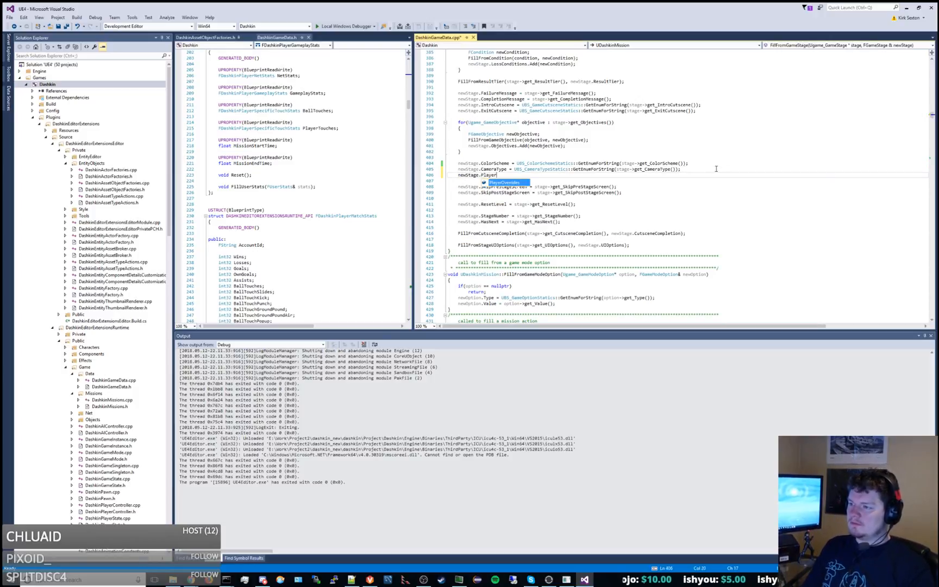
text(Type = UBS_Playertype)
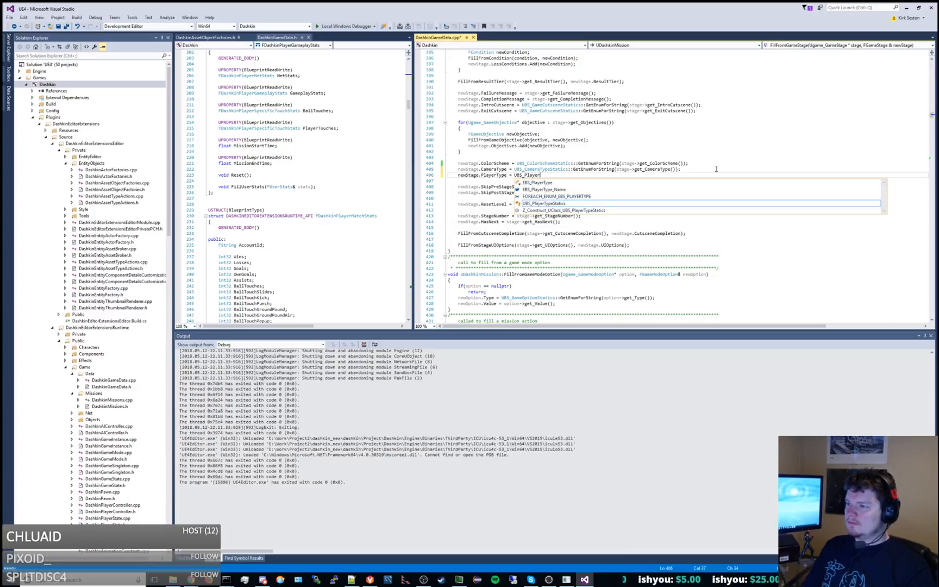
key(BackSpace)
key(BackSpace)
text(peS)
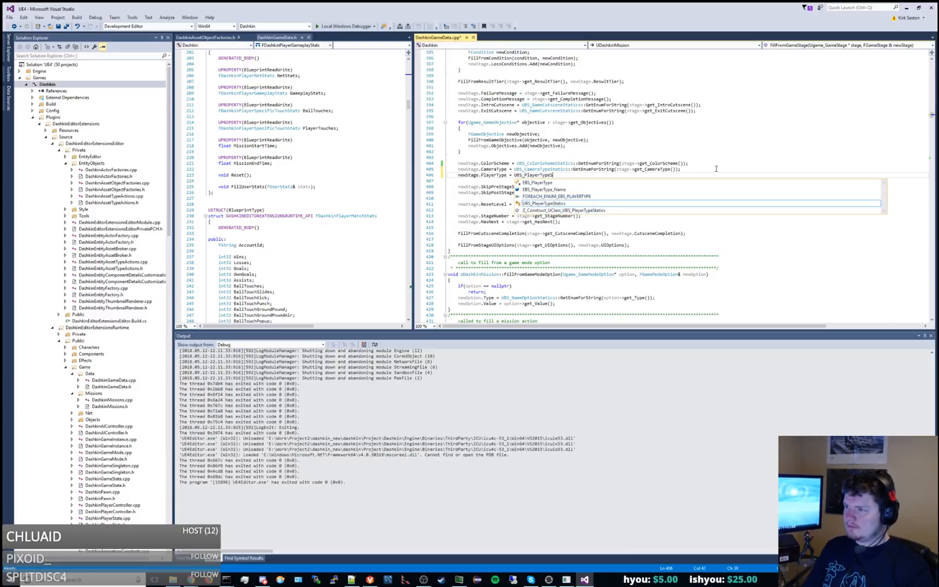
text(tatics::GetEnum)
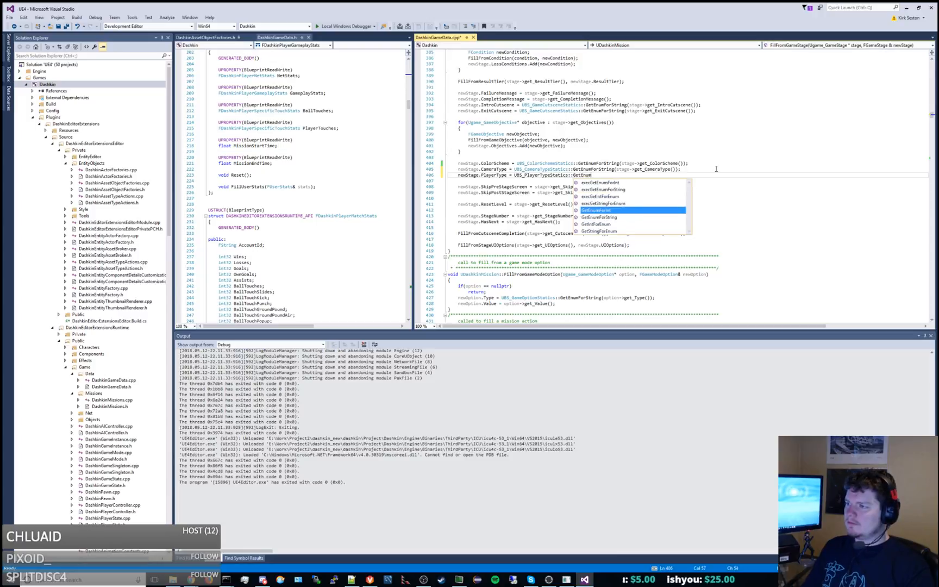
text(ForString(stage)
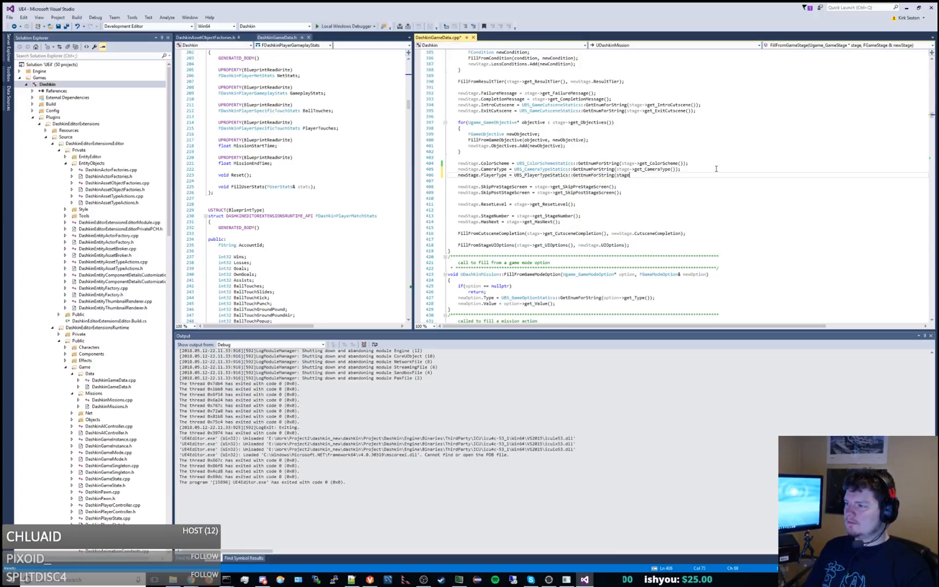
text(->get_Player)
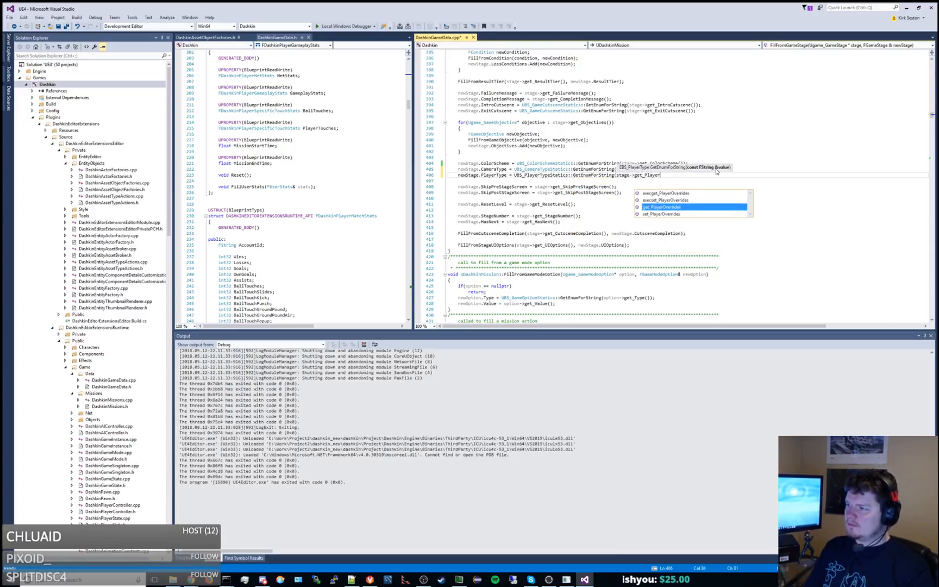
text(Overrides()))
key(BackSpace)
key(BackSpace)
key(BackSpace)
key(BackSpace)
key(BackSpace)
key(BackSpace)
key(BackSpace)
key(BackSpace)
key(BackSpace)
key(BackSpace)
key(BackSpace)
key(BackSpace)
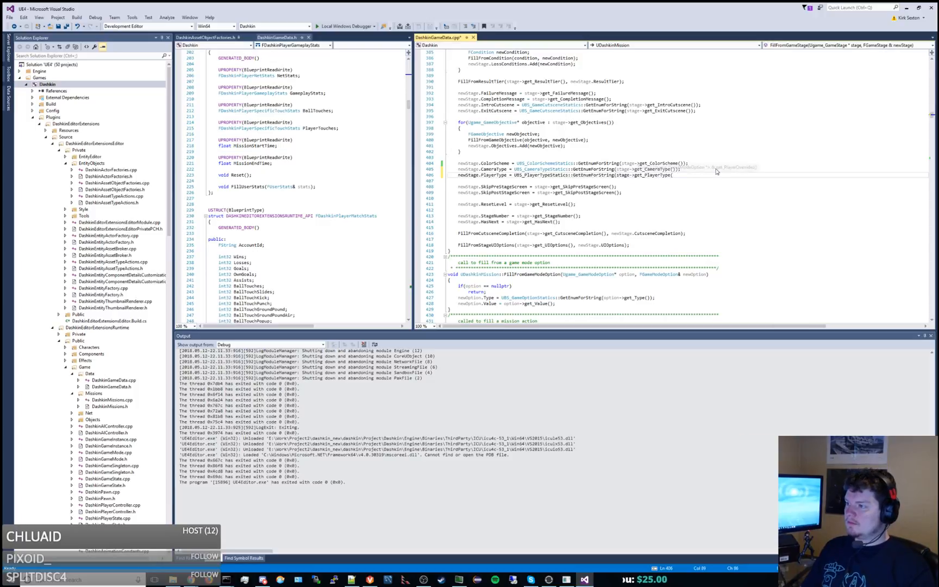
text(Type());)
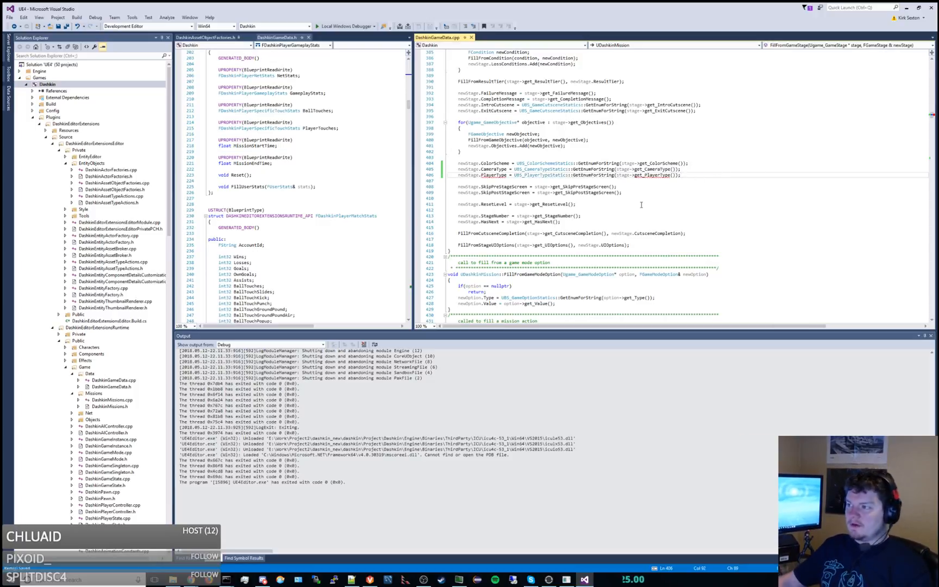
Below the set_CameraType call in ConvertToStage, add newStage->set_PlayerType(UBS_PlayerTypeStatics::GetStringForEnum(stage.PlayerType)); and save the file.
scroll(504, 175, down, 15)
scroll(504, 175, down, 20)
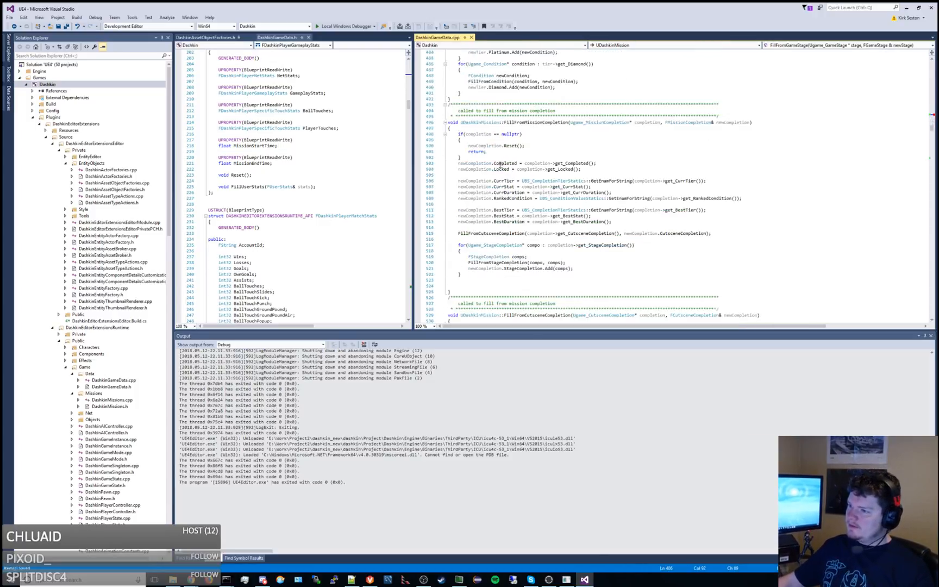
scroll(498, 161, down, 12)
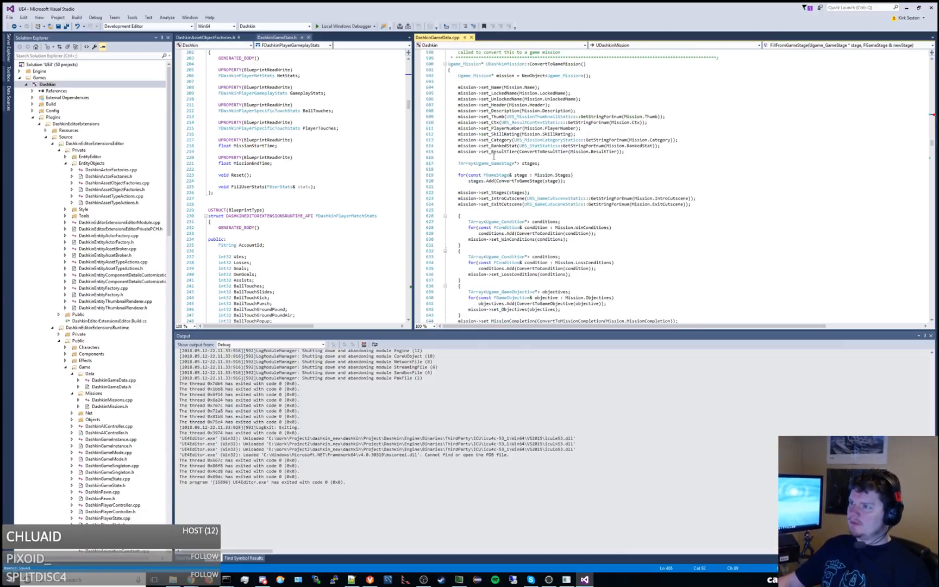
scroll(489, 152, down, 12)
scroll(488, 147, down, 20)
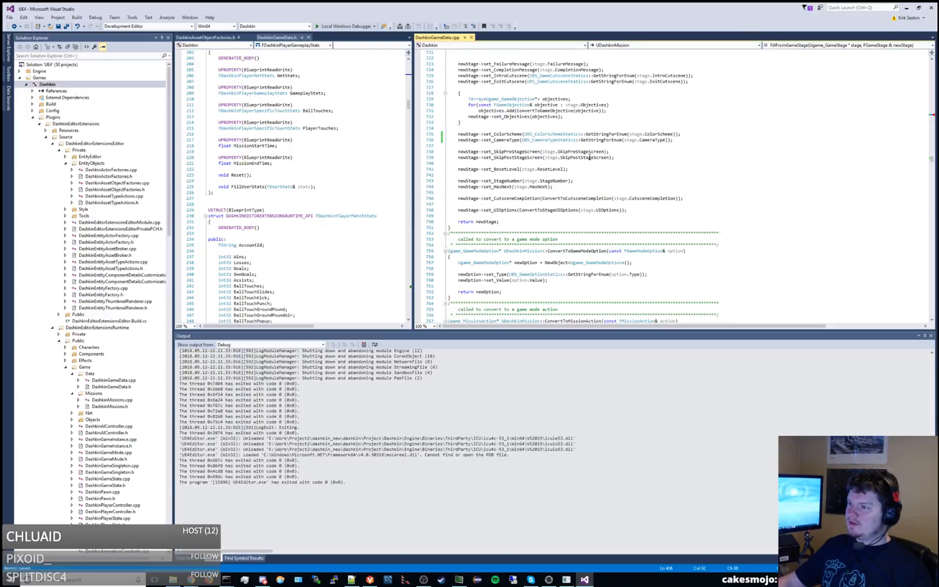
click(683, 142)
key(Return)
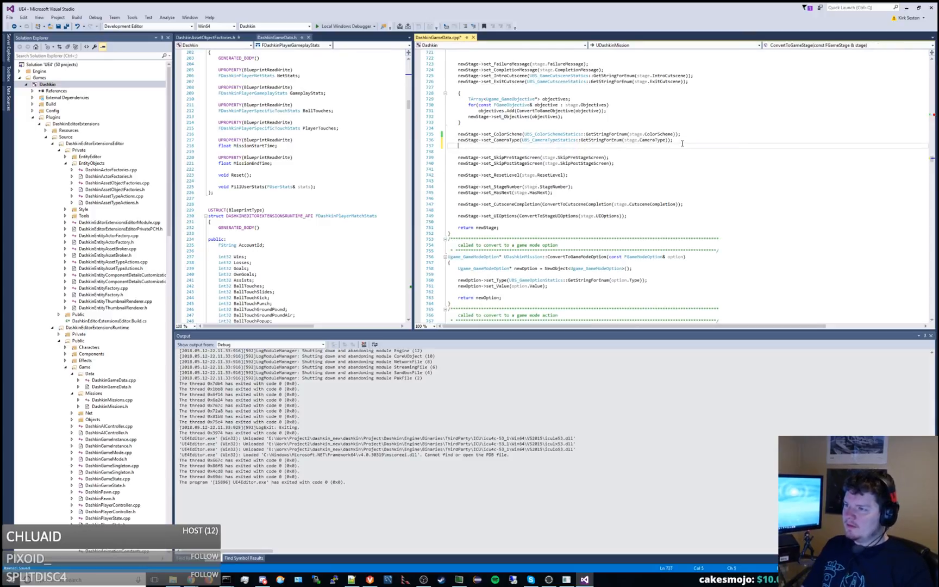
text(newStage->set_)
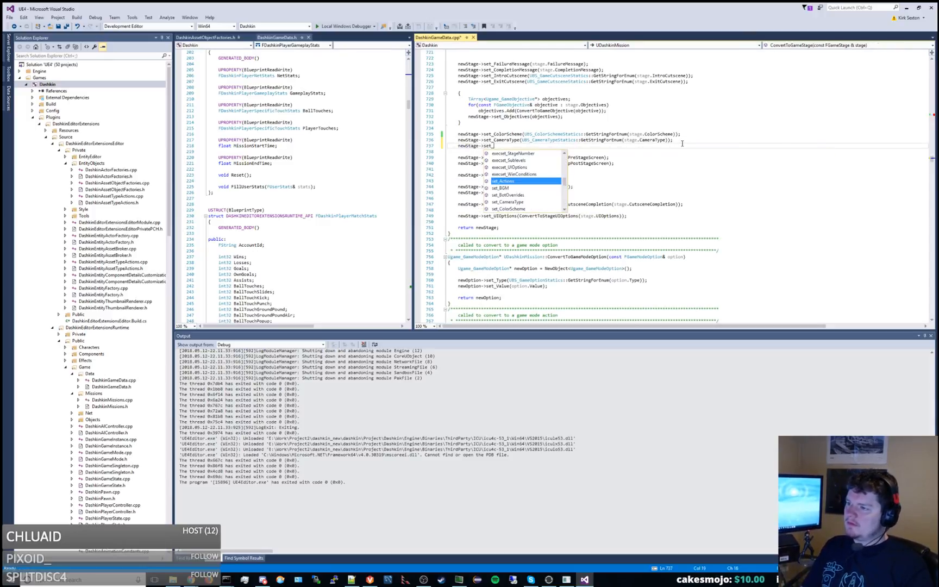
text(PlayerType)
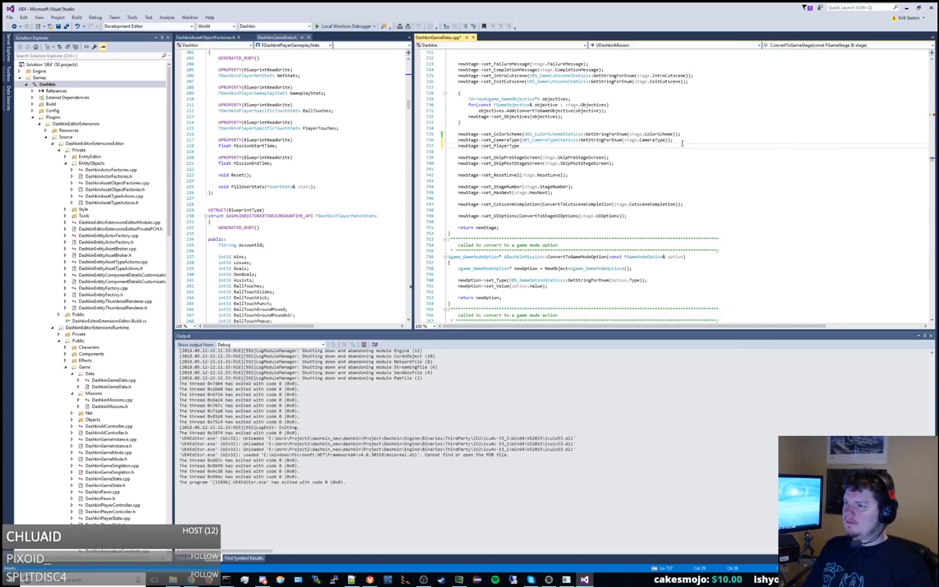
text((UBS_)
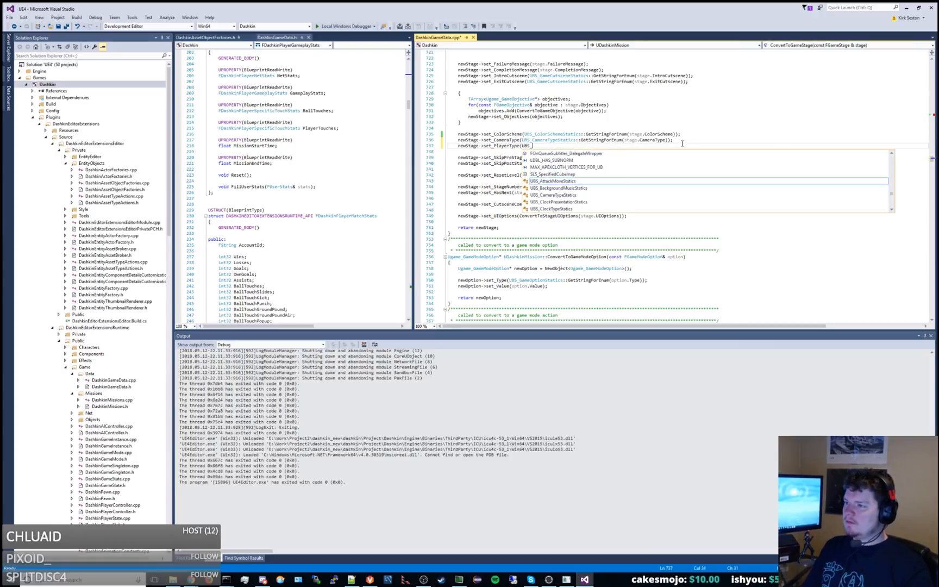
text(PlayerTyp)
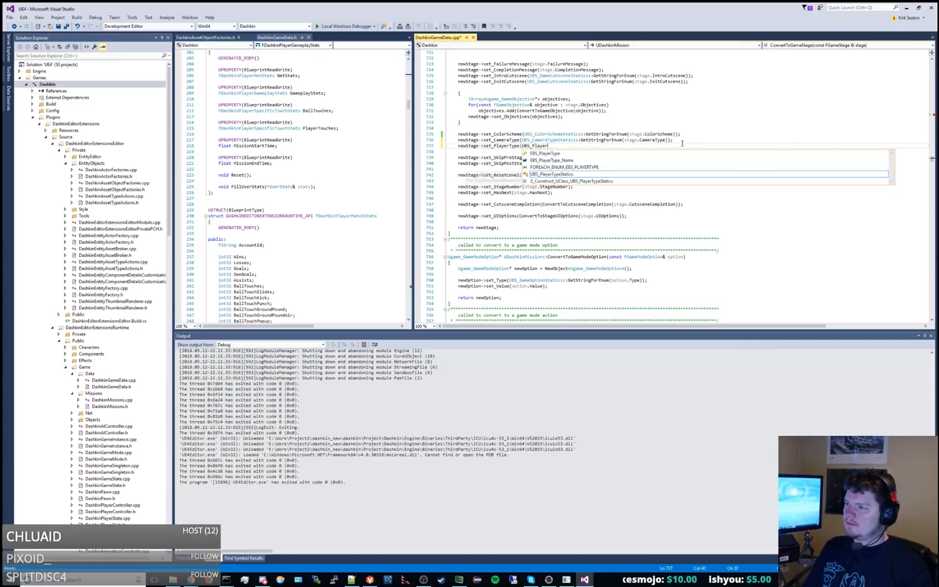
text(eStatics::)
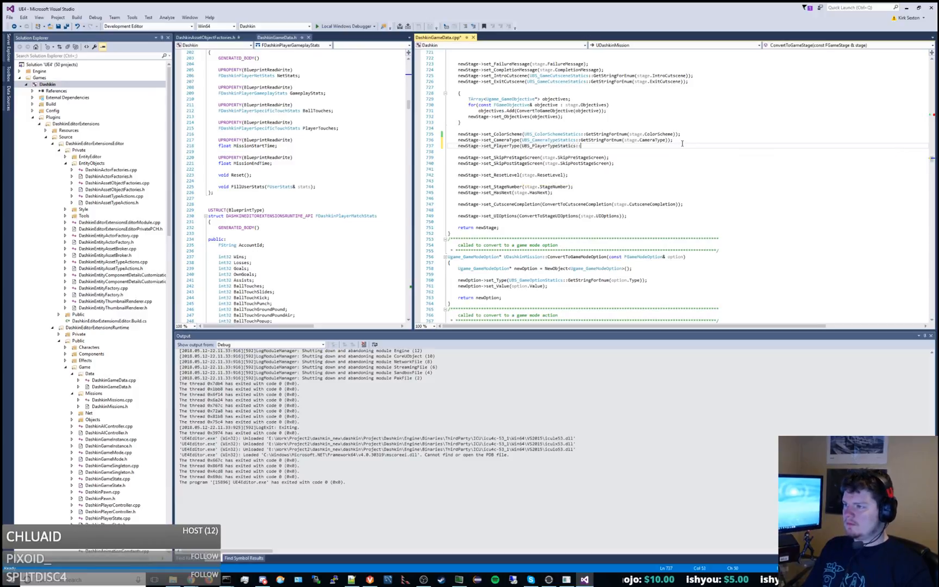
text(GetStringForE)
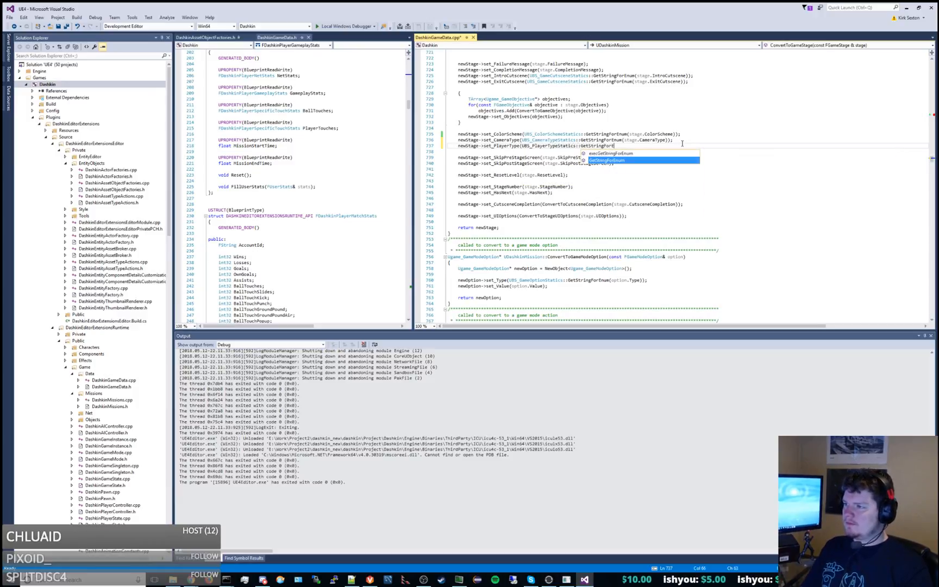
text(num(stage.PlayerType));)
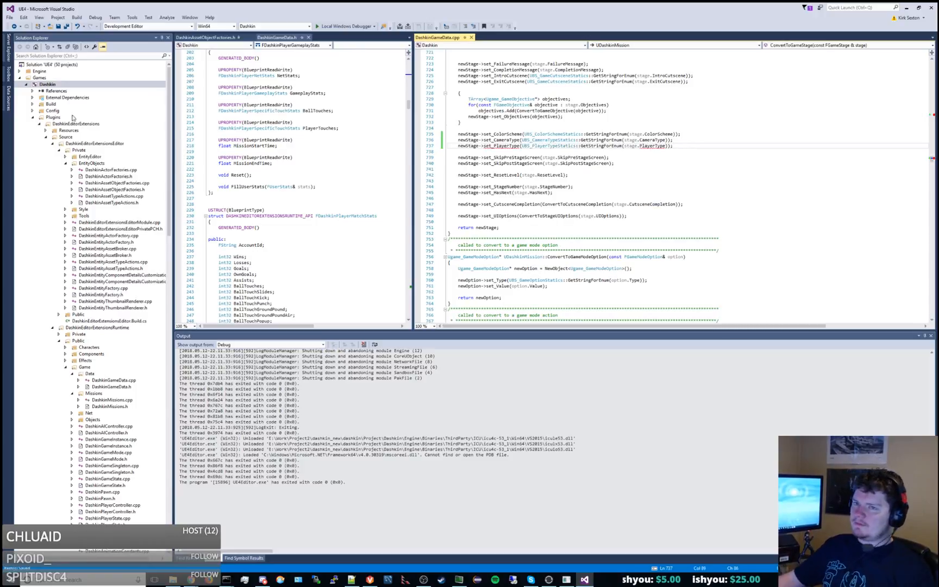
Build the Dashkin project and open the source location of the EBS_PlayerType build error.
right_click(58, 87)
click(83, 91)
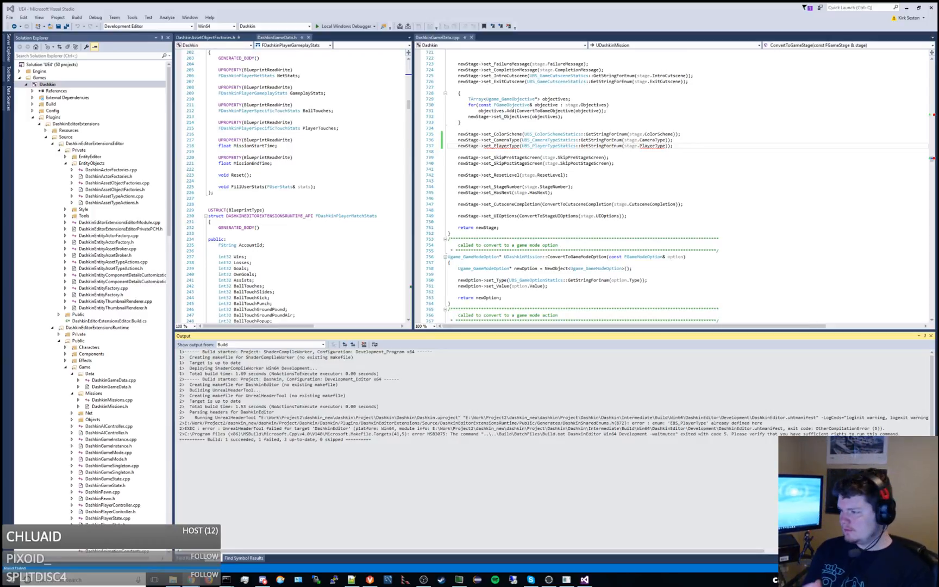
double_click(698, 423)
double_click(508, 186)
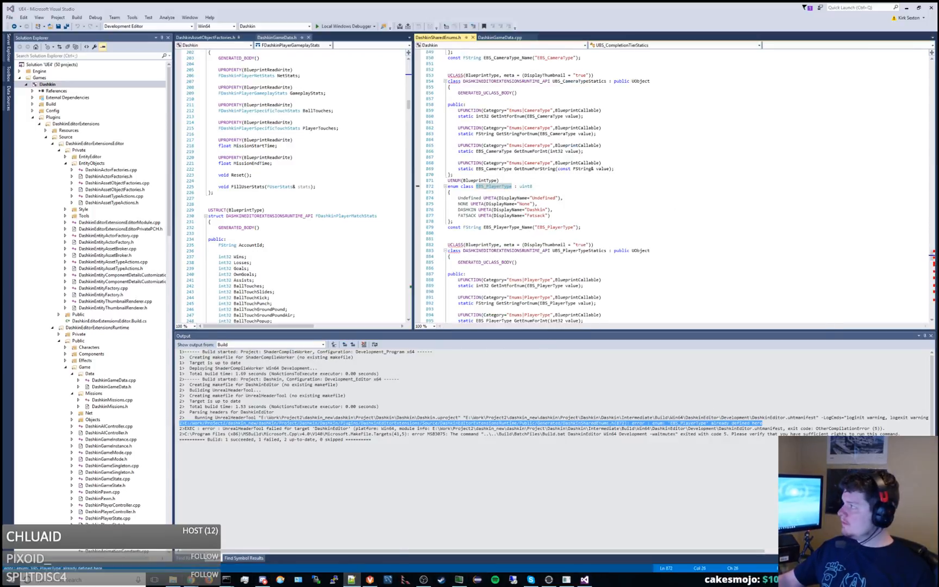
Switch to Notepad++ and, in GameEnums.json, rename the PlayerType enum holding the Dashkin and Fatsack values to EntityType, then save.
click(351, 580)
double_click(672, 19)
click(367, 33)
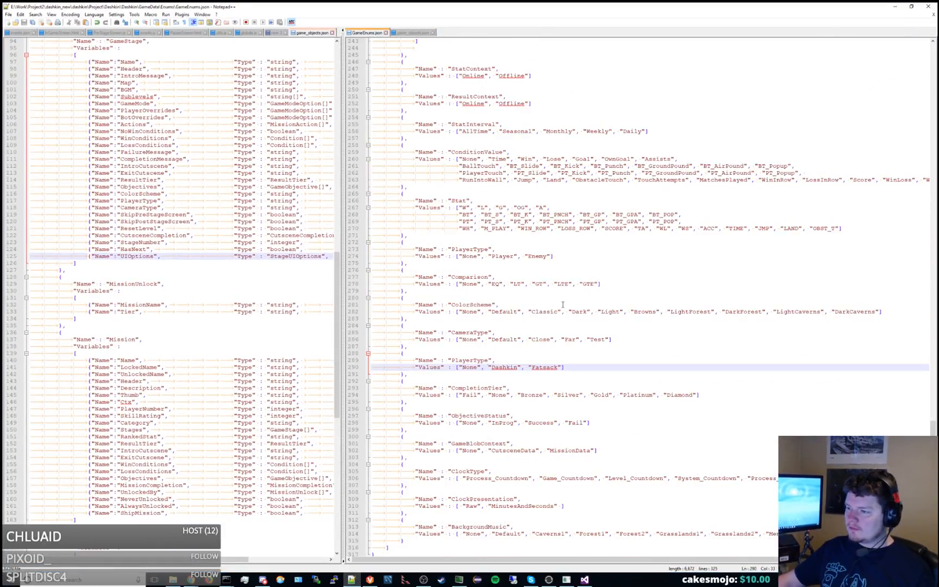
double_click(480, 361)
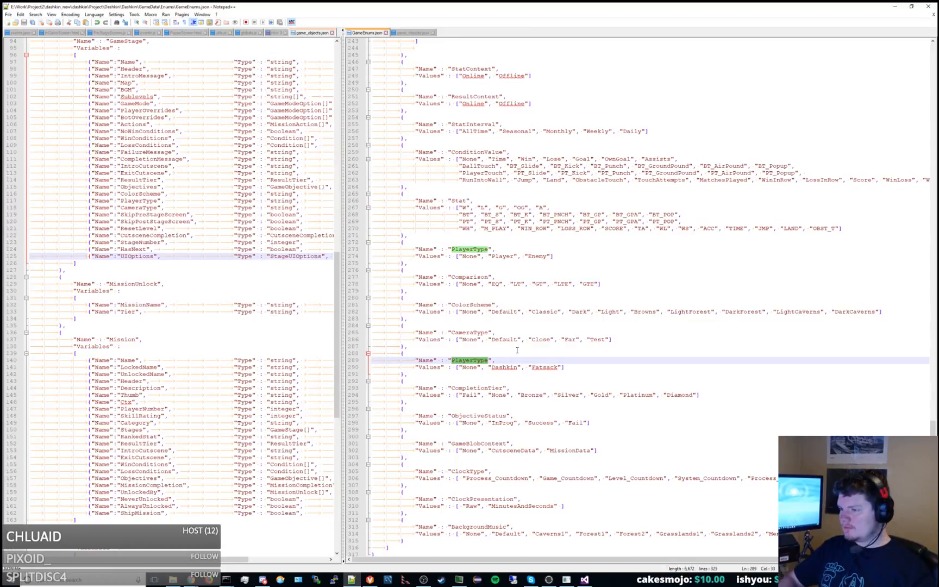
key(Left)
key(shift+Right)
key(shift+Right)
key(shift+Right)
key(shift+Right)
key(shift+Right)
key(shift+Right)
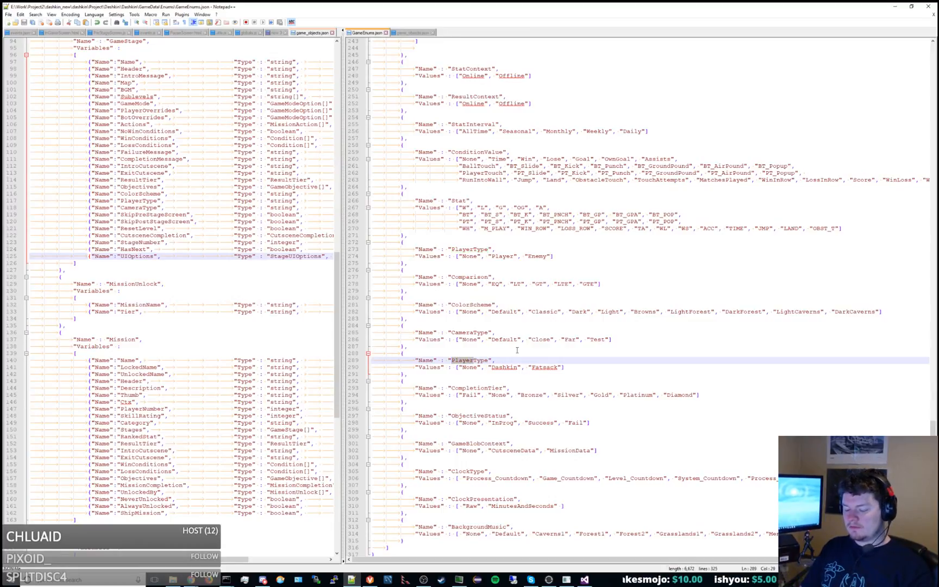
text(Entity)
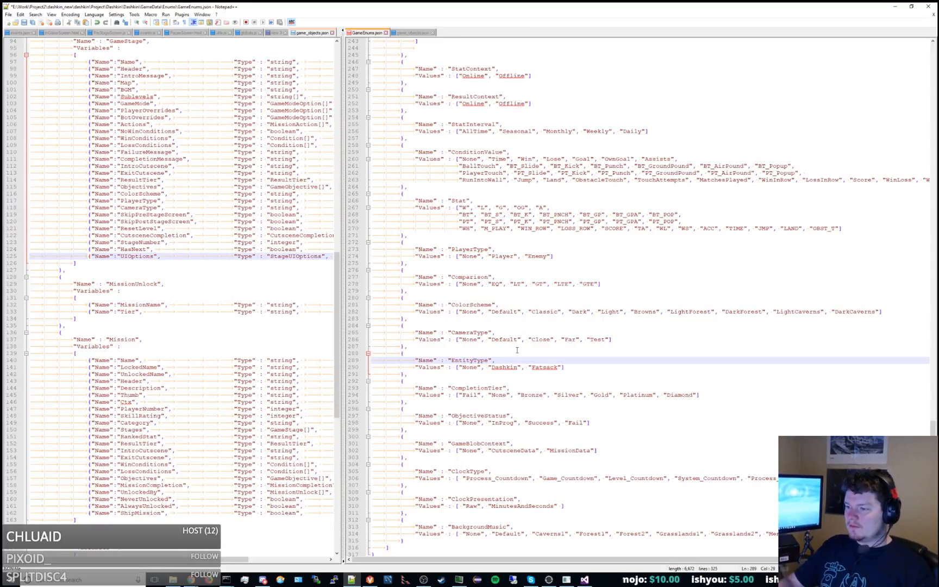
double_click(474, 361)
key(ctrl+c)
key(ctrl+s)
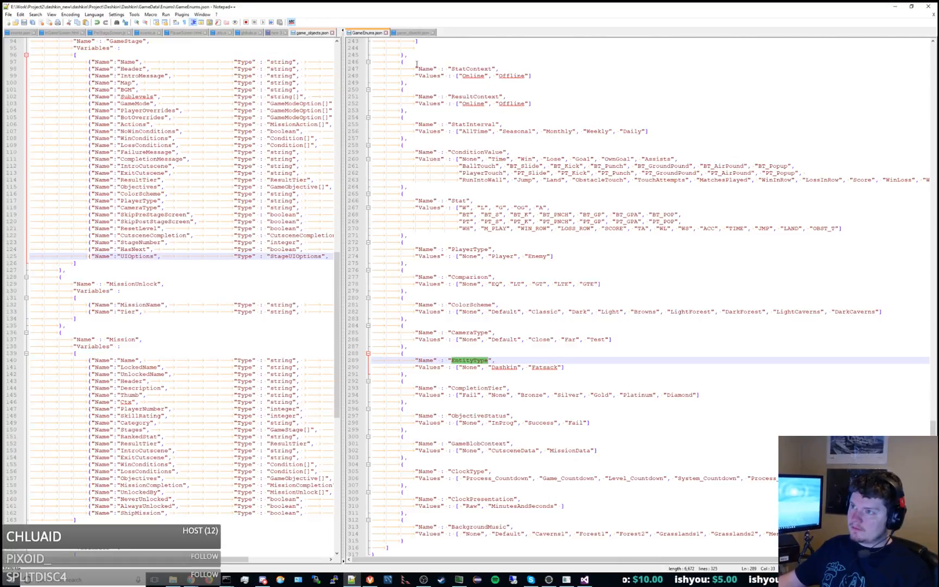
In game_objects.json, change both the type and the name of the GameStage PlayerType variable to EntityType and save the file.
click(414, 33)
double_click(637, 284)
key(ctrl+v)
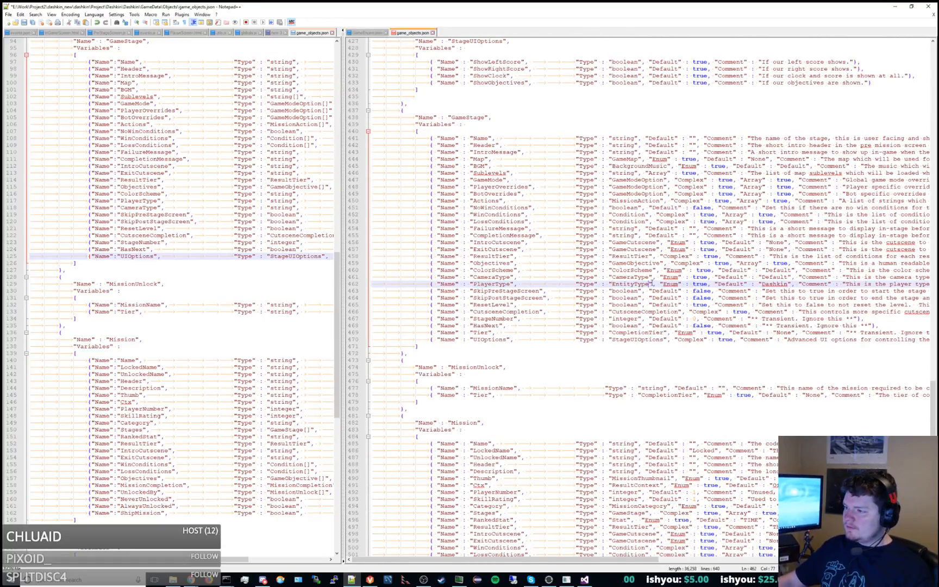
key(ctrl+s)
double_click(505, 284)
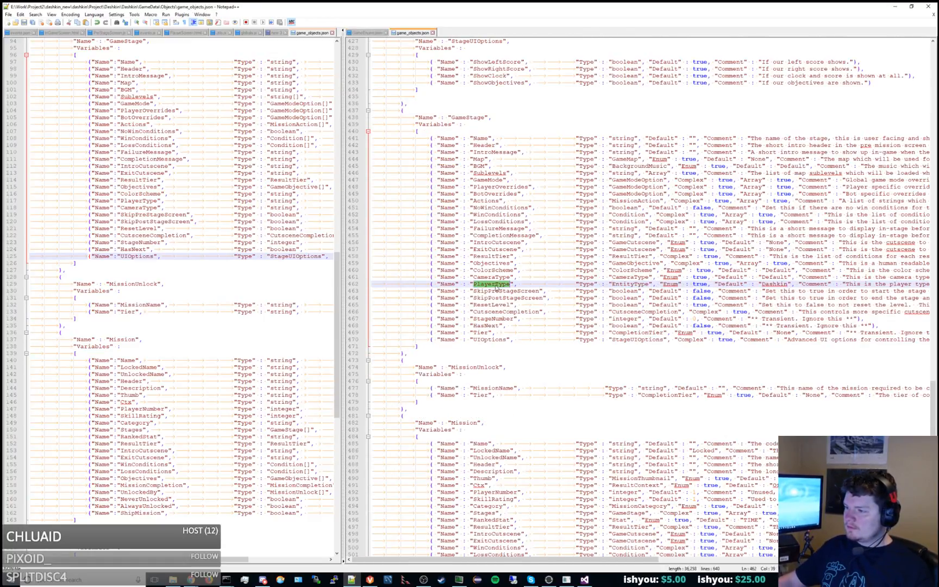
key(ctrl+v)
key(ctrl+s)
In the GameStage EntityType variable's comment, insert the word entity after each of the three occurrences of player.
drag(583, 560, 752, 560)
double_click(590, 284)
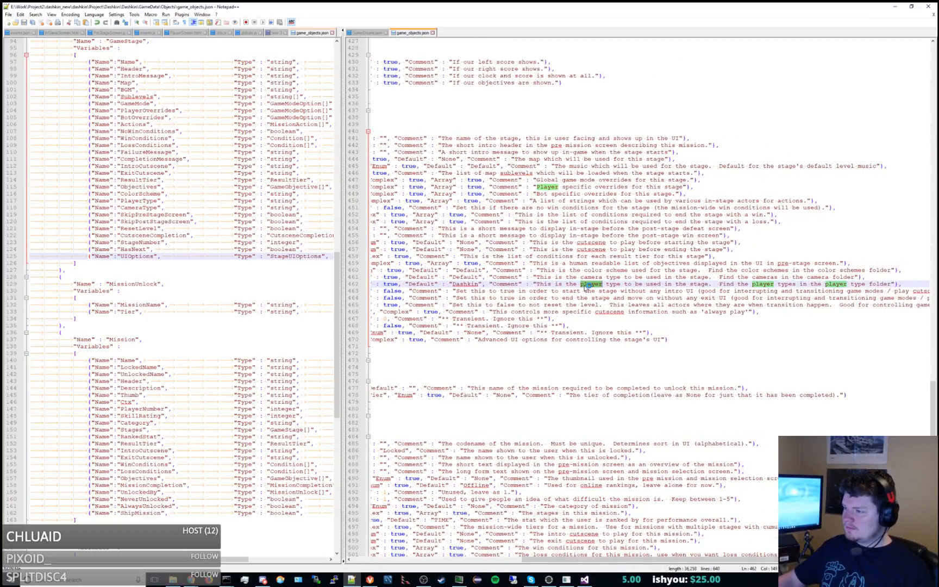
key(Right)
text(entity)
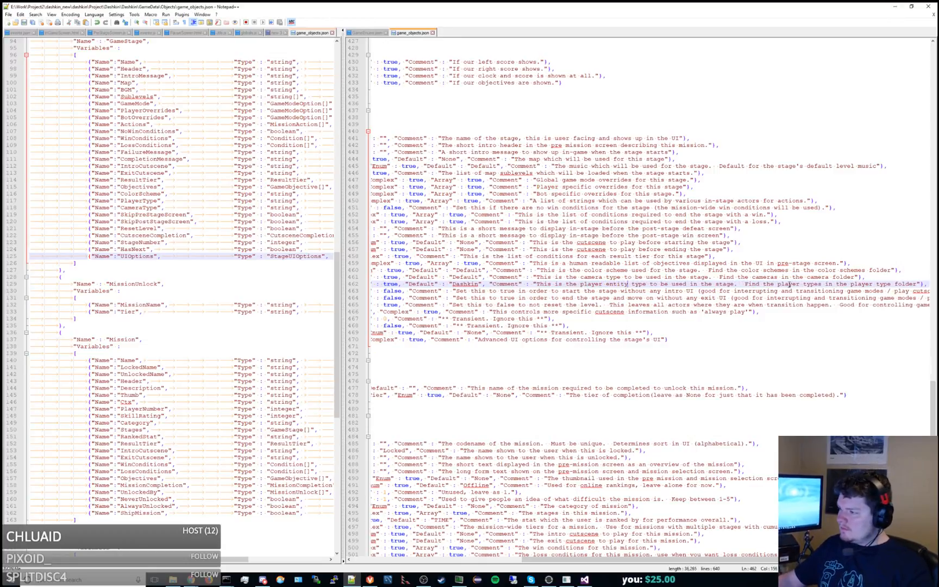
double_click(788, 283)
click(799, 284)
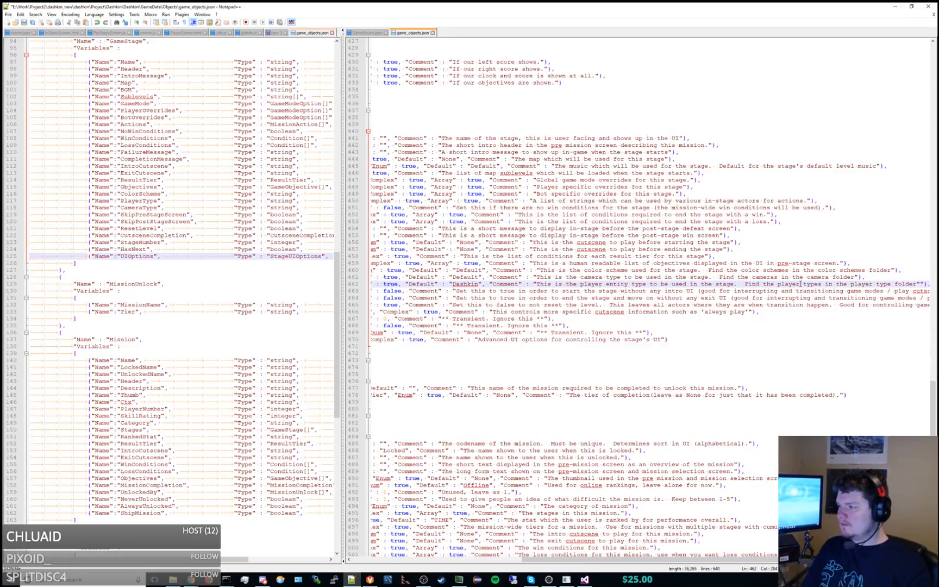
text(enityt)
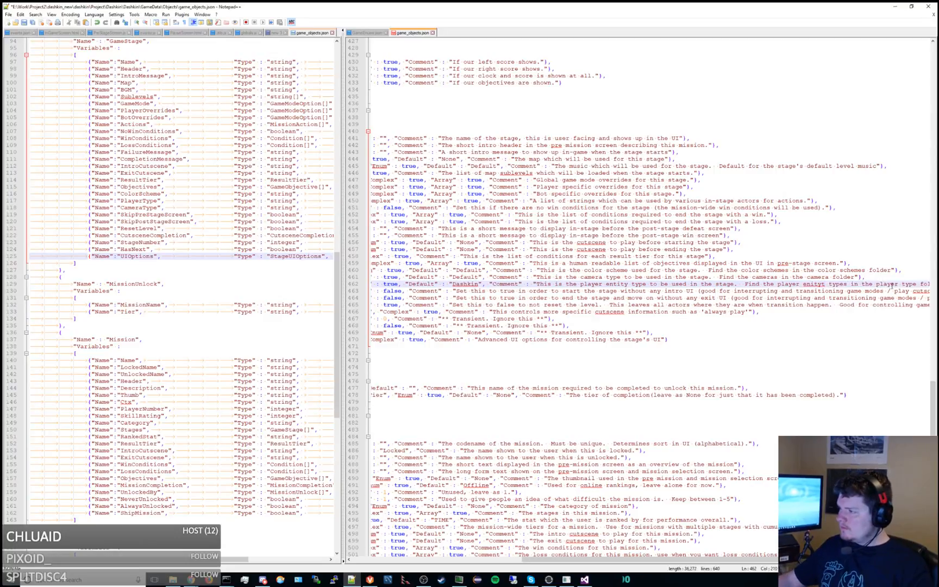
click(899, 283)
text(entity)
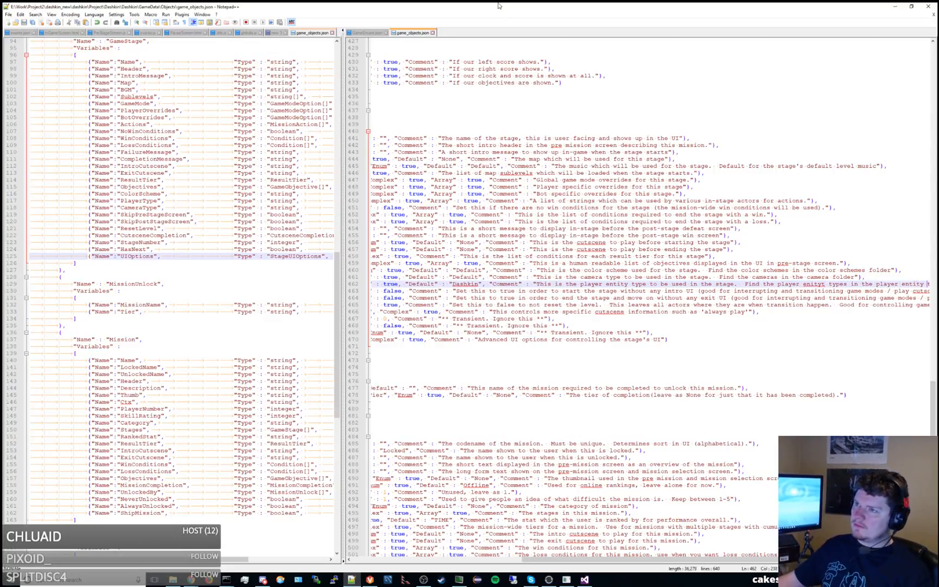
Switch to Visual Studio and reload all externally changed files.
key(alt+Tab)
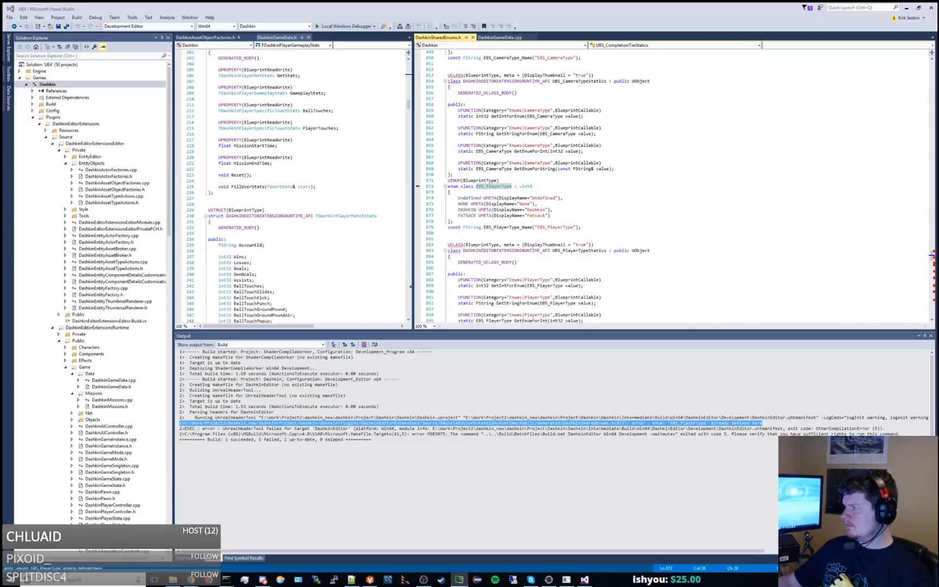
click(505, 221)
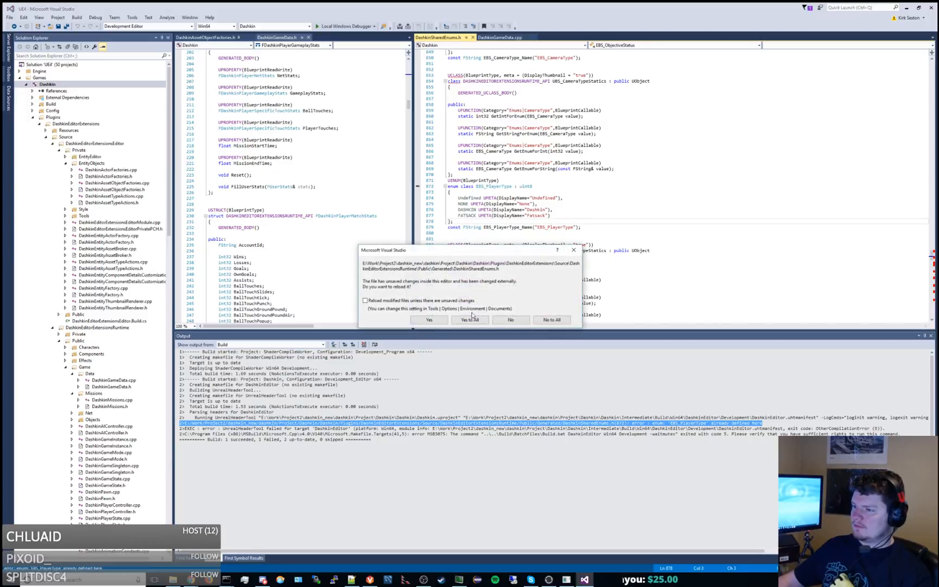
click(469, 320)
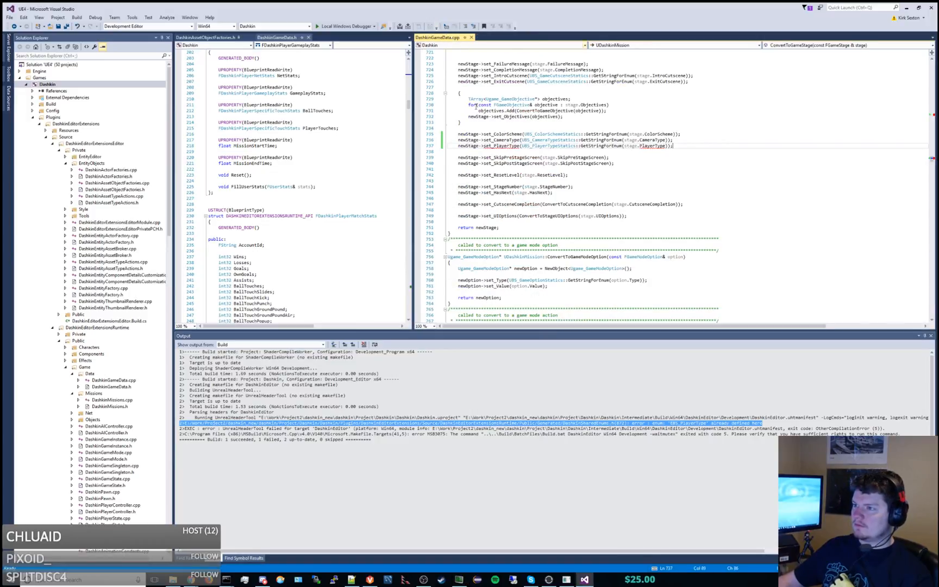
In ConvertToStage, change set_PlayerType to set_EntityType and its argument stage.PlayerType to stage.EntityType.
click(560, 199)
click(509, 145)
key(BackSpace)
key(BackSpace)
key(BackSpace)
key(BackSpace)
key(BackSpace)
key(BackSpace)
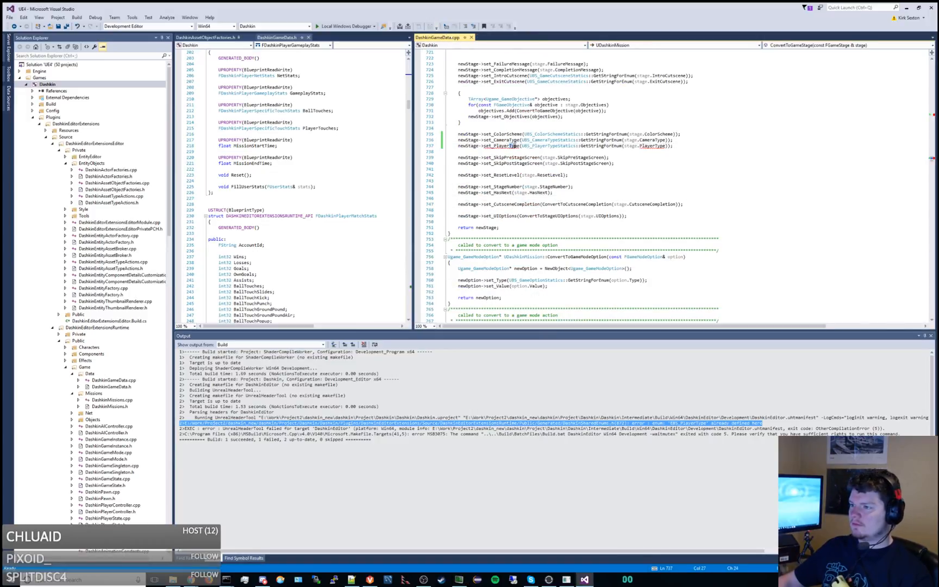
text(Entity)
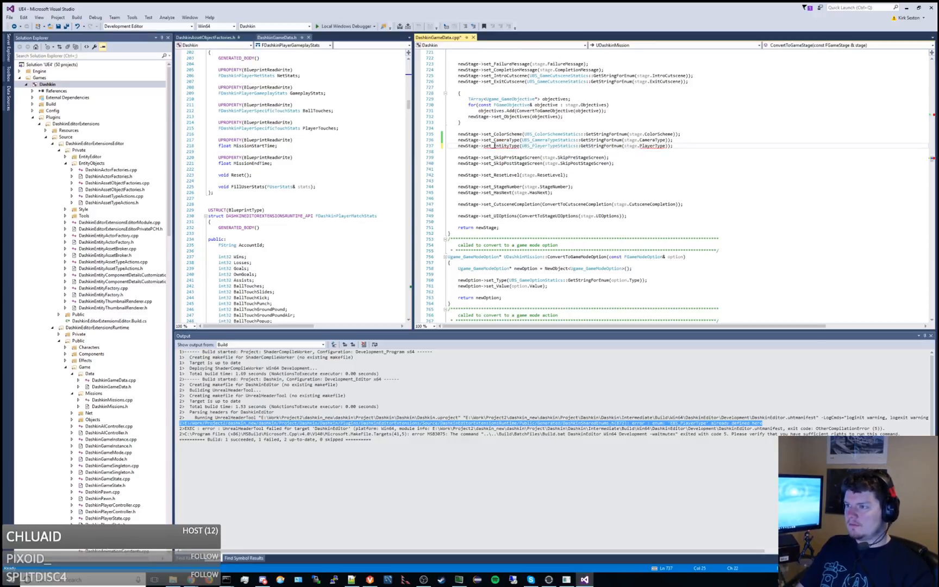
double_click(657, 146)
text(EntityType)
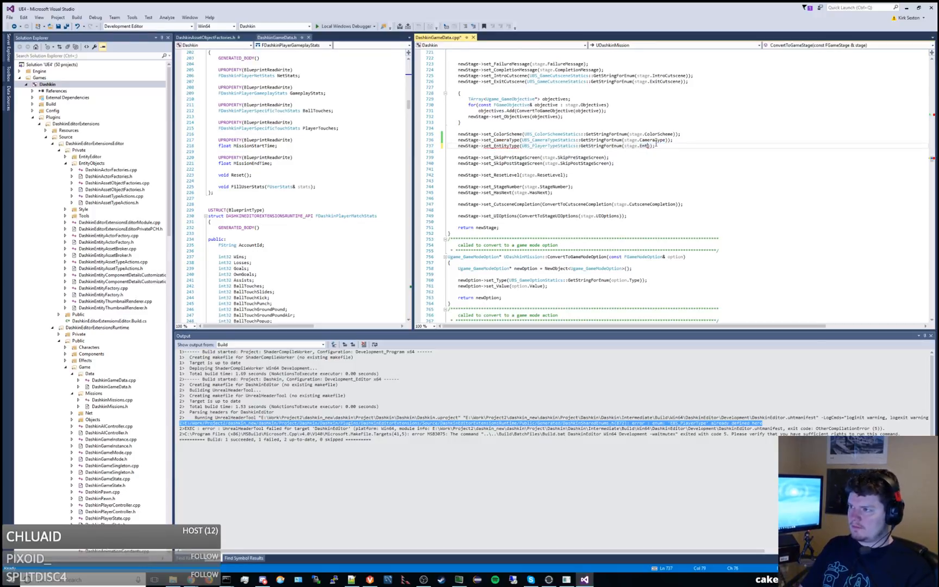
key(End)
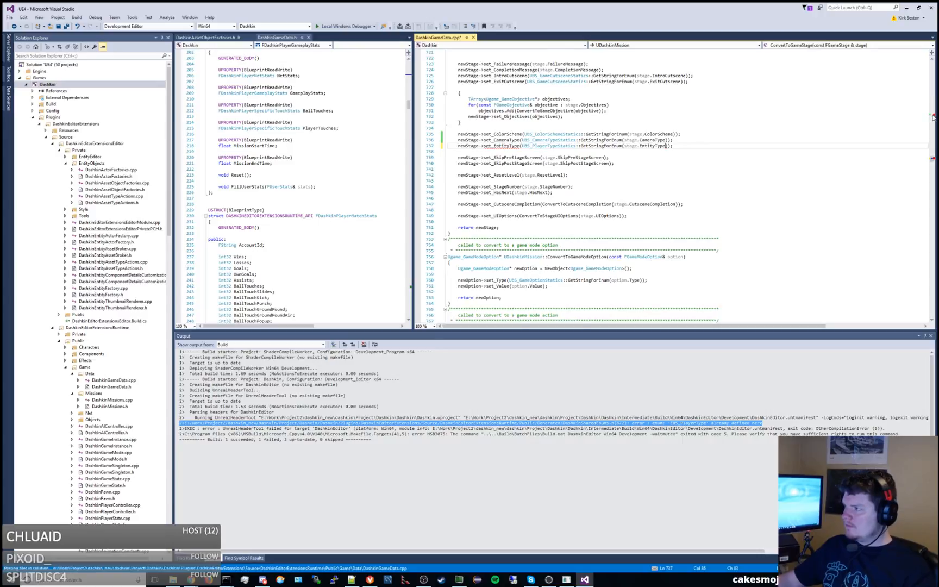
In FillFromGameStage, change newStage.PlayerType to newStage.EntityType and get_PlayerType to get_EntityType, then save the file.
click(933, 117)
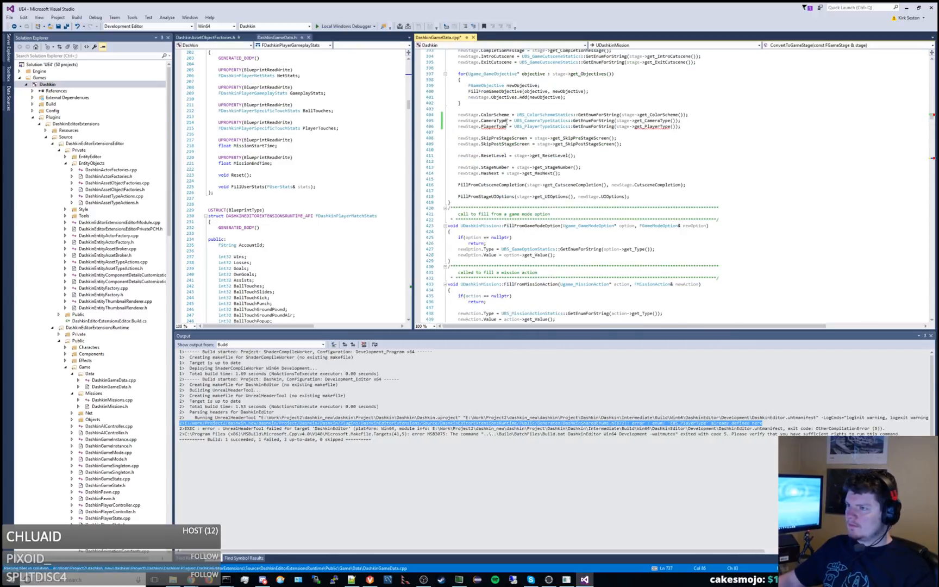
double_click(493, 126)
text(EntityType)
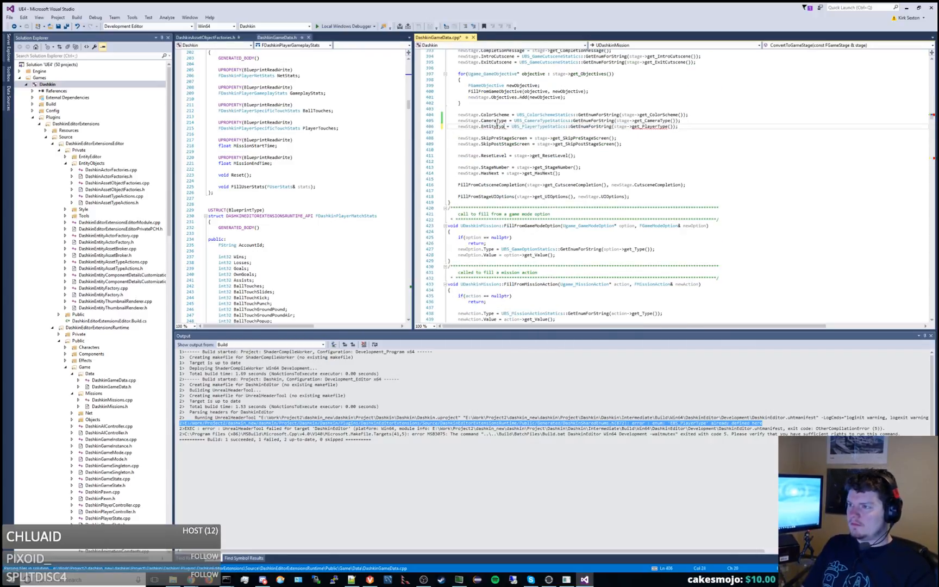
drag(645, 126, 658, 126)
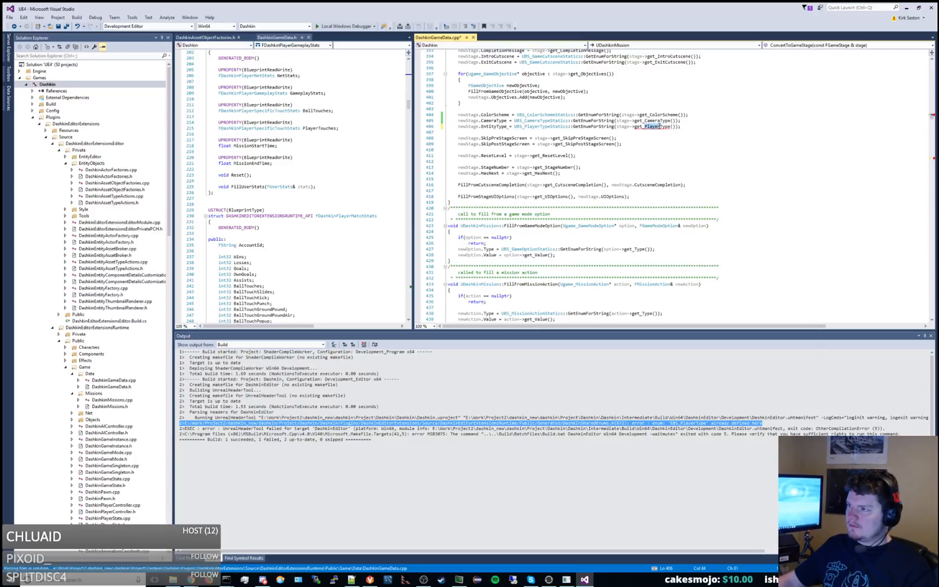
text(Entity)
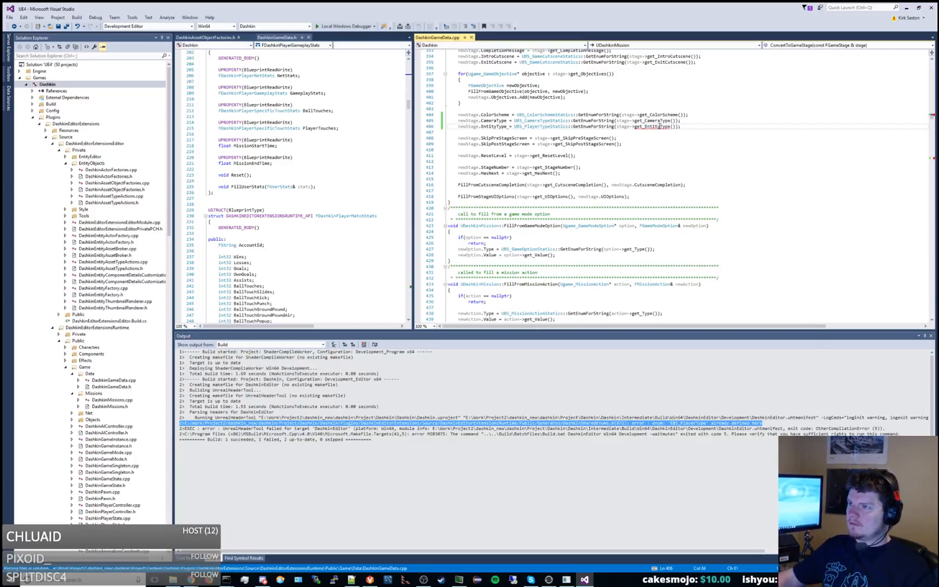
Build the Dashkin project and close the DashkinAssetObjectFactories file.
right_click(89, 86)
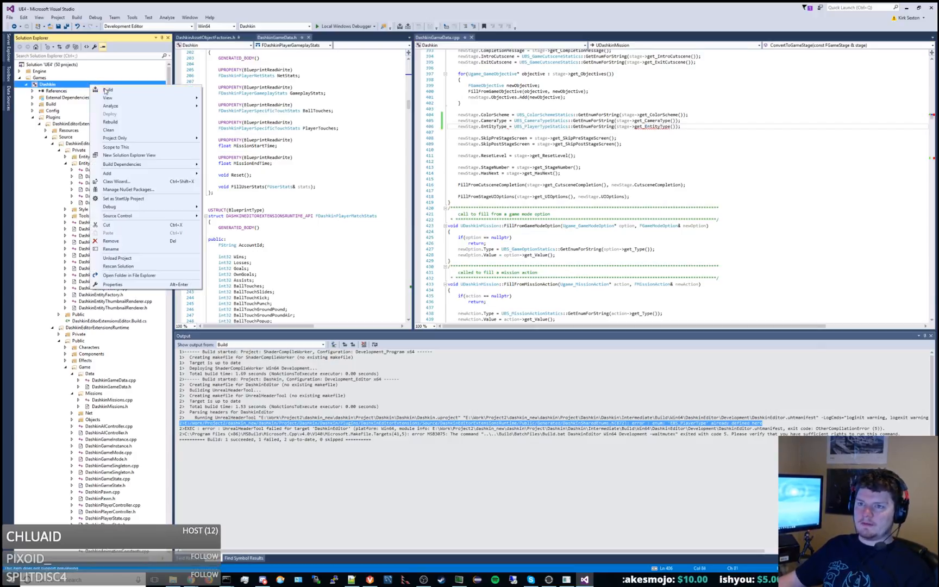
click(107, 91)
middle_click(209, 38)
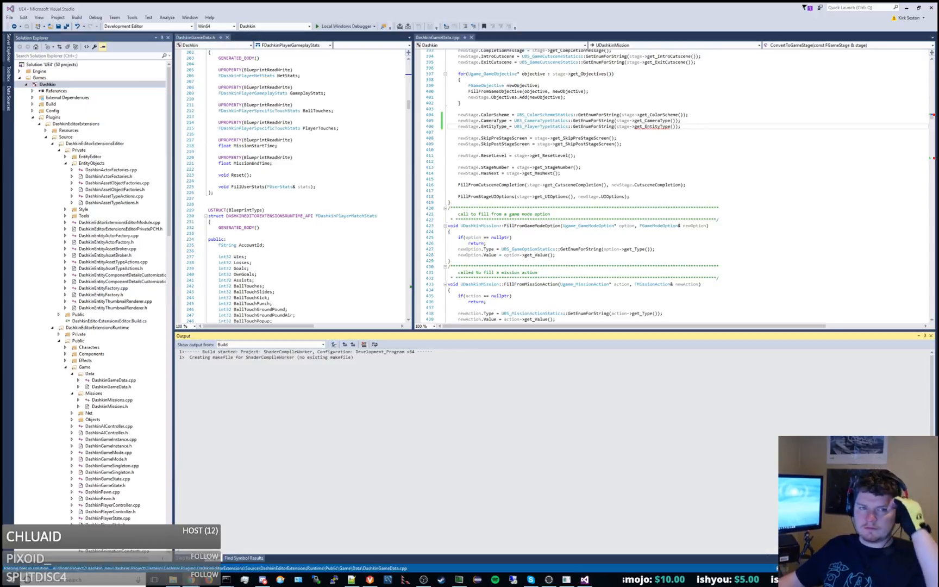
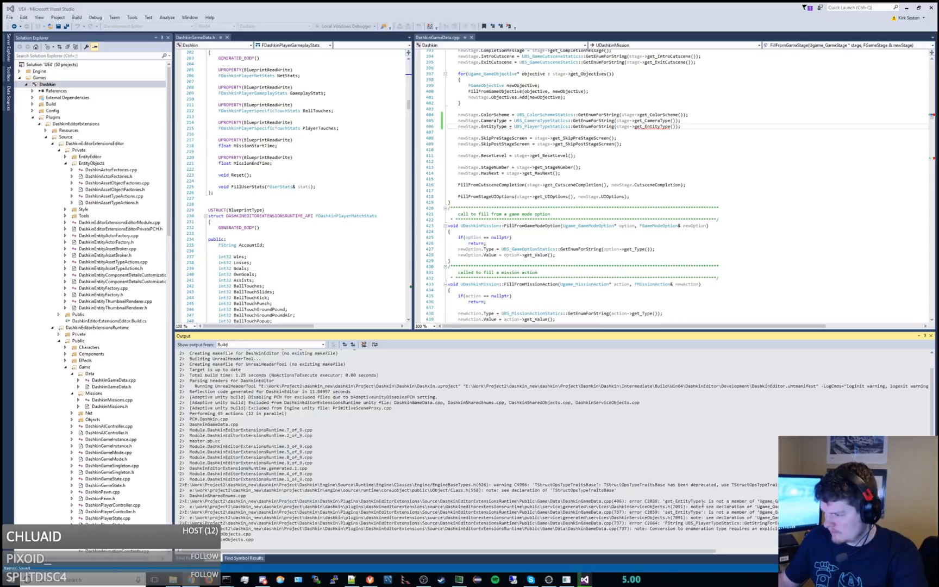
Go to the get_EntityType compile error listed in the build output and review the remaining output.
double_click(703, 502)
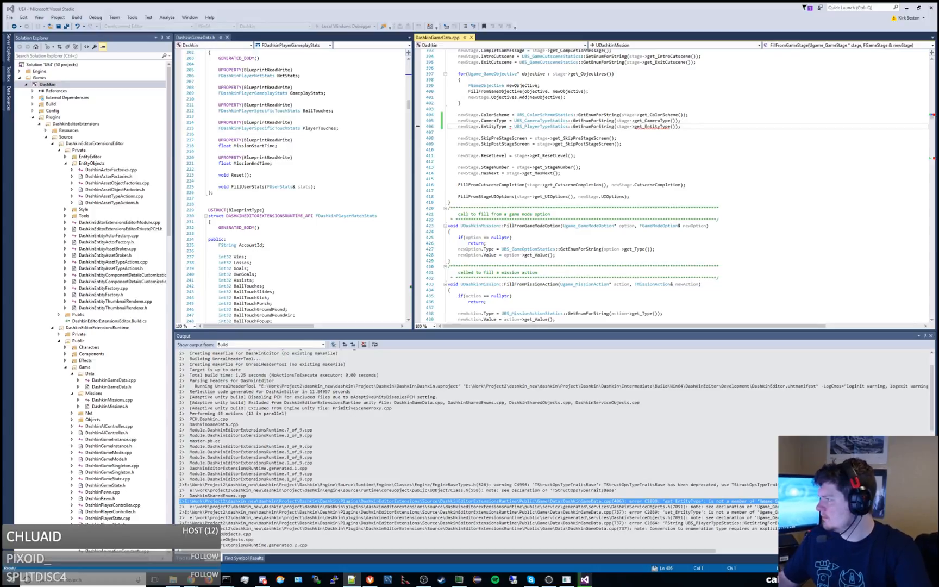
scroll(360, 464, down, 15)
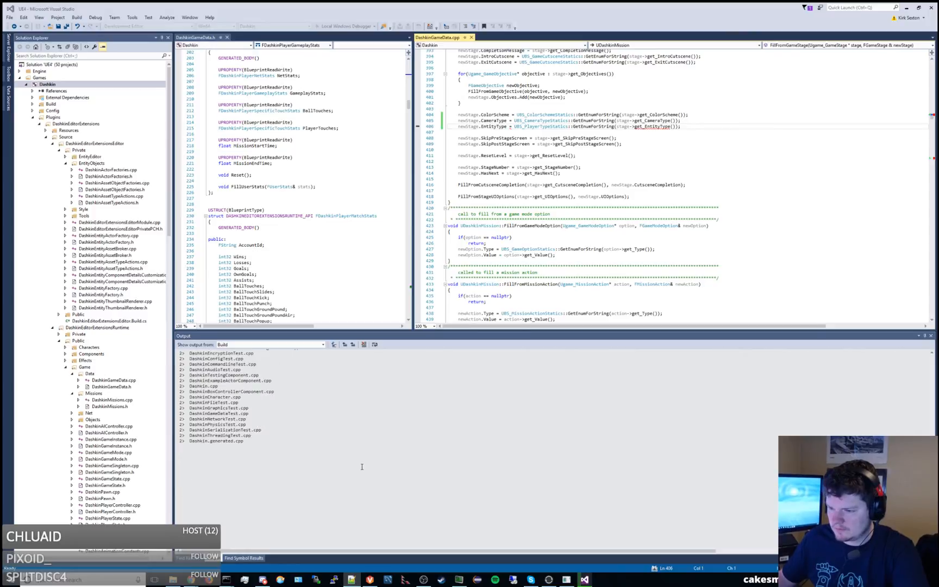
click(362, 467)
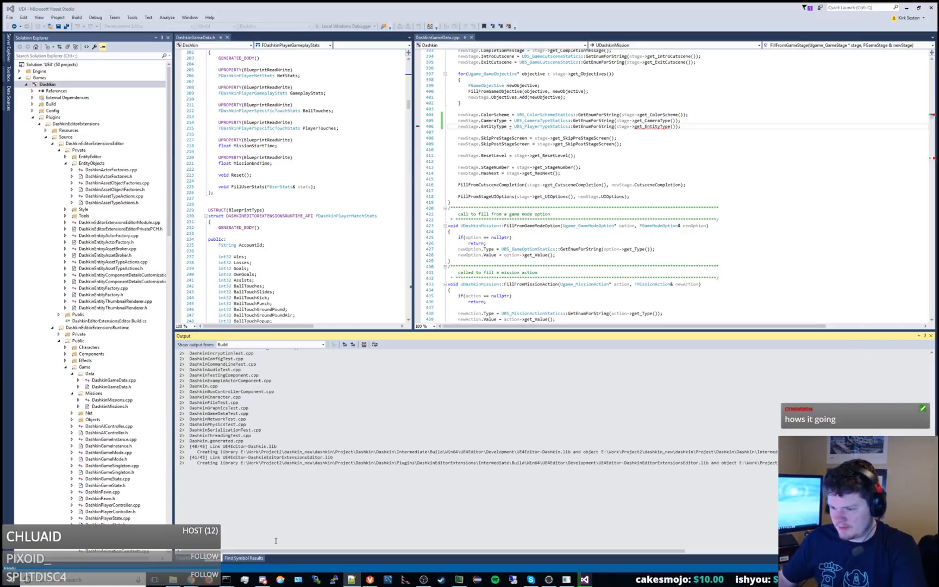
Switch to File Explorer, go up to the dashkin Project folder, and launch Visio.
click(173, 579)
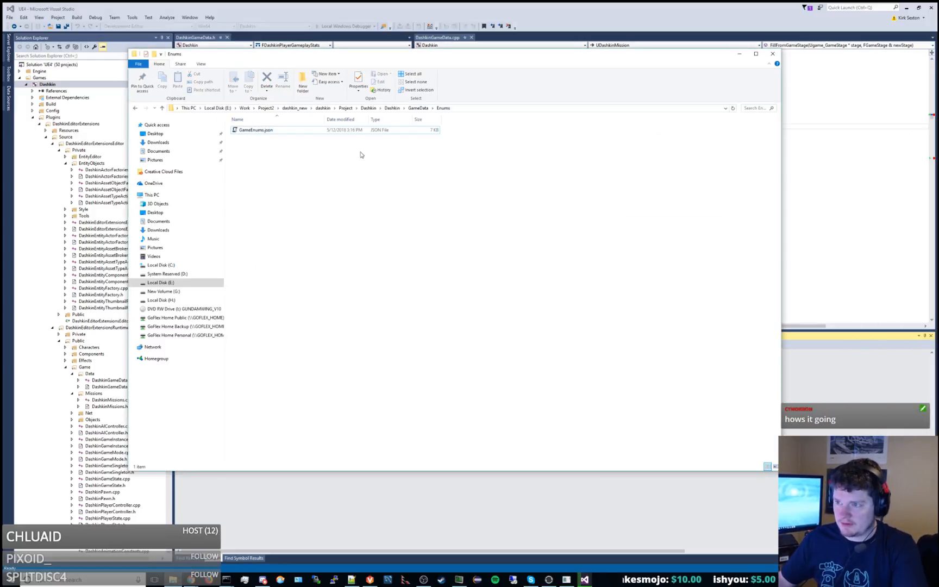
click(345, 108)
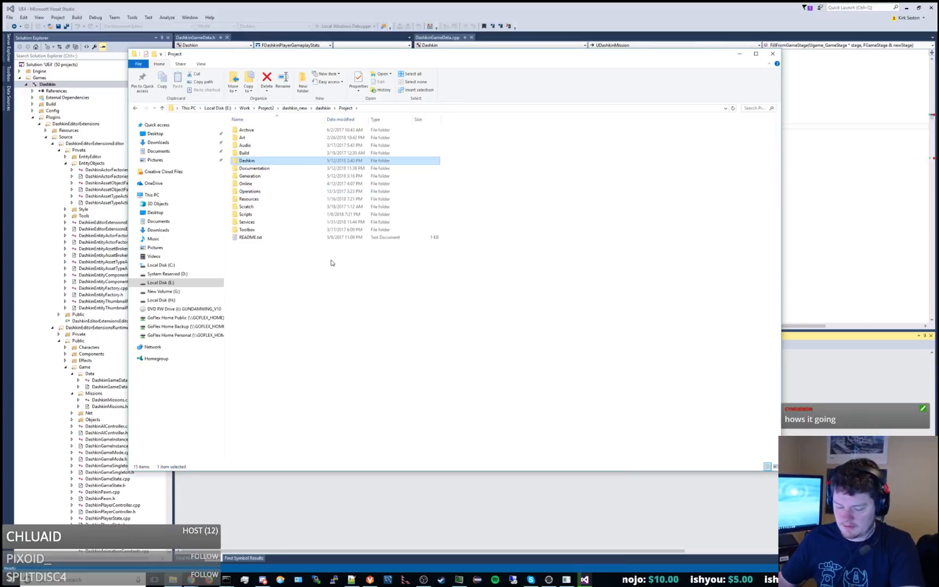
key(super)
text(word)
key(Return)
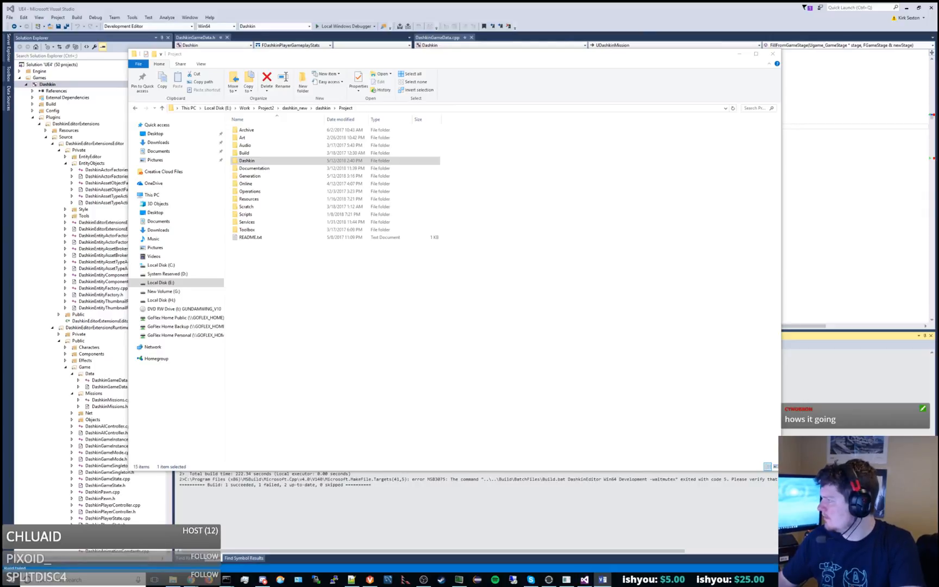
In the dashkin console, run option 7 to regenerate code and option 23 to generate the service code.
click(325, 529)
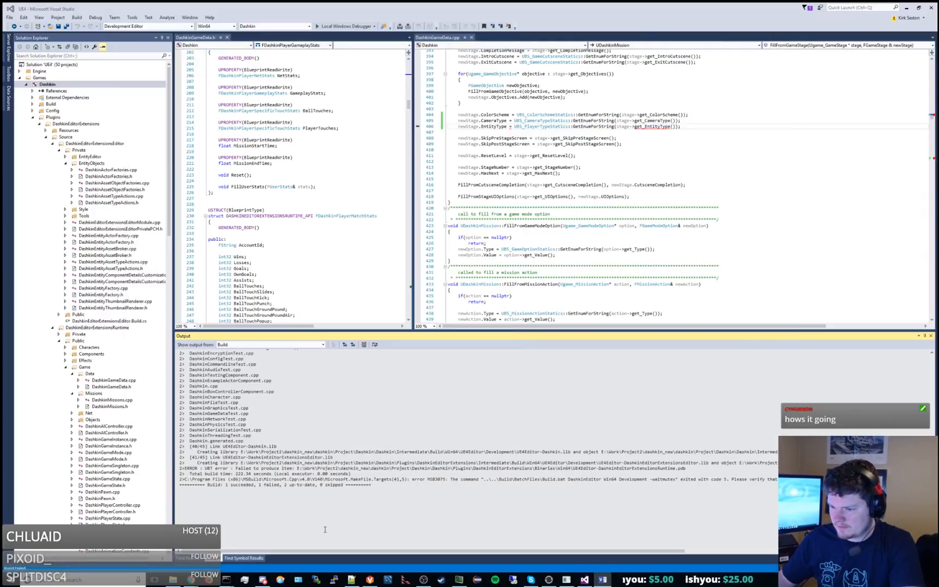
click(460, 581)
drag(938, 6, 538, 3)
text(7)
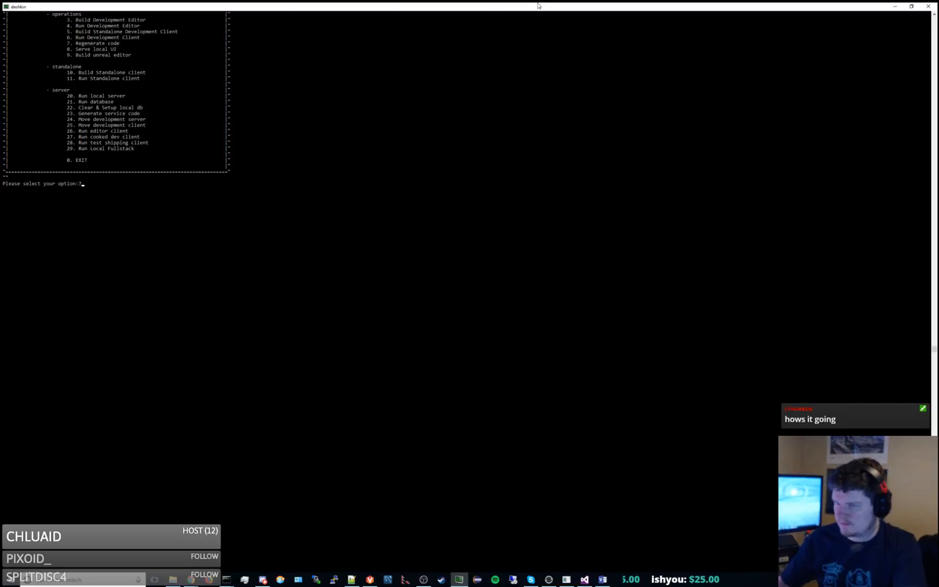
key(Return)
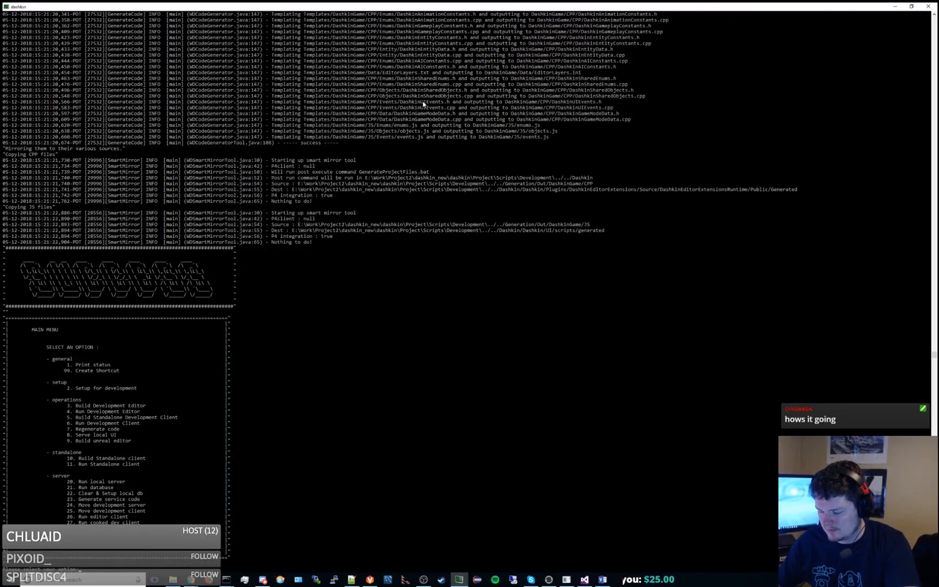
text(23)
key(Return)
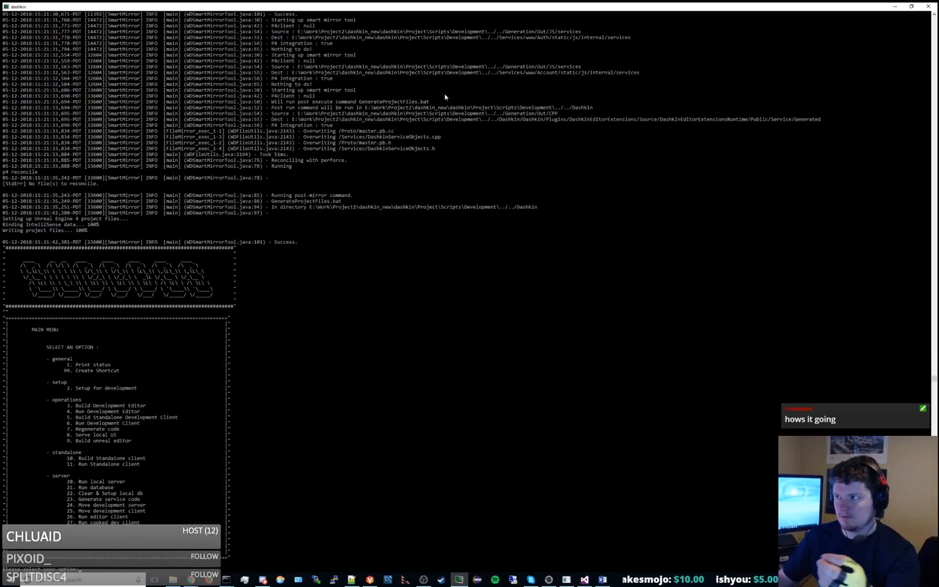
Return to Visual Studio and build the Dashkin project again.
drag(531, 7, 515, 123)
click(486, 5)
click(481, 184)
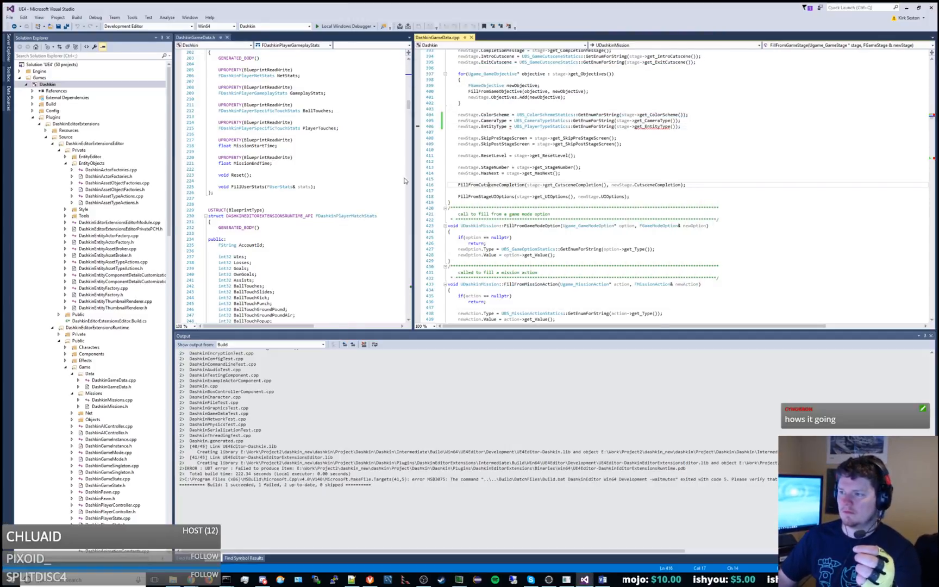
right_click(66, 89)
click(75, 90)
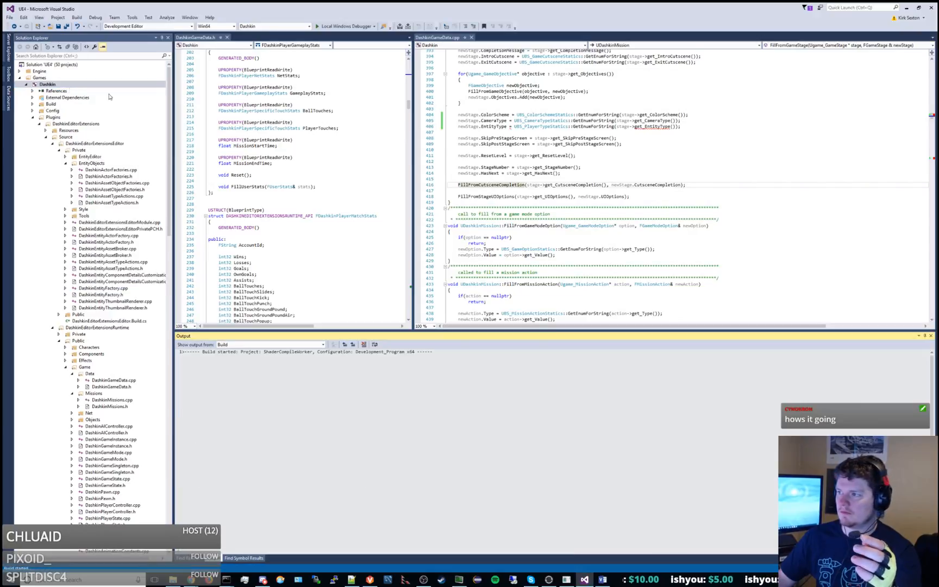
In FillFromGameStage, change UBS_PlayerTypeStatics to UBS_EntityTypeStatics on the EntityType line and save the file.
drag(525, 126, 541, 127)
key(BackSpace)
text(Entity)
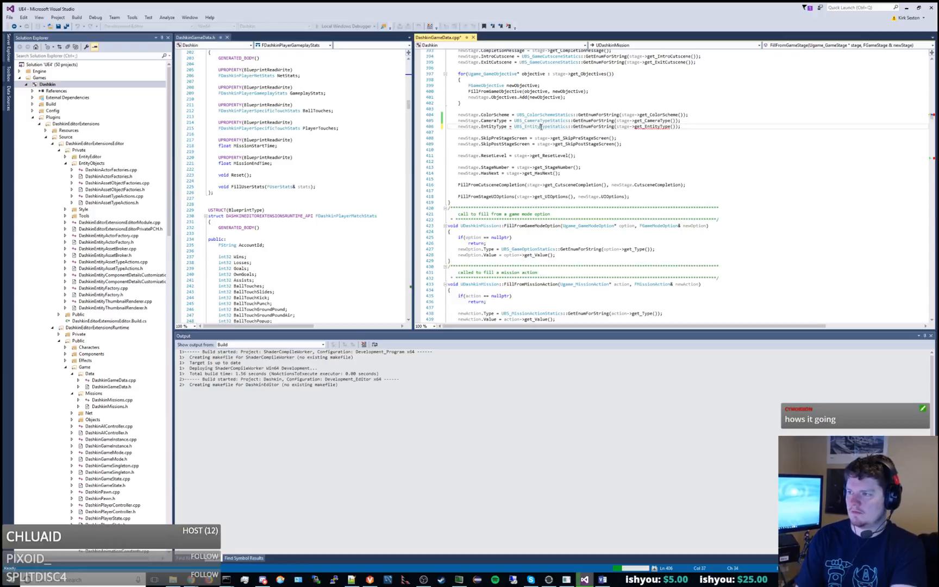
key(ctrl+s)
In ConvertToGameStage, change UBS_PlayerTypeStatics to UBS_EntityTypeStatics in the set_EntityType call and save the file.
scroll(554, 150, down, 8)
scroll(554, 151, down, 20)
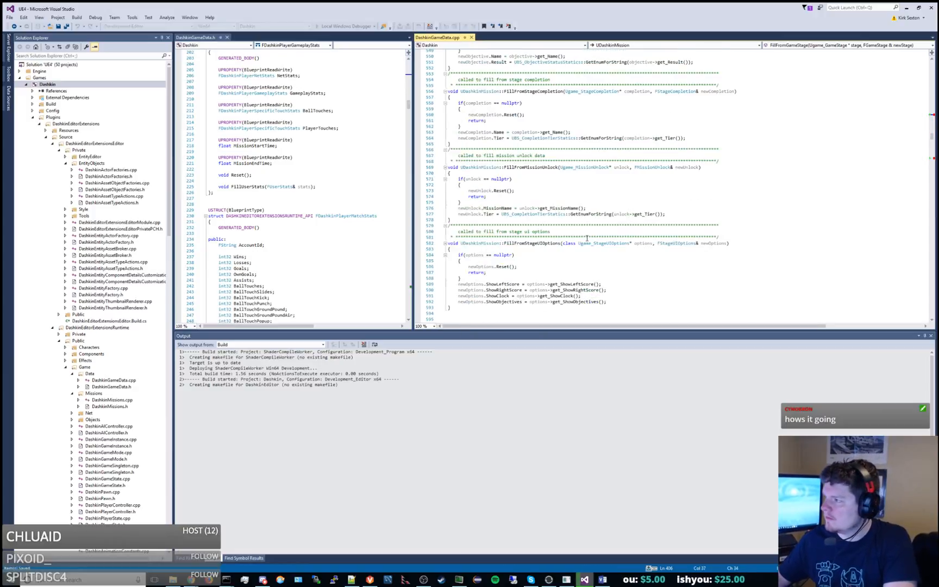
scroll(580, 274, down, 7)
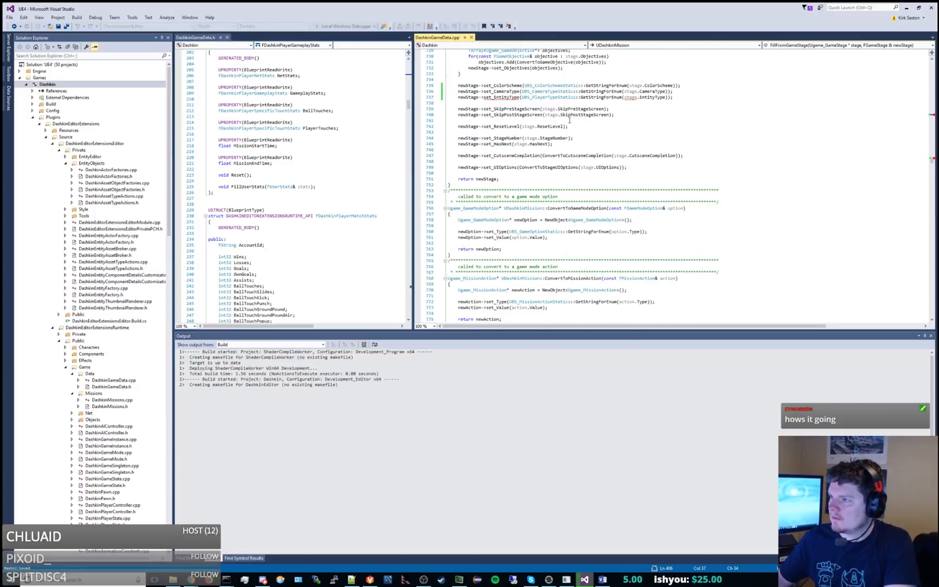
click(548, 98)
key(BackSpace)
key(BackSpace)
key(BackSpace)
key(BackSpace)
key(BackSpace)
key(BackSpace)
text(Entity)
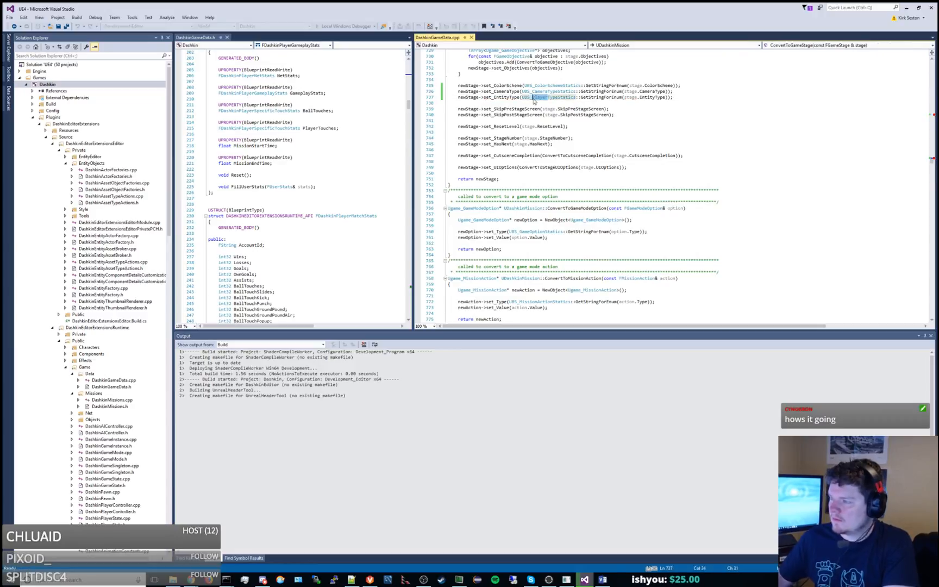
key(ctrl+s)
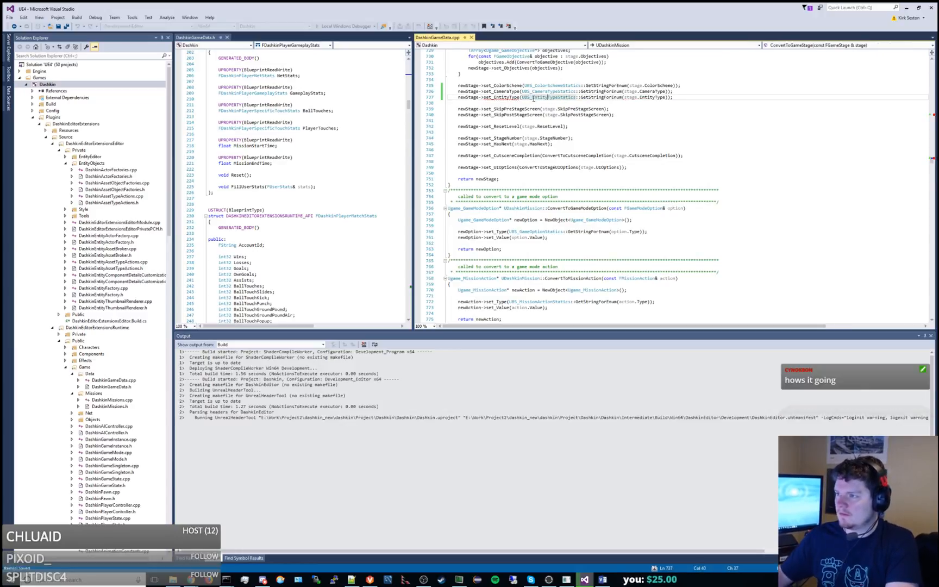
Switch to the blank Visio drawing and open the Basic Shapes stencil from the General category.
drag(938, 114, 416, 2)
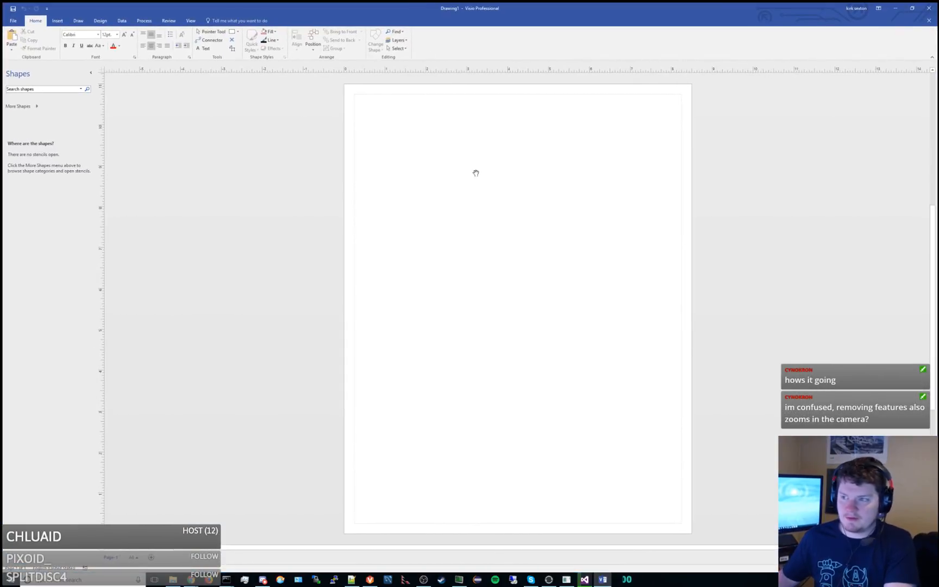
middle_drag(476, 172, 403, 168)
click(36, 106)
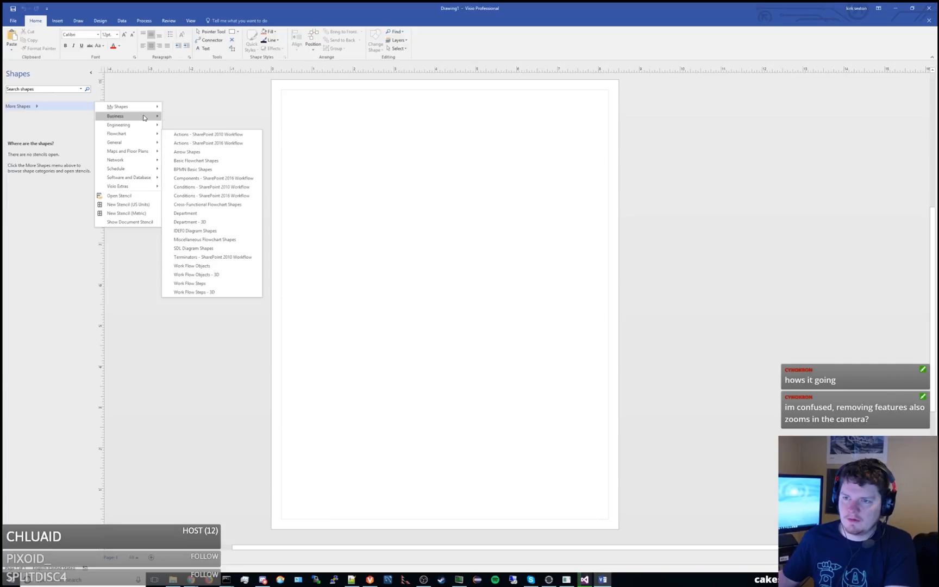
mouse_move(140, 142)
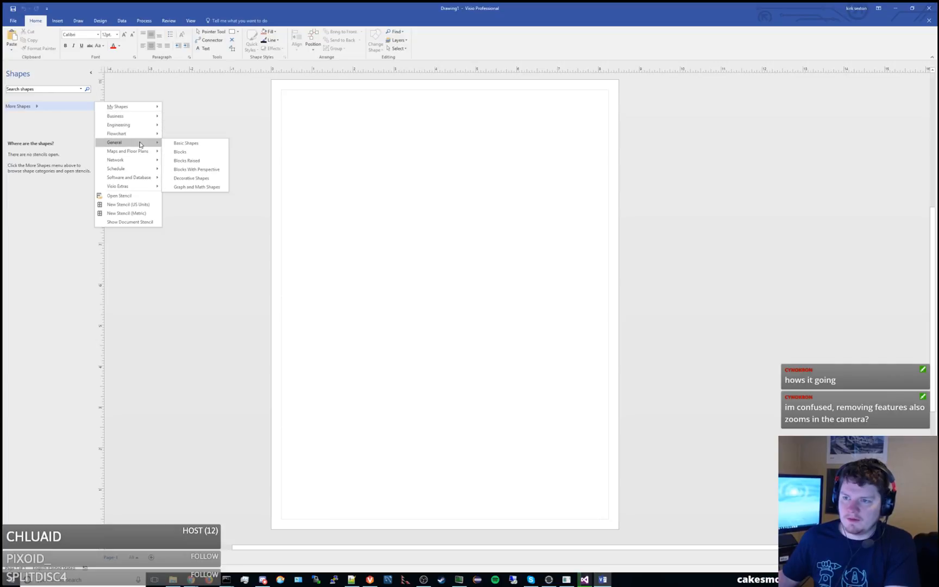
click(190, 142)
Place a rectangle in the upper part of the page and label it "Types of Missions".
drag(24, 140, 373, 156)
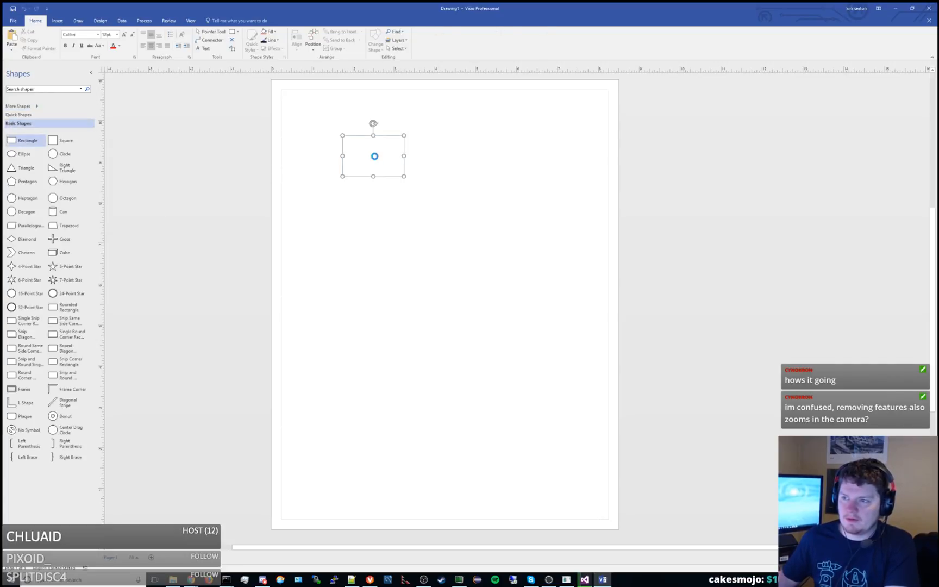
double_click(395, 158)
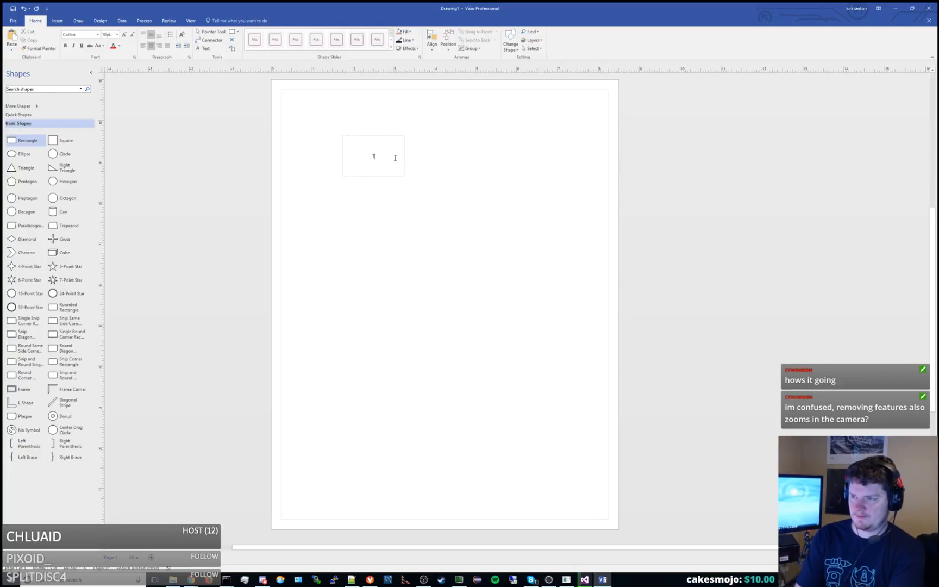
text(Types of Mission)
key(Escape)
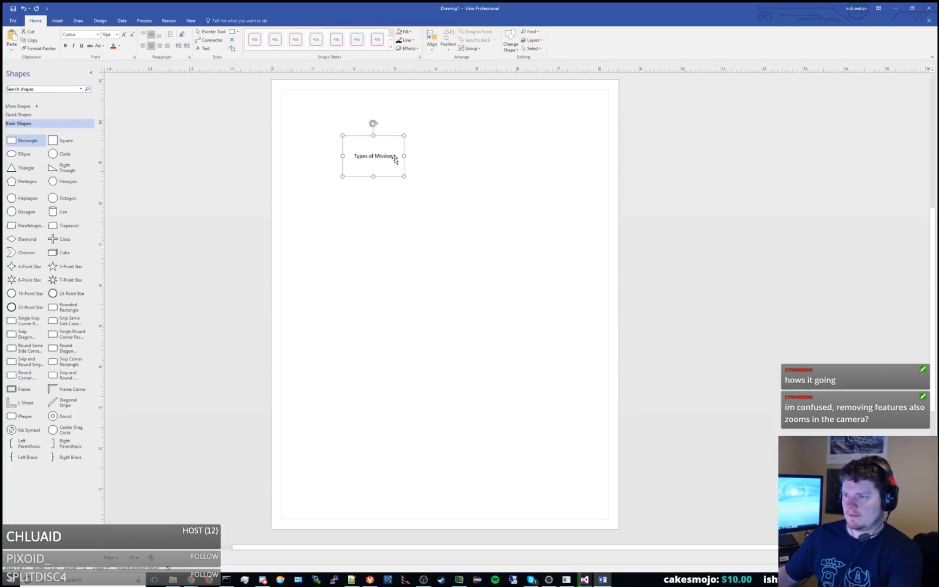
double_click(395, 156)
click(395, 156)
text(s)
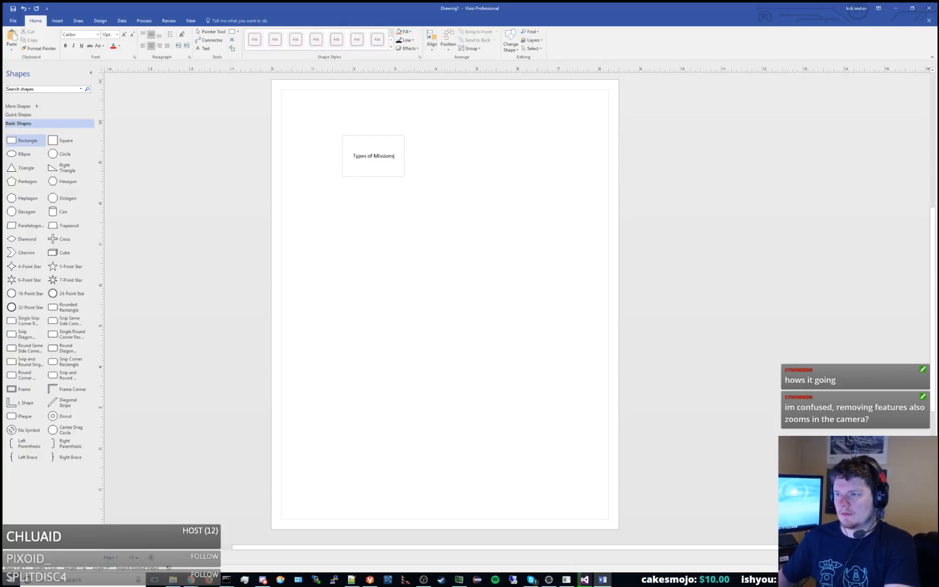
click(433, 175)
Check the build in Visual Studio, then find mission_types.vsdx in the Documentation\Tech folder in File Explorer.
key(alt+Tab)
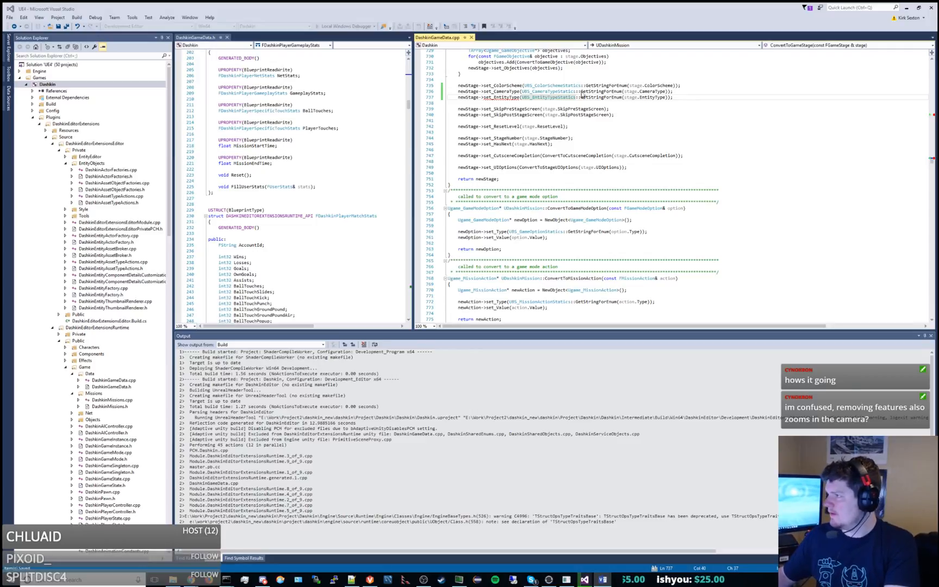
drag(580, 91, 565, 65)
click(173, 580)
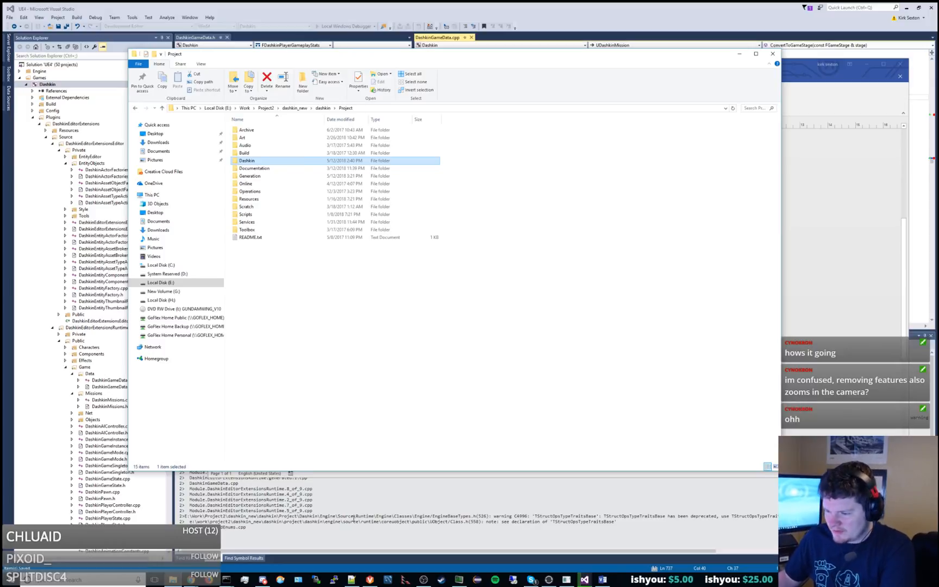
click(369, 579)
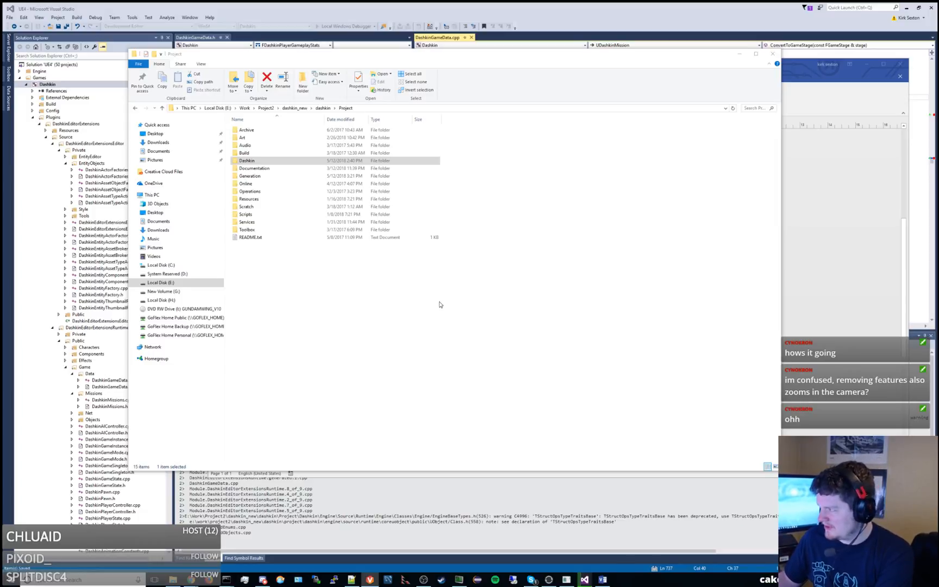
double_click(254, 168)
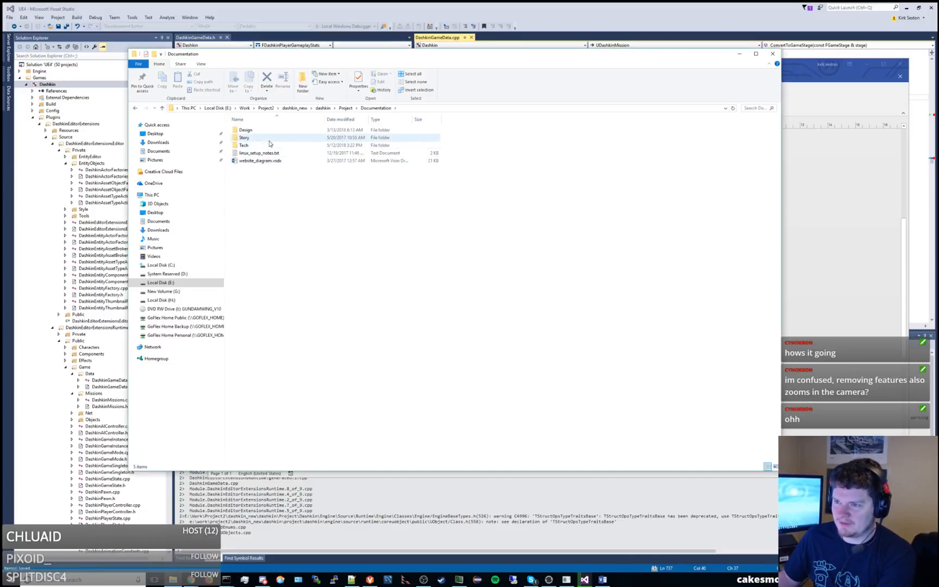
double_click(269, 145)
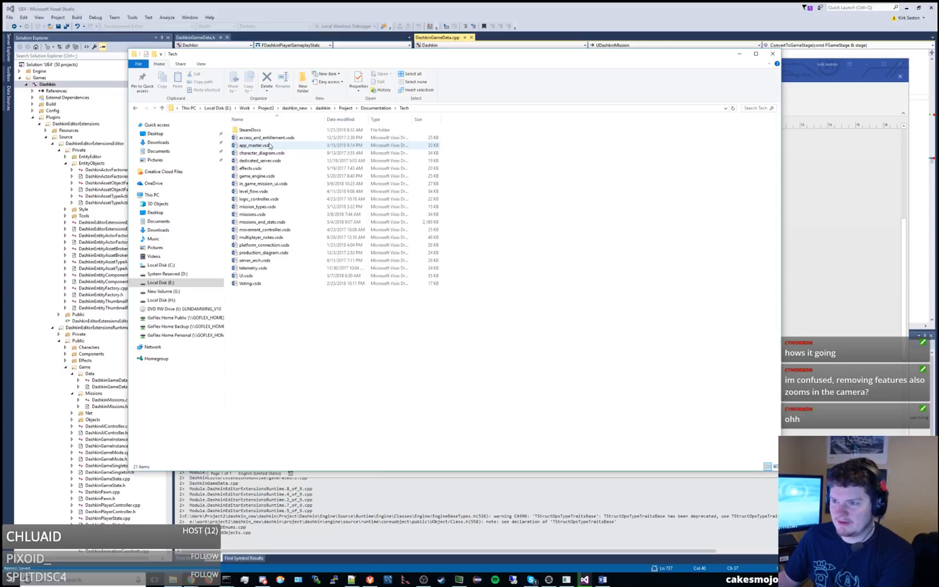
click(270, 208)
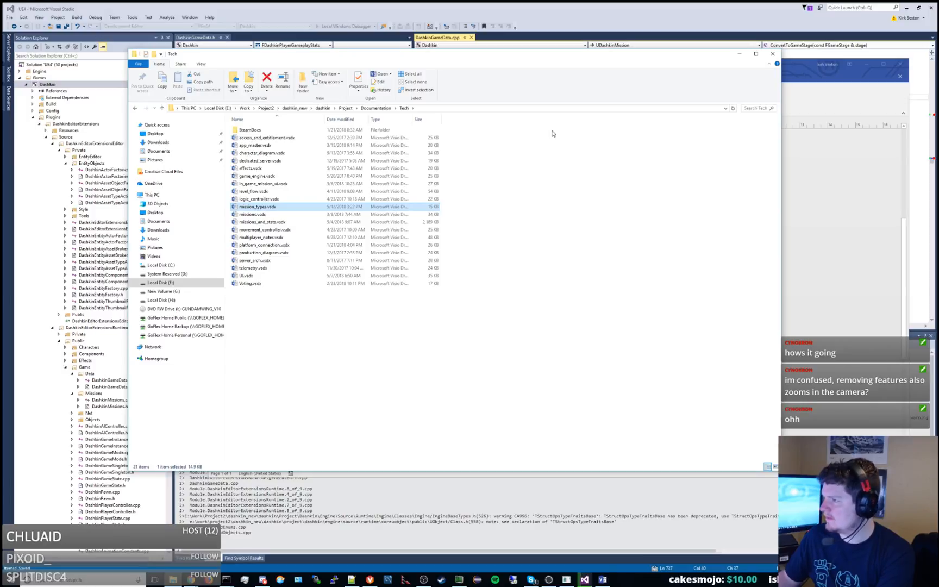
Switch back to the mission_types drawing in Visio and maximize its window.
drag(679, 53, 720, 85)
click(711, 69)
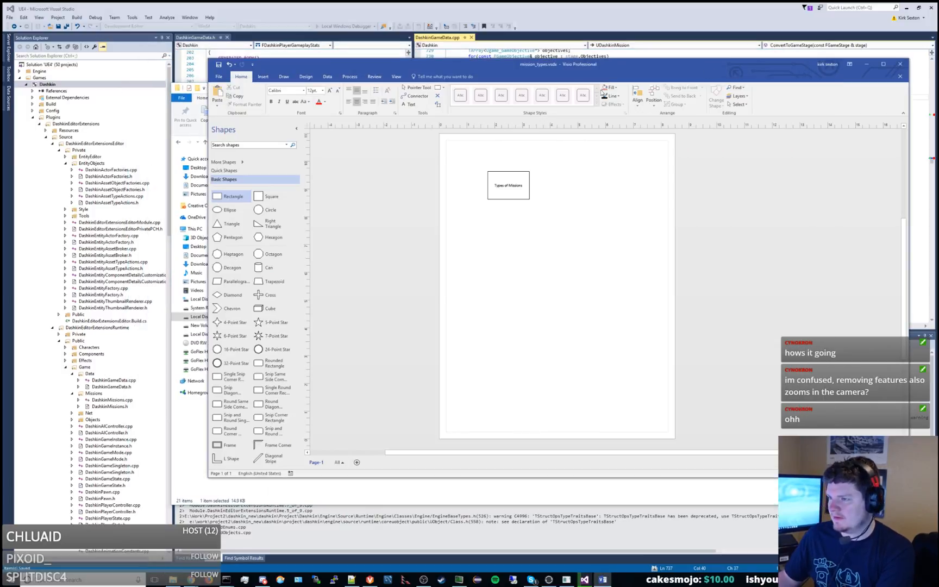
drag(597, 64, 568, 4)
ctrl+scroll(306, 145, up, 5)
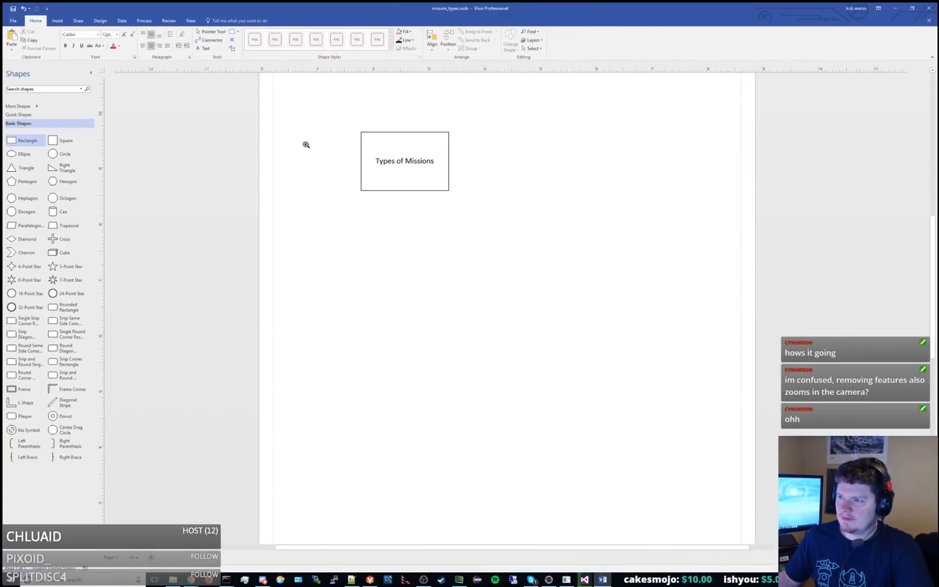
middle_drag(492, 194, 436, 261)
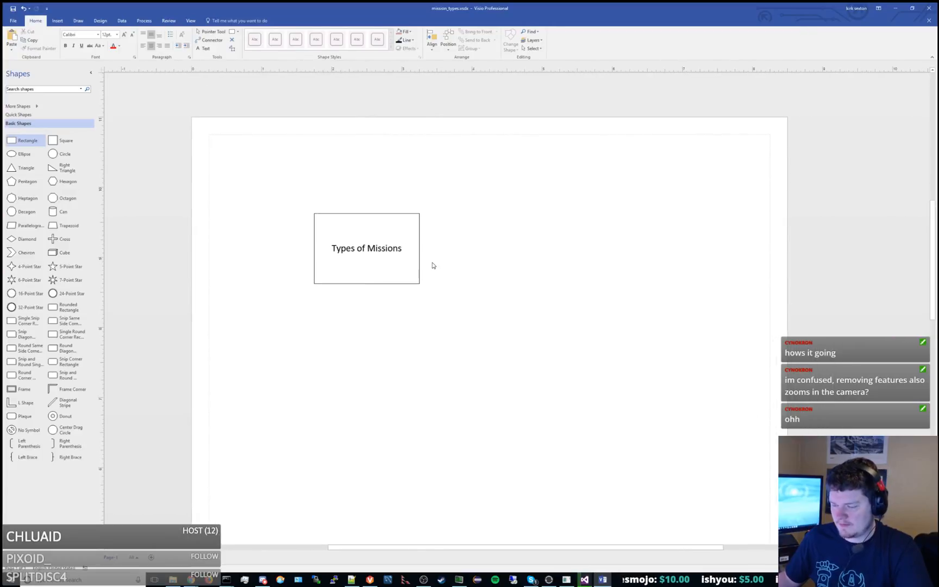
Move the Types of Missions rectangle to the upper-left corner of the page margins and place a duplicate of it below.
drag(384, 226, 287, 150)
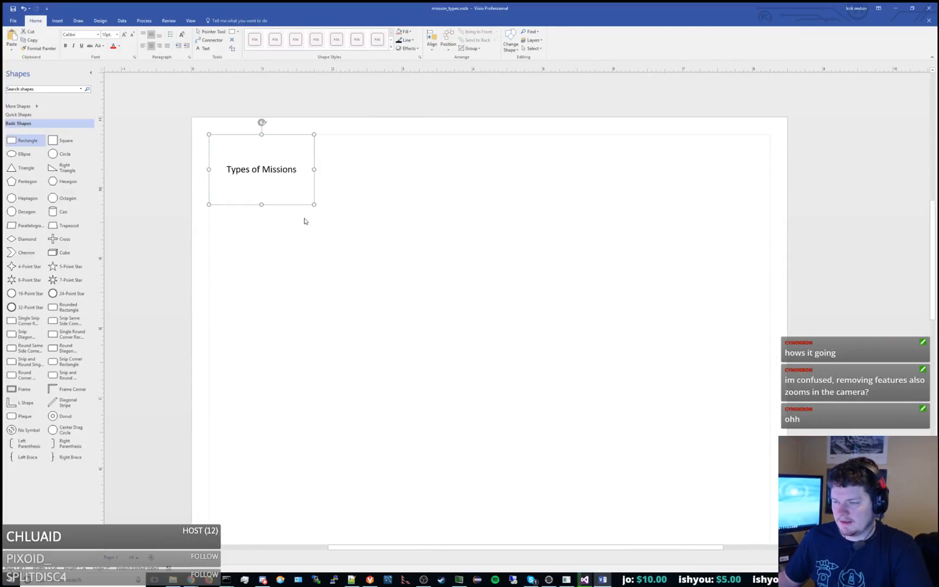
key(ctrl+d)
drag(296, 174, 267, 279)
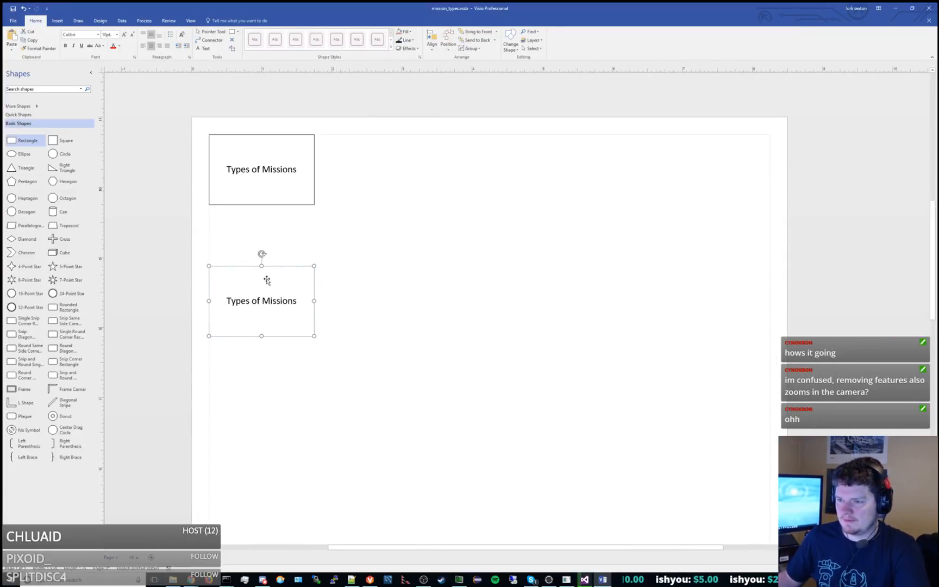
Relabel the lower copy of the Types of Missions rectangle as "Tutorial".
double_click(266, 278)
text(Tutorial)
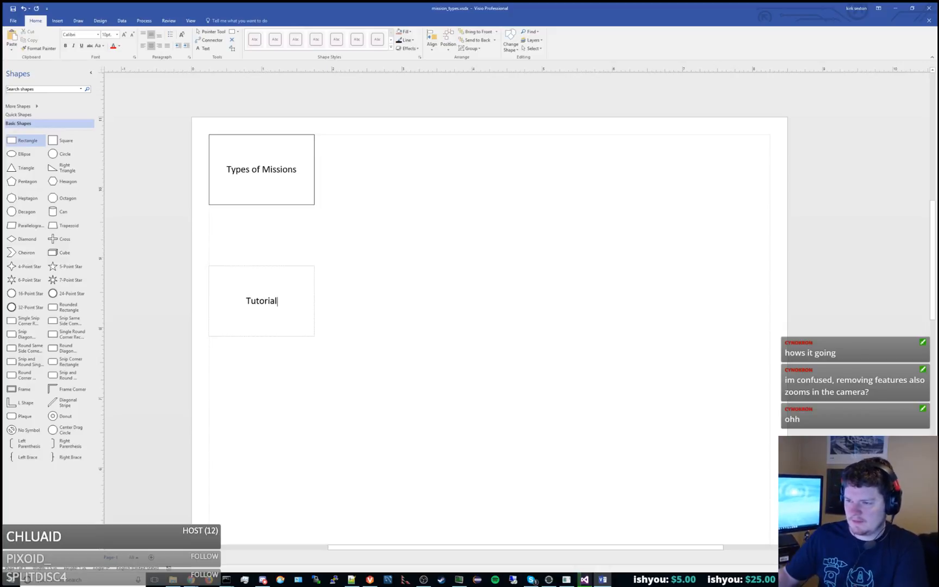
key(Escape)
Duplicate the Tutorial rectangle and place the copy beside it on its right, aligned in the same row.
key(ctrl+d)
drag(318, 351, 422, 328)
ctrl+shift+drag(406, 394, 490, 359)
ctrl+shift+right_drag(376, 386, 459, 301)
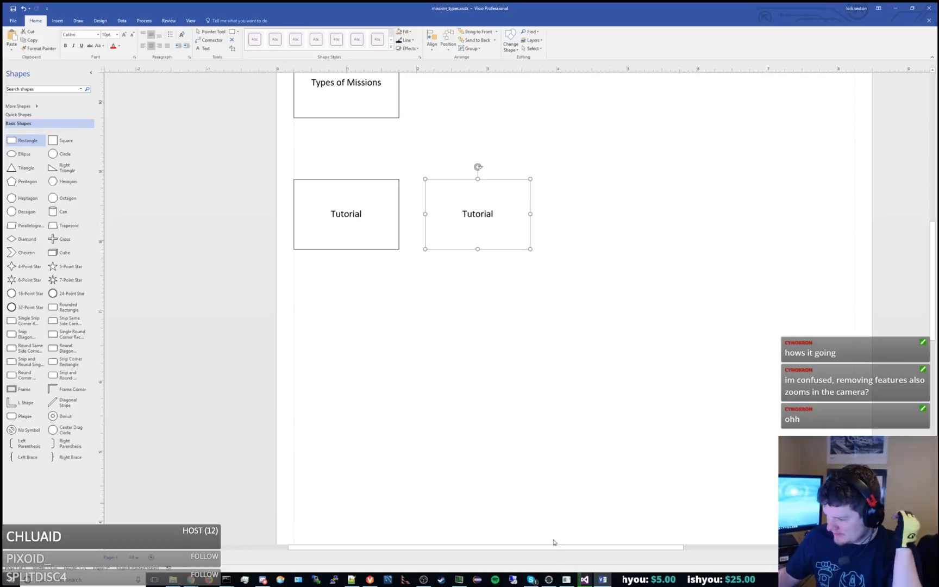
click(532, 582)
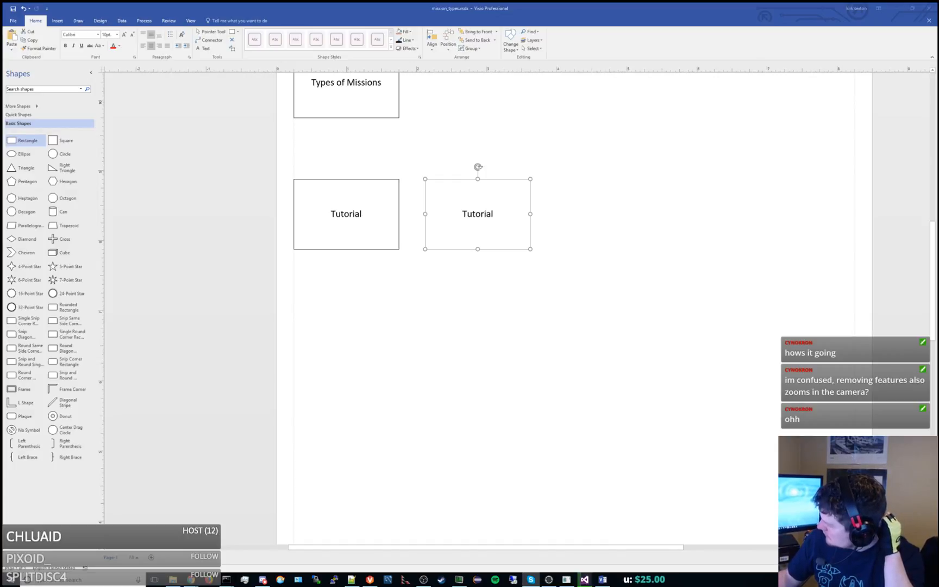
key(alt+Tab)
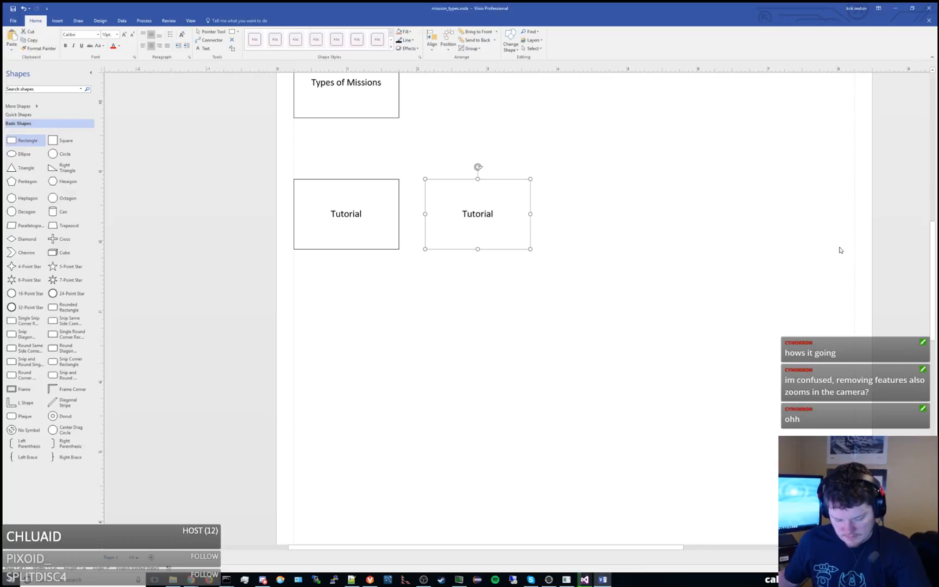
click(567, 244)
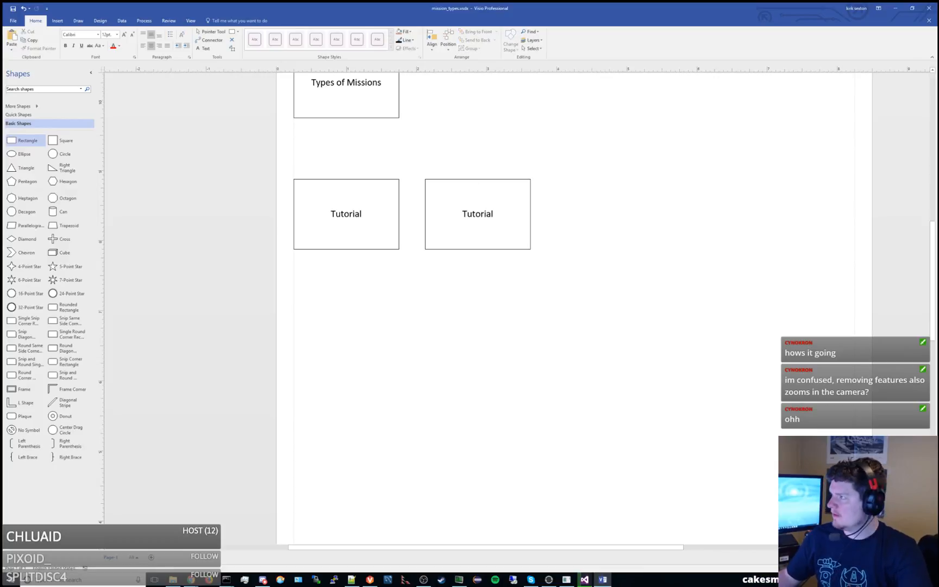
Relabel the duplicated Tutorial rectangle as "Standard Matches V Bots".
click(502, 213)
double_click(502, 214)
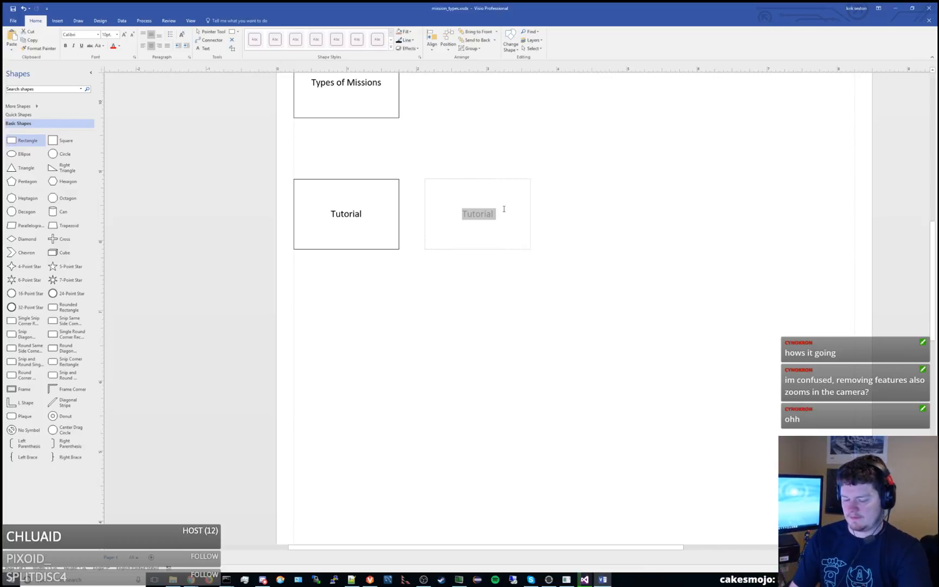
text(Standard )
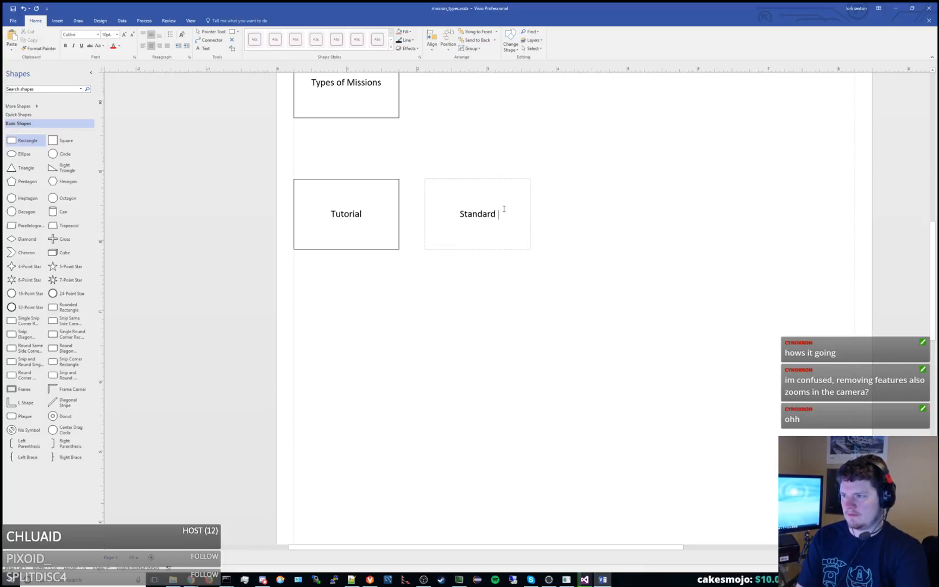
text(Matches V Bots)
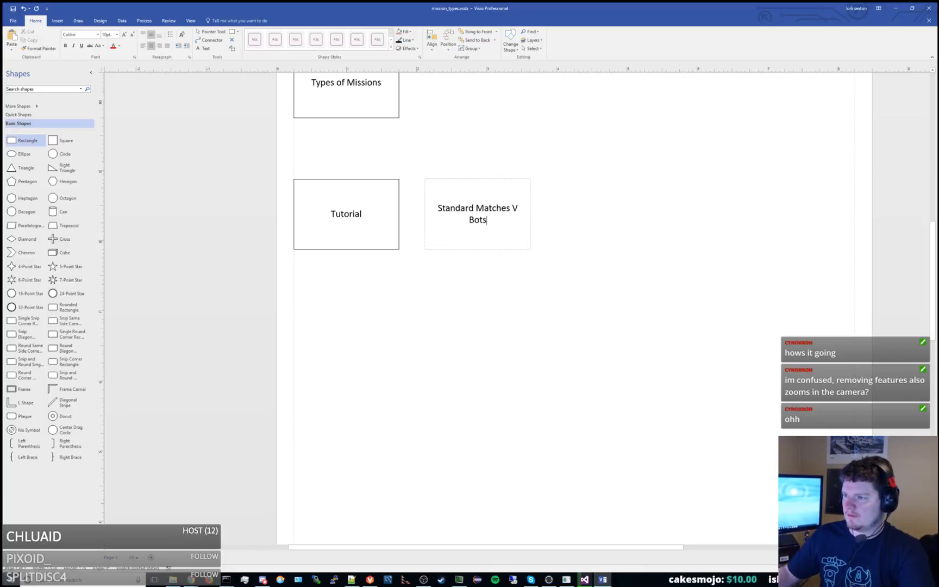
click(587, 214)
Place a copy of the Standard Matches V Bots rectangle to its right in the row and label it "Scoring Challenges".
click(465, 241)
key(ctrl+c)
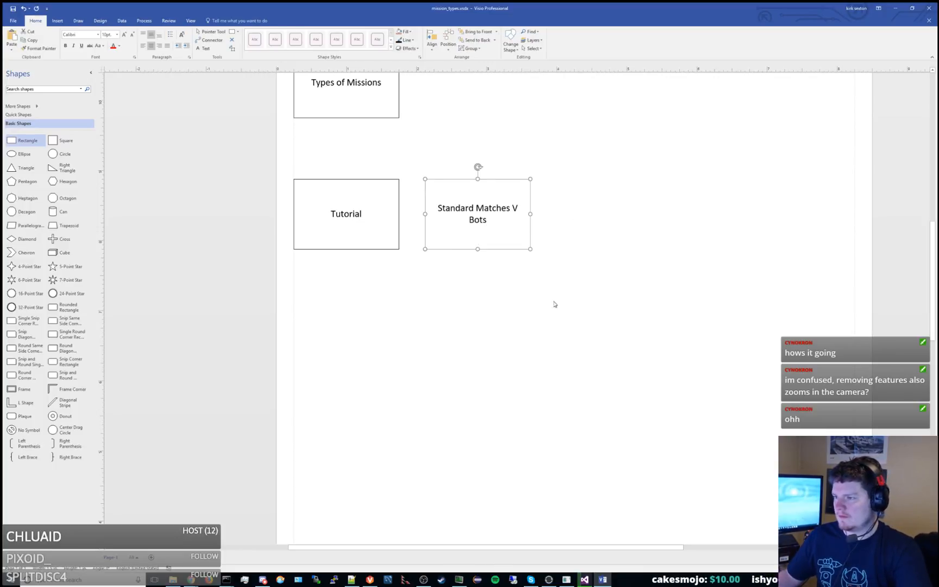
key(ctrl+v)
drag(516, 258, 619, 233)
double_click(619, 234)
text(Scor)
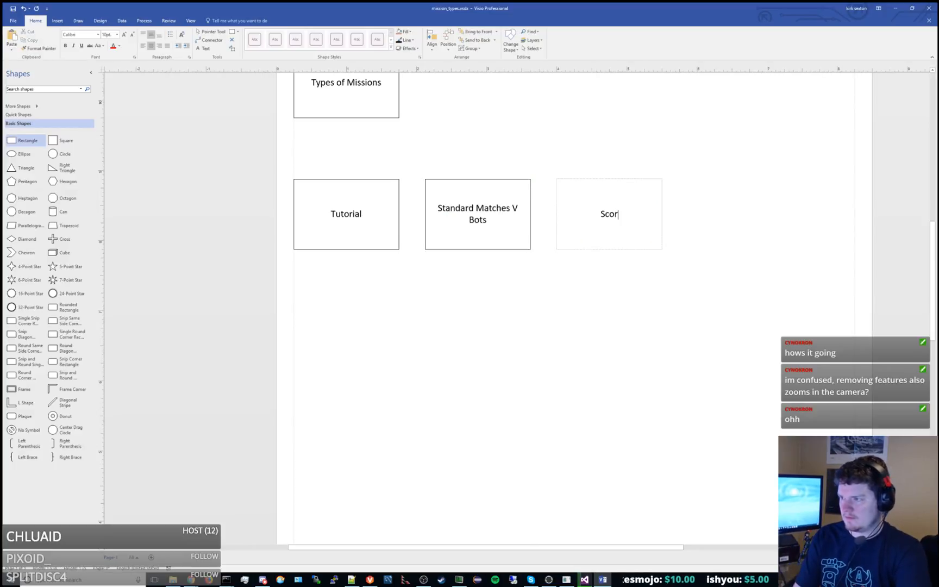
text(ing Challenges)
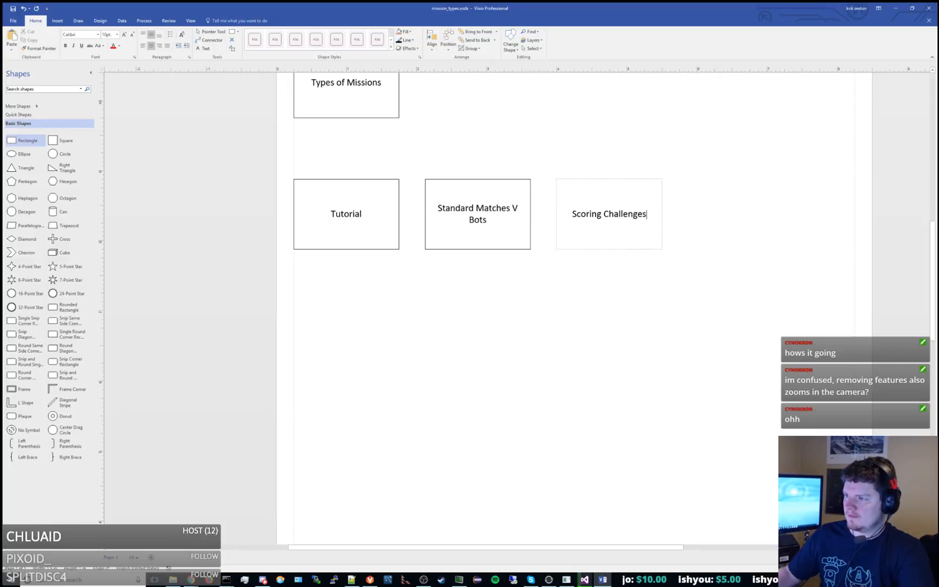
click(631, 286)
Duplicate the Scoring Challenges rectangle to its right in the row and label the copy "Multi-Ball Missions".
middle_drag(697, 287, 565, 321)
click(516, 270)
key(ctrl+d)
drag(500, 277, 606, 258)
double_click(606, 259)
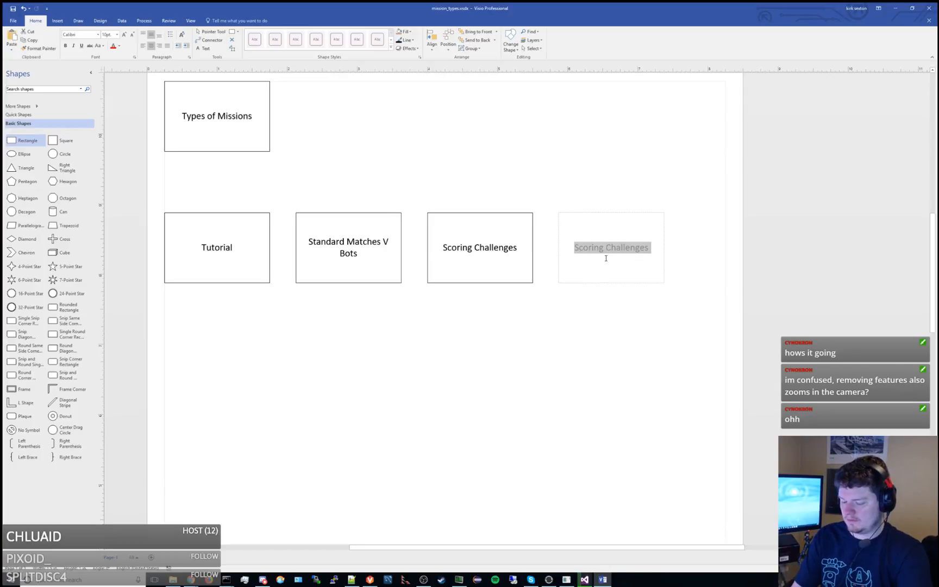
text(Mul)
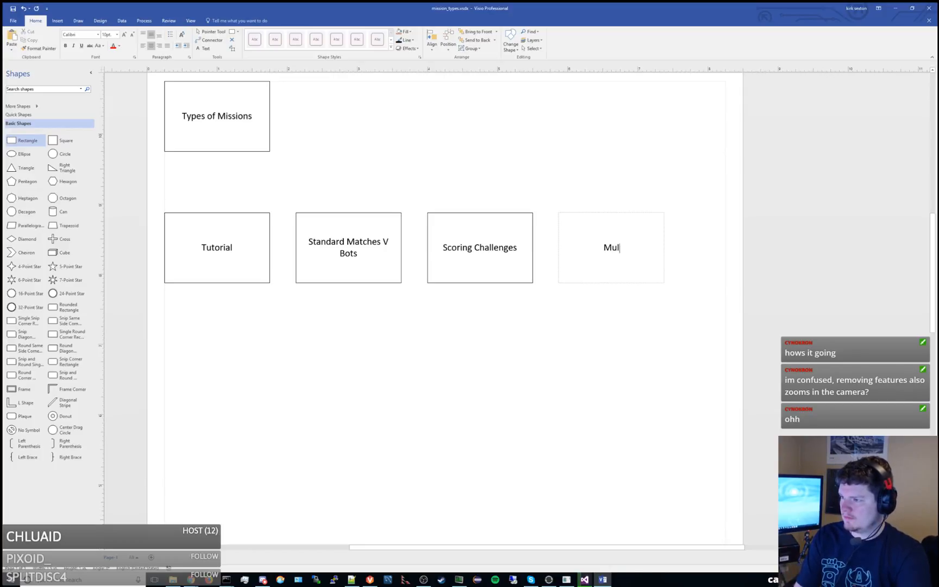
text(ti-Ball Missions)
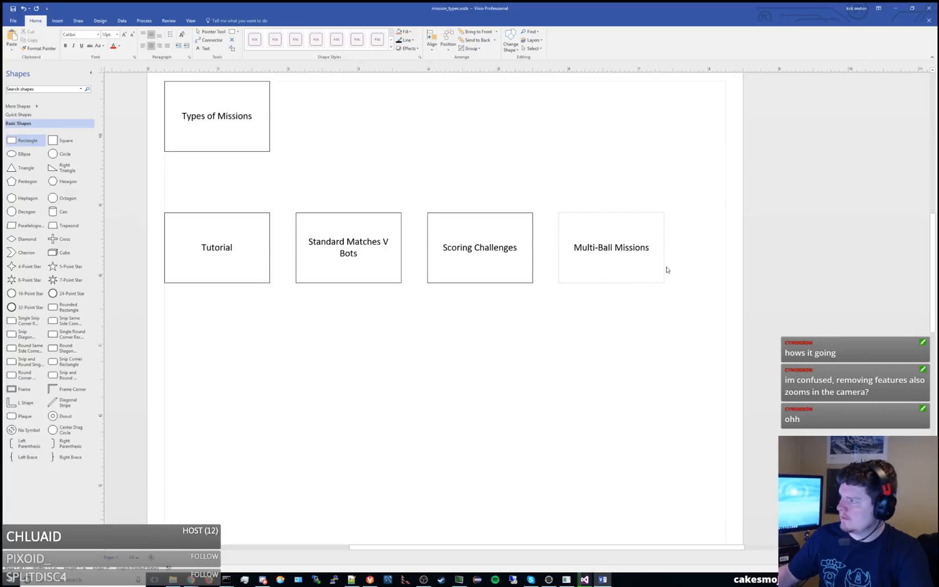
click(629, 335)
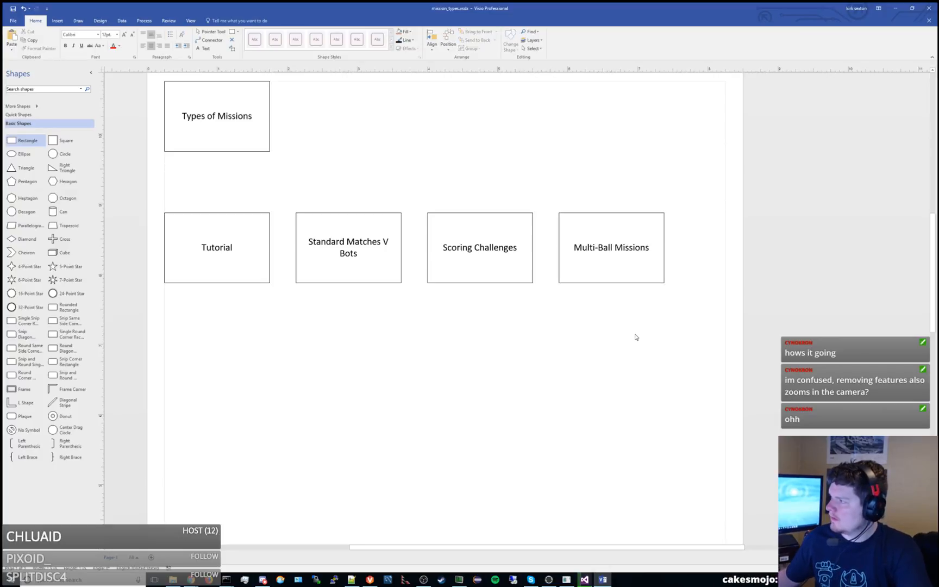
Copy the Scoring Challenges rectangle, label the copy "Ball Control Challenges" and align it in the row to the right of Multi-Ball Missions.
middle_drag(644, 332, 620, 325)
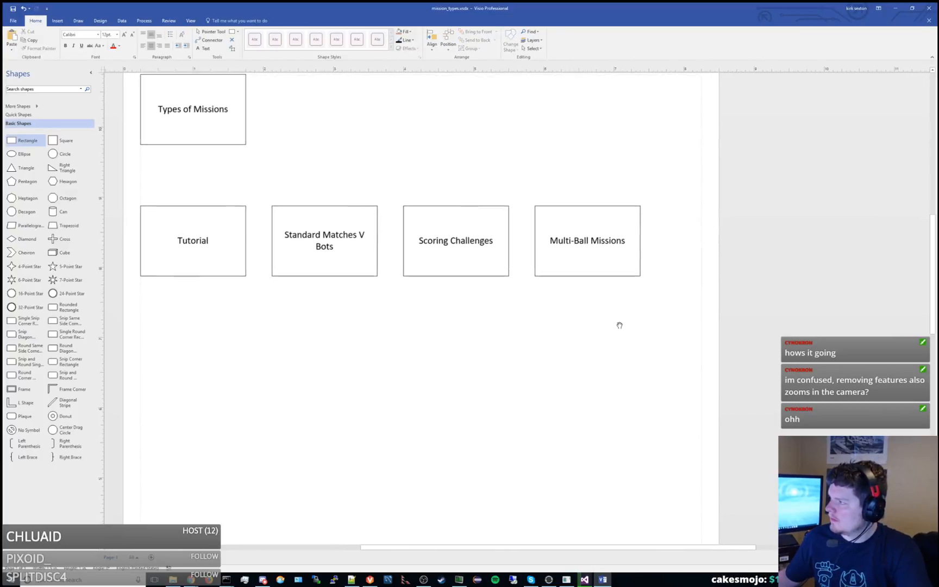
click(469, 260)
middle_drag(411, 310, 471, 304)
click(472, 306)
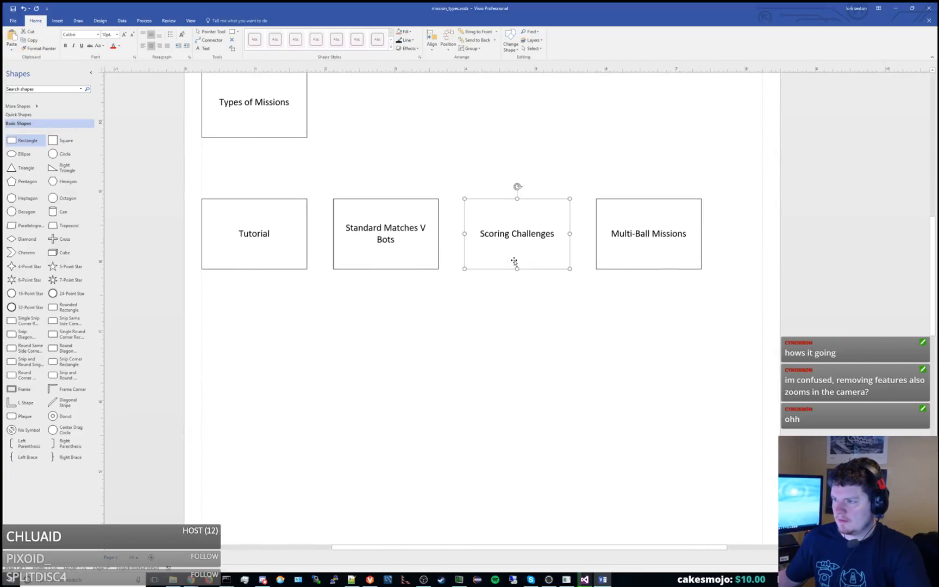
drag(514, 262, 661, 339)
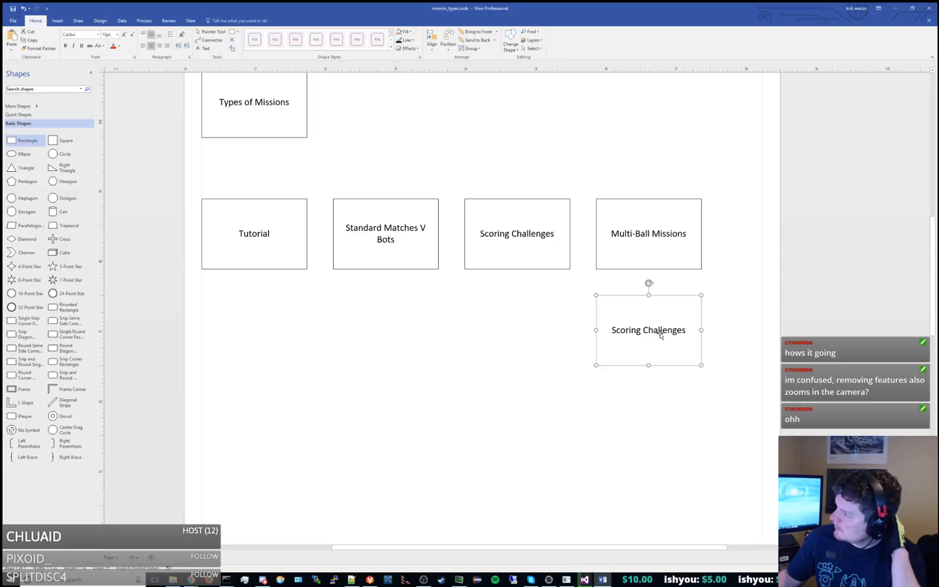
double_click(661, 336)
text(Ba)
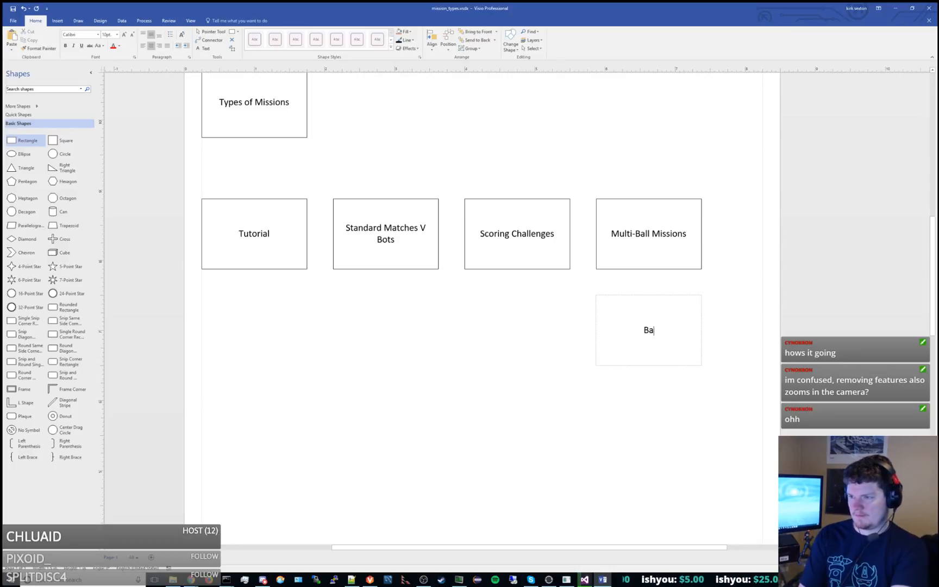
text(ll Control Challenges)
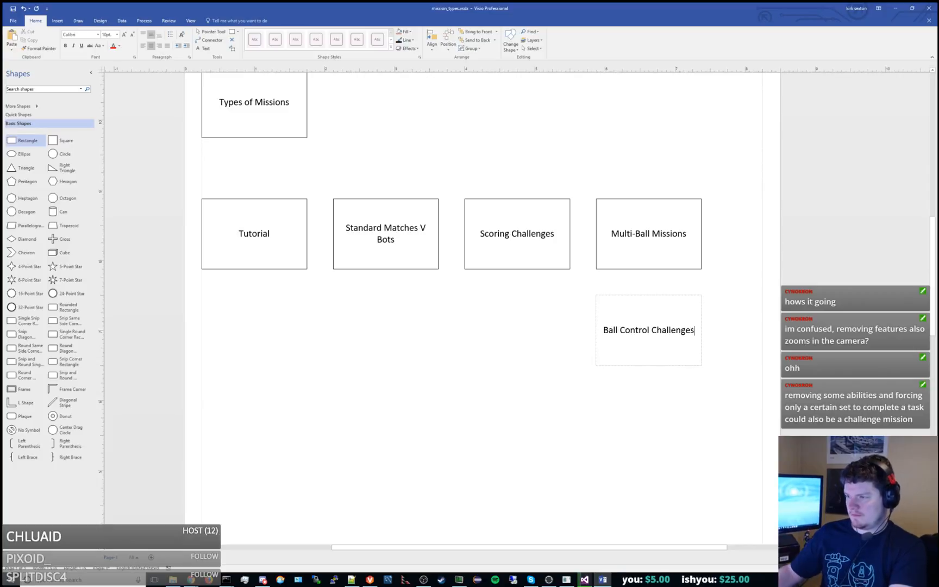
key(Escape)
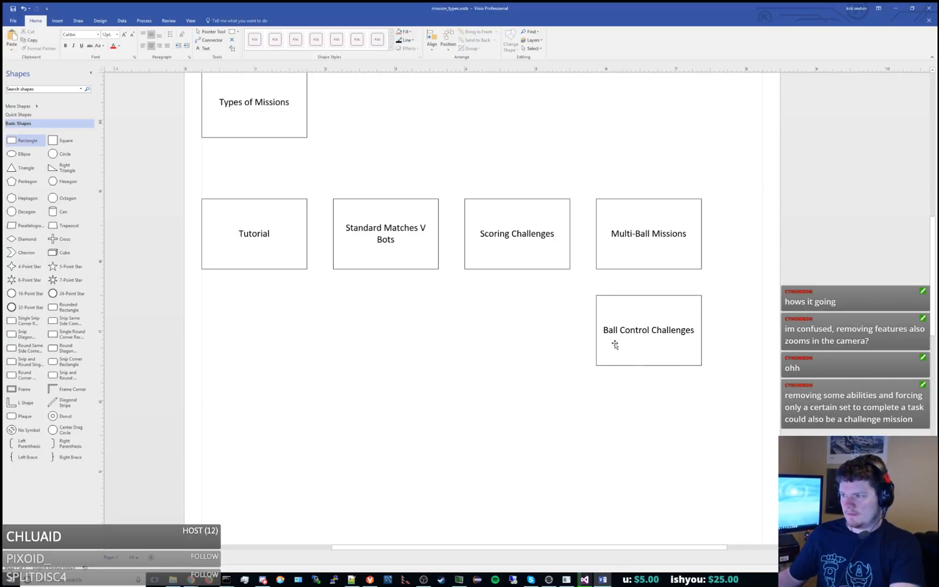
drag(614, 342, 740, 248)
click(673, 331)
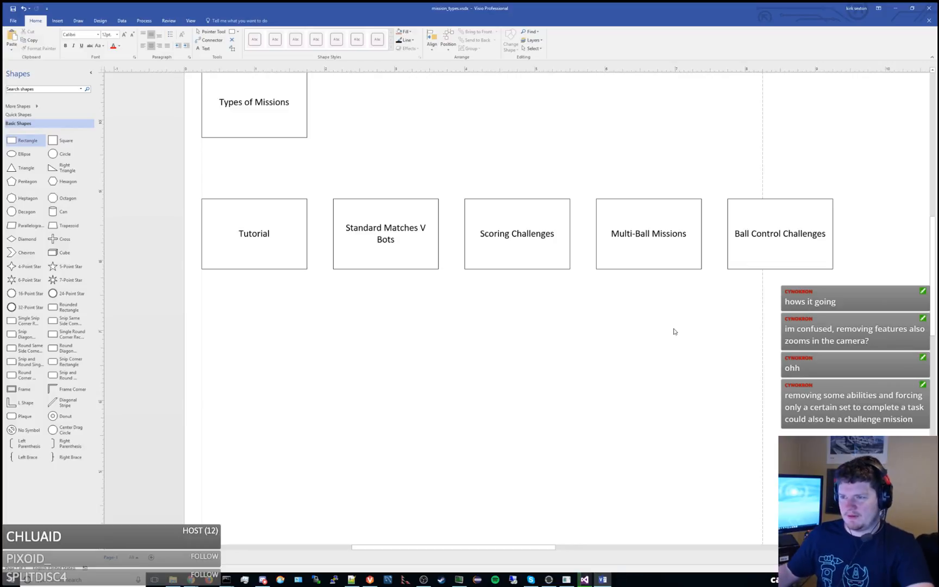
click(298, 211)
click(300, 182)
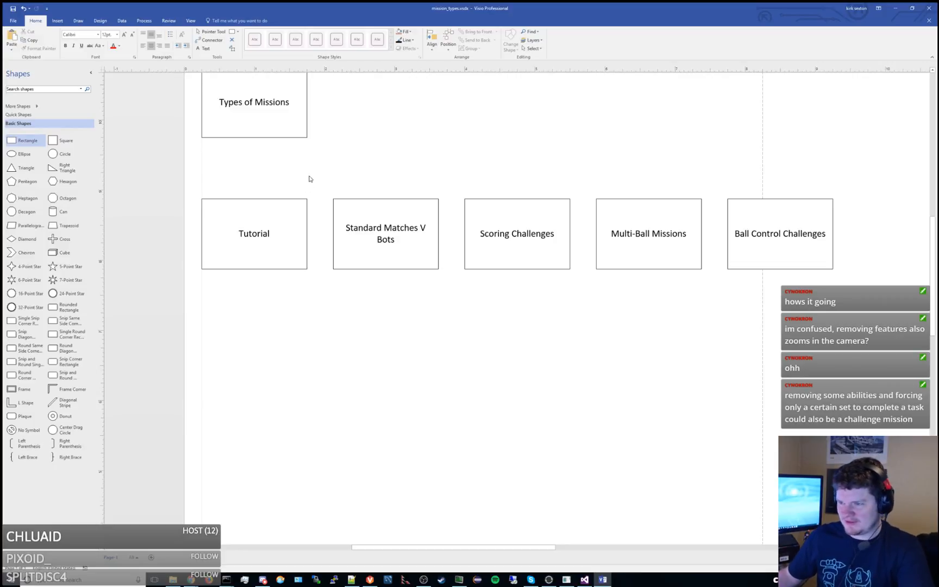
mouse_move(310, 180)
middle_down()
mouse_move(369, 237)
mouse_move(312, 256)
mouse_move(250, 226)
mouse_move(245, 191)
mouse_move(214, 183)
mouse_move(369, 231)
mouse_move(304, 222)
middle_up()
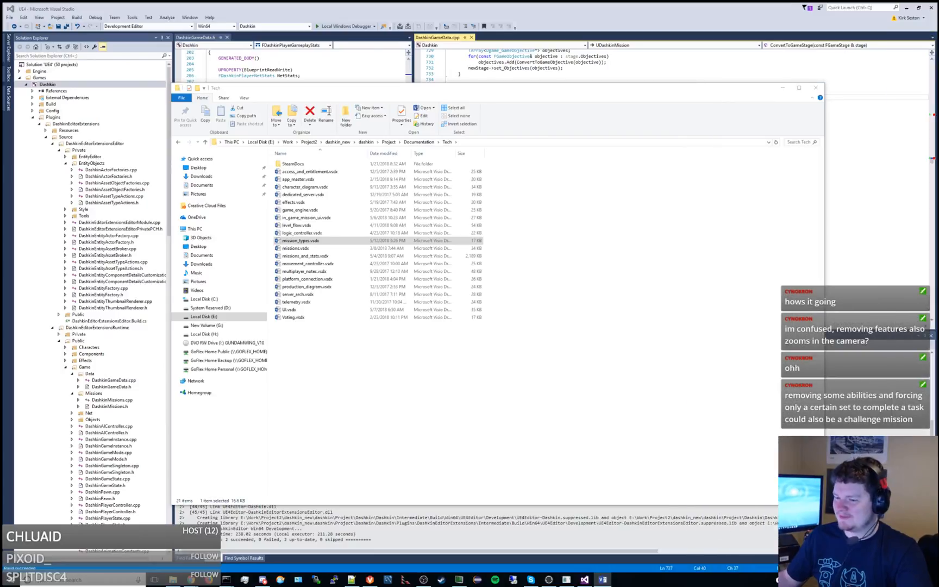
Switch to Visual Studio, start the project with the Local Windows Debugger and stop the debug session.
click(594, 406)
click(545, 5)
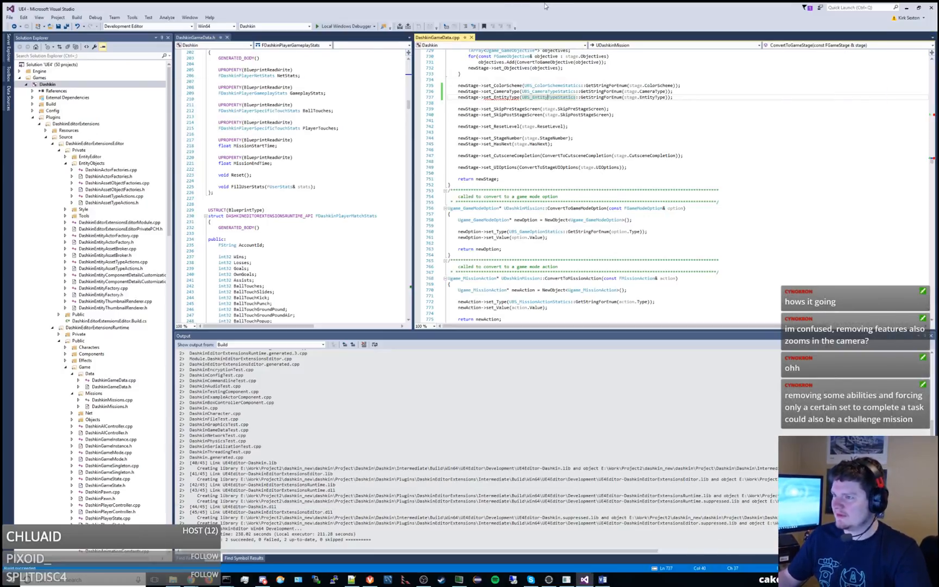
click(348, 26)
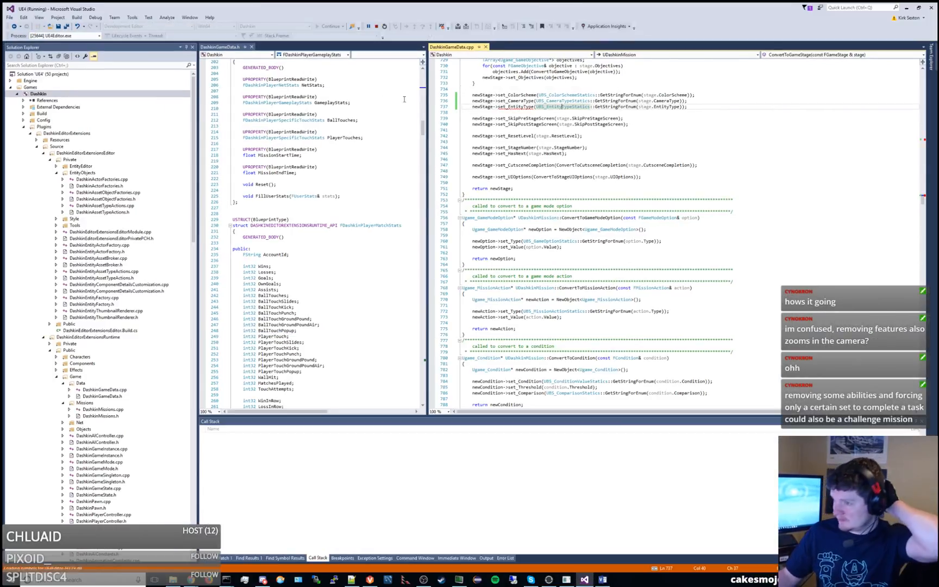
click(378, 26)
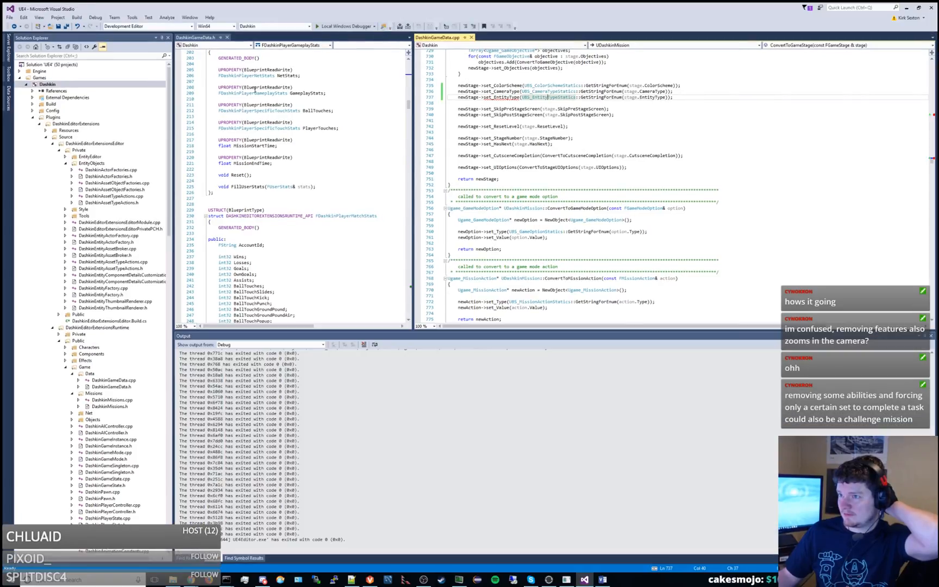
Build the Dashkin project, then return to the mission_types drawing in Visio.
right_click(100, 85)
click(116, 90)
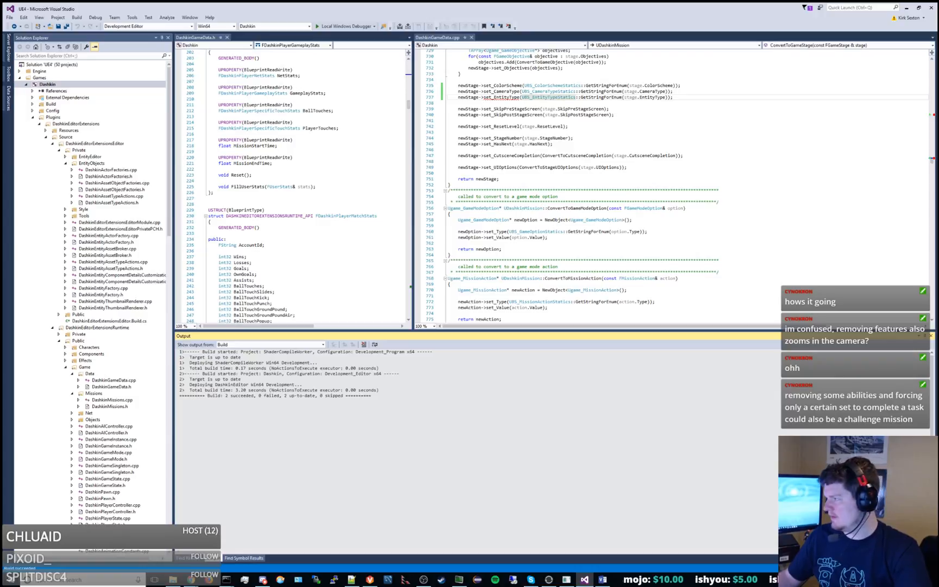
drag(938, 6, 493, 1)
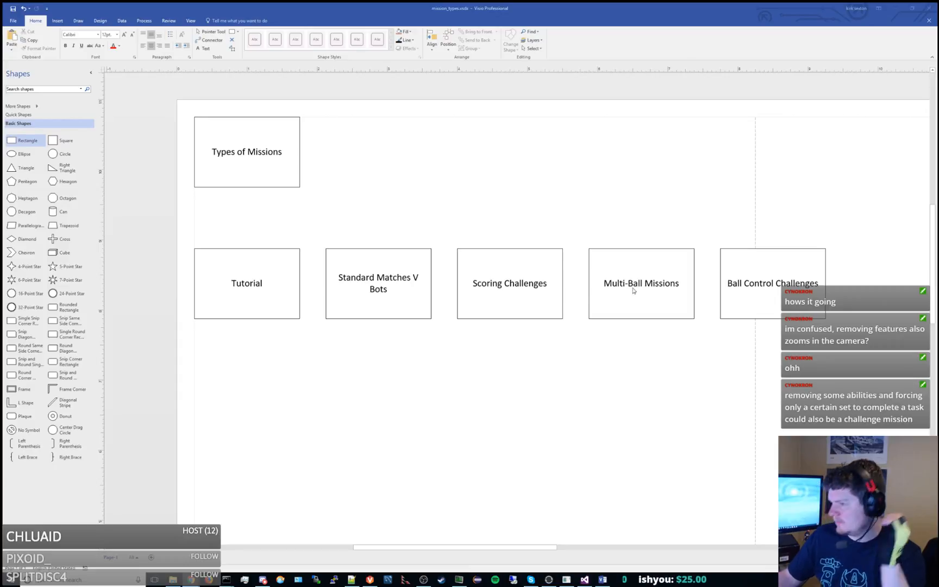
Switch from the Visio drawing to the Unreal Editor window with the Dashkin project.
click(549, 299)
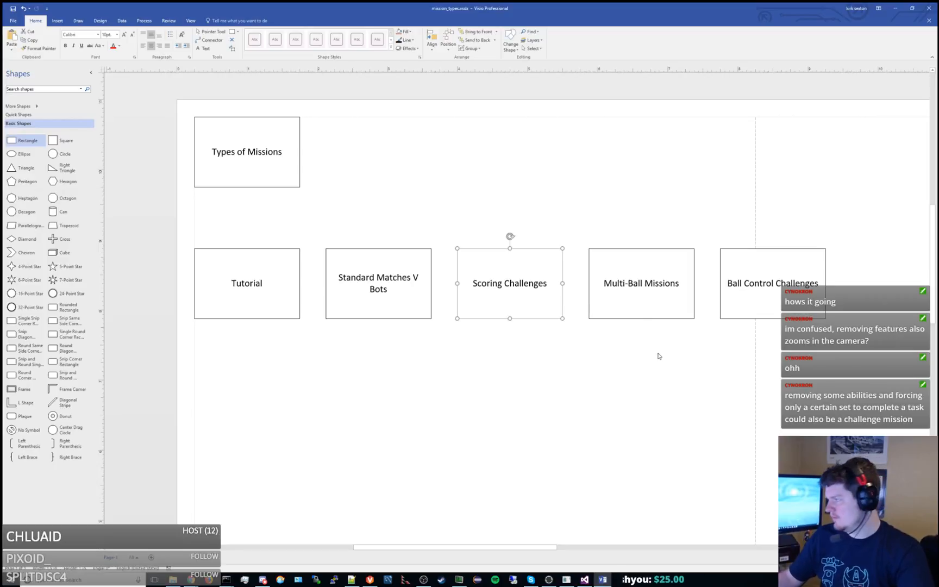
click(621, 336)
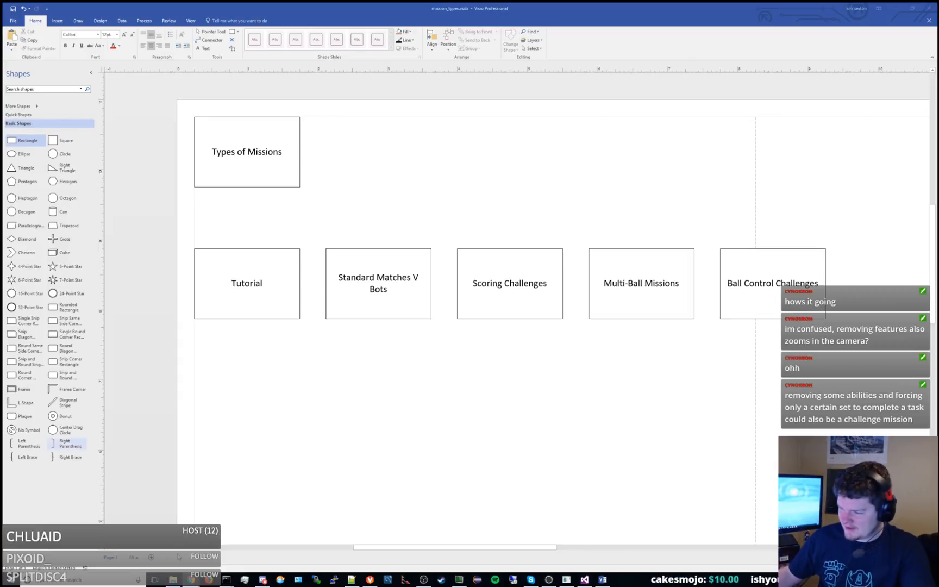
click(594, 579)
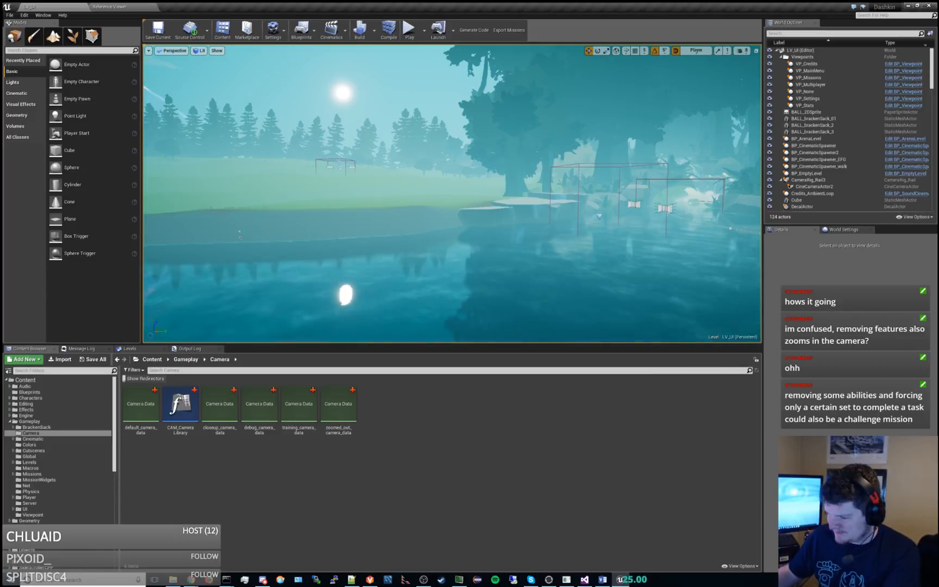
Open paint.net with a blank canvas.
key(super)
text(paint)
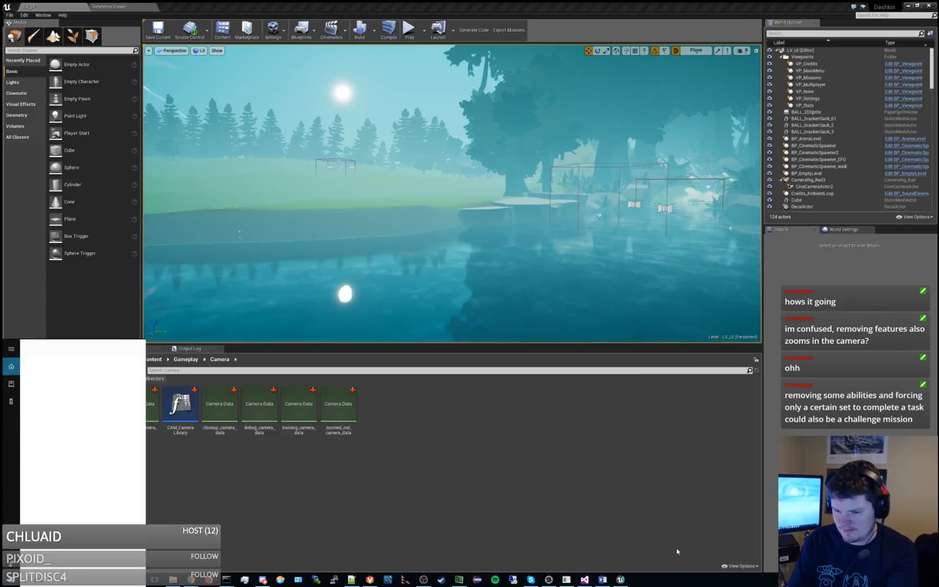
key(Return)
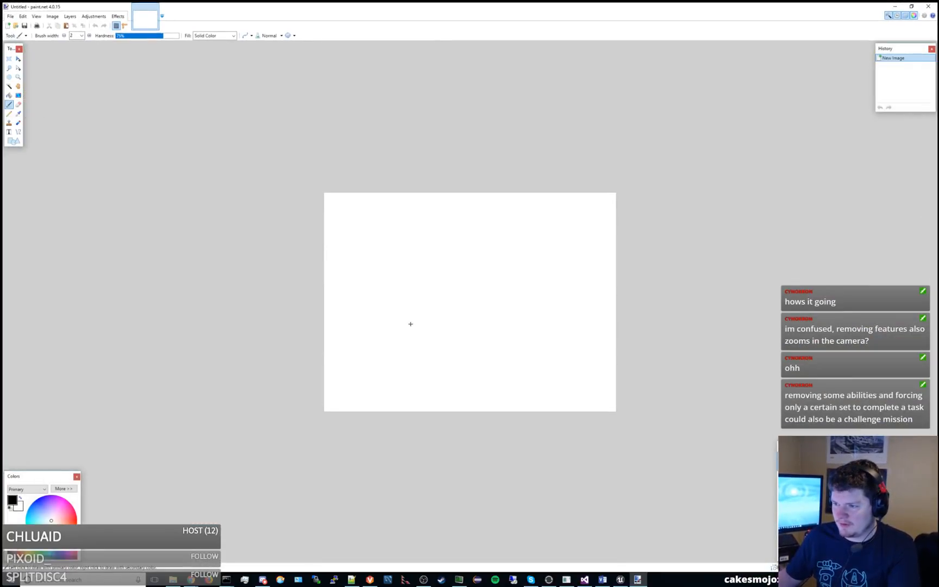
Sketch a floor line leading to a wall with a gap in it, plus a rounded shape beyond the wall.
mouse_move(411, 324)
mouse_down()
mouse_move(485, 324)
mouse_move(482, 219)
mouse_up()
drag(507, 268, 505, 230)
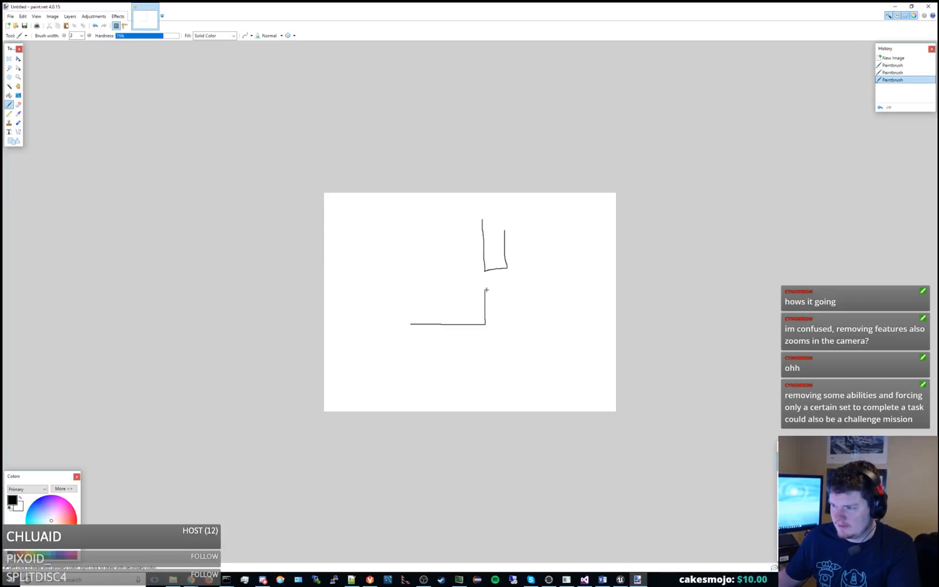
drag(511, 322, 511, 325)
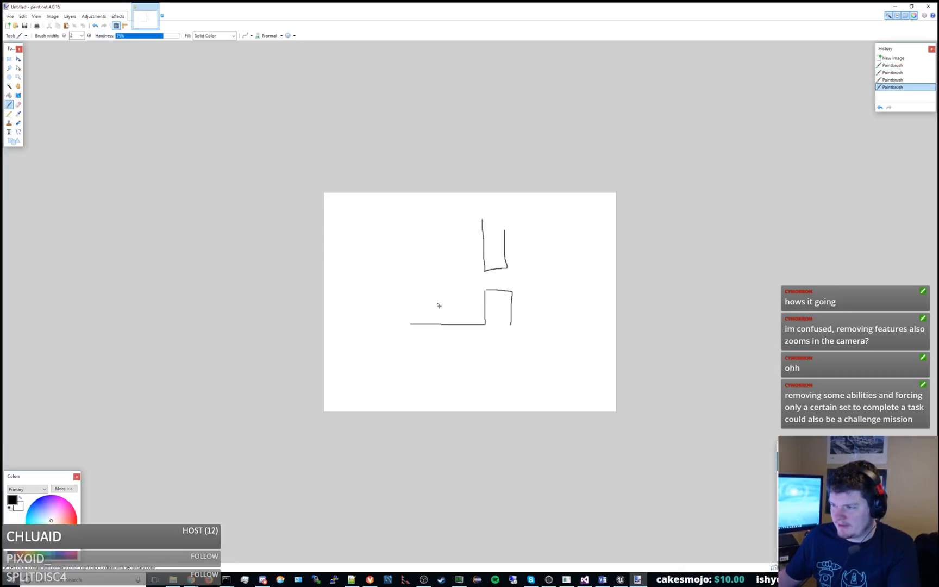
mouse_move(544, 260)
mouse_down()
mouse_move(557, 260)
mouse_move(541, 261)
mouse_up()
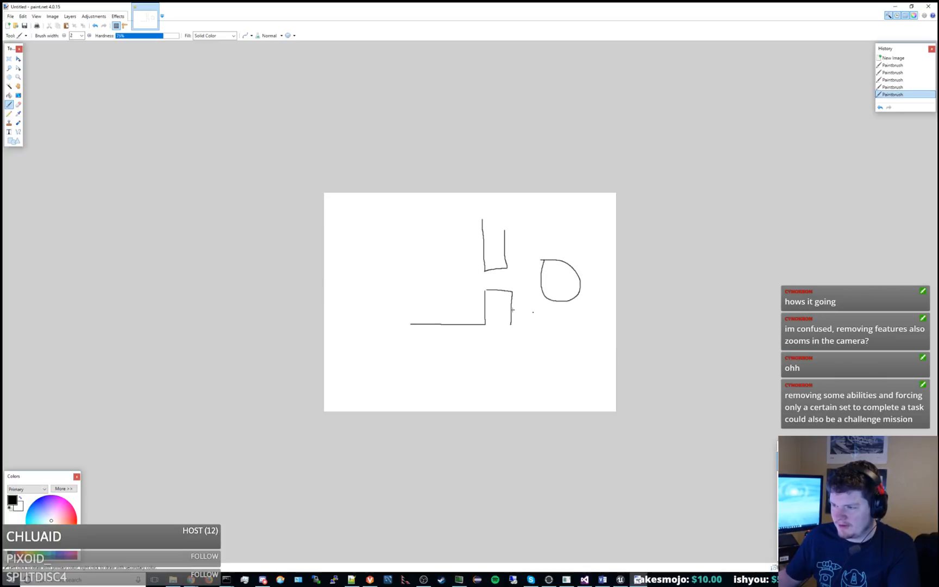
Sketch a curved path from above the floor line through the wall gap and undo it.
click(412, 310)
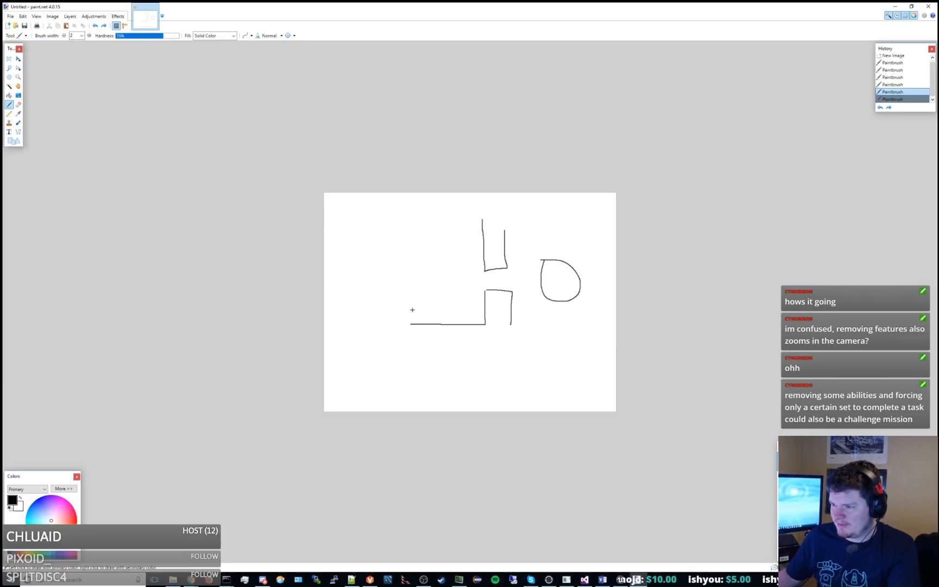
drag(490, 278, 505, 277)
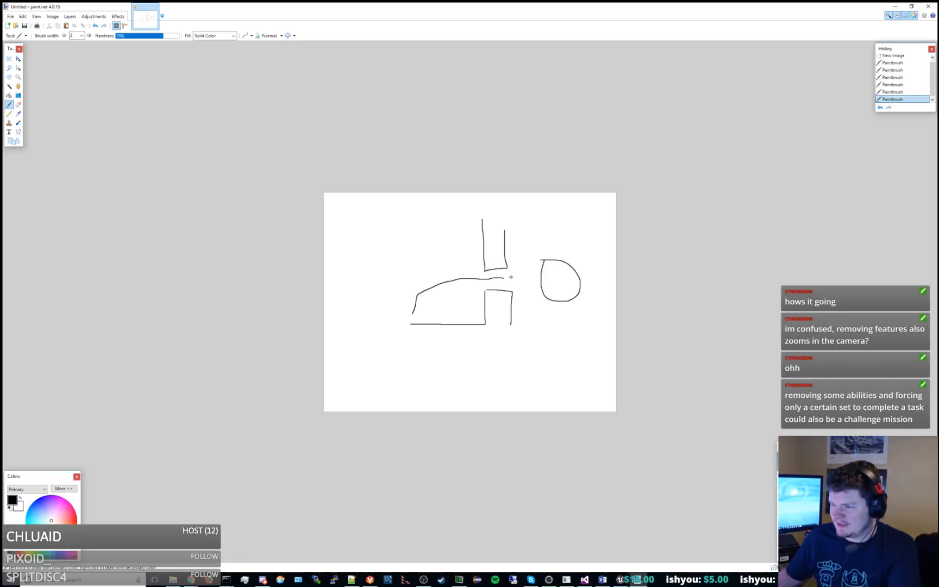
key(ctrl+z)
key(ctrl+z)
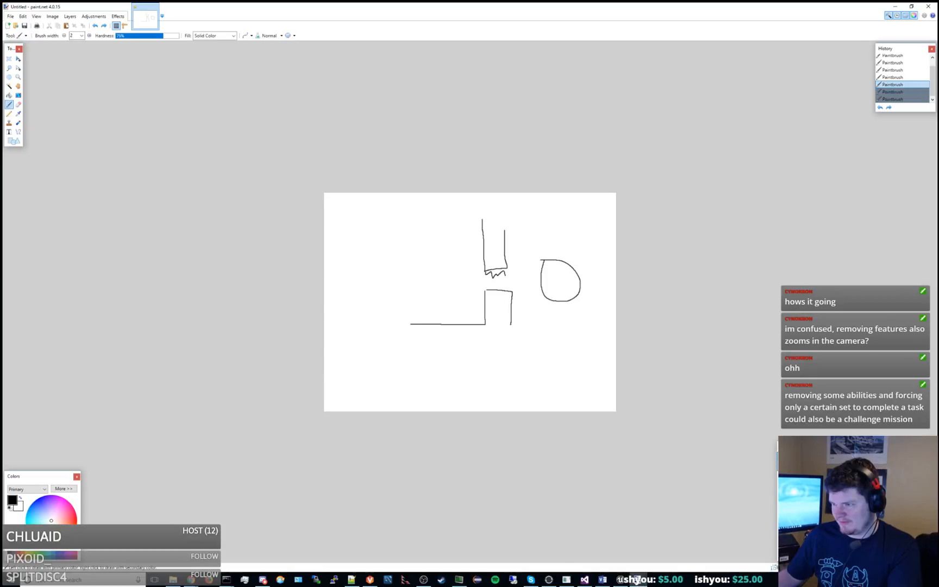
Sketch jagged spikes along the edges of the gap and undo back to the floor line and lower wall.
mouse_move(505, 275)
mouse_down()
mouse_move(511, 268)
mouse_move(512, 292)
mouse_up()
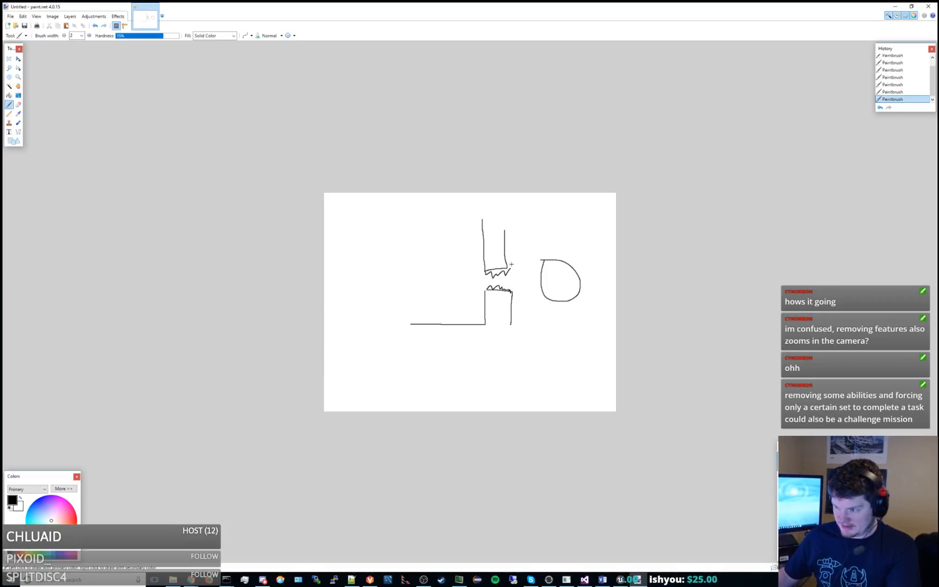
key(ctrl+z)
key(ctrl+z)
key(ctrl+z)
key(ctrl+z)
key(ctrl+z)
key(ctrl+z)
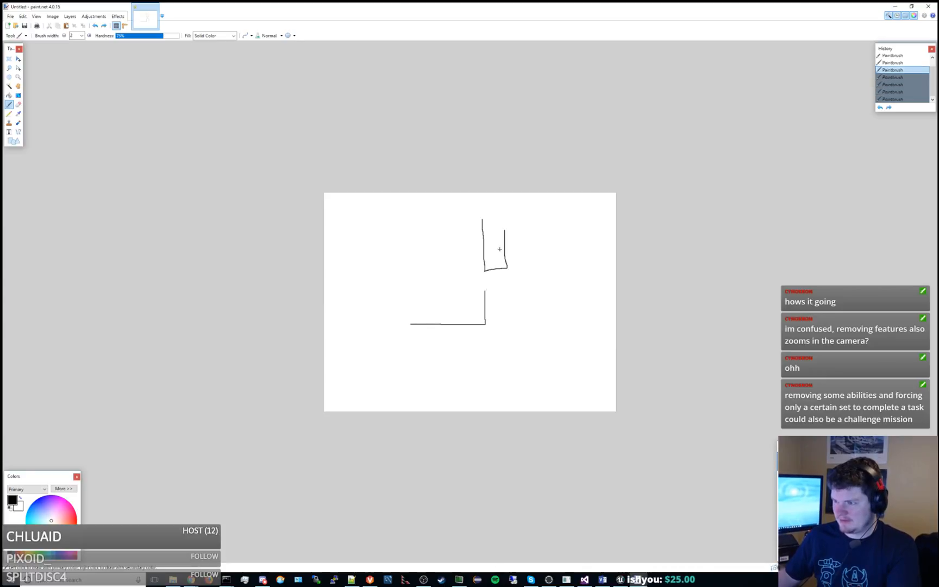
Redraw the wall with slanted edges that narrow the gap toward its far side, and add an oval beyond it.
drag(486, 208, 486, 249)
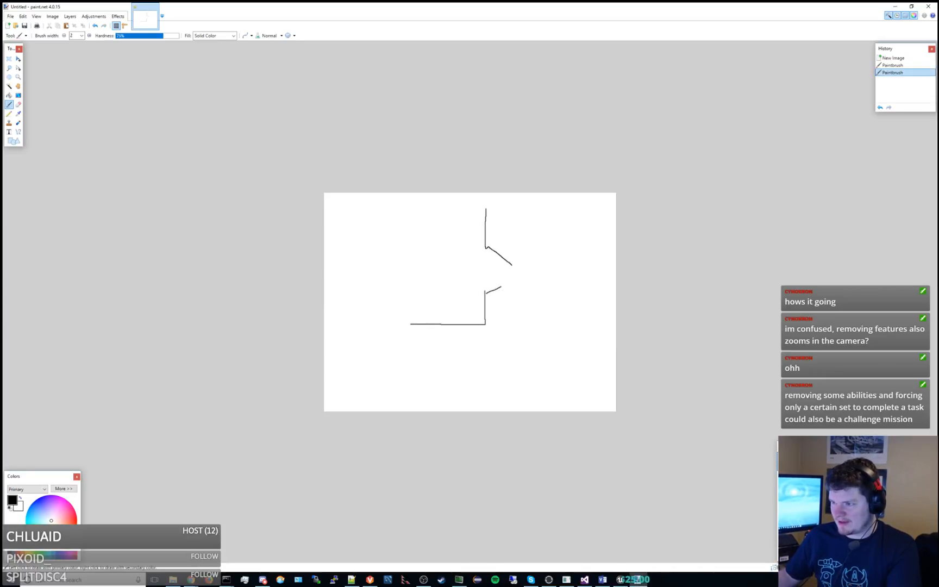
mouse_move(500, 287)
mouse_down()
mouse_move(514, 281)
mouse_move(511, 337)
mouse_up()
drag(511, 265, 514, 218)
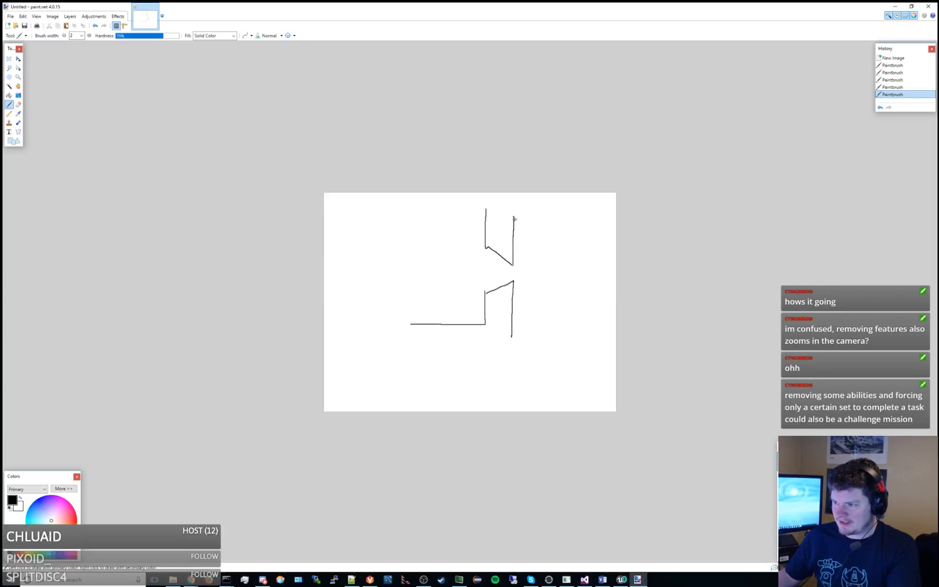
mouse_move(554, 254)
mouse_down()
mouse_move(580, 264)
mouse_move(556, 249)
mouse_up()
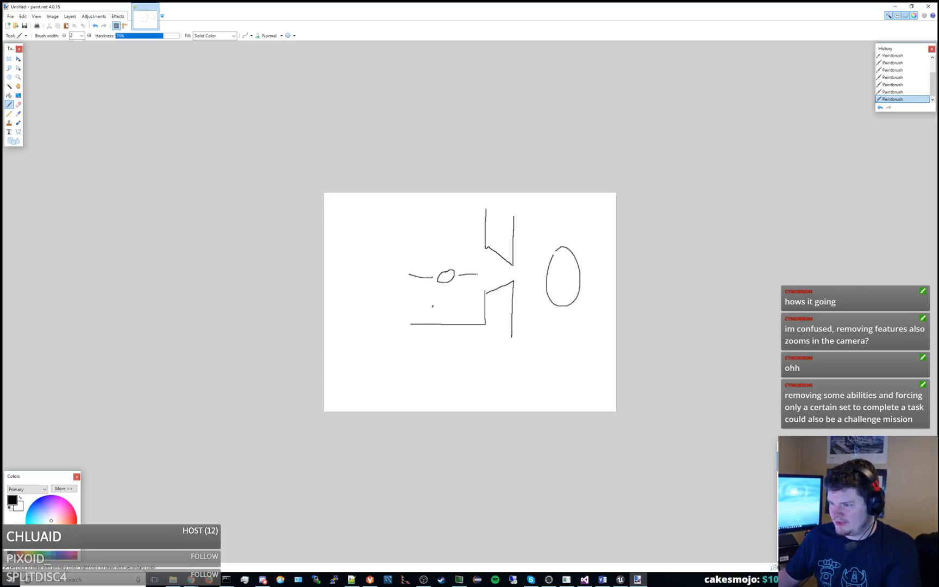
Extend the horizontal trajectory line through the narrow gap toward the oval and undo the trajectory strokes.
drag(477, 274, 537, 277)
key(ctrl+z)
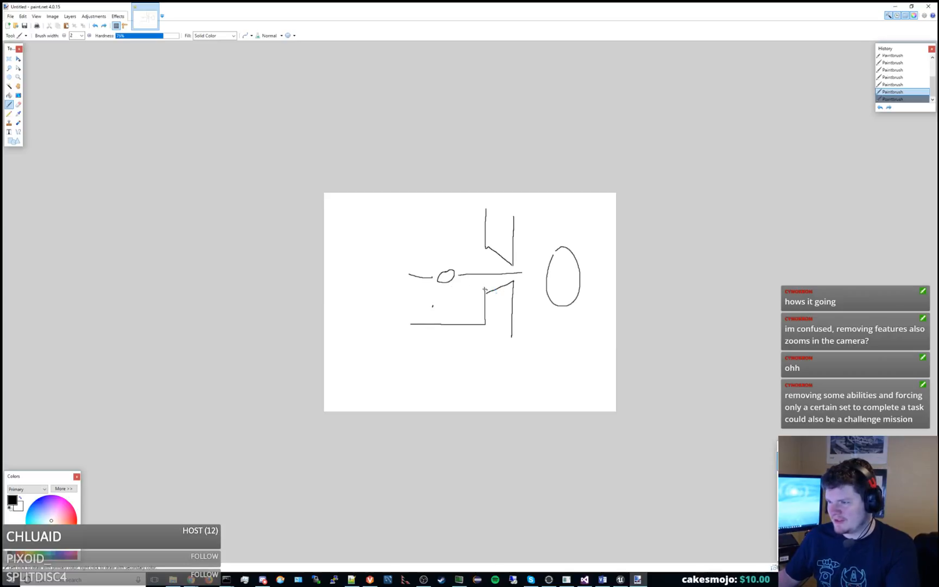
key(ctrl+z)
key(ctrl+z)
key(ctrl+z)
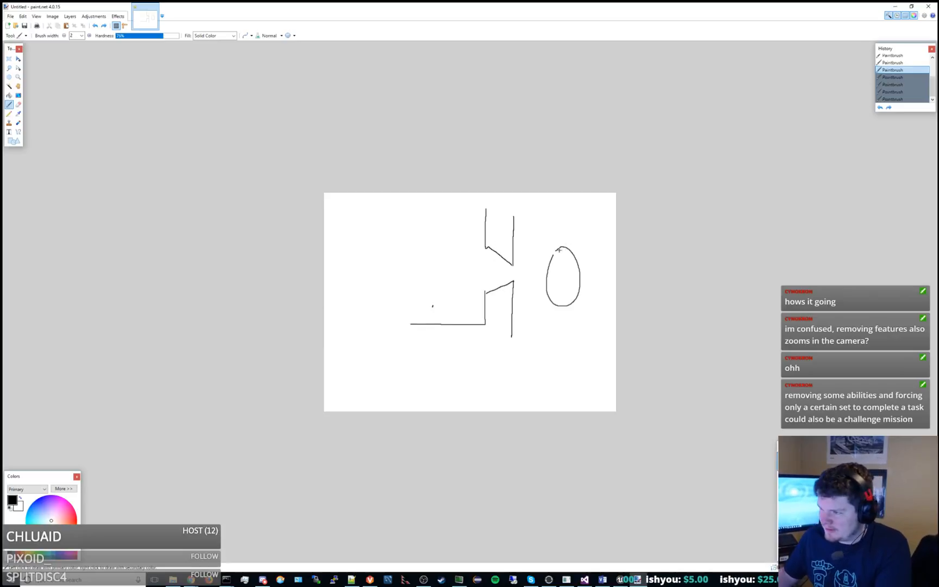
Close the small opening at the top of the oval's outline.
key(ctrl+y)
key(ctrl+y)
key(ctrl+y)
key(ctrl+y)
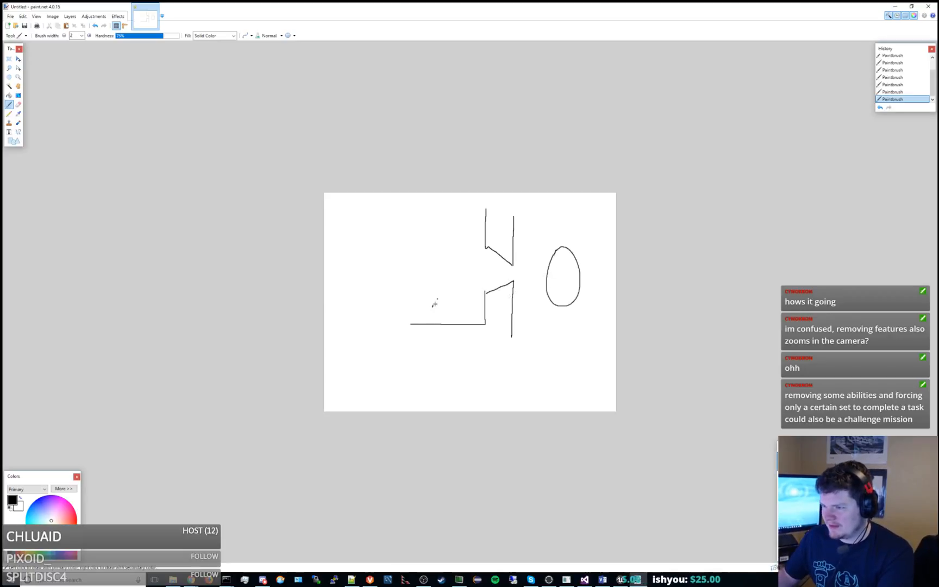
Draw an arrow from the dot above the floor up and into the narrow gap, and undo it.
mouse_move(442, 272)
mouse_down()
mouse_move(490, 273)
mouse_move(491, 284)
mouse_up()
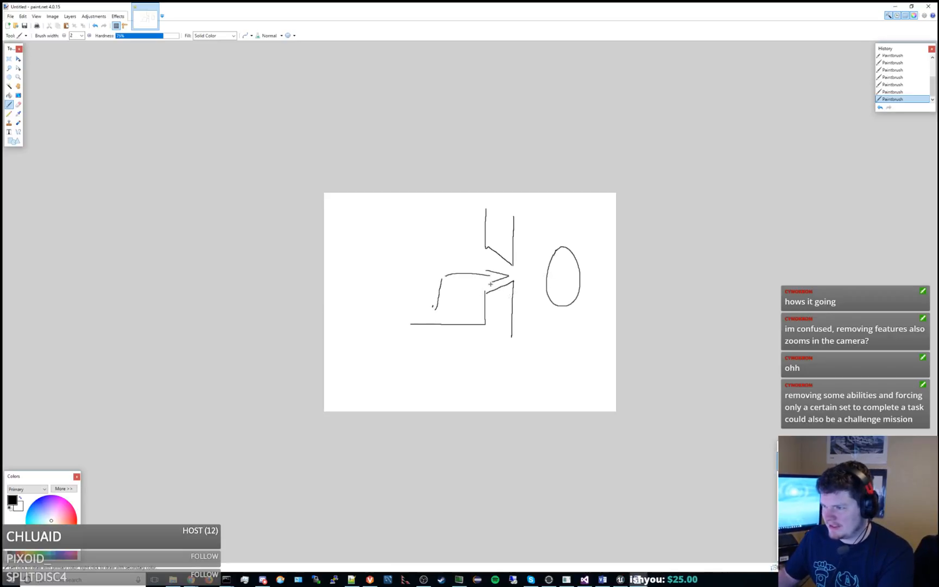
key(ctrl+z)
key(ctrl+z)
key(ctrl+z)
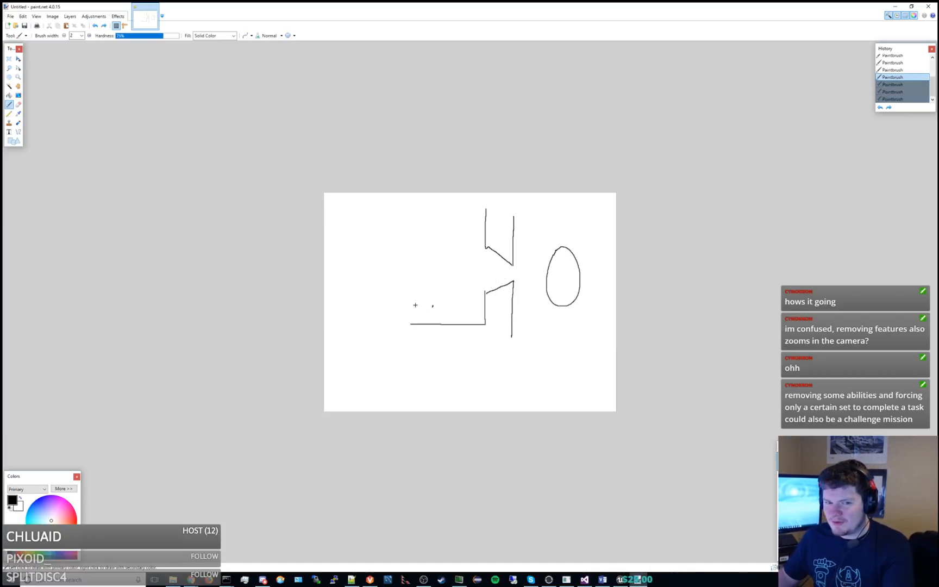
Move paint.net off the Unreal Editor, open the CAM_CameraLibrary blueprint and move its window to the other monitor.
drag(690, 6, 938, 154)
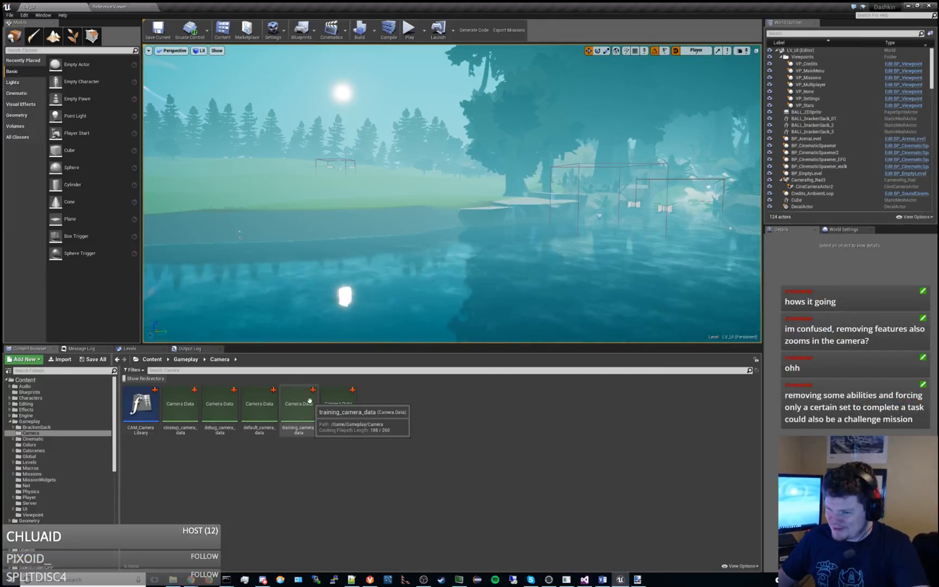
click(134, 402)
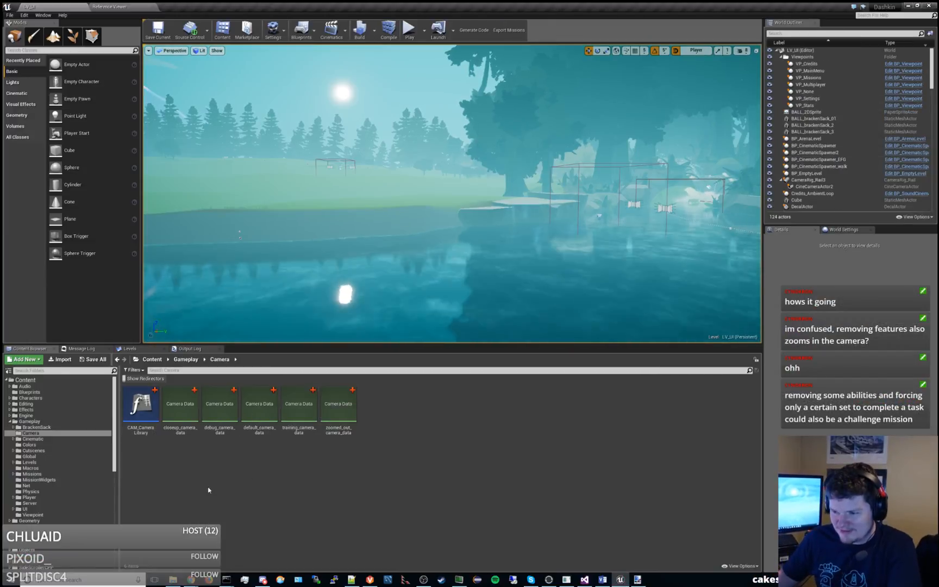
double_click(135, 402)
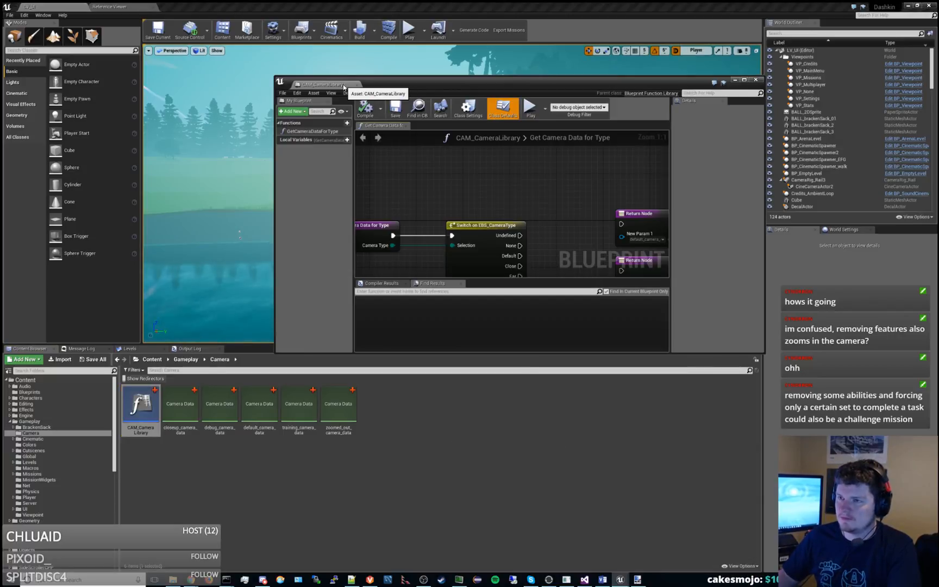
drag(346, 87, 397, 211)
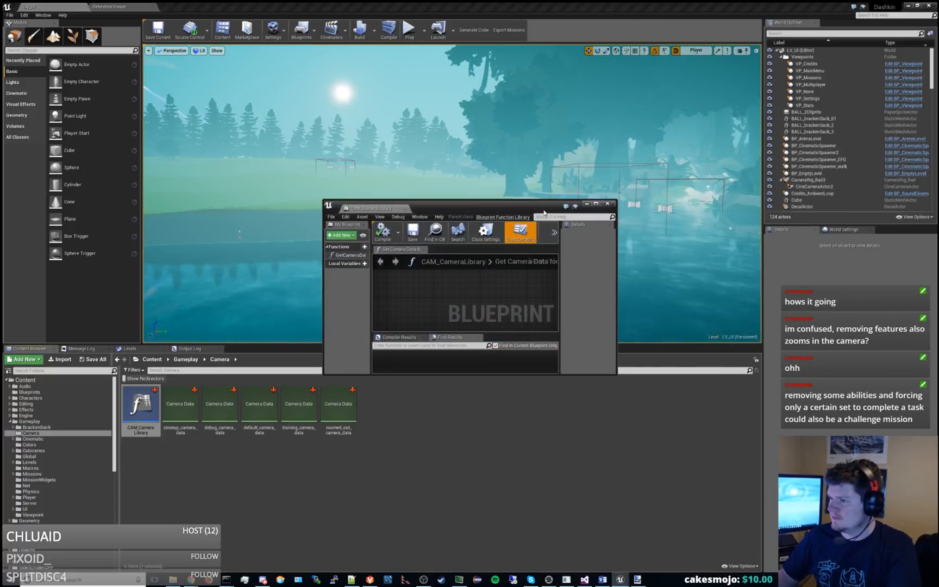
drag(462, 206, 938, 207)
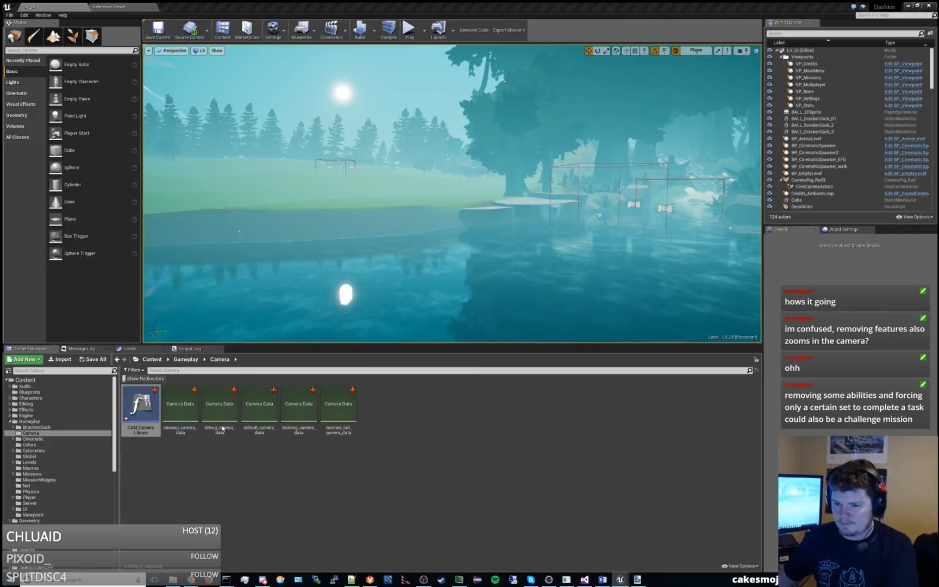
Create a new folder named PlayerEntities inside the Gameplay folder.
click(37, 423)
right_click(242, 464)
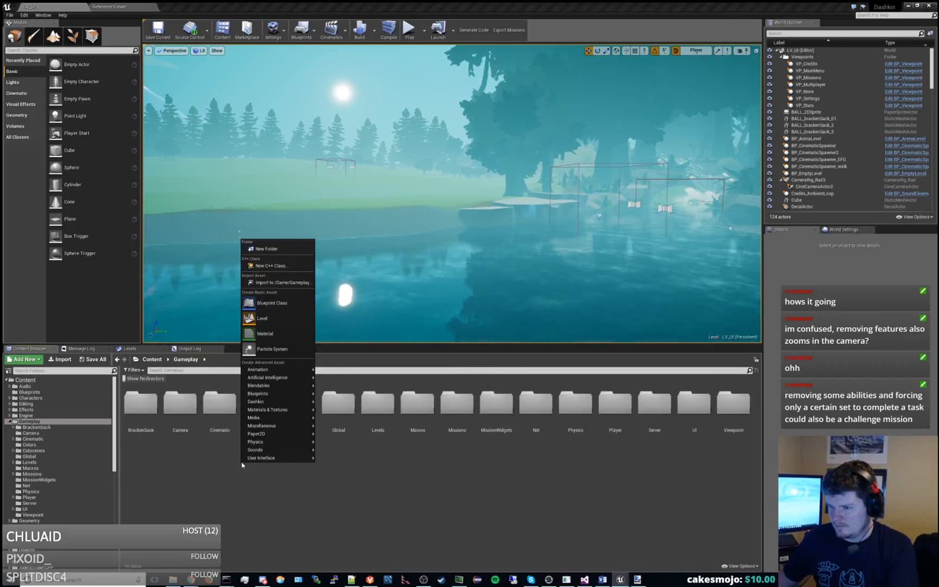
click(283, 248)
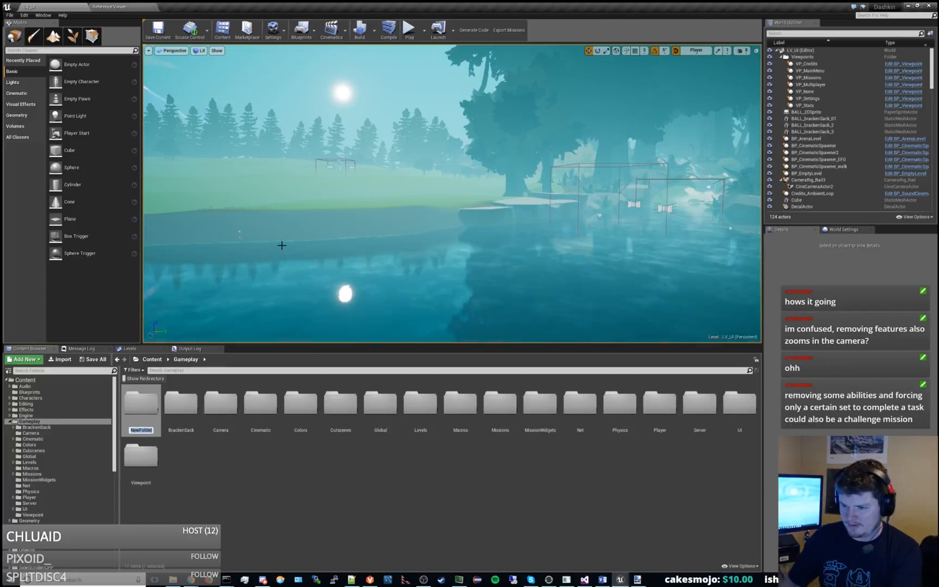
text(Player)
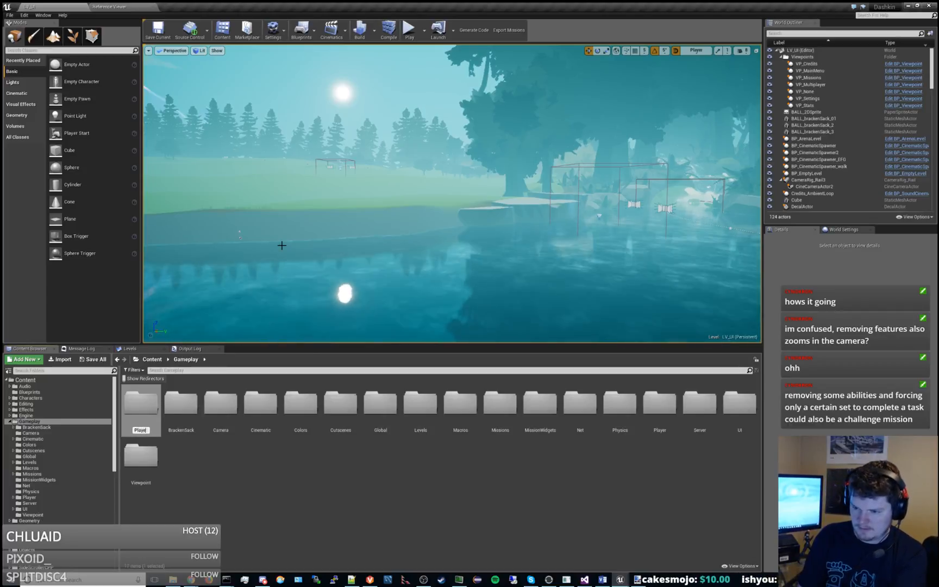
text(Entities)
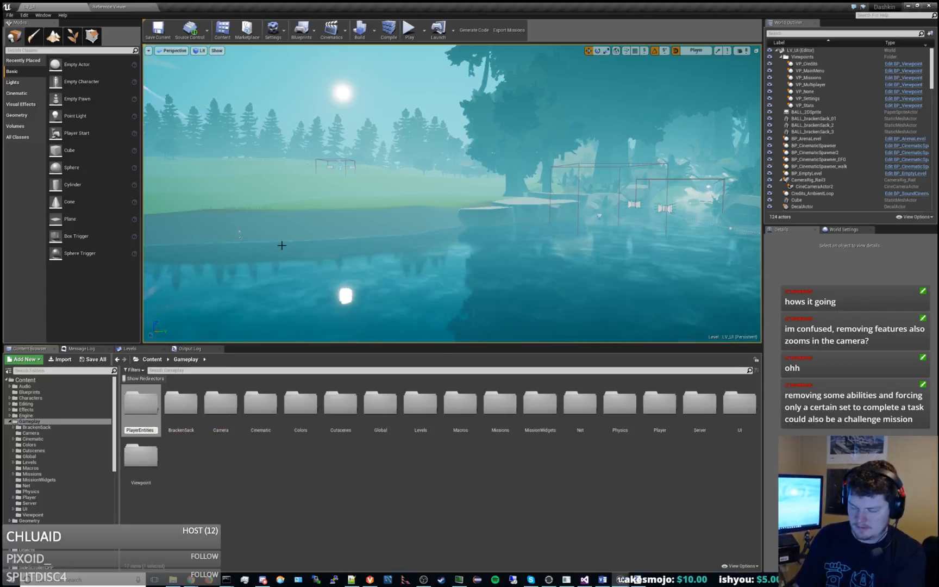
key(Return)
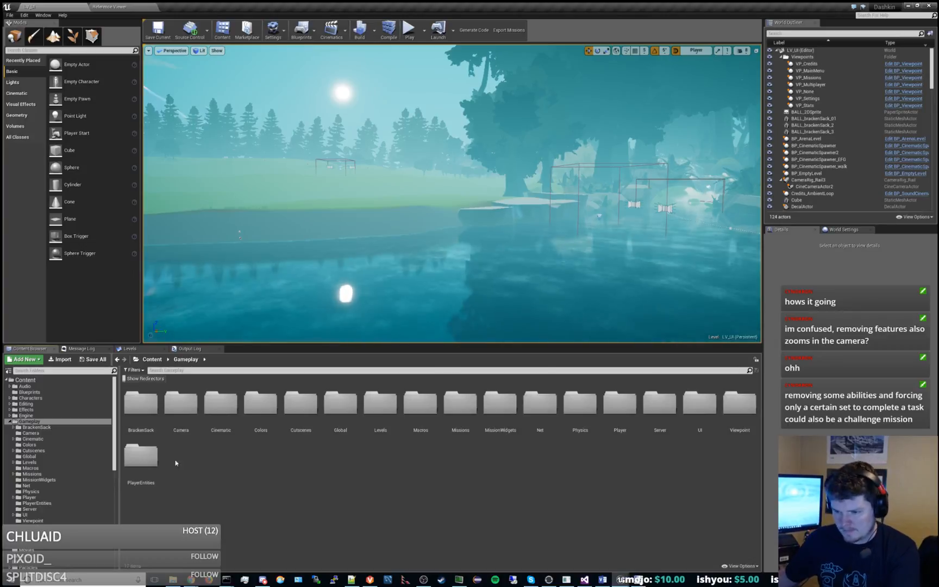
Create a Blueprint Function Library named ENT_PlayerEntityLibrary in the PlayerEntities folder.
double_click(141, 456)
right_click(223, 448)
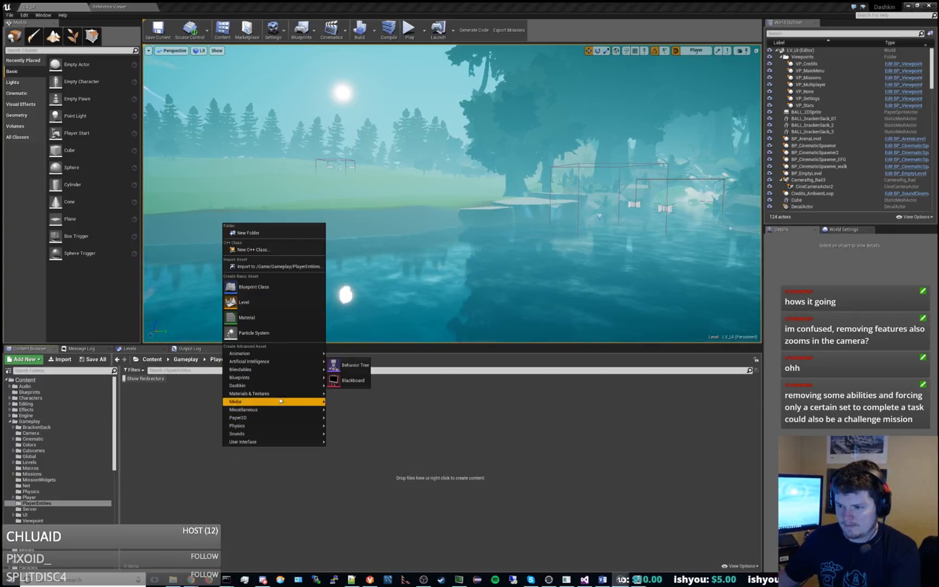
mouse_move(323, 380)
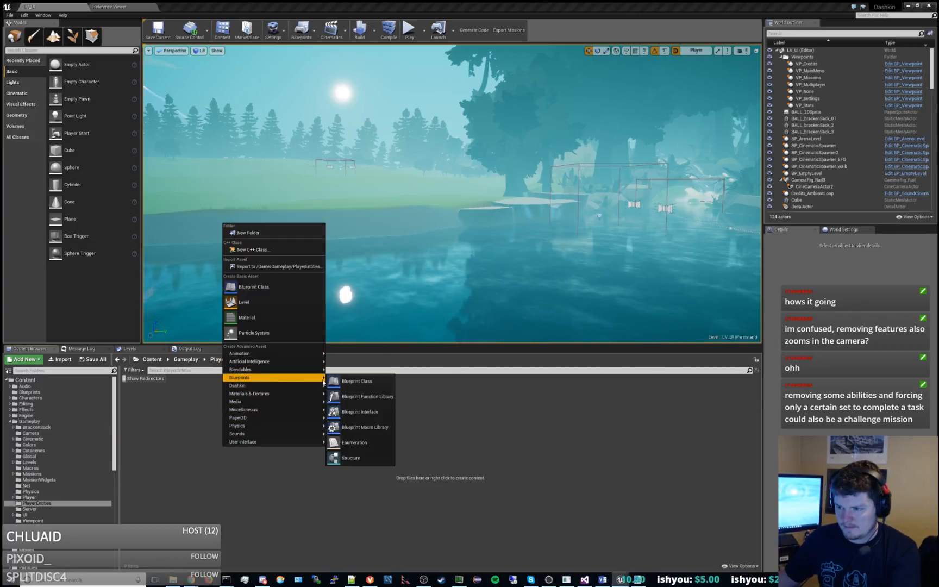
click(371, 394)
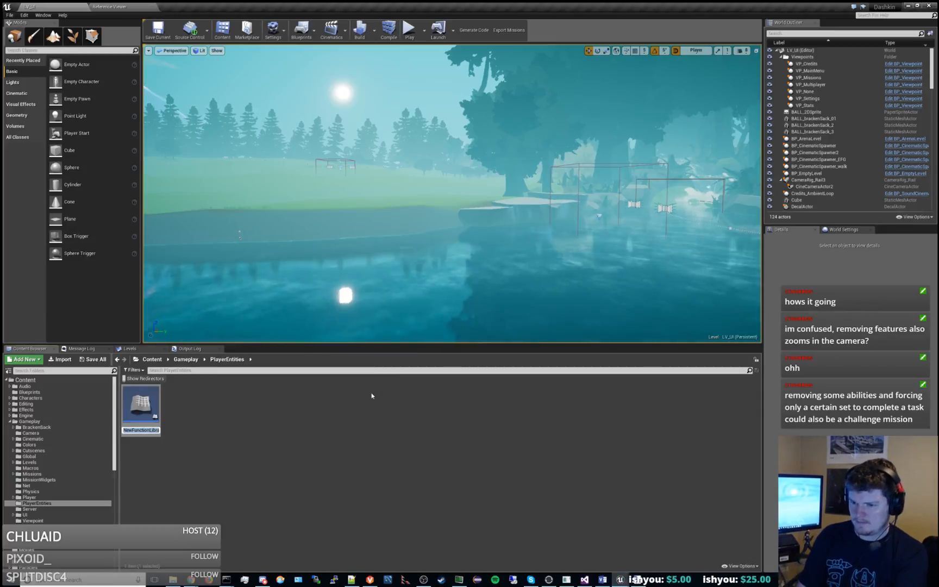
text(ENT_Player)
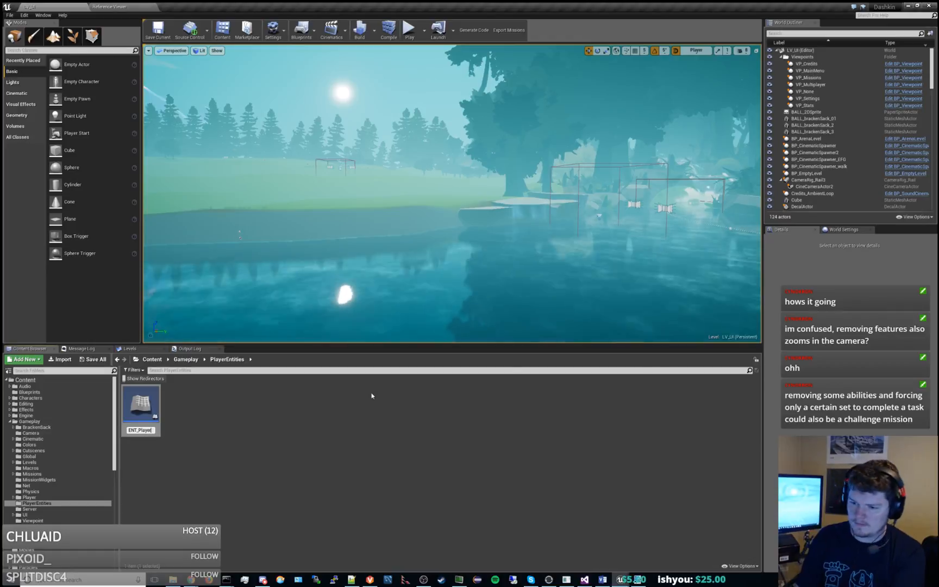
text(EntityLibrary)
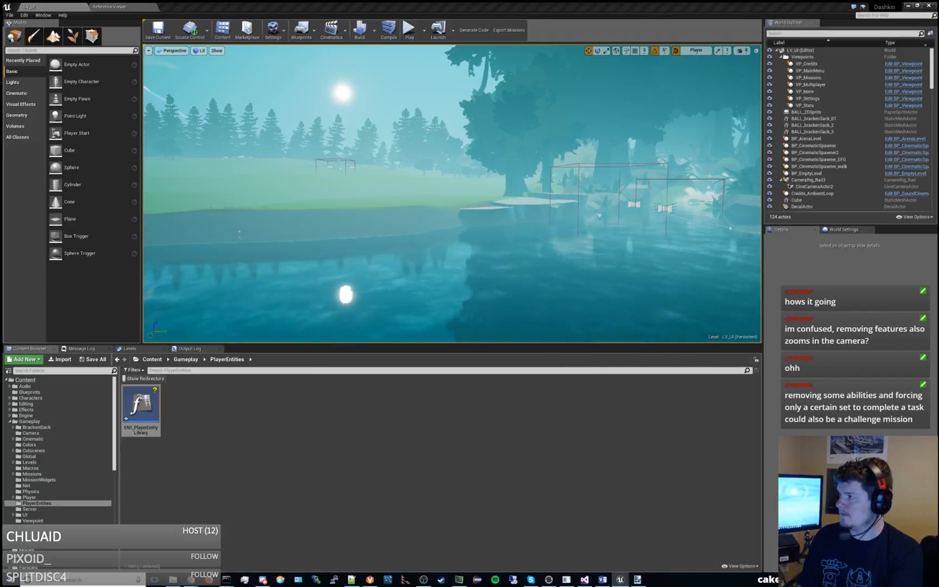
Dock the ENT_PlayerEntityLibrary editor and add an input of type EBS Entity Type to the GetPlayerEntityForType function.
drag(538, 6, 492, 6)
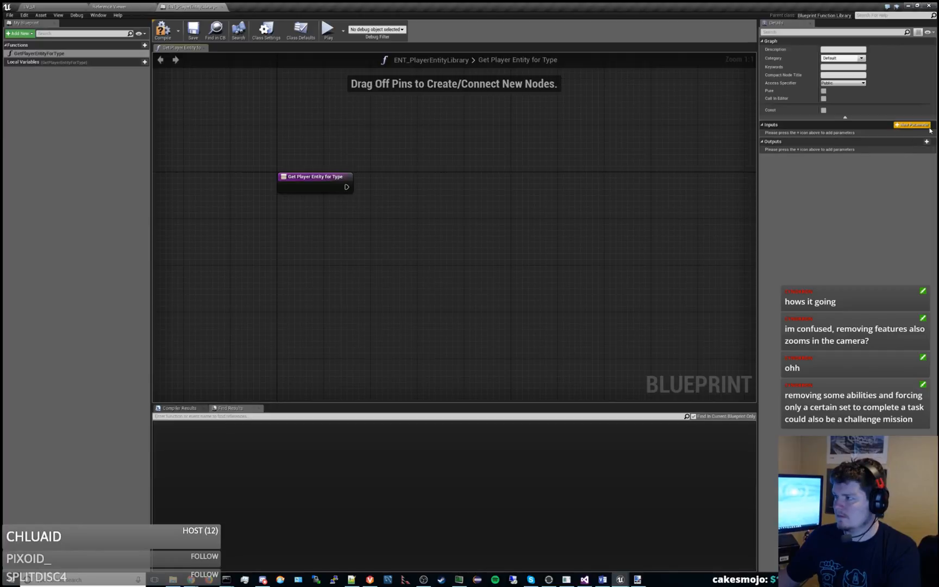
click(927, 124)
click(840, 134)
text(pl)
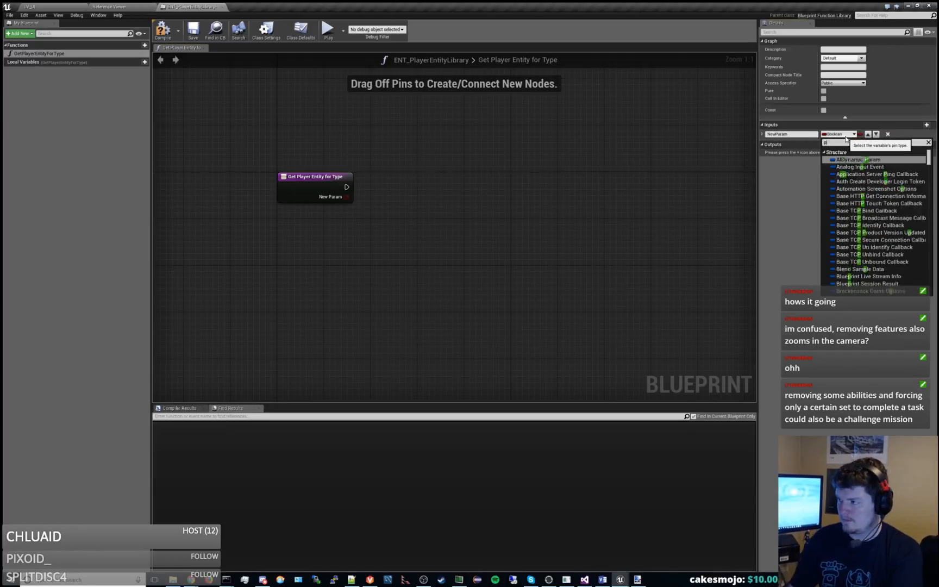
text(ayerenti)
key(ctrl+a)
text(entitytyp)
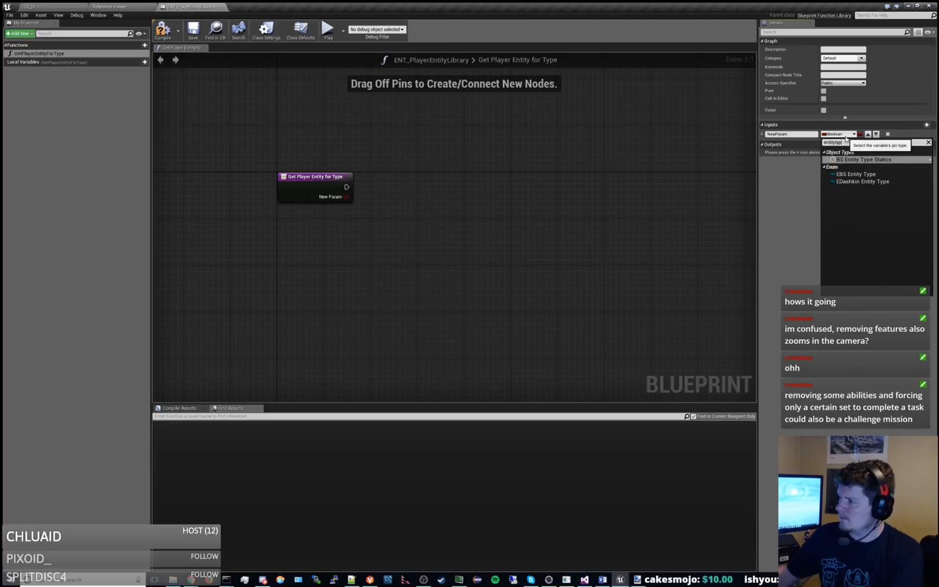
click(856, 174)
Rename the function's input parameter to EntityType.
right_drag(655, 201, 579, 208)
drag(799, 134, 736, 134)
text(EntityType)
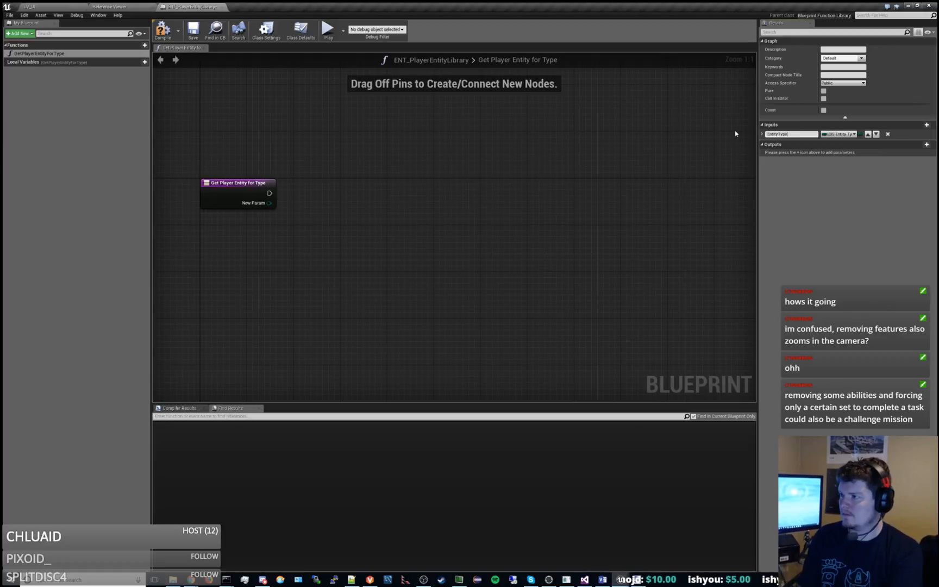
key(Return)
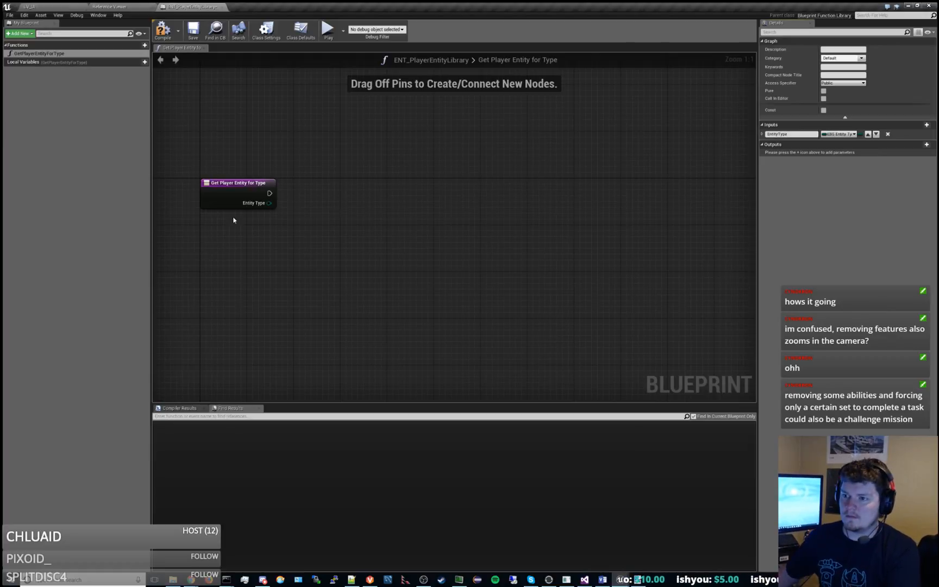
right_drag(350, 224, 455, 227)
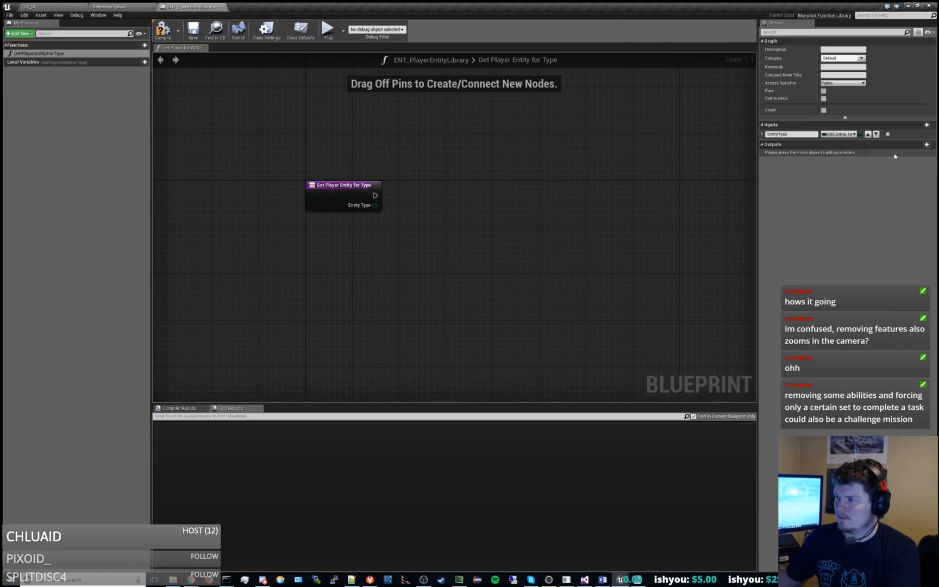
Add an output parameter named Entity to the GetPlayerEntityForType function.
click(926, 144)
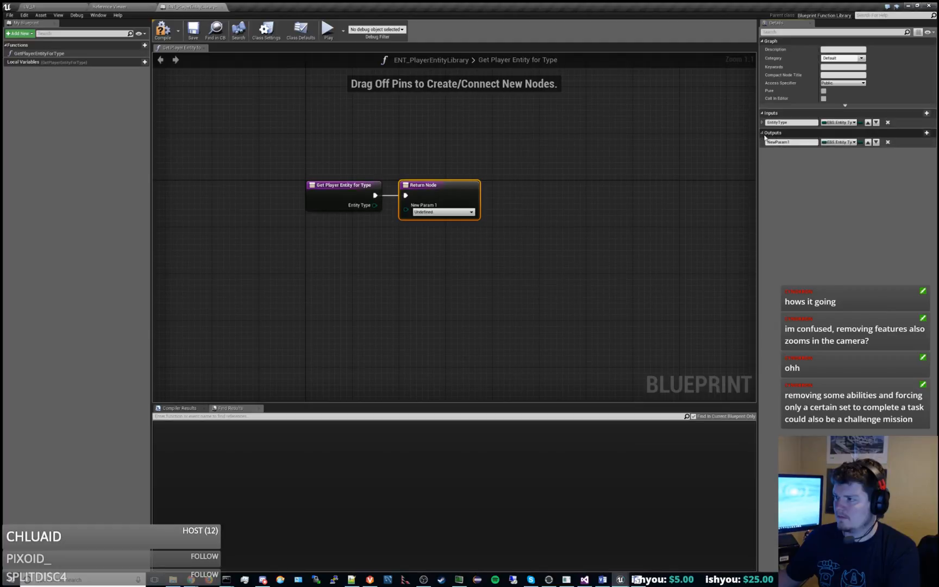
drag(792, 143, 765, 144)
text(Entity)
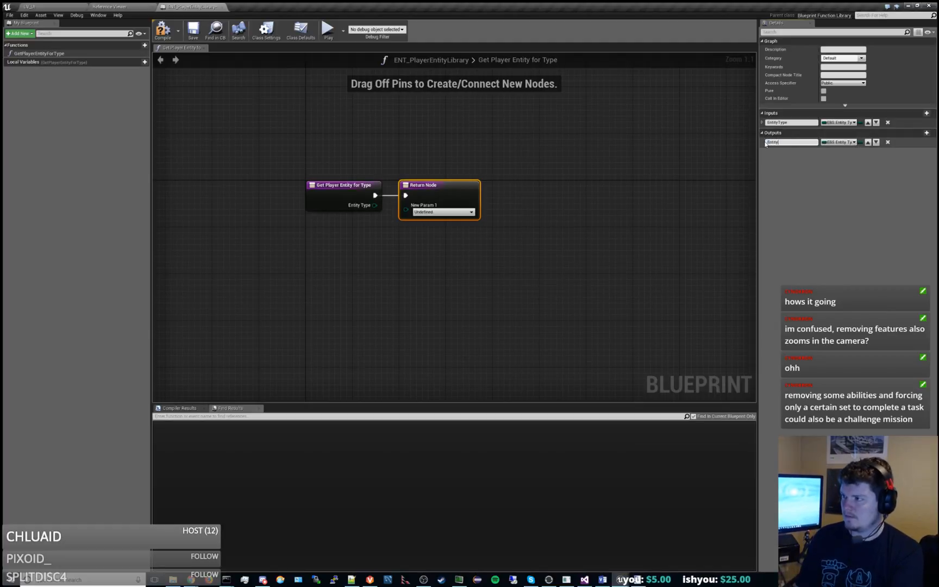
key(Return)
Move the Return Node well clear of the function's entry node and save the blueprint.
drag(453, 184, 625, 189)
click(577, 254)
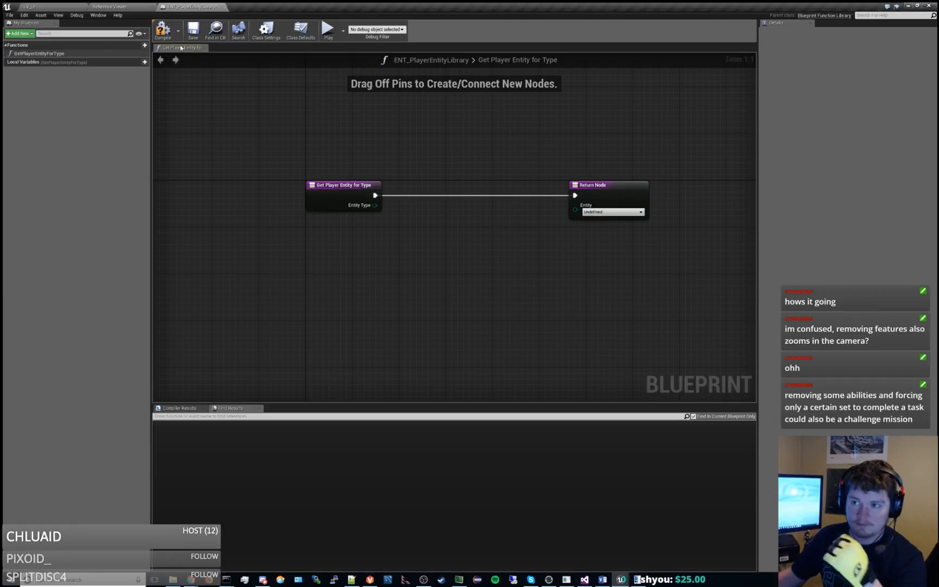
click(197, 34)
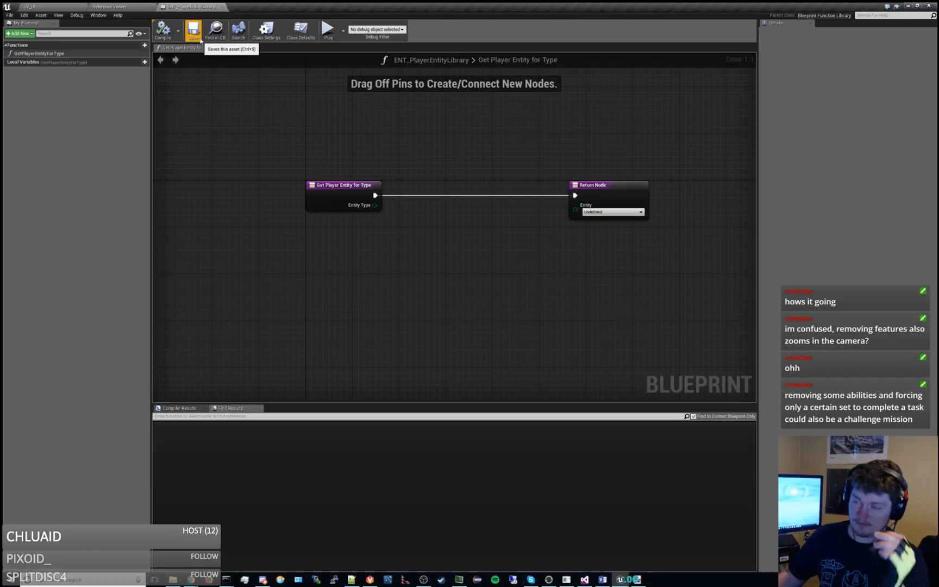
Open the bitey Dashkin Entity and bitey_player_proxy from Characters/bitey and examine which asset type the function should return.
click(33, 7)
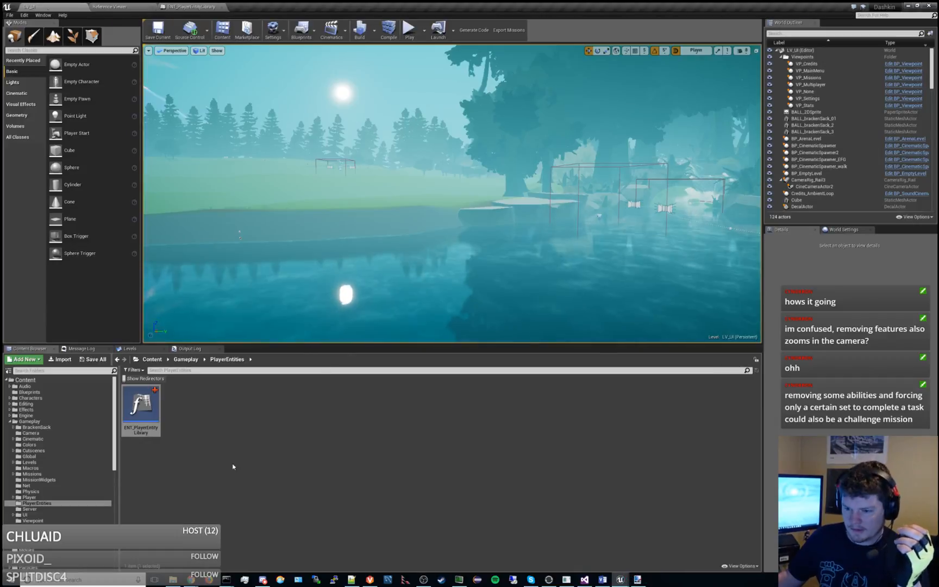
click(43, 398)
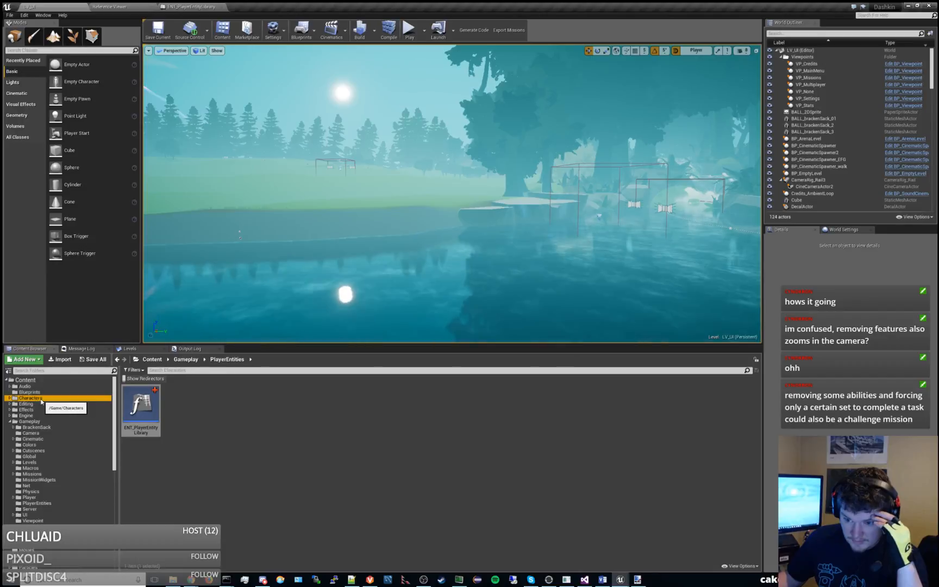
double_click(189, 412)
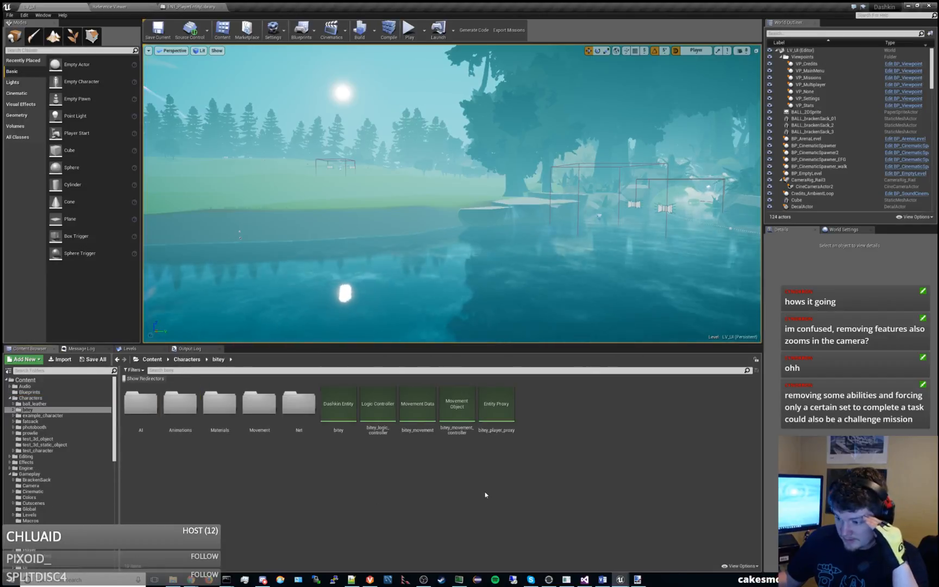
double_click(338, 407)
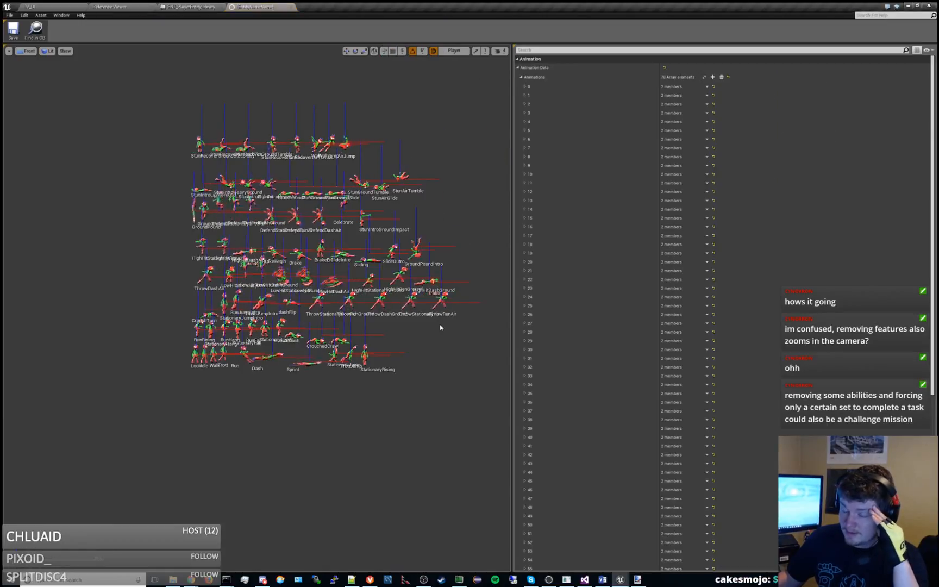
click(53, 8)
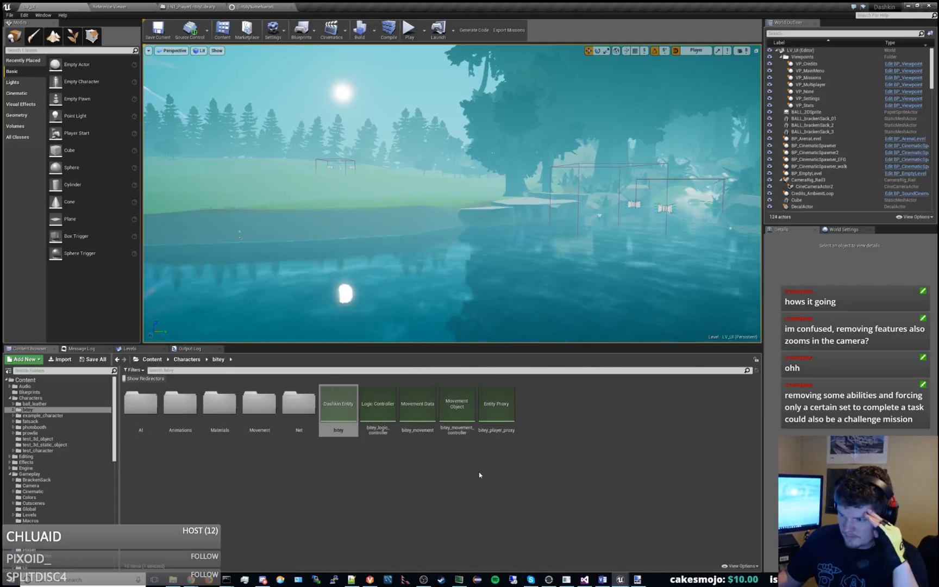
double_click(496, 404)
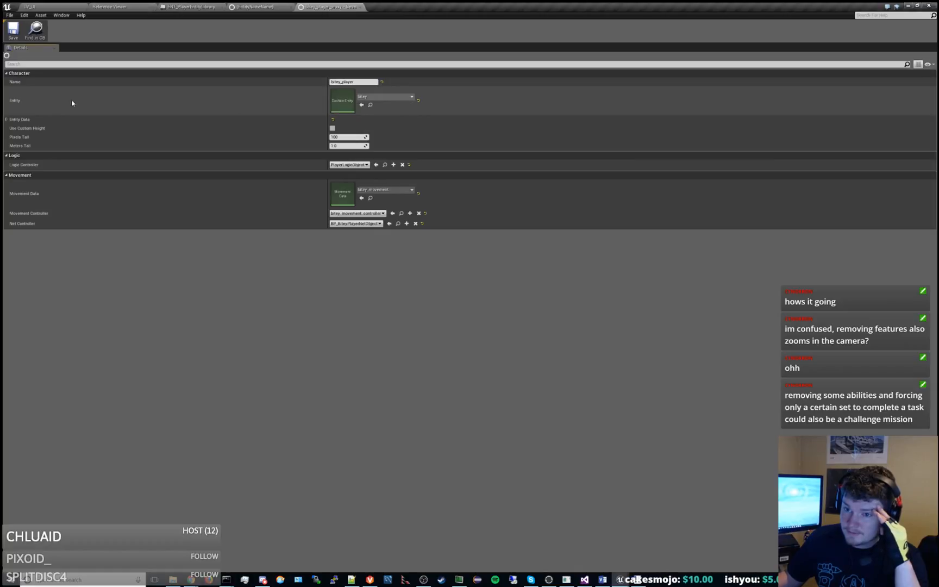
click(257, 5)
click(204, 6)
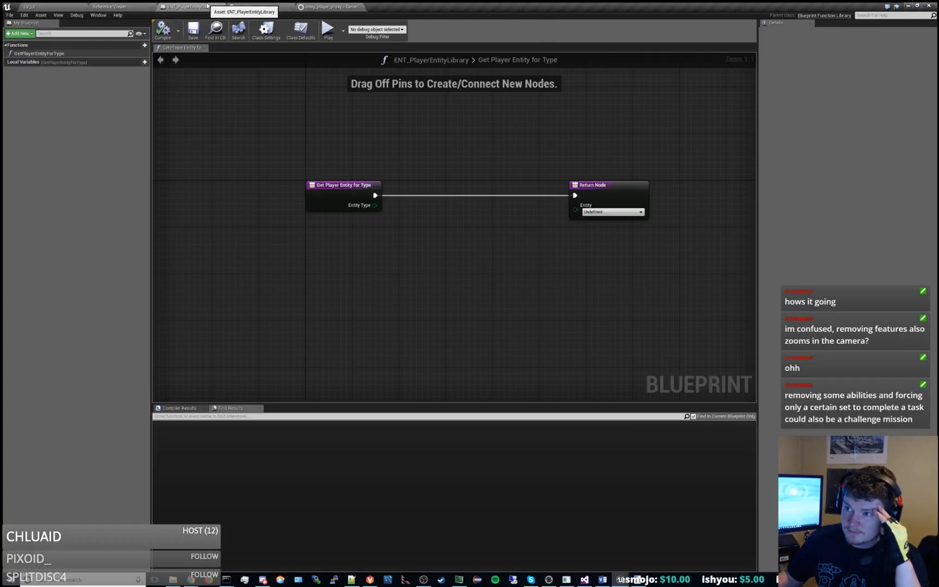
click(264, 5)
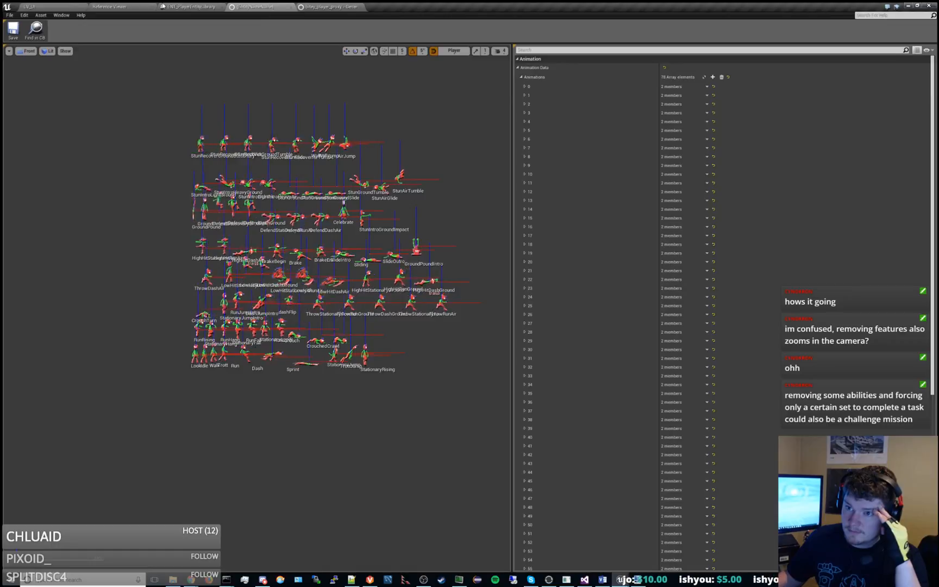
click(61, 6)
click(438, 491)
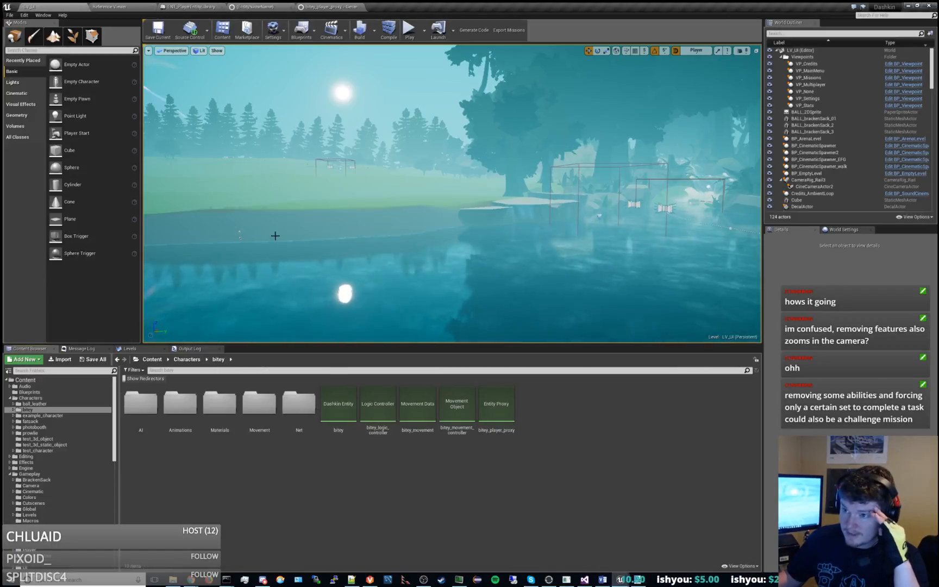
Close the Reference Viewer and change the type of the function's Entity output to Dashkin Entity.
middle_click(135, 7)
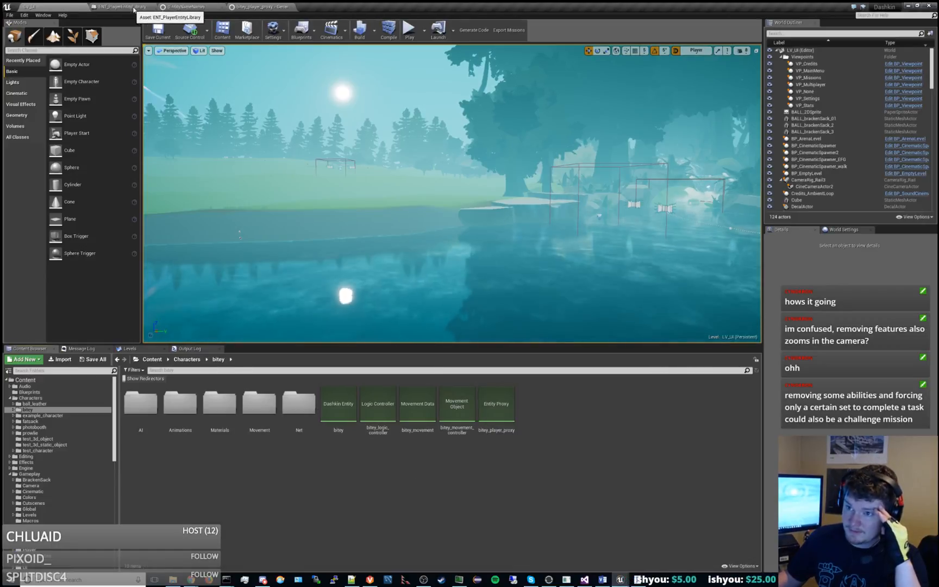
click(139, 6)
click(590, 186)
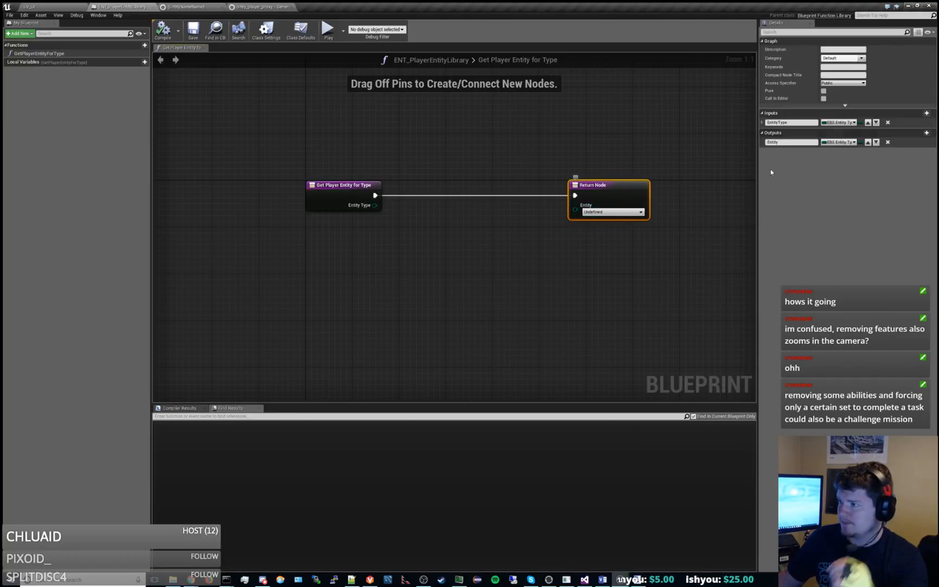
click(838, 143)
text(entity)
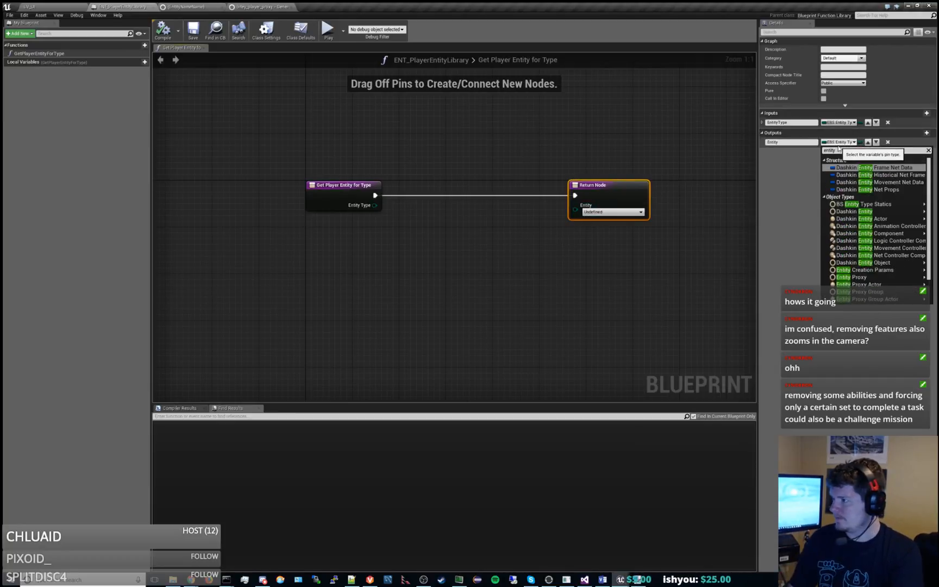
click(857, 211)
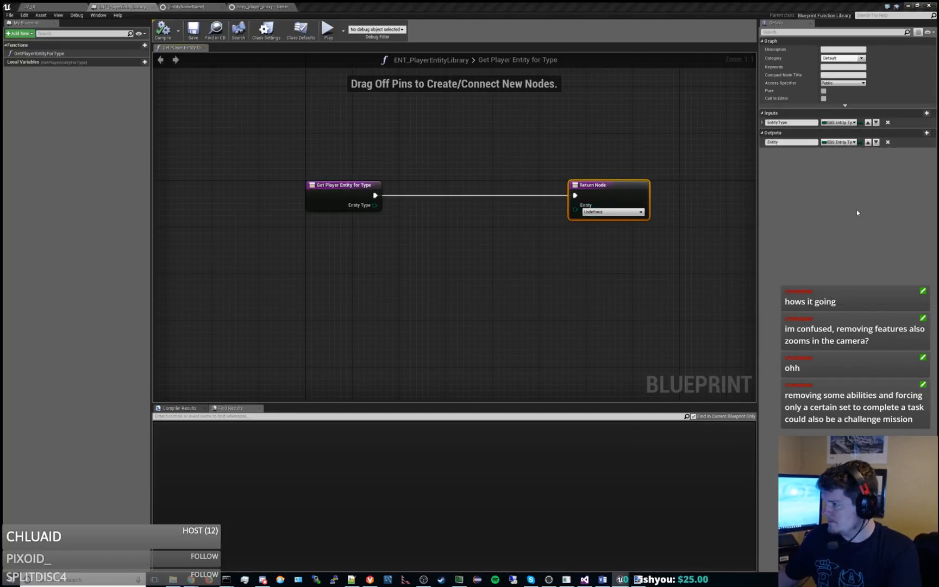
Add a Switch on EBS_EntityType node from the Entity Type pin and route the entry node's execution into it.
right_drag(703, 202, 598, 205)
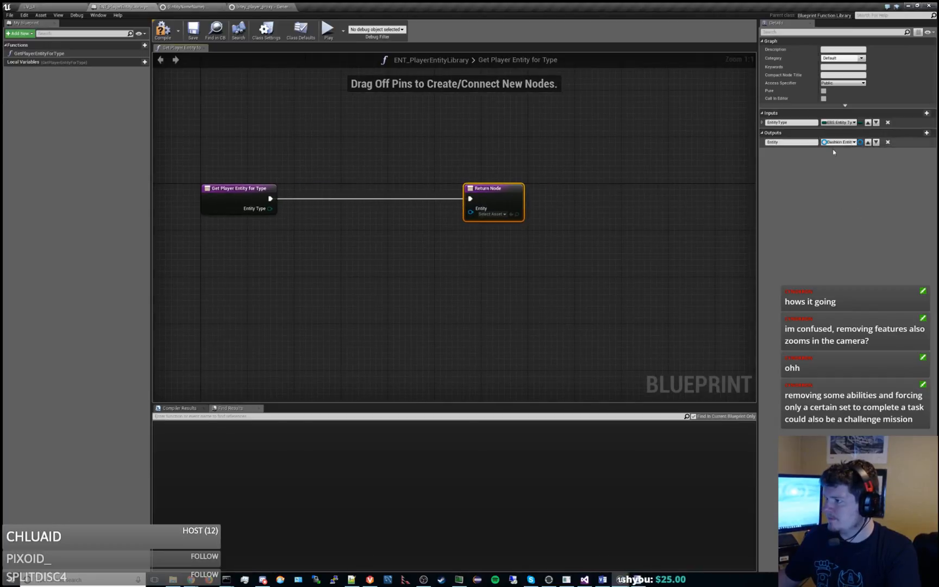
right_drag(538, 183, 580, 178)
click(325, 210)
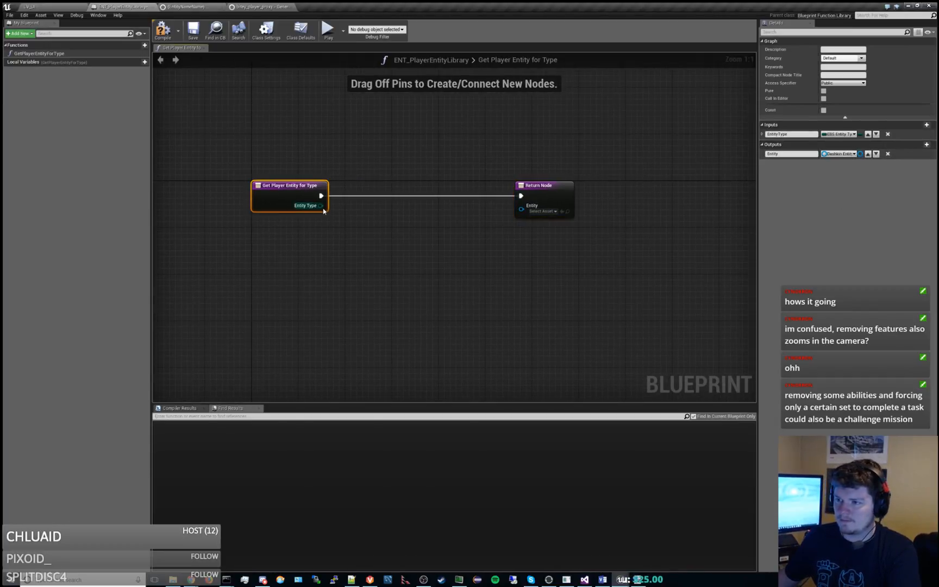
drag(321, 206, 402, 248)
text(switch)
key(Return)
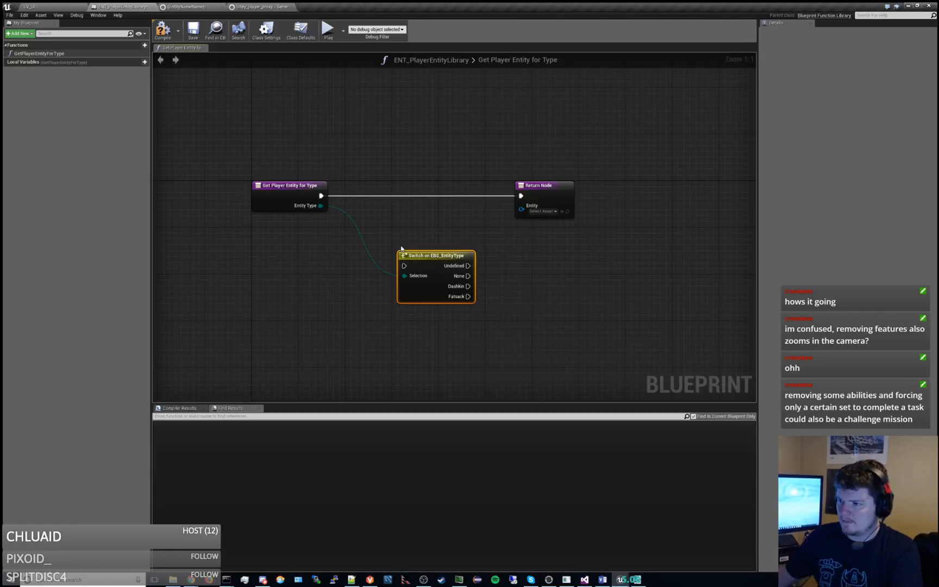
ctrl+drag(514, 198, 404, 267)
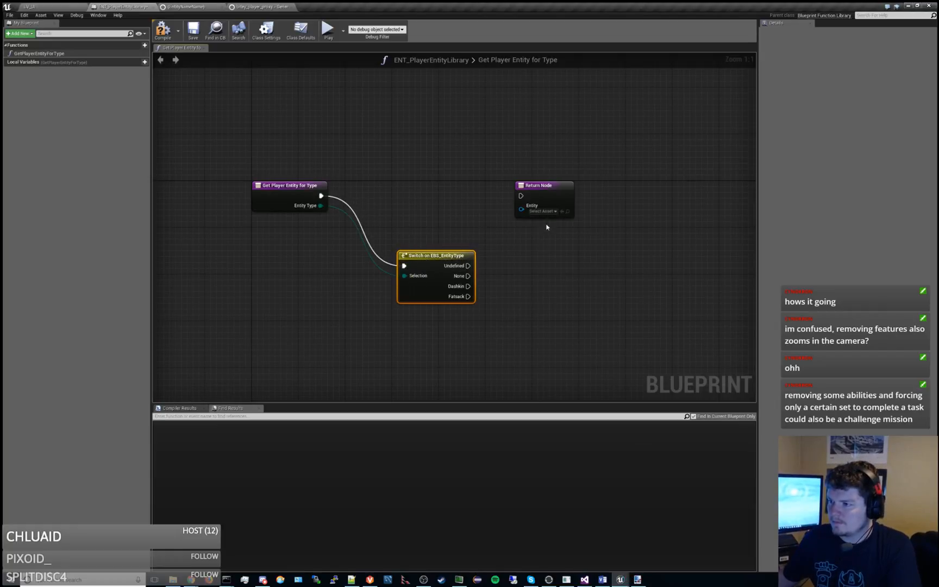
Compare the character properties of the bitey entity with the entity, logic and movement settings of bitey_player_proxy.
click(55, 7)
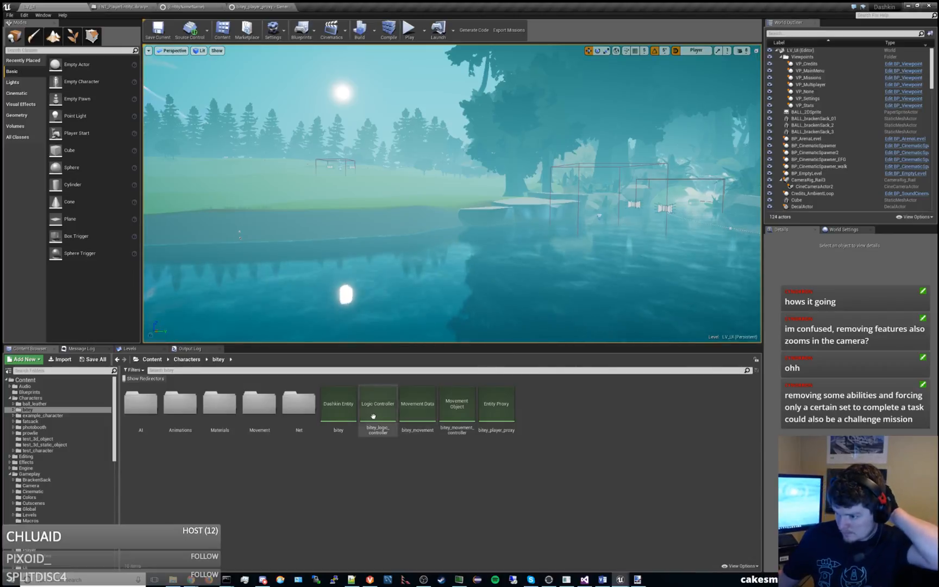
double_click(348, 413)
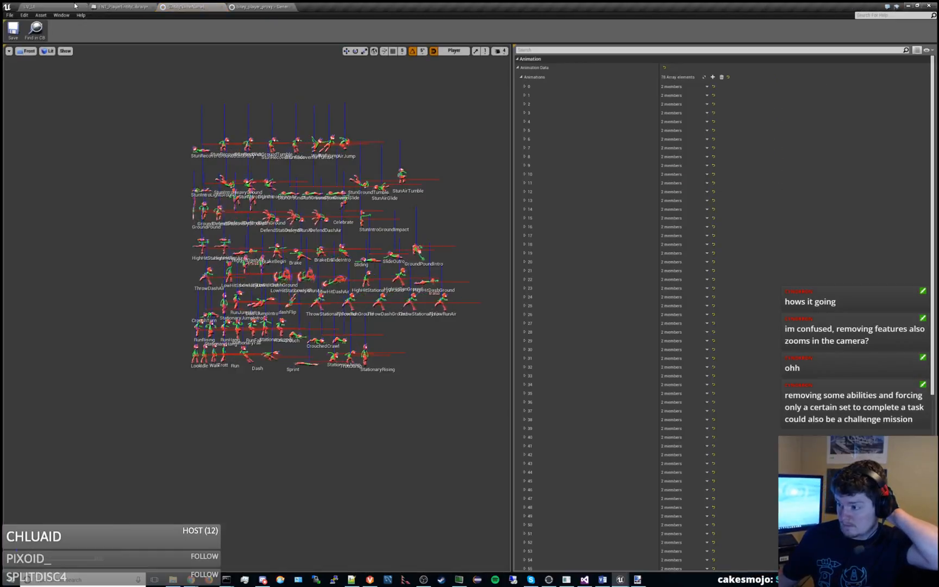
click(521, 77)
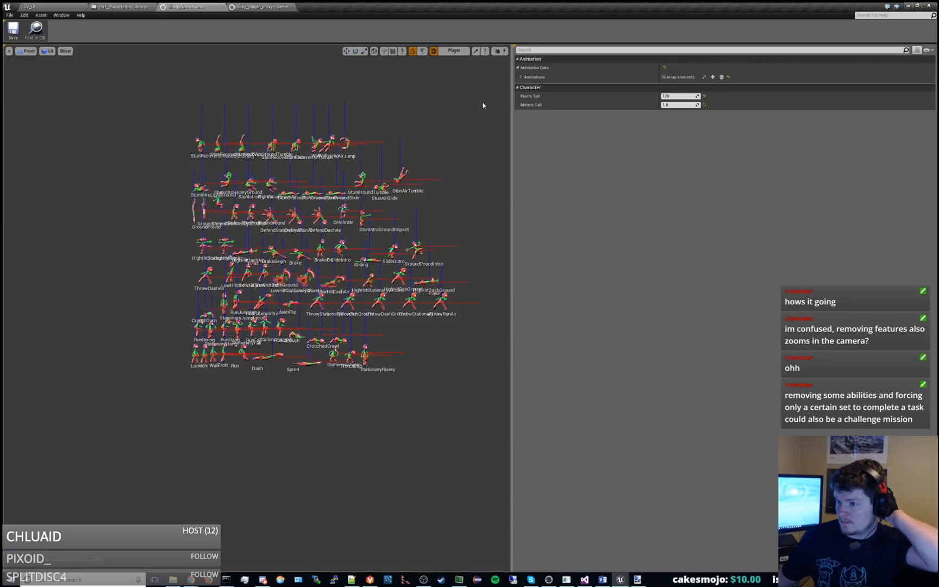
click(248, 6)
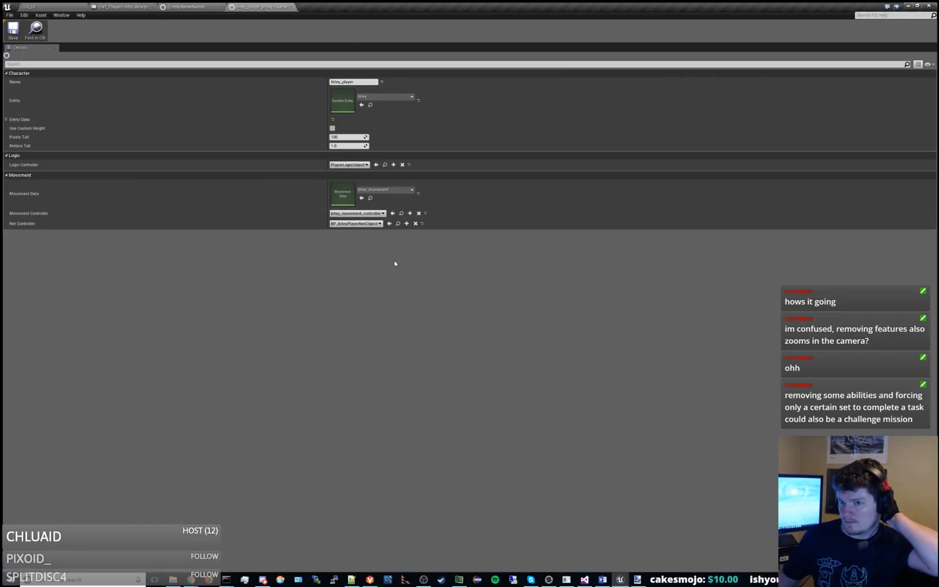
click(91, 6)
click(191, 6)
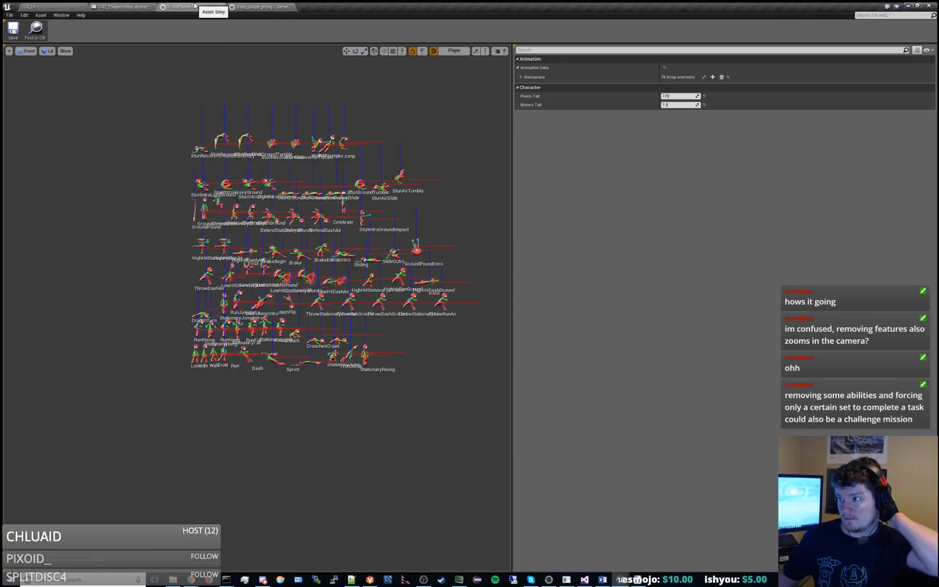
click(281, 6)
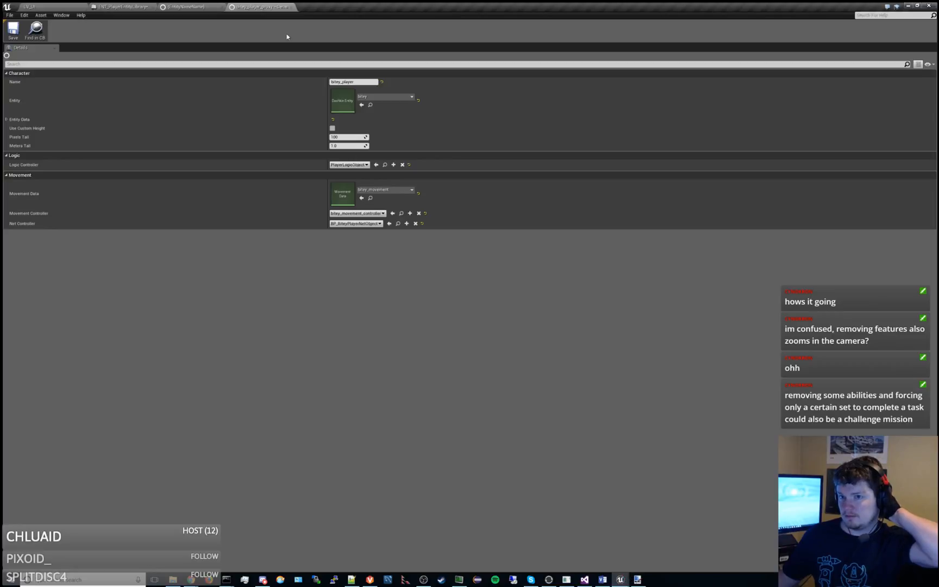
click(191, 7)
click(142, 7)
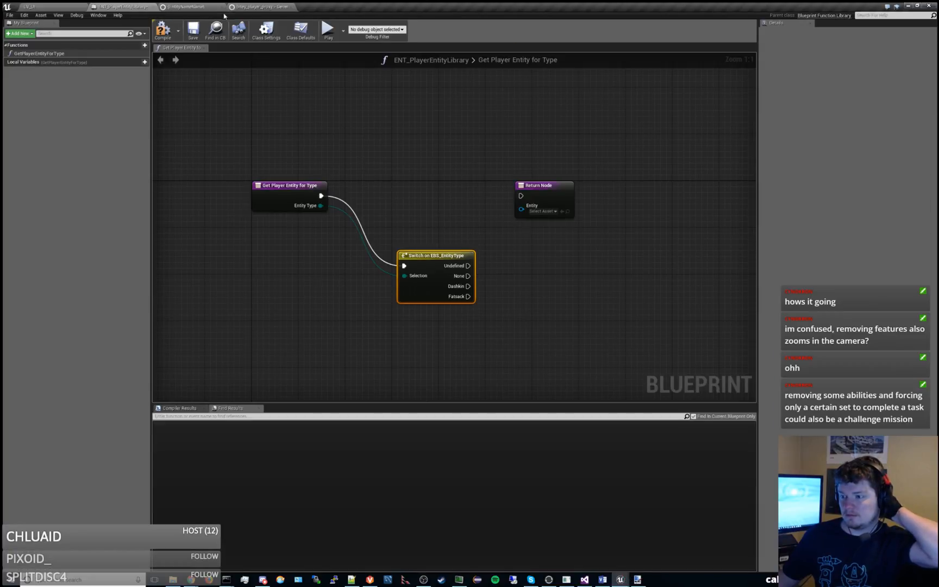
Line up the switch node beside the entry node and set the Return Node's Entity to bitey.
drag(436, 262, 401, 193)
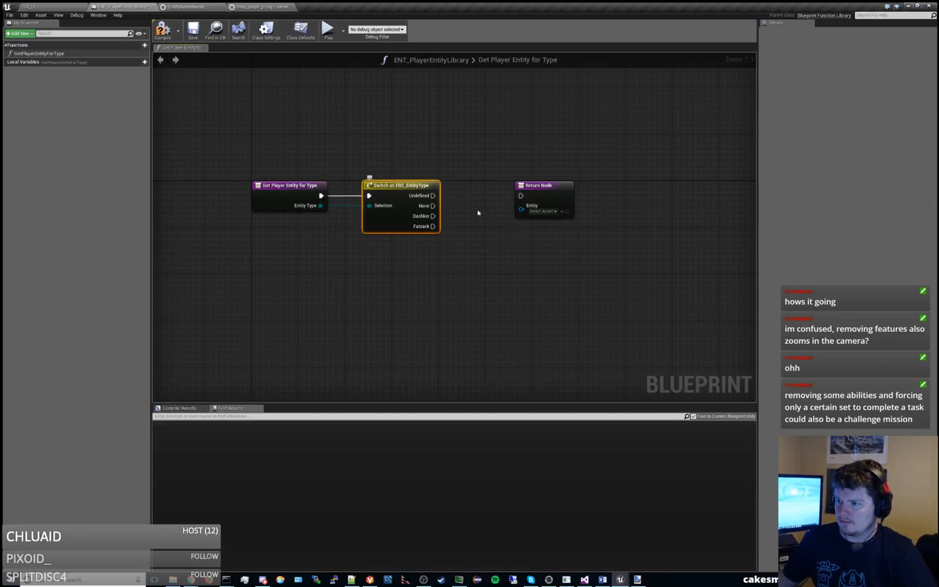
click(539, 211)
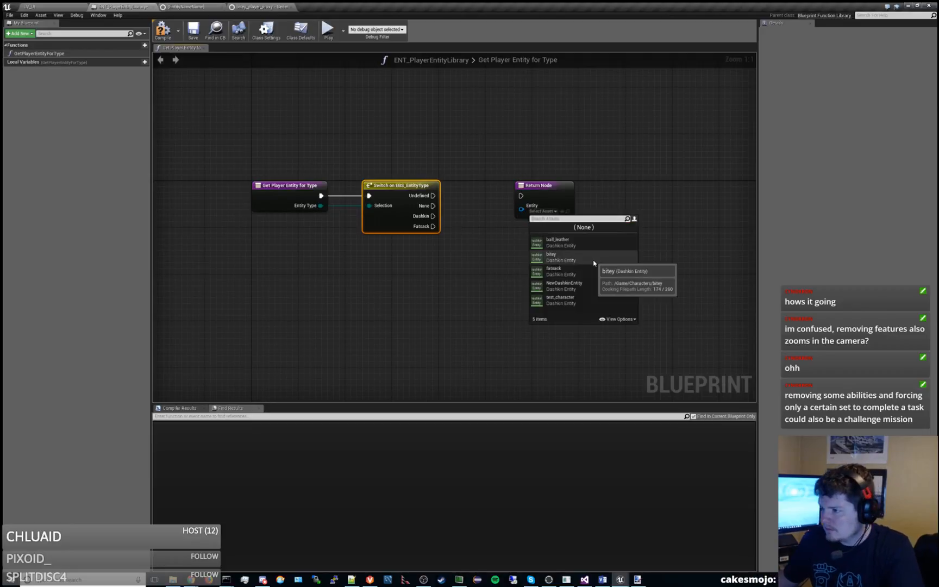
click(593, 263)
Duplicate the Return Node below the original and set the copy's Entity to fatsack.
click(546, 185)
key(ctrl+c)
key(ctrl+v)
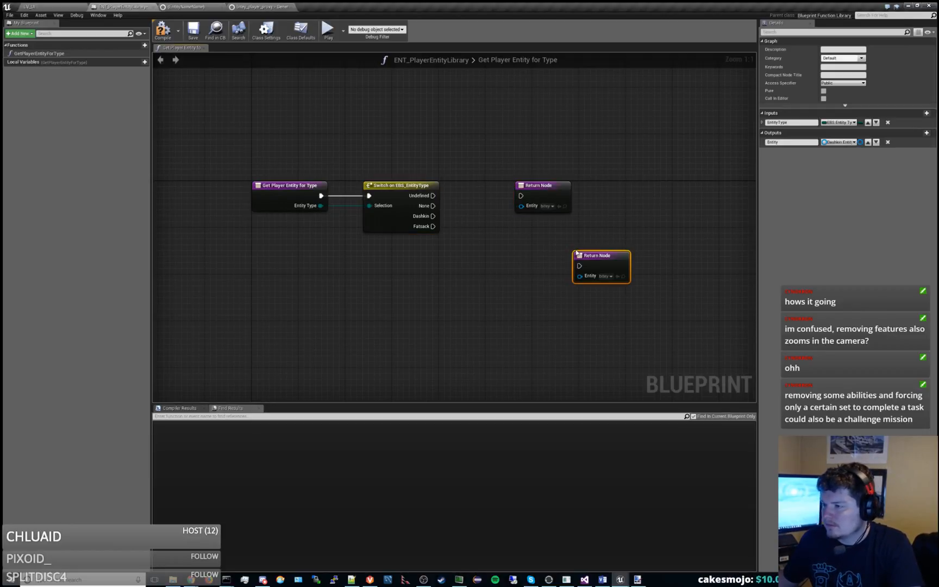
click(603, 279)
text(fat)
click(663, 309)
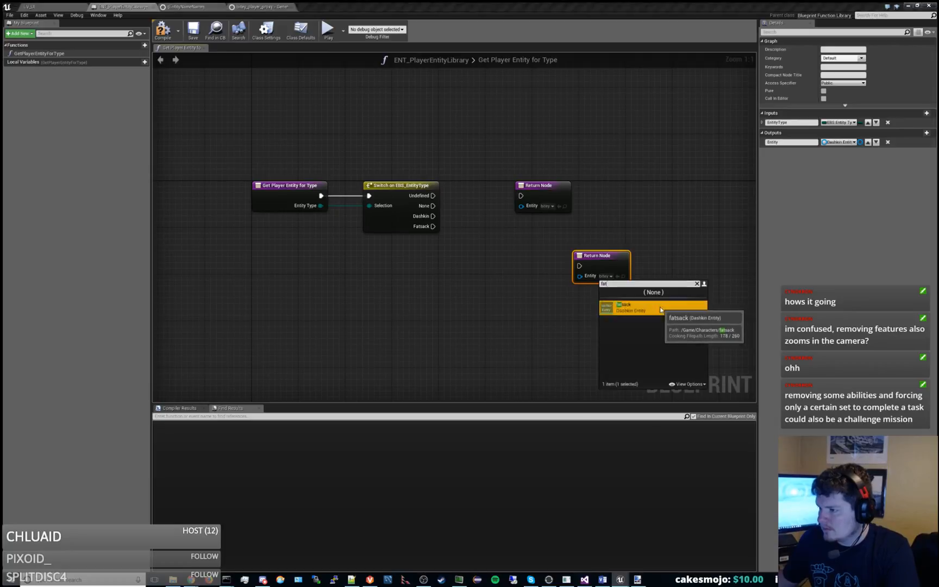
Wire the switch's Fatsack output to the fatsack Return Node and Undefined, None and Dashkin to the bitey one, and save the library.
drag(615, 259, 541, 229)
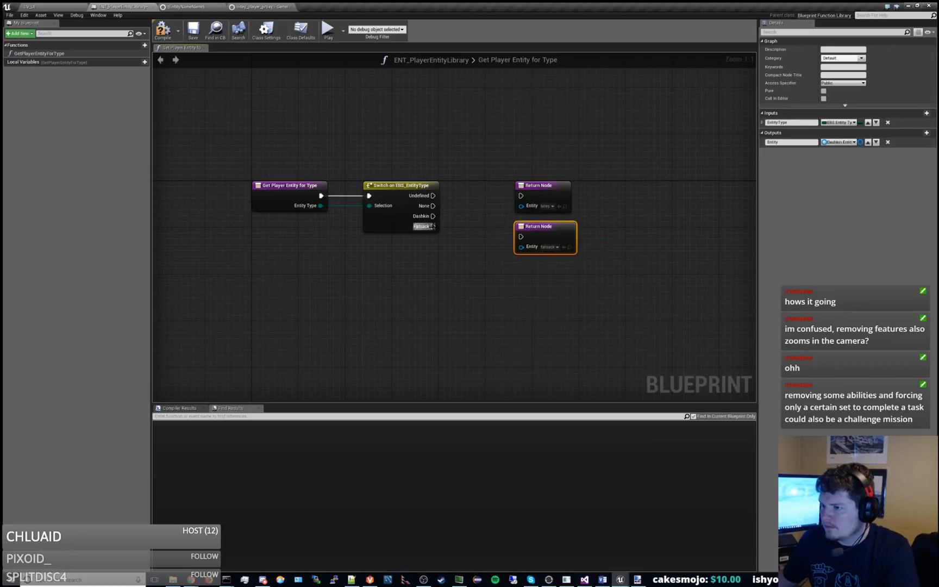
drag(433, 226, 521, 237)
drag(433, 217, 522, 197)
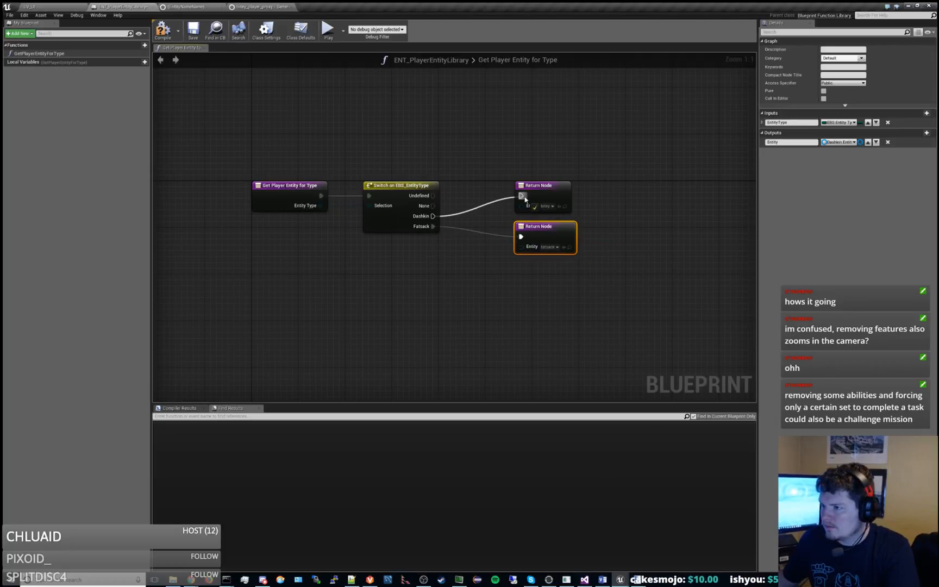
drag(433, 206, 512, 185)
shift+click(554, 185)
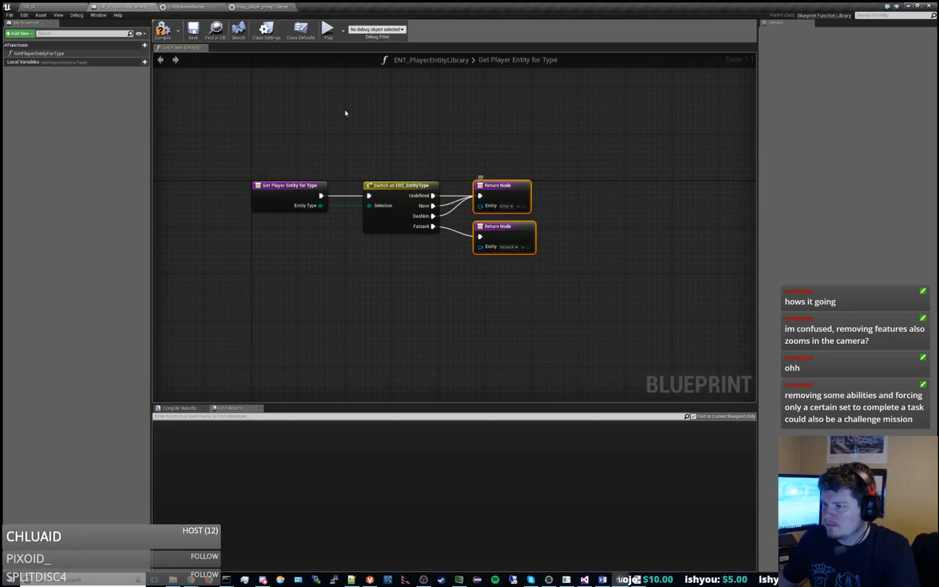
click(193, 31)
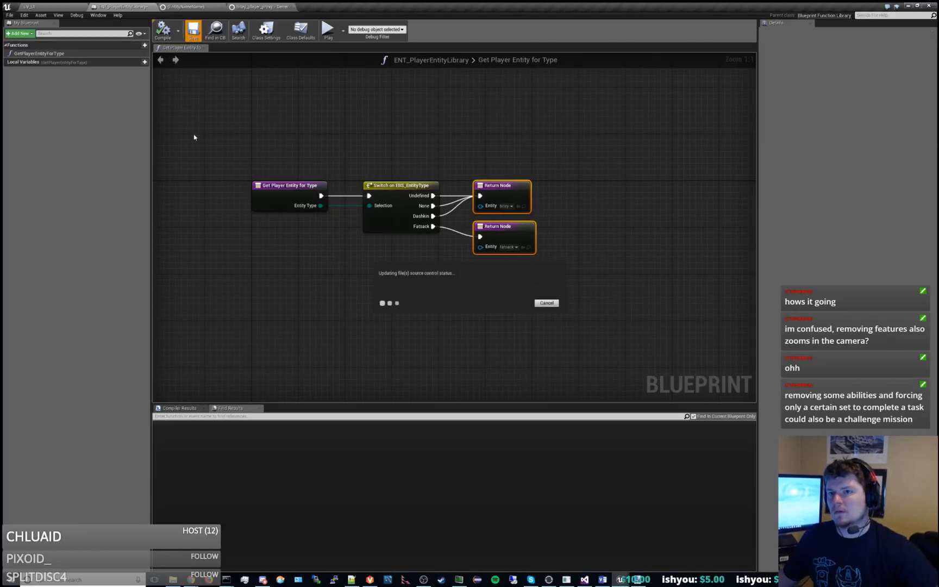
Export the missions from the level editor and enlarge the content browser.
click(53, 5)
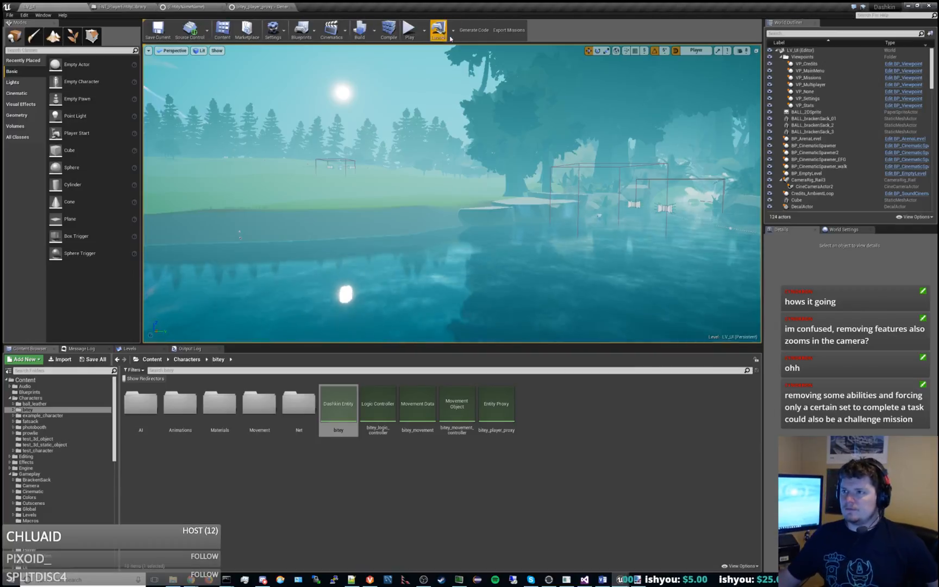
click(507, 34)
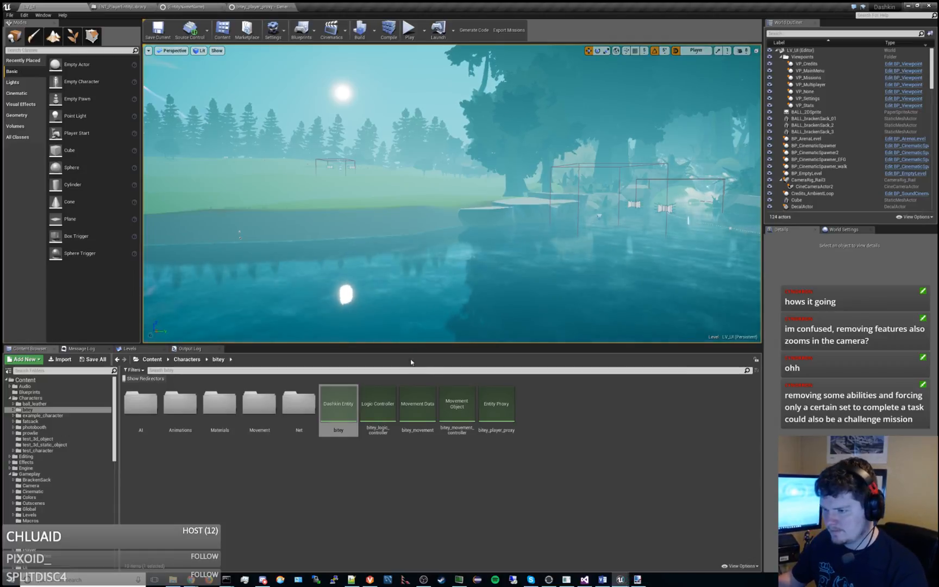
drag(413, 344, 415, 311)
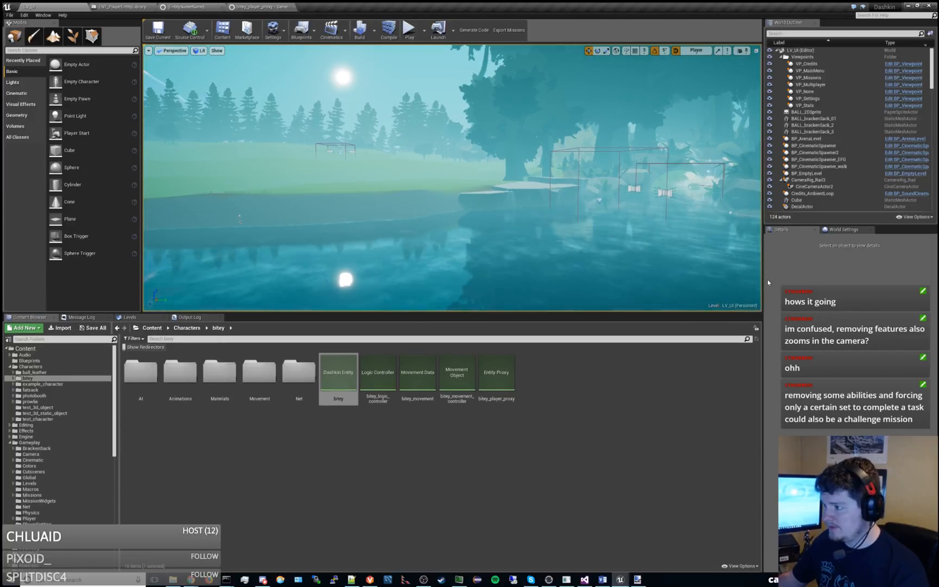
drag(763, 283, 759, 282)
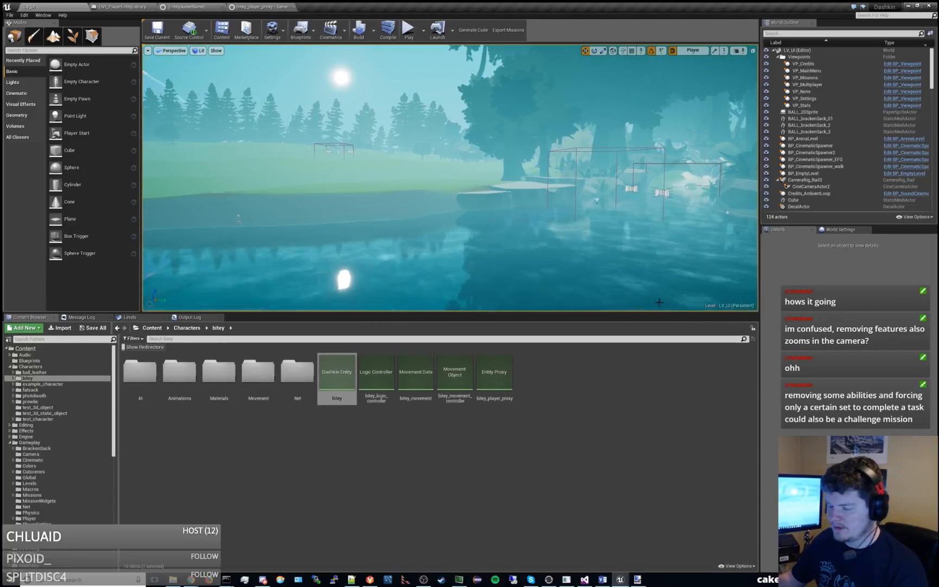
Open BP_ArenaLevel from Gameplay/BrackenSack and close its Play Proper Music and Get Fade in Volume graphs.
click(59, 371)
click(58, 366)
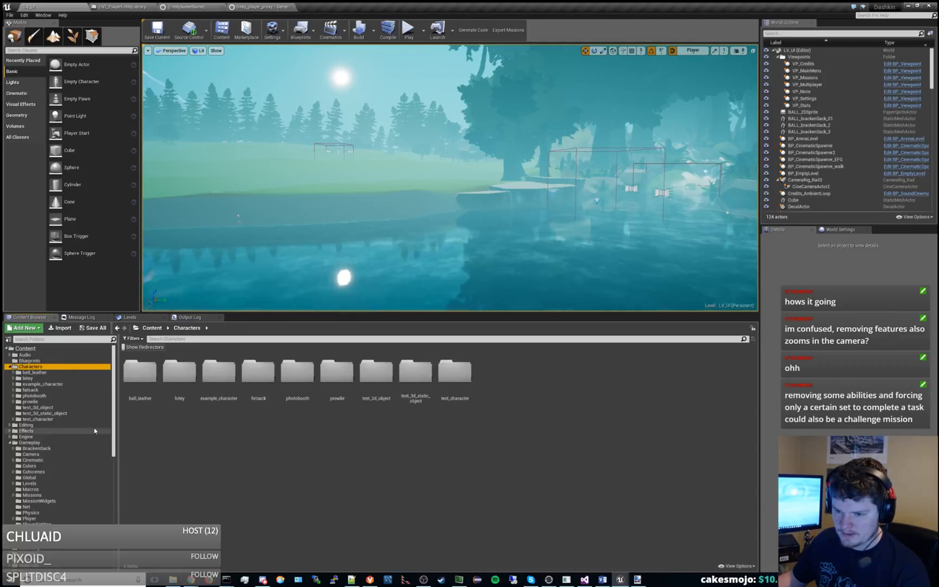
click(38, 449)
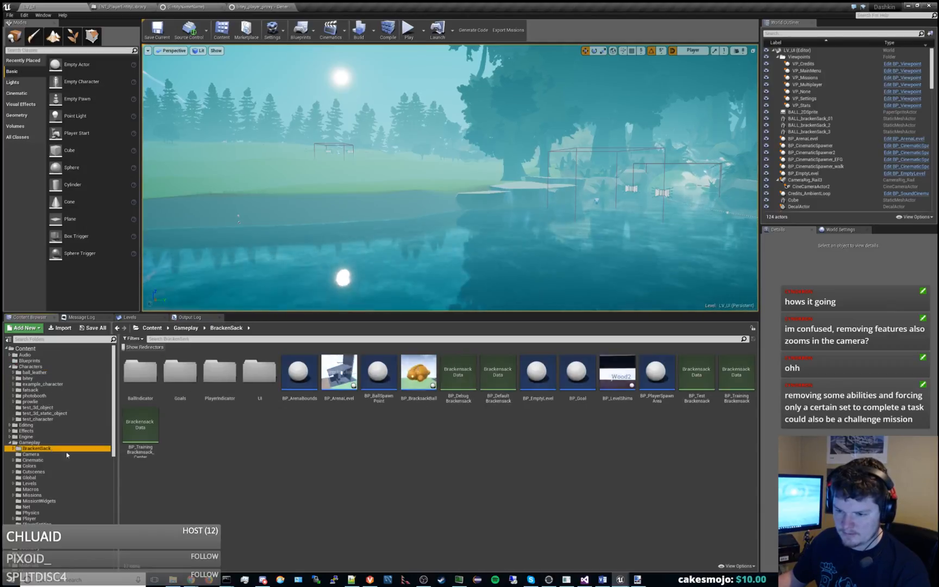
double_click(339, 374)
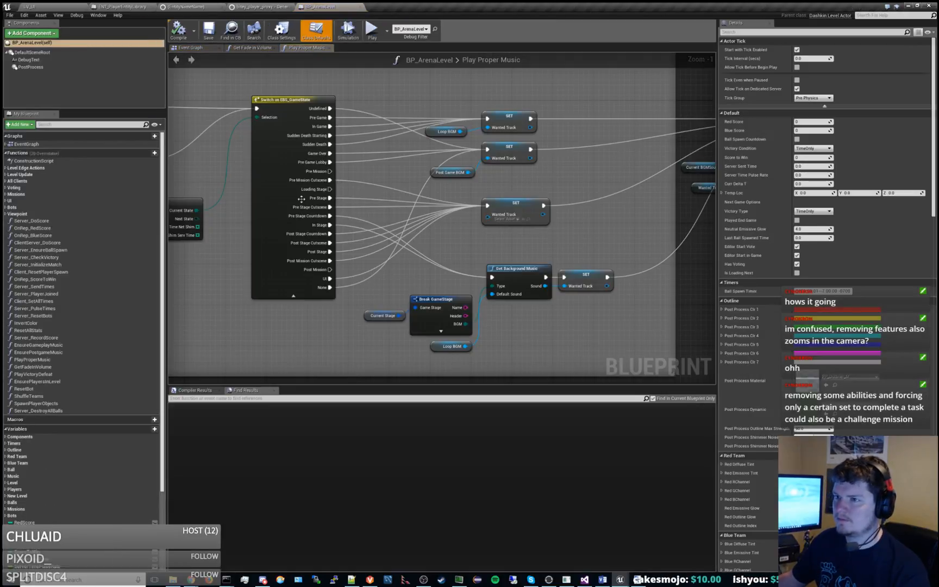
scroll(300, 197, down, 6)
middle_click(297, 48)
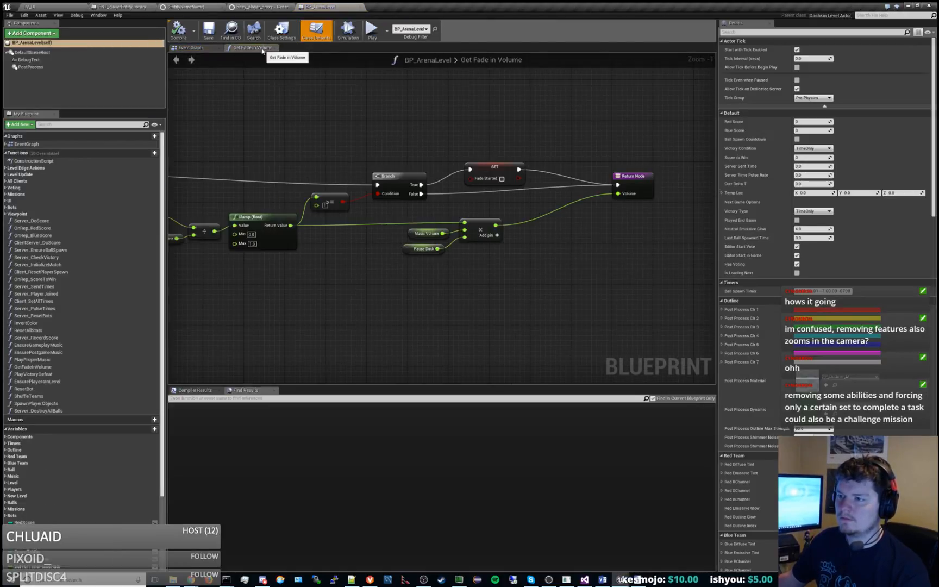
middle_click(262, 49)
Examine how BP_ArenaLevel's Event Graph sets the current mission, current stage and game options.
right_drag(293, 122, 522, 167)
scroll(522, 167, down, 7)
scroll(429, 296, up, 6)
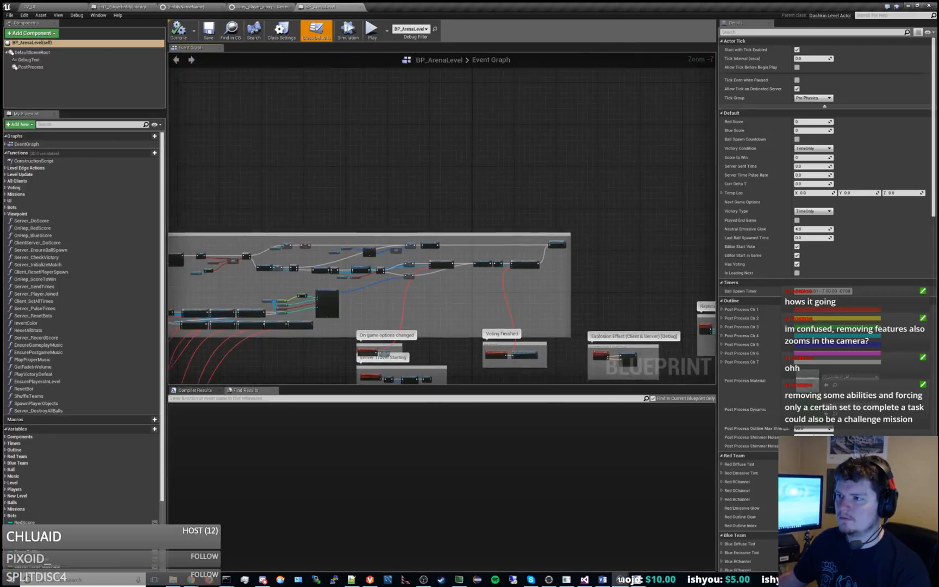
scroll(428, 296, up, 1)
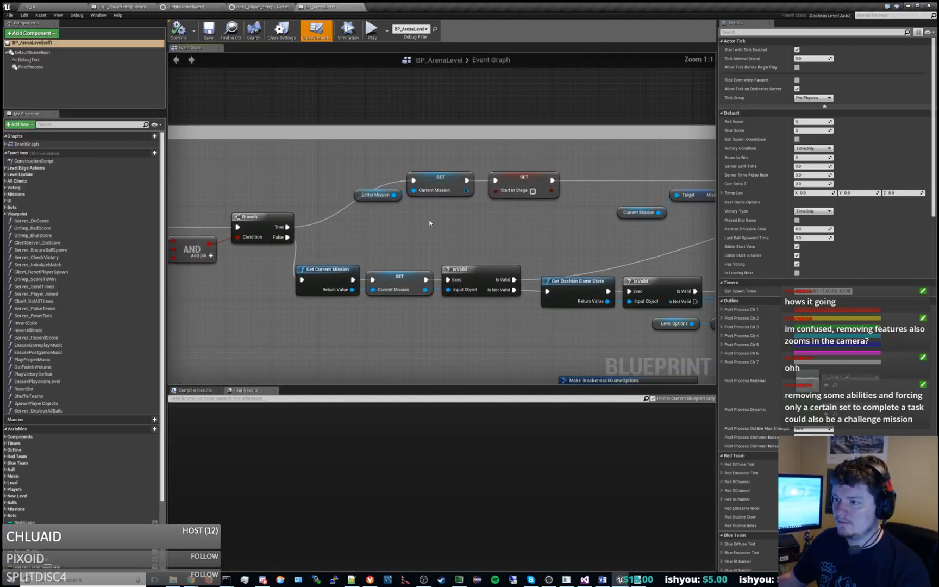
right_drag(498, 220, 194, 219)
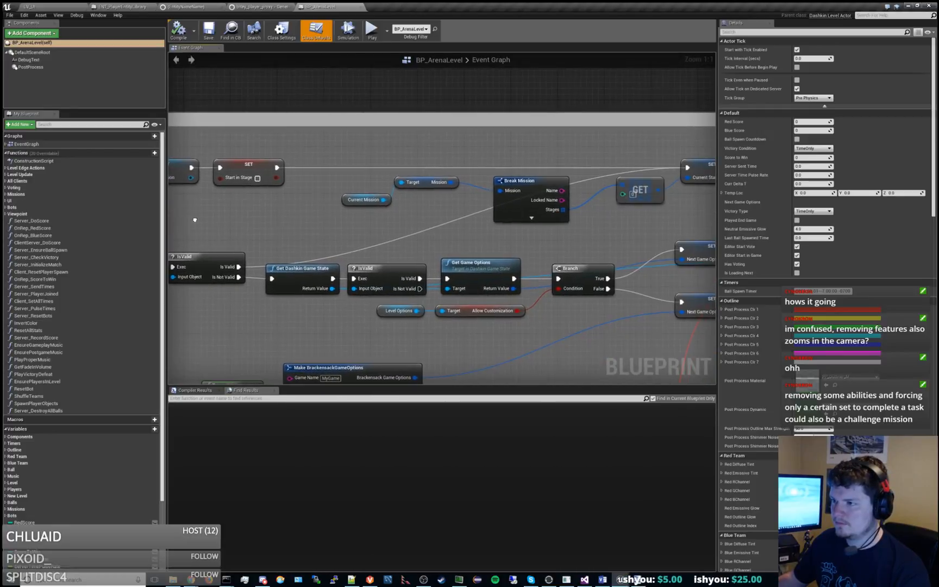
right_drag(439, 237, 92, 271)
right_drag(491, 250, 602, 224)
right_drag(430, 235, 624, 209)
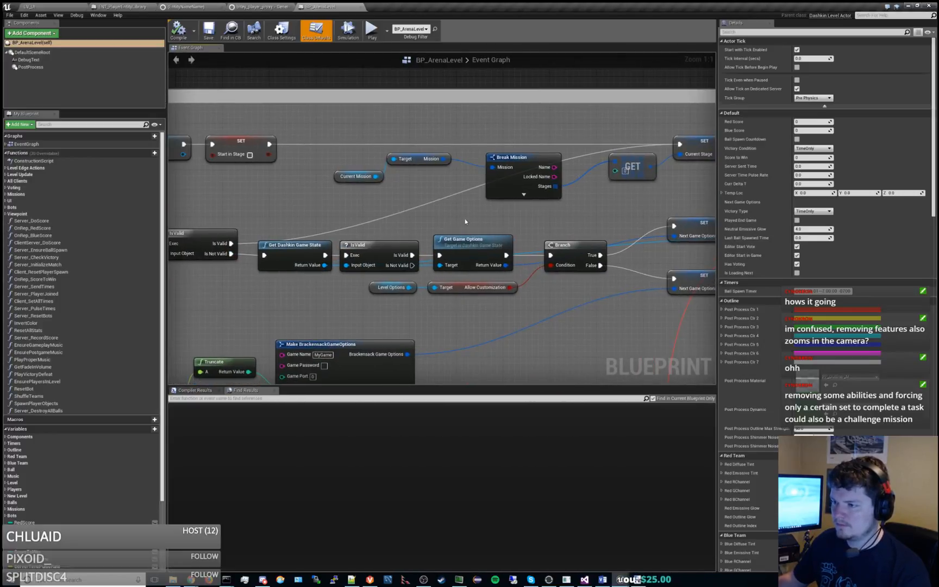
right_drag(465, 221, 494, 207)
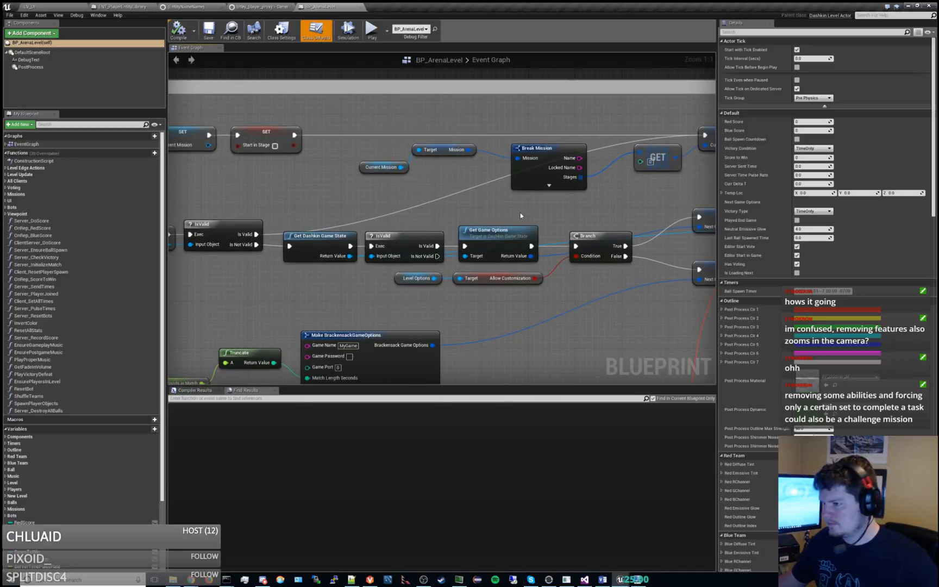
right_drag(610, 220, 124, 234)
Open the Server Initialize Match function and examine its mission checks and the branches into the pre-stage functions.
double_click(599, 171)
right_drag(298, 215, 422, 238)
scroll(402, 265, up, 4)
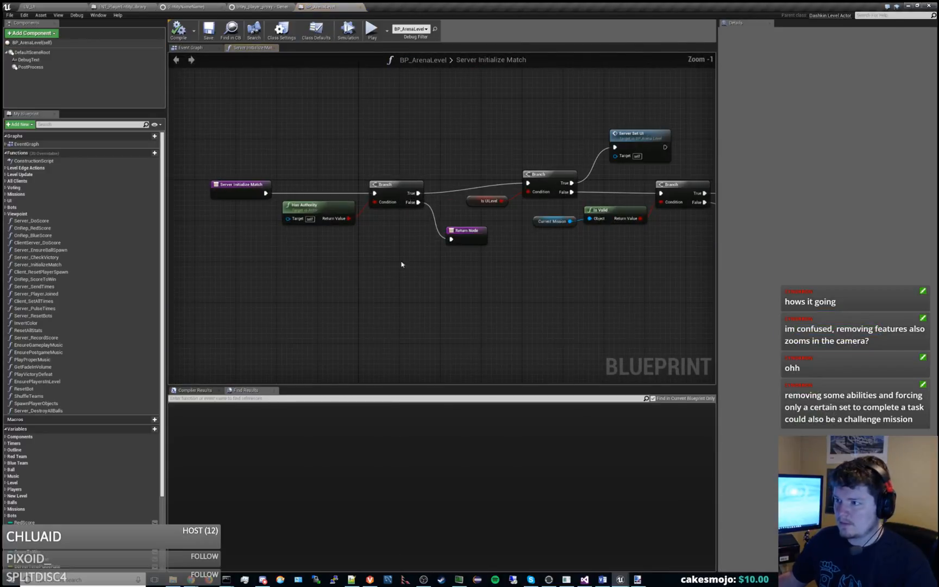
right_drag(542, 270, 396, 270)
right_drag(556, 232, 373, 252)
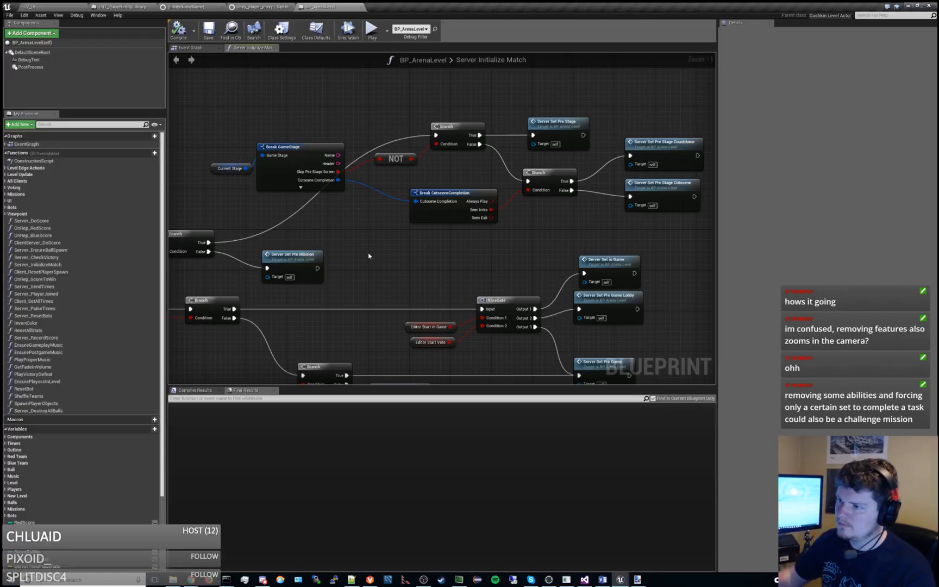
right_drag(369, 256, 375, 253)
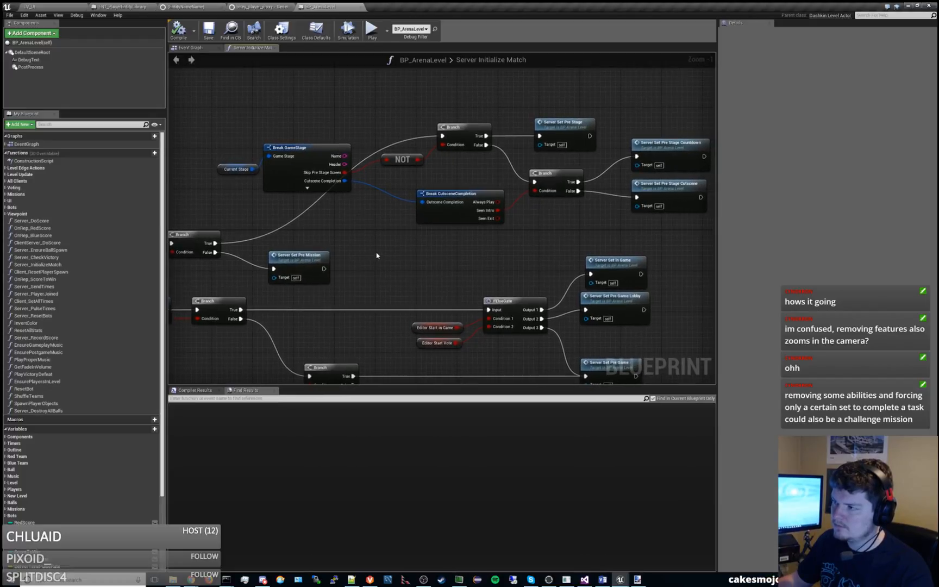
right_drag(627, 188, 618, 184)
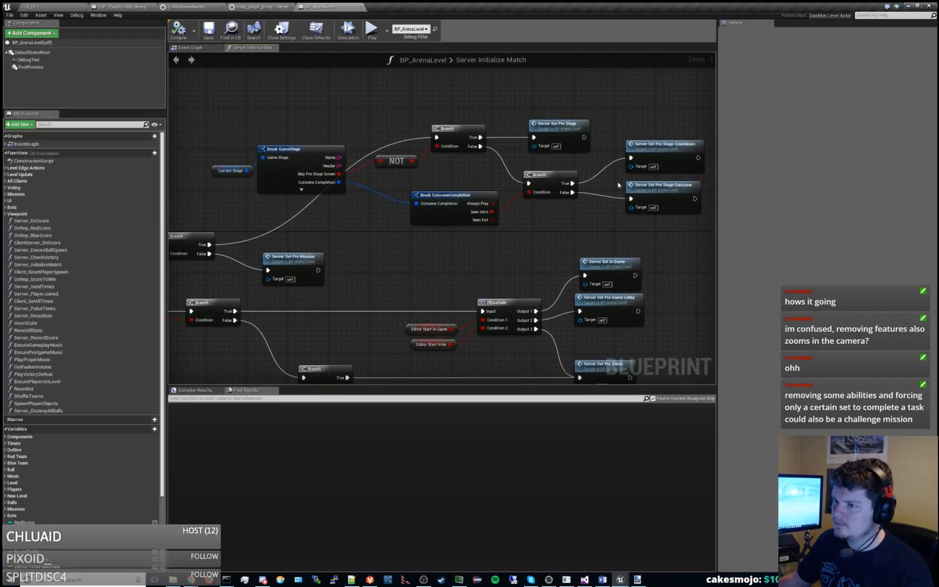
right_drag(451, 236, 460, 237)
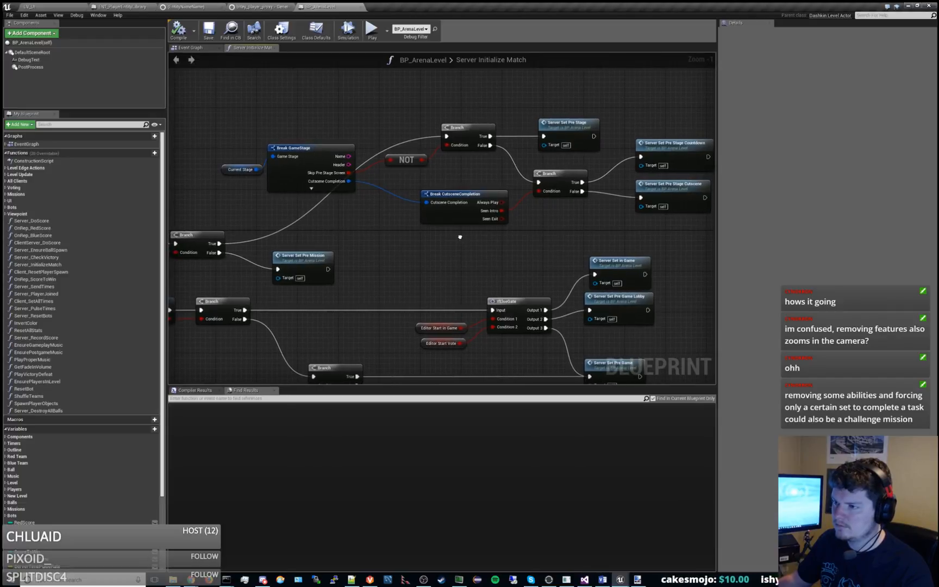
right_drag(460, 237, 386, 241)
Open the Server Set Pre Stage Countdown function and trace its flow through player reset and Reset Stage Data to Server Set in Stage.
double_click(625, 146)
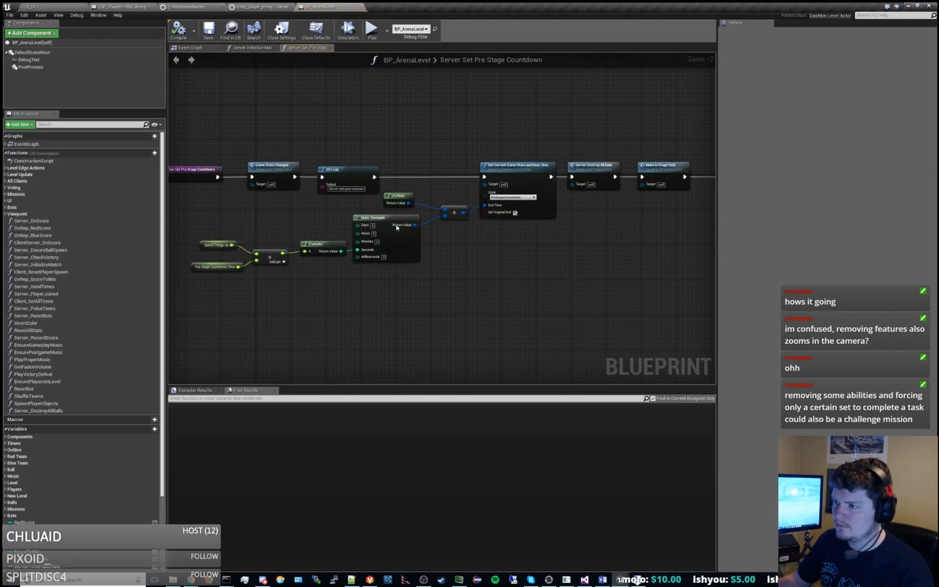
right_drag(489, 254, 432, 255)
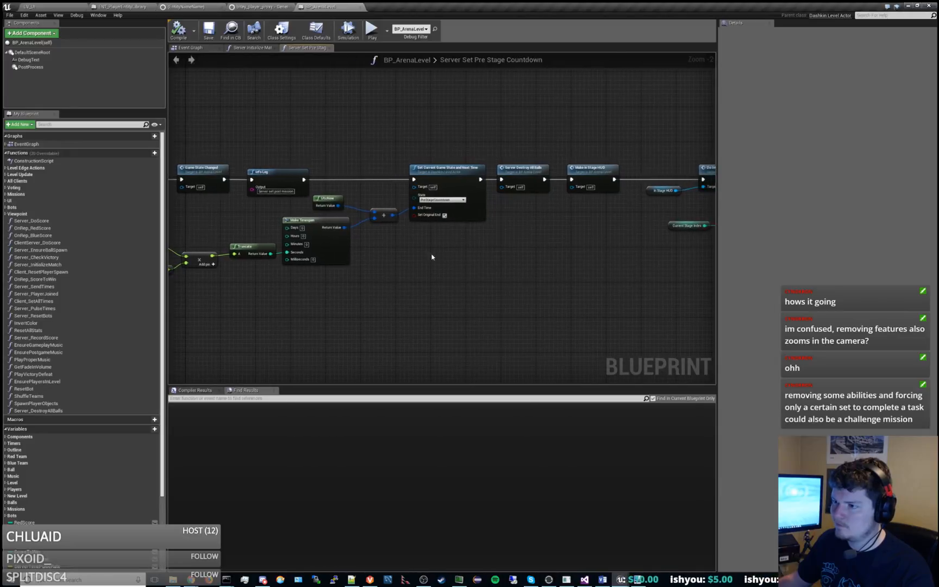
right_drag(571, 273, 372, 265)
right_drag(525, 287, 498, 287)
right_drag(456, 277, 385, 280)
right_drag(484, 291, 391, 291)
right_drag(512, 312, 361, 325)
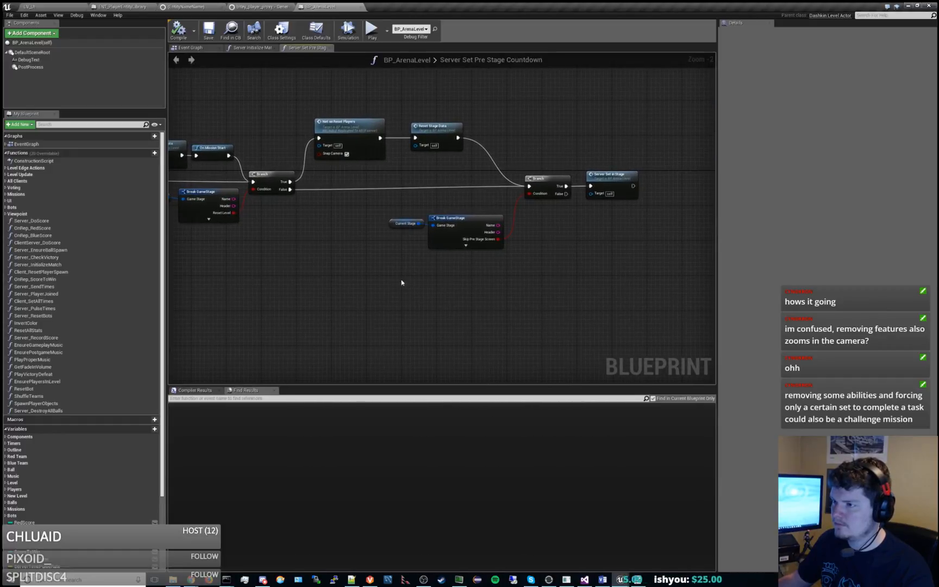
click(452, 130)
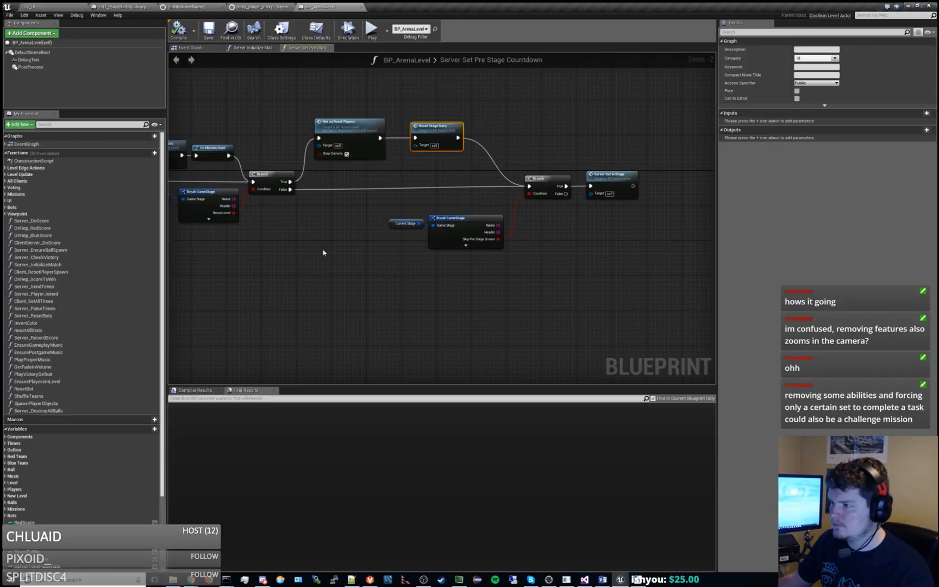
right_drag(323, 252, 662, 280)
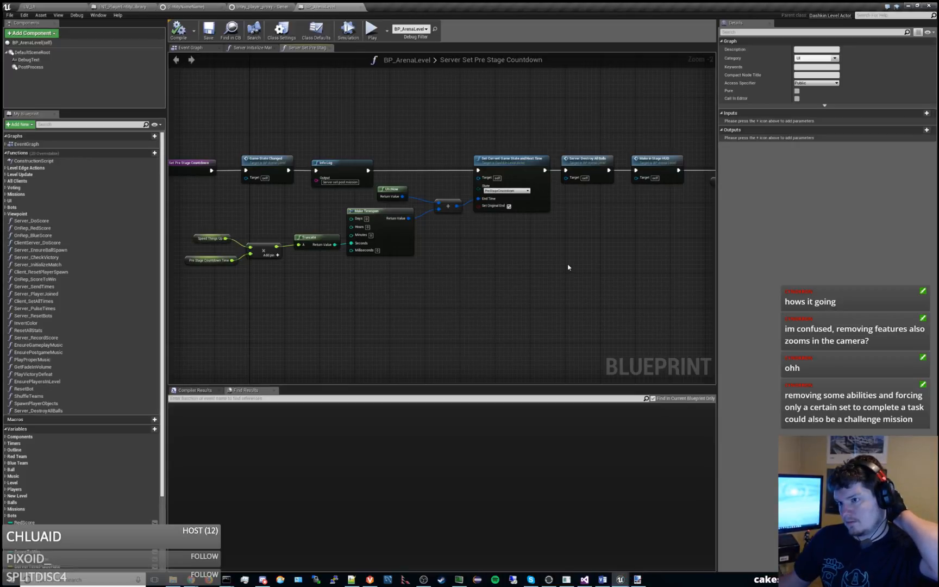
right_drag(568, 267, 642, 266)
Go back to Server Initialize Match, open Server Set Pre Stage and trace its flow to the cutscene and countdown calls.
click(252, 47)
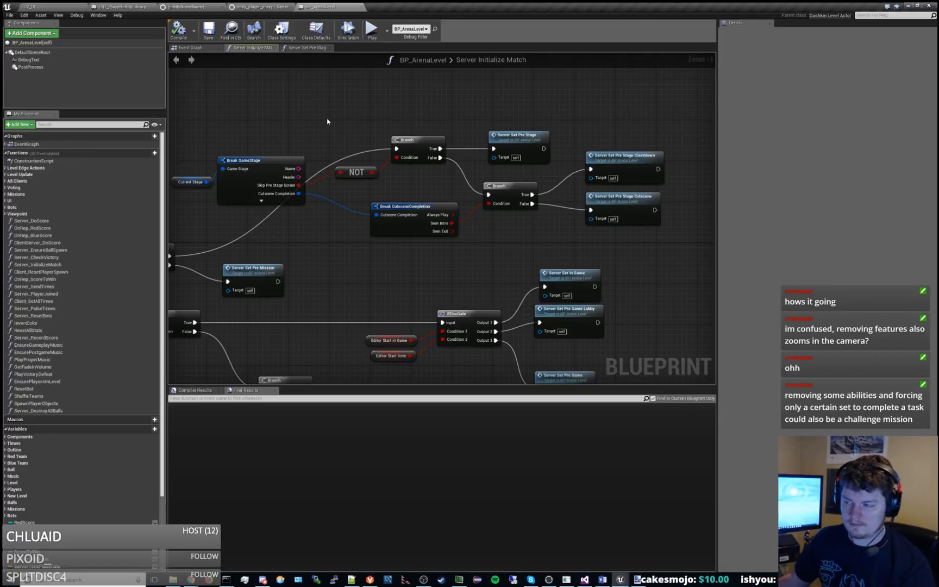
right_drag(526, 247, 482, 255)
mouse_move(598, 172)
right_down()
mouse_move(584, 182)
mouse_move(588, 170)
right_up()
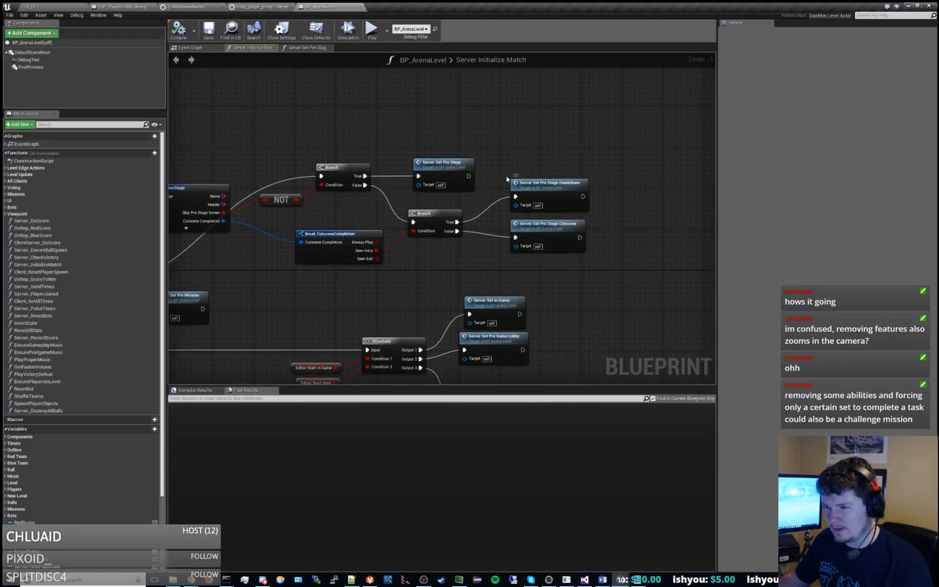
right_drag(506, 179, 536, 172)
double_click(509, 159)
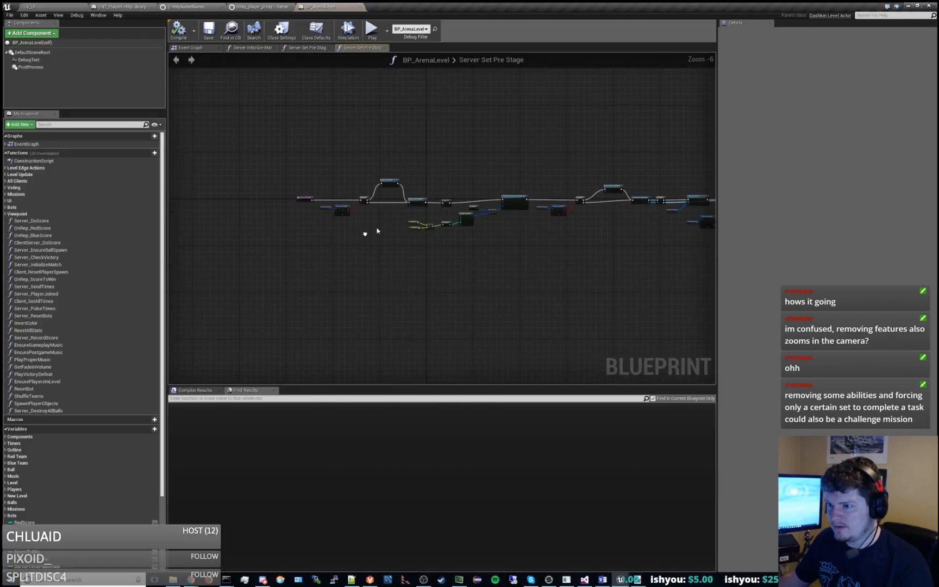
scroll(389, 206, up, 4)
right_drag(506, 245, 347, 228)
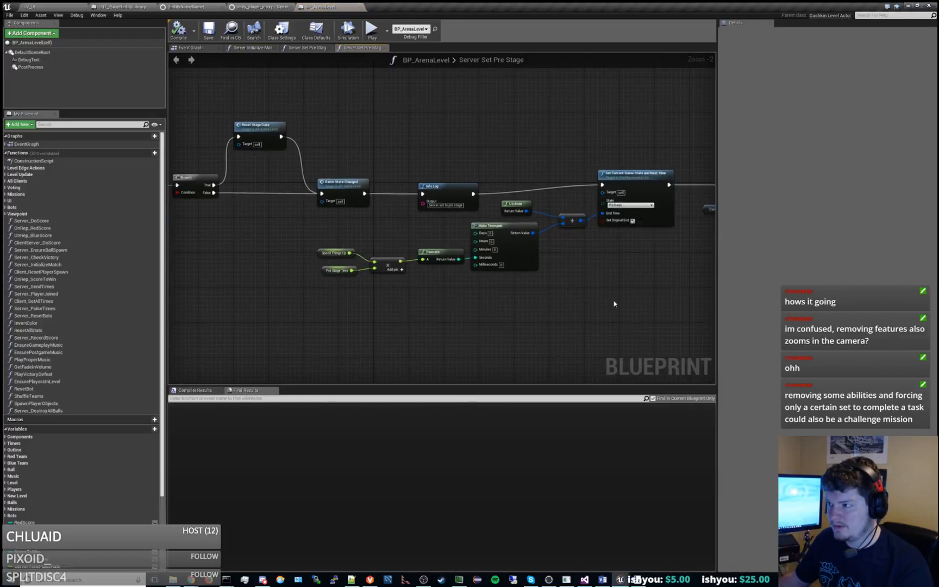
right_drag(615, 304, 381, 291)
right_drag(604, 282, 322, 291)
right_drag(541, 296, 335, 287)
right_drag(466, 306, 228, 284)
right_drag(504, 287, 444, 308)
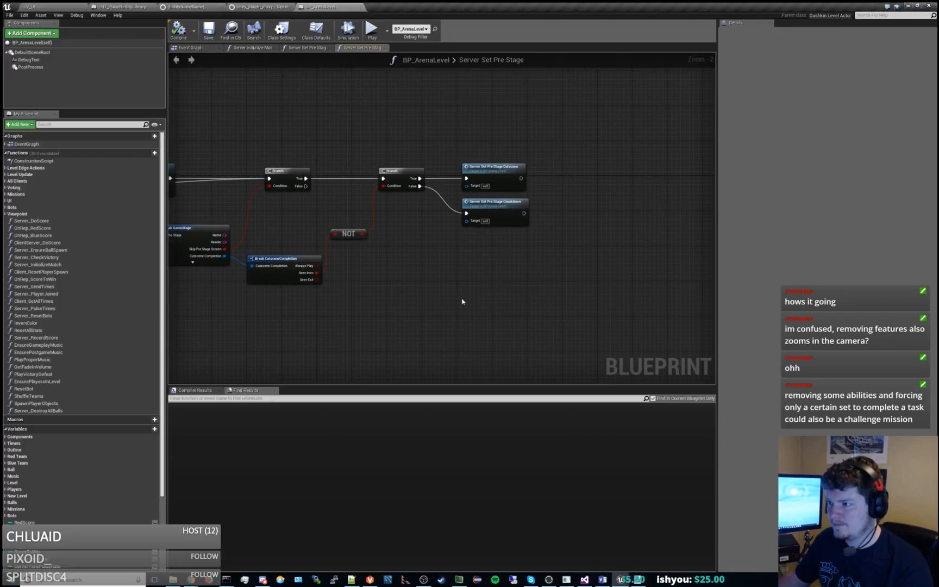
Recheck the opening nodes of Server Set Pre Stage Countdown and return to the Server Set Pre Stage graph.
double_click(502, 202)
right_drag(402, 221, 349, 224)
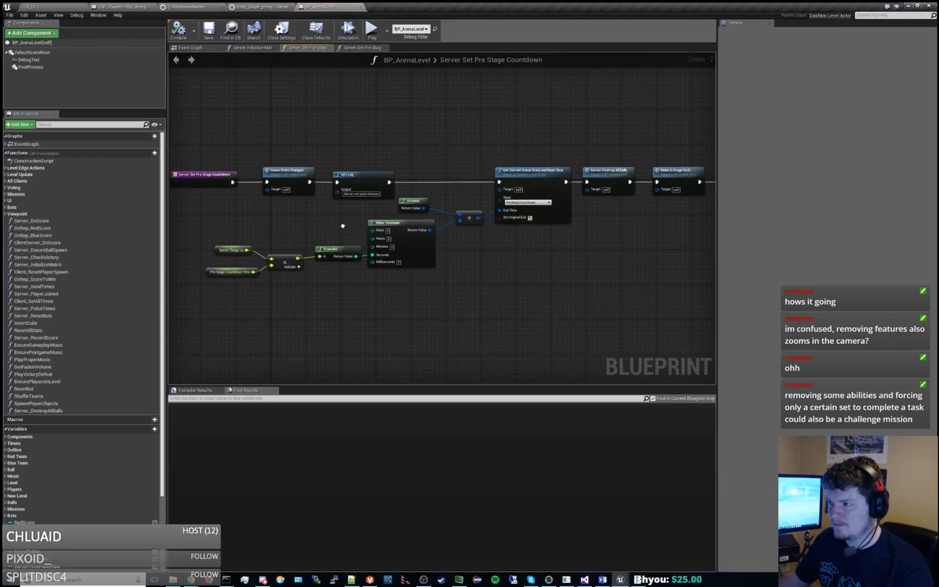
right_drag(607, 291, 513, 293)
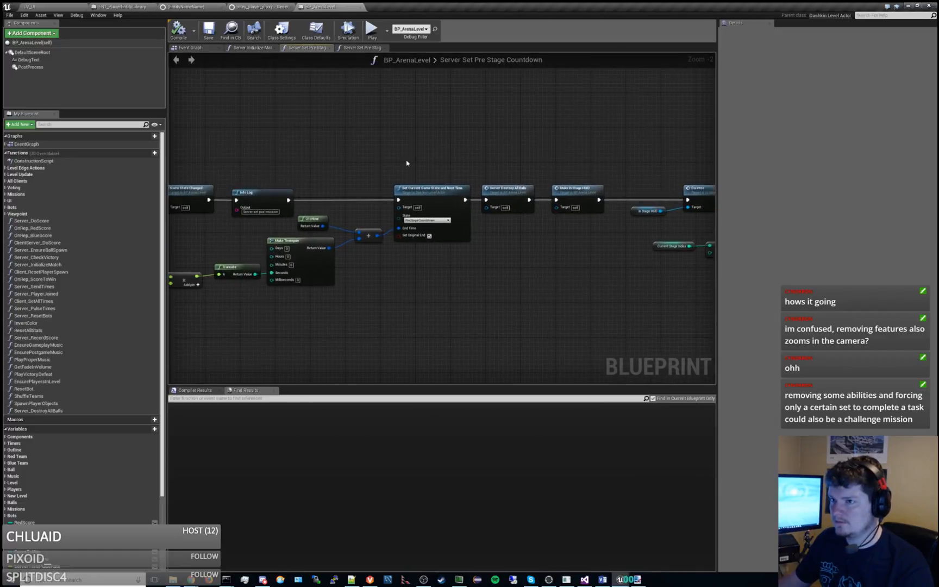
right_drag(308, 125, 533, 128)
click(372, 48)
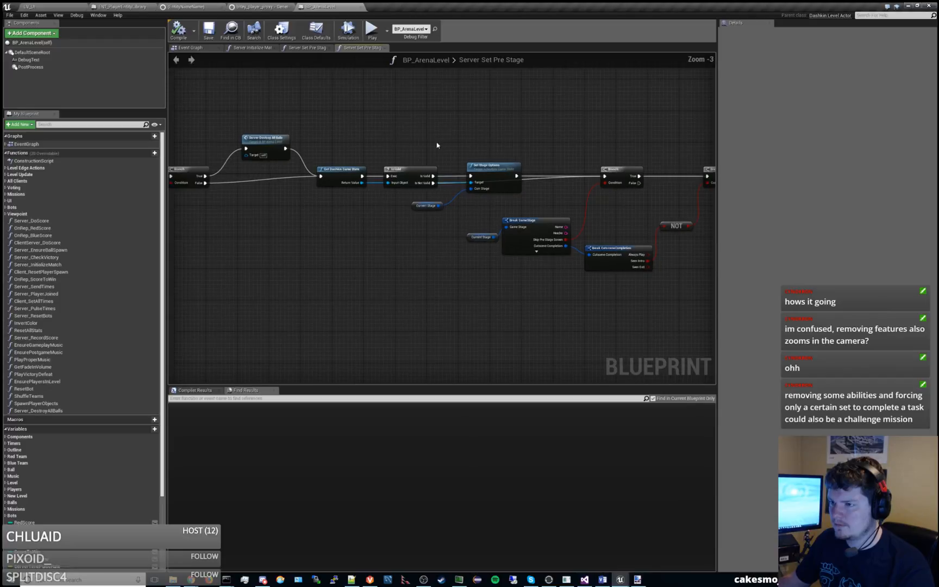
Create a new function named SetupOptionsForStage in BP_ArenaLevel and assign it to the Missions category.
right_drag(436, 145, 627, 149)
scroll(627, 149, down, 1)
right_drag(529, 157, 646, 142)
click(6, 195)
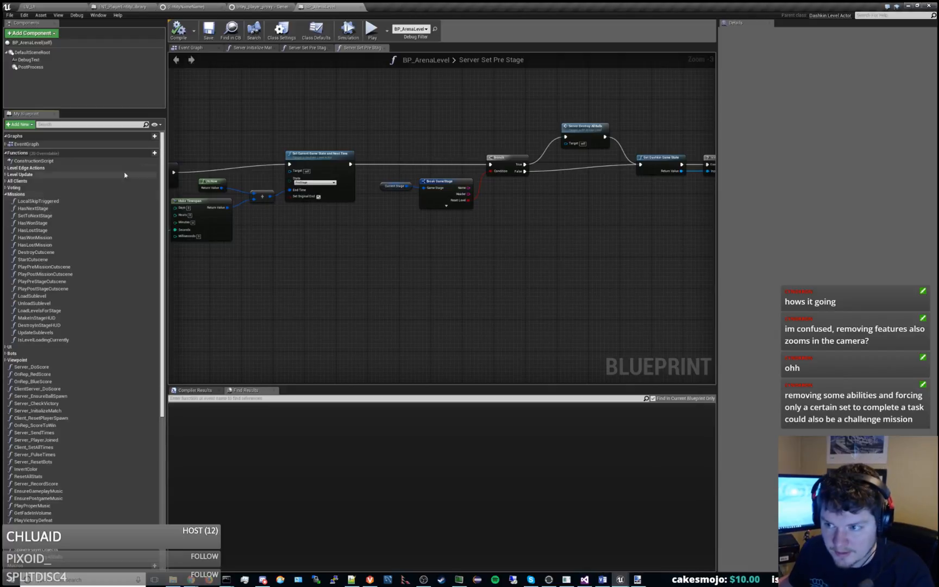
click(150, 154)
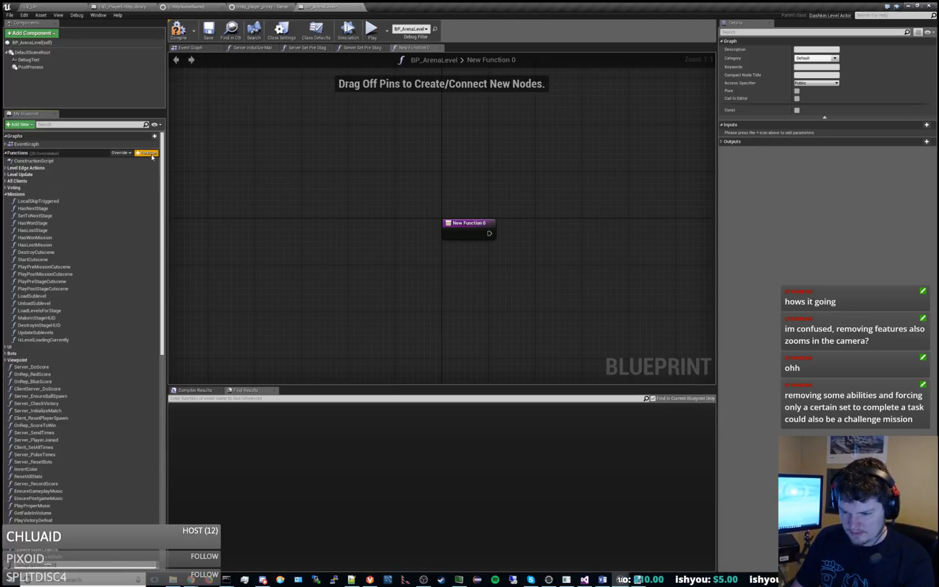
key(Return)
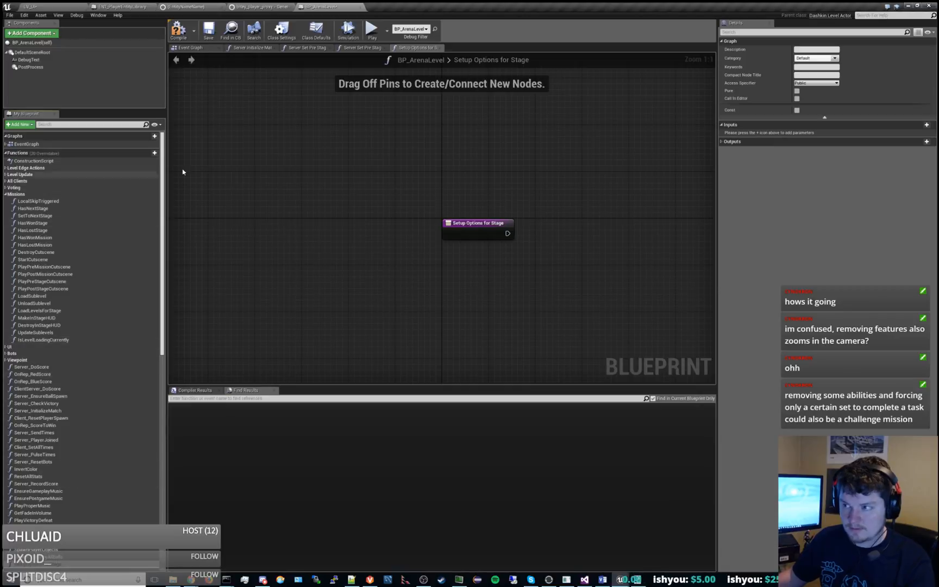
click(834, 58)
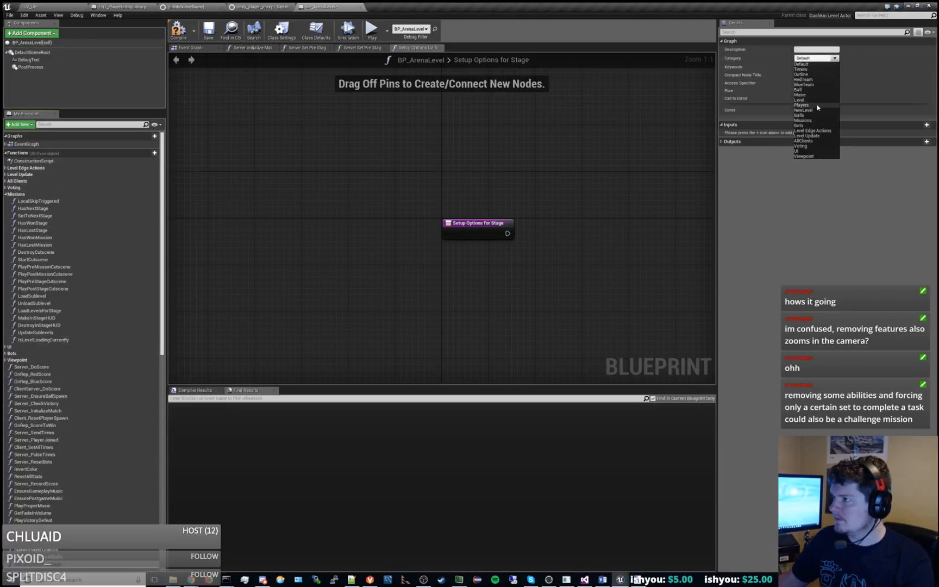
click(810, 121)
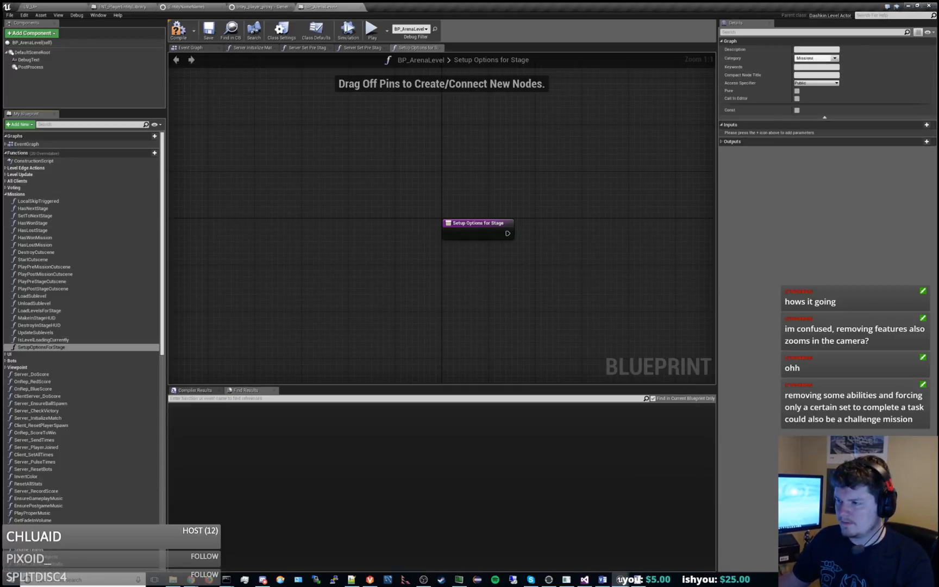
Save BP_ArenaLevel and check the asset out of source control.
right_drag(584, 260, 438, 223)
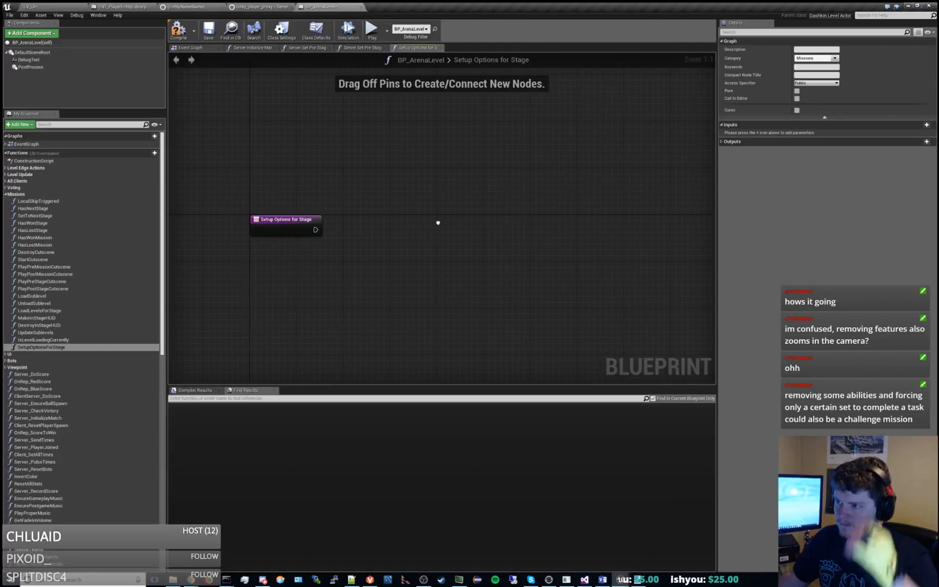
click(208, 32)
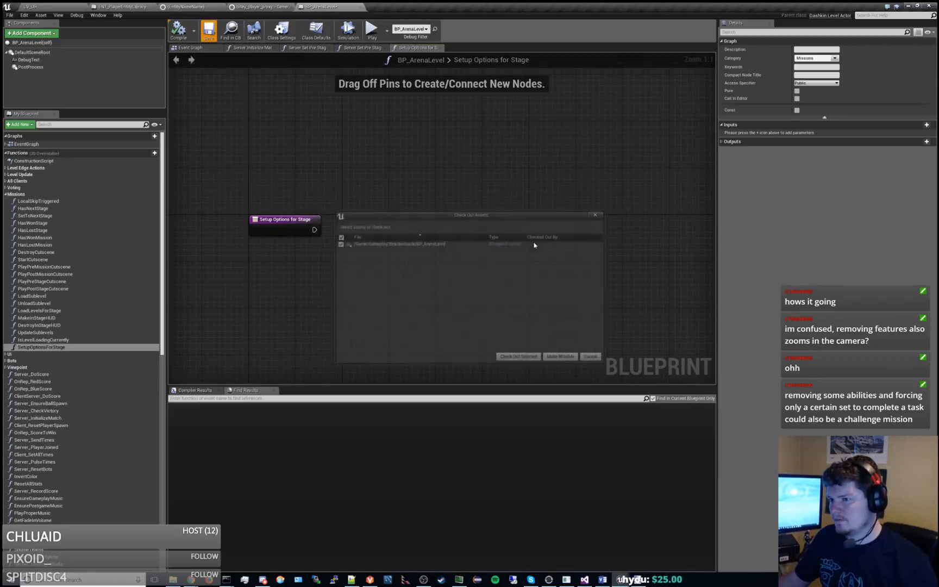
click(518, 356)
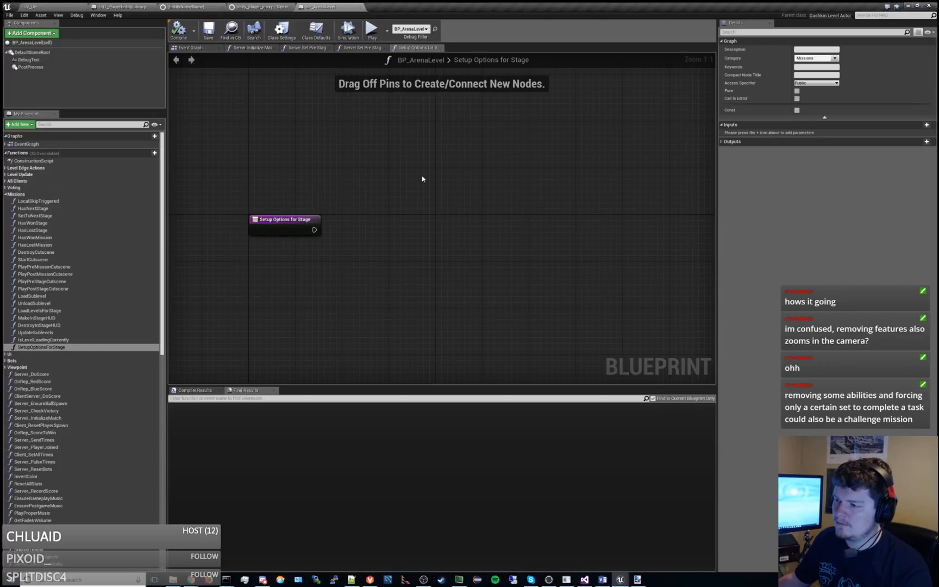
Compare the opening Reset Level branch of Server Set Pre Stage with the flow of Server Set Pre Stage Countdown.
click(358, 48)
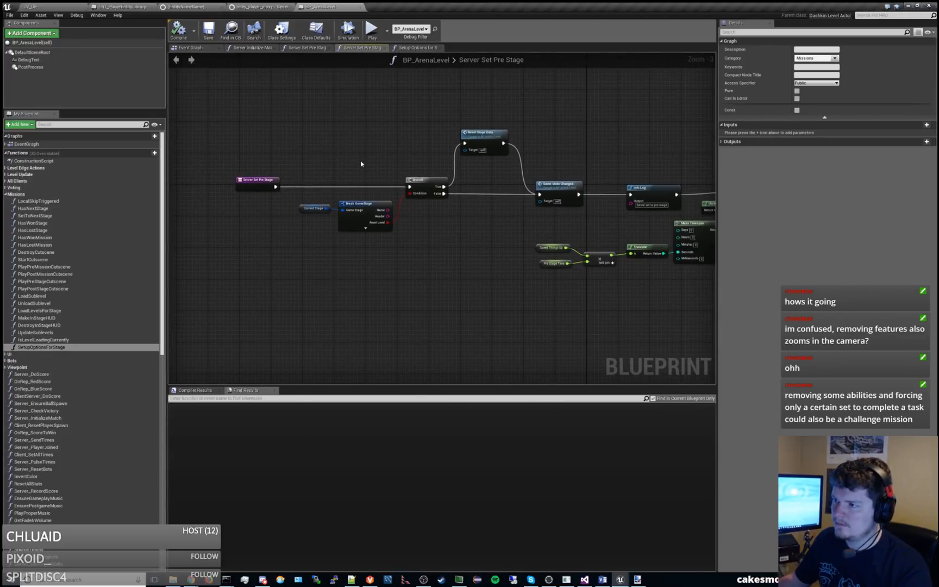
right_drag(508, 232, 430, 218)
click(357, 203)
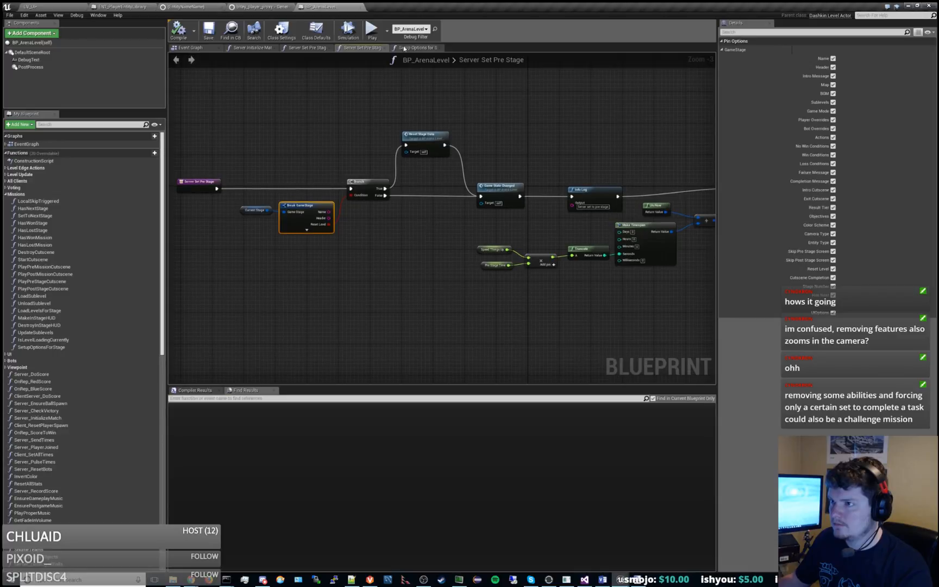
click(326, 52)
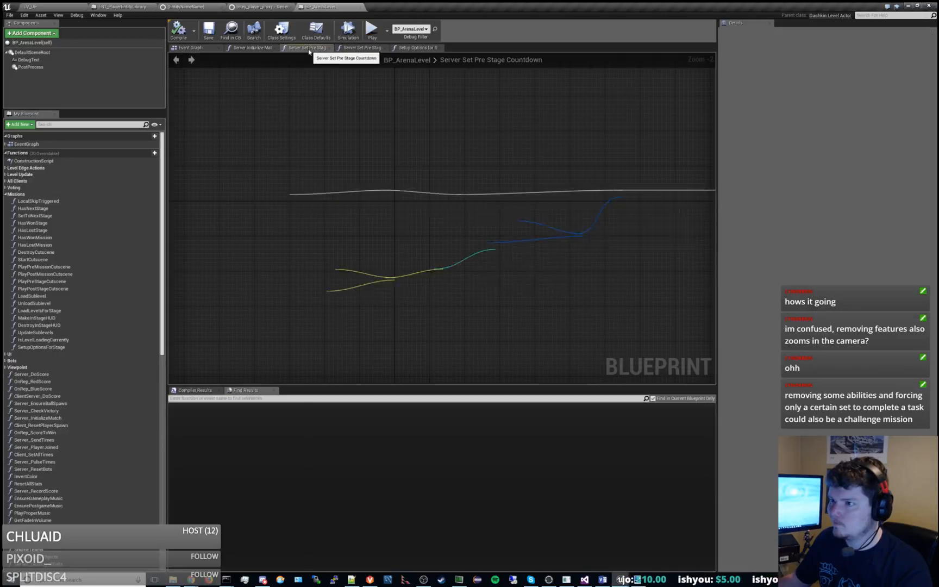
right_drag(385, 165, 247, 161)
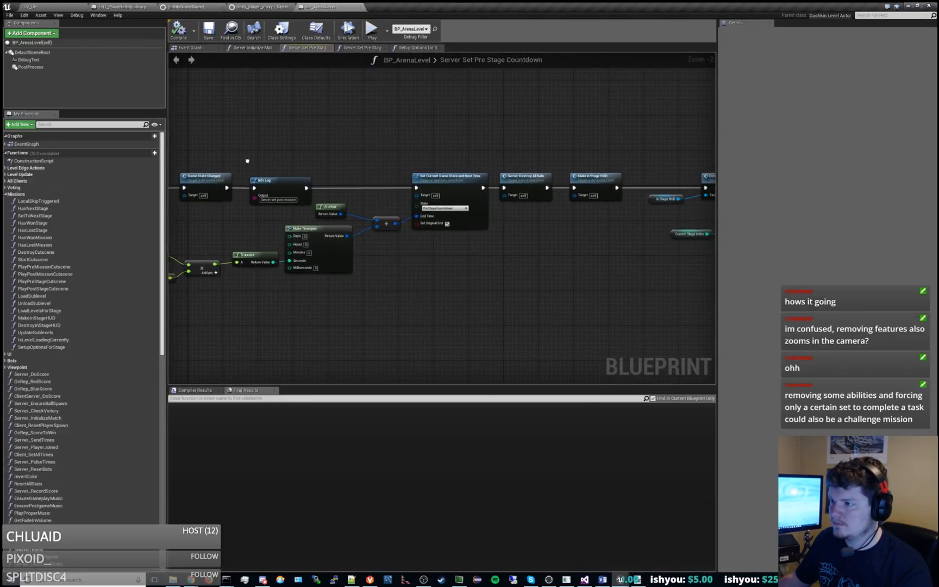
click(347, 51)
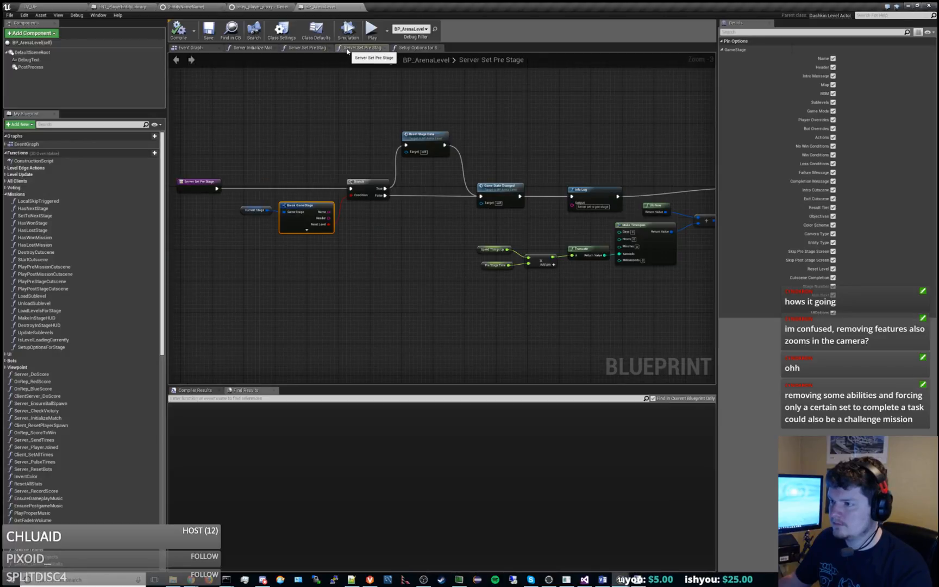
right_drag(464, 132, 555, 181)
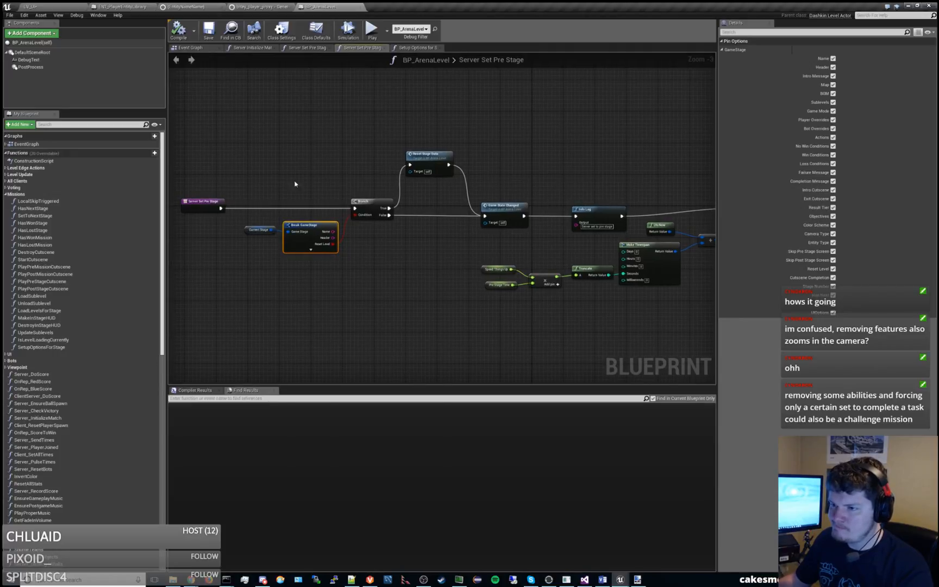
drag(261, 164, 413, 289)
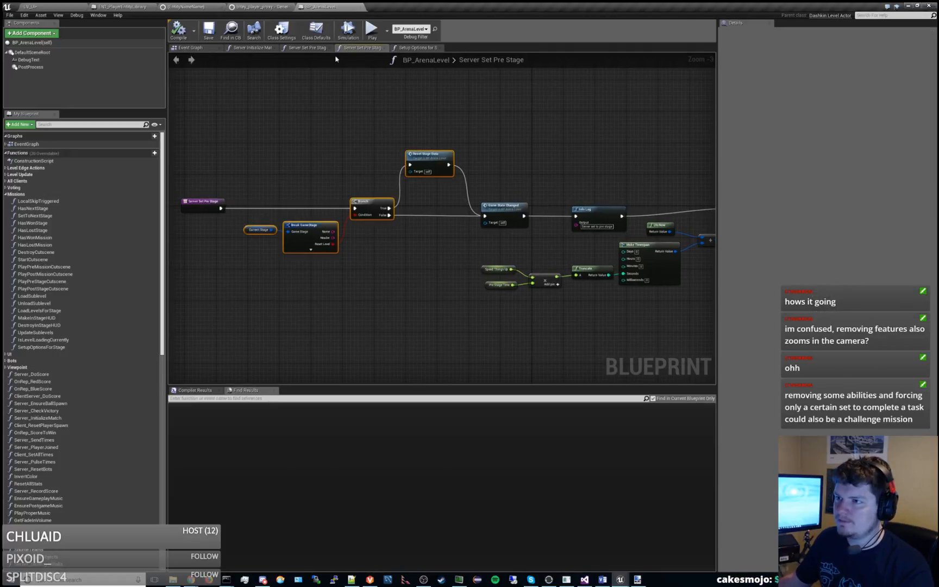
click(309, 49)
right_drag(432, 126, 468, 112)
click(366, 50)
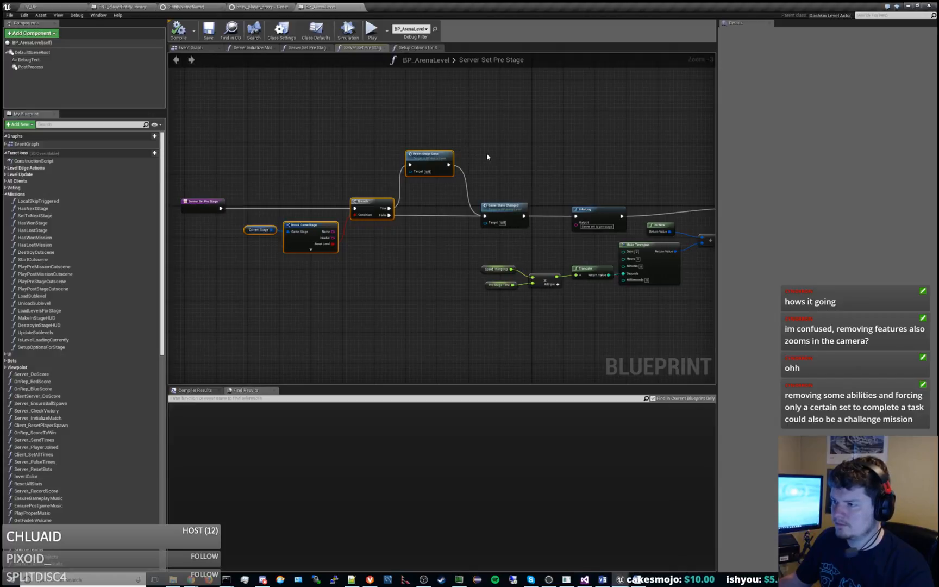
right_drag(487, 157, 470, 137)
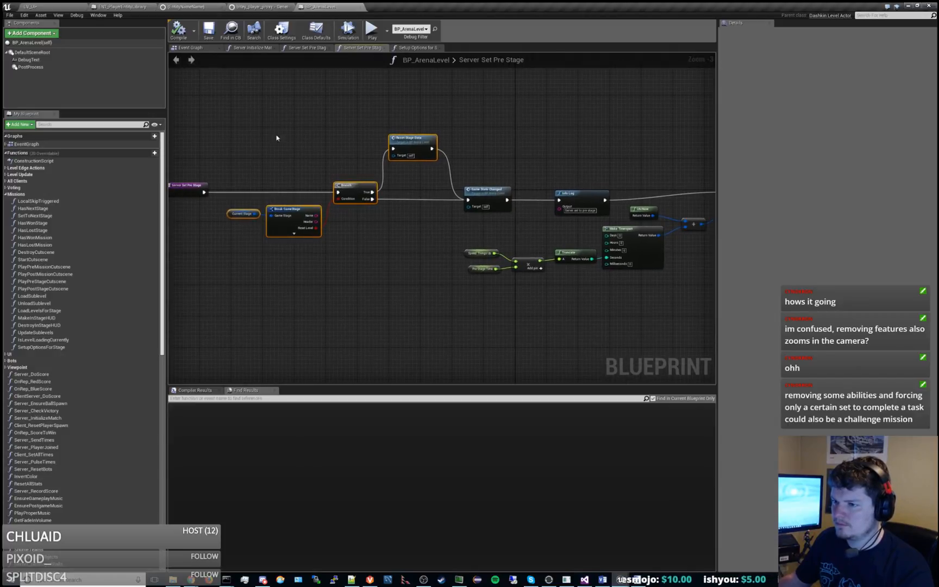
drag(256, 131, 396, 247)
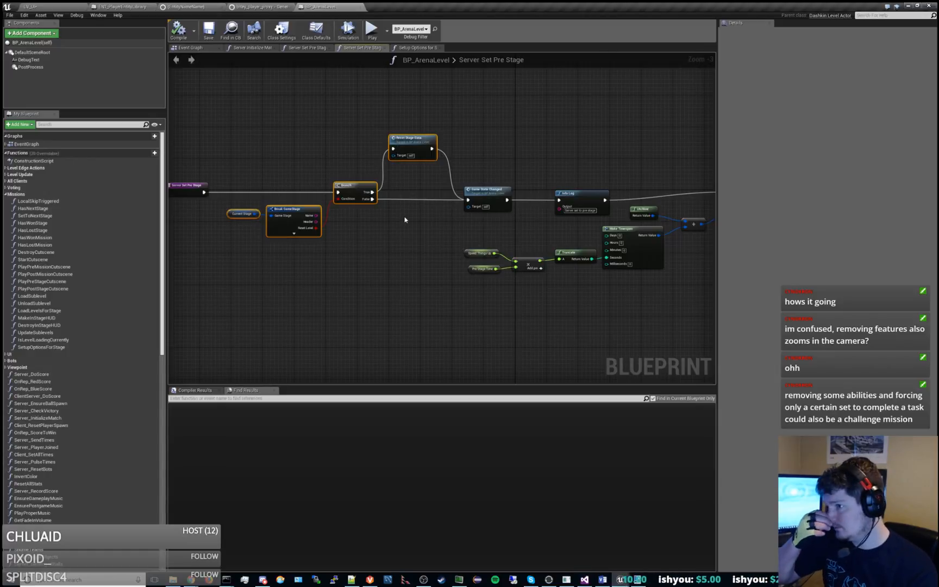
Trace Server Set Pre Stage from Game State Changed through the game state update to the Set Stage Options call.
right_drag(527, 234, 387, 235)
right_drag(566, 287, 449, 287)
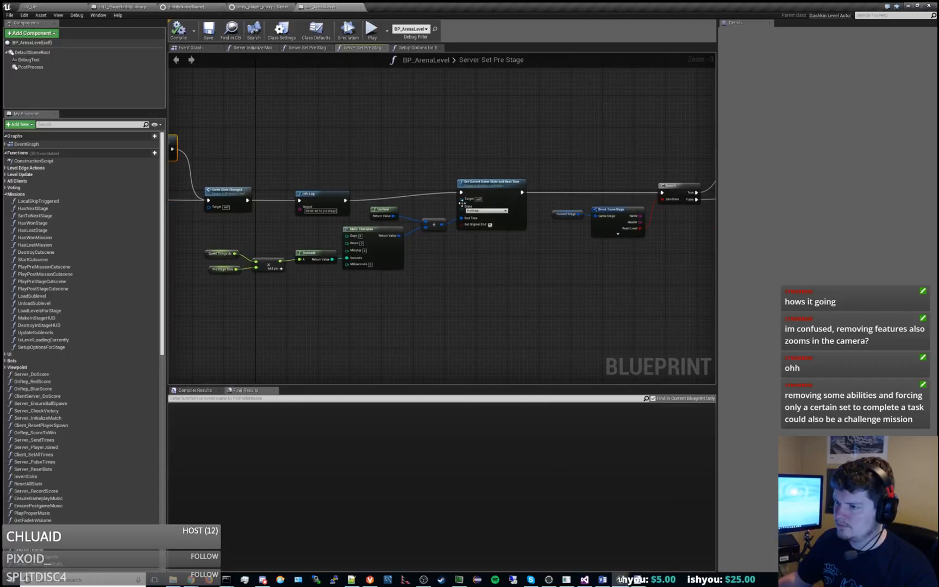
right_drag(548, 312, 330, 302)
scroll(535, 292, down, 1)
right_drag(536, 293, 372, 279)
scroll(385, 278, up, 1)
scroll(389, 277, up, 1)
right_drag(435, 275, 370, 277)
right_drag(525, 288, 405, 289)
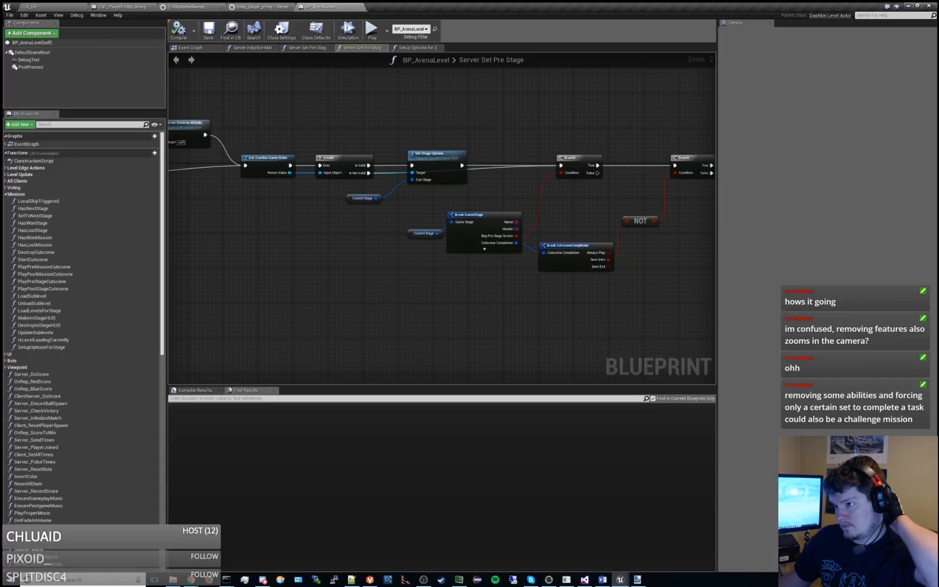
right_drag(510, 197, 593, 230)
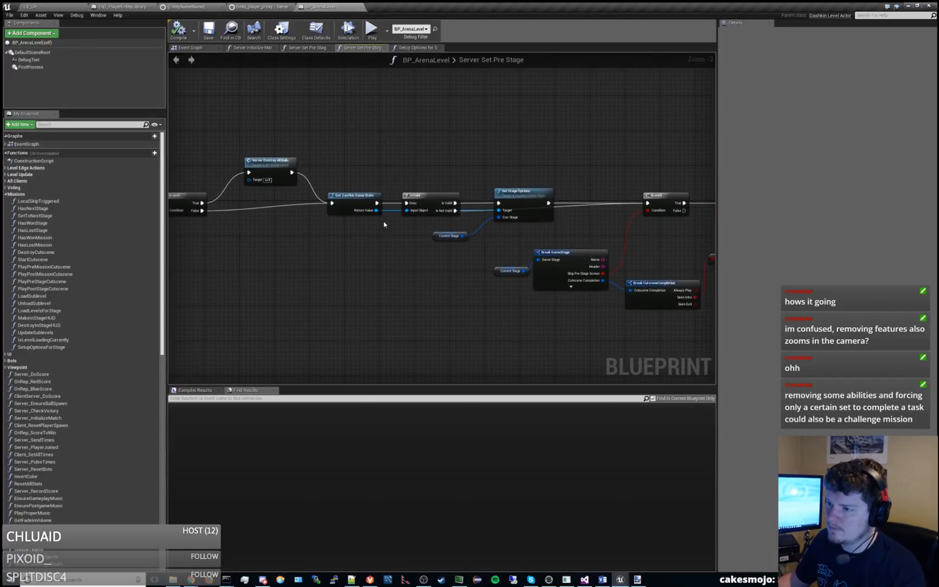
Examine the Get Dashkin Game State, Set Stage Options and Current Stage nodes, and the Server Destroy All Balls branch before them.
click(356, 203)
scroll(427, 245, up, 2)
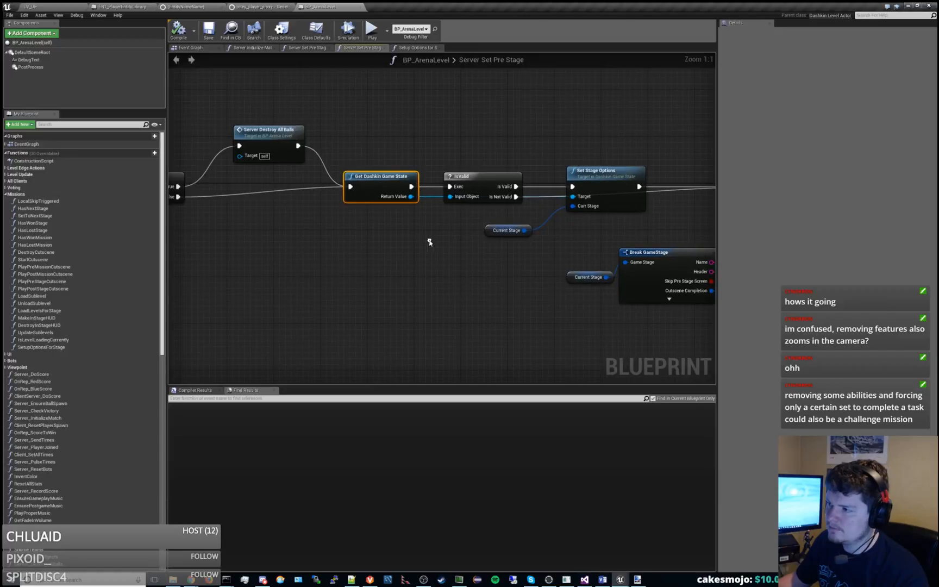
click(630, 176)
right_drag(576, 270, 348, 224)
click(461, 235)
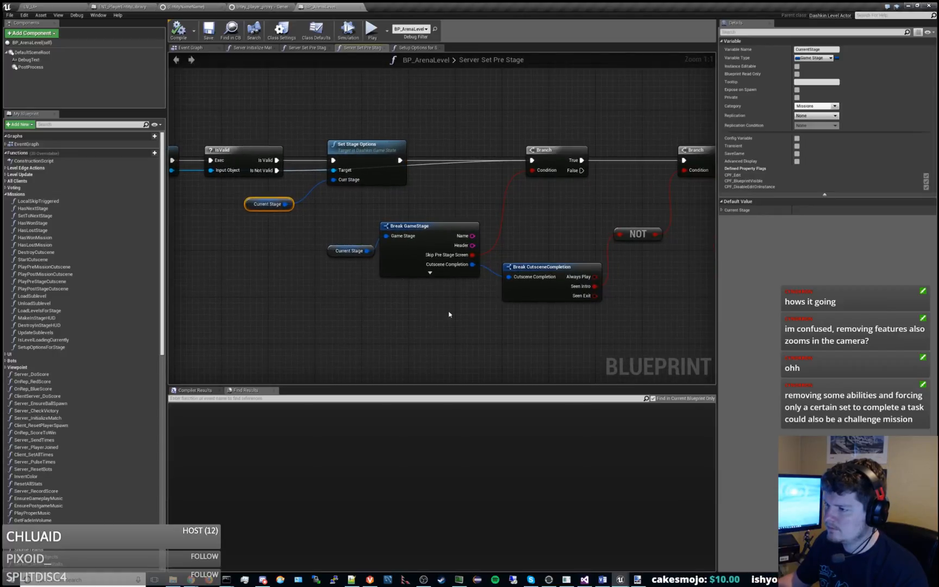
right_drag(449, 313, 600, 304)
right_drag(398, 276, 538, 315)
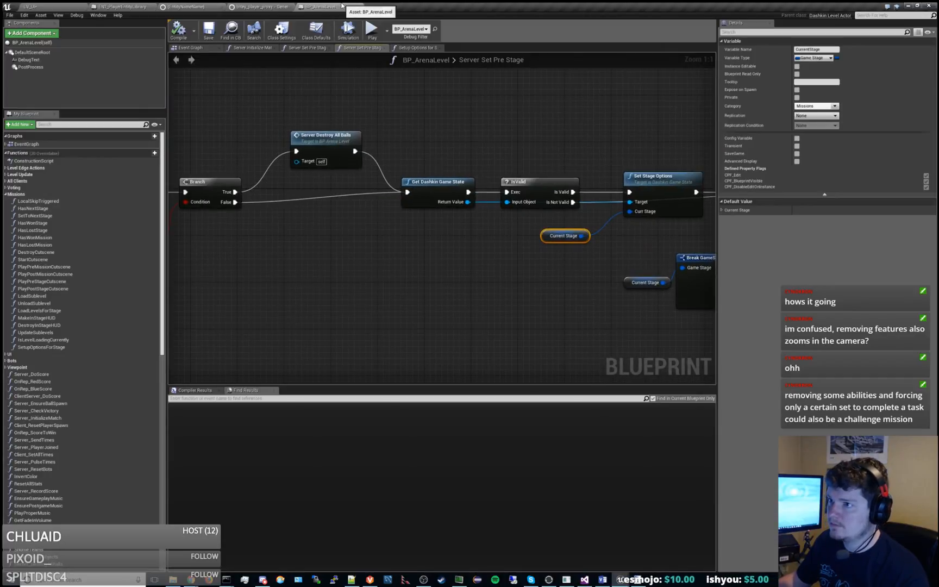
scroll(326, 223, down, 3)
right_drag(347, 241, 716, 230)
scroll(612, 232, down, 1)
right_drag(553, 258, 356, 250)
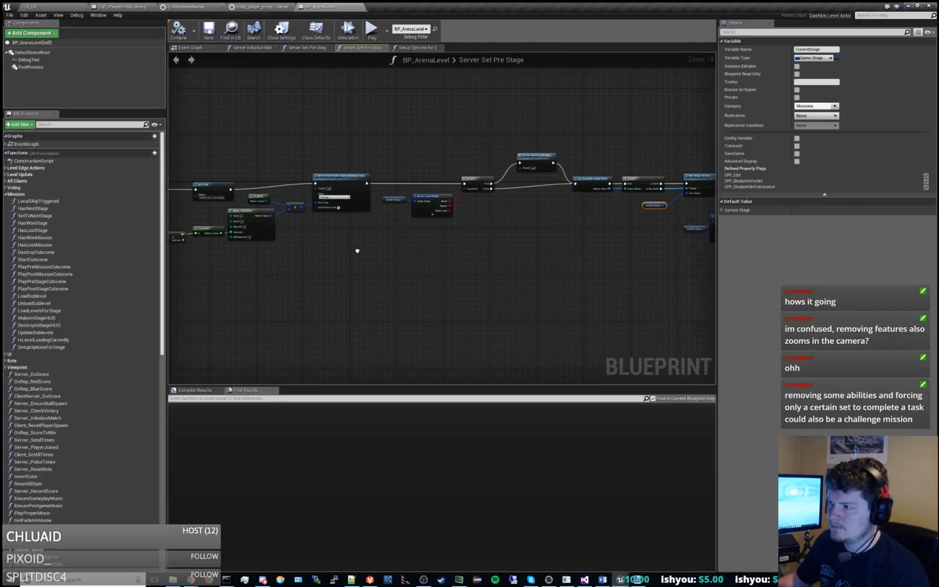
scroll(508, 203, up, 1)
right_drag(545, 218, 460, 227)
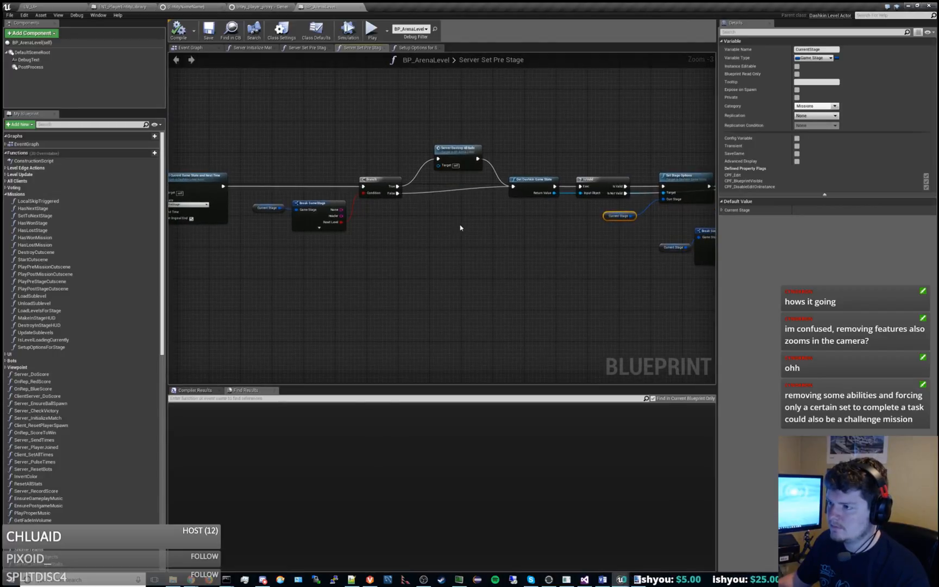